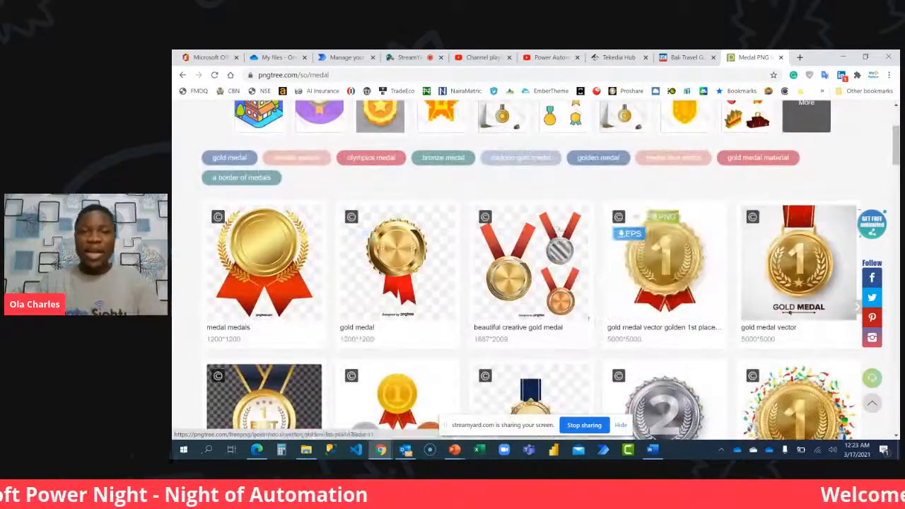
pyautogui.scroll(2, 537, 233)
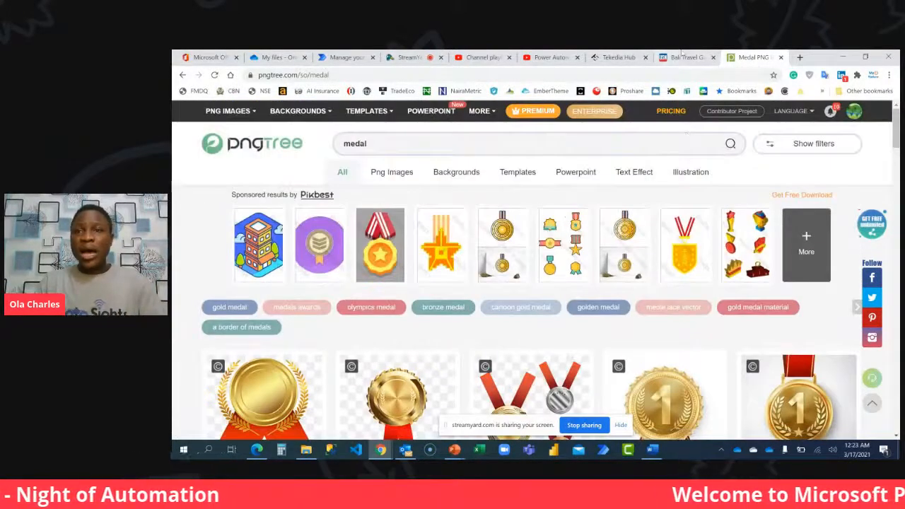
pyautogui.click(682, 57)
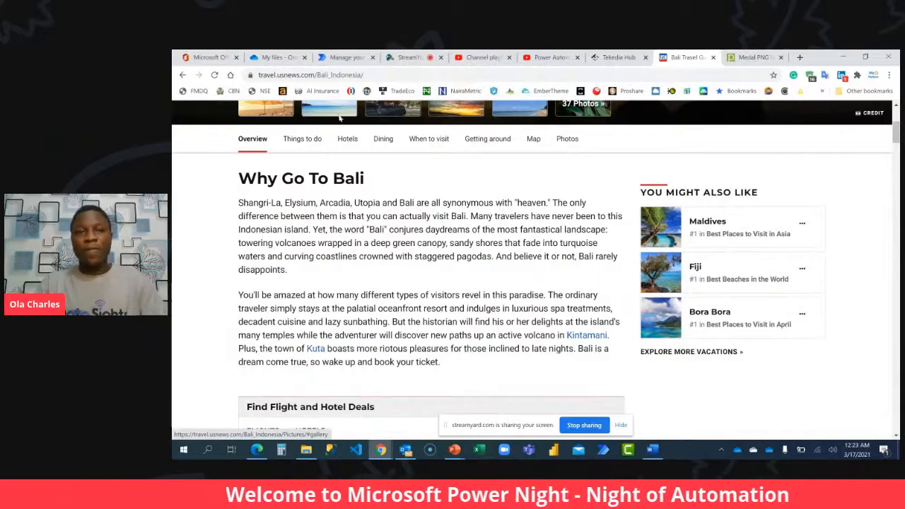
# Open Microsoft Forms from the Office 365 home page in a separate browser tab.
pyautogui.click(196, 60)
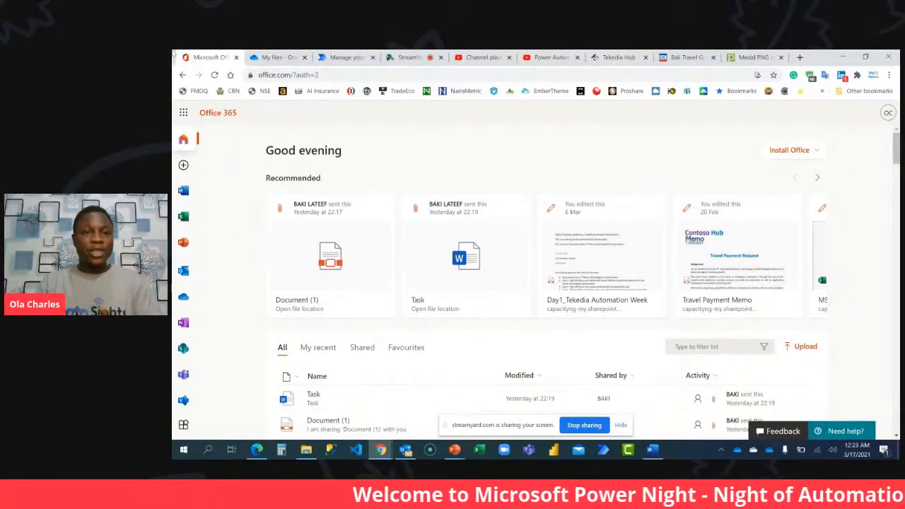
pyautogui.scroll(-3, 182, 283)
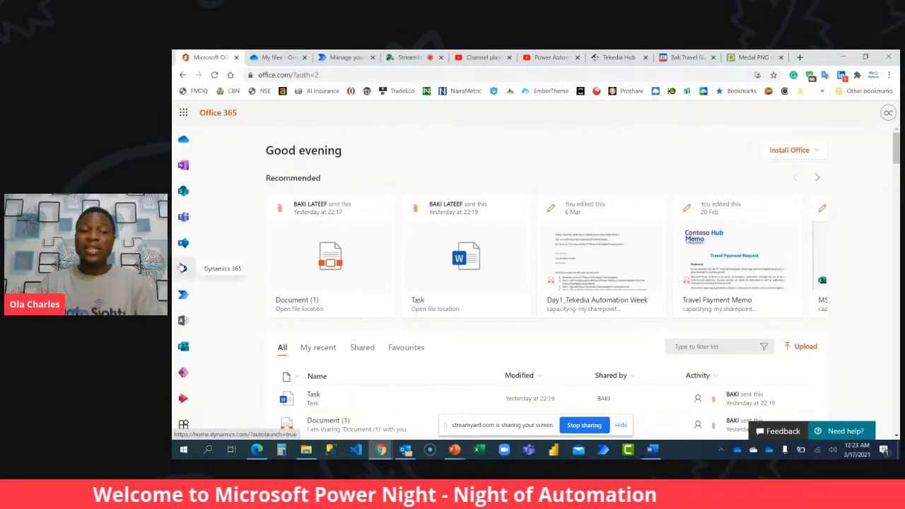
pyautogui.rightClick(183, 346)
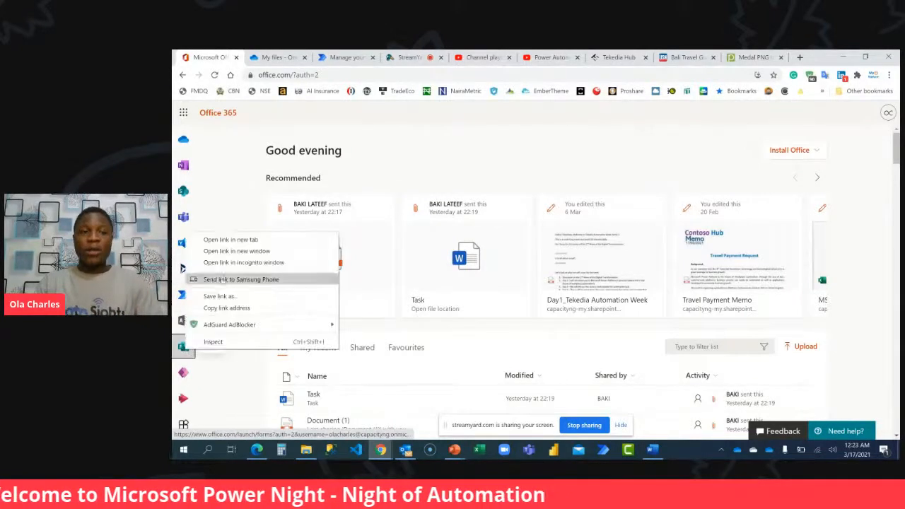
pyautogui.click(233, 240)
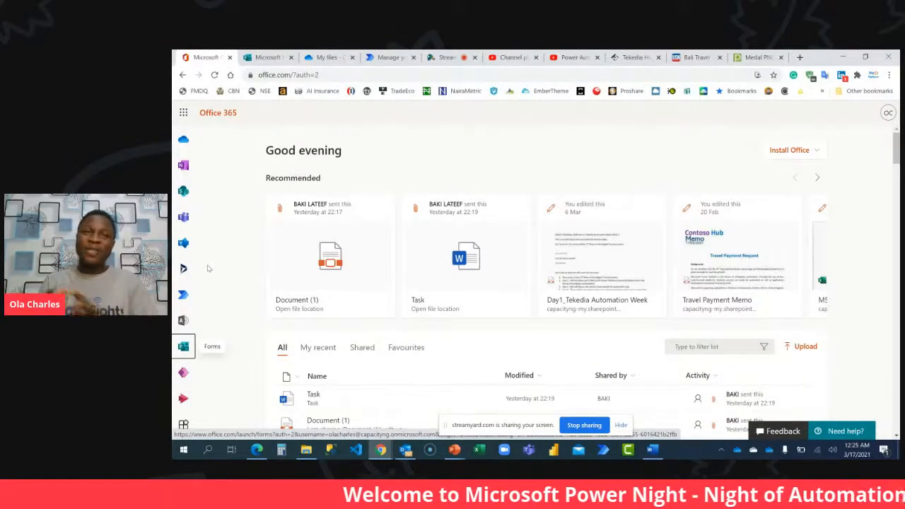
pyautogui.click(183, 345)
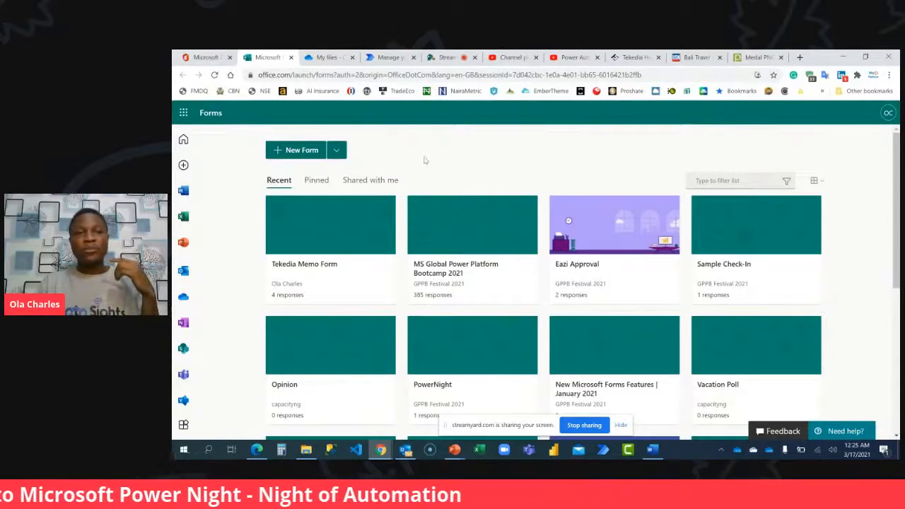
# Create a new form and title it "Power Automate Beginner".
pyautogui.click(301, 150)
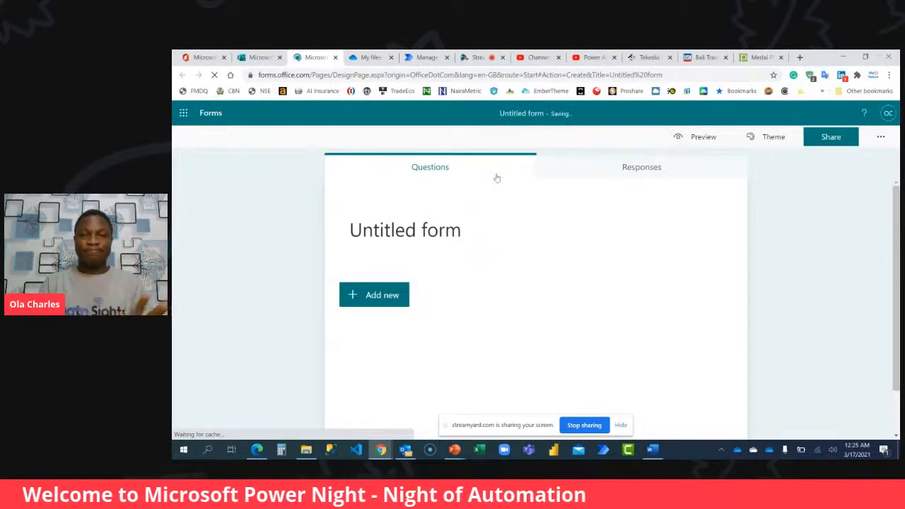
pyautogui.click(451, 230)
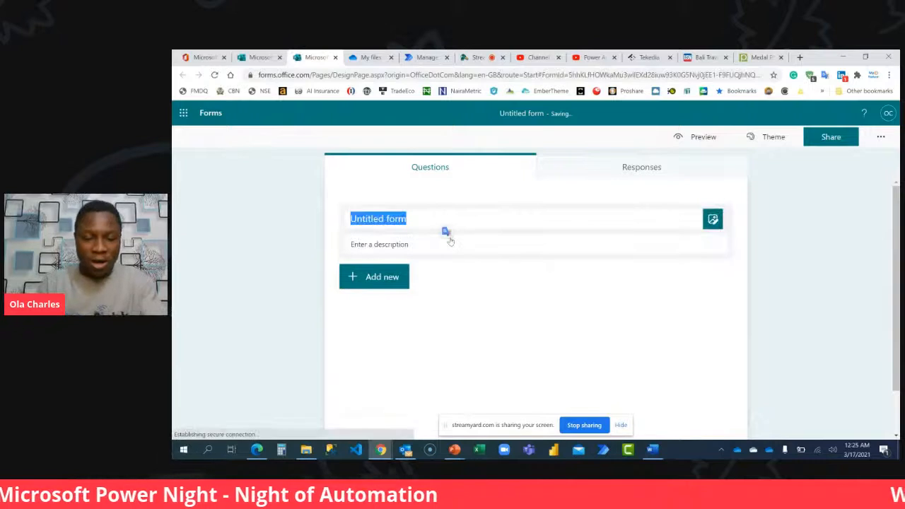
pyautogui.write('Power')
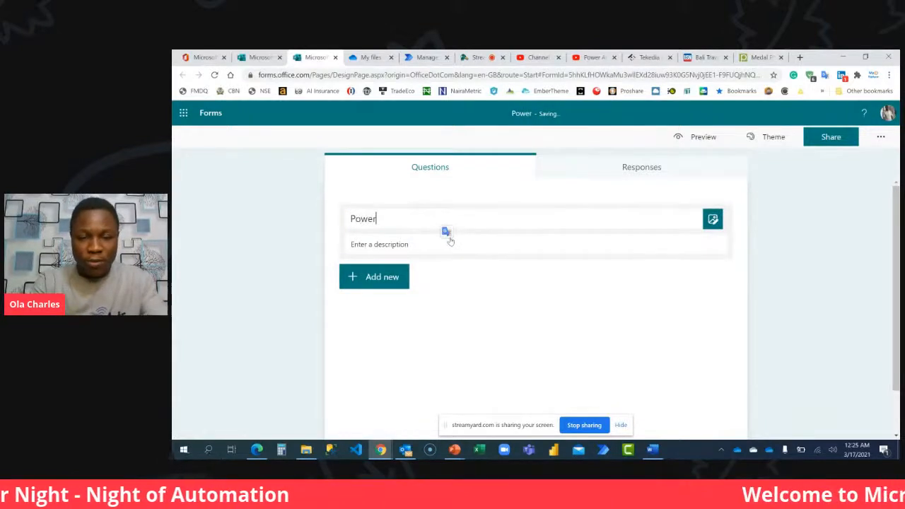
pyautogui.write(' Automate Beginner')
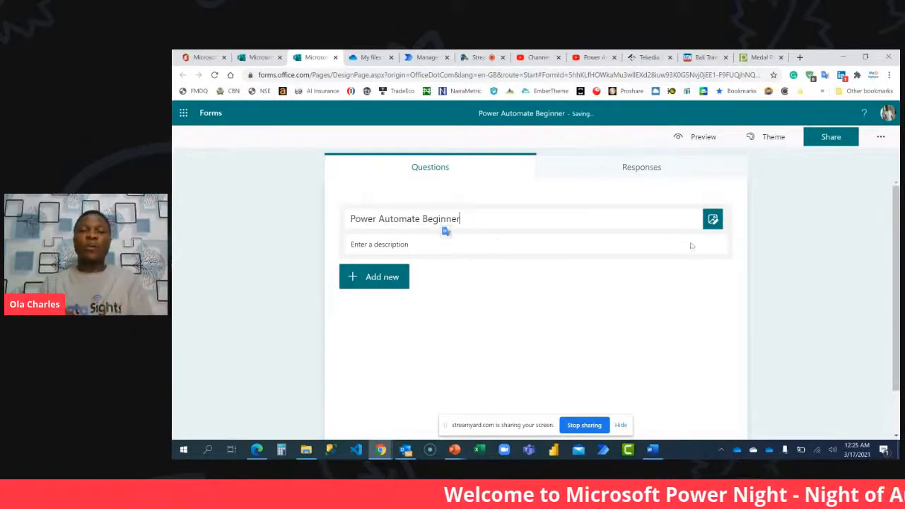
pyautogui.click(797, 263)
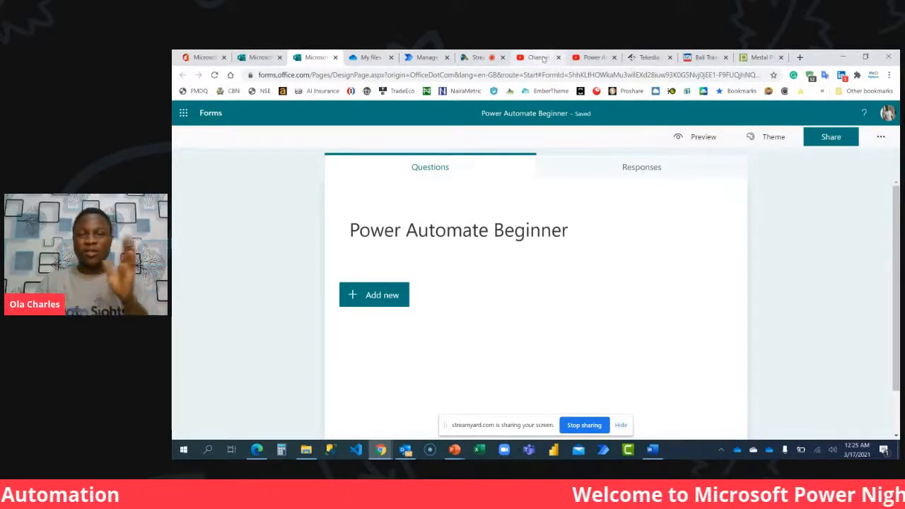
# Switch to the StreamYard broadcast and read through the viewers' comments about which badge they prefer.
pyautogui.click(467, 57)
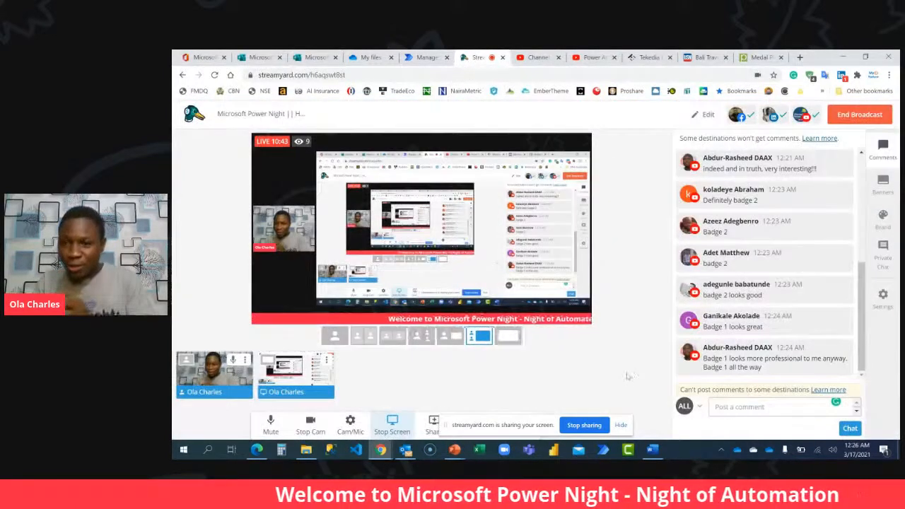
pyautogui.moveTo(711, 343)
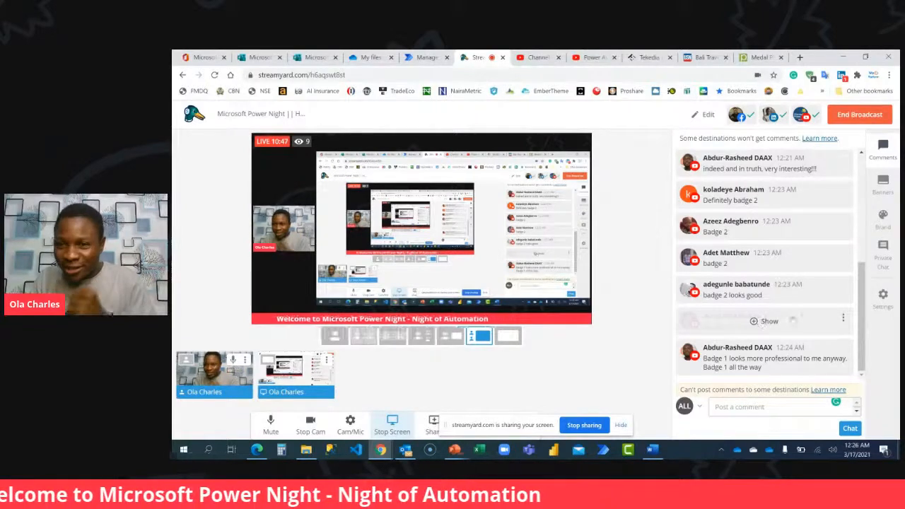
pyautogui.click(759, 321)
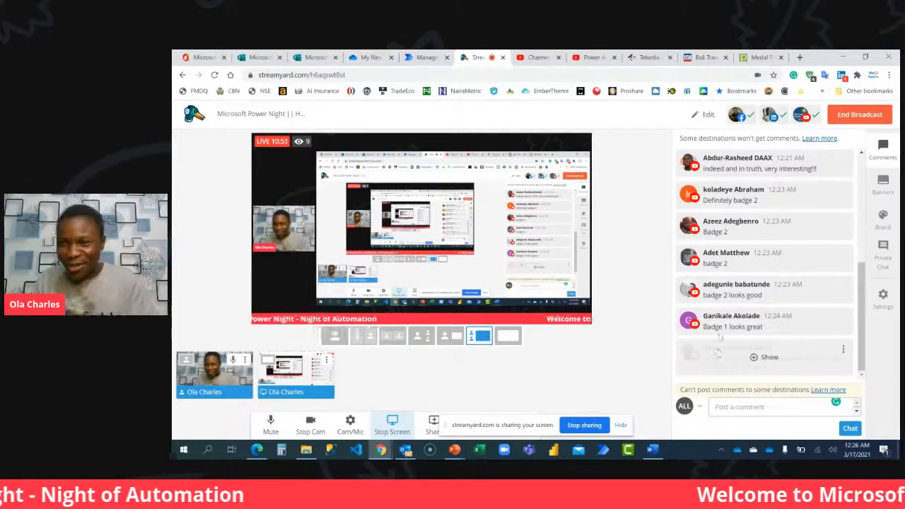
pyautogui.scroll(1, 753, 316)
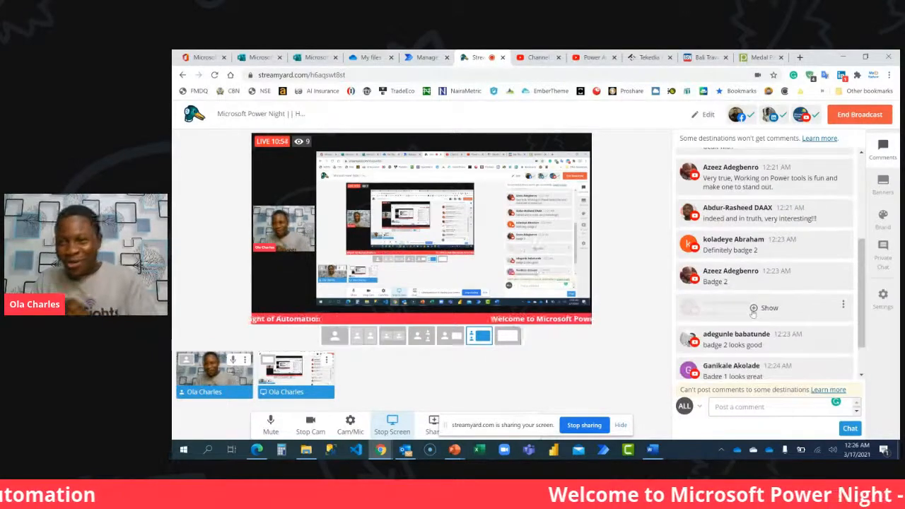
pyautogui.scroll(2, 752, 313)
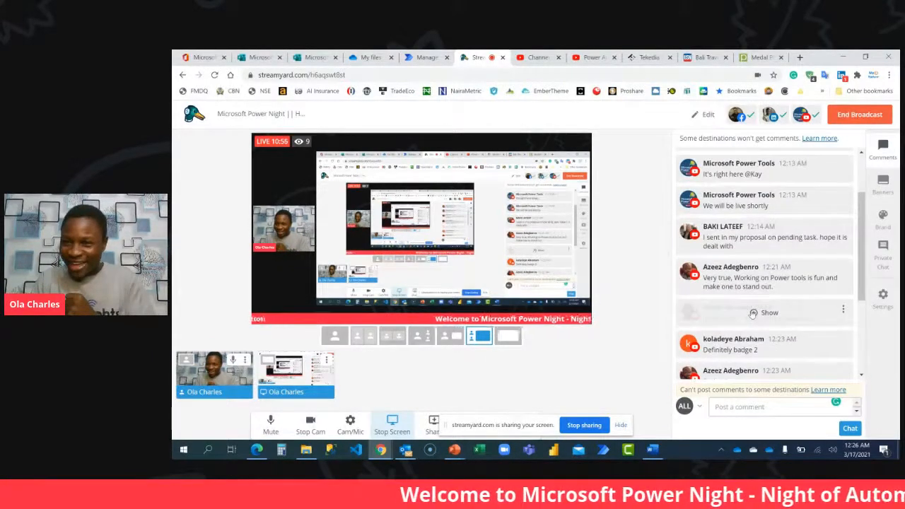
pyautogui.scroll(-1, 752, 314)
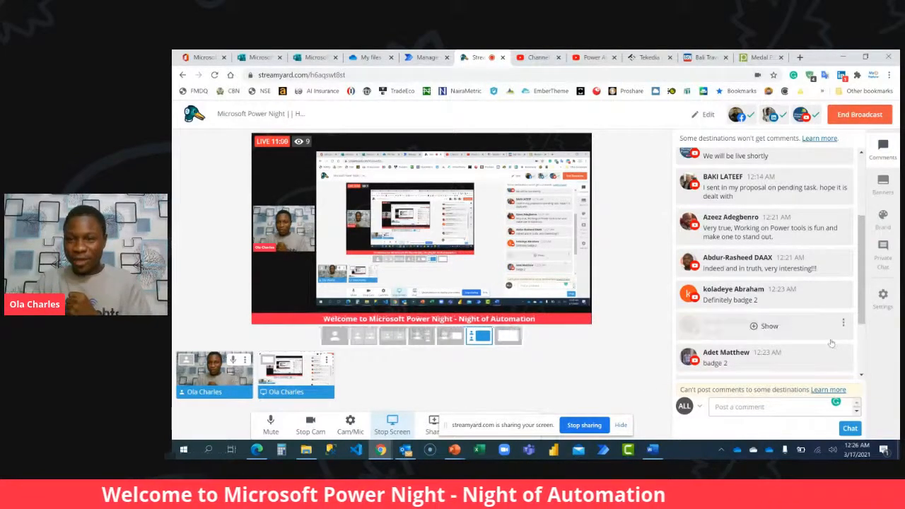
pyautogui.scroll(-1, 831, 343)
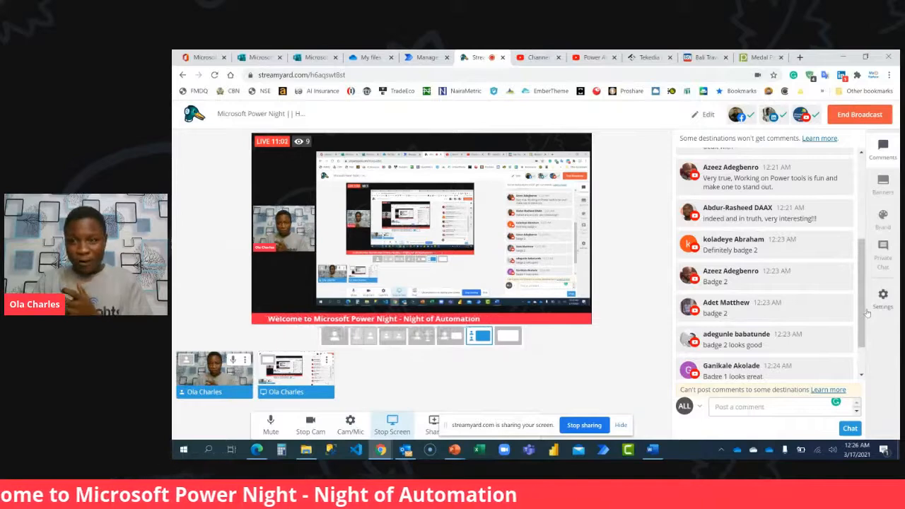
pyautogui.scroll(-1, 865, 318)
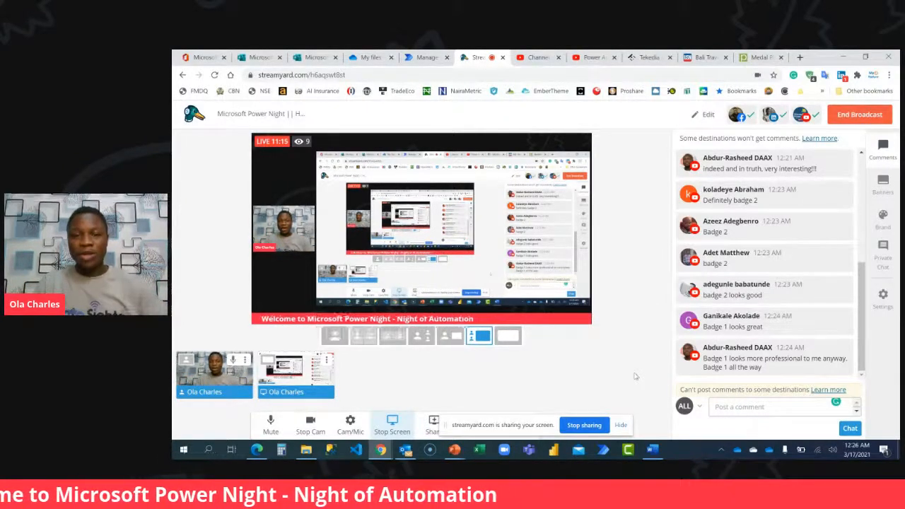
# Switch to the PowerNight LMS Header presentation in PowerPoint and check its custom slide width and height.
pyautogui.moveTo(454, 450)
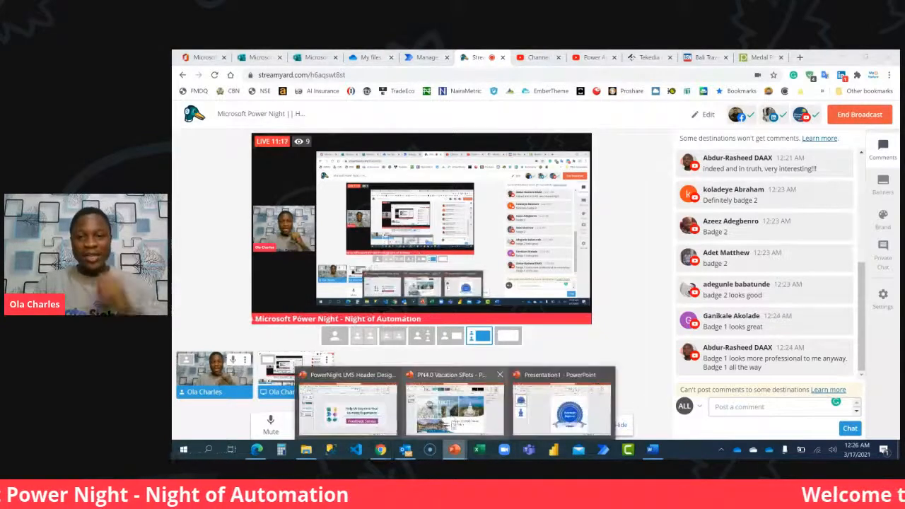
pyautogui.click(385, 410)
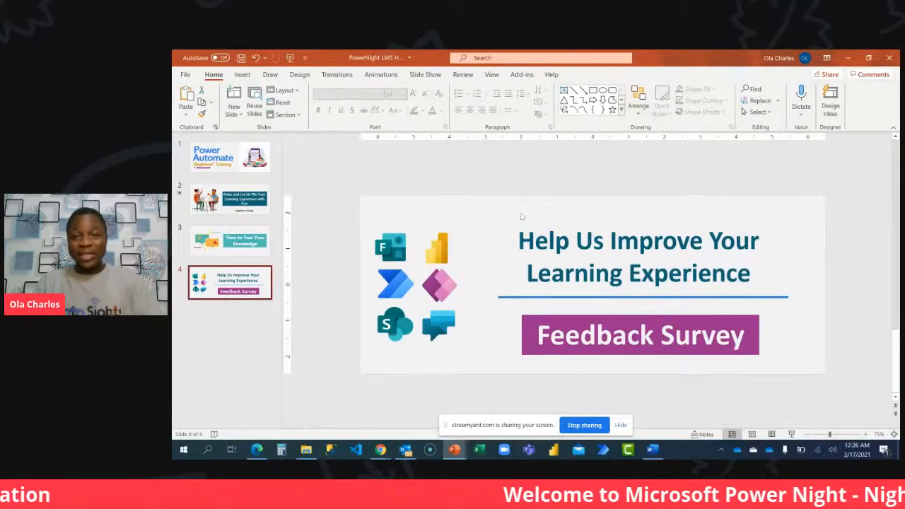
pyautogui.click(299, 77)
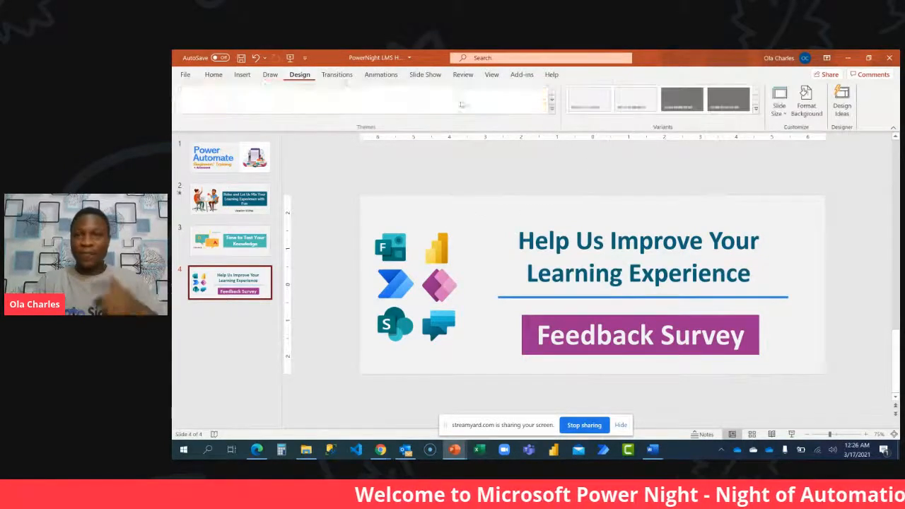
pyautogui.click(779, 102)
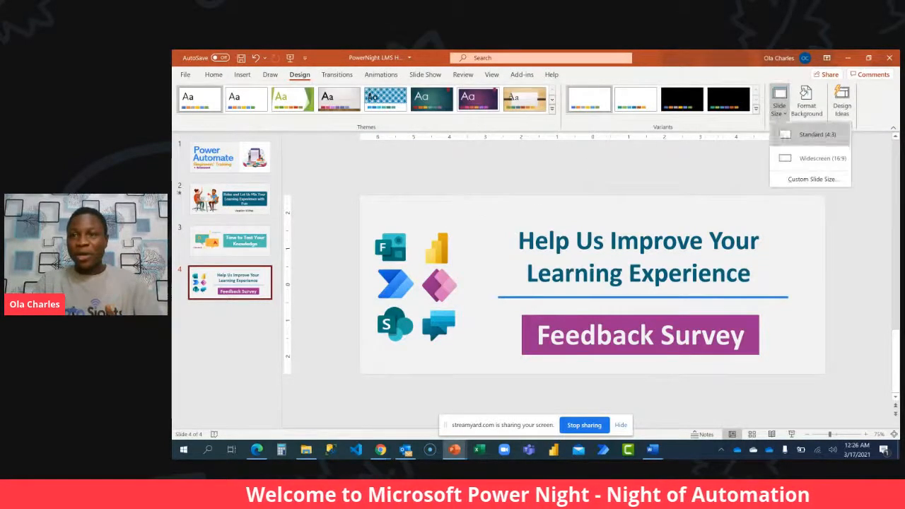
pyautogui.click(816, 177)
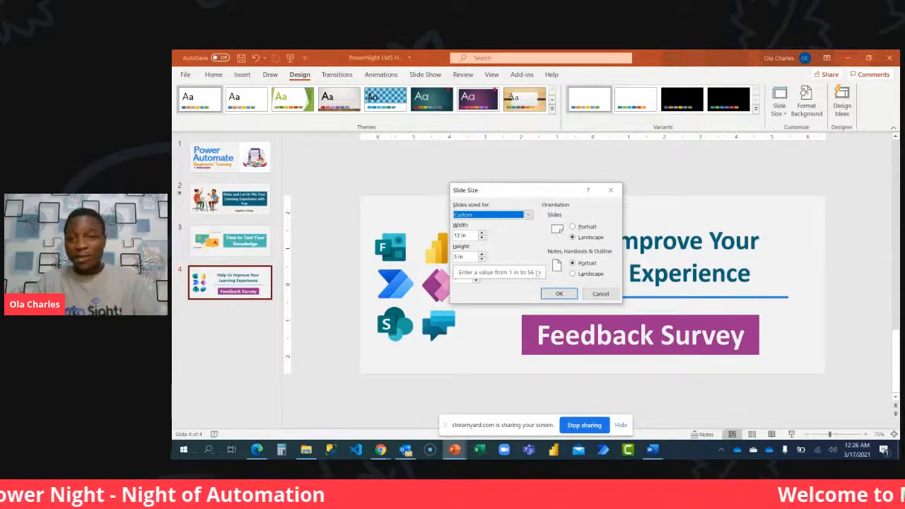
pyautogui.click(611, 190)
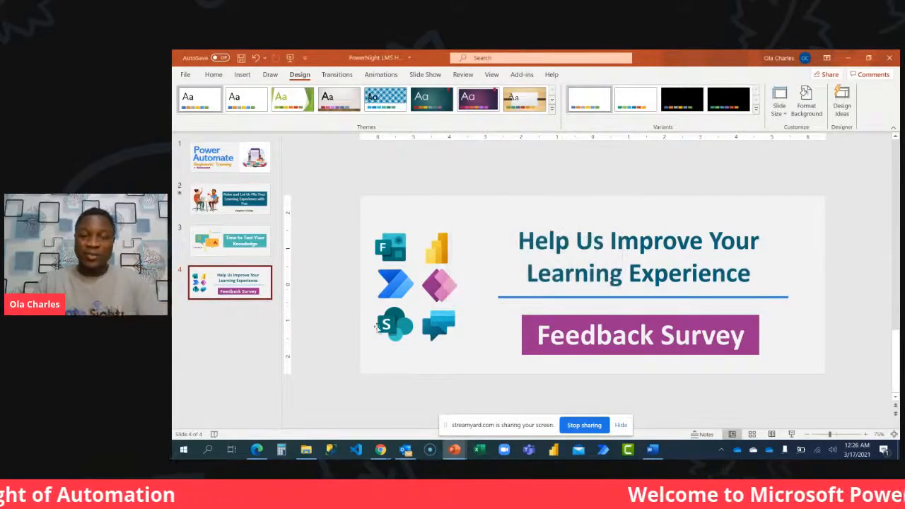
# Return to the Power Automate Beginner form in the Chrome browser.
pyautogui.moveTo(380, 449)
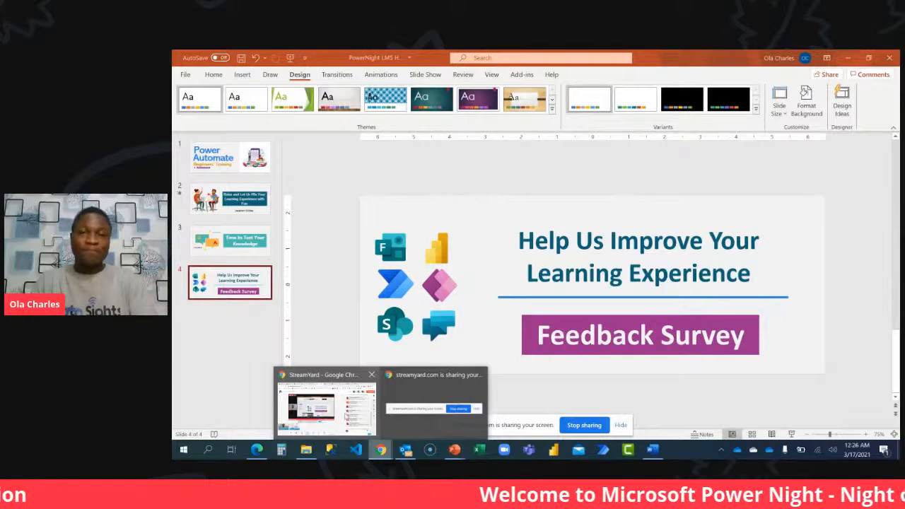
pyautogui.click(346, 417)
pyautogui.click(257, 59)
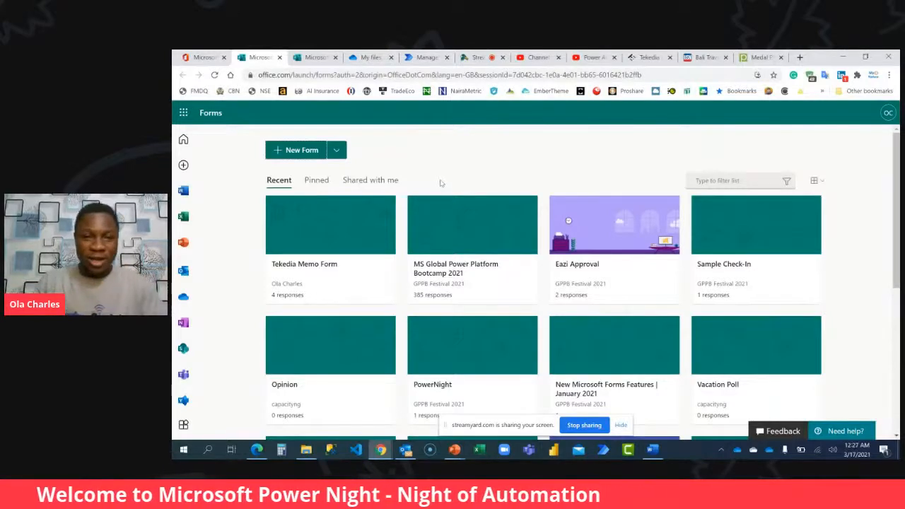
pyautogui.click(315, 57)
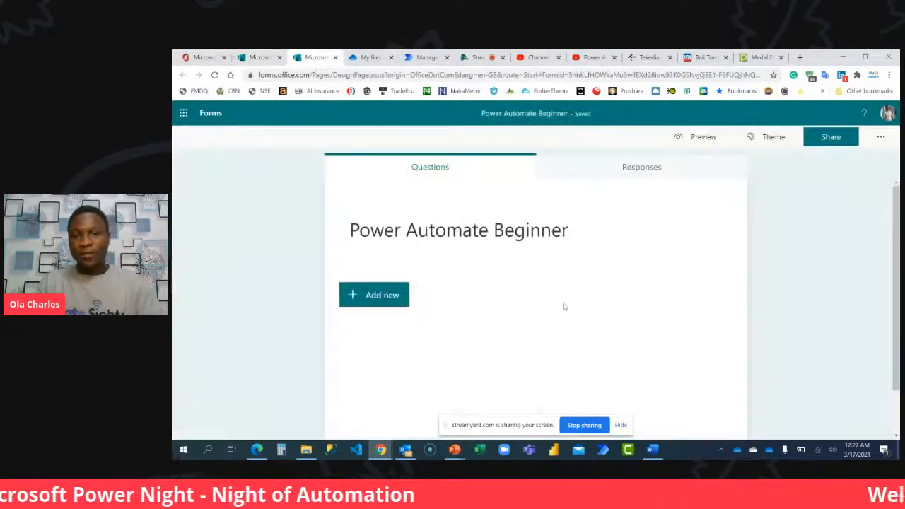
# Look at the form's available question types and its title, header image and description options.
pyautogui.click(381, 297)
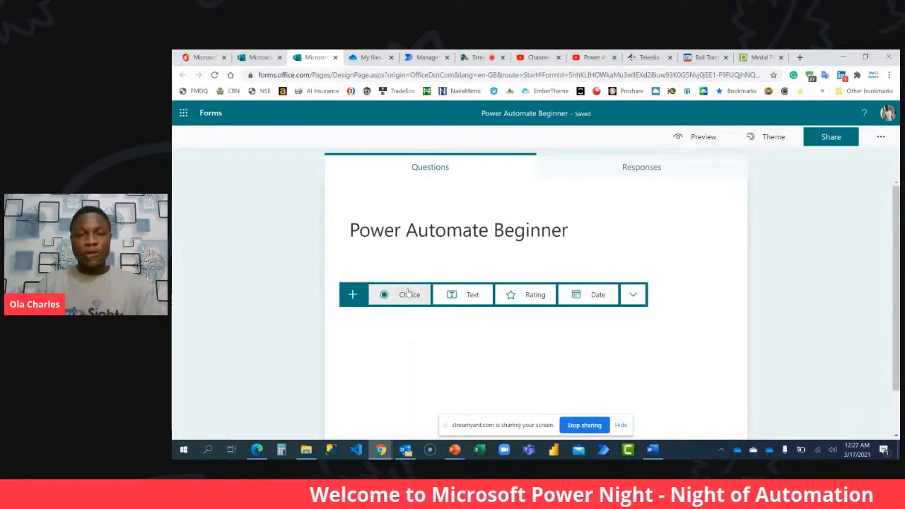
pyautogui.click(451, 254)
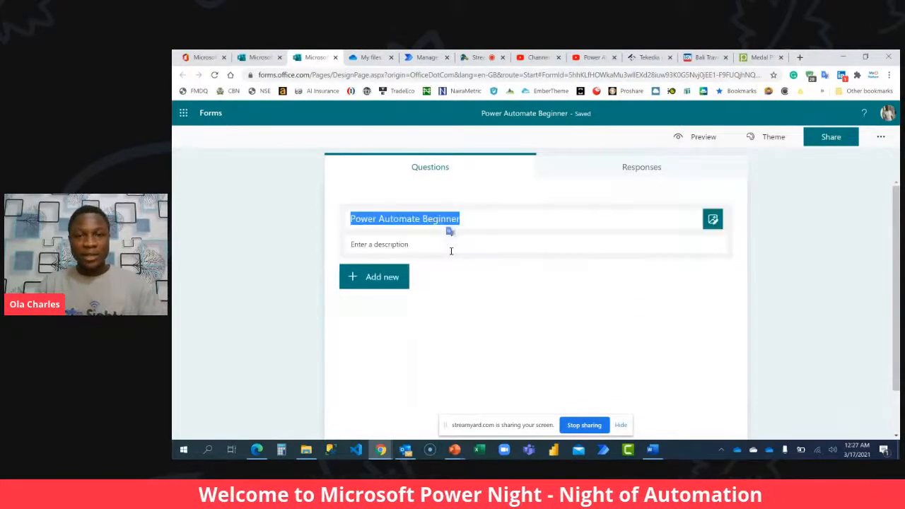
pyautogui.click(621, 224)
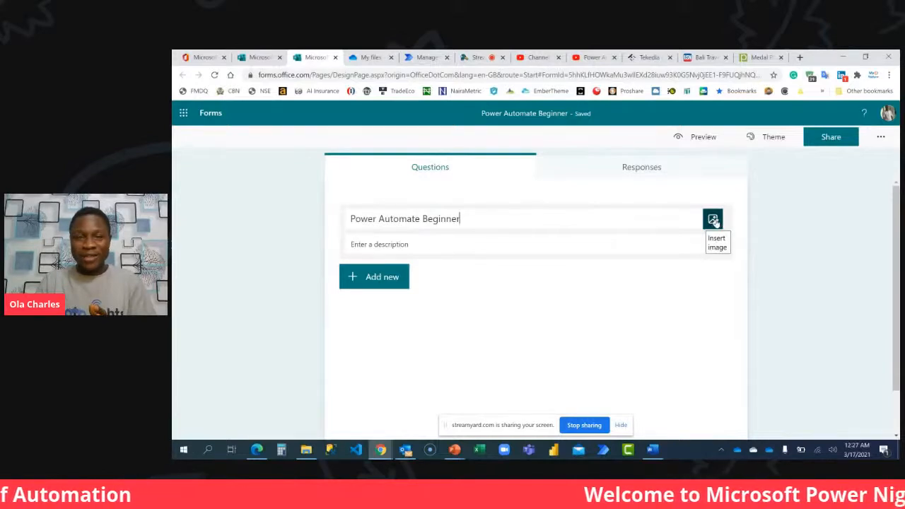
pyautogui.click(622, 243)
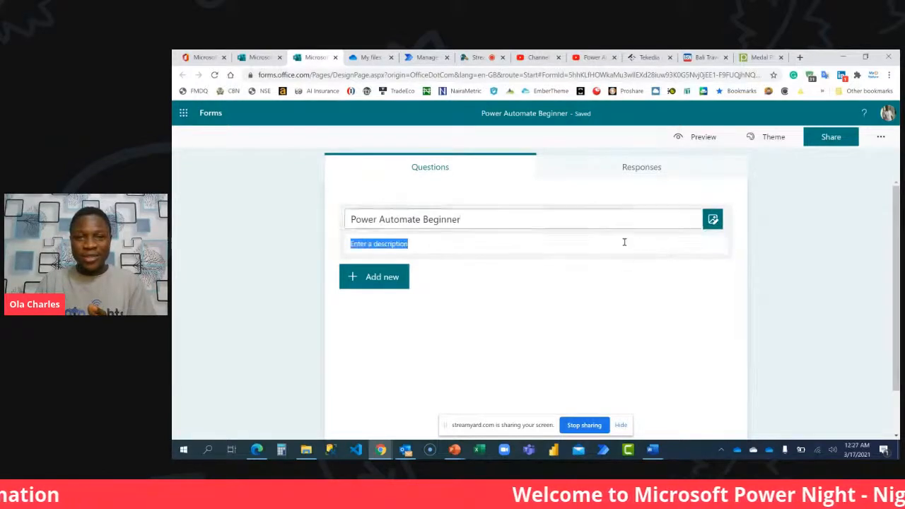
pyautogui.click(472, 251)
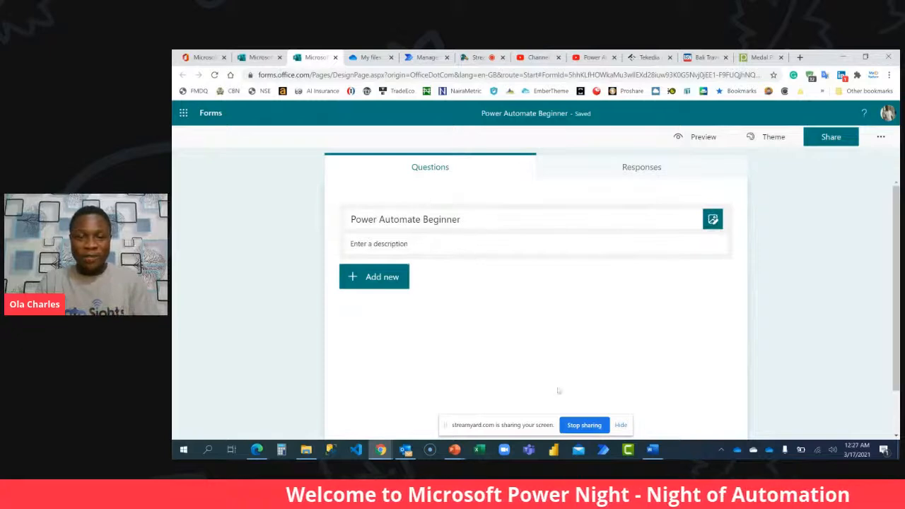
# Switch to the PowerNight LMS Header Design presentation in PowerPoint and export all its slides as PNG images to the Desktop.
pyautogui.moveTo(454, 450)
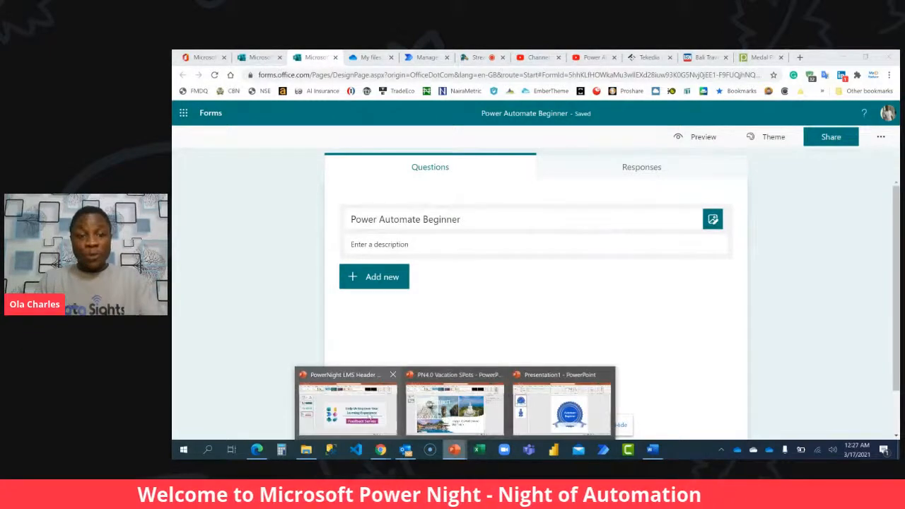
pyautogui.click(370, 417)
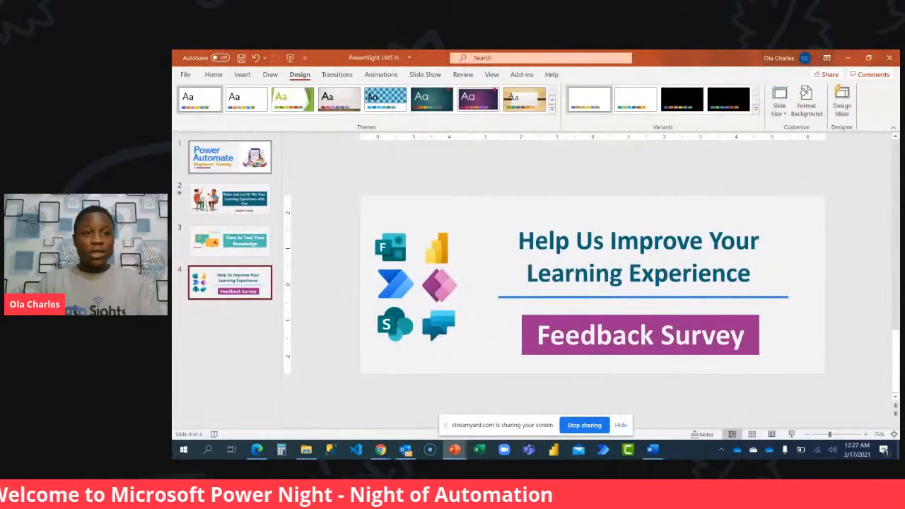
pyautogui.press('Home')
pyautogui.click(185, 74)
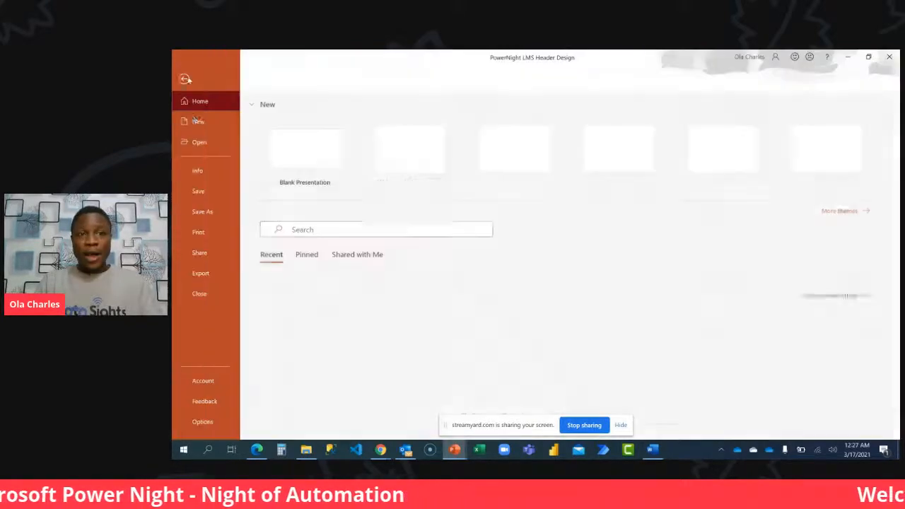
pyautogui.click(204, 211)
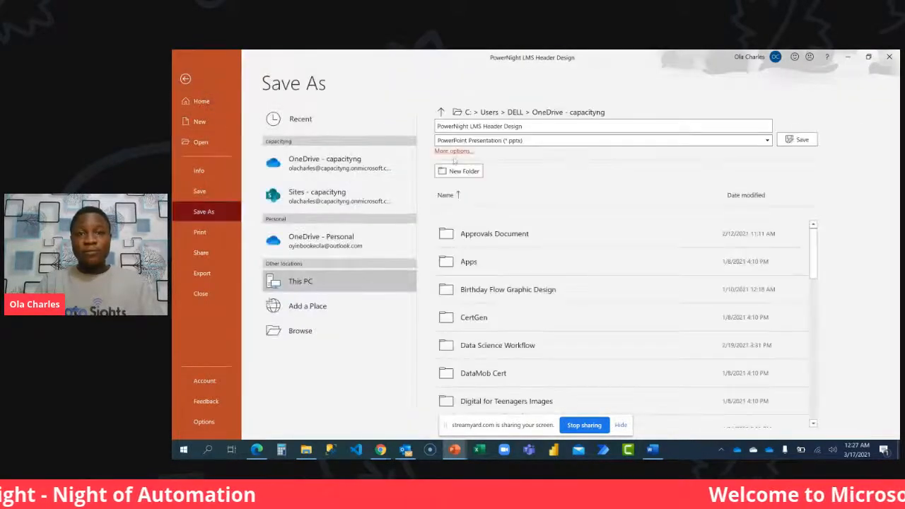
pyautogui.click(456, 151)
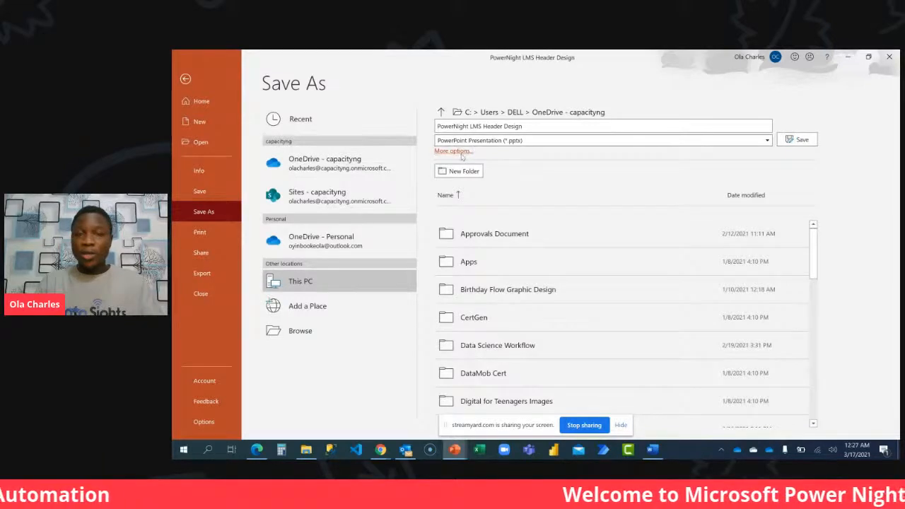
pyautogui.click(211, 106)
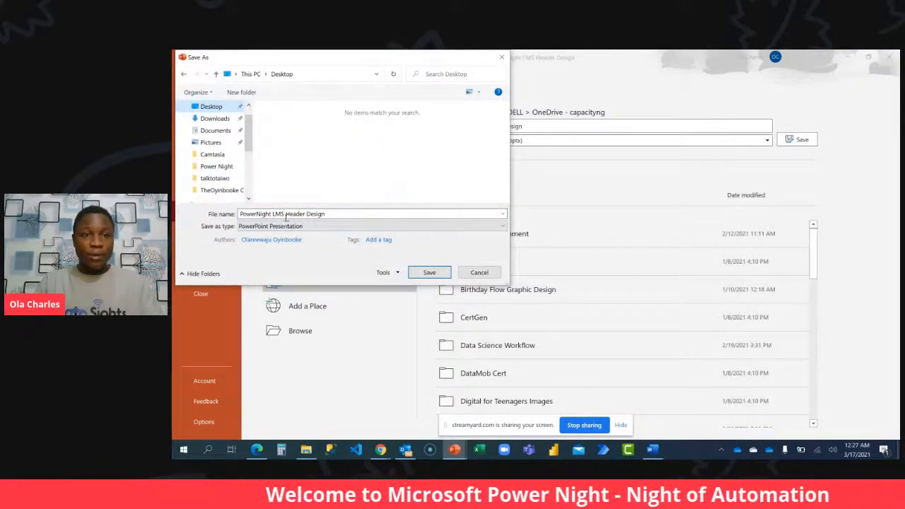
pyautogui.click(312, 225)
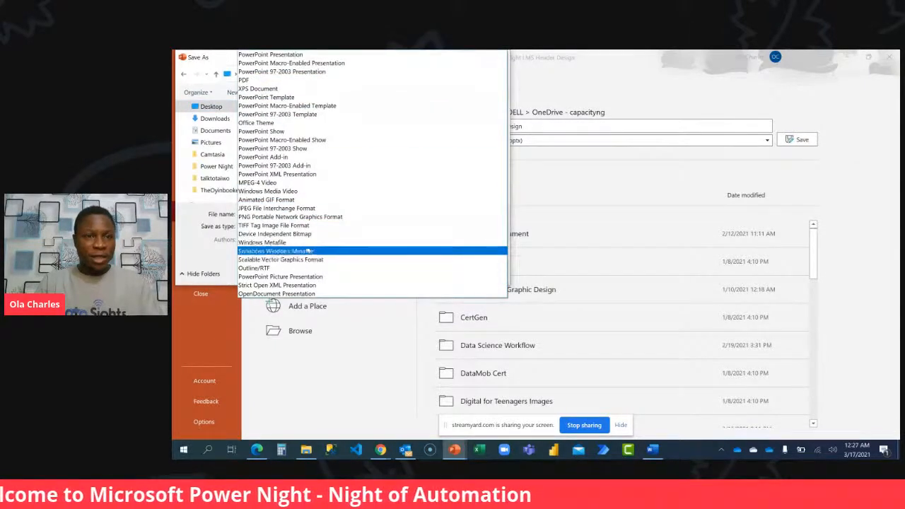
pyautogui.click(324, 217)
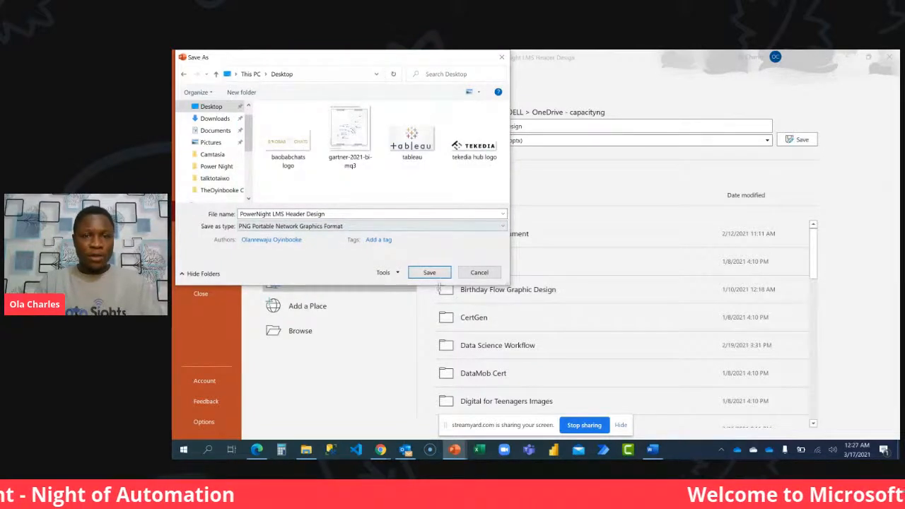
pyautogui.click(433, 273)
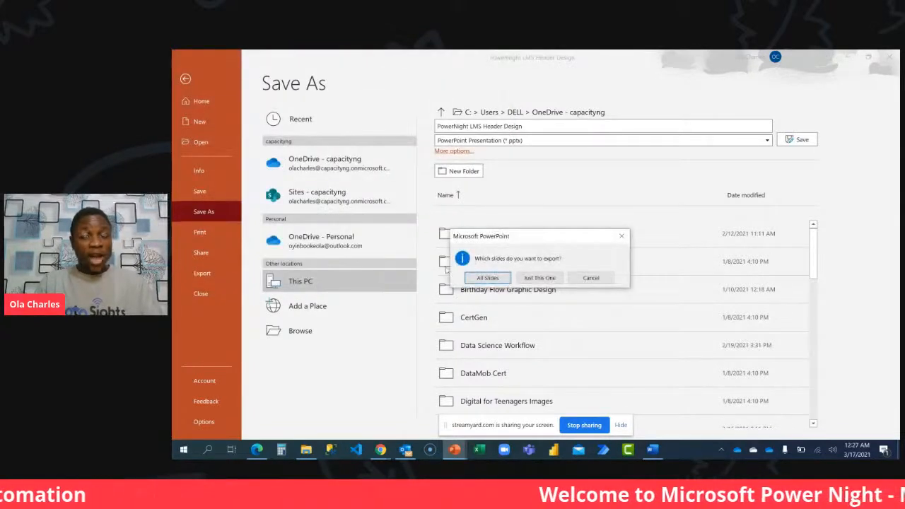
pyautogui.click(494, 280)
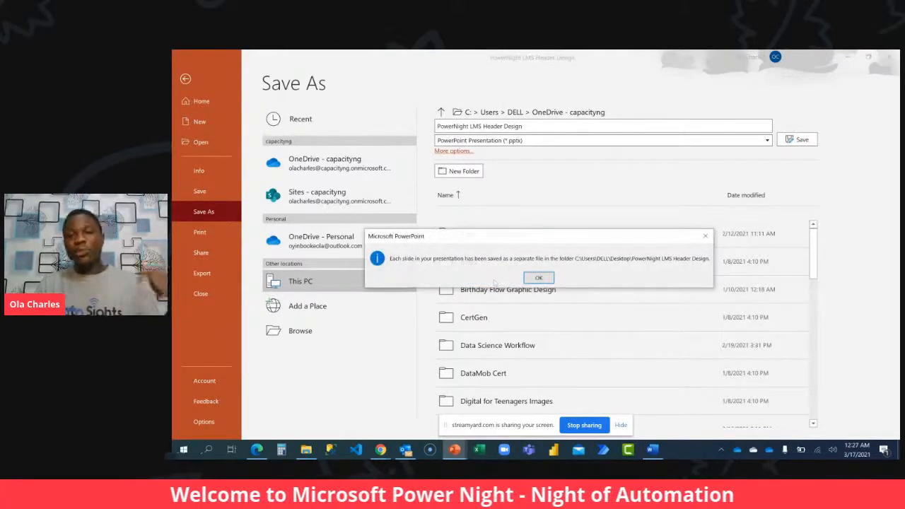
pyautogui.click(538, 277)
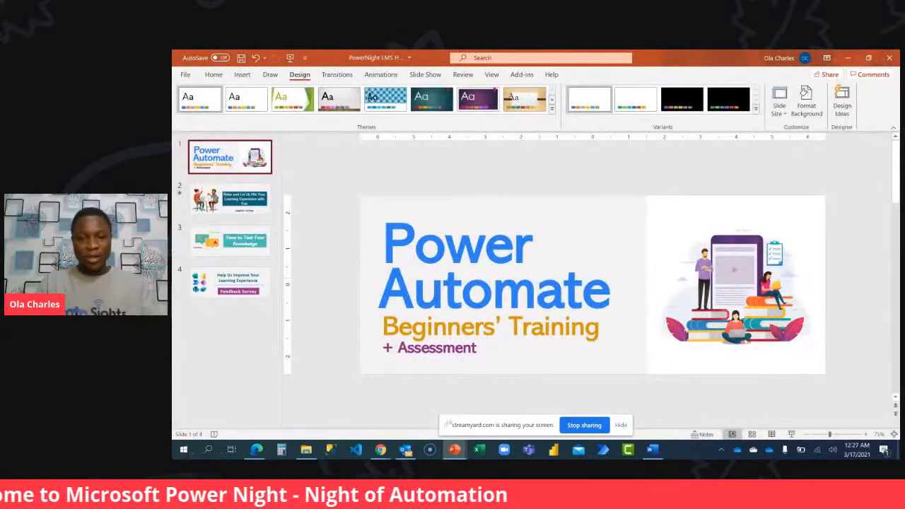
# Switch to the PN4.0 Vacation SPots presentation and export all its slides as PNG images to the Desktop.
pyautogui.moveTo(454, 450)
pyautogui.click(488, 417)
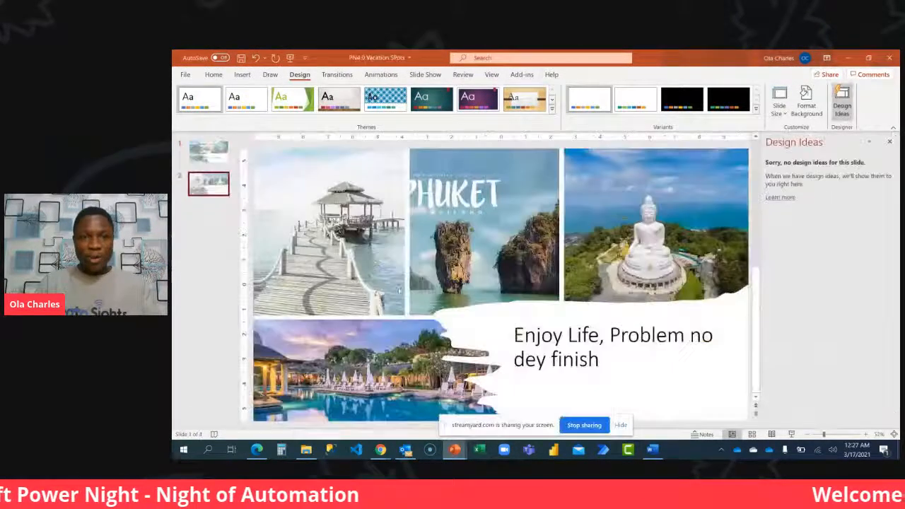
pyautogui.click(185, 75)
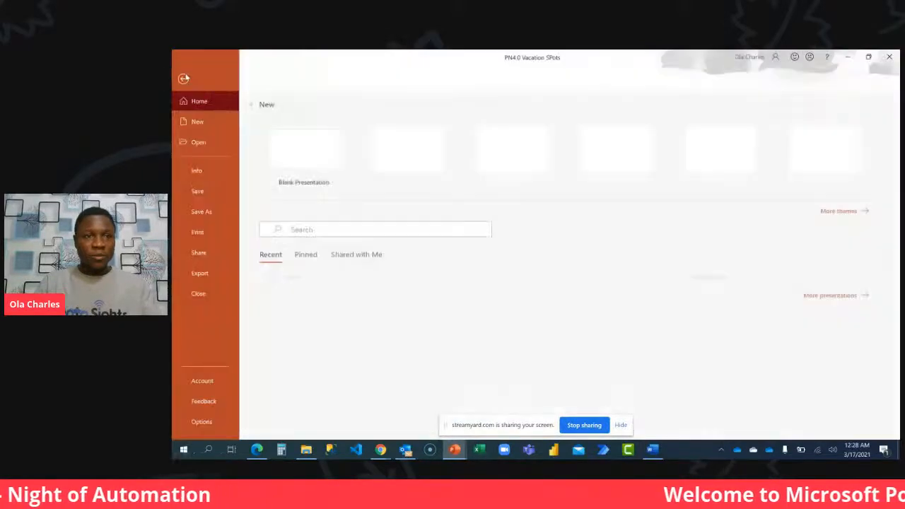
pyautogui.click(203, 212)
pyautogui.click(464, 154)
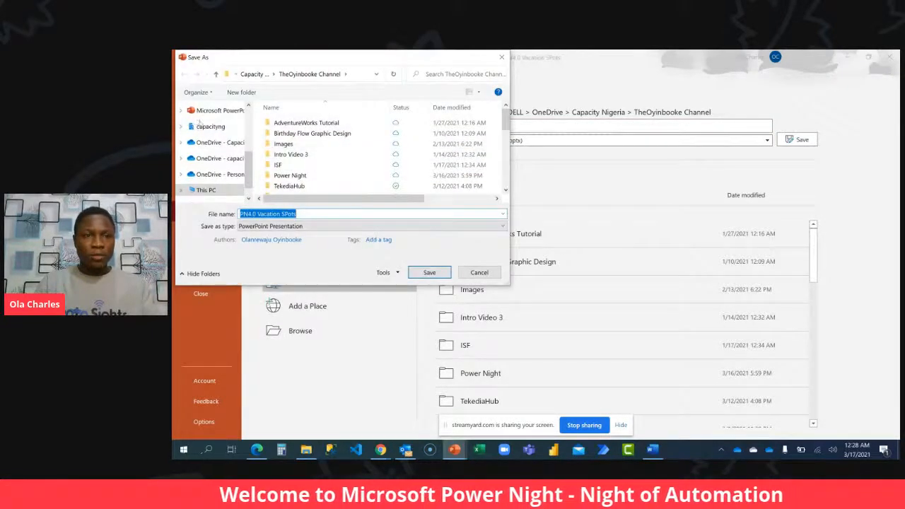
pyautogui.scroll(5, 205, 142)
pyautogui.click(211, 126)
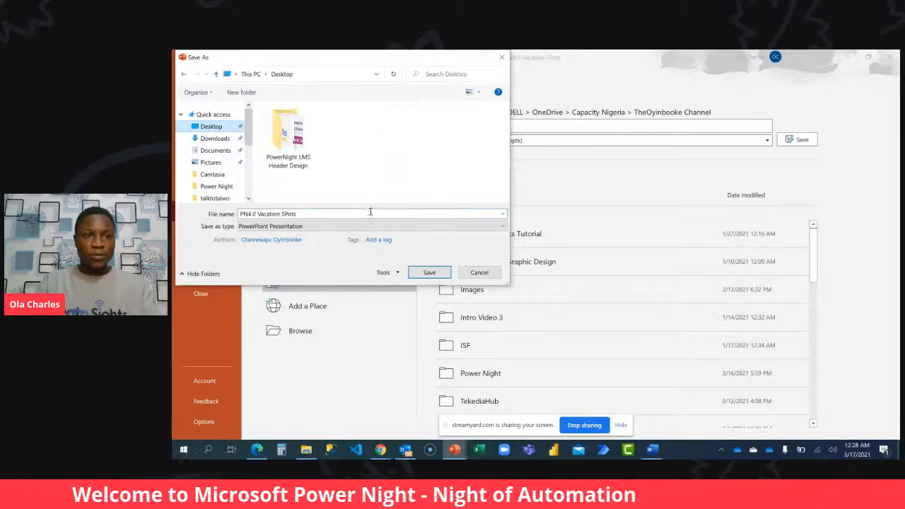
pyautogui.click(368, 226)
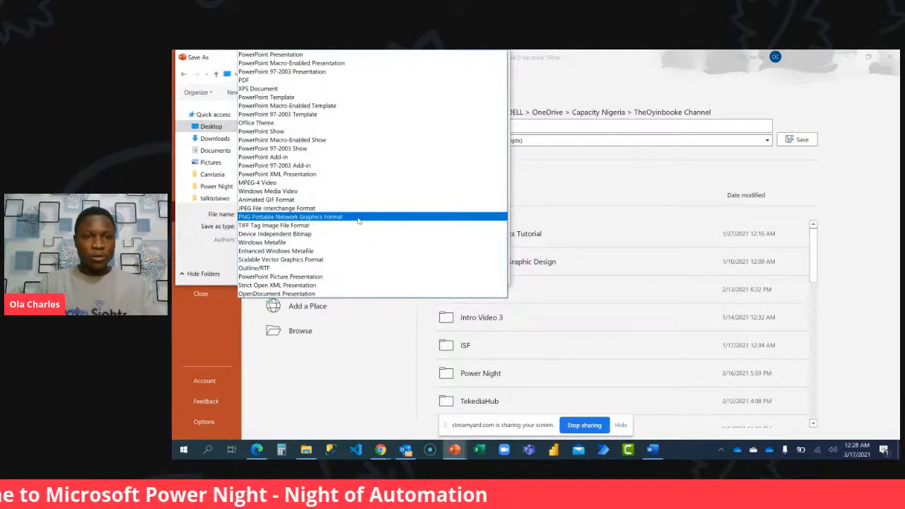
pyautogui.click(358, 216)
pyautogui.click(423, 269)
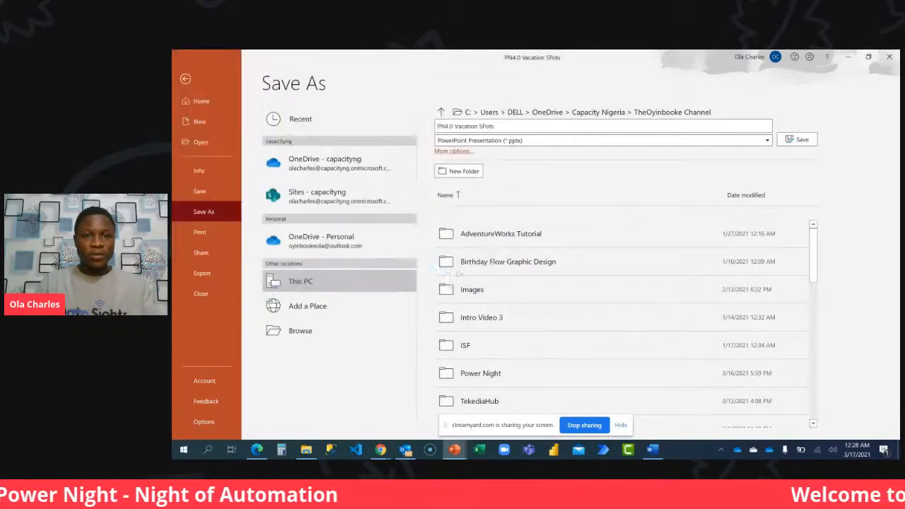
pyautogui.click(463, 276)
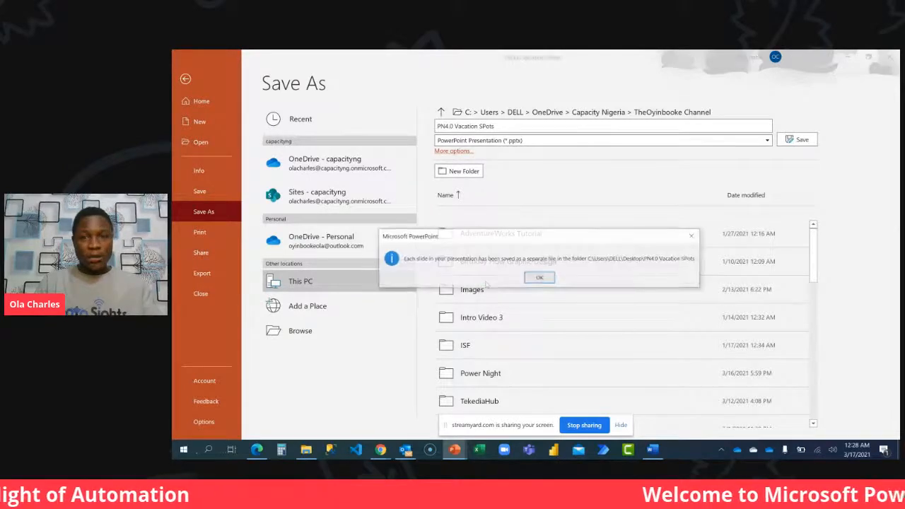
pyautogui.click(539, 277)
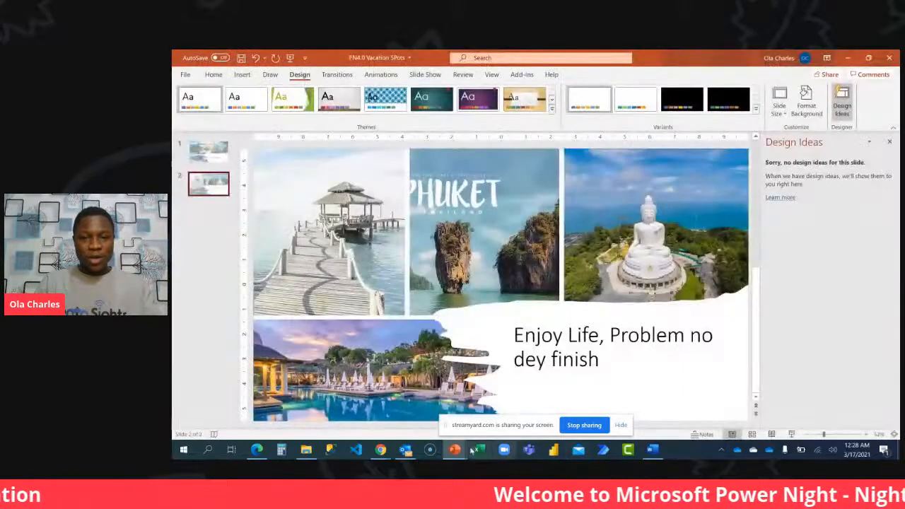
# Switch to the badge presentation, select the Automate Beginners ribbon badge slide and choose the Desktop as the save location.
pyautogui.moveTo(472, 450)
pyautogui.click(328, 413)
pyautogui.click(258, 286)
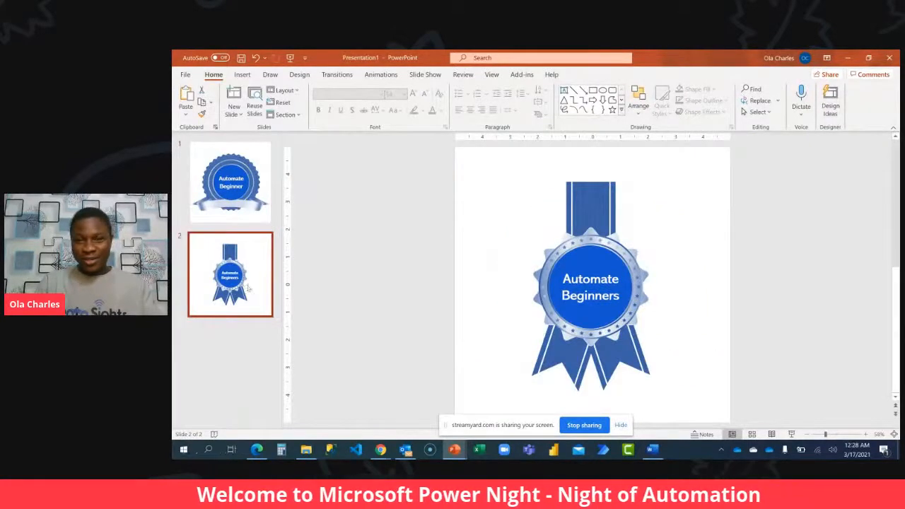
pyautogui.click(185, 75)
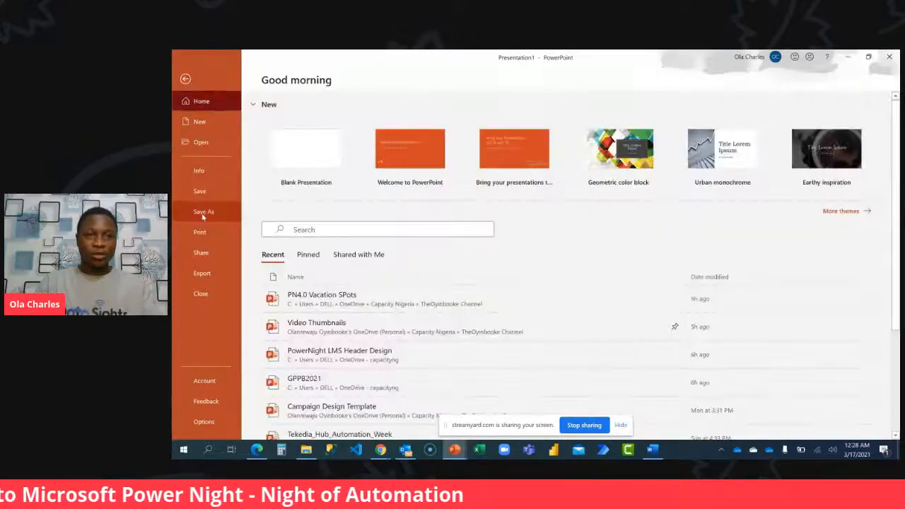
pyautogui.click(204, 211)
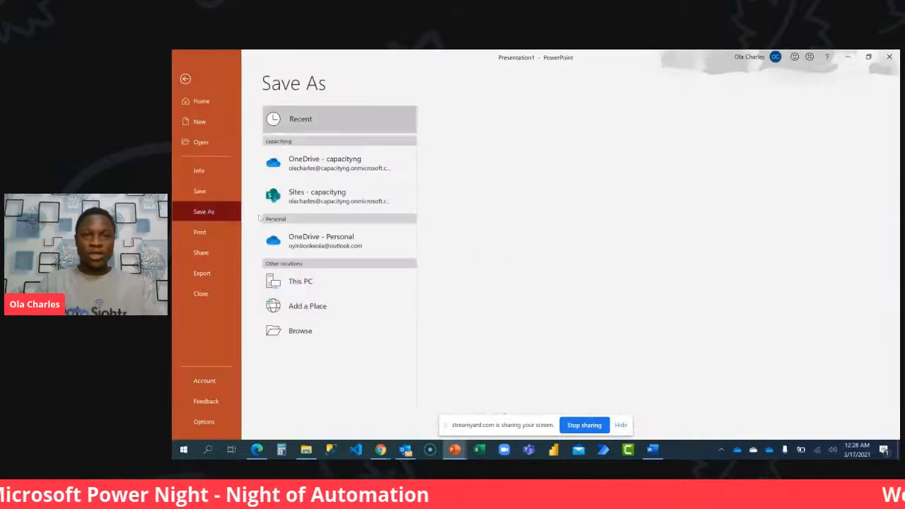
pyautogui.click(346, 285)
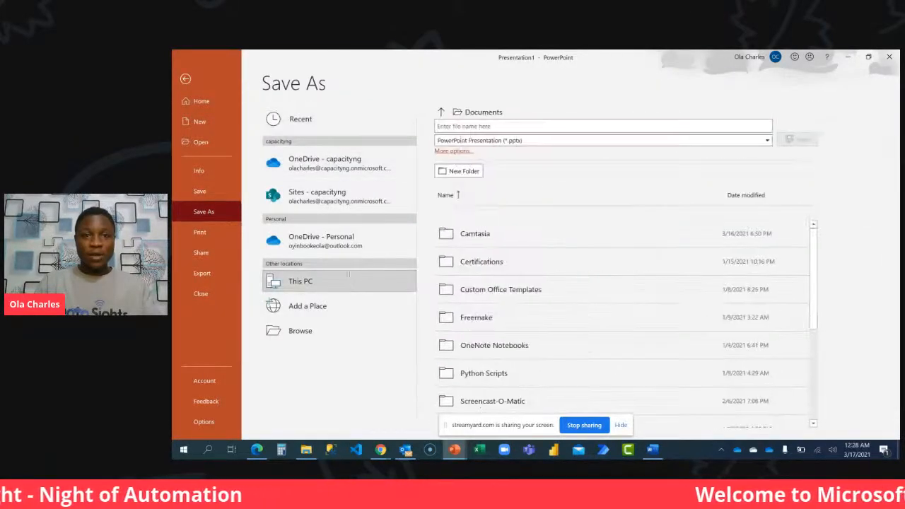
pyautogui.click(453, 151)
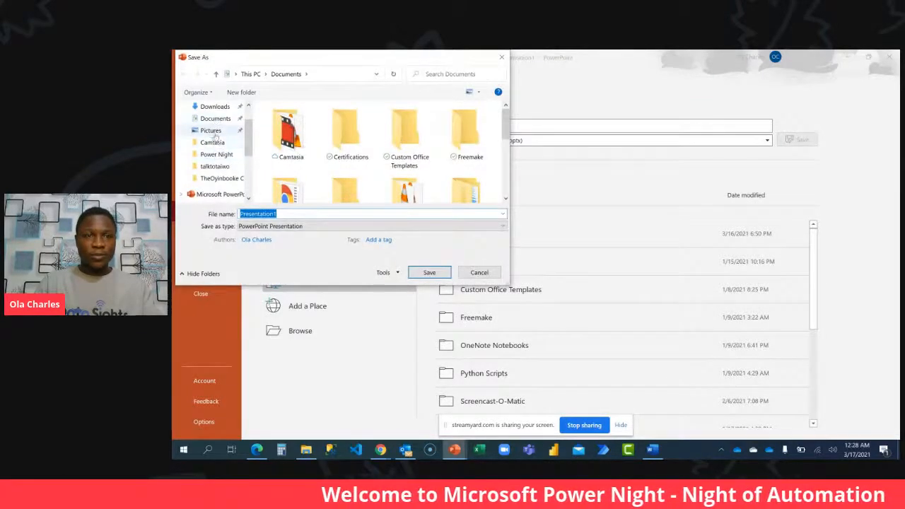
pyautogui.scroll(2, 215, 128)
pyautogui.click(212, 127)
# Name the file Badge and export only the current slide in PNG Portable Network Graphics Format.
pyautogui.click(307, 212)
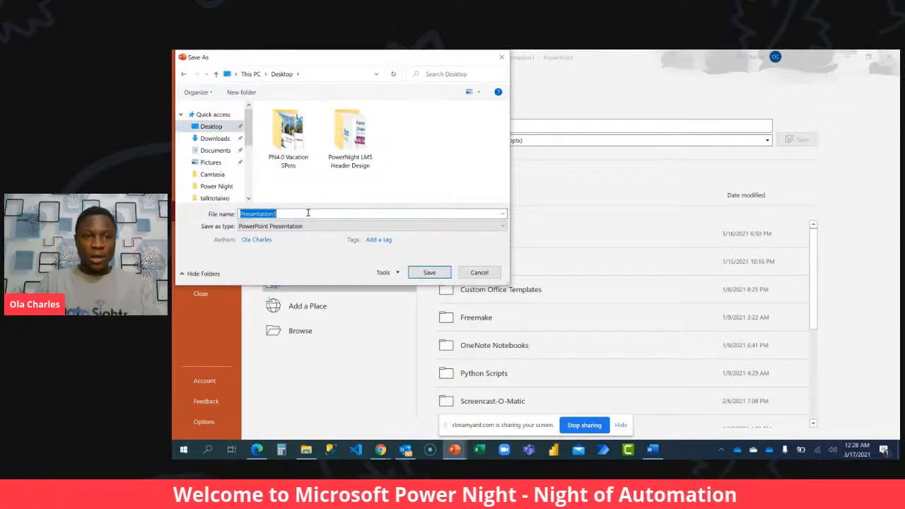
pyautogui.write('Badge')
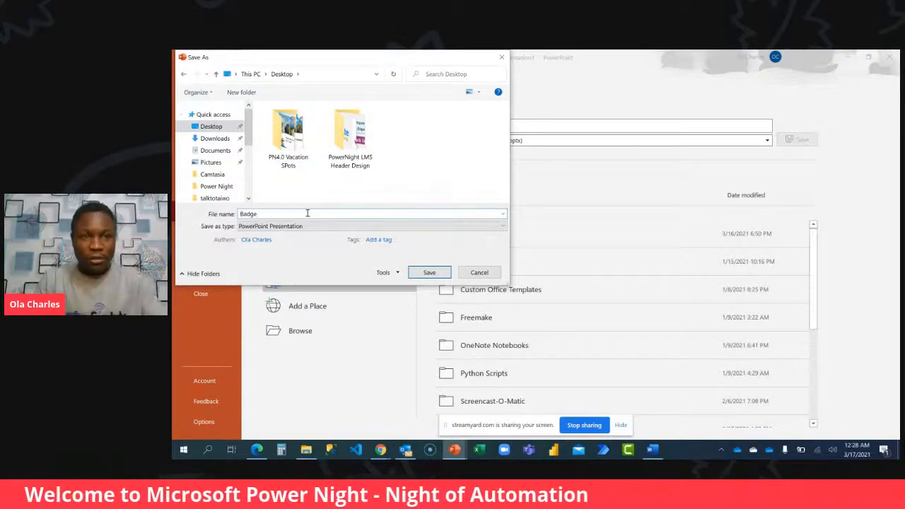
pyautogui.click(317, 224)
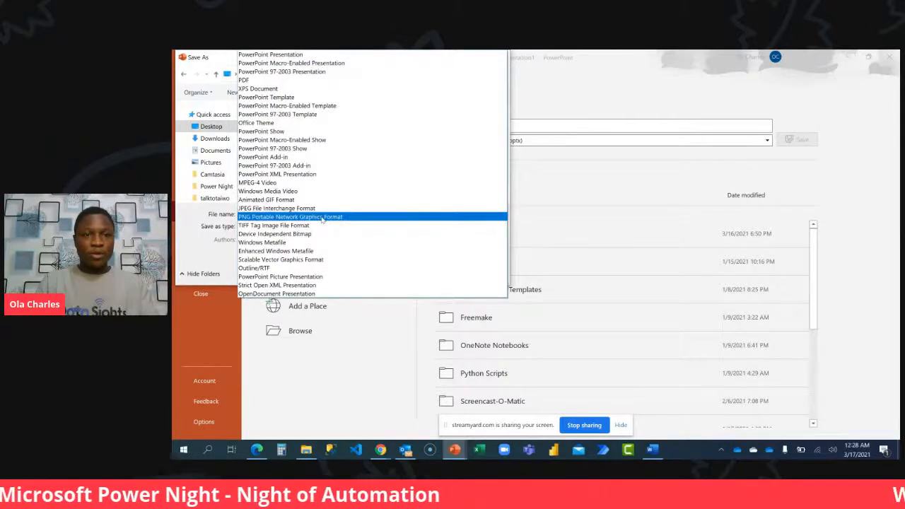
pyautogui.click(321, 224)
pyautogui.click(429, 272)
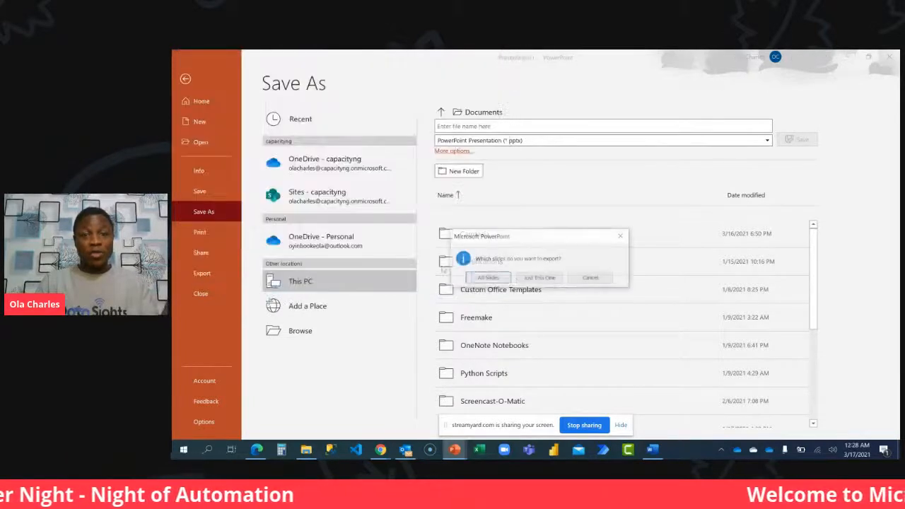
pyautogui.click(539, 278)
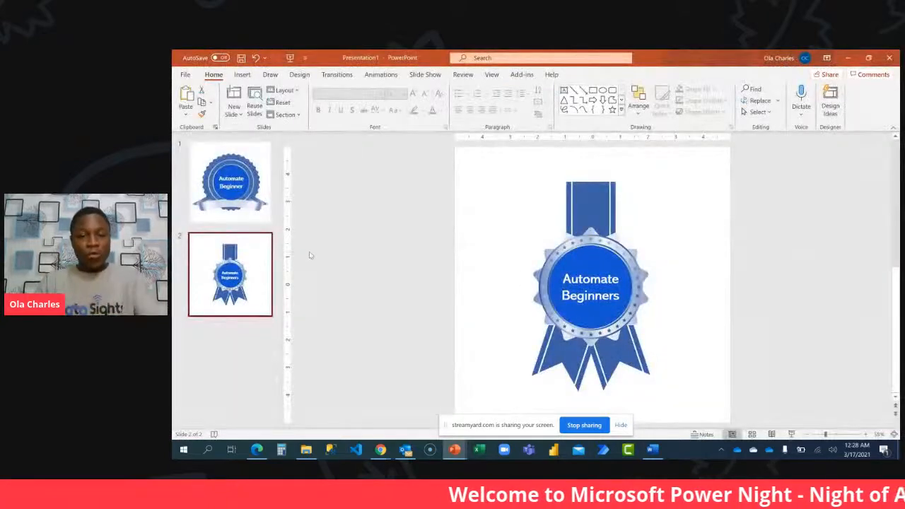
# Show the Windows desktop and check the exported slide images in the PowerNight LMS Header Design folder.
pyautogui.press('super+d')
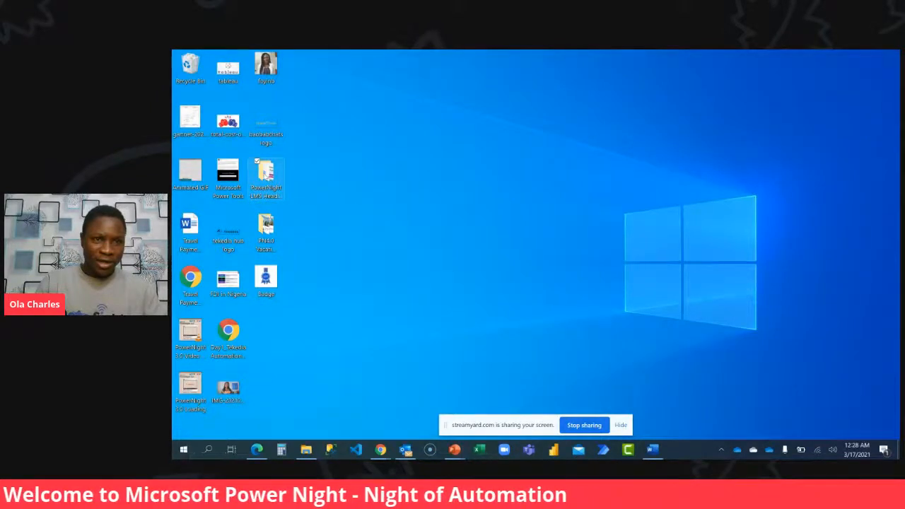
pyautogui.doubleClick(265, 172)
pyautogui.click(301, 164)
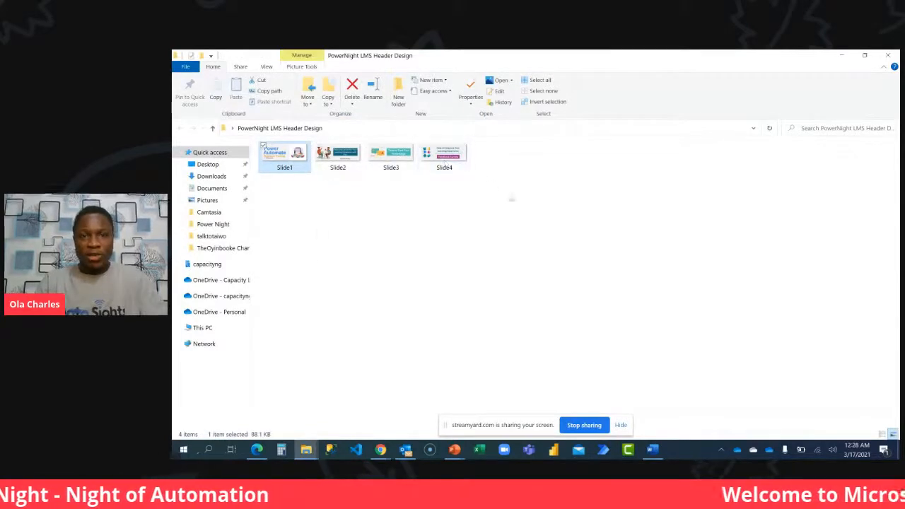
# Switch to the Power Automate Beginner form and upload Slide1 from the Desktop's PowerNight LMS Header Design folder as the title image.
pyautogui.moveTo(380, 450)
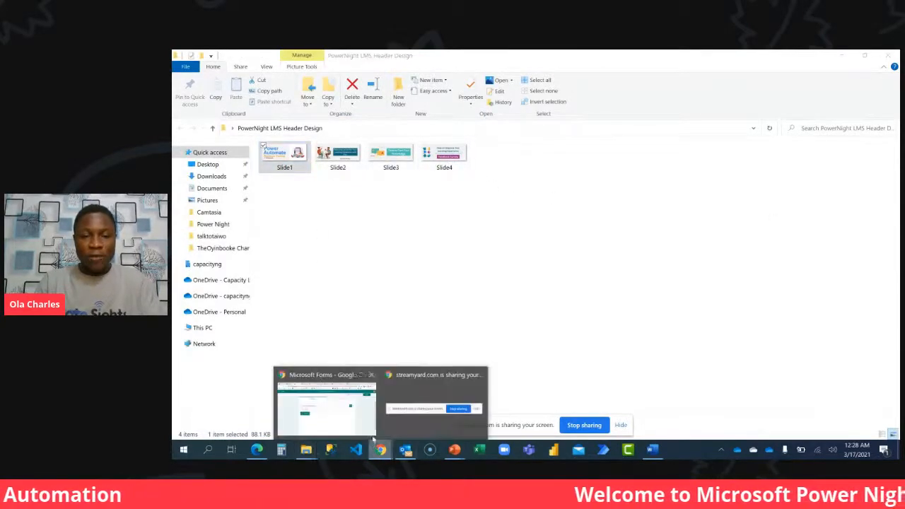
pyautogui.click(323, 417)
pyautogui.click(713, 219)
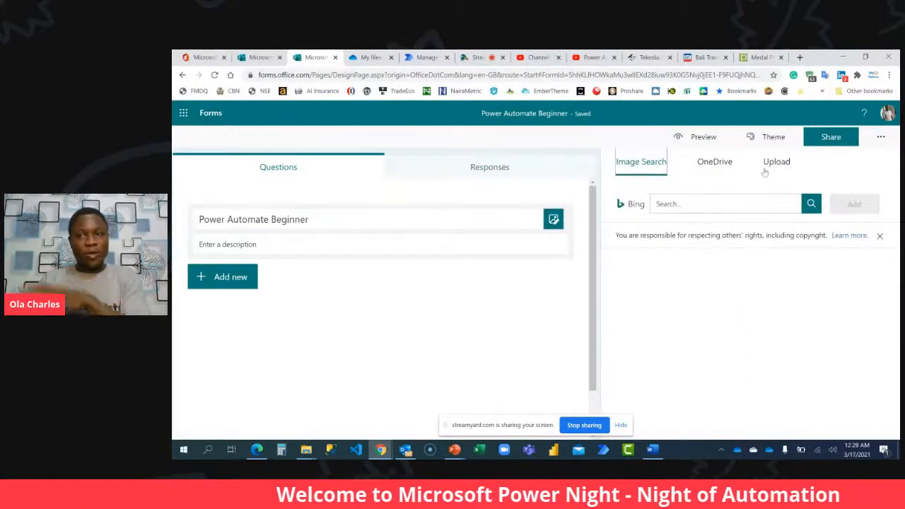
pyautogui.click(714, 164)
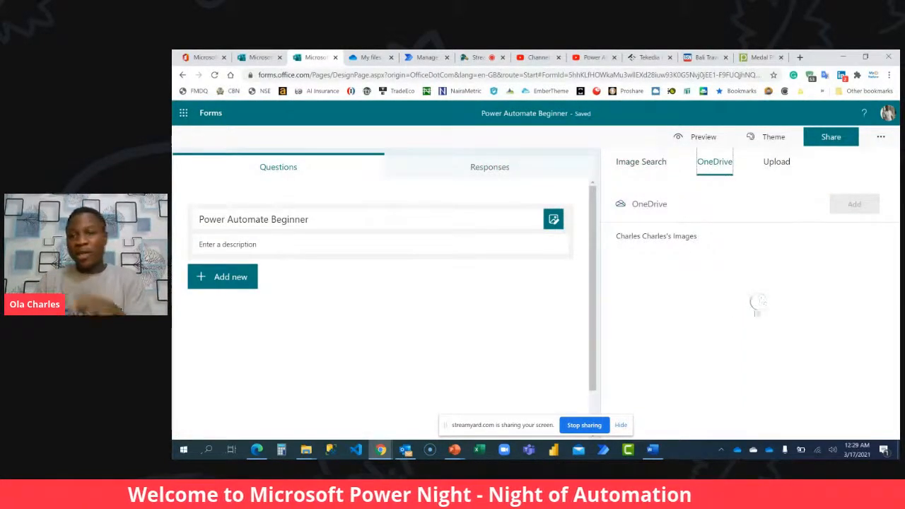
pyautogui.click(782, 163)
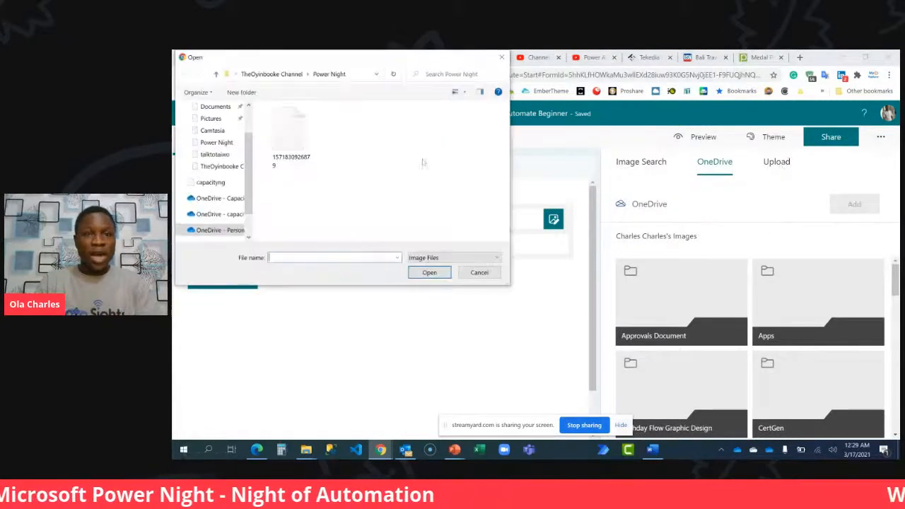
pyautogui.scroll(1, 208, 118)
pyautogui.click(210, 126)
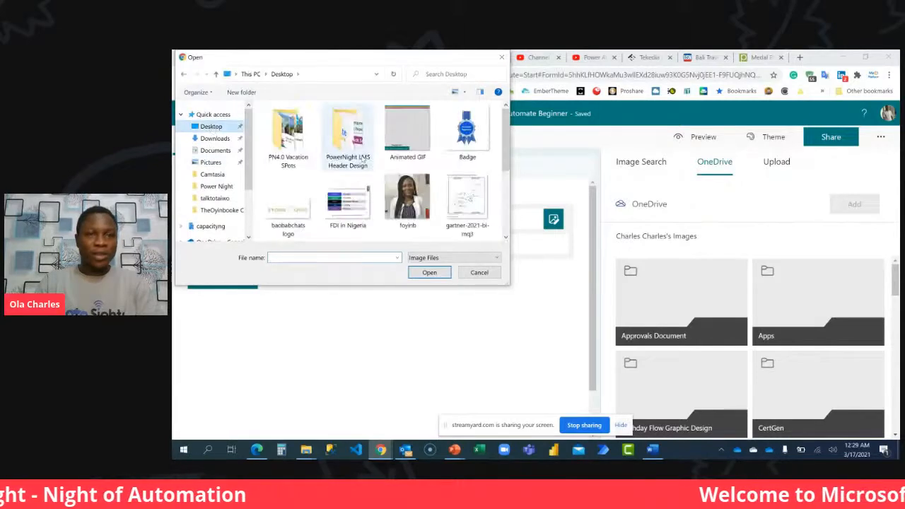
pyautogui.doubleClick(347, 134)
pyautogui.click(288, 138)
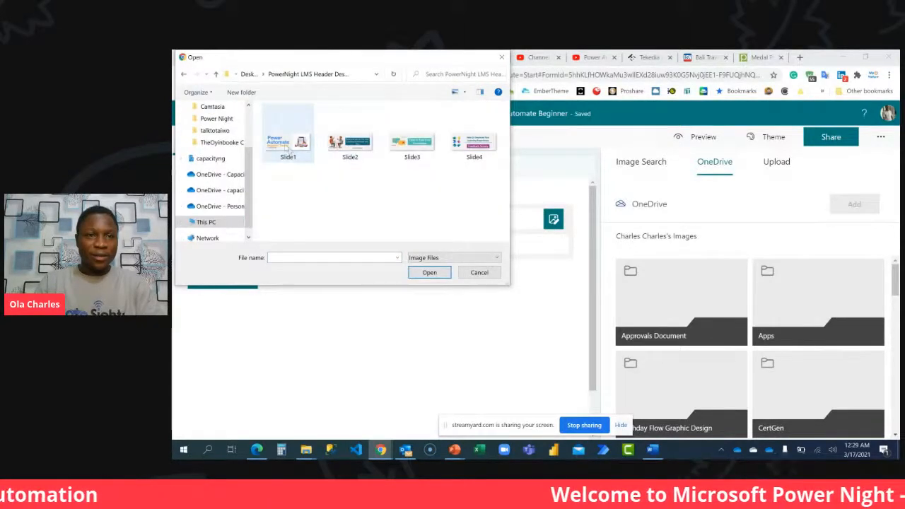
pyautogui.click(429, 272)
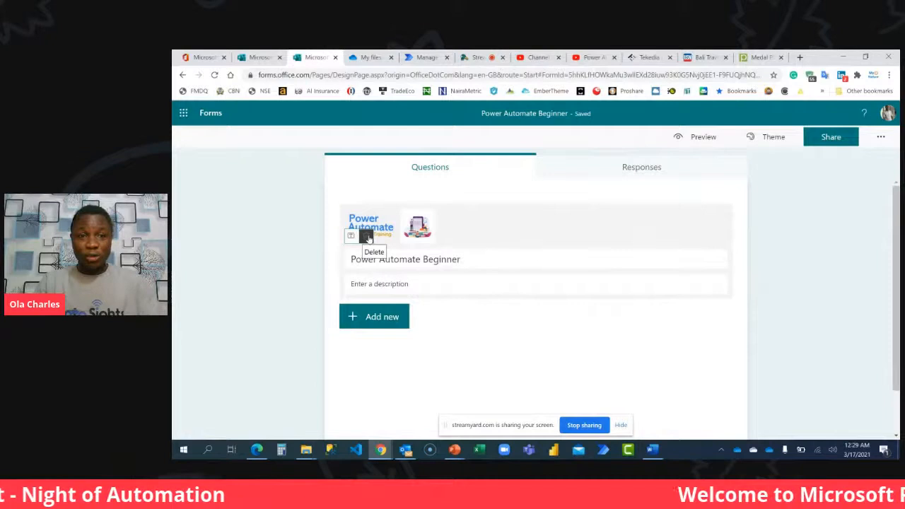
# Delete the uploaded image from the form title.
pyautogui.click(366, 237)
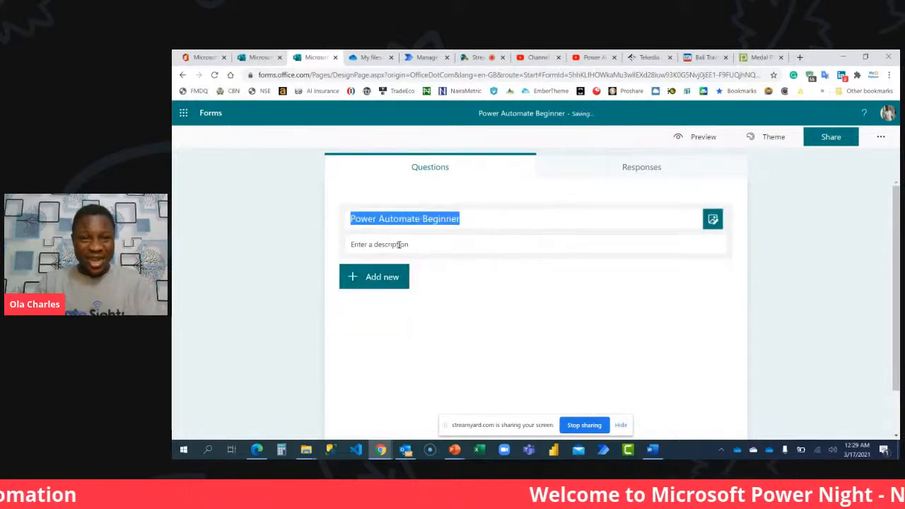
pyautogui.click(399, 245)
pyautogui.click(421, 245)
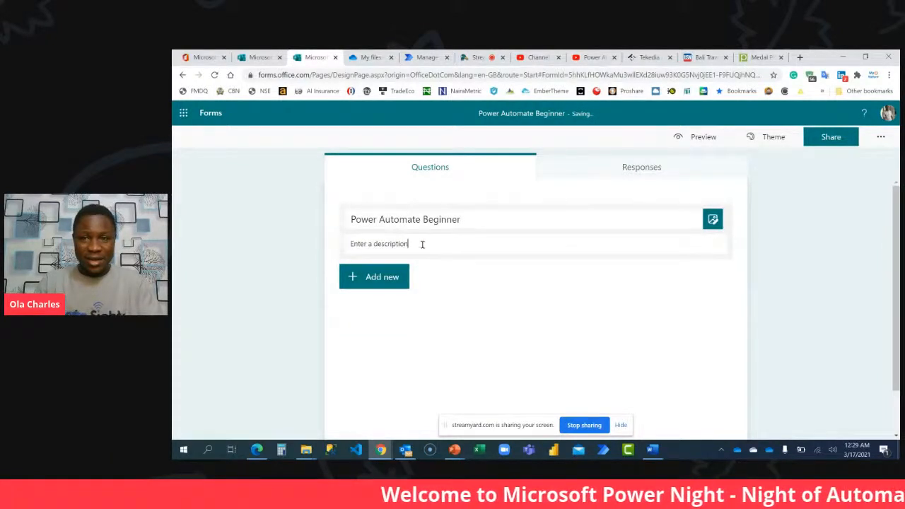
pyautogui.tripleClick(527, 224)
pyautogui.click(538, 216)
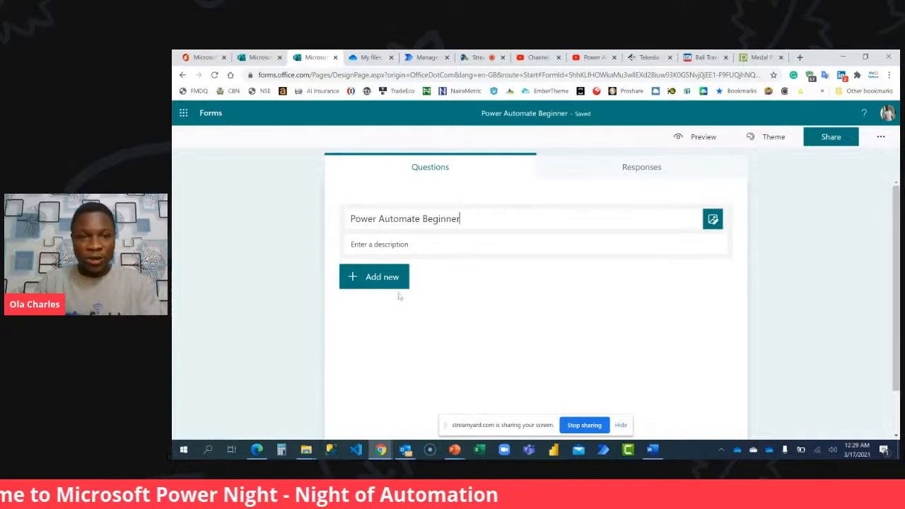
# Add a section to the form and title it Click Next to Proceed.
pyautogui.click(382, 276)
pyautogui.click(632, 277)
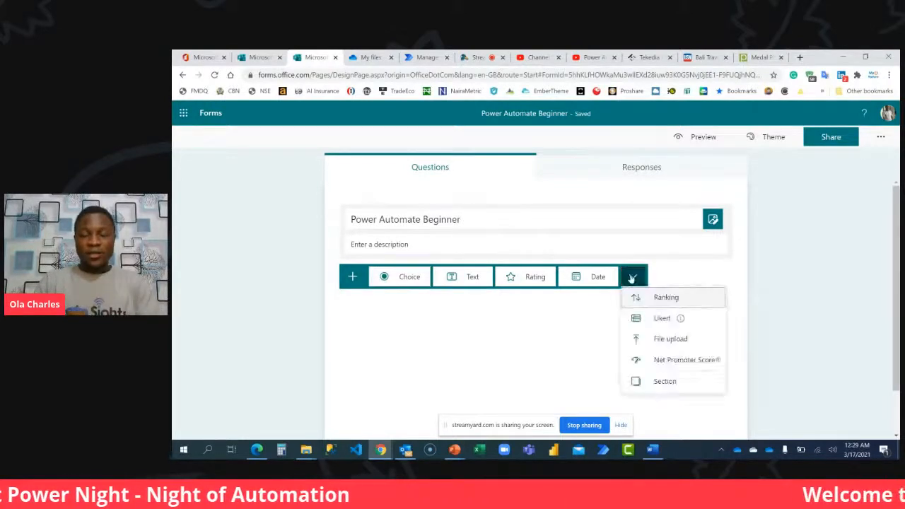
pyautogui.click(664, 381)
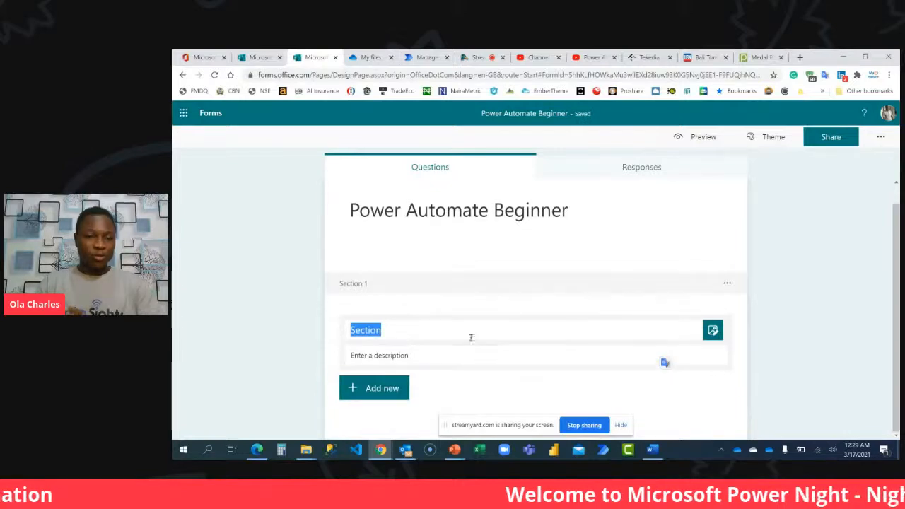
pyautogui.write('Click Next')
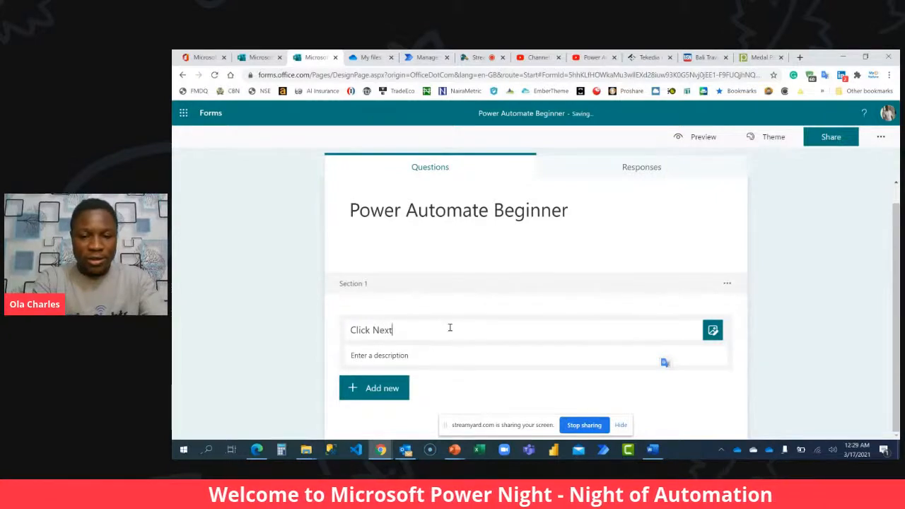
pyautogui.write(' to Proceed')
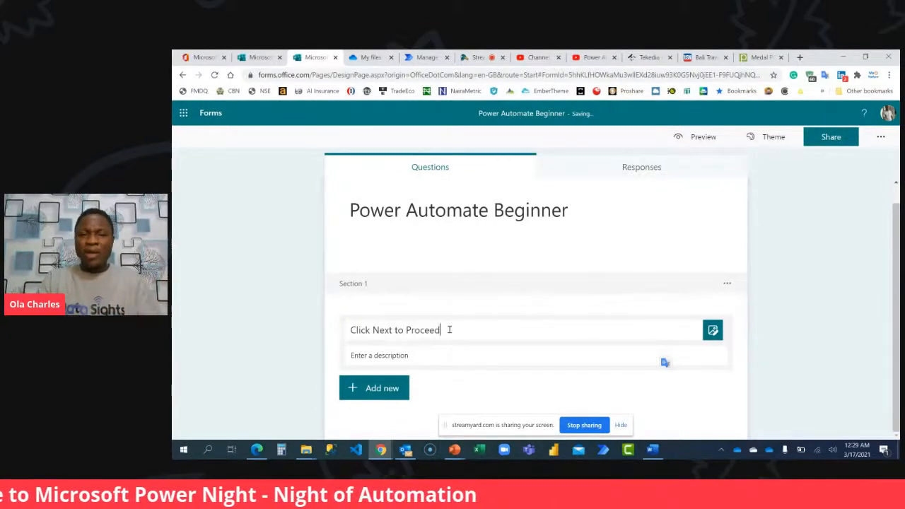
pyautogui.click(430, 353)
# Upload the Slide1 header image into the Click Next to Proceed section and hide the screen-sharing notice.
pyautogui.click(712, 330)
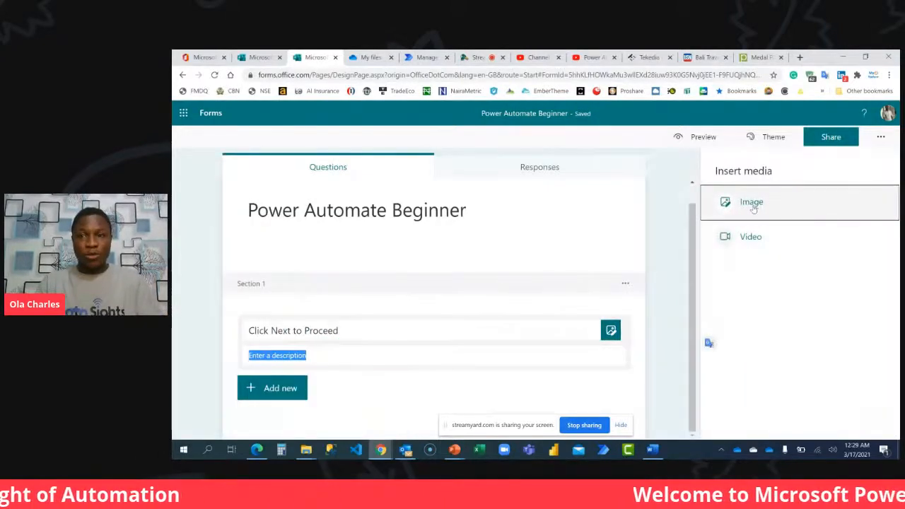
pyautogui.click(751, 203)
pyautogui.click(776, 191)
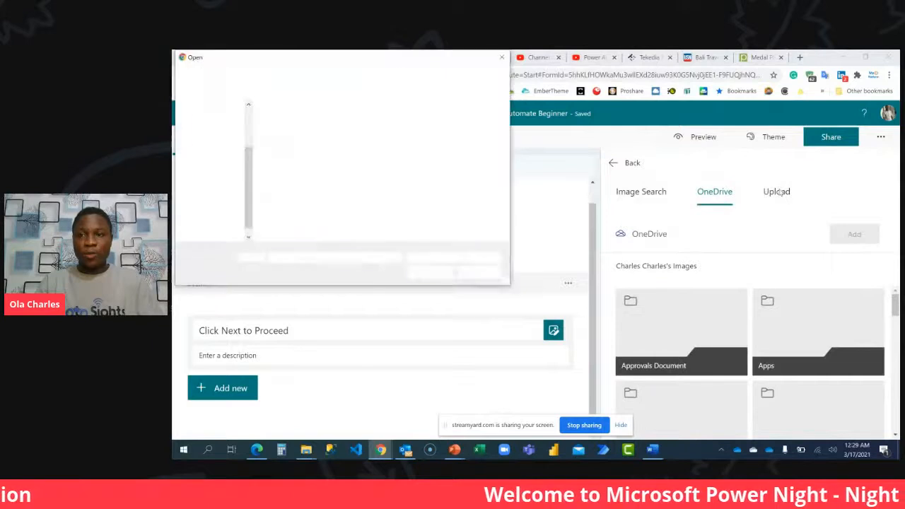
pyautogui.click(295, 122)
pyautogui.doubleClick(295, 122)
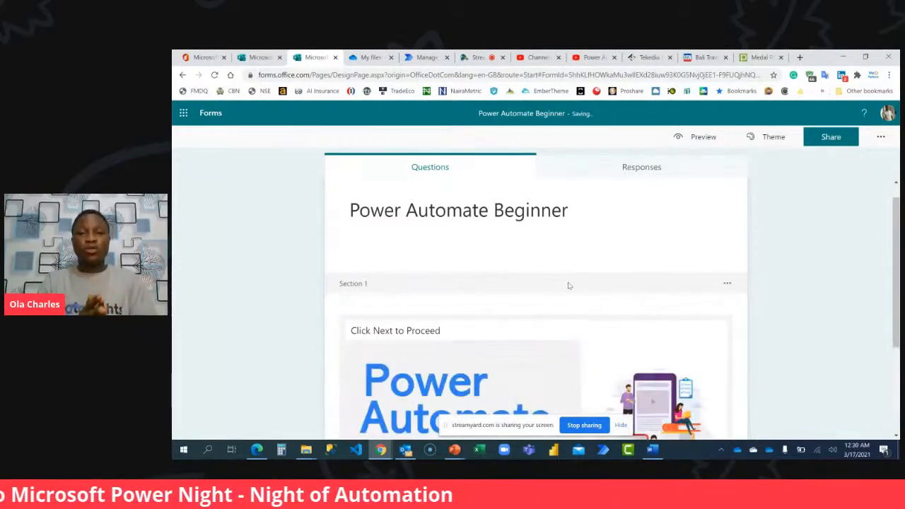
pyautogui.scroll(-1, 579, 284)
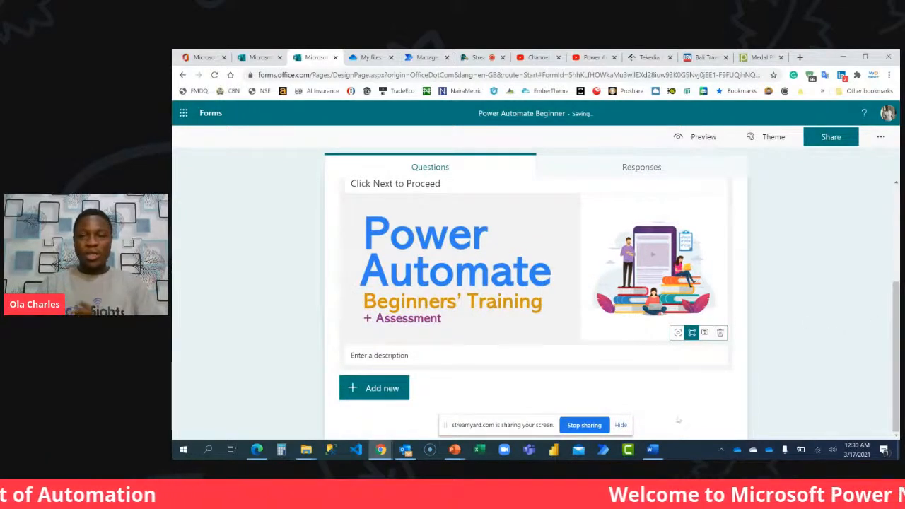
pyautogui.click(624, 424)
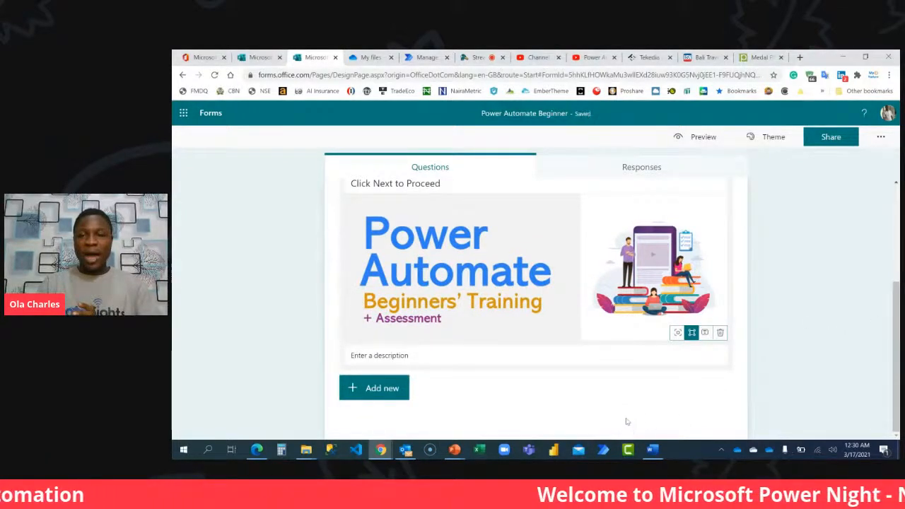
# Preview the form on the computer layout, check the header section and its closing button, and return to editing.
pyautogui.click(692, 137)
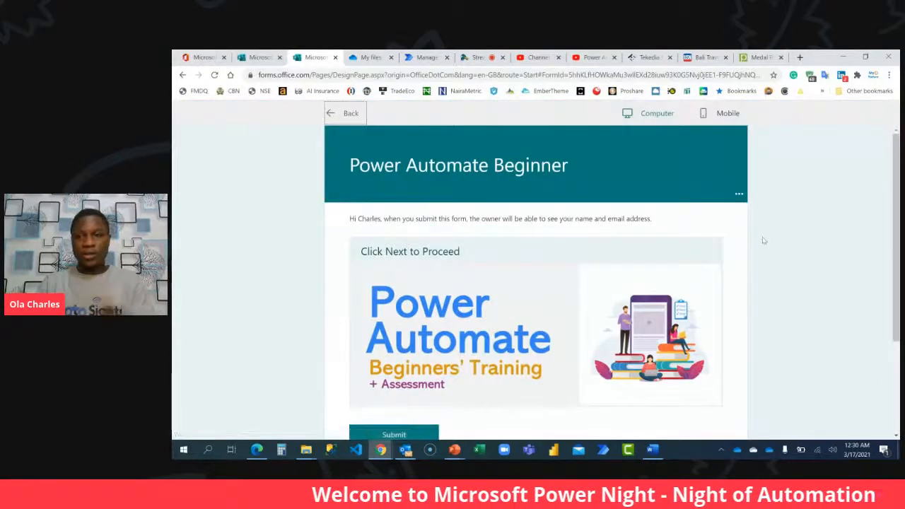
pyautogui.scroll(-2, 763, 241)
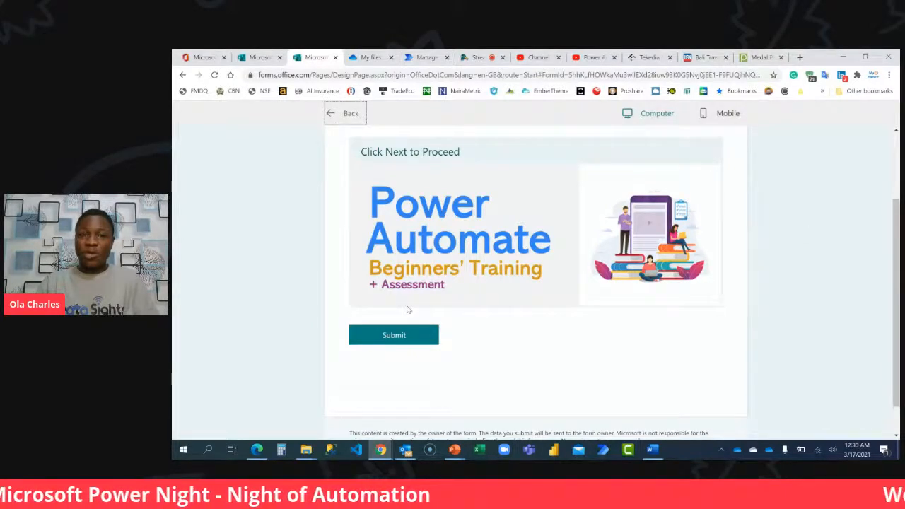
pyautogui.scroll(2, 407, 309)
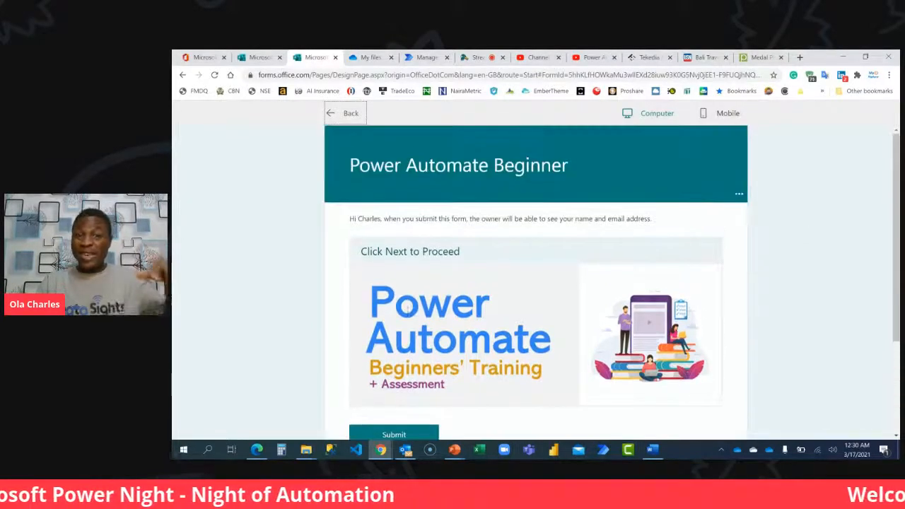
pyautogui.click(348, 114)
# Add a second section below the Click Next to Proceed section.
pyautogui.scroll(-2, 469, 299)
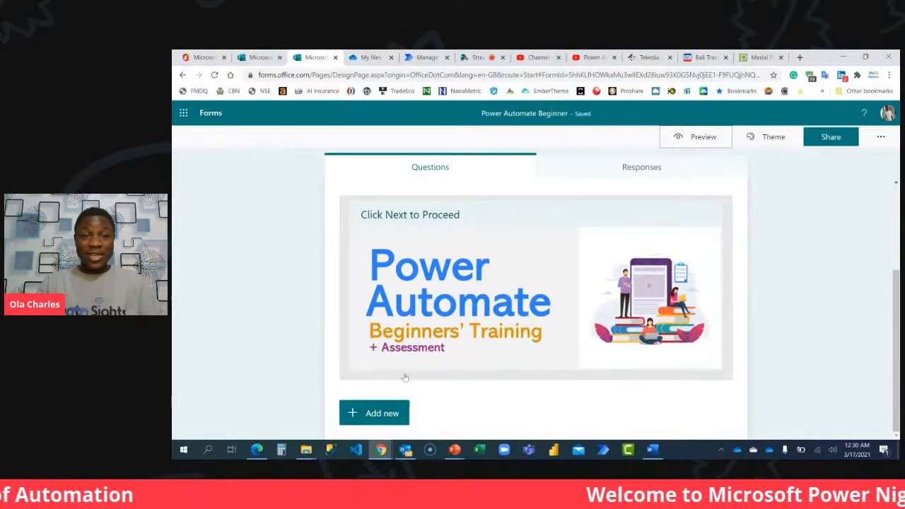
pyautogui.click(375, 415)
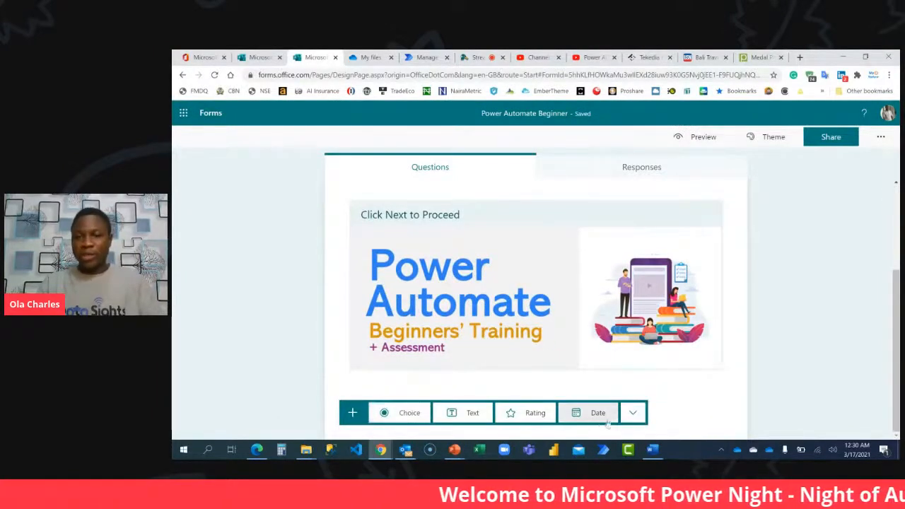
pyautogui.click(632, 412)
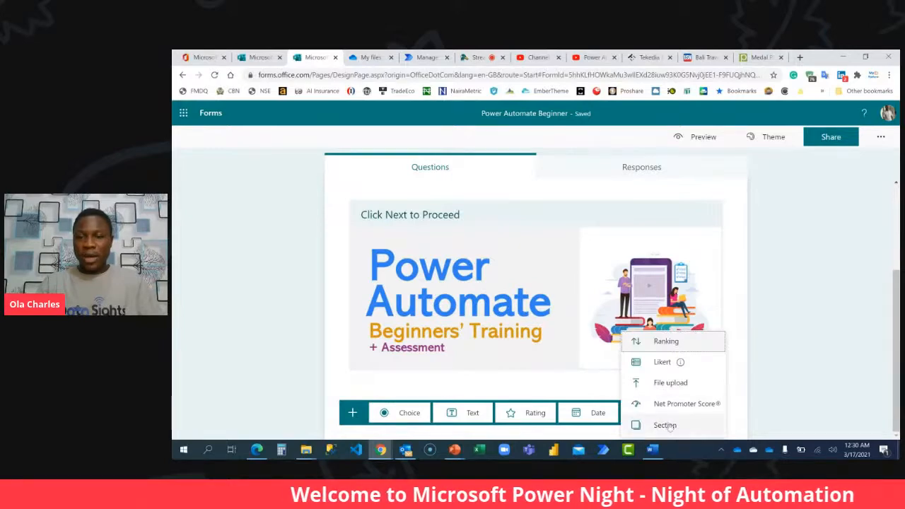
pyautogui.click(665, 424)
pyautogui.scroll(5, 605, 360)
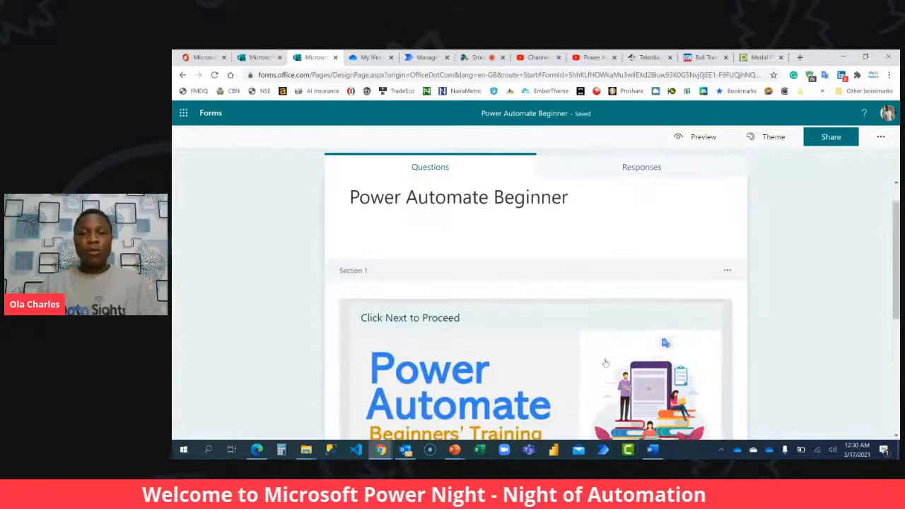
pyautogui.scroll(-3, 605, 361)
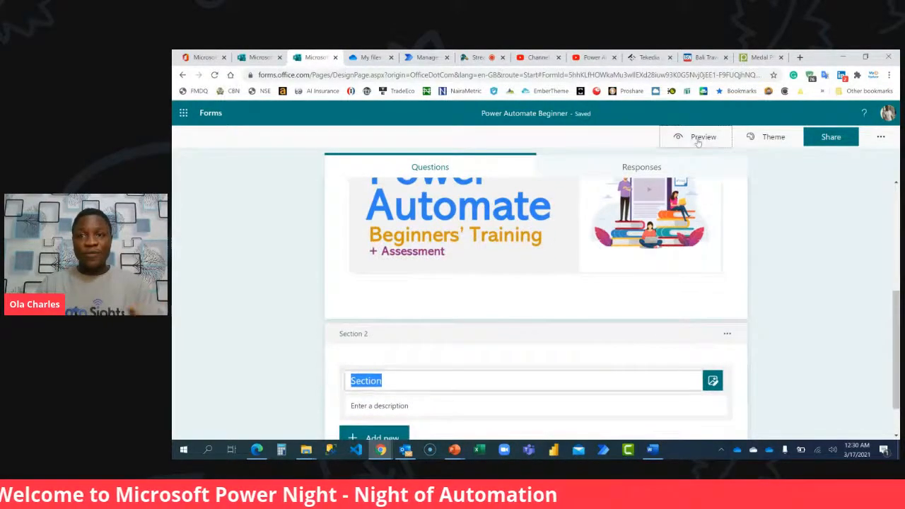
# Preview the form again, advance from the first section to the second, and return to editing.
pyautogui.click(697, 139)
pyautogui.scroll(-2, 689, 280)
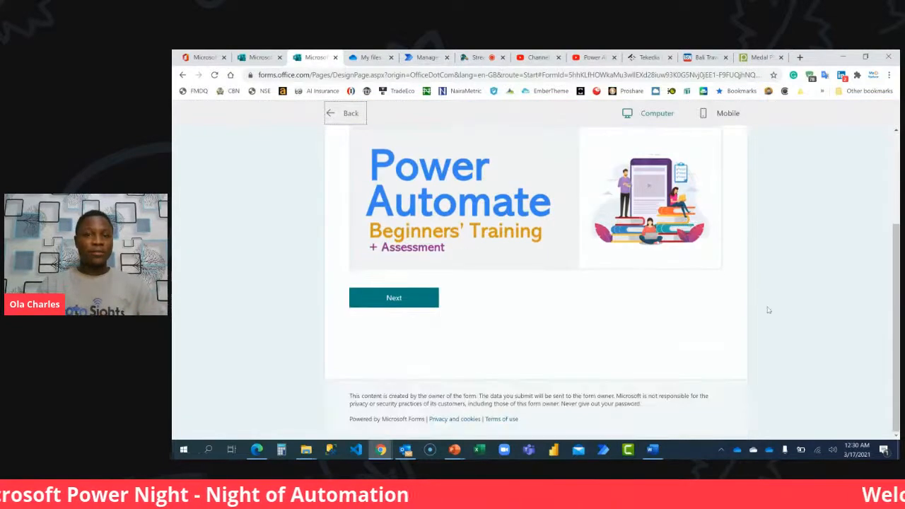
pyautogui.scroll(2, 767, 310)
pyautogui.scroll(-1, 768, 310)
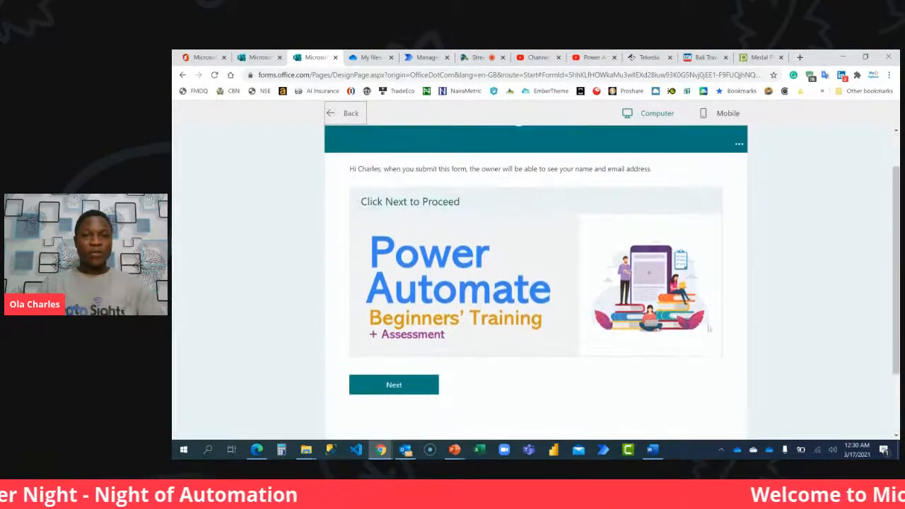
pyautogui.click(417, 391)
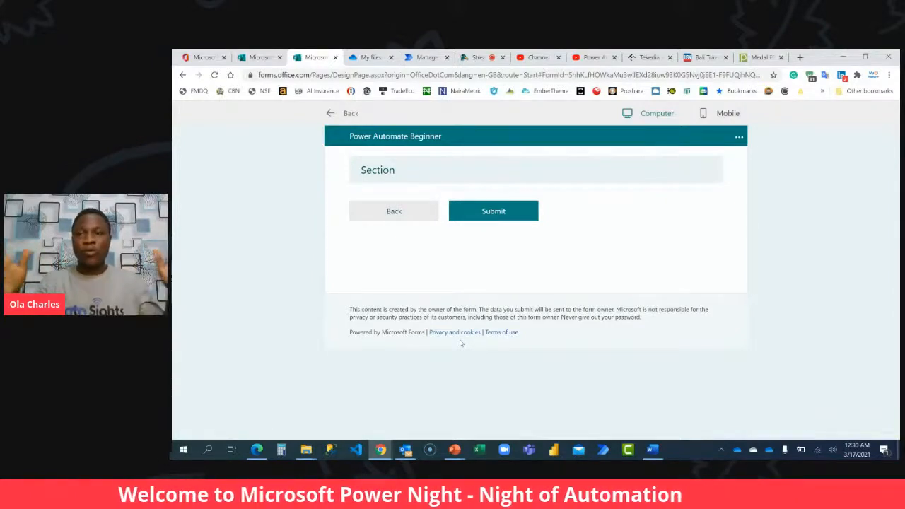
pyautogui.click(351, 117)
# Review the form's two sections, check the live comments in the StreamYard broadcast studio, and return to the form.
pyautogui.scroll(-2, 506, 231)
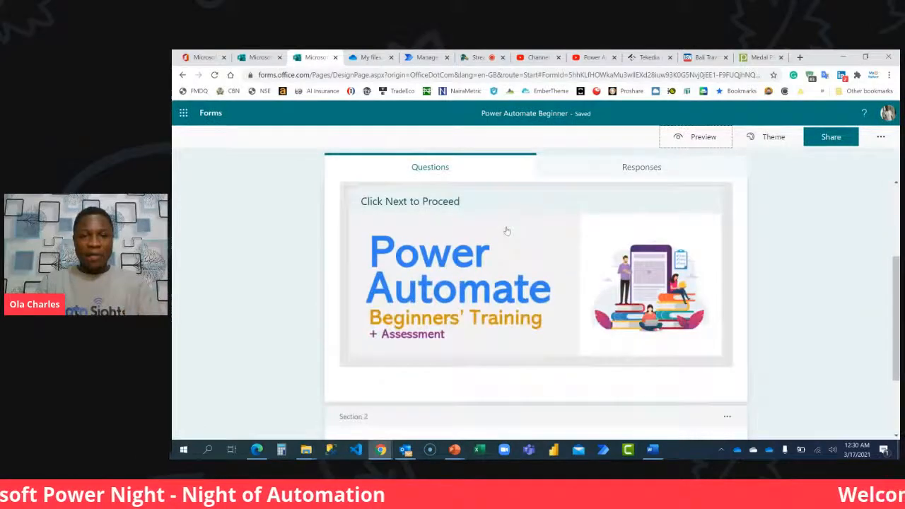
pyautogui.scroll(-2, 506, 231)
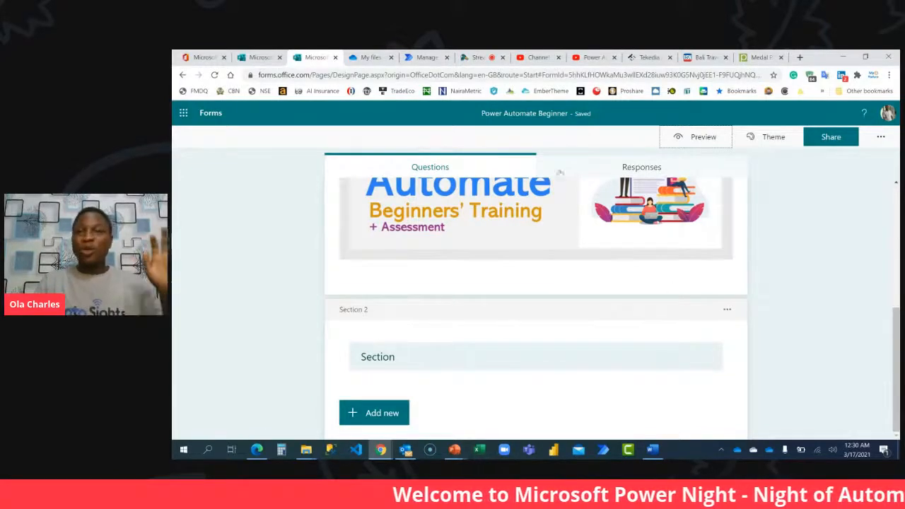
pyautogui.click(532, 58)
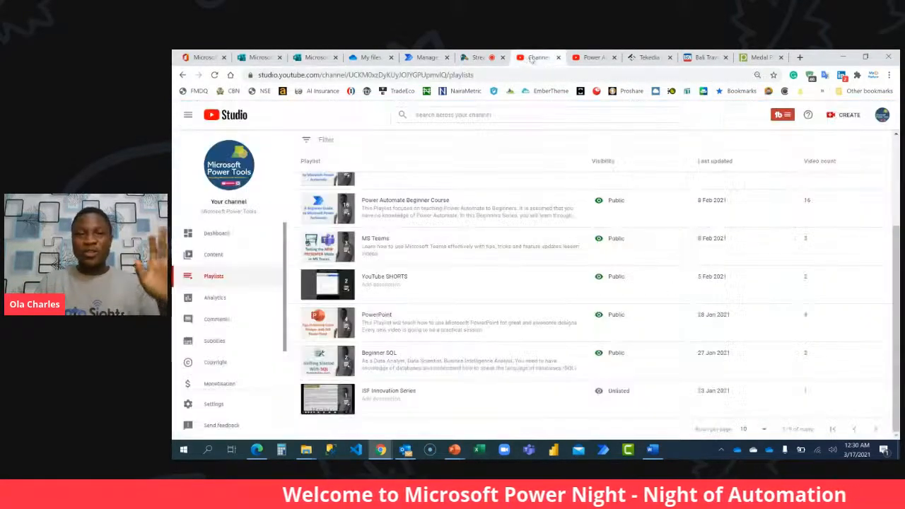
pyautogui.click(471, 58)
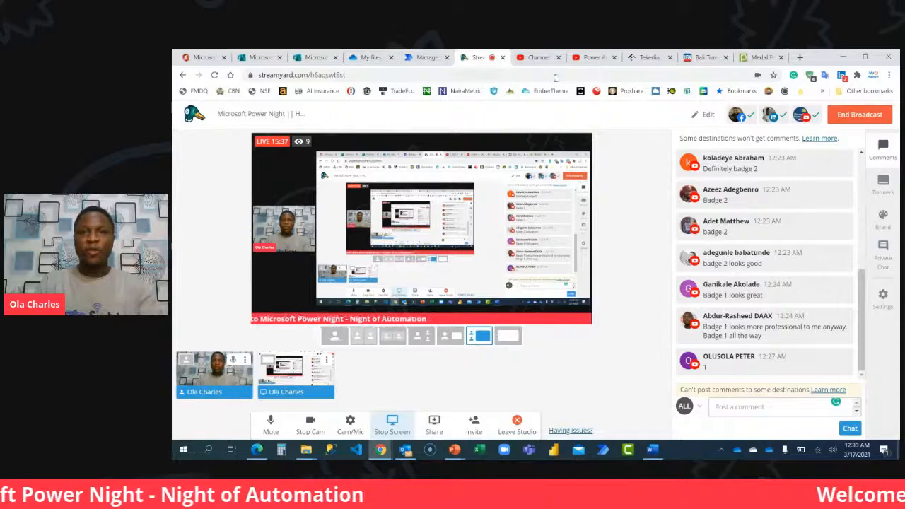
pyautogui.click(316, 57)
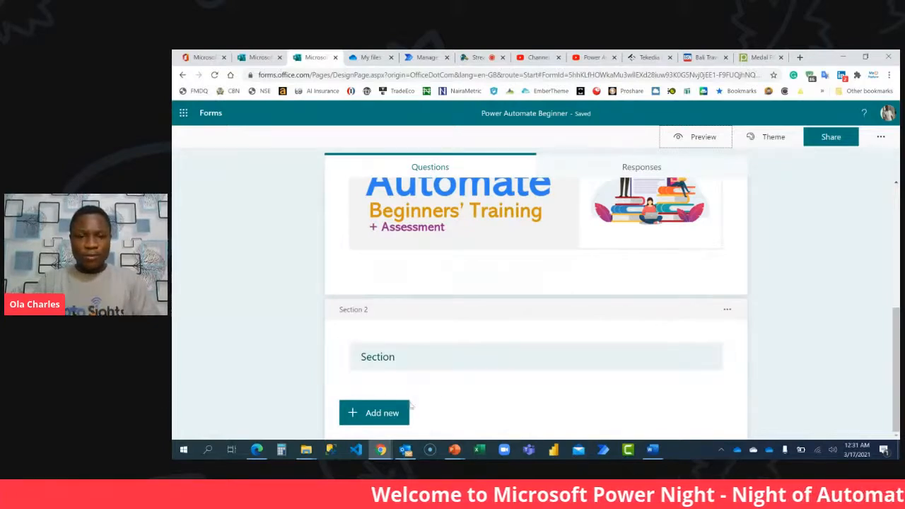
# Switch to the PowerNight LMS header presentation in PowerPoint, view its second slide, and return to the form in Chrome.
pyautogui.moveTo(454, 449)
pyautogui.click(347, 404)
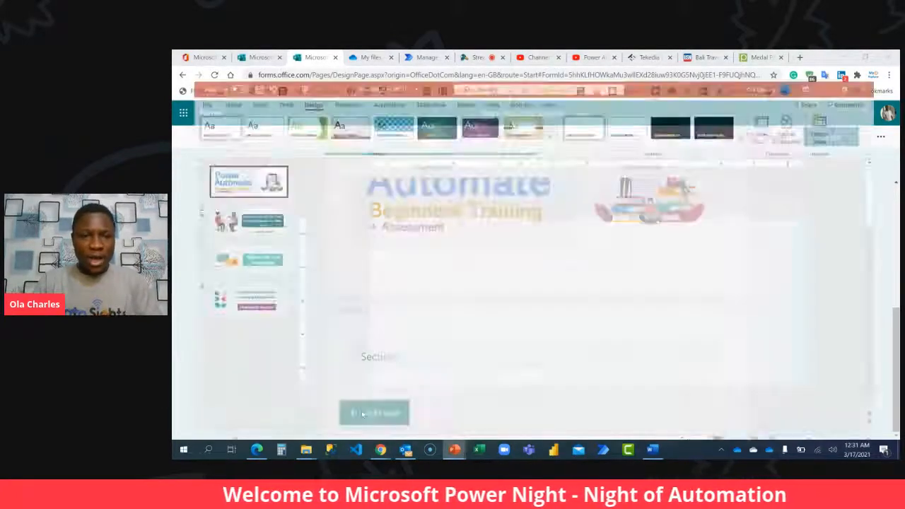
pyautogui.click(229, 202)
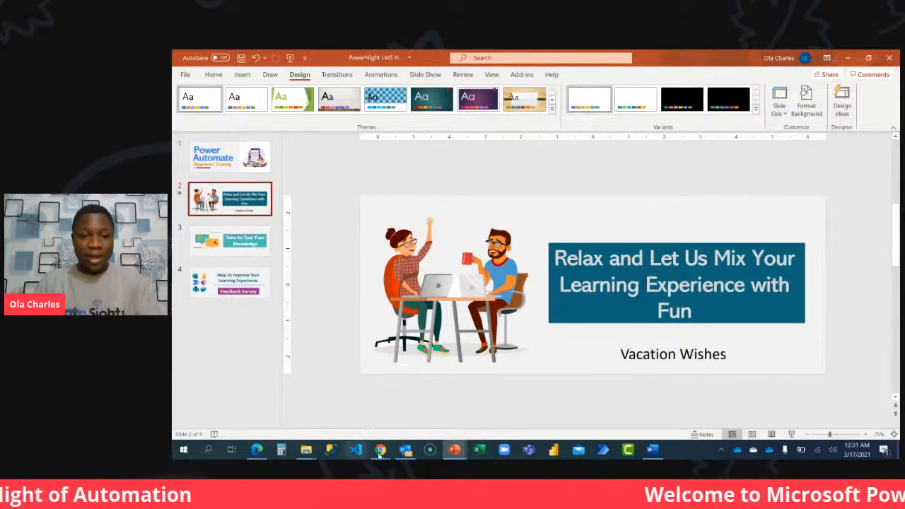
pyautogui.moveTo(382, 450)
pyautogui.click(333, 414)
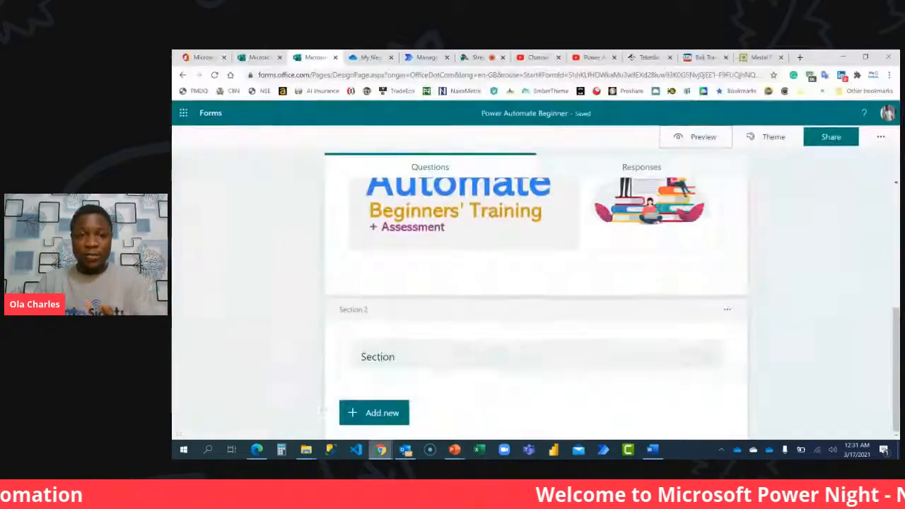
# Insert the Slide2 image from the PowerNight LMS Header Design folder into Section 2's heading.
pyautogui.click(411, 356)
pyautogui.click(715, 355)
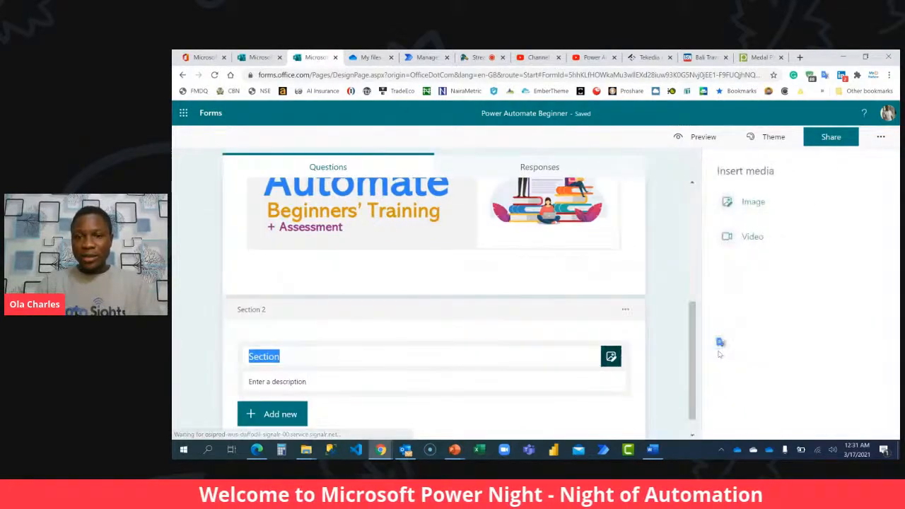
pyautogui.click(746, 203)
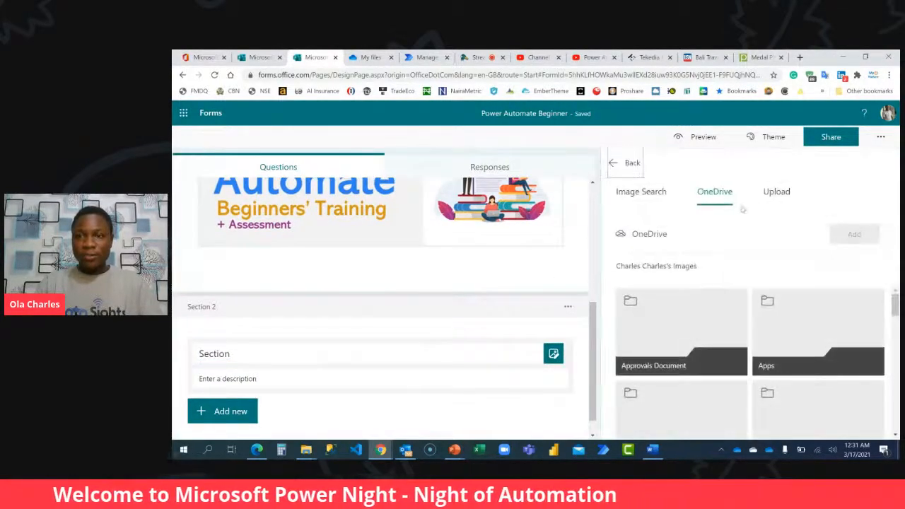
pyautogui.click(776, 191)
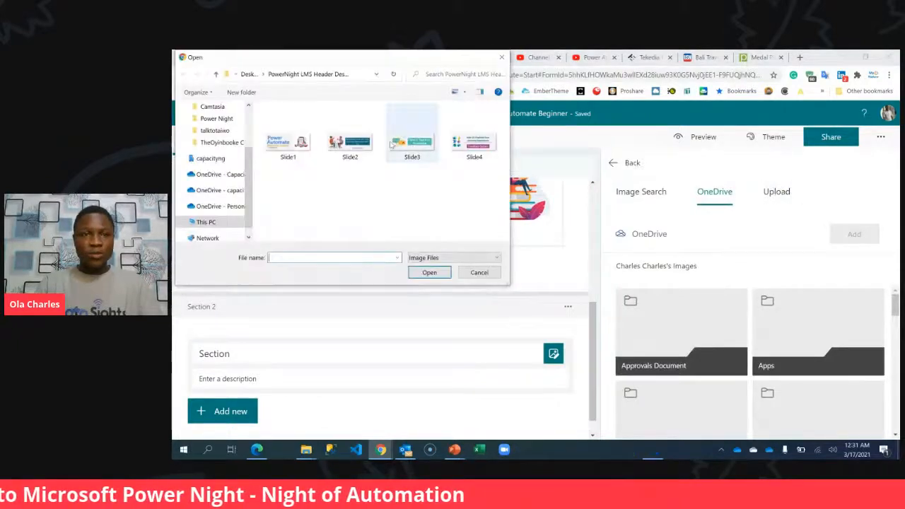
pyautogui.doubleClick(350, 143)
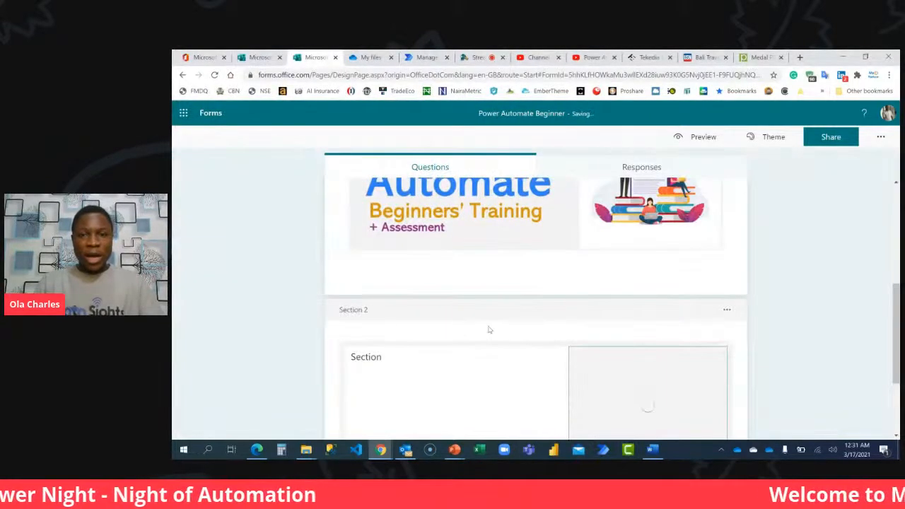
pyautogui.scroll(-2, 488, 329)
pyautogui.click(416, 354)
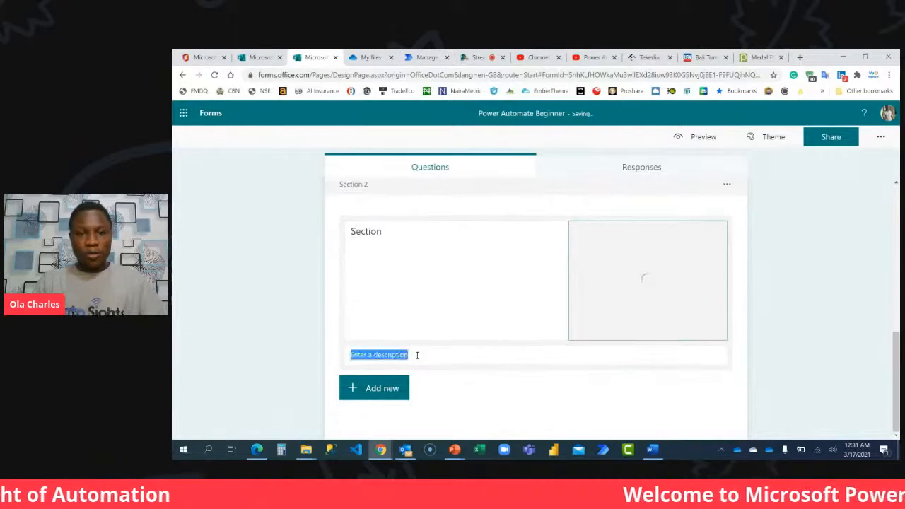
# Add a choice question to Section 2 reading "Where would you like to go for a vacation this year".
pyautogui.click(382, 395)
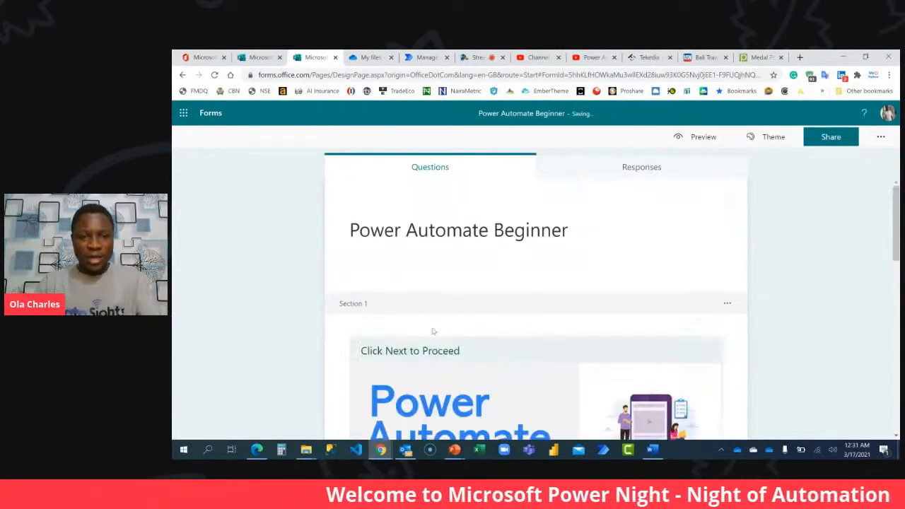
pyautogui.scroll(-5, 429, 359)
pyautogui.scroll(-5, 429, 360)
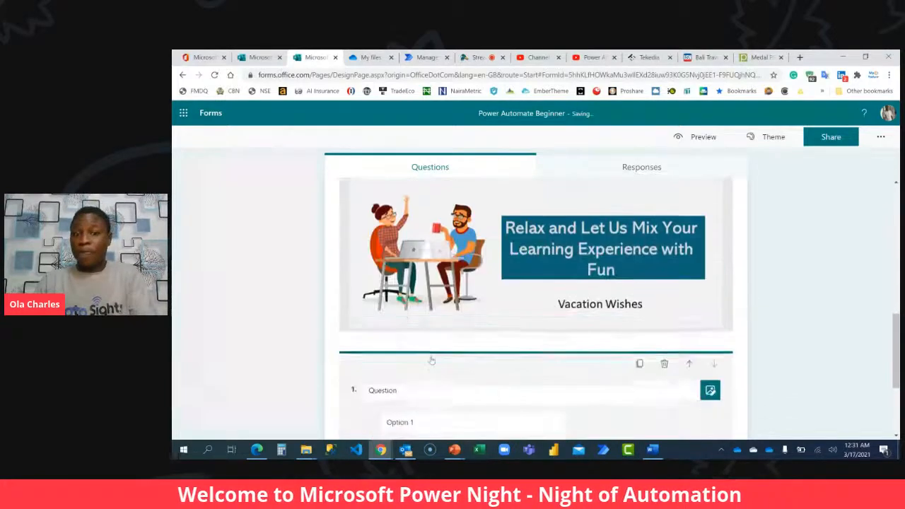
pyautogui.click(431, 292)
pyautogui.write('Where would ')
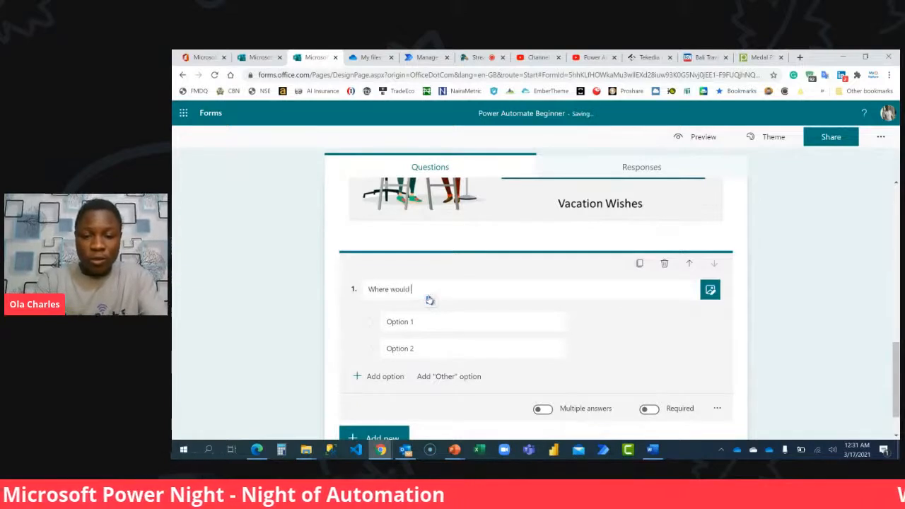
pyautogui.write('you like to ')
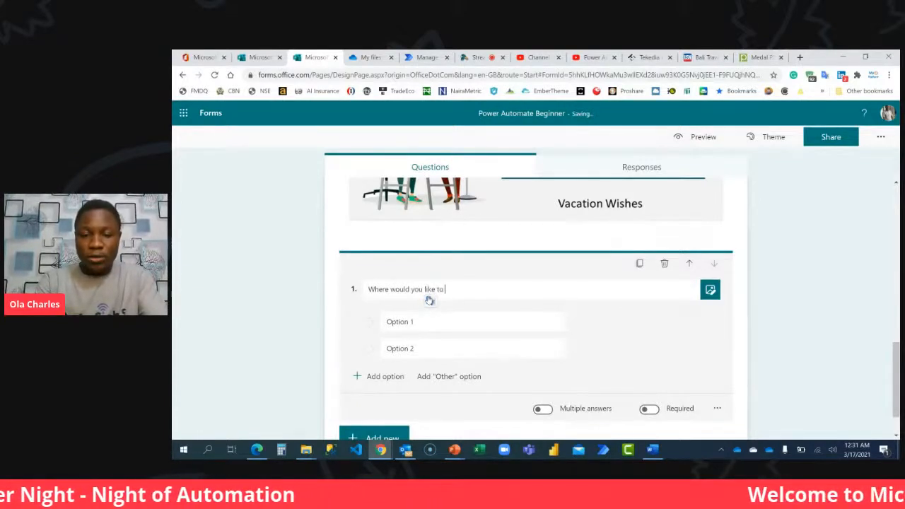
pyautogui.write('go for a vacation t')
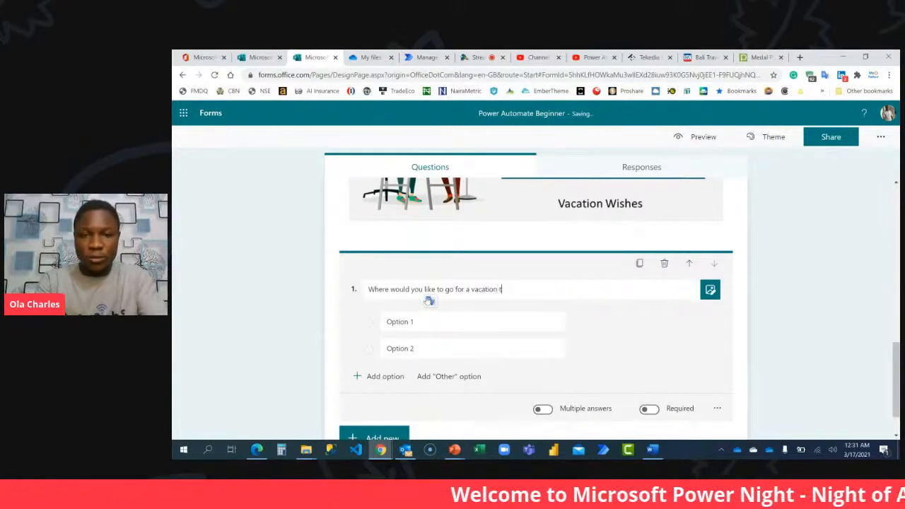
pyautogui.write('his year')
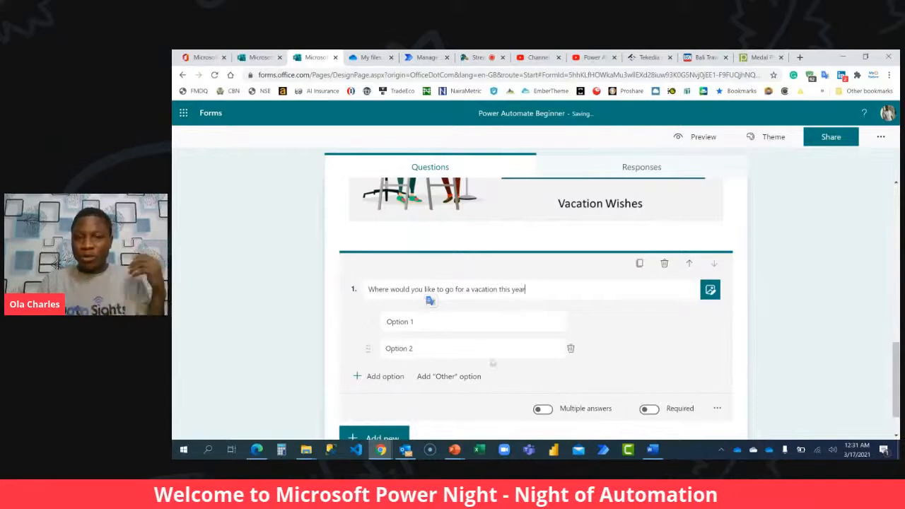
# Set the vacation question's two answer options to "Phuket (Thailand)" and "Bali (Indonesia)".
pyautogui.click(464, 321)
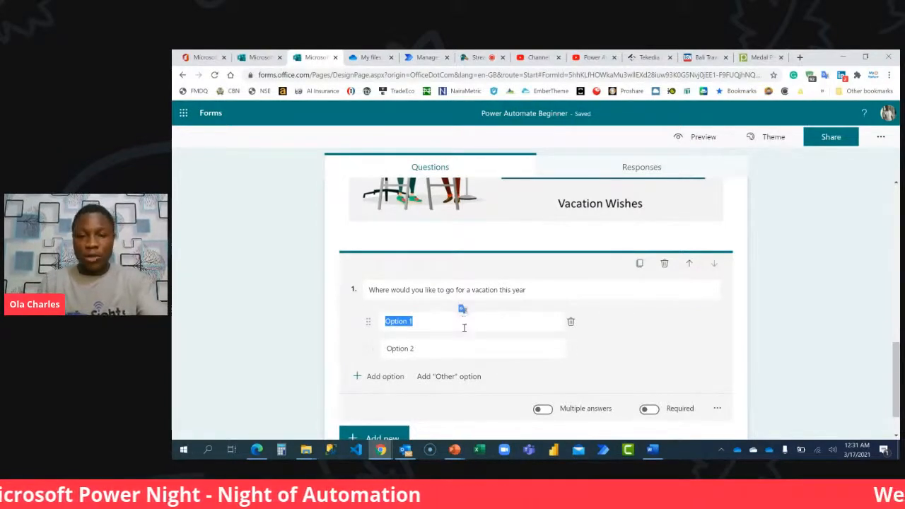
pyautogui.click(453, 451)
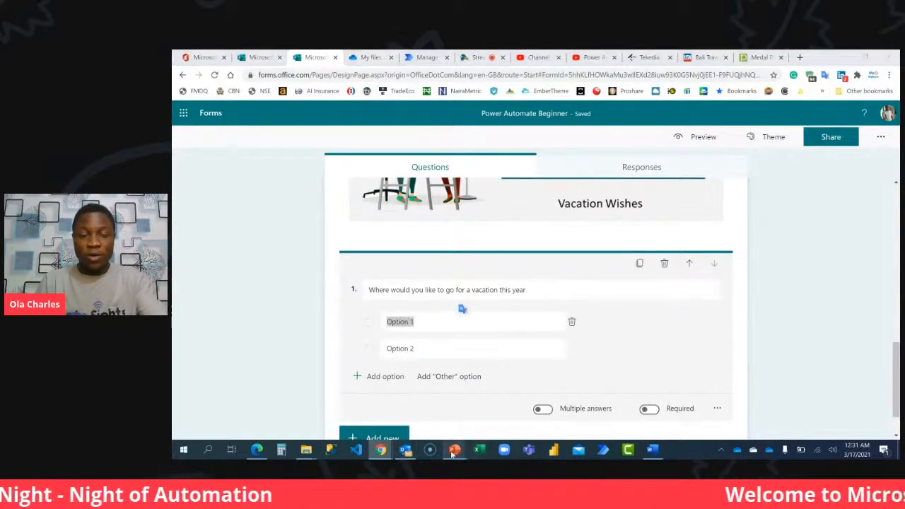
pyautogui.moveTo(453, 424)
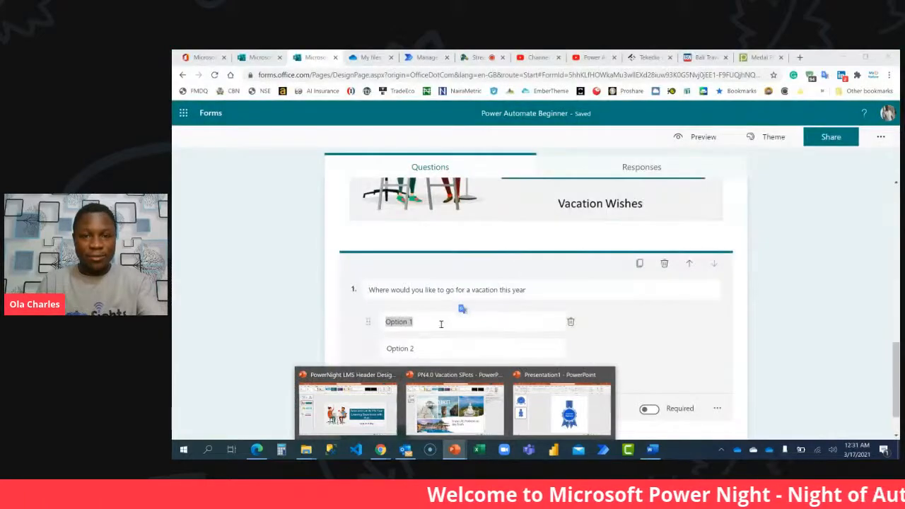
pyautogui.click(440, 323)
pyautogui.write('Ph')
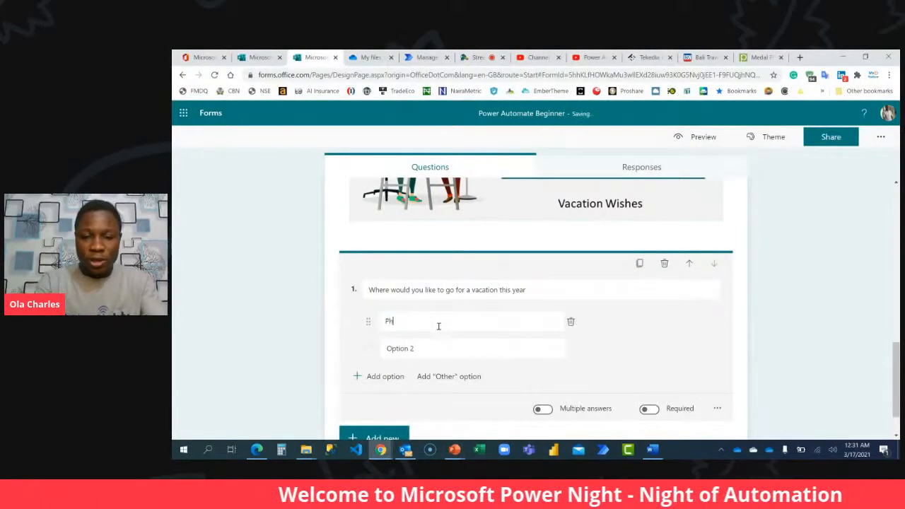
pyautogui.write('uket')
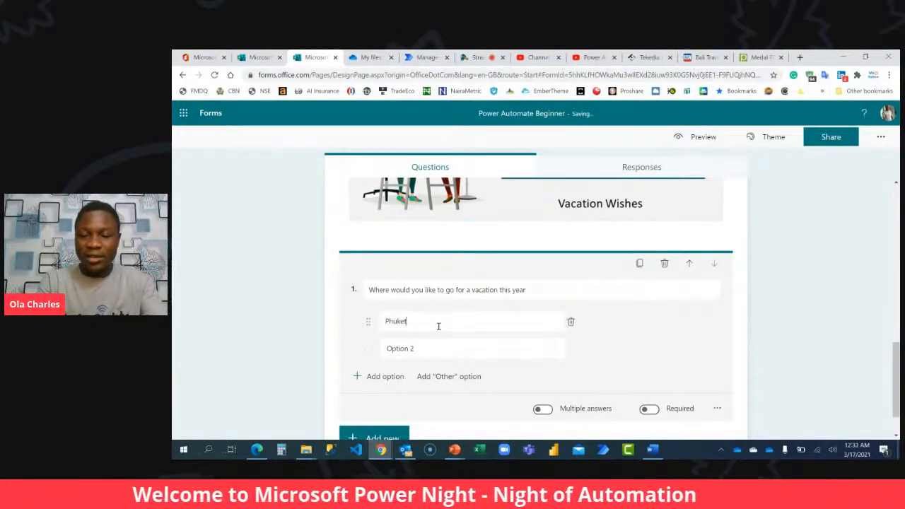
pyautogui.write(' (Thailand')
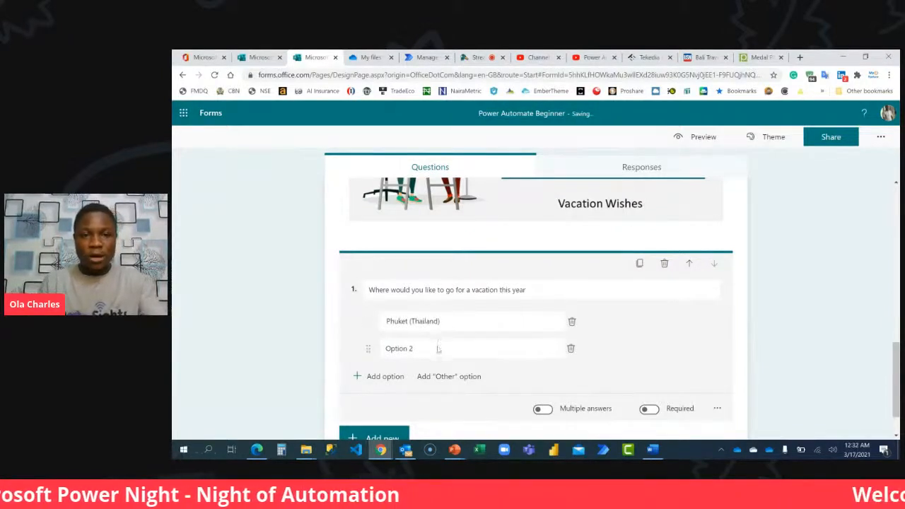
pyautogui.click(436, 347)
pyautogui.write('Bali (')
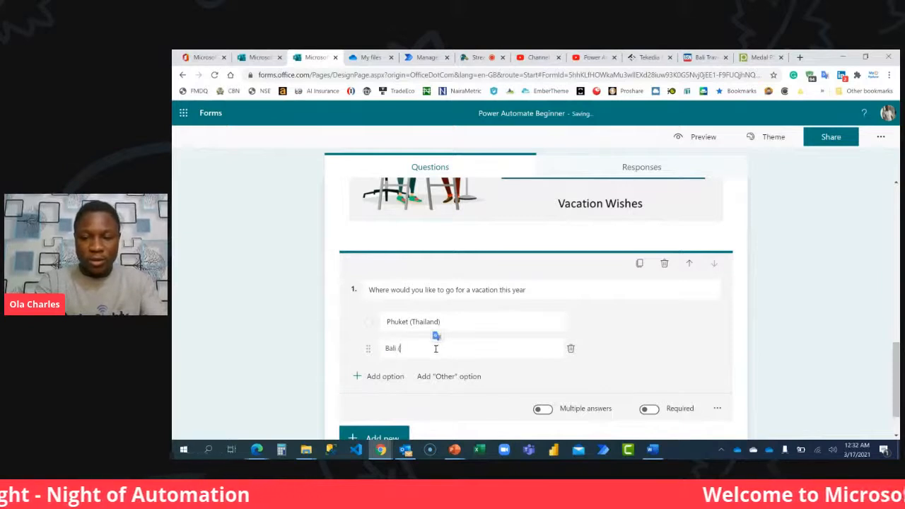
pyautogui.write('Indonesia)')
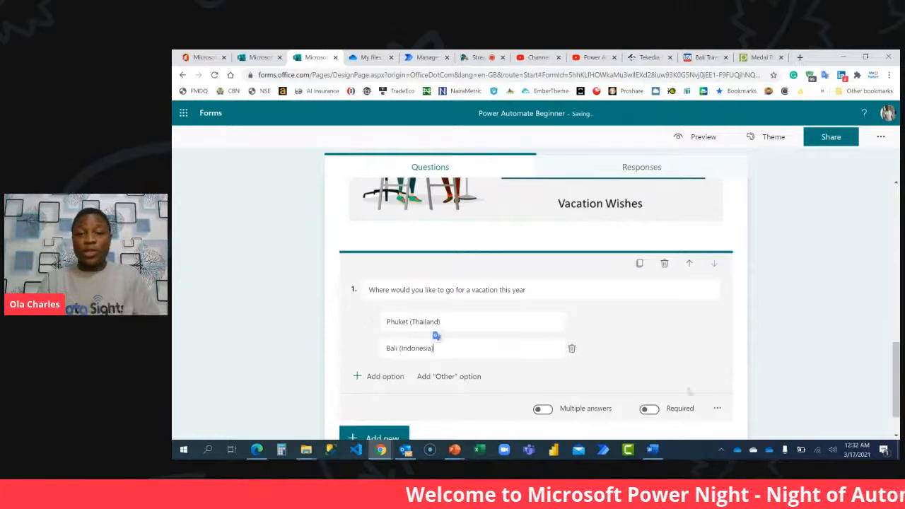
# Make the vacation question required and add a question mark at the end of its text.
pyautogui.click(648, 409)
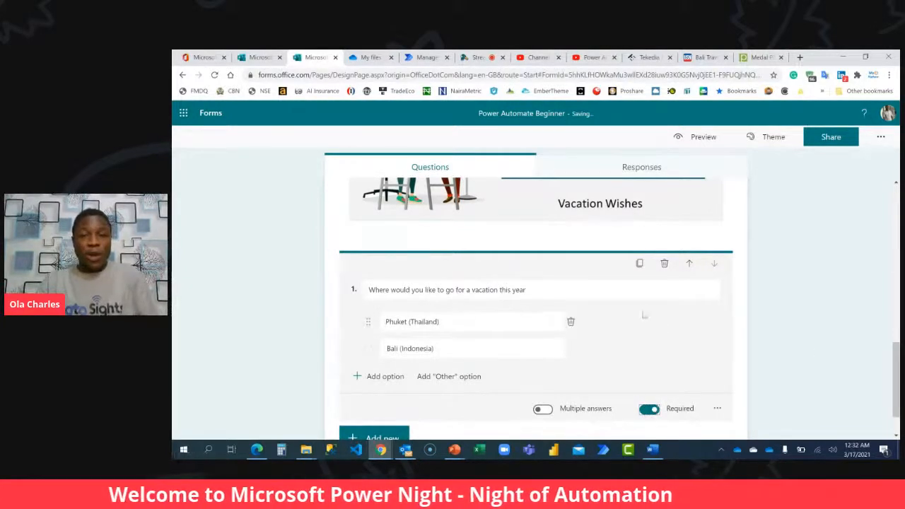
pyautogui.click(649, 295)
pyautogui.click(652, 296)
pyautogui.write('?')
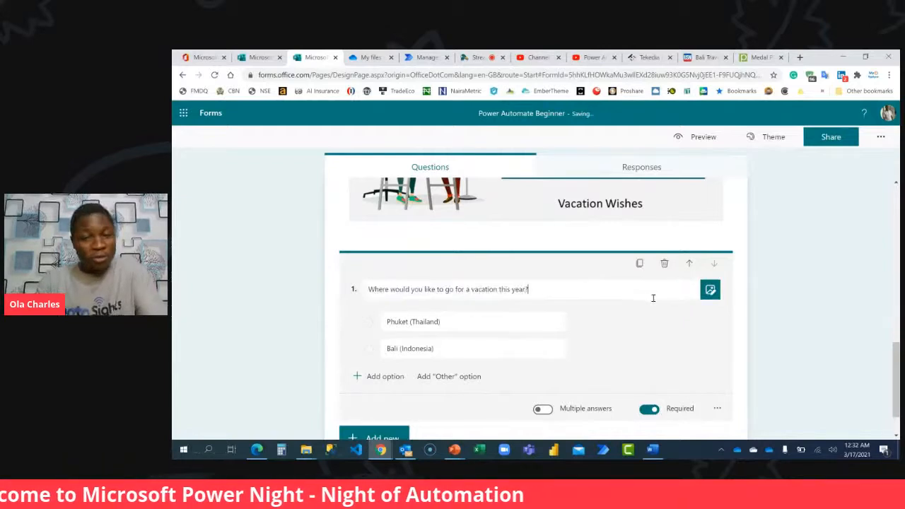
pyautogui.click(816, 290)
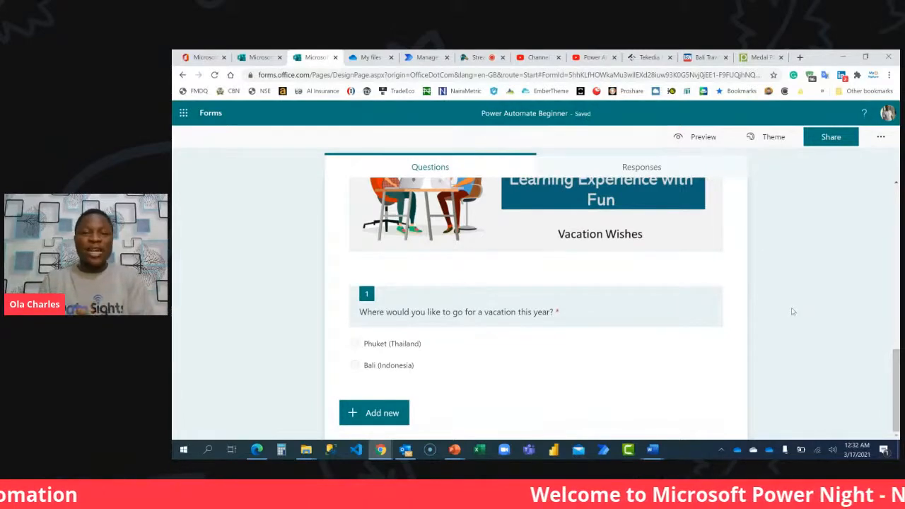
# Switch to the PN4.0 Vacation SPots presentation in PowerPoint, view its first slide about Bali, and return to the form in Chrome.
pyautogui.moveTo(456, 452)
pyautogui.click(464, 418)
pyautogui.click(212, 154)
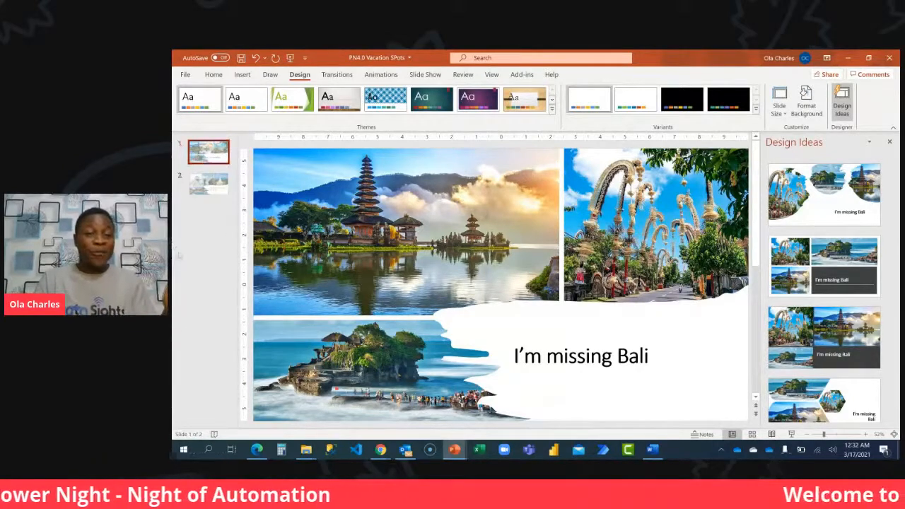
pyautogui.moveTo(380, 450)
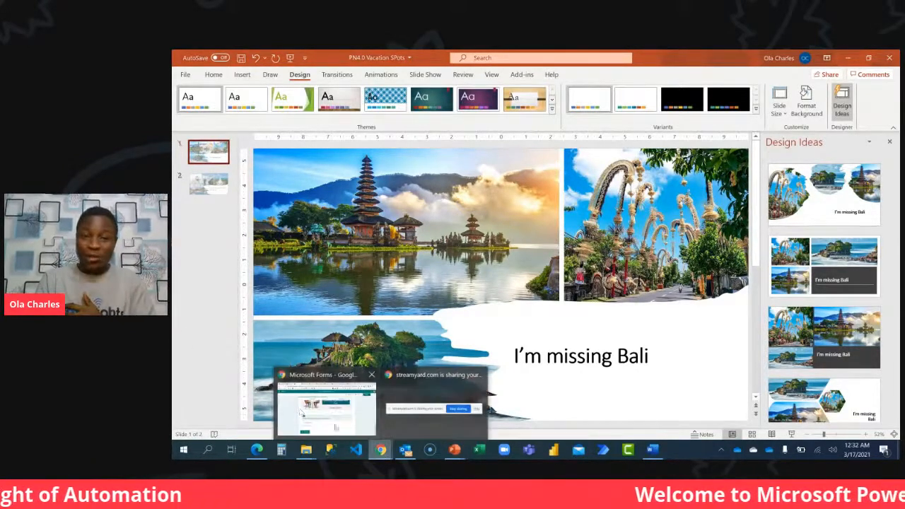
pyautogui.click(300, 412)
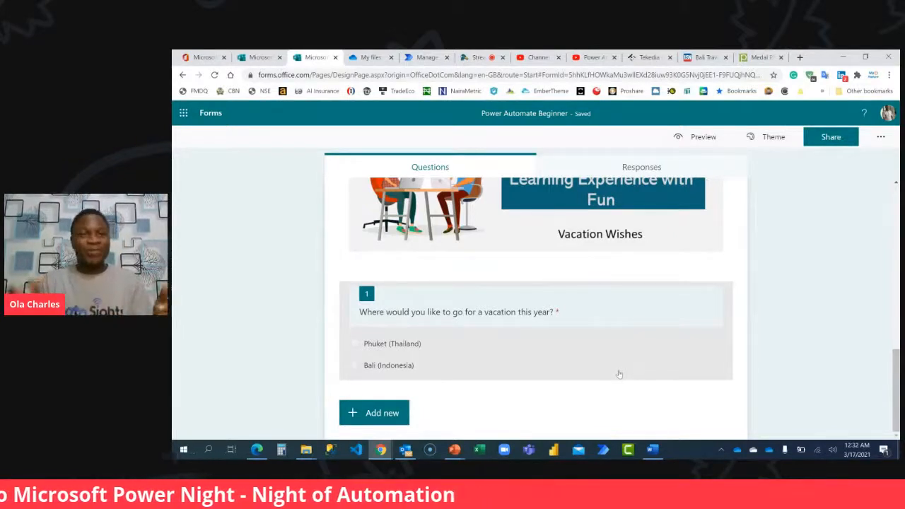
# Add a second choice question below the vacation question in Section 2.
pyautogui.click(401, 416)
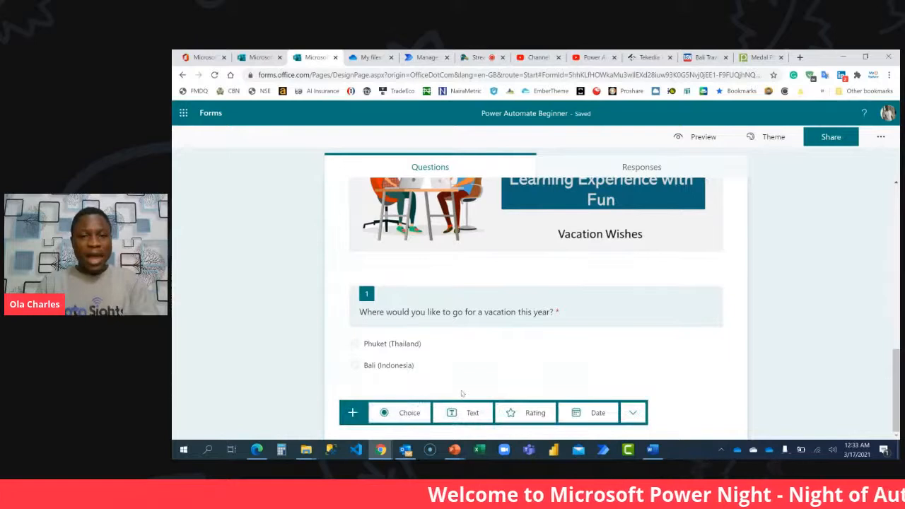
pyautogui.click(414, 415)
pyautogui.click(412, 268)
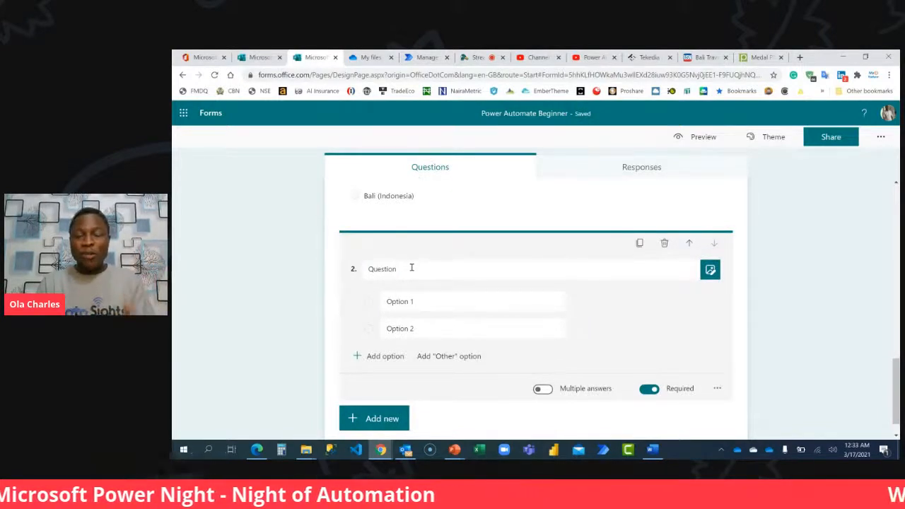
# Insert the Slide1 image from the PN4.0 Vacation SPots desktop folder into question 2.
pyautogui.click(709, 269)
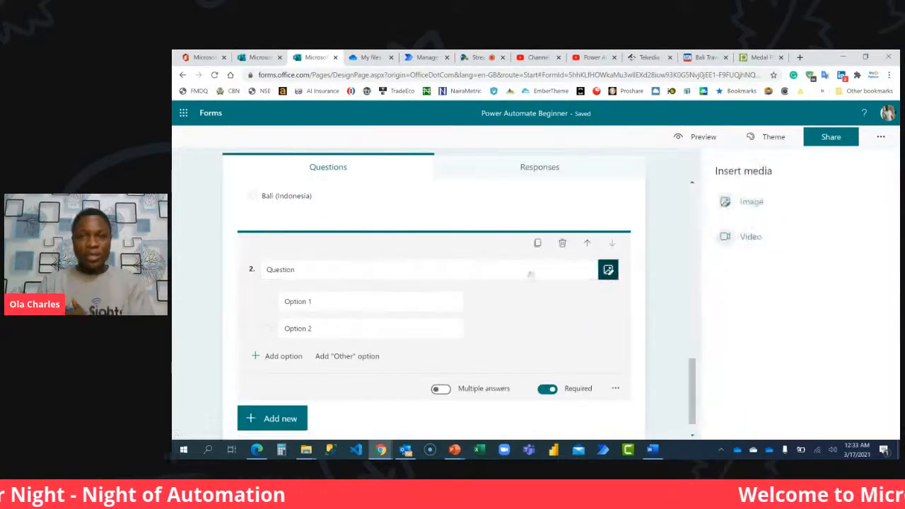
pyautogui.click(747, 205)
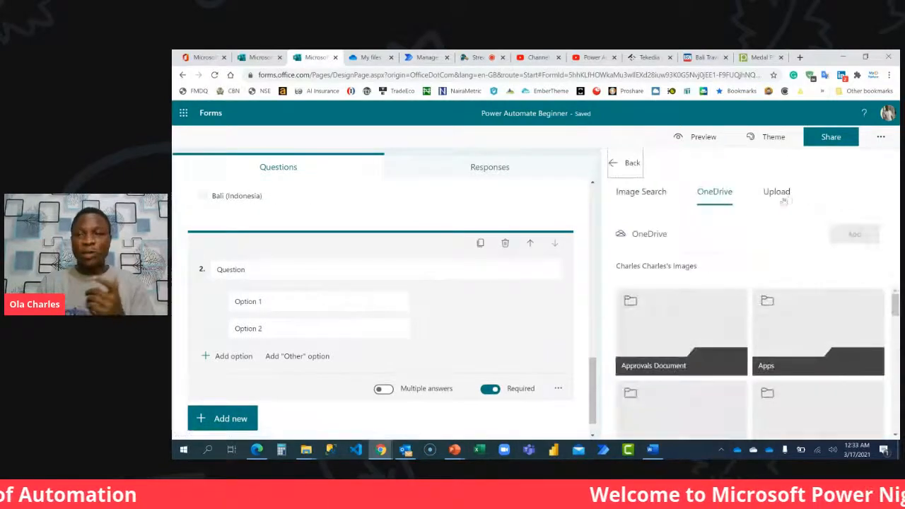
pyautogui.click(786, 194)
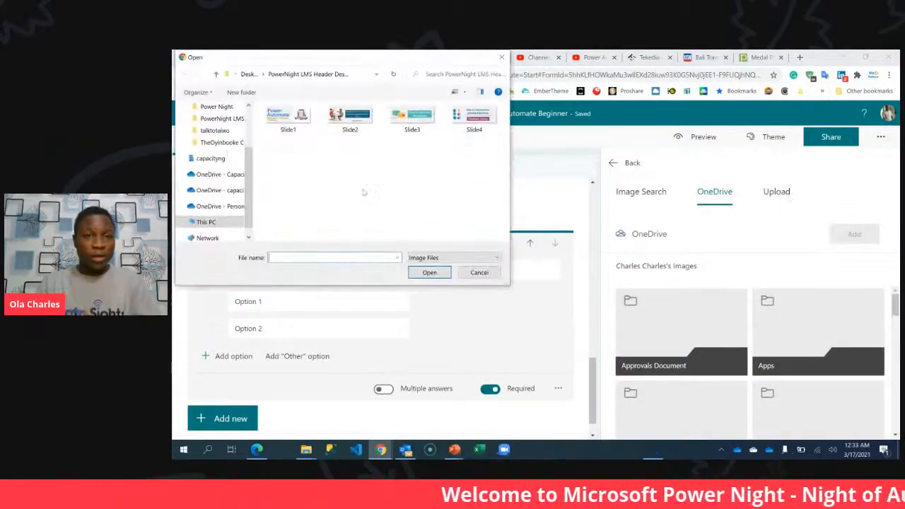
pyautogui.click(249, 73)
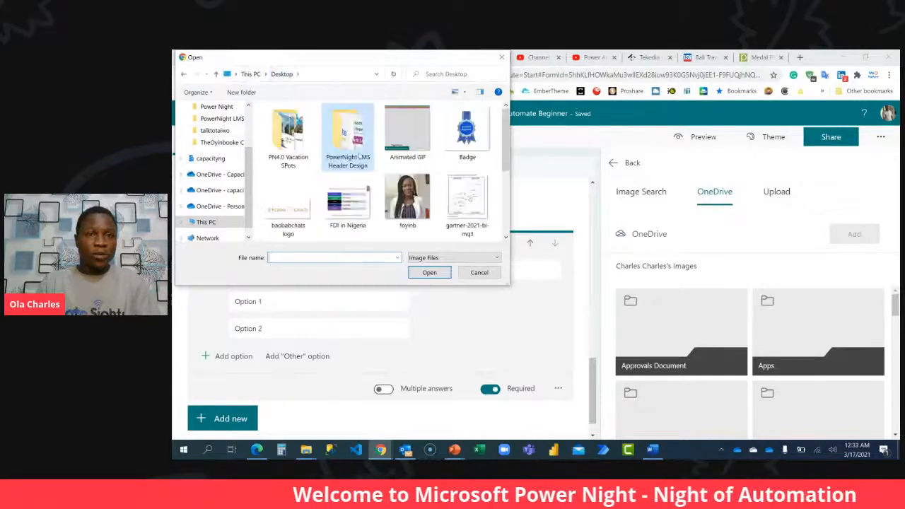
pyautogui.doubleClick(286, 141)
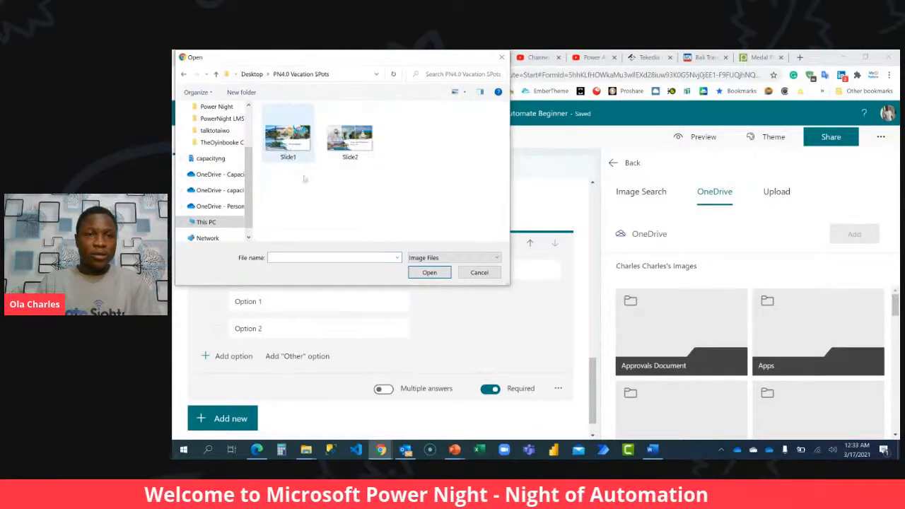
pyautogui.doubleClick(290, 136)
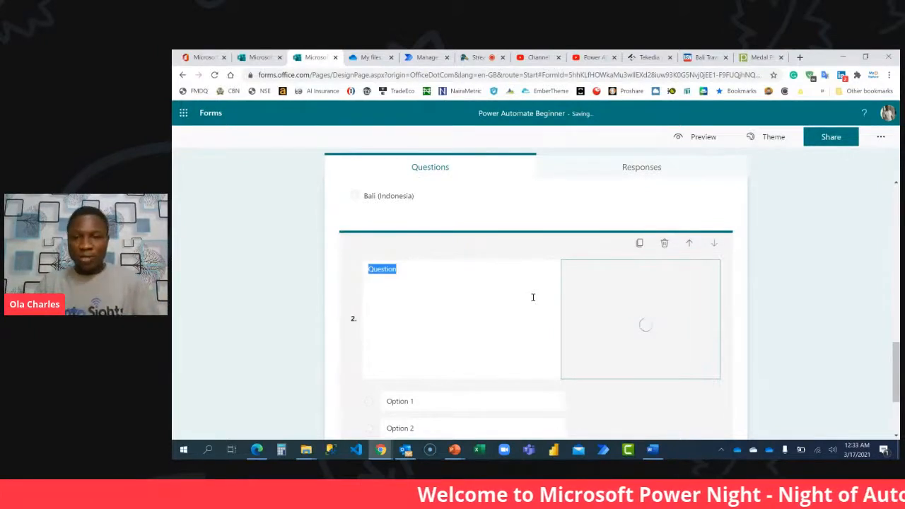
# Remove the second answer option from question 2 so that only Option 1 remains.
pyautogui.scroll(-2, 545, 295)
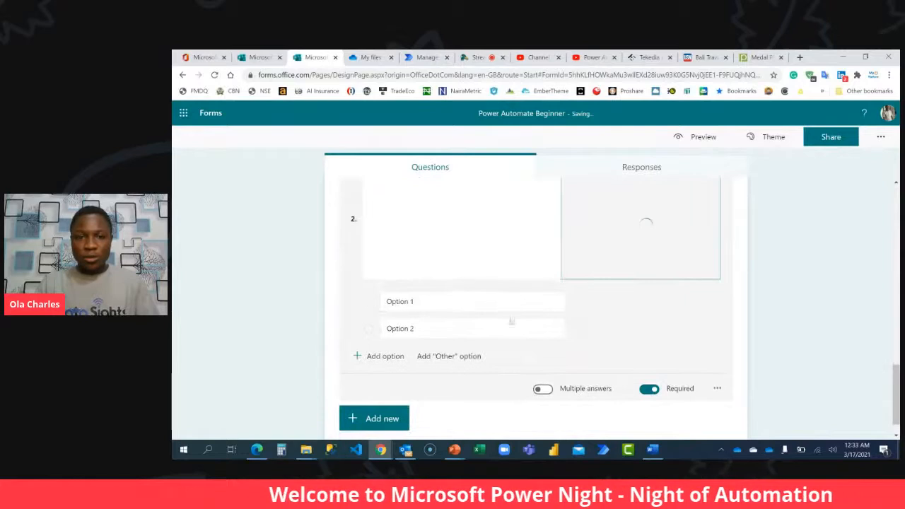
pyautogui.click(570, 330)
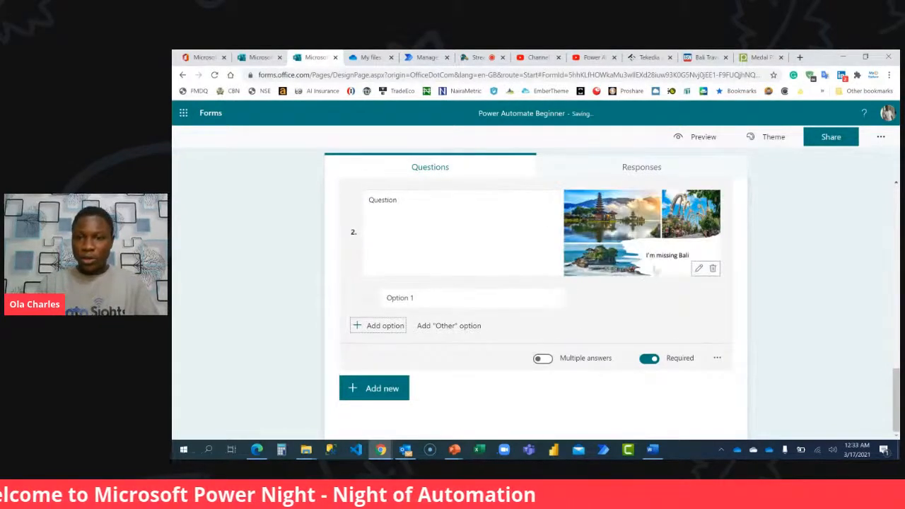
pyautogui.click(475, 265)
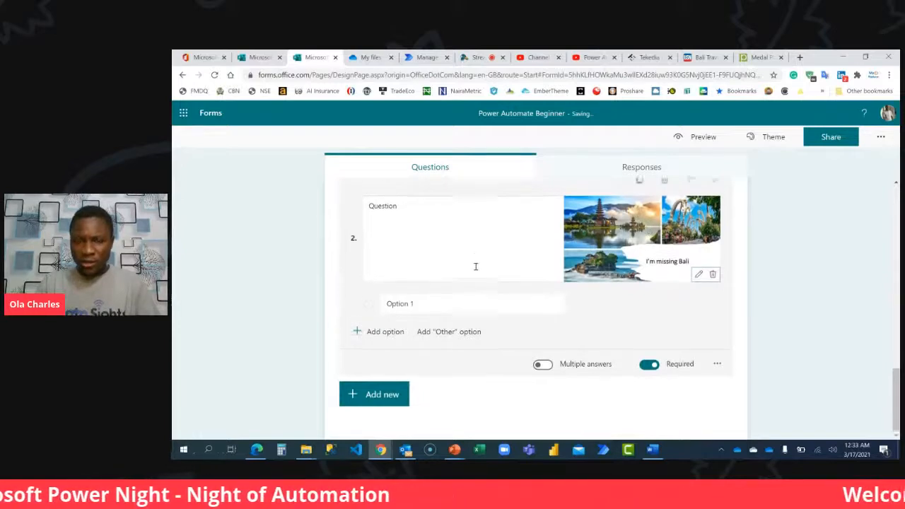
pyautogui.click(485, 289)
pyautogui.click(500, 289)
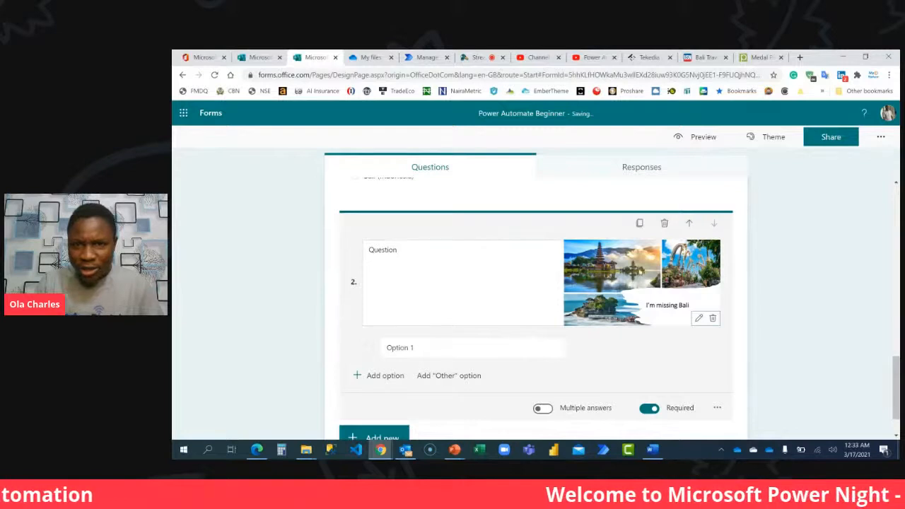
# Enlarge question 2's Bali image to span the full width of the question.
pyautogui.scroll(1, 484, 284)
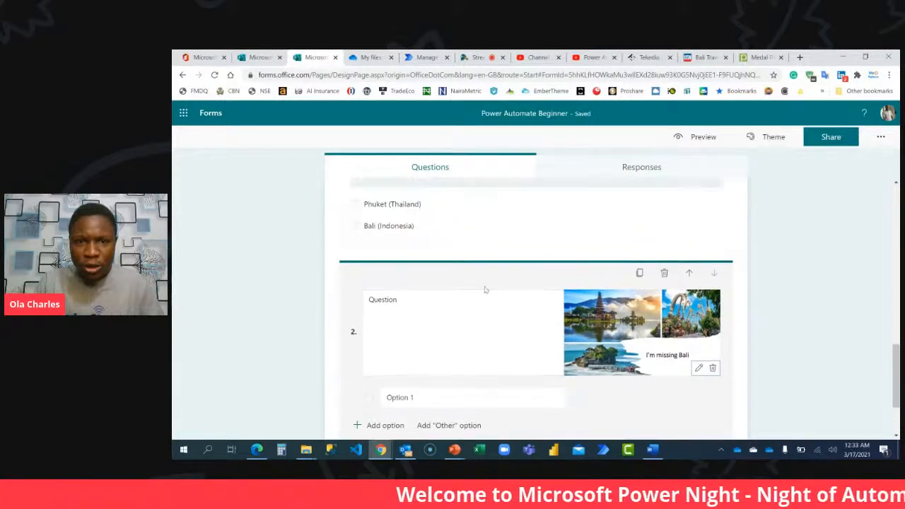
pyautogui.scroll(-2, 484, 289)
pyautogui.click(698, 268)
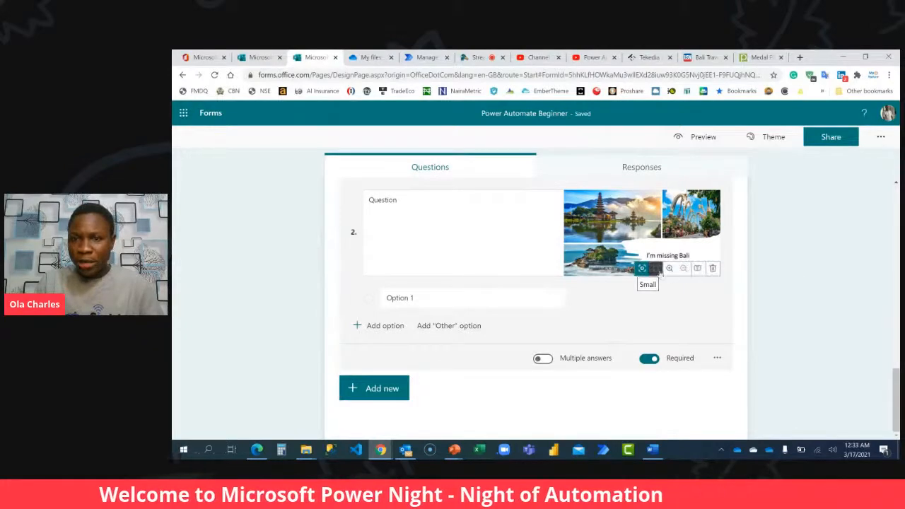
pyautogui.click(656, 269)
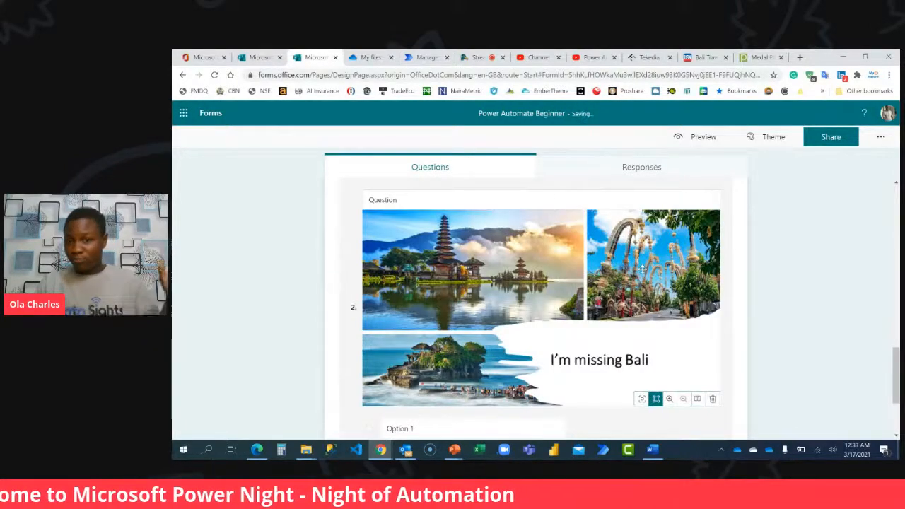
pyautogui.scroll(-2, 774, 361)
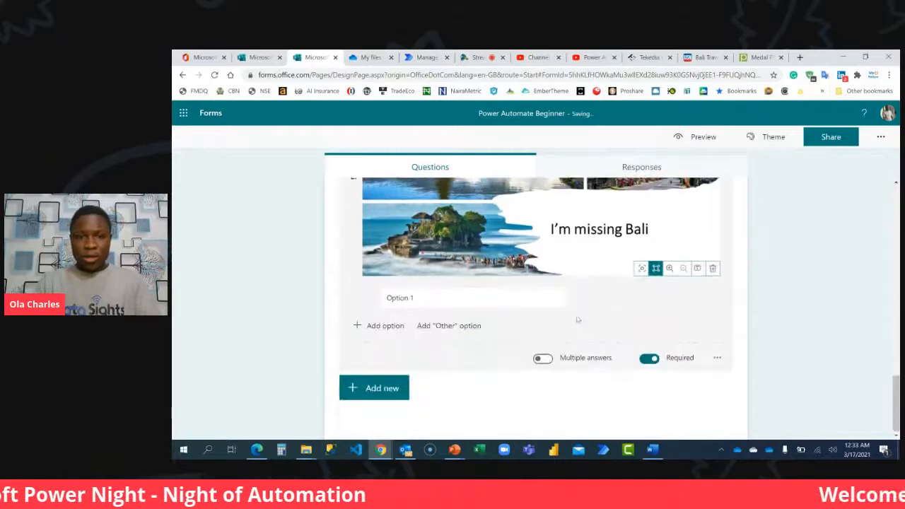
# Copy the two Bali paragraphs from the Word document and paste them as question 2's text in the form in Chrome.
pyautogui.click(466, 297)
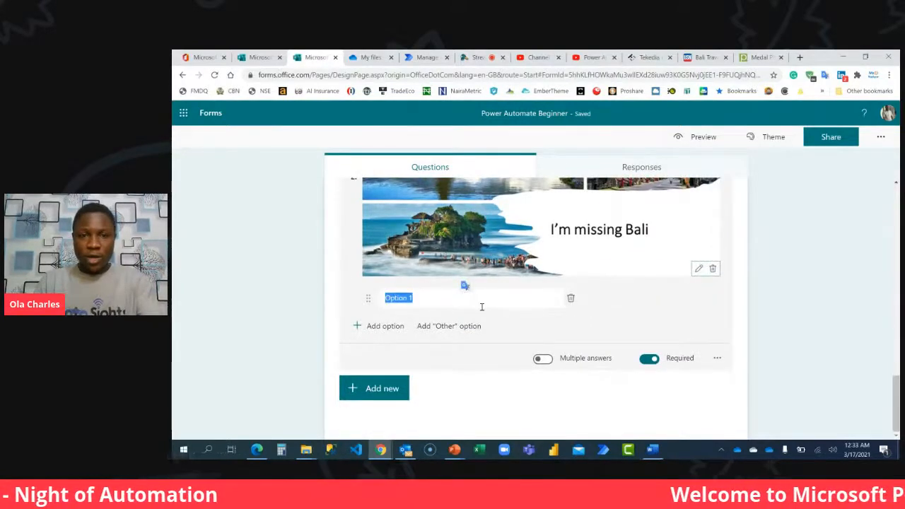
pyautogui.scroll(3, 481, 306)
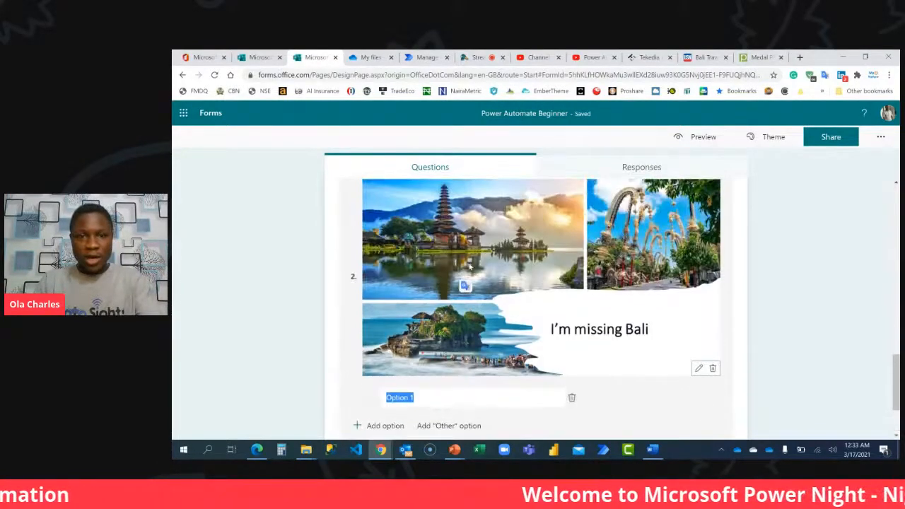
pyautogui.click(415, 222)
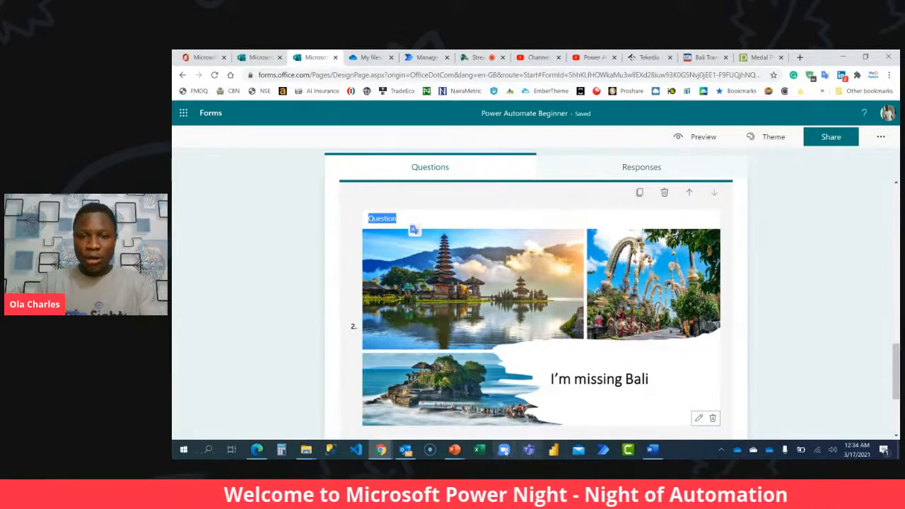
pyautogui.click(653, 451)
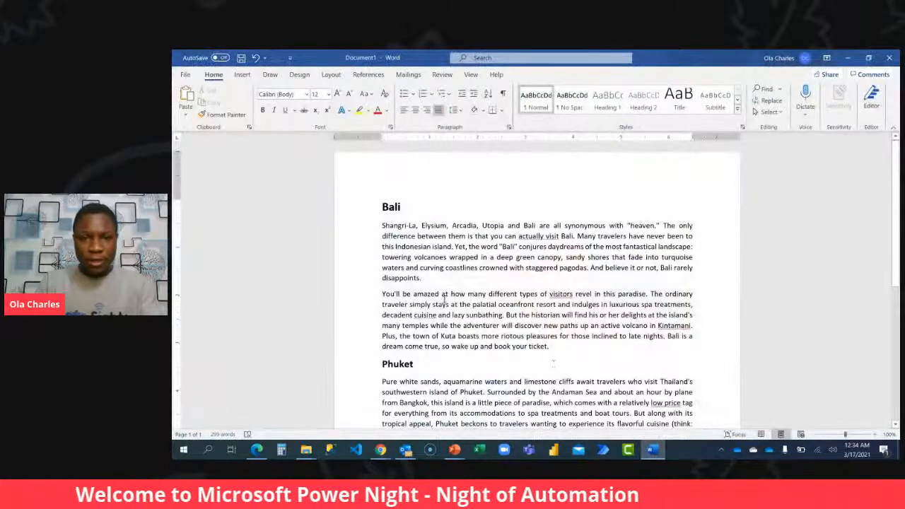
pyautogui.moveTo(556, 345); pyautogui.dragTo(389, 231)
pyautogui.hotkey('ctrl', 'c')
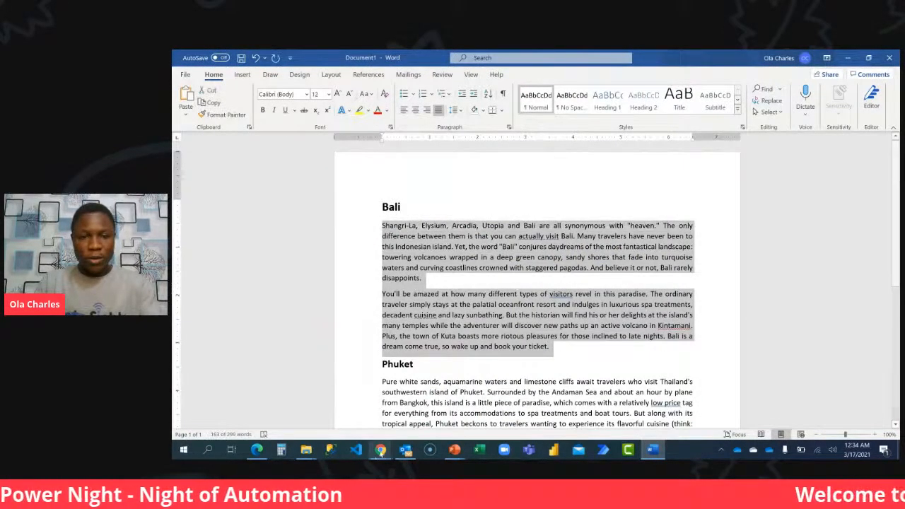
pyautogui.click(380, 450)
pyautogui.click(325, 403)
pyautogui.scroll(-2, 417, 247)
pyautogui.scroll(2, 417, 248)
pyautogui.hotkey('ctrl', 'v')
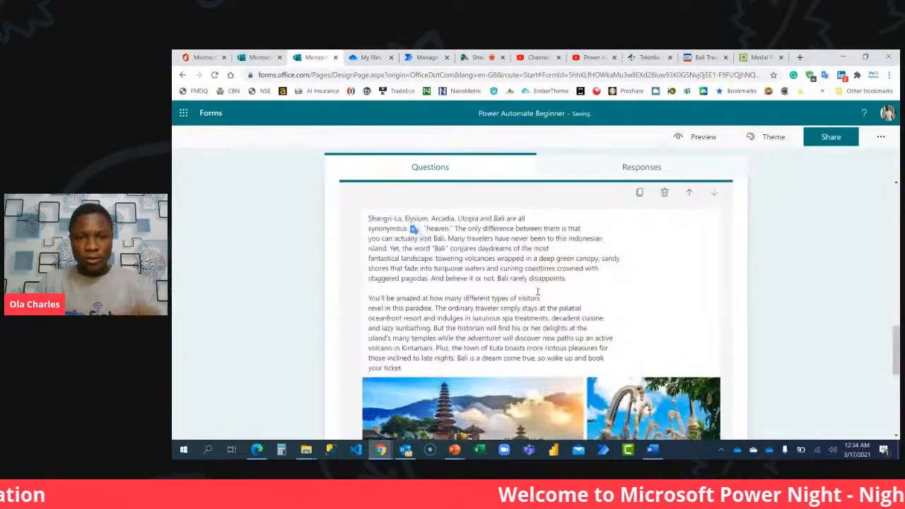
# Set question 2's only answer option to "We decided to tell you more about Bali. Hope you will enjoy your time there".
pyautogui.scroll(-3, 559, 351)
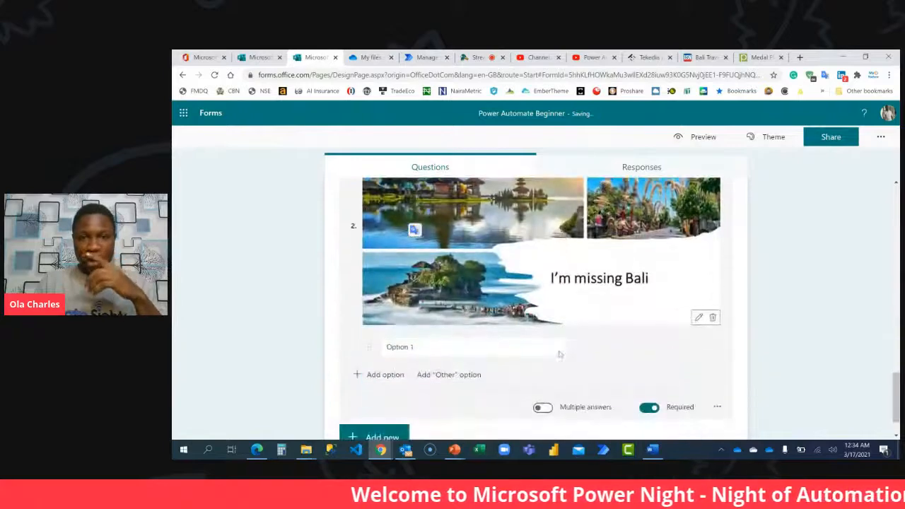
pyautogui.click(432, 346)
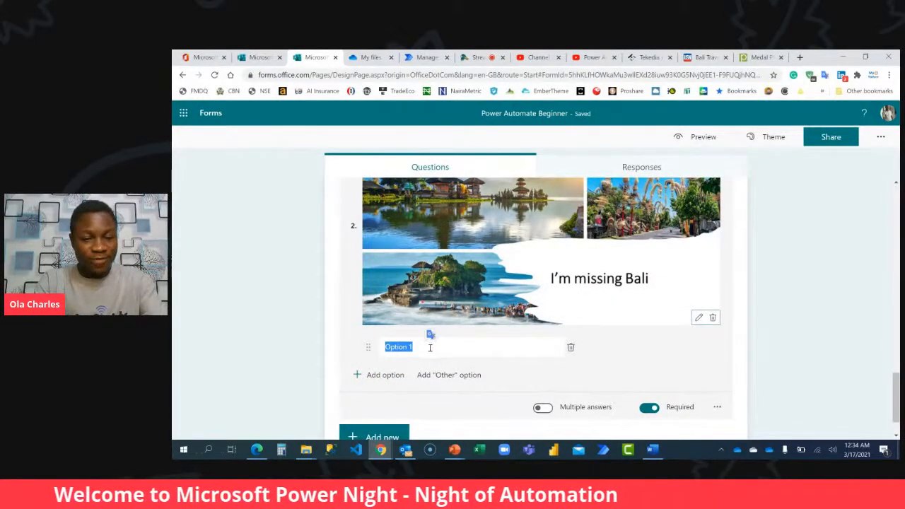
pyautogui.write('We decided to tell you more about Bali. Hope you like')
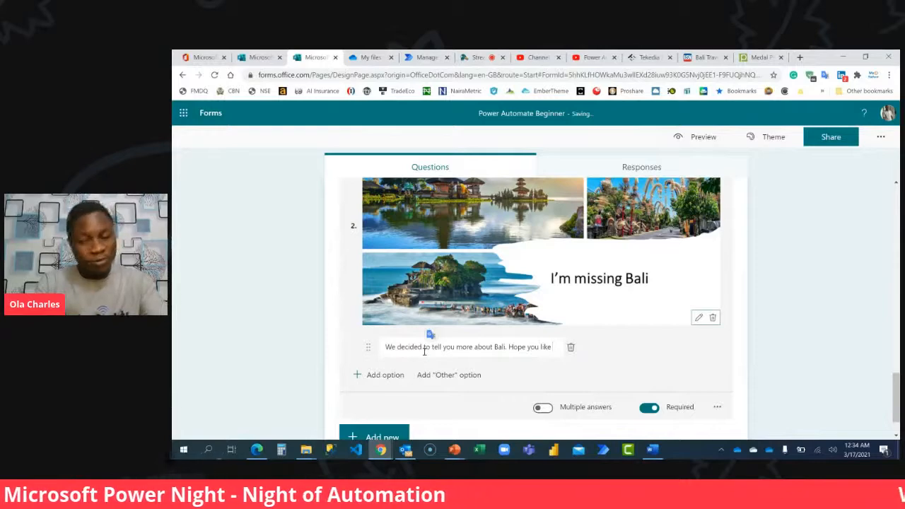
pyautogui.press('BackSpace')
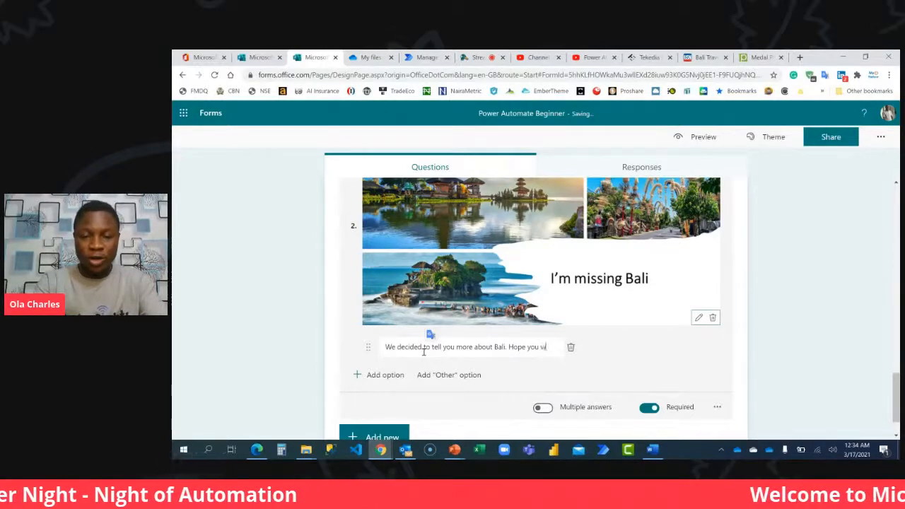
pyautogui.write('njoy y')
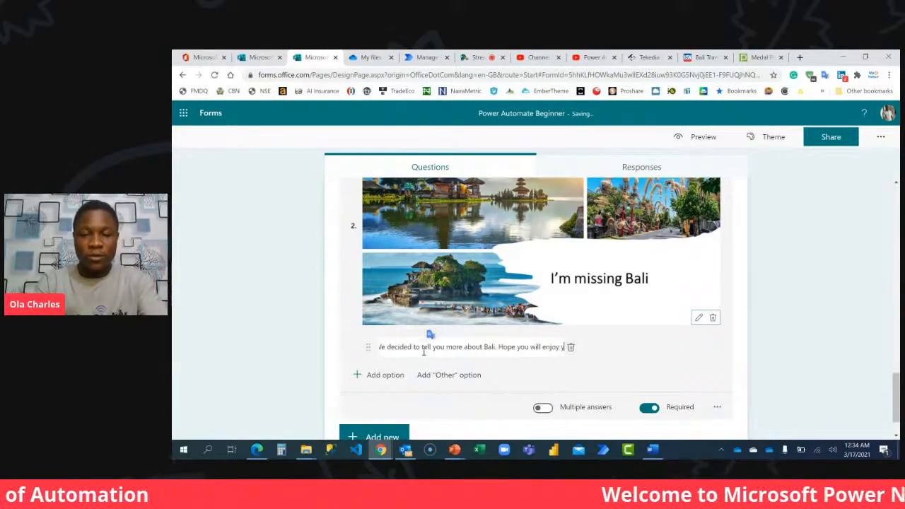
pyautogui.write('our time there')
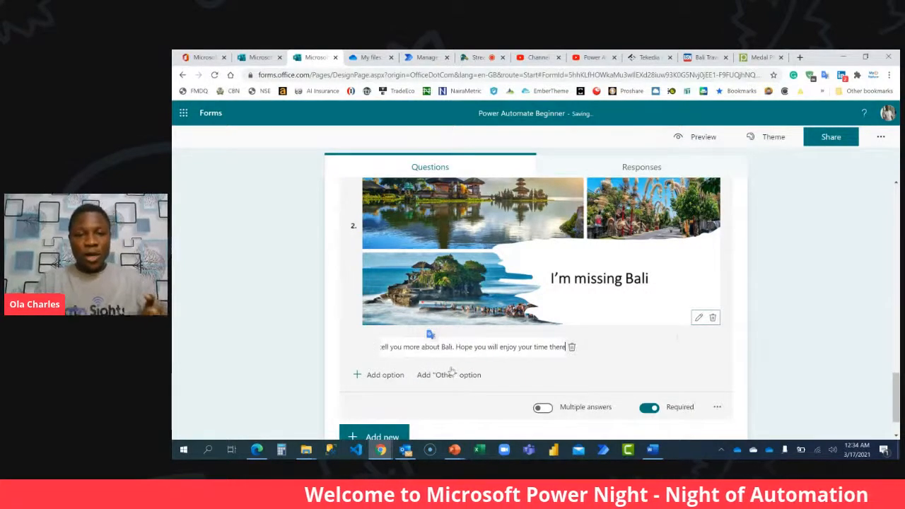
pyautogui.click(765, 351)
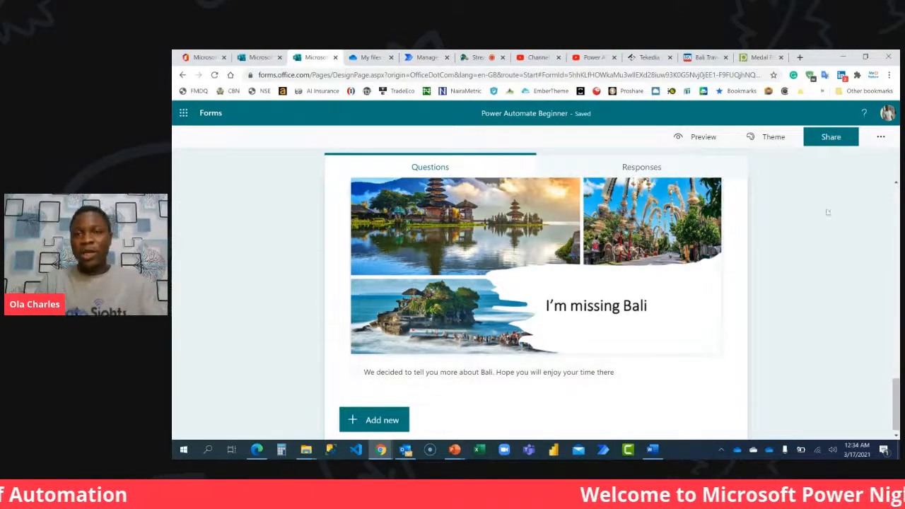
# Preview the form through the vacation section and its Bali question, and return to the vacation question in the editor.
pyautogui.scroll(3, 781, 238)
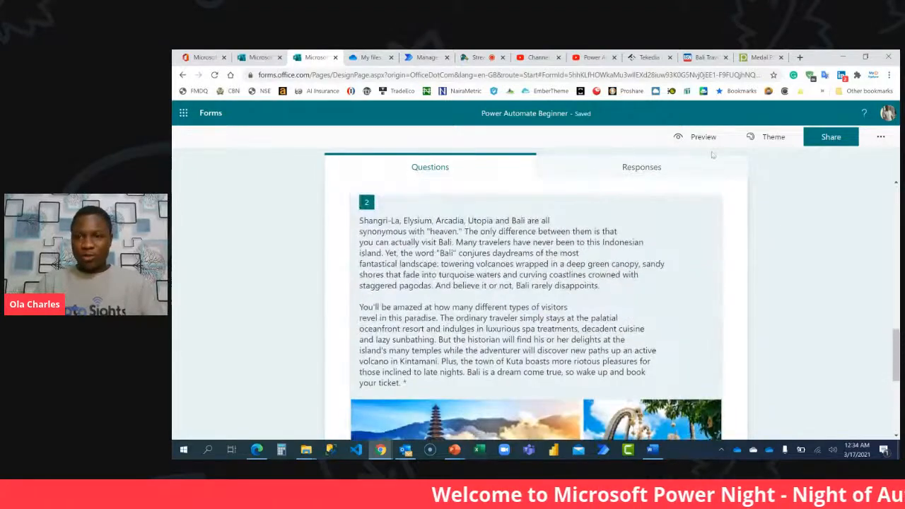
pyautogui.click(703, 137)
pyautogui.scroll(-3, 458, 297)
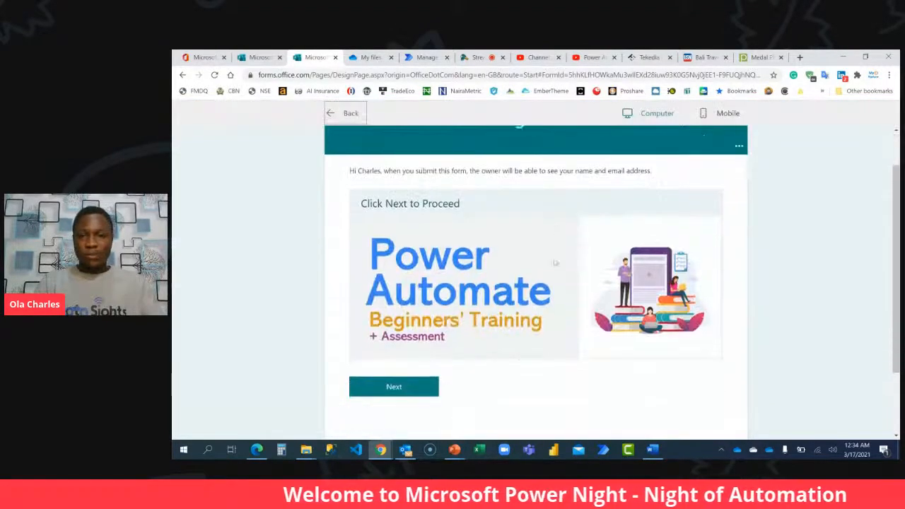
pyautogui.click(436, 299)
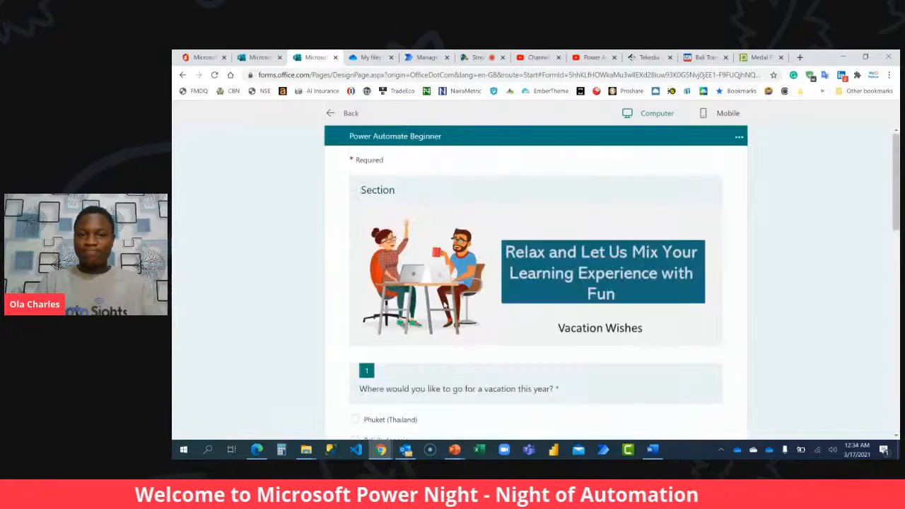
pyautogui.scroll(-10, 446, 304)
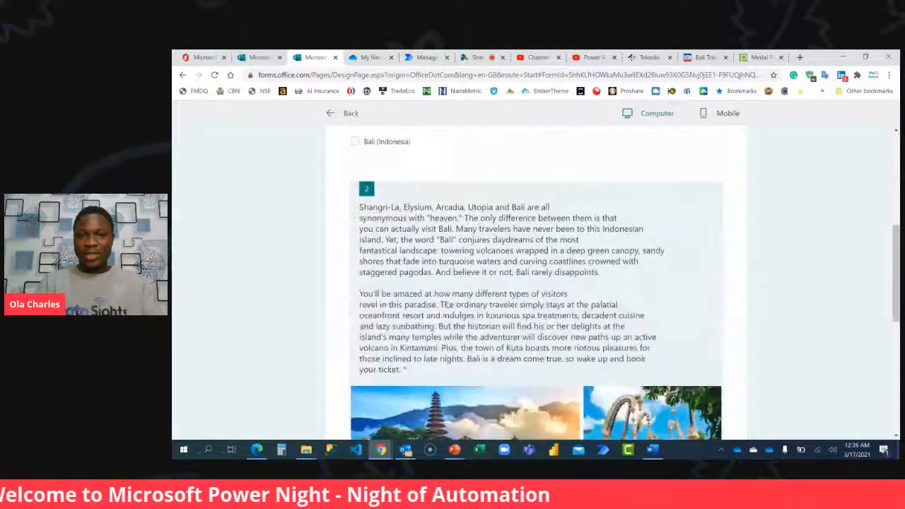
pyautogui.scroll(-1, 514, 289)
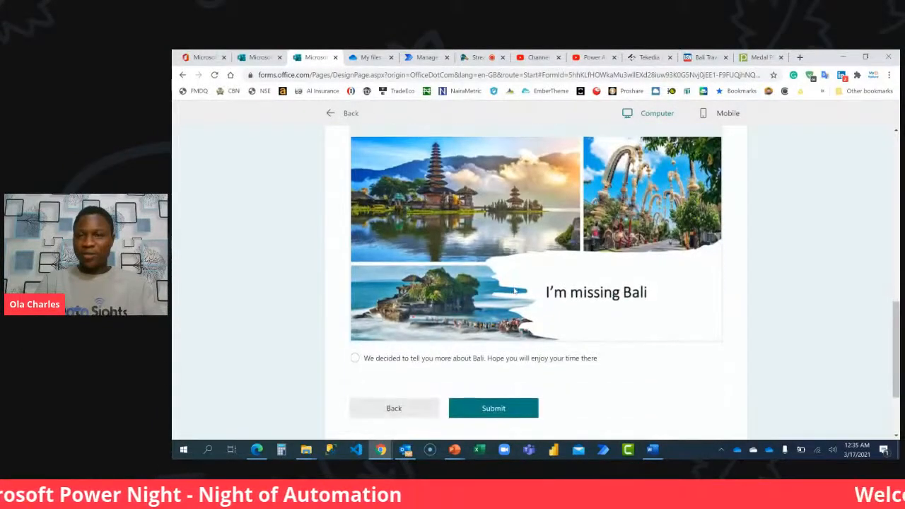
pyautogui.scroll(10, 515, 290)
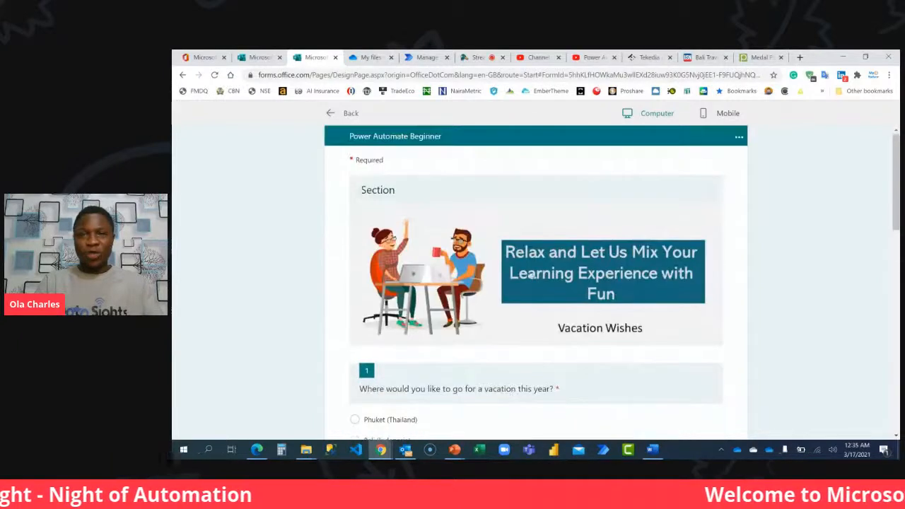
pyautogui.click(349, 114)
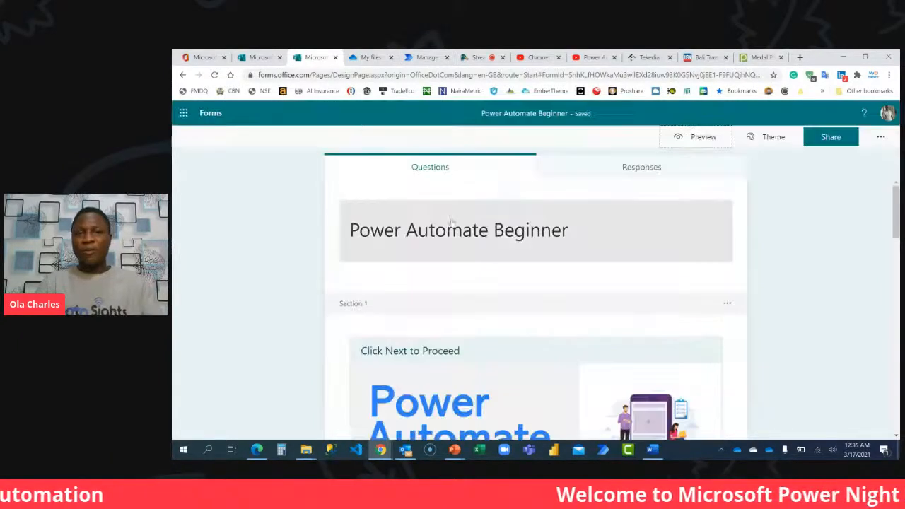
pyautogui.scroll(-6, 467, 249)
pyautogui.scroll(-3, 467, 249)
pyautogui.scroll(5, 467, 249)
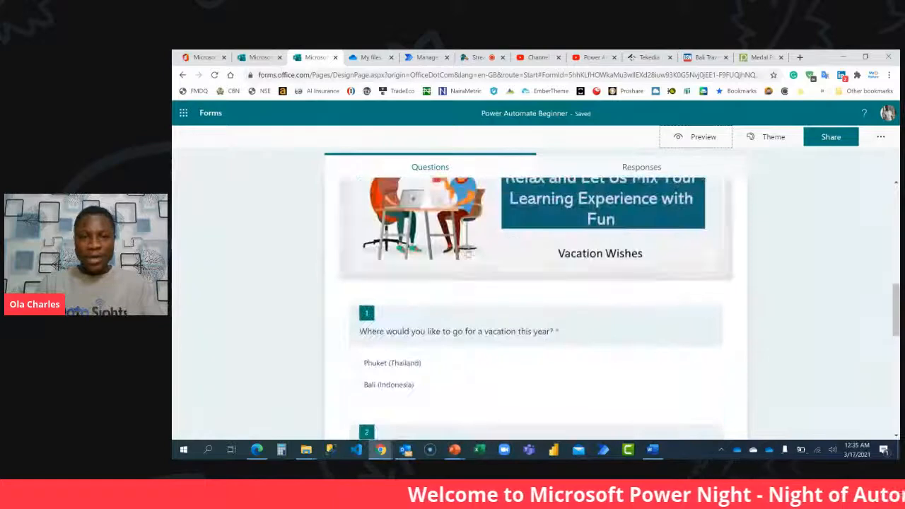
# Insert a new section between the vacation question and the Bali question.
pyautogui.click(448, 326)
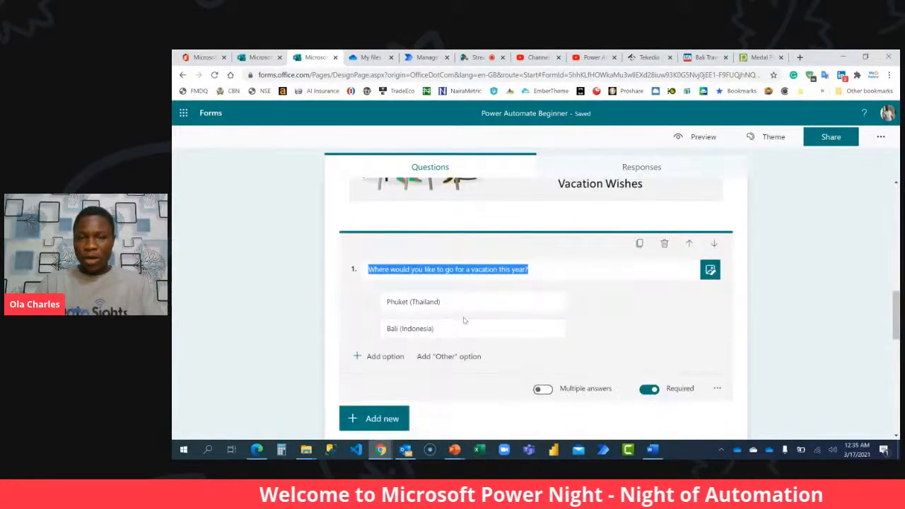
pyautogui.scroll(-2, 462, 319)
pyautogui.click(378, 274)
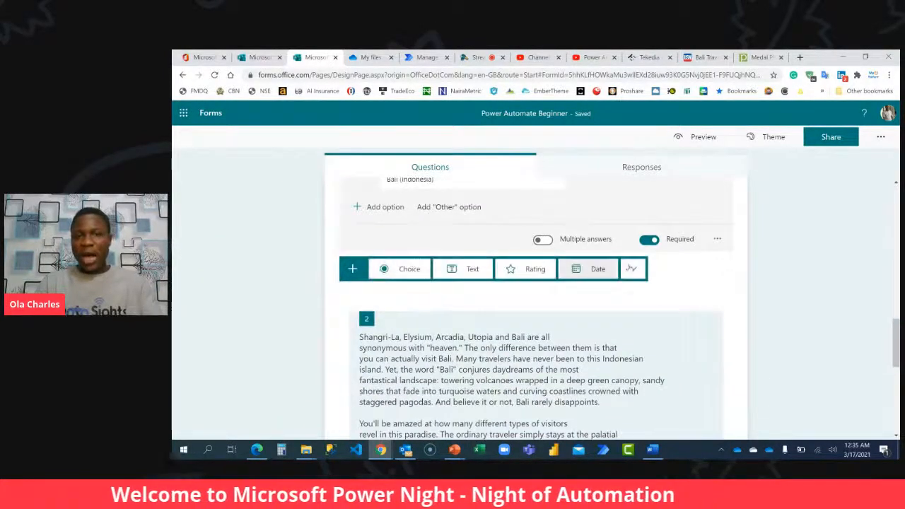
pyautogui.click(631, 269)
pyautogui.click(677, 378)
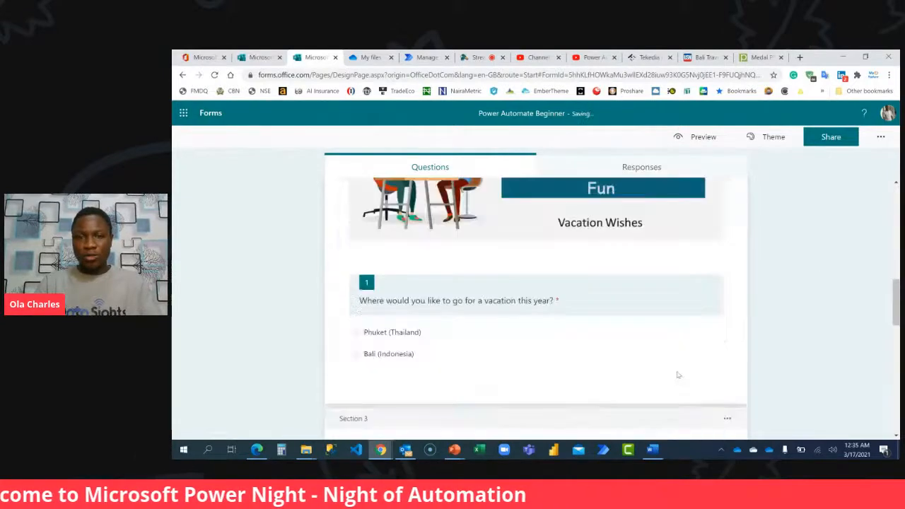
# Title the new section 3 "Your Location is Bali".
pyautogui.scroll(-3, 679, 371)
pyautogui.scroll(3, 678, 371)
pyautogui.click(419, 215)
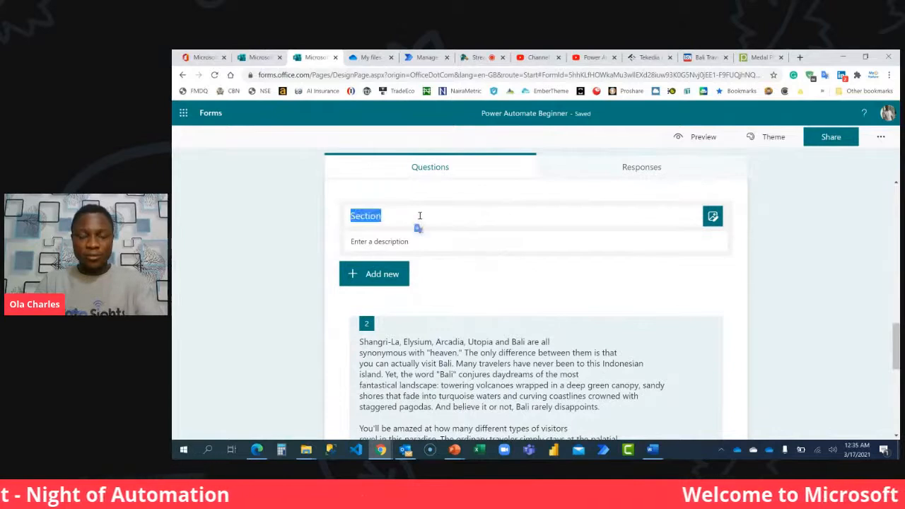
pyautogui.write('You')
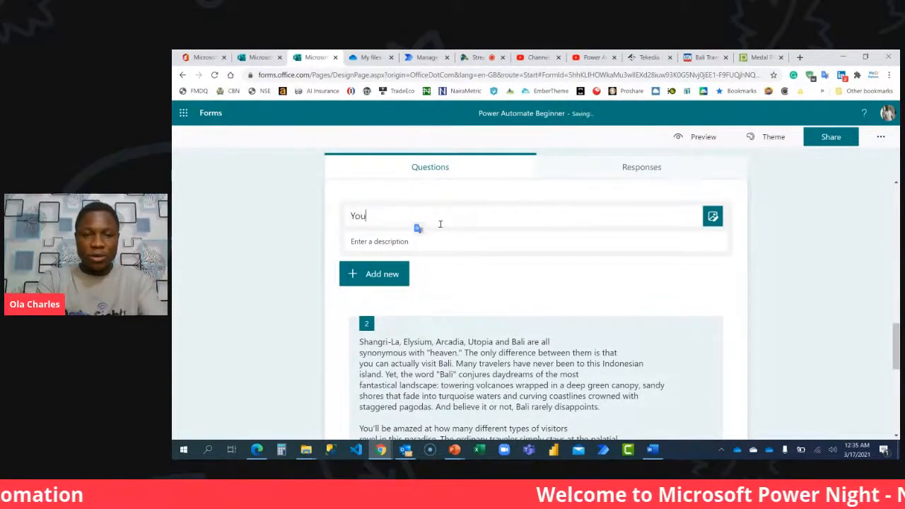
pyautogui.write('r Location is Bali')
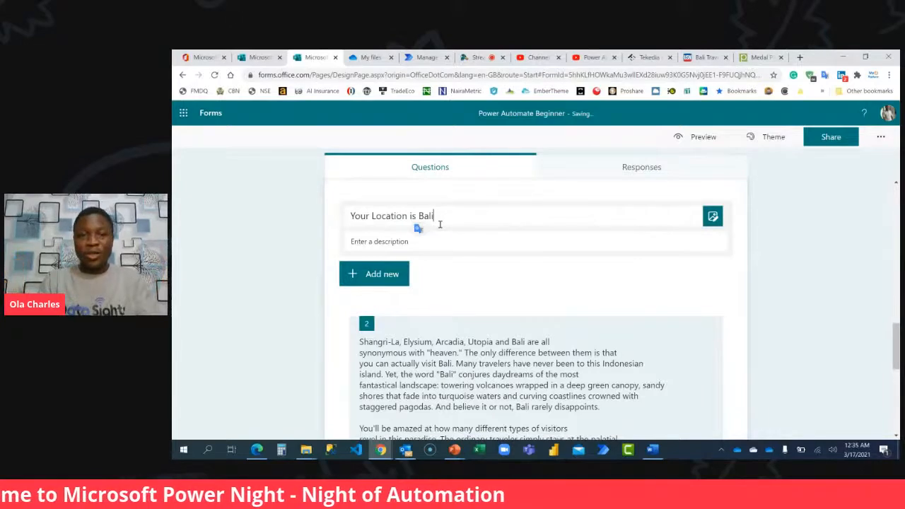
# Copy question 2's two Bali paragraphs into the description of the "Your Location is Bali" section.
pyautogui.click(468, 317)
pyautogui.hotkey('ctrl', 'a')
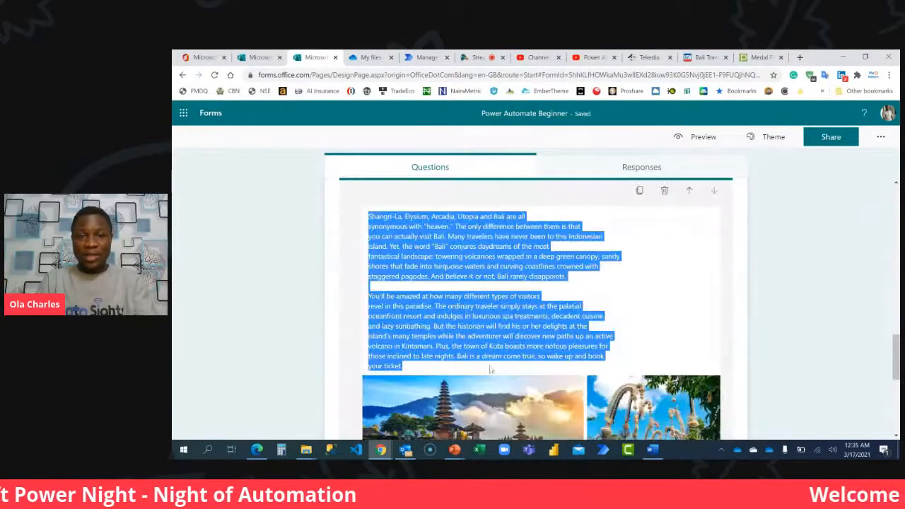
pyautogui.scroll(5, 511, 336)
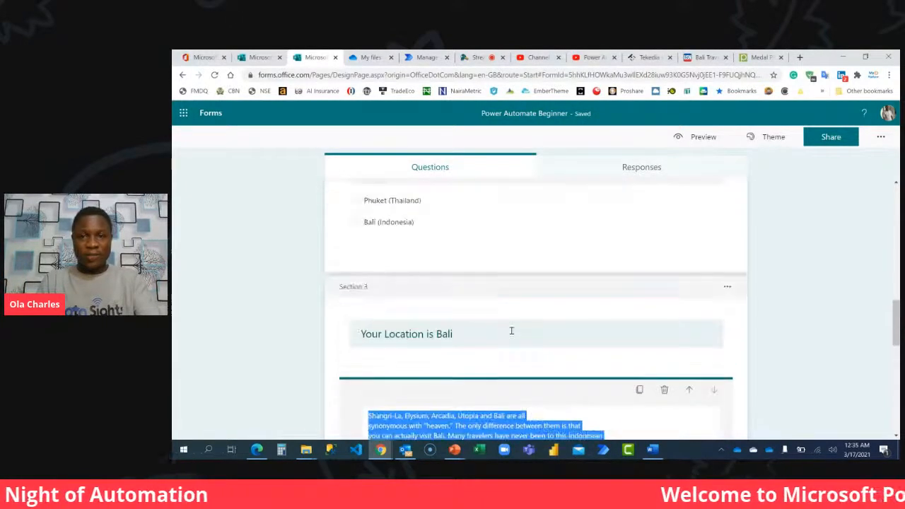
pyautogui.scroll(-2, 469, 308)
pyautogui.click(465, 253)
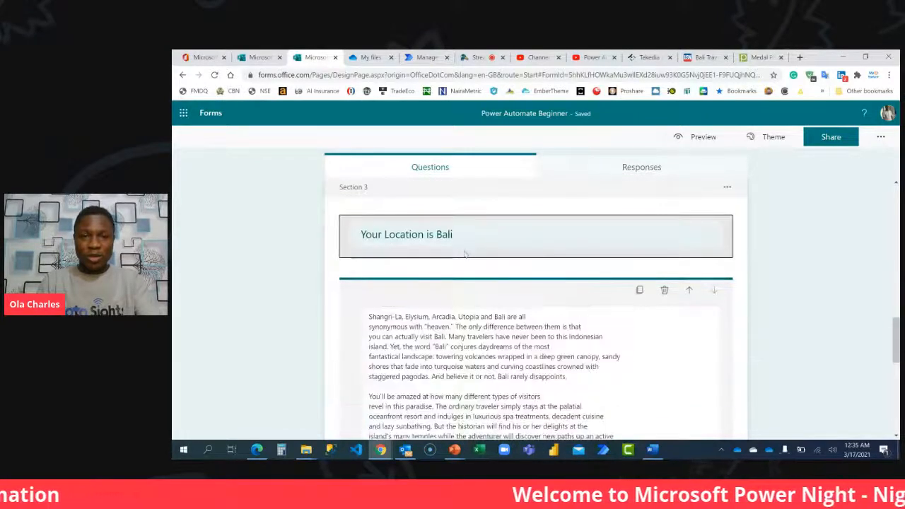
pyautogui.click(430, 338)
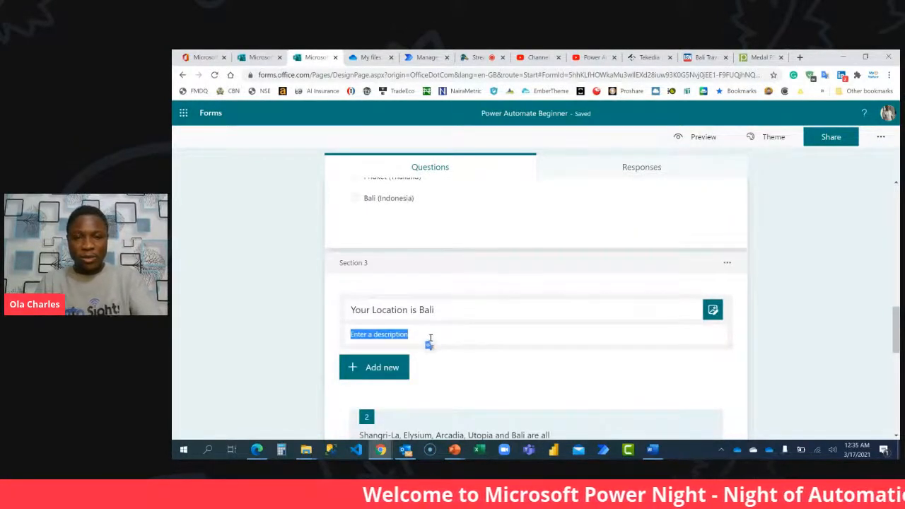
pyautogui.hotkey('ctrl', 'v')
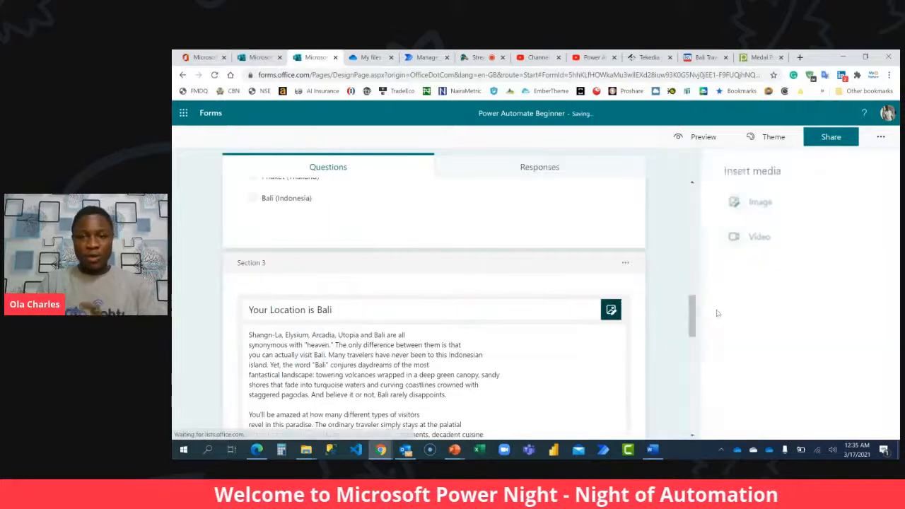
# Upload the "I'm missing Bali" image from the computer to the "Your Location is Bali" section header.
pyautogui.click(752, 207)
pyautogui.click(776, 192)
pyautogui.doubleClick(277, 144)
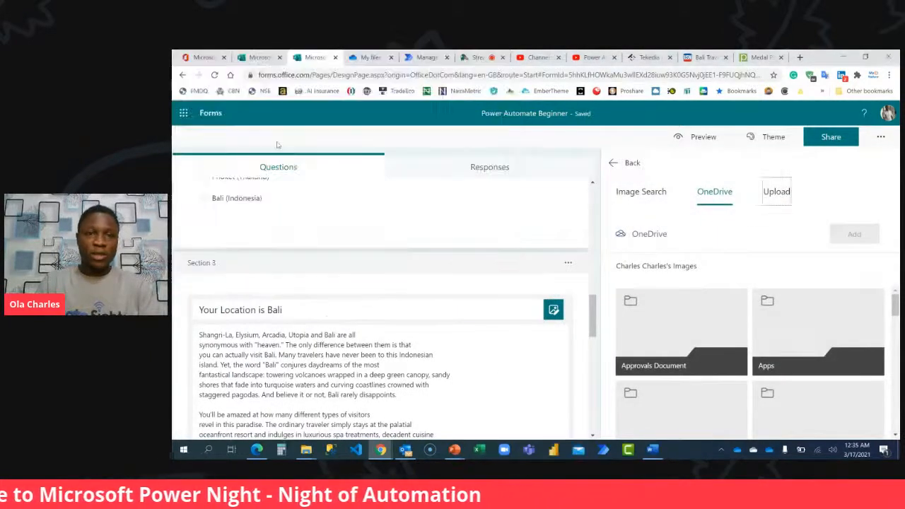
# Clear question 2's Bali text and remove its image.
pyautogui.scroll(-5, 417, 303)
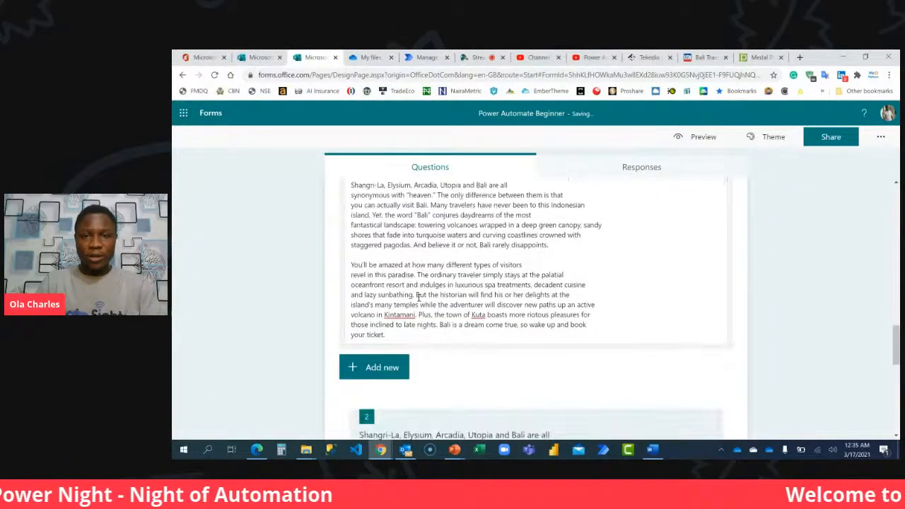
pyautogui.scroll(-3, 417, 297)
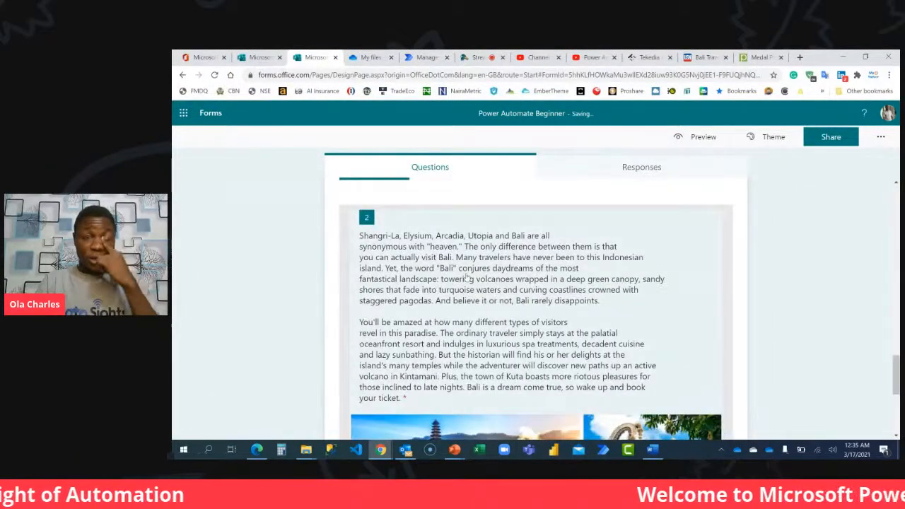
pyautogui.click(467, 277)
pyautogui.hotkey('ctrl', 'a')
pyautogui.press('Delete')
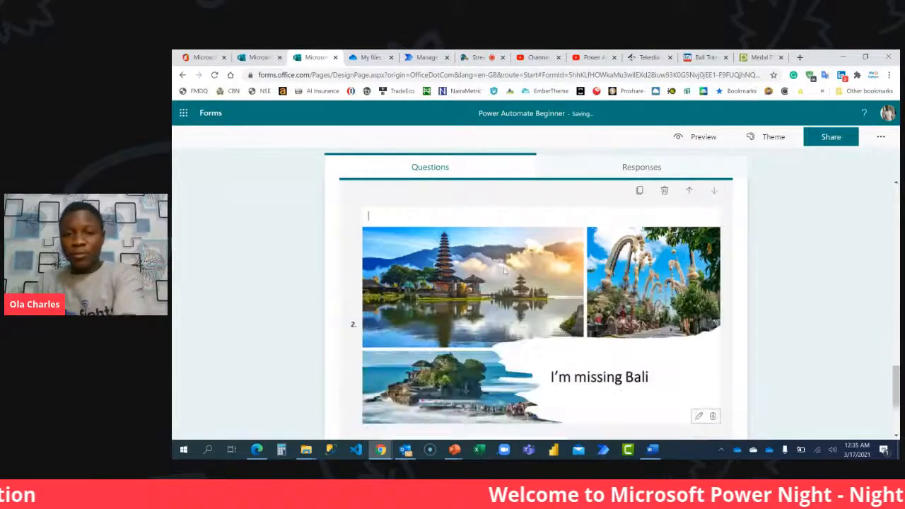
pyautogui.click(712, 416)
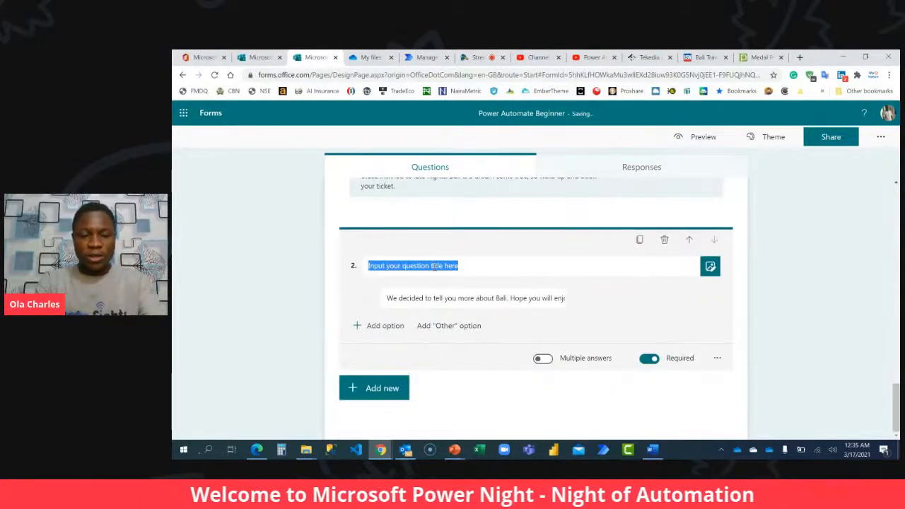
# Move the answer option text "We decided to tell you more about Bali. Hope you will enjoy your time there" into question 2's title.
pyautogui.click(477, 298)
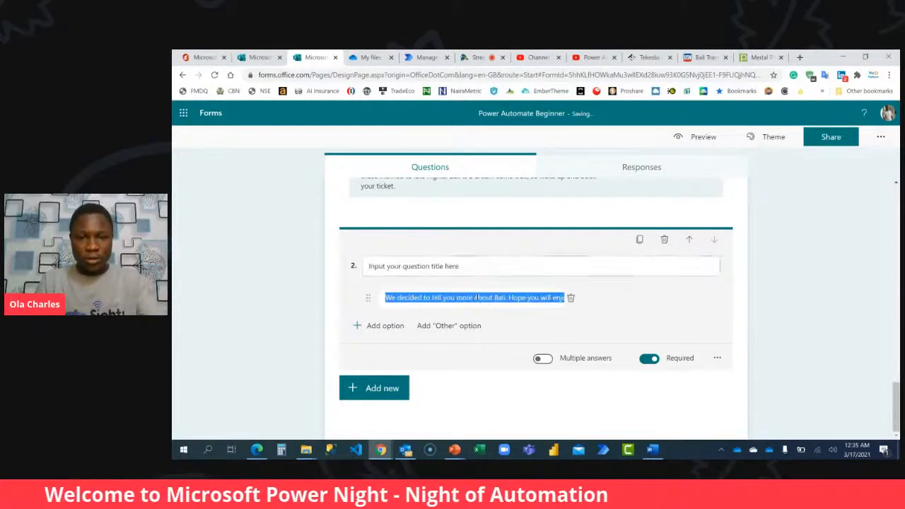
pyautogui.hotkey('ctrl', 'x')
pyautogui.click(468, 266)
pyautogui.hotkey('ctrl', 'v')
# Set question 2's only answer option to "Proceed to the next page".
pyautogui.click(461, 297)
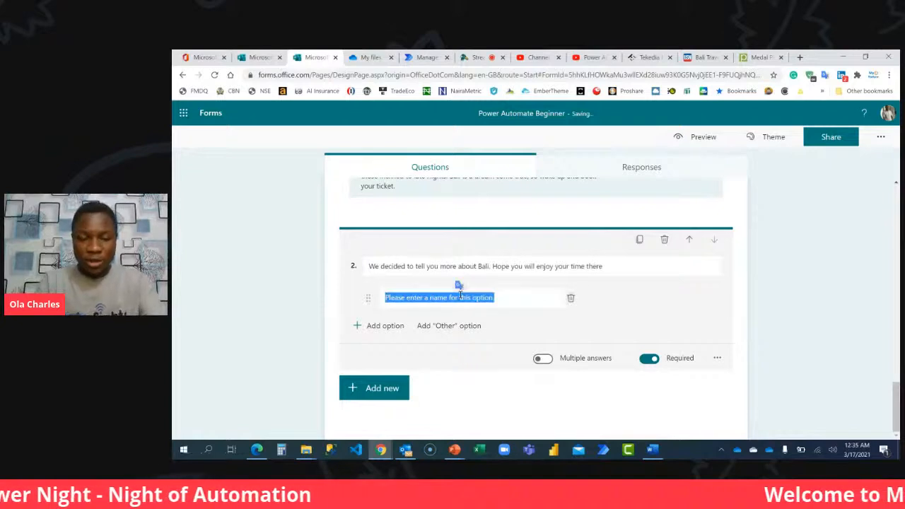
pyautogui.write('I have')
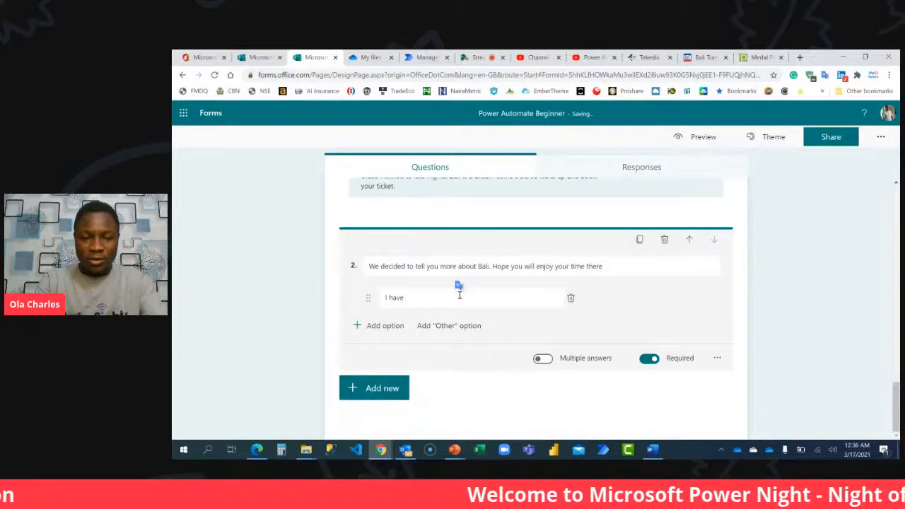
pyautogui.hotkey('ctrl', 'a')
pyautogui.click(460, 296)
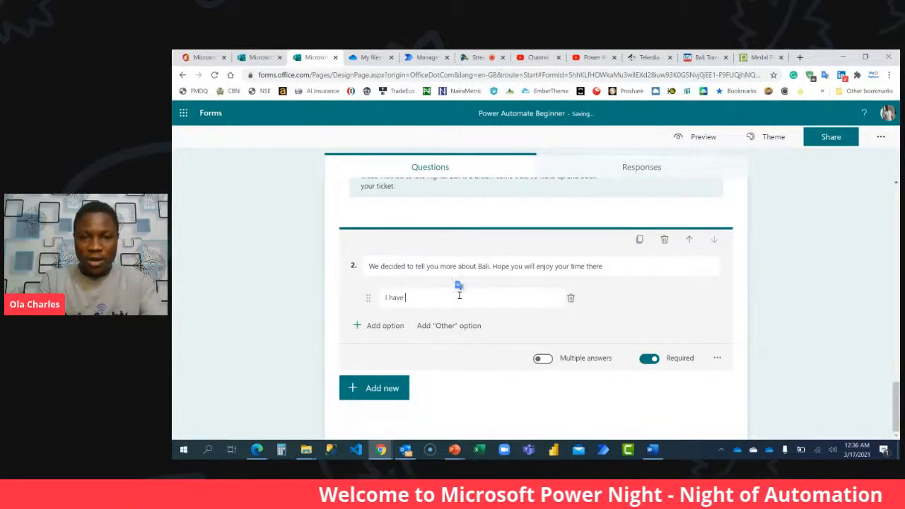
pyautogui.hotkey('ctrl', 'a')
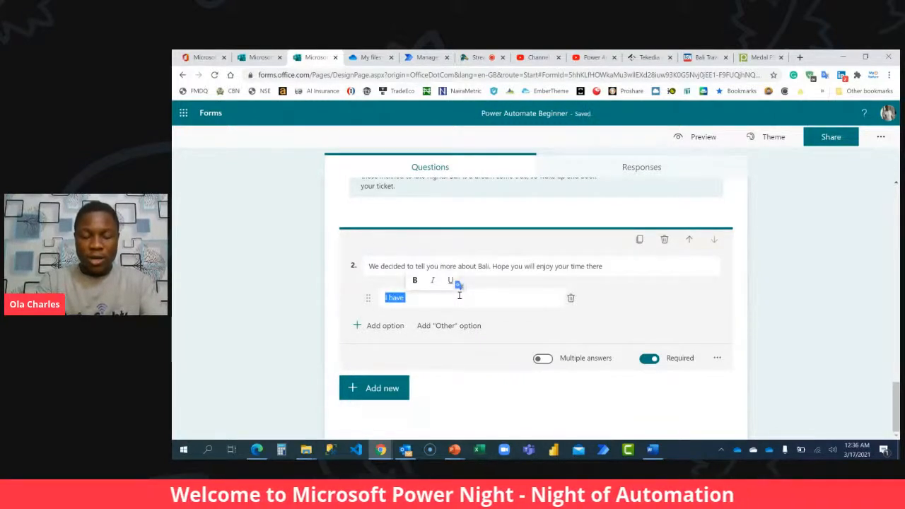
pyautogui.write('Proceed to the next page')
# Enlarge the Bali image in section 3's header to span the section's full width.
pyautogui.scroll(1, 505, 327)
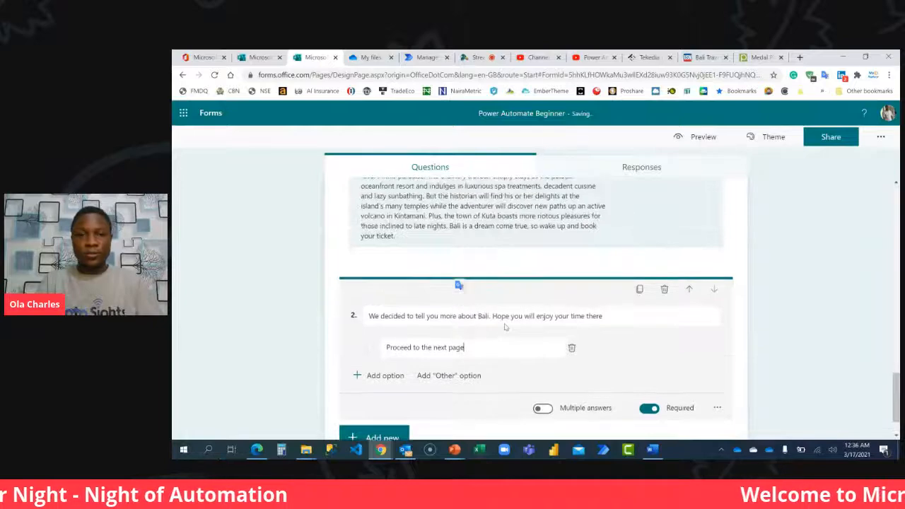
pyautogui.scroll(5, 504, 326)
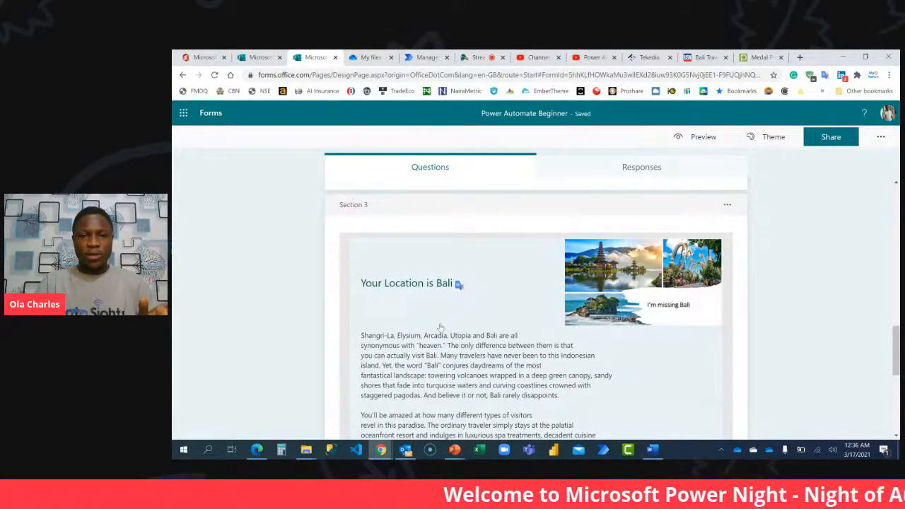
pyautogui.scroll(-3, 439, 324)
pyautogui.scroll(3, 458, 286)
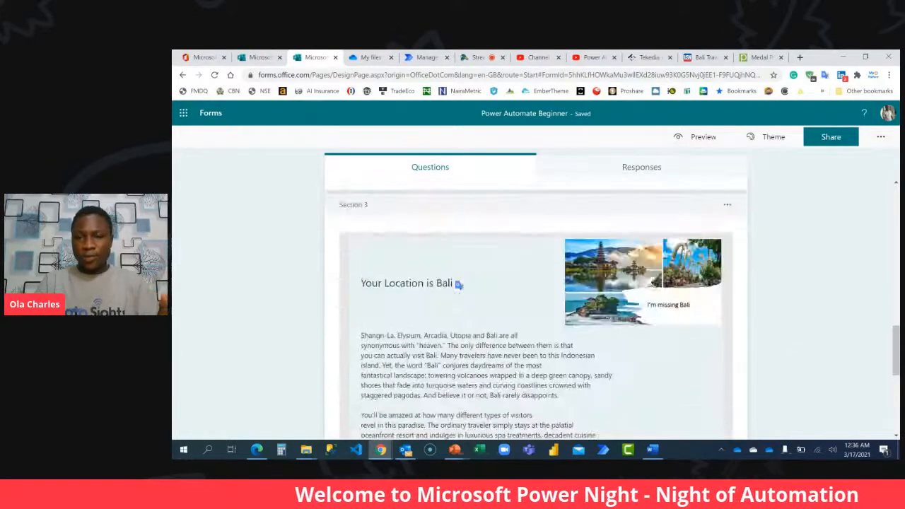
pyautogui.click(661, 286)
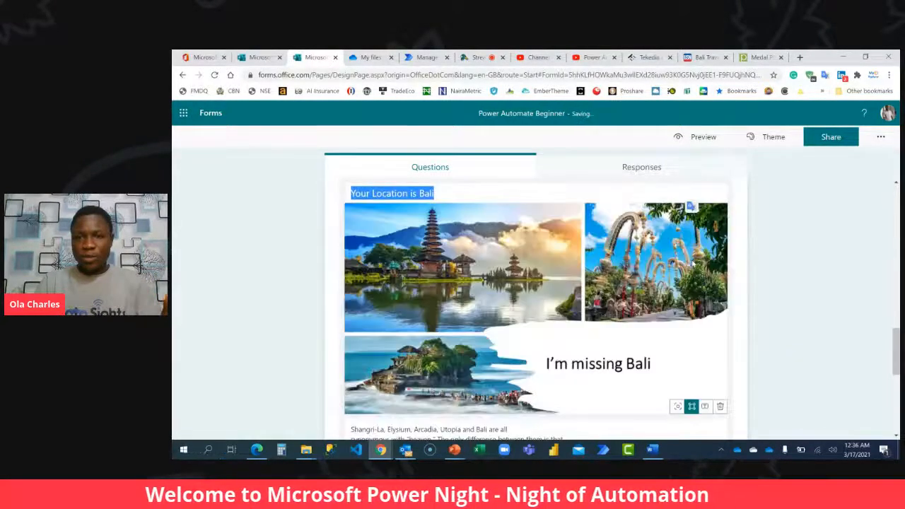
# Add a new section at the end of the form, after question 2.
pyautogui.scroll(-3, 623, 280)
pyautogui.scroll(-2, 623, 280)
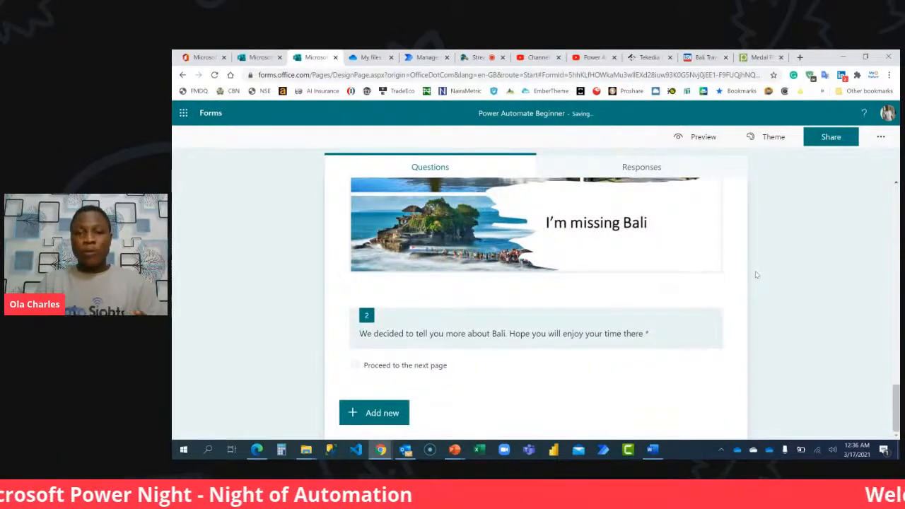
pyautogui.click(381, 412)
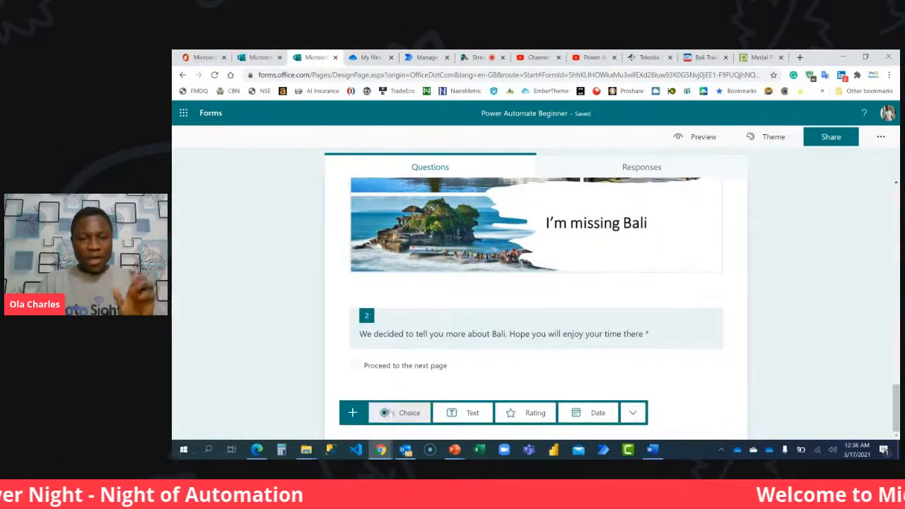
pyautogui.click(632, 413)
pyautogui.click(665, 425)
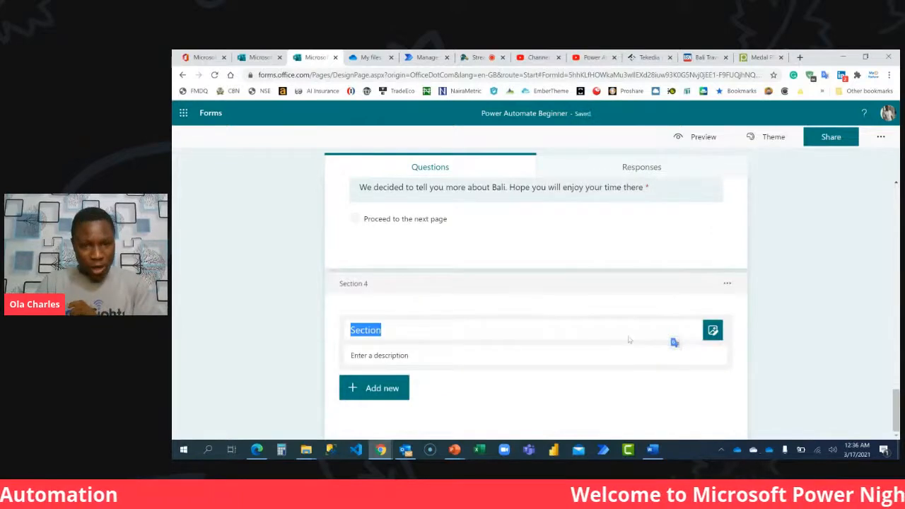
# Title section 4 "Your Location is Phuket".
pyautogui.scroll(10, 417, 311)
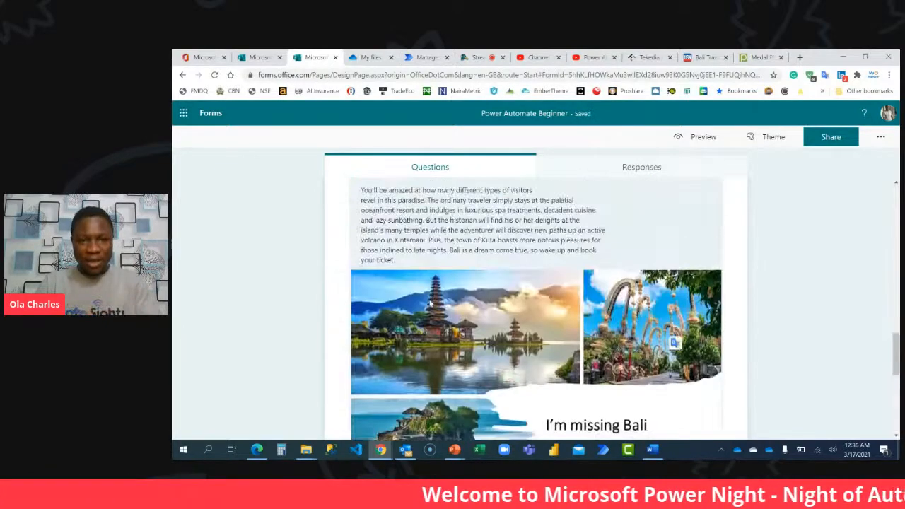
pyautogui.scroll(-10, 429, 304)
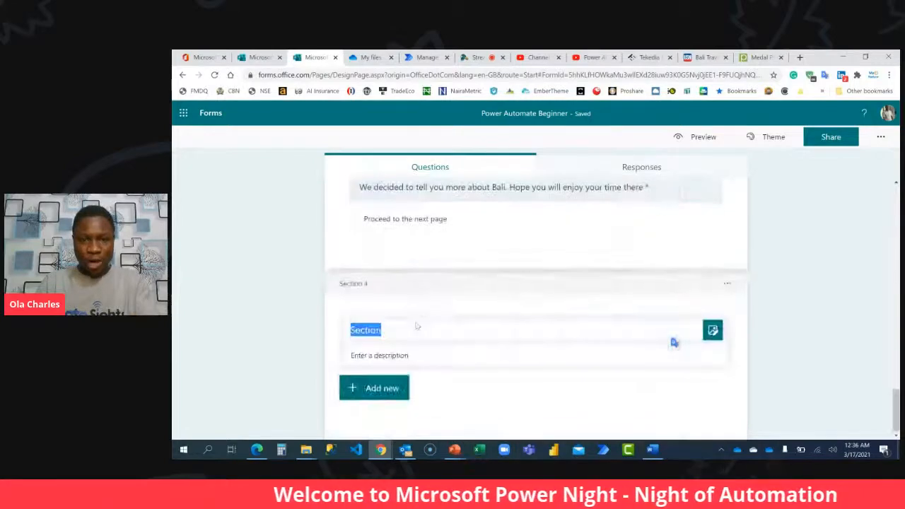
pyautogui.write('Your Loca')
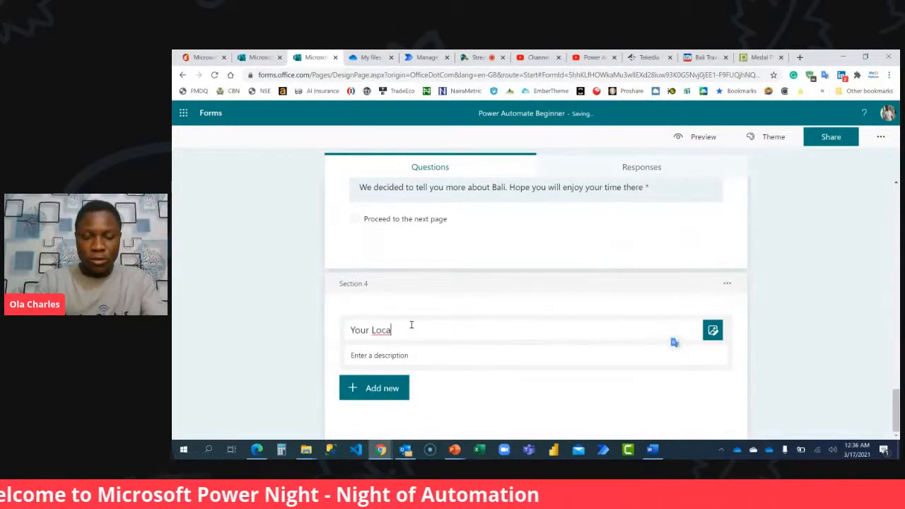
pyautogui.write('tion ')
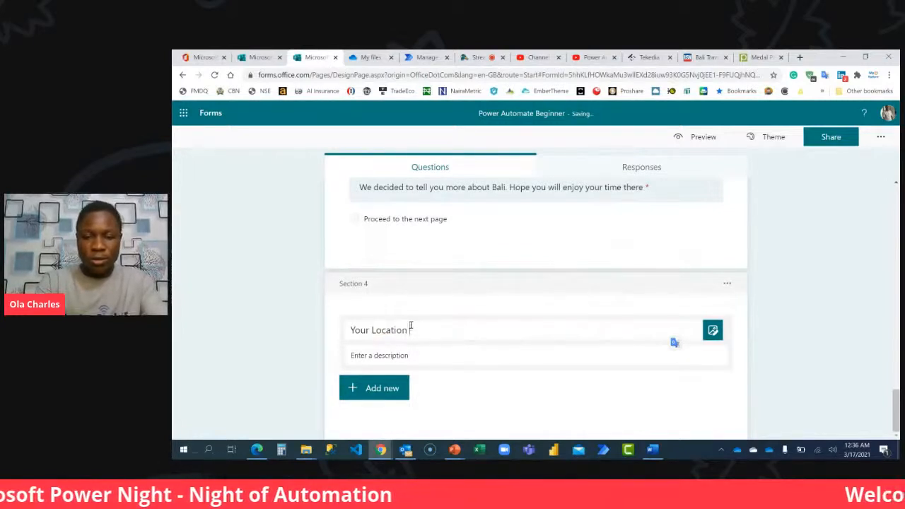
pyautogui.write('is Phuket')
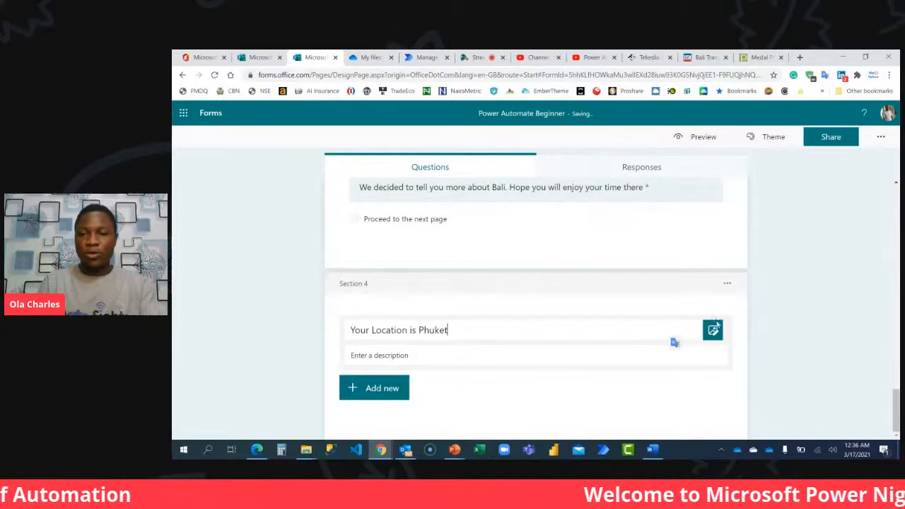
# Upload the Phuket picture from the computer into the header of section 4.
pyautogui.click(713, 329)
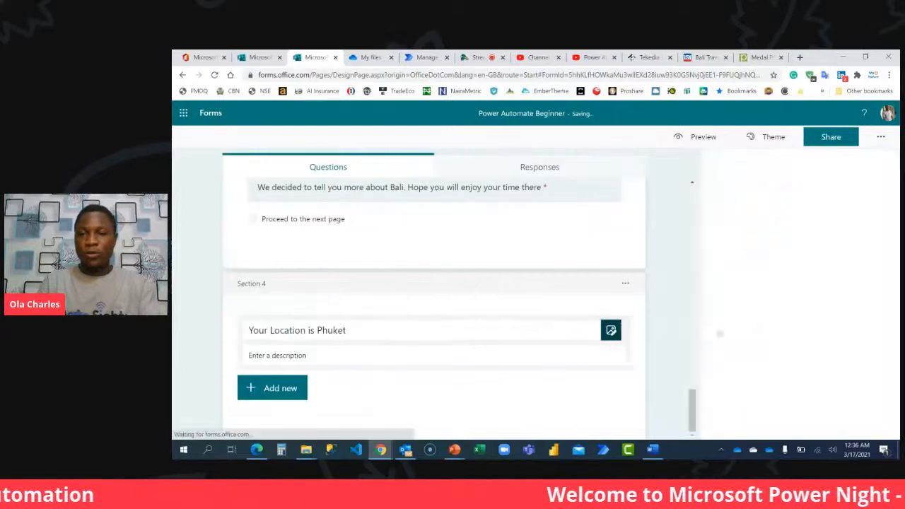
pyautogui.click(779, 200)
pyautogui.click(776, 192)
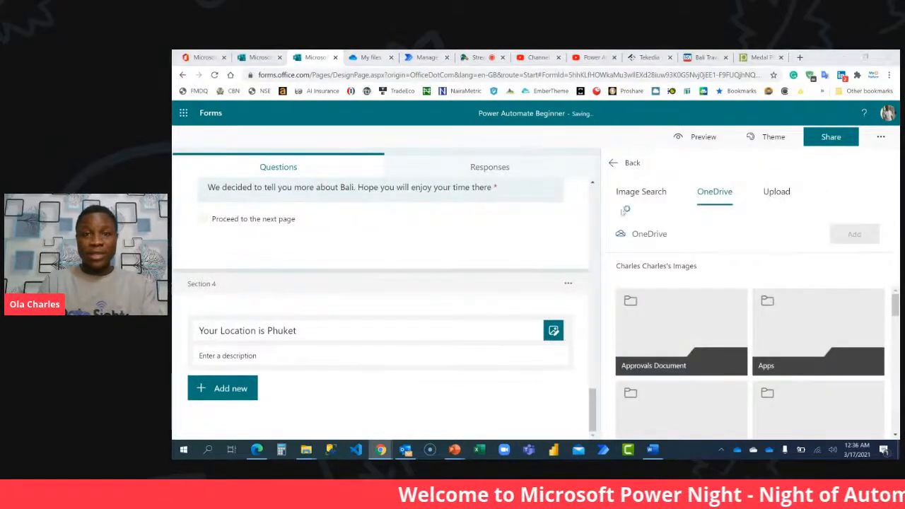
pyautogui.doubleClick(340, 138)
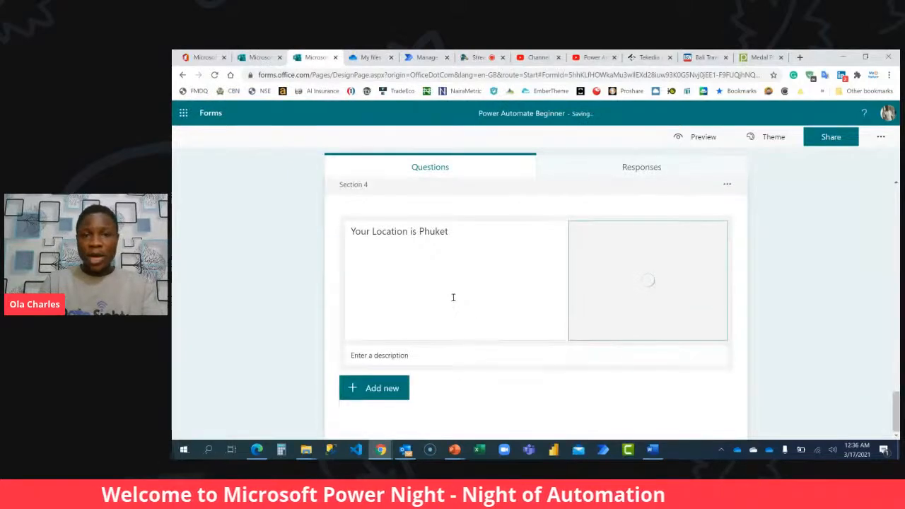
# Copy the two paragraphs under the Phuket heading in the Word document and paste them as section 4's description in the form.
pyautogui.click(652, 449)
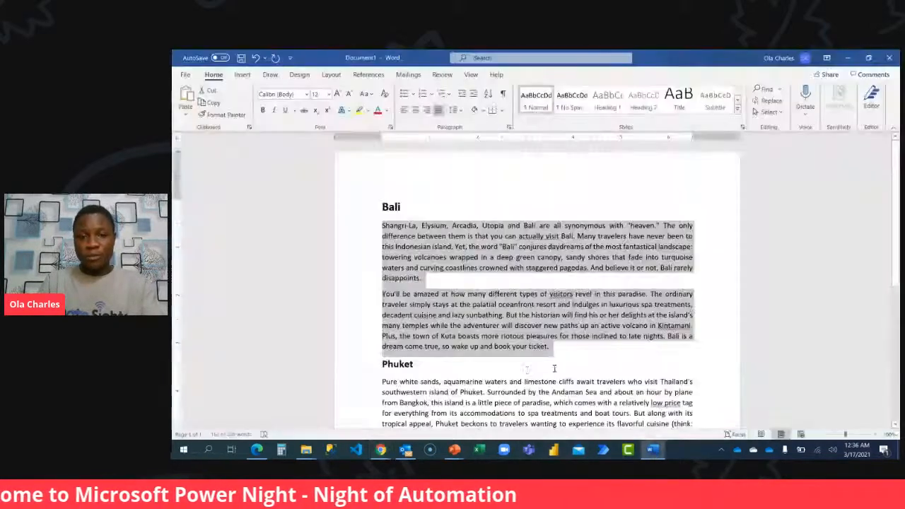
pyautogui.scroll(-2, 565, 373)
pyautogui.moveTo(449, 373); pyautogui.dragTo(387, 269)
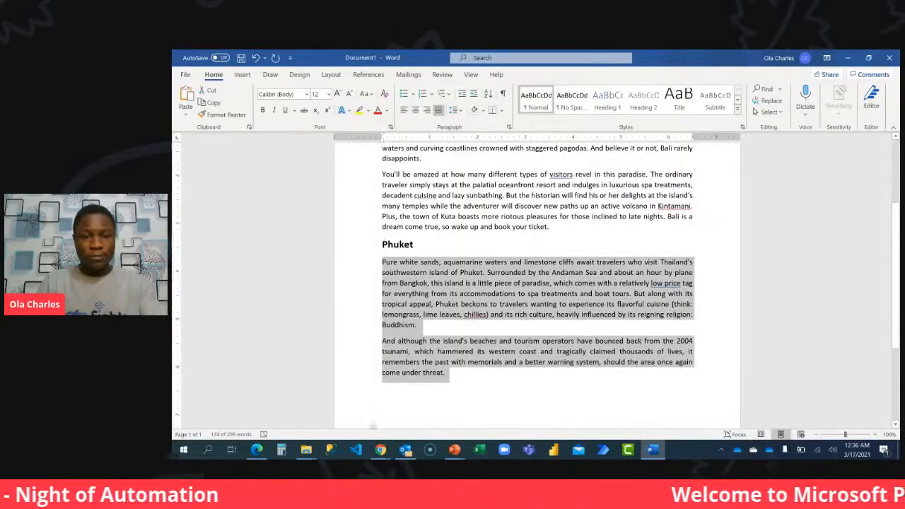
pyautogui.moveTo(380, 453)
pyautogui.click(332, 406)
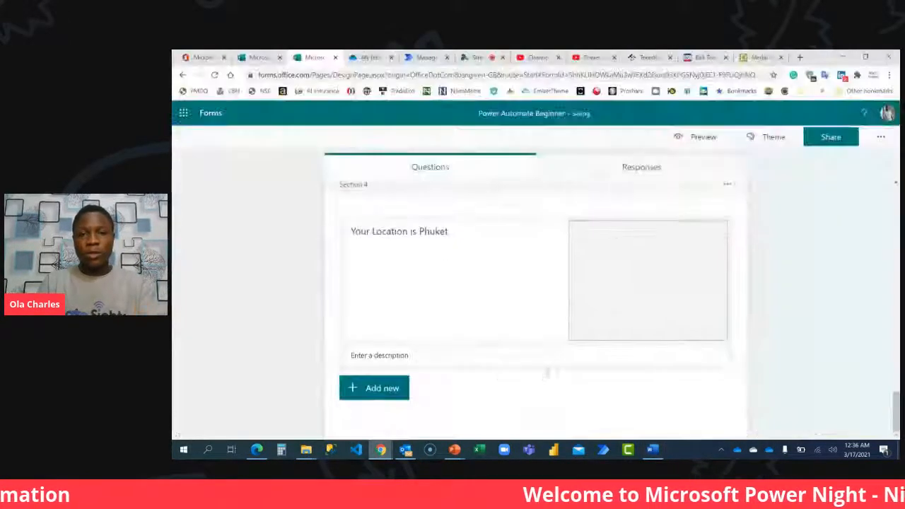
pyautogui.click(446, 358)
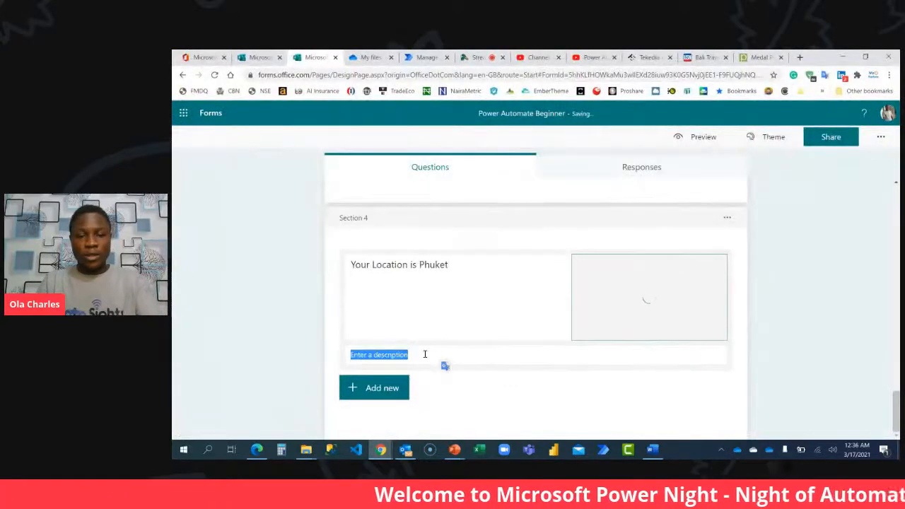
pyautogui.hotkey('ctrl', 'v')
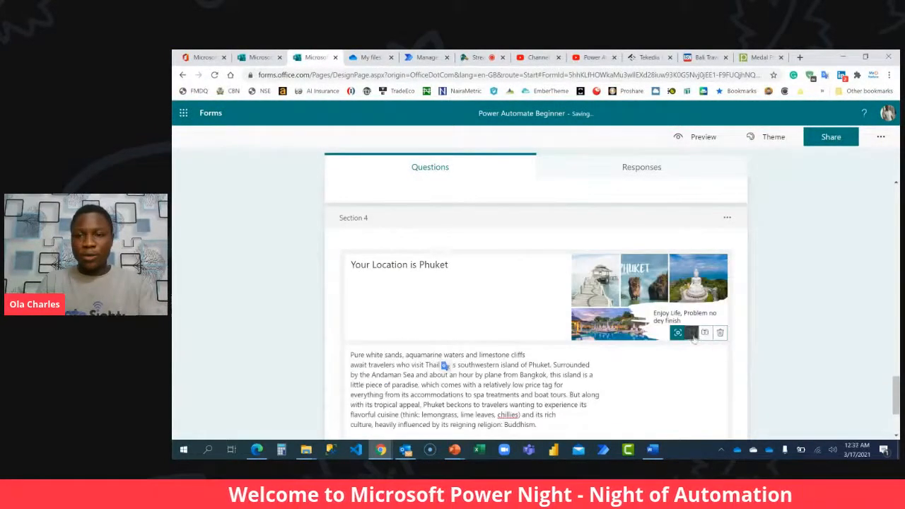
# Enlarge the Phuket image in section 4's header to span the section's full width.
pyautogui.click(693, 331)
pyautogui.scroll(-3, 669, 323)
pyautogui.scroll(-3, 669, 323)
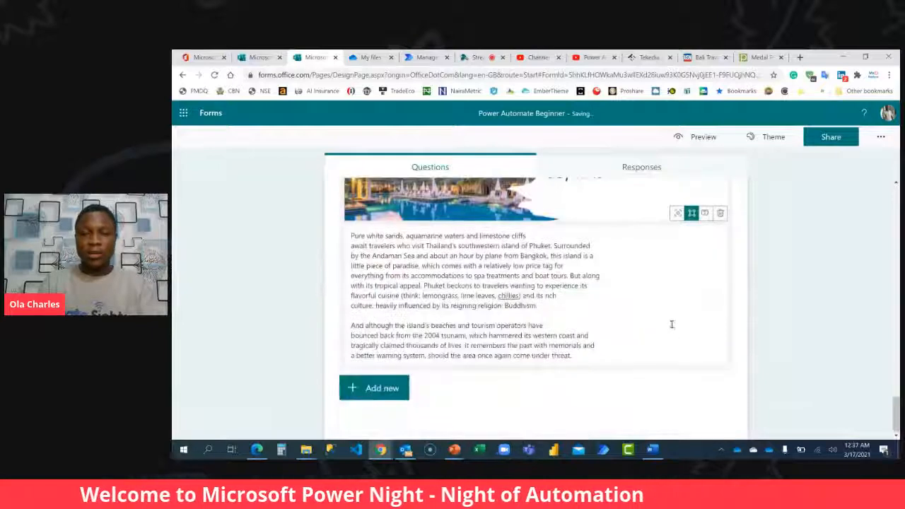
# Add a choice question to section 4 with "proceed to the next page" as its only answer option.
pyautogui.click(374, 385)
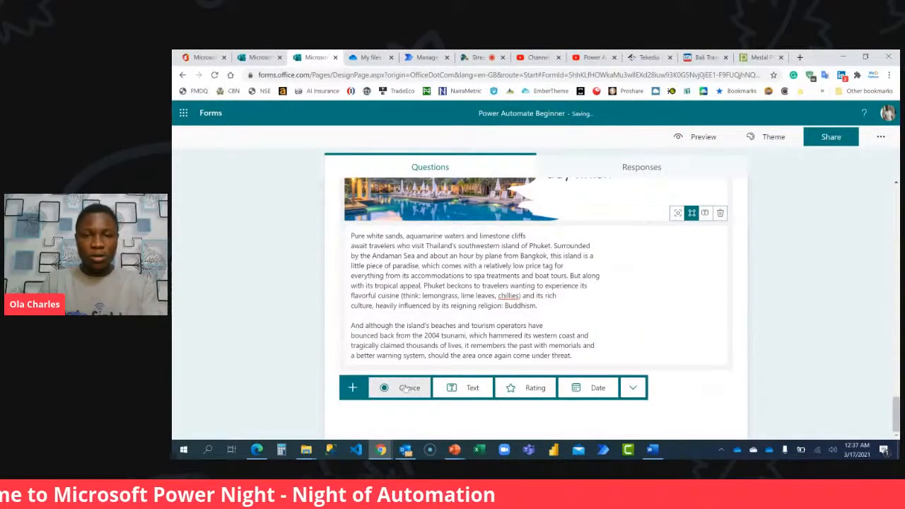
pyautogui.click(400, 389)
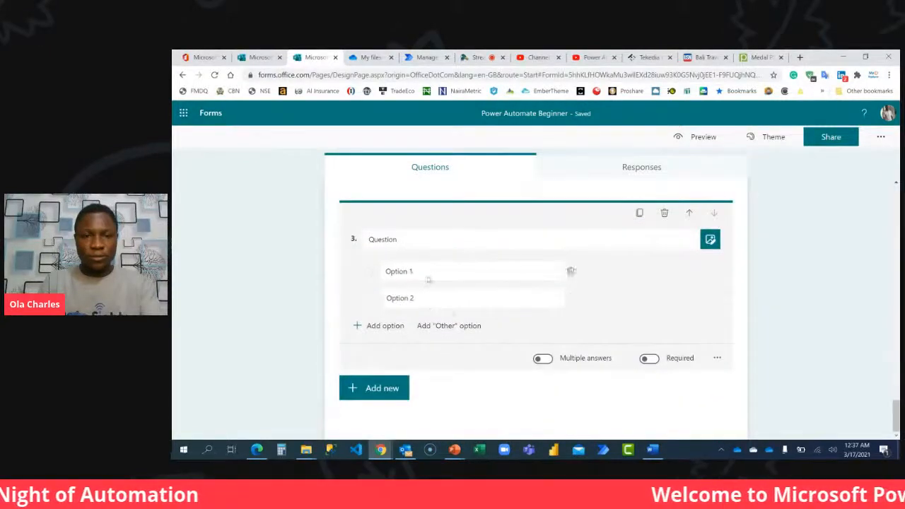
pyautogui.click(571, 298)
pyautogui.click(429, 267)
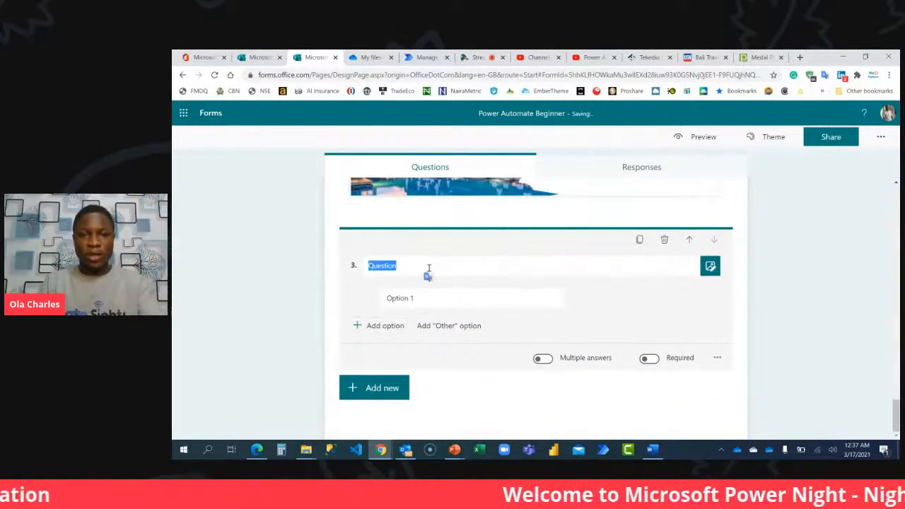
pyautogui.click(430, 293)
pyautogui.write('p')
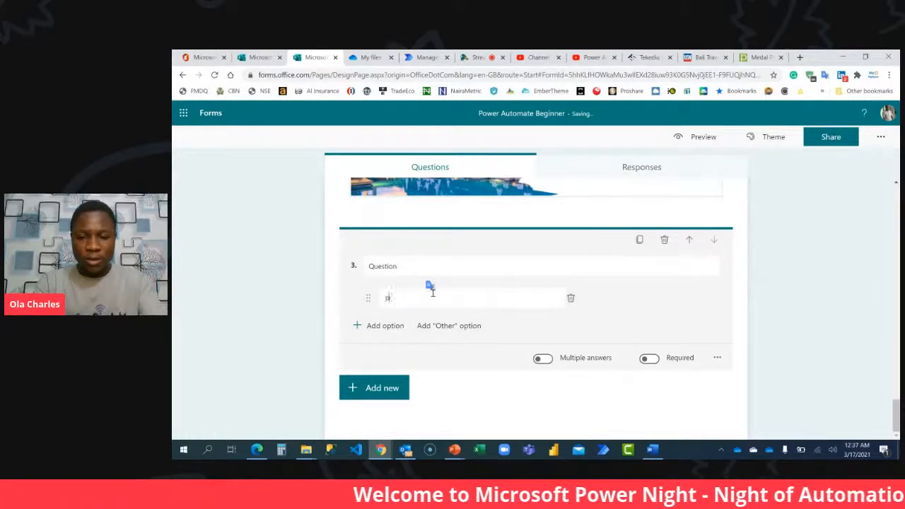
pyautogui.write('roceed to the next pag')
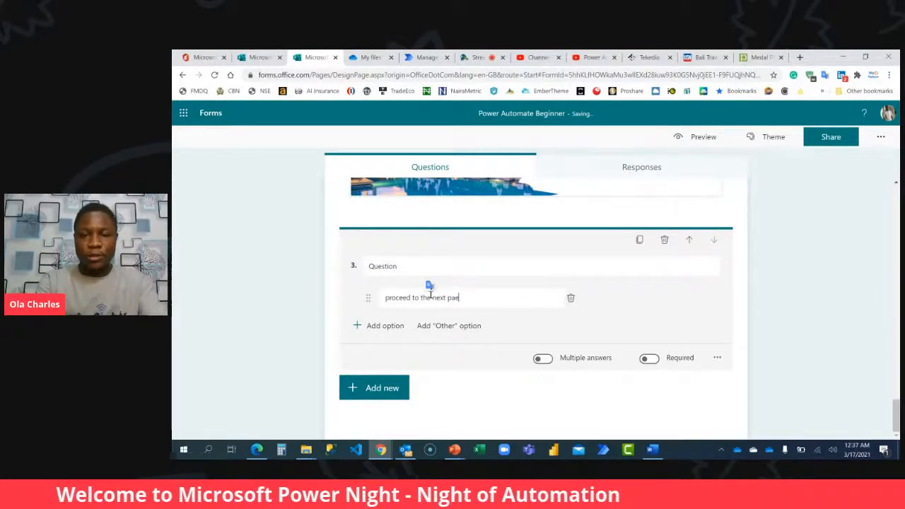
pyautogui.write('e')
# Reuse question 2's wording for question 3 as "We decided to tell you more about Phuket. Hope you will enjoy your time there" and make it required.
pyautogui.scroll(5, 445, 233)
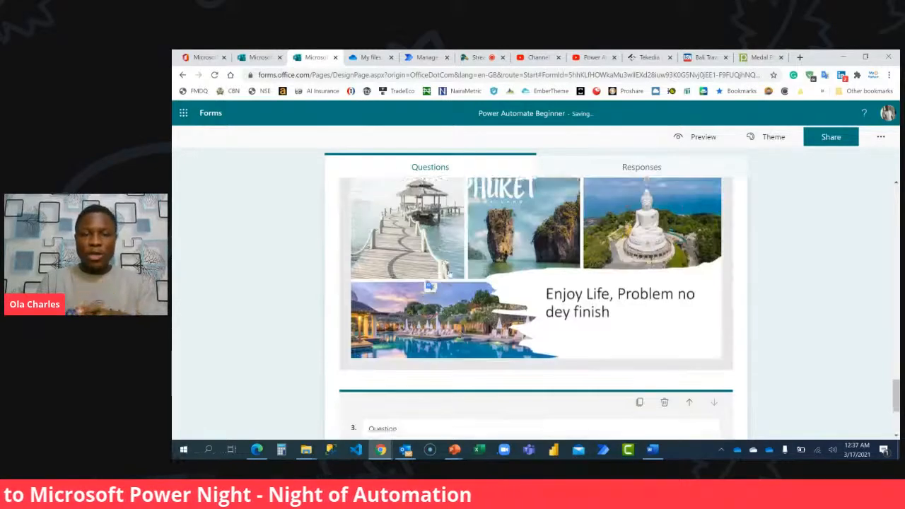
pyautogui.scroll(3, 454, 184)
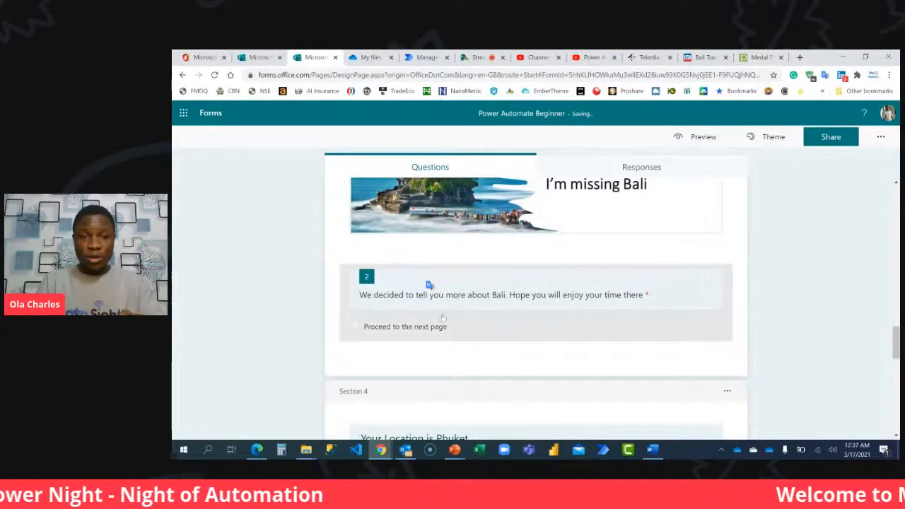
pyautogui.click(454, 300)
pyautogui.hotkey('ctrl', 'c')
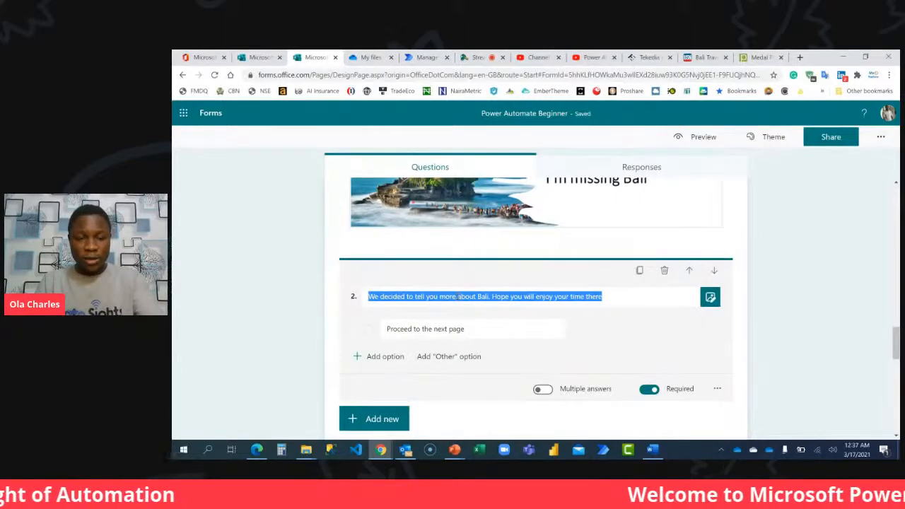
pyautogui.scroll(-10, 509, 374)
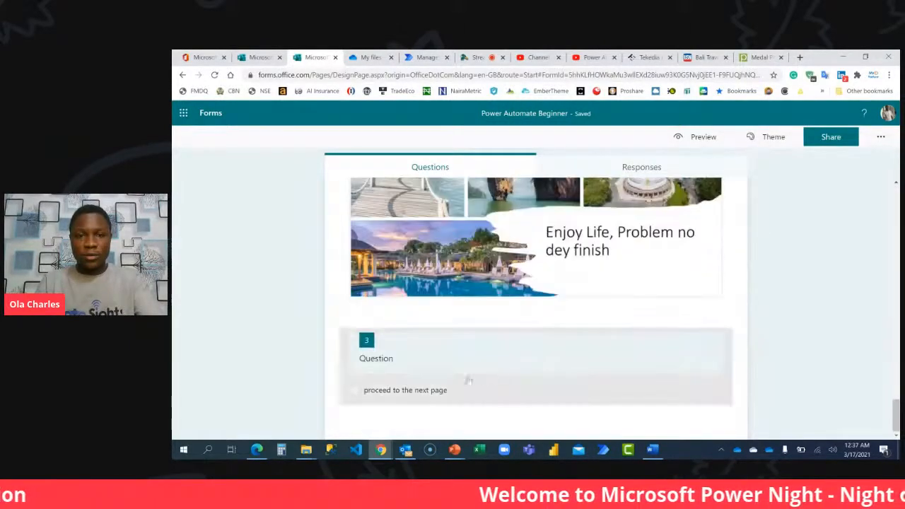
pyautogui.click(435, 356)
pyautogui.hotkey('ctrl', 'v')
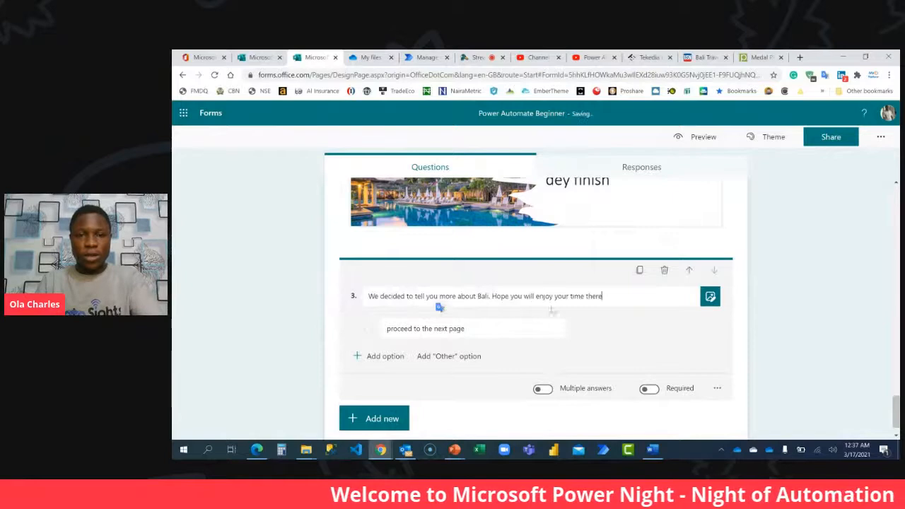
pyautogui.doubleClick(484, 296)
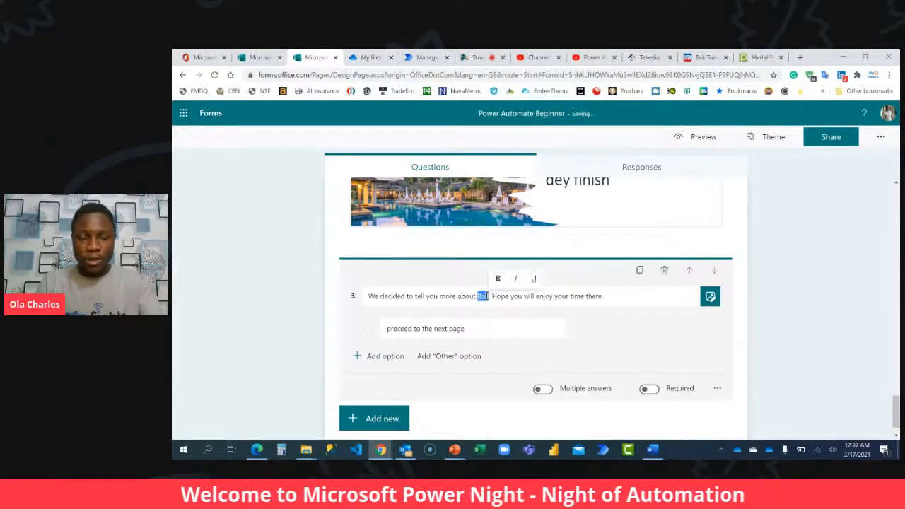
pyautogui.write('Phuket')
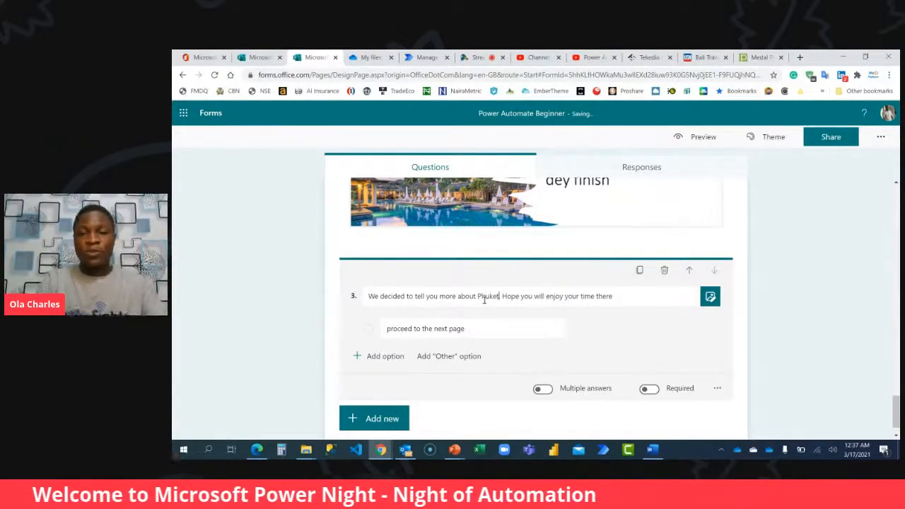
pyautogui.click(657, 393)
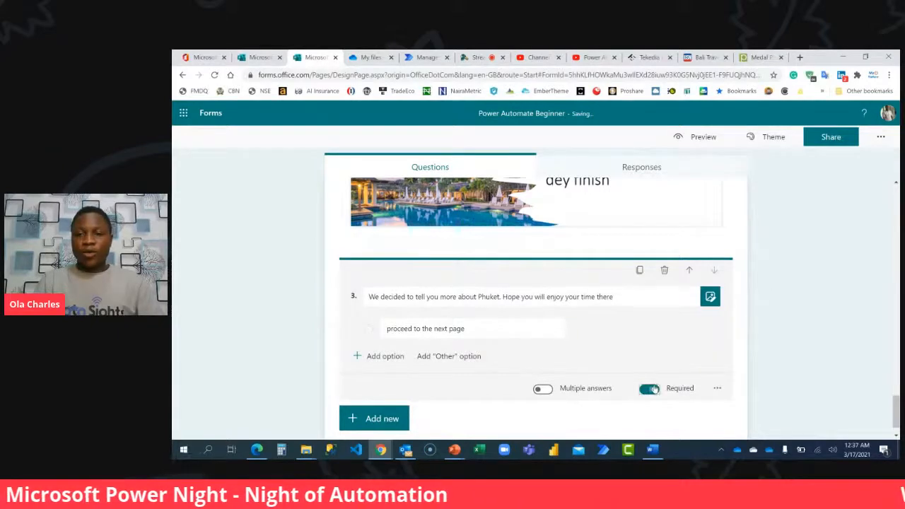
# Open the branching settings for question 1, "Where would you like to go for a vacation this year?".
pyautogui.scroll(3, 643, 349)
pyautogui.scroll(10, 643, 349)
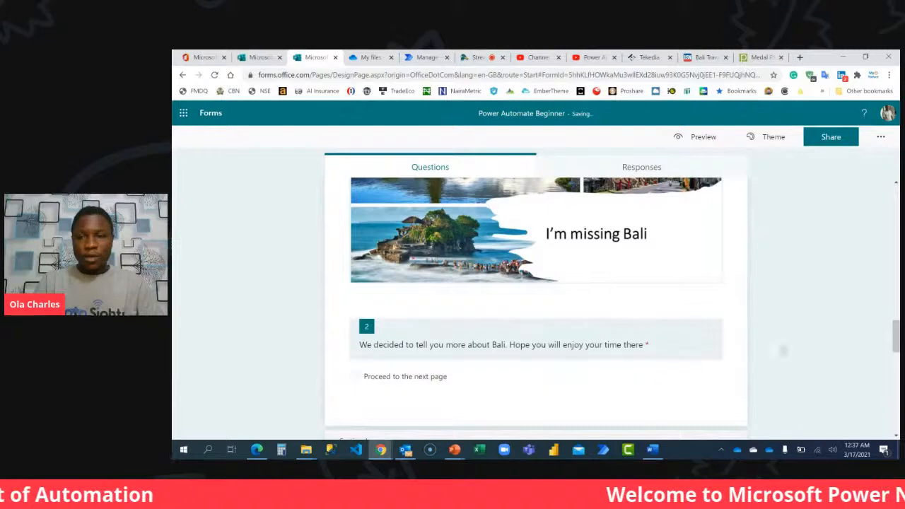
pyautogui.scroll(10, 793, 343)
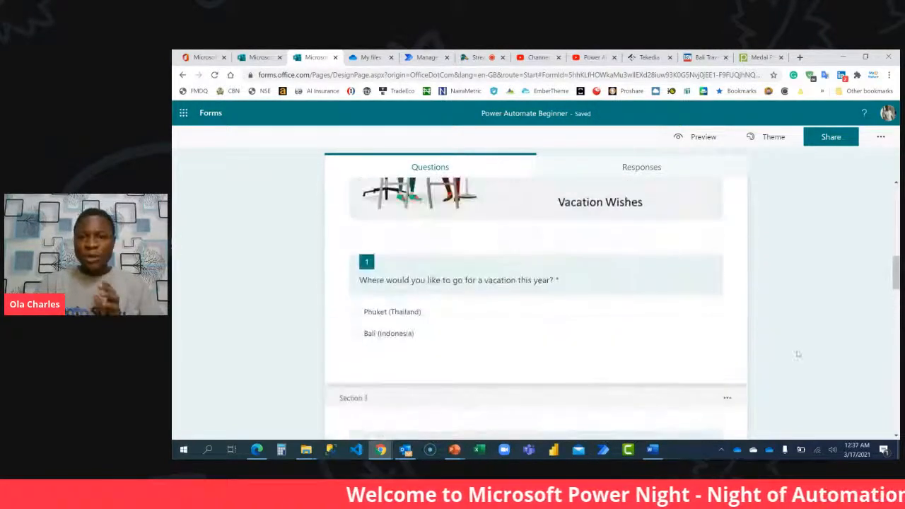
pyautogui.click(565, 349)
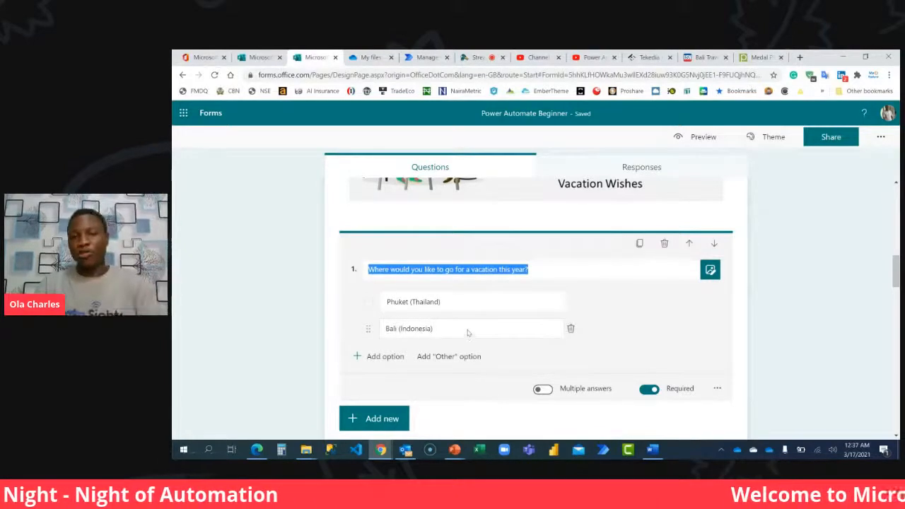
pyautogui.click(716, 388)
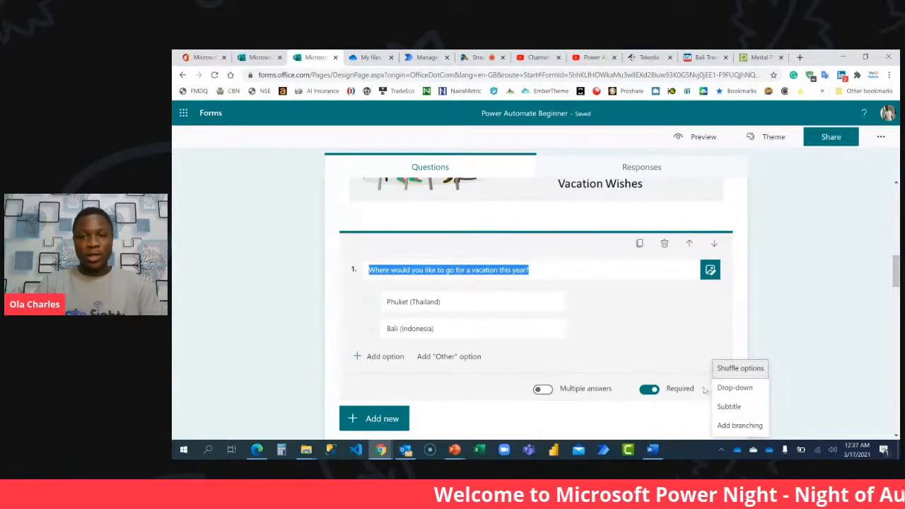
pyautogui.click(705, 389)
pyautogui.click(715, 388)
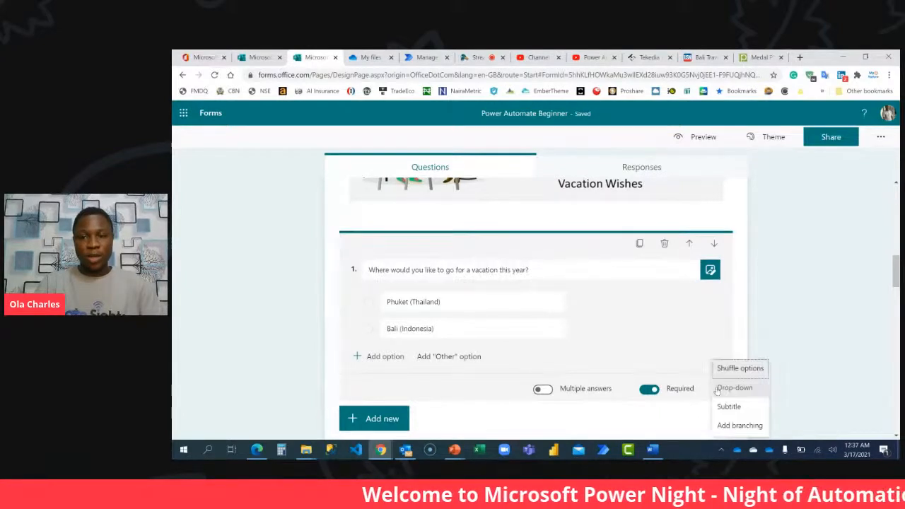
pyautogui.click(739, 426)
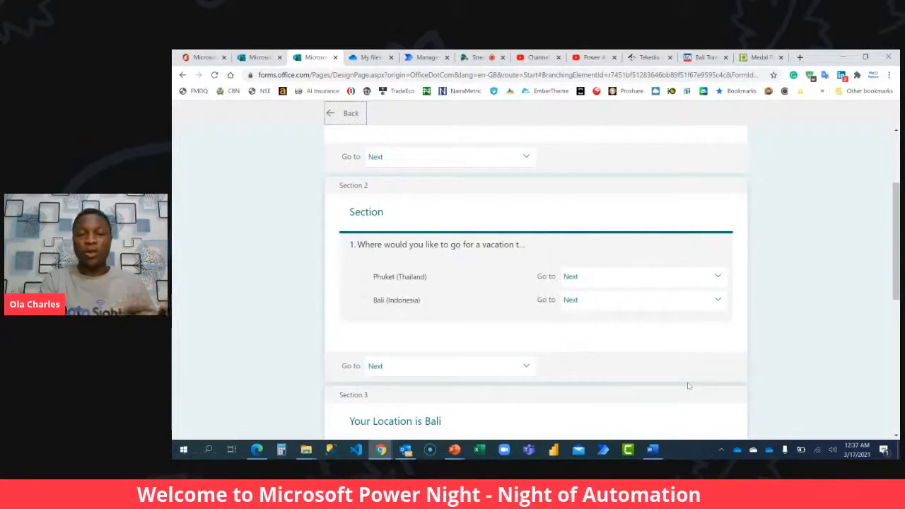
# Branch question 1's Phuket (Thailand) answer to section 4, "Your Location is Phuket", and Bali (Indonesia) to section 3, "Your Location is Bali".
pyautogui.scroll(-2, 720, 335)
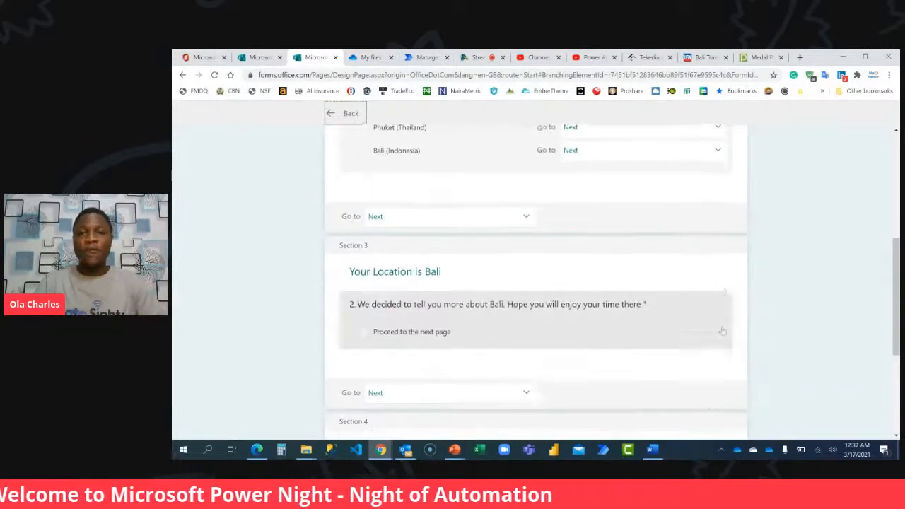
pyautogui.scroll(1, 652, 298)
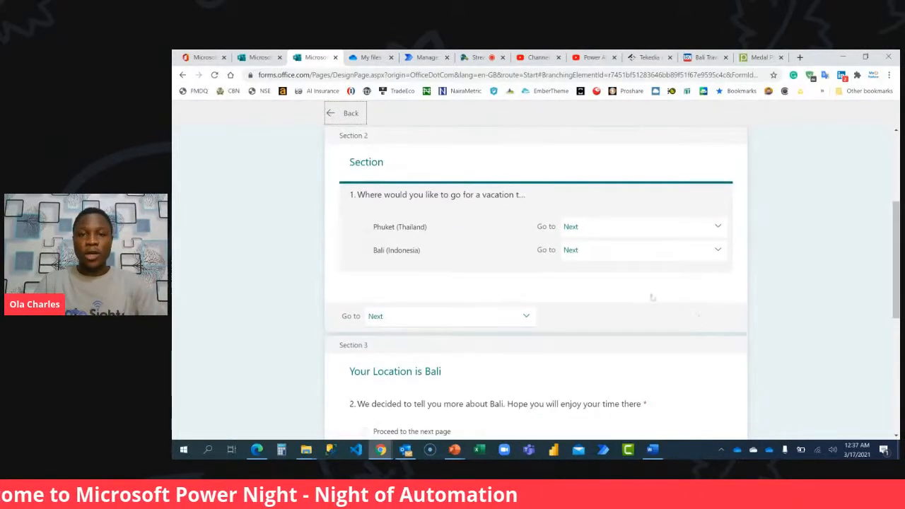
pyautogui.click(664, 232)
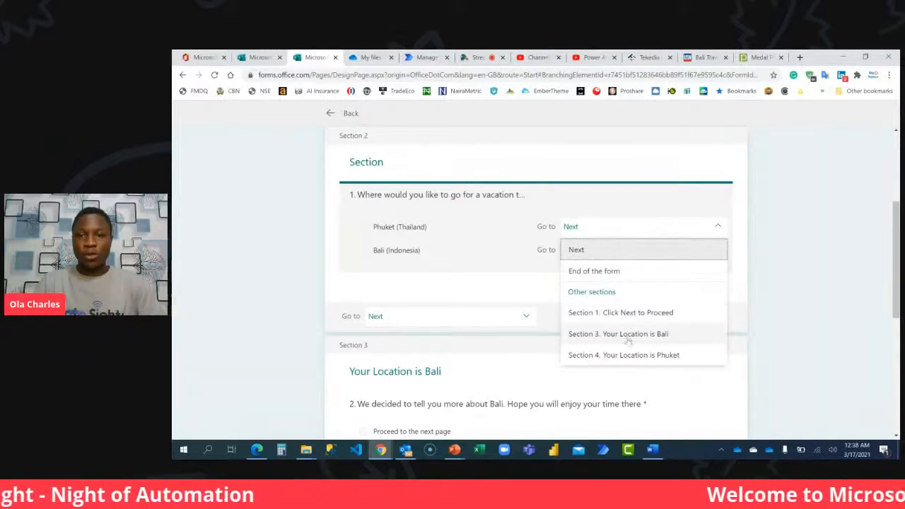
pyautogui.click(654, 355)
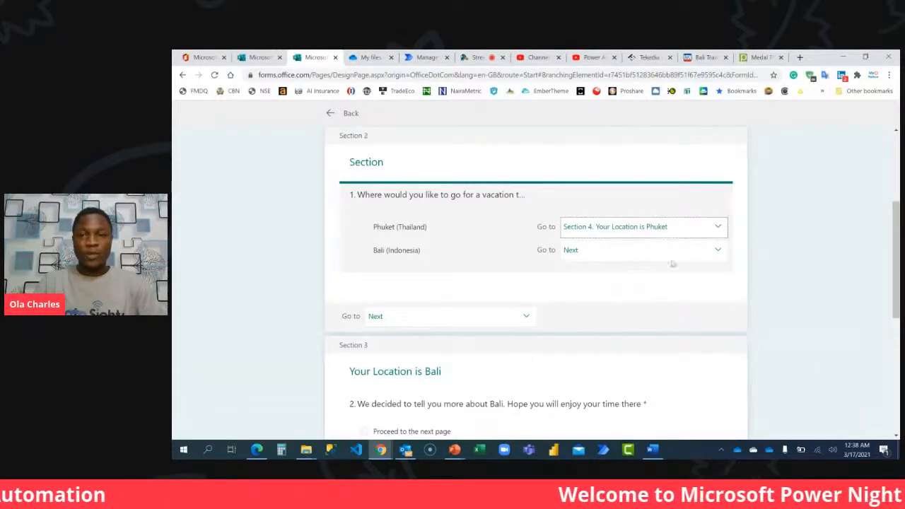
pyautogui.click(675, 250)
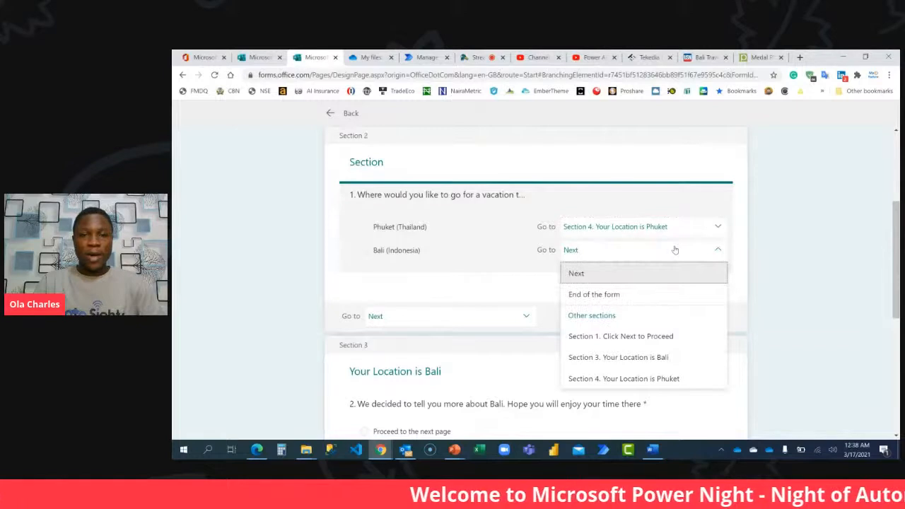
pyautogui.click(653, 356)
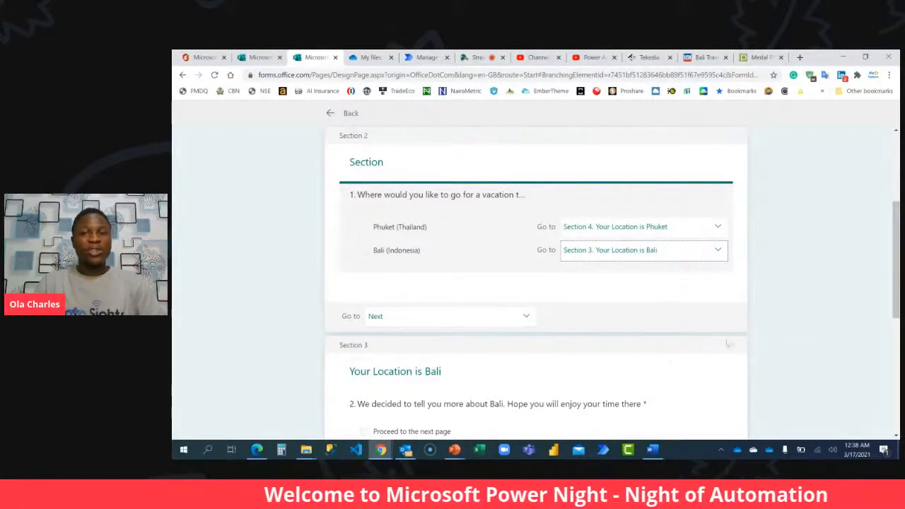
pyautogui.scroll(-5, 827, 332)
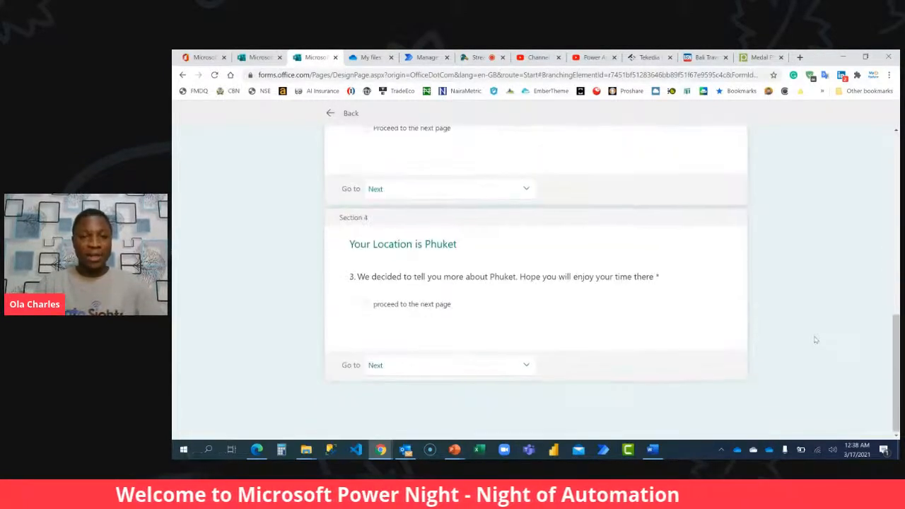
# Return from the branching settings to the form and add a new section after question 3.
pyautogui.scroll(8, 815, 340)
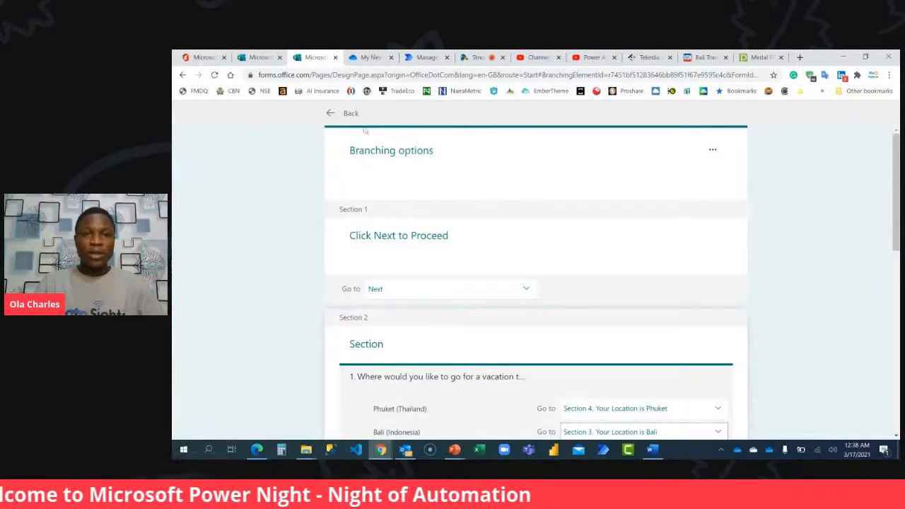
pyautogui.click(333, 113)
pyautogui.scroll(-10, 438, 270)
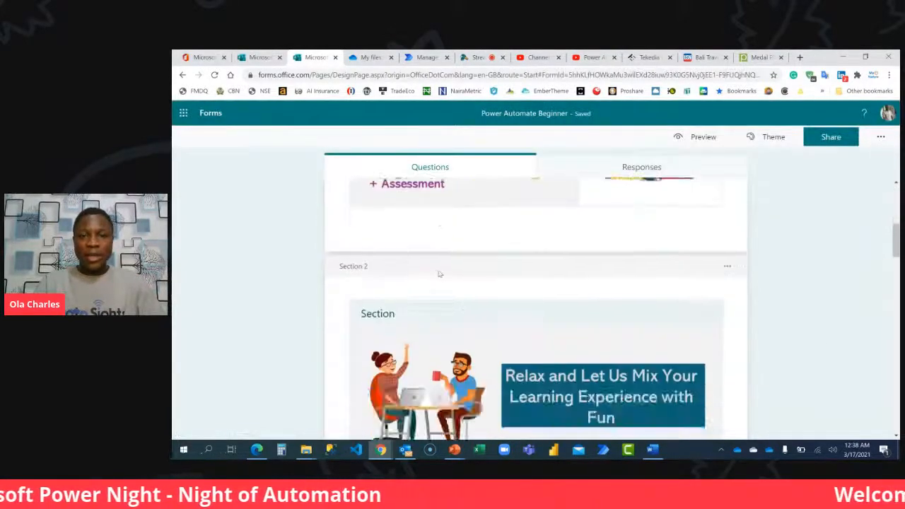
pyautogui.scroll(-5, 437, 274)
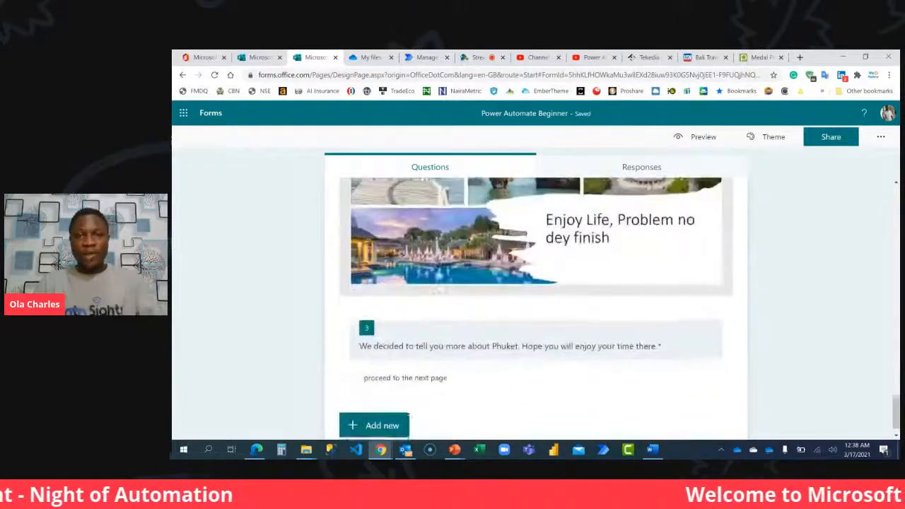
pyautogui.click(383, 413)
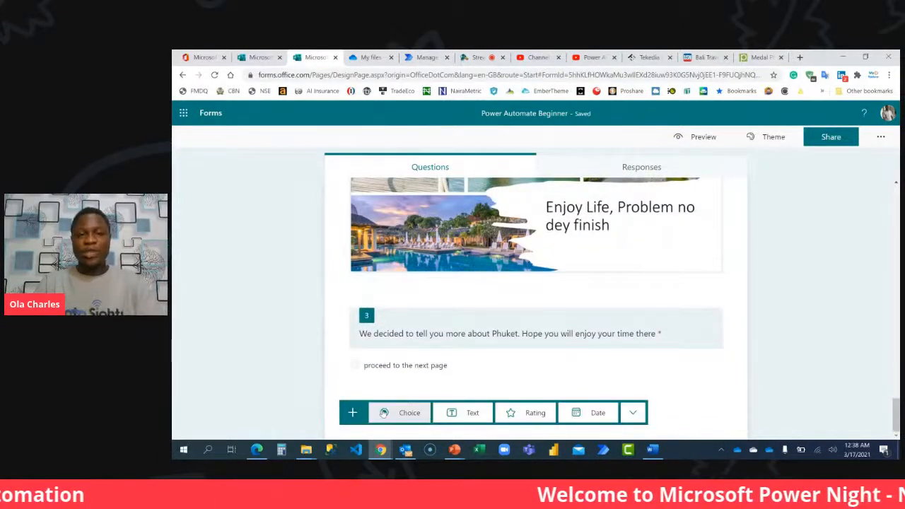
pyautogui.click(632, 413)
pyautogui.click(664, 425)
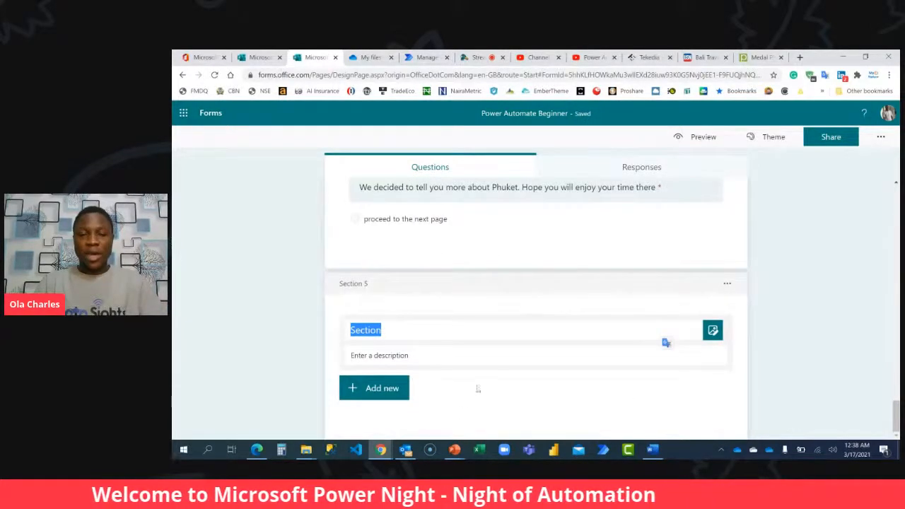
# Switch to the PowerPoint deck to check the prepared banner slides, and return to the form in Chrome.
pyautogui.click(454, 449)
pyautogui.click(346, 406)
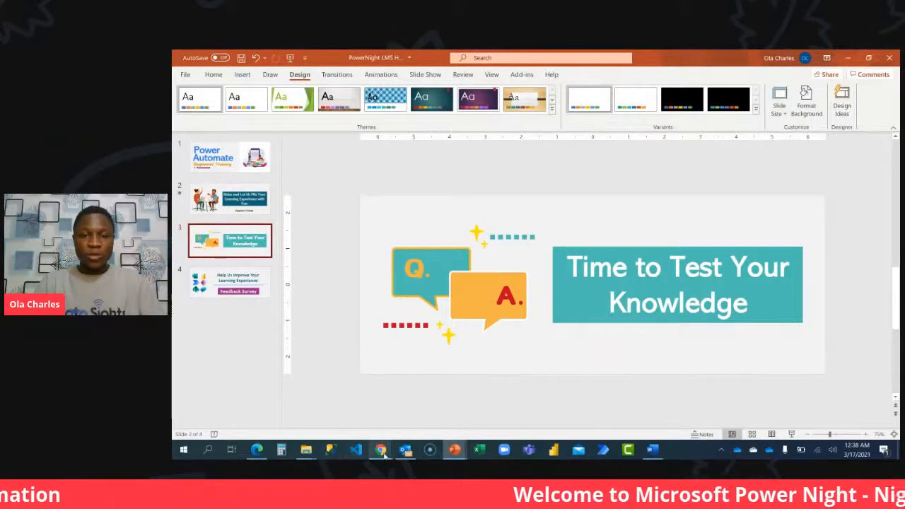
pyautogui.moveTo(380, 449)
pyautogui.click(340, 420)
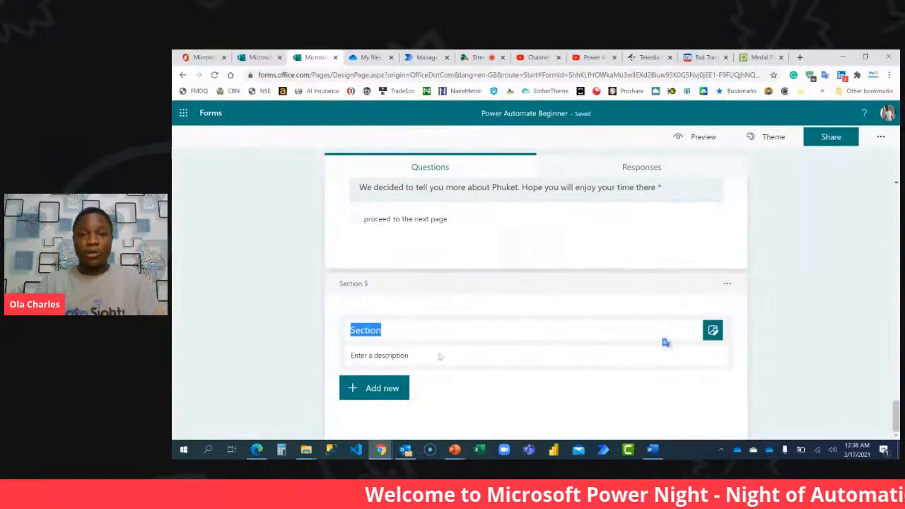
# Title section 5 "Power Automate Beginner Class -".
pyautogui.write('Power u')
pyautogui.press('BackSpace')
pyautogui.write('Automate Beginner V')
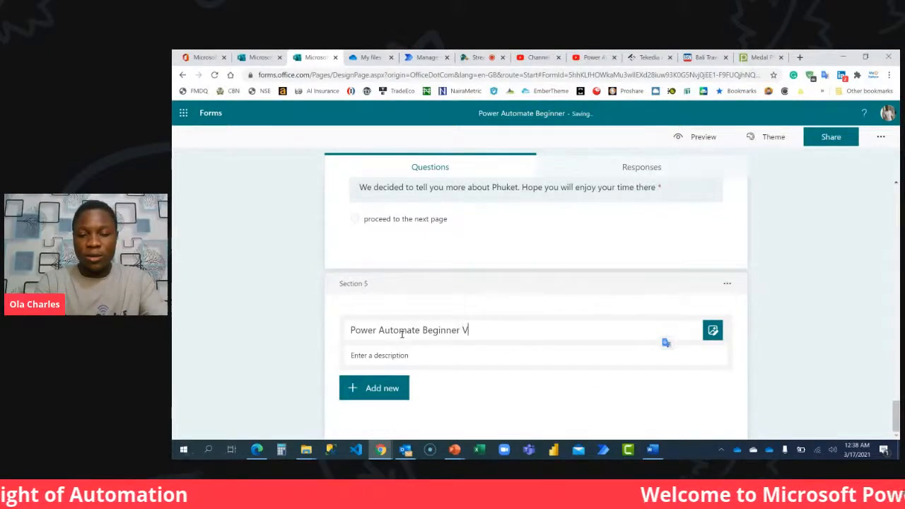
pyautogui.write('ideo')
pyautogui.hotkey('ctrl', 'shift', 'Left')
pyautogui.write('C')
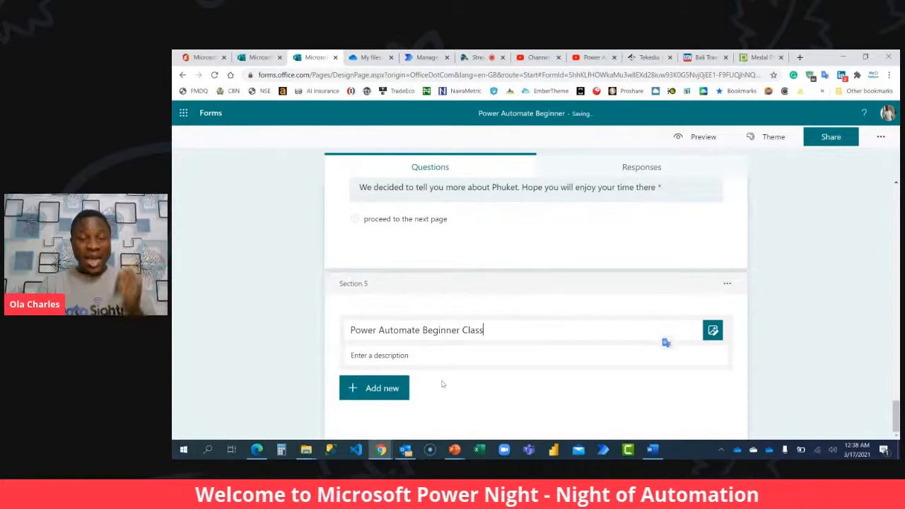
pyautogui.write('lass')
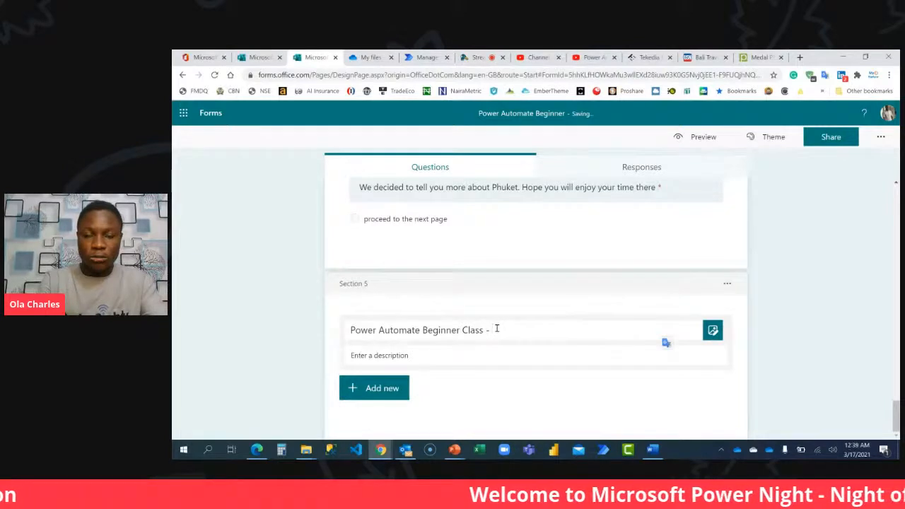
pyautogui.click(799, 339)
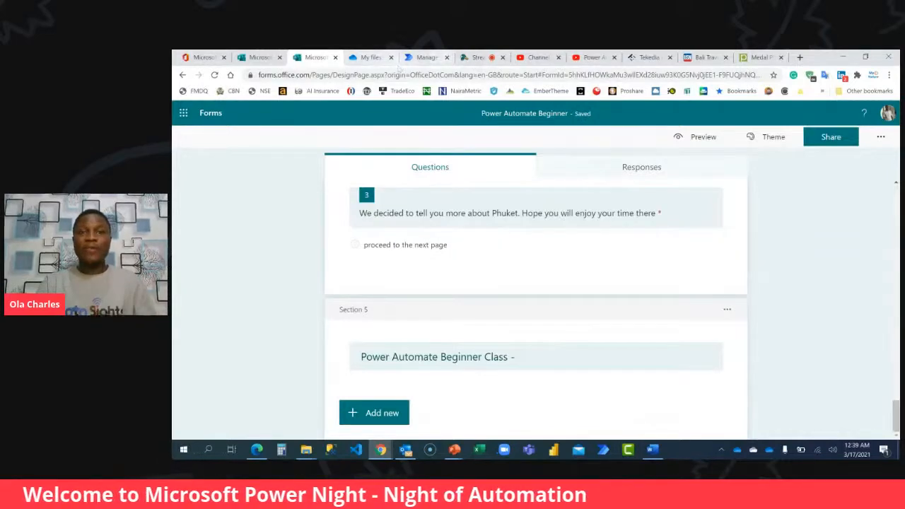
# Switch to the "Power Automate Beginner Course" playlist on YouTube.
pyautogui.click(592, 58)
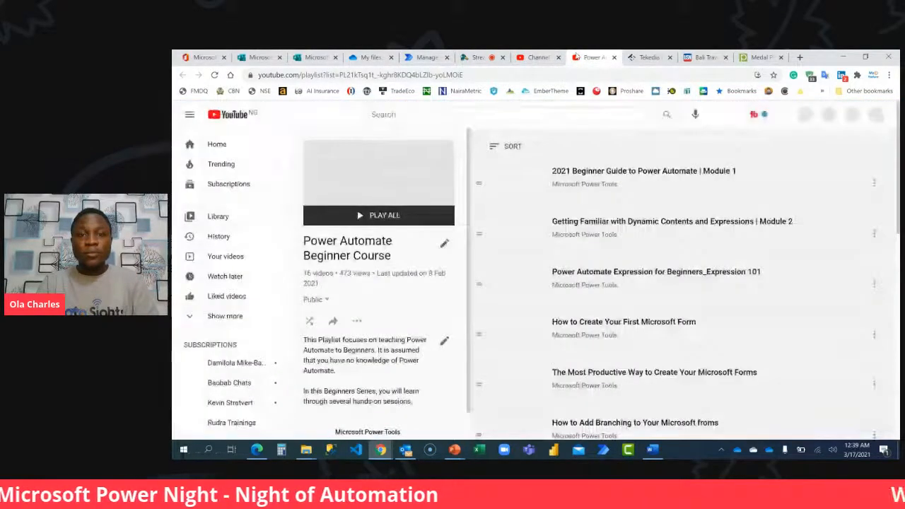
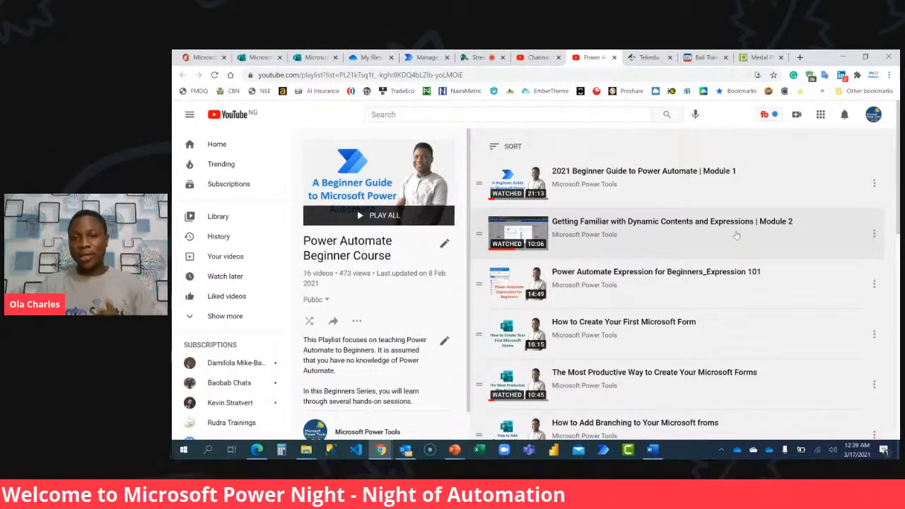
# Copy the link address of the "2021 Beginner Guide to Power Automate | Module 1" video from the playlist.
pyautogui.scroll(-2, 736, 235)
pyautogui.scroll(2, 739, 236)
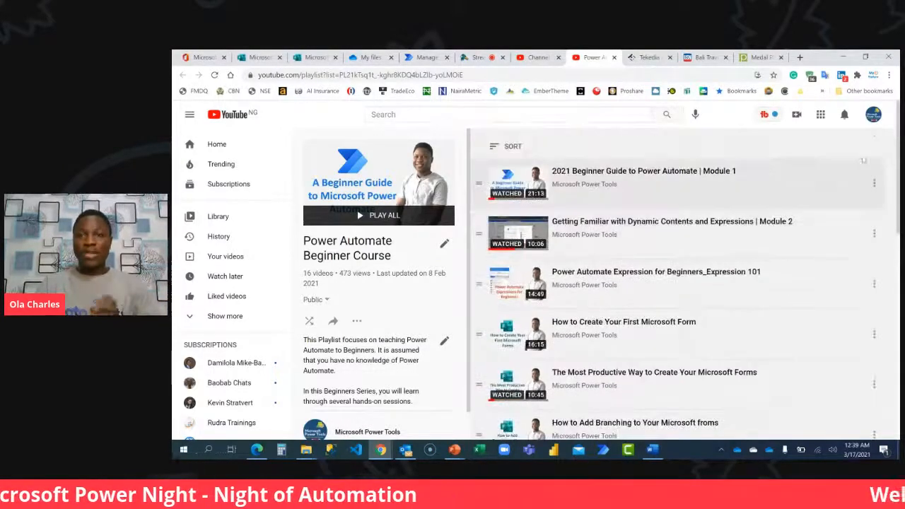
pyautogui.click(874, 183)
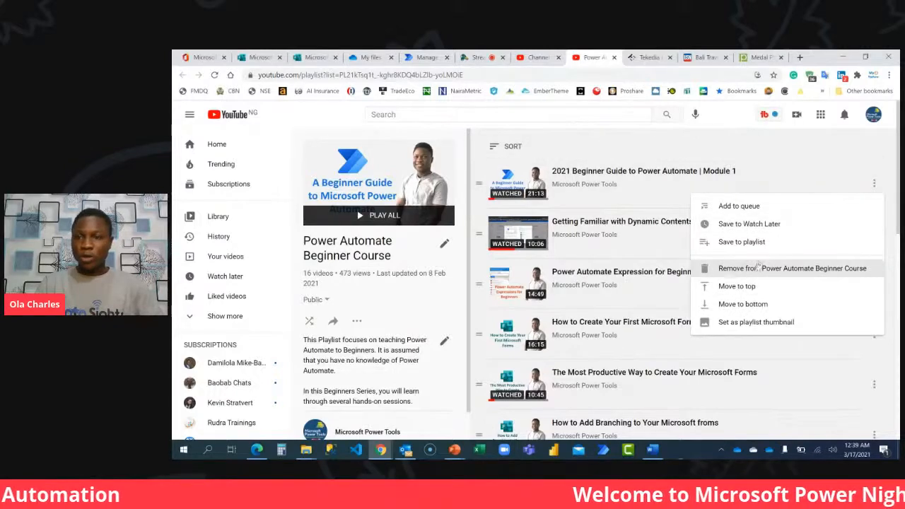
pyautogui.rightClick(521, 176)
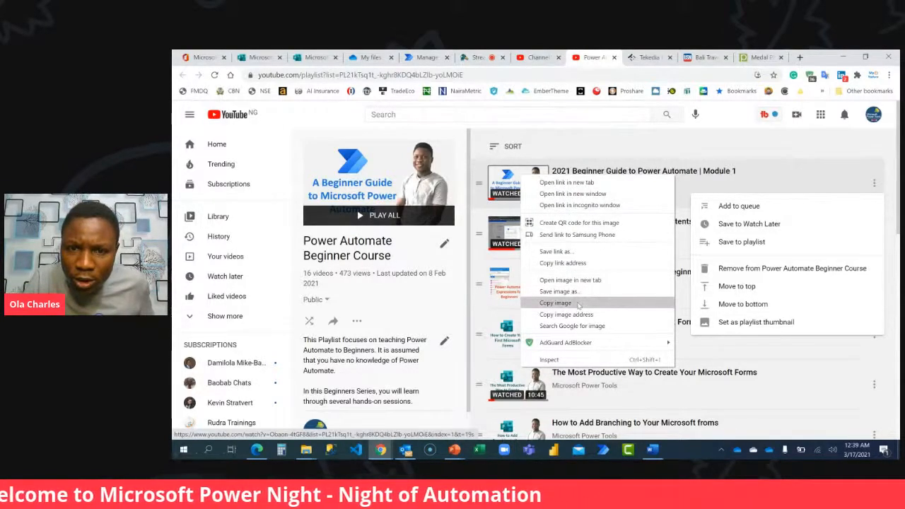
pyautogui.click(564, 263)
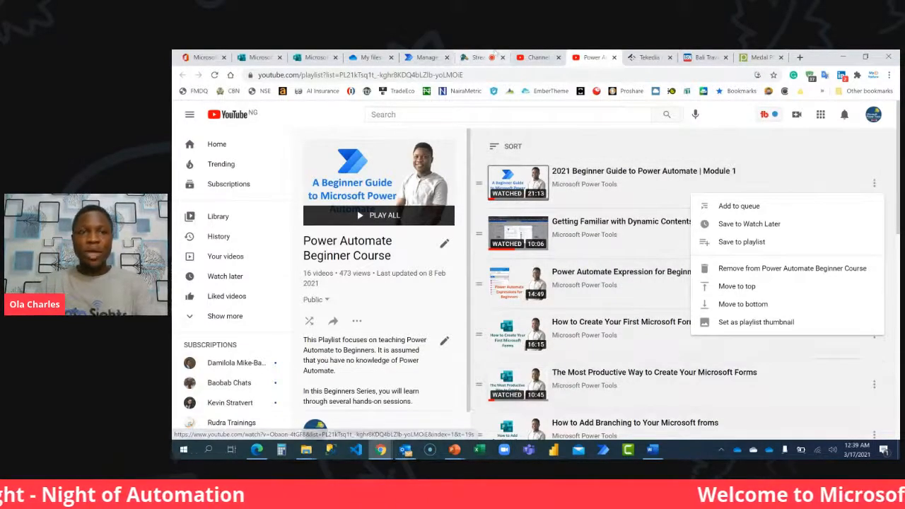
# Return to the form and insert the copied YouTube video link as media in the section 5 header.
pyautogui.click(313, 57)
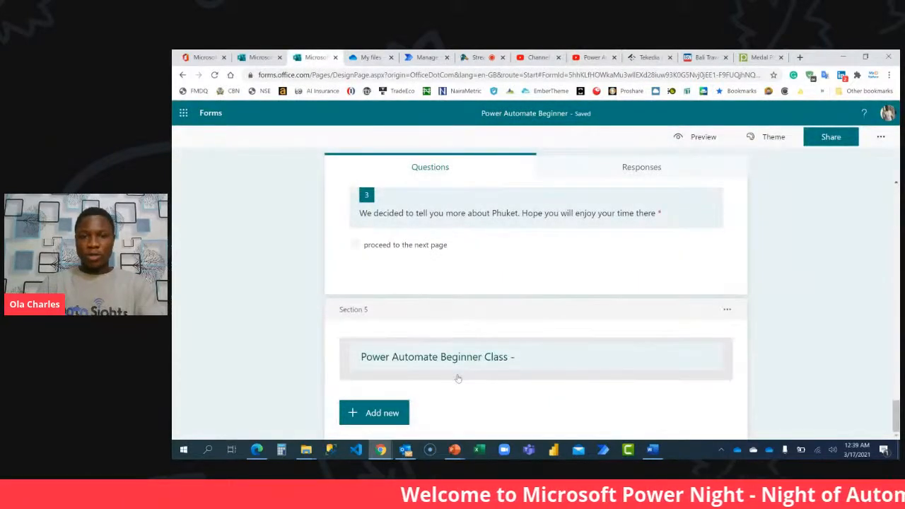
pyautogui.click(462, 370)
pyautogui.click(590, 367)
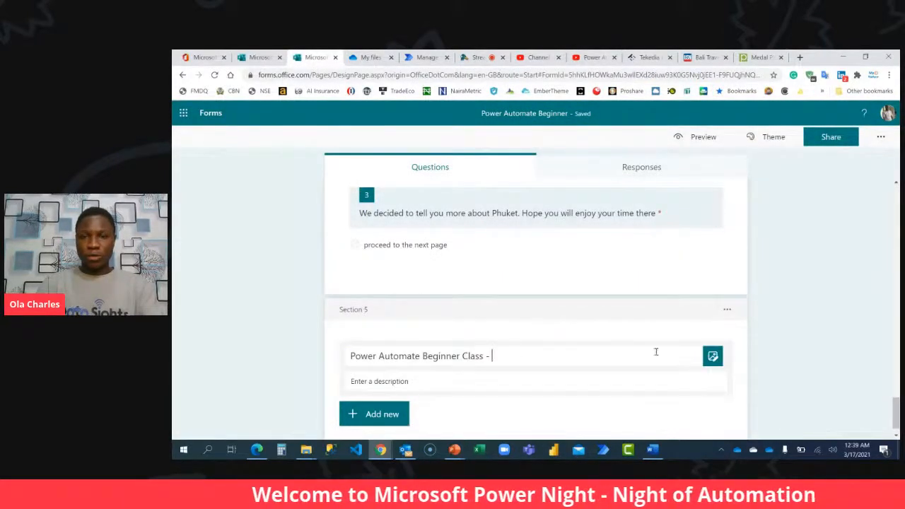
pyautogui.click(713, 356)
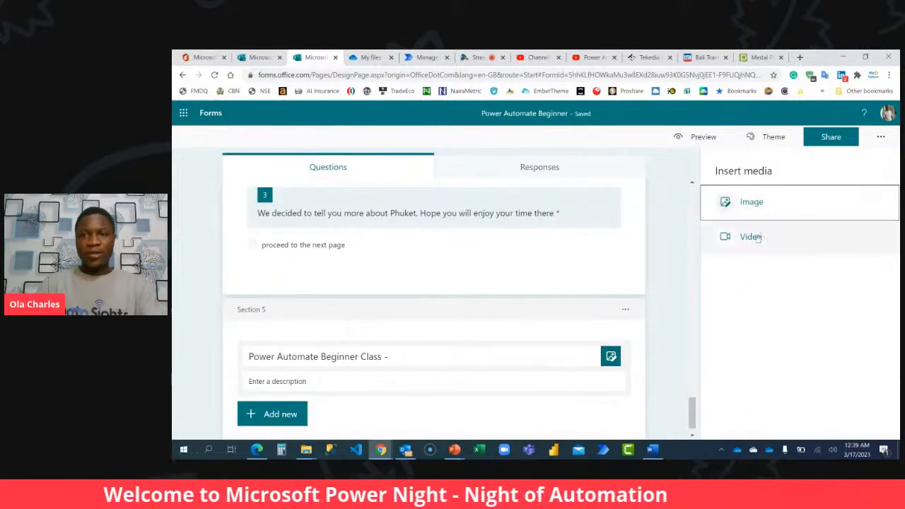
pyautogui.click(757, 237)
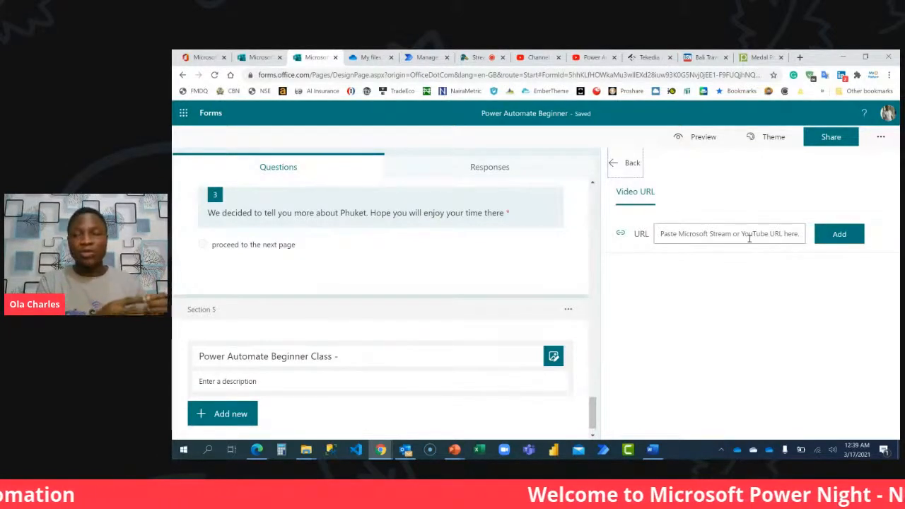
pyautogui.click(748, 239)
pyautogui.hotkey('ctrl', 'v')
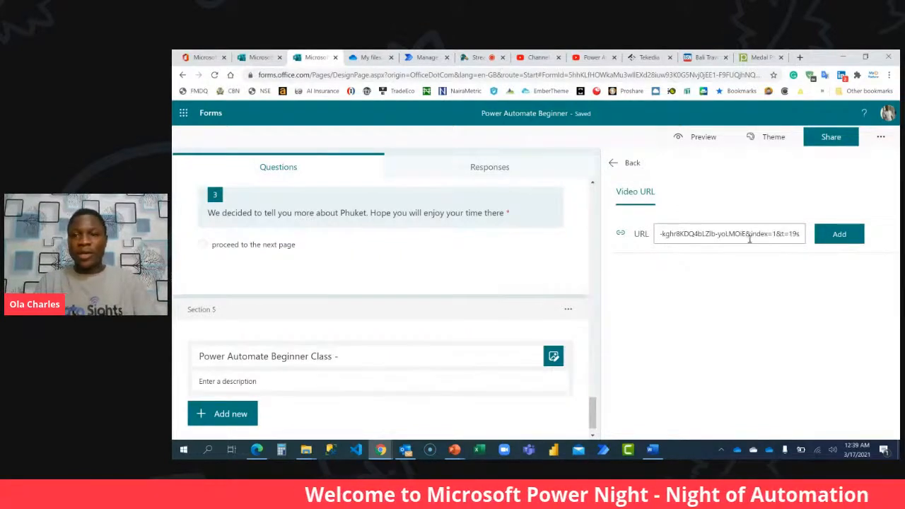
pyautogui.click(838, 233)
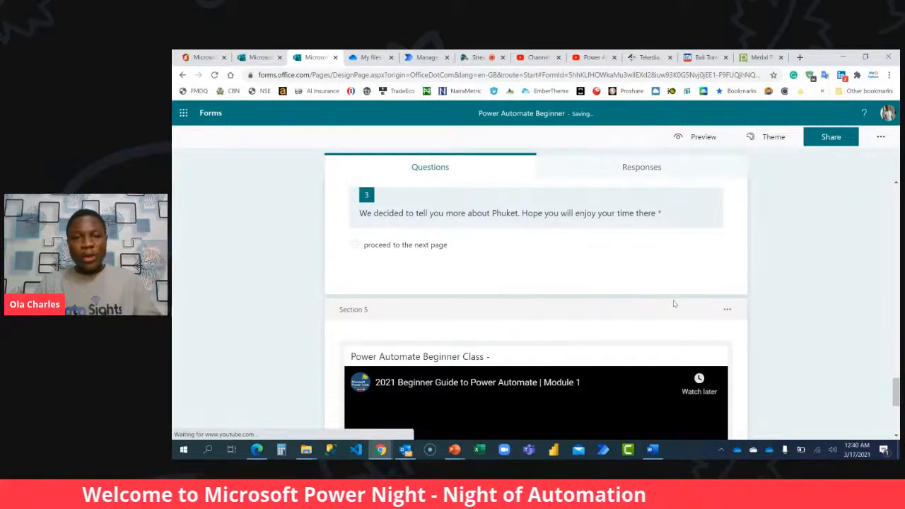
pyautogui.scroll(-2, 675, 300)
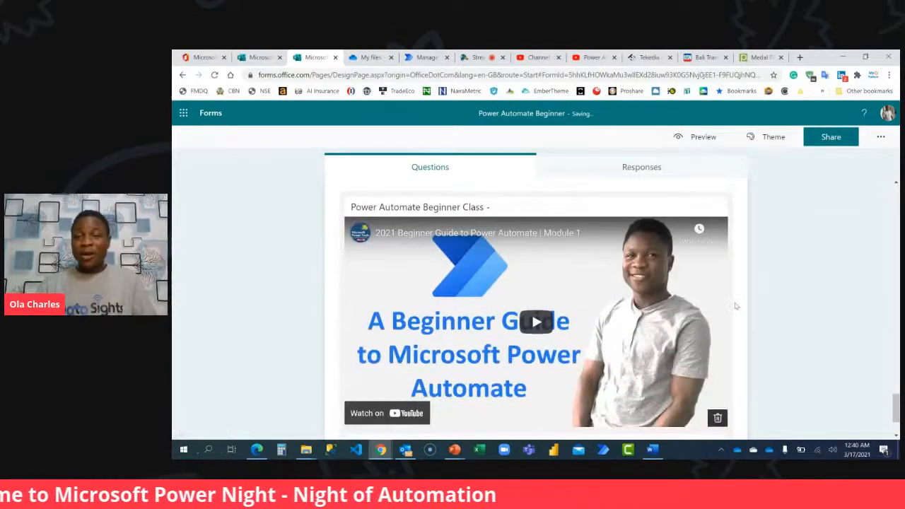
# Check the module name in the YouTube playlist and complete section 5's title as "Power Automate Beginner Class - Module 1".
pyautogui.click(581, 61)
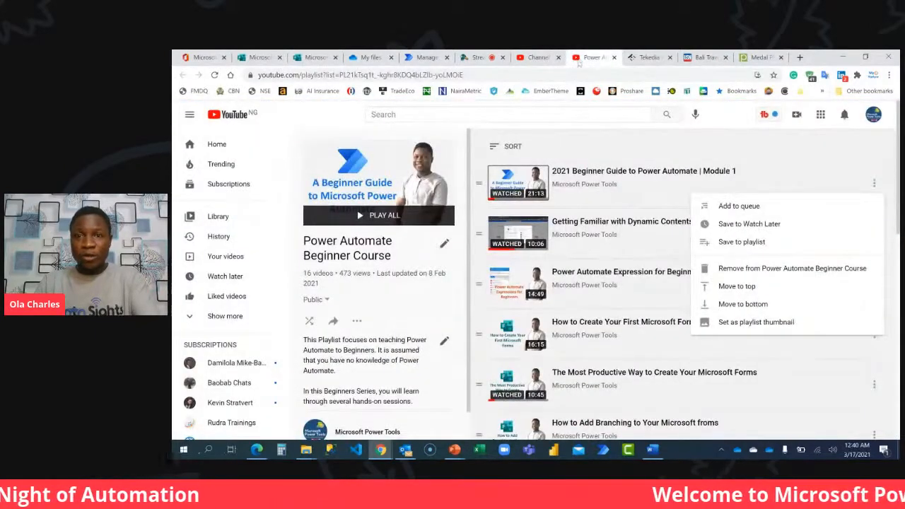
pyautogui.click(311, 59)
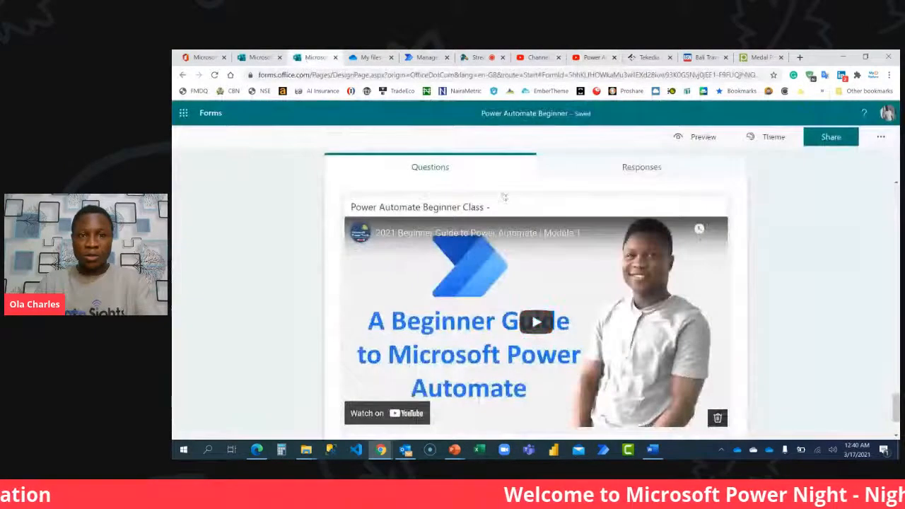
pyautogui.click(505, 208)
pyautogui.write('Module 1')
pyautogui.click(805, 257)
pyautogui.scroll(-2, 805, 256)
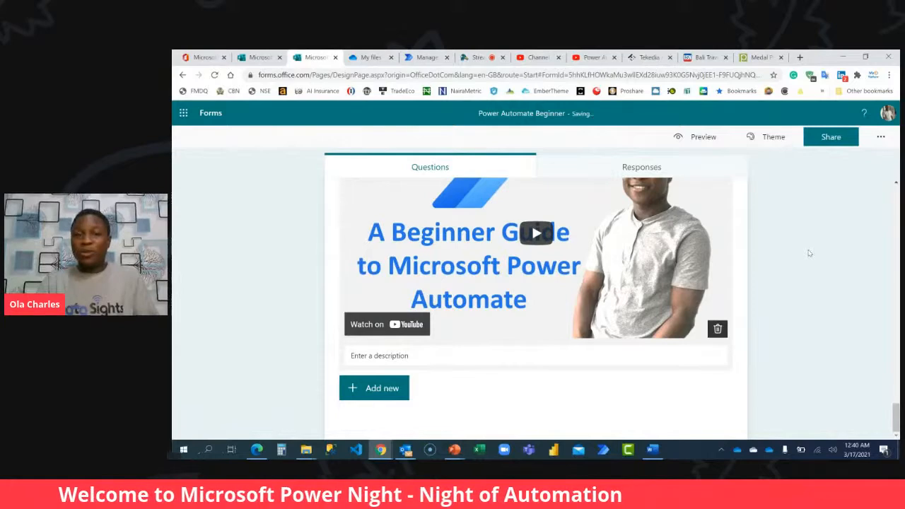
pyautogui.scroll(2, 809, 253)
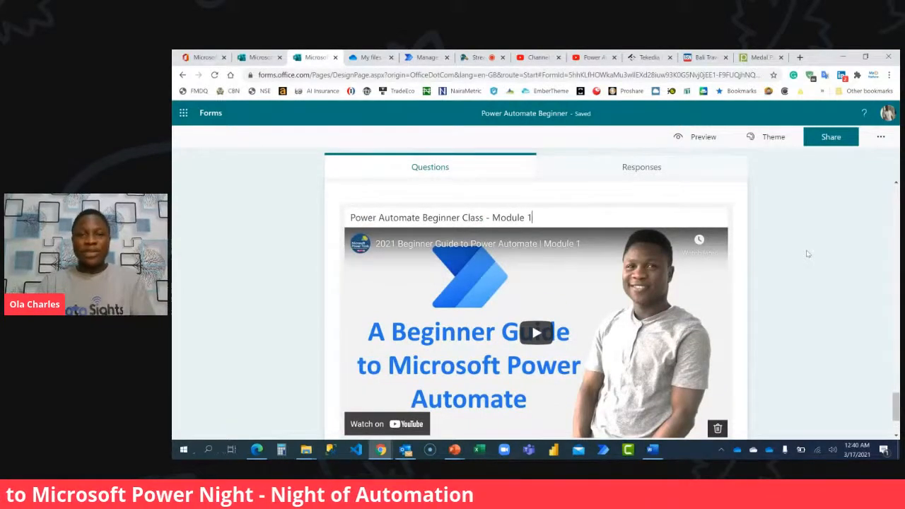
# Add a required choice question below the video with "Mark Completed" as its only option.
pyautogui.scroll(-2, 808, 253)
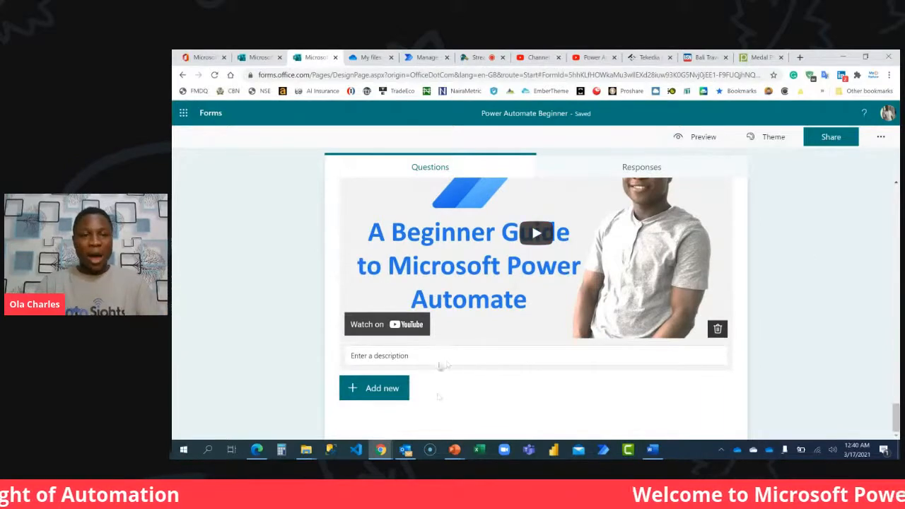
pyautogui.click(395, 387)
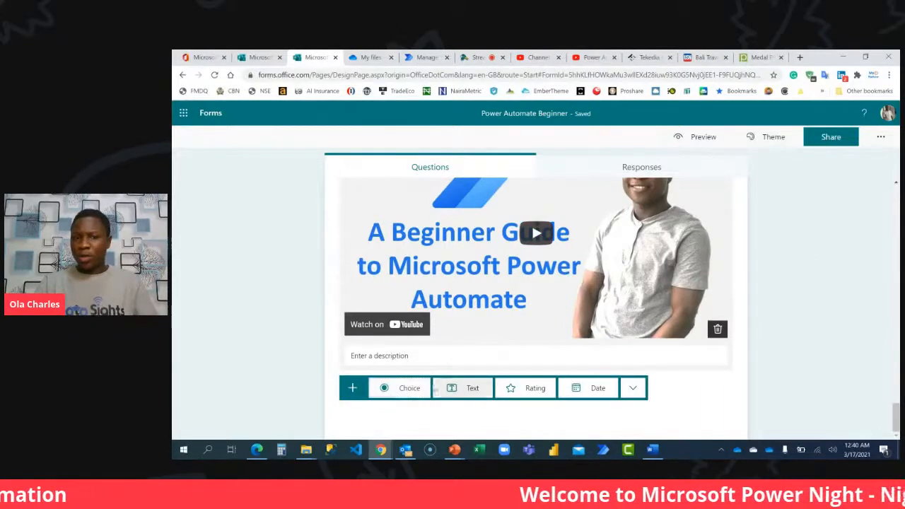
pyautogui.click(409, 391)
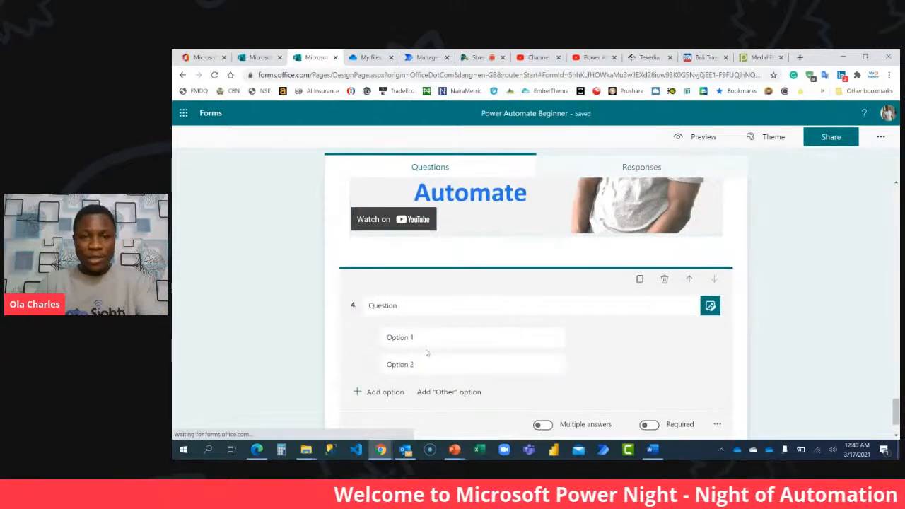
pyautogui.click(569, 363)
pyautogui.click(466, 338)
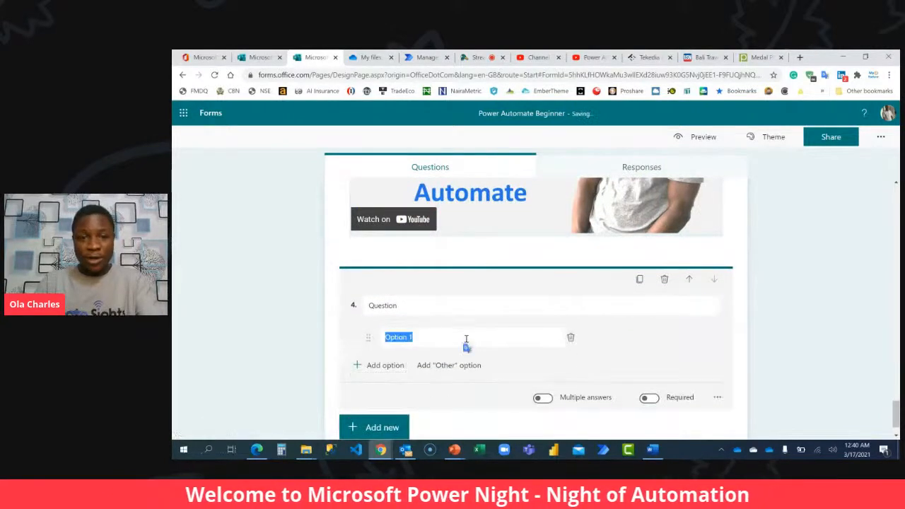
pyautogui.write('Maik Complete')
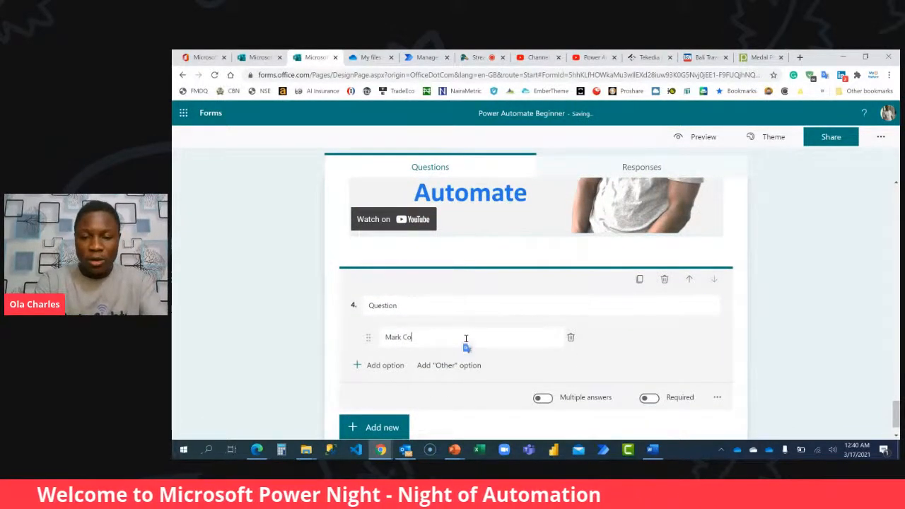
pyautogui.write('d')
pyautogui.click(601, 375)
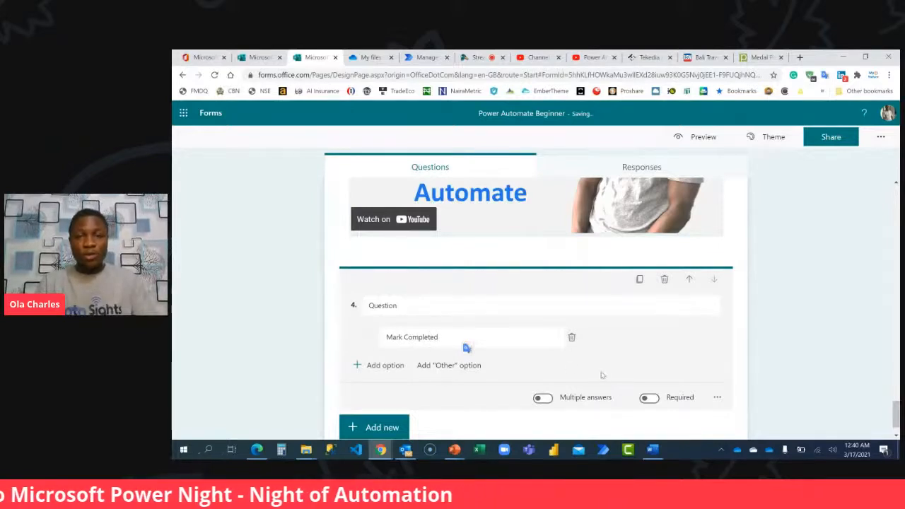
pyautogui.click(647, 398)
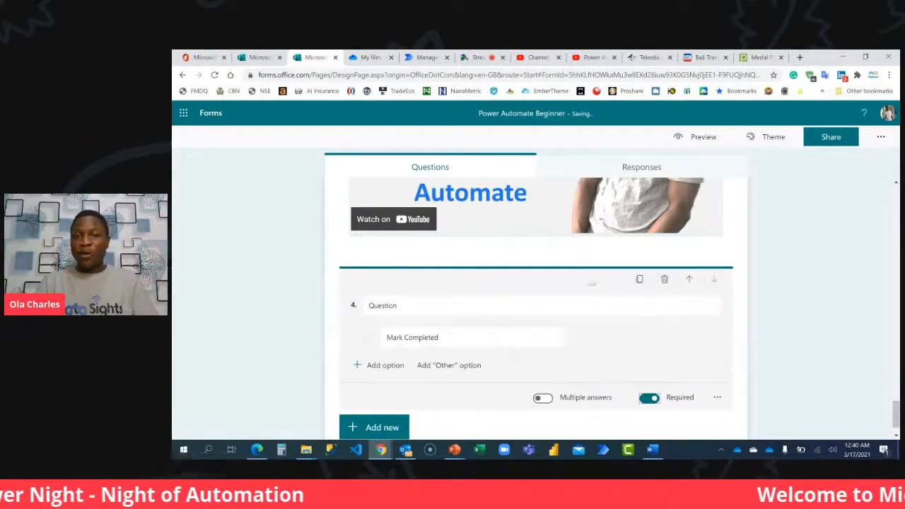
# Word question 4 as "If you are done with the video, check the button below and click next".
pyautogui.click(569, 303)
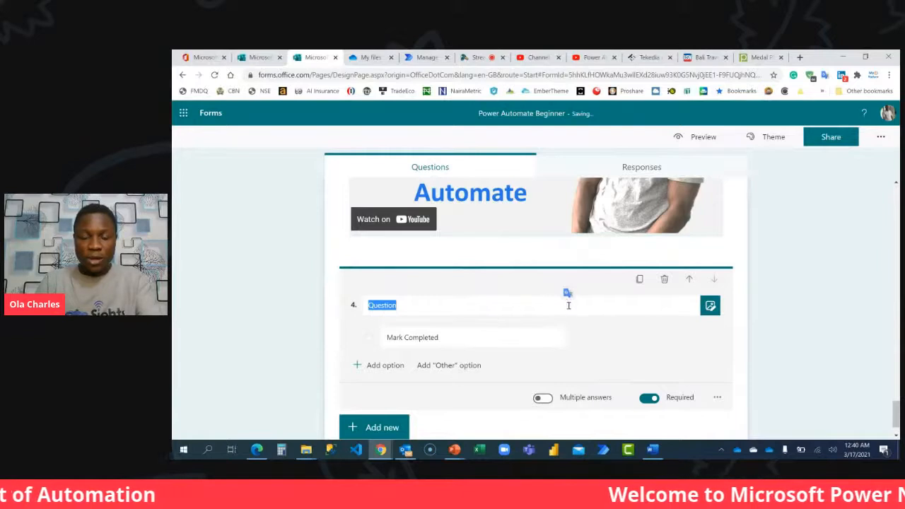
pyautogui.press('BackSpace')
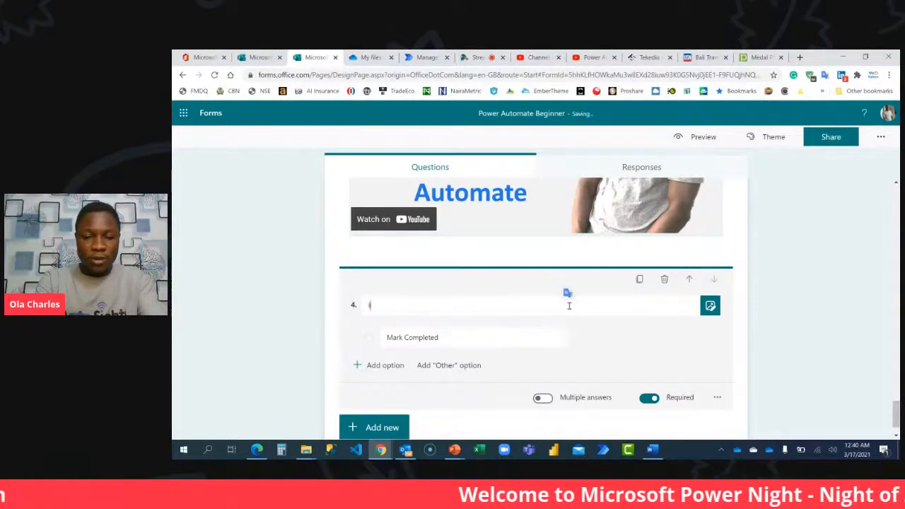
pyautogui.write('If you a')
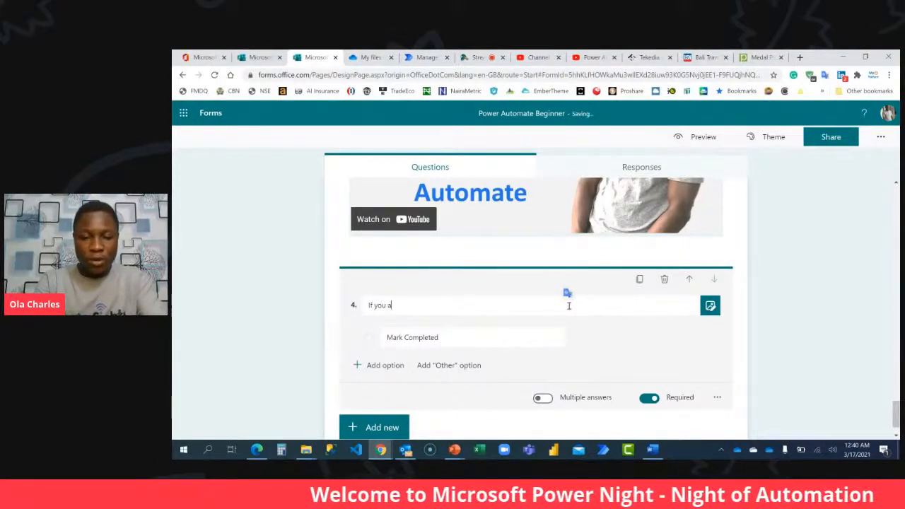
pyautogui.write('re done with the')
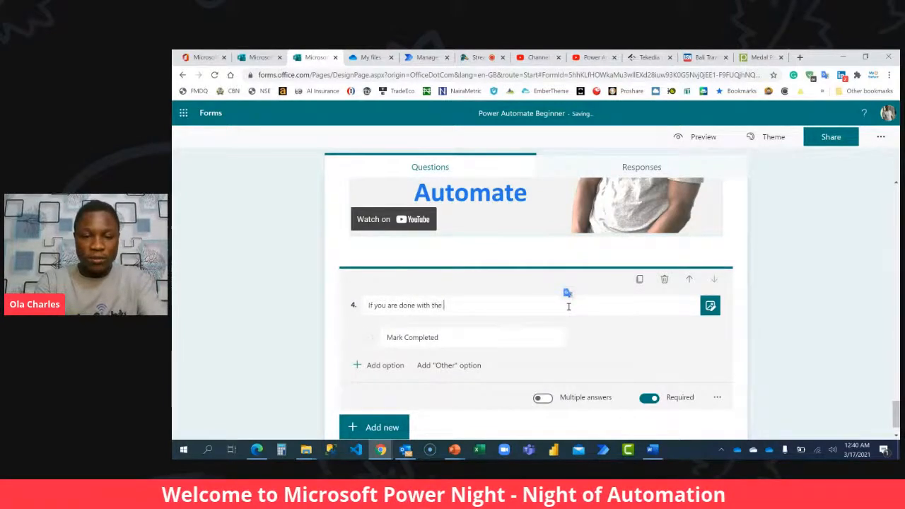
pyautogui.write(' video, cjeck the button')
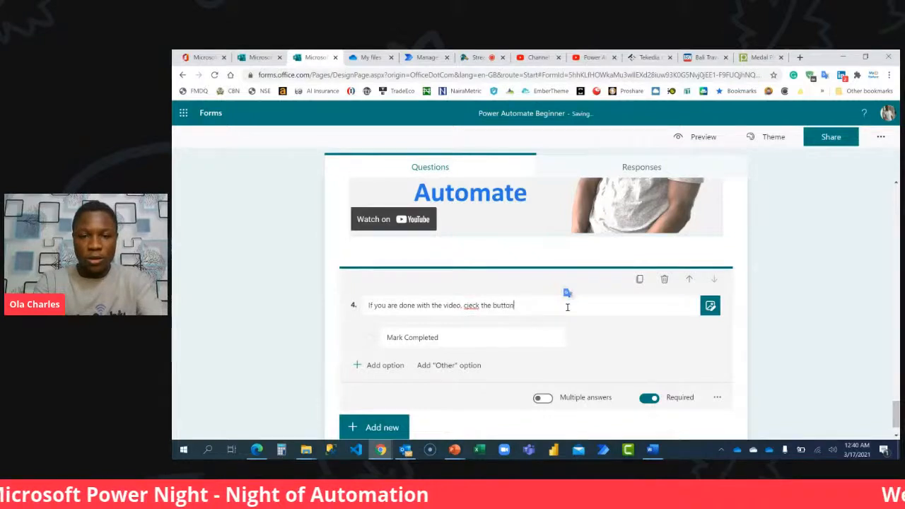
pyautogui.write(' below')
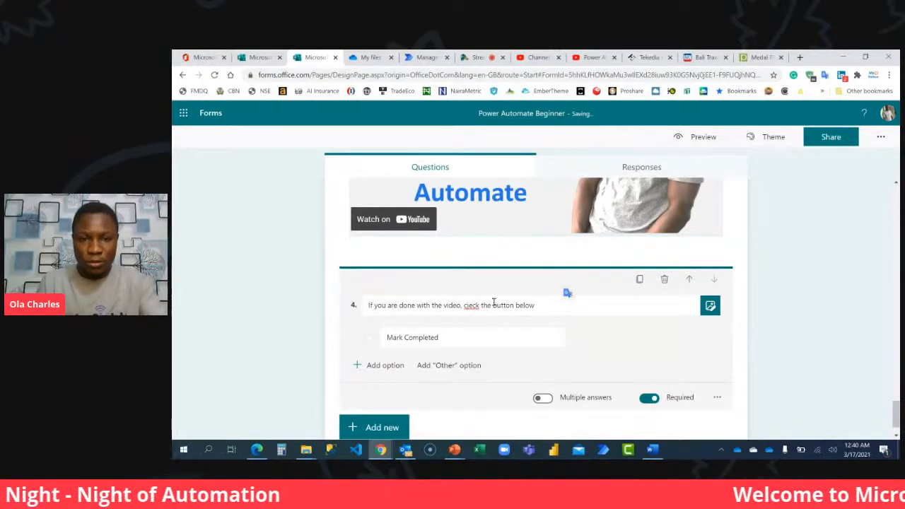
pyautogui.press('BackSpace')
pyautogui.write('h')
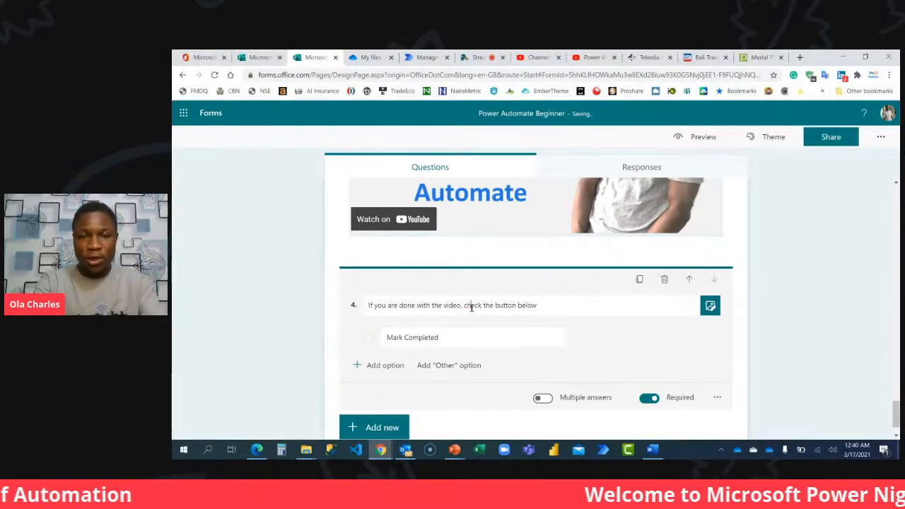
pyautogui.click(600, 304)
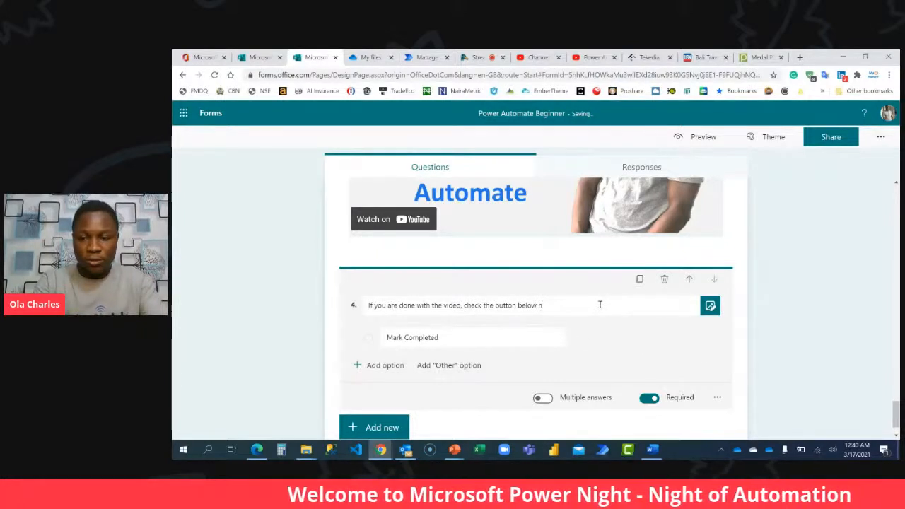
pyautogui.write('and click')
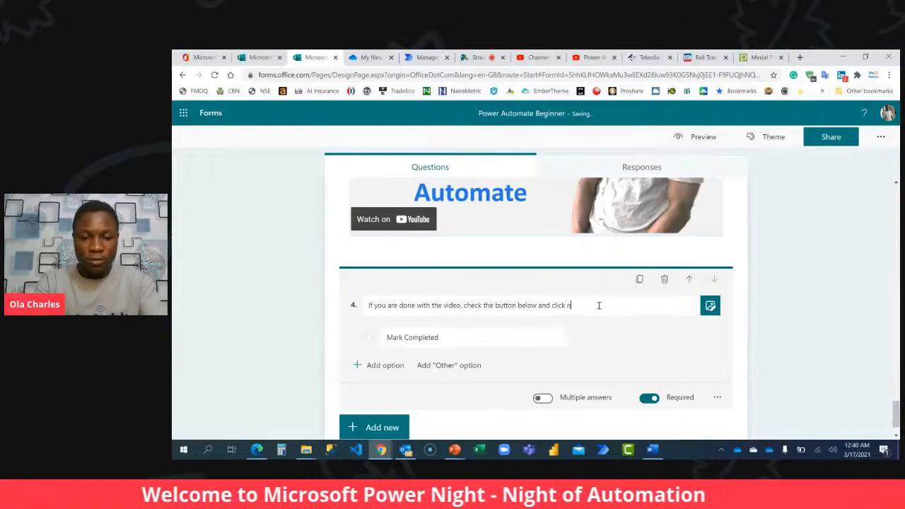
pyautogui.click(831, 330)
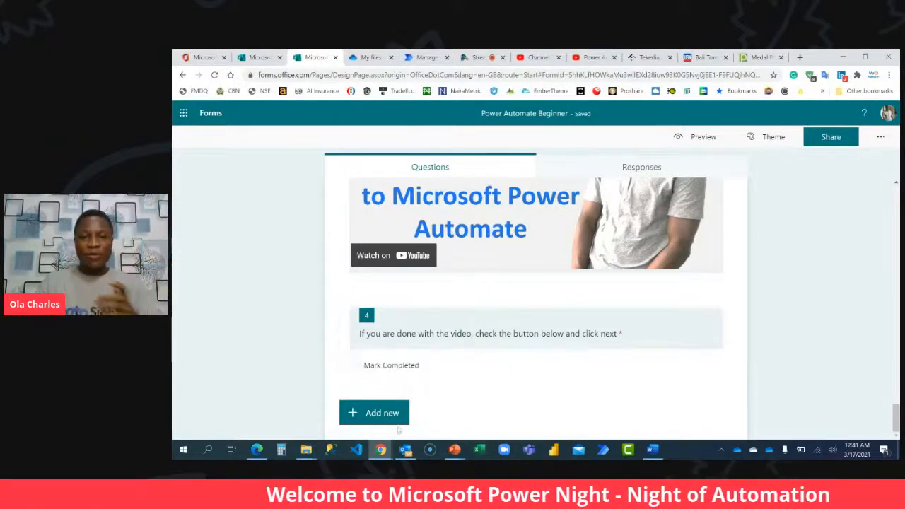
# Add a new section after question 4 and switch to the YouTube playlist.
pyautogui.click(375, 413)
pyautogui.click(633, 412)
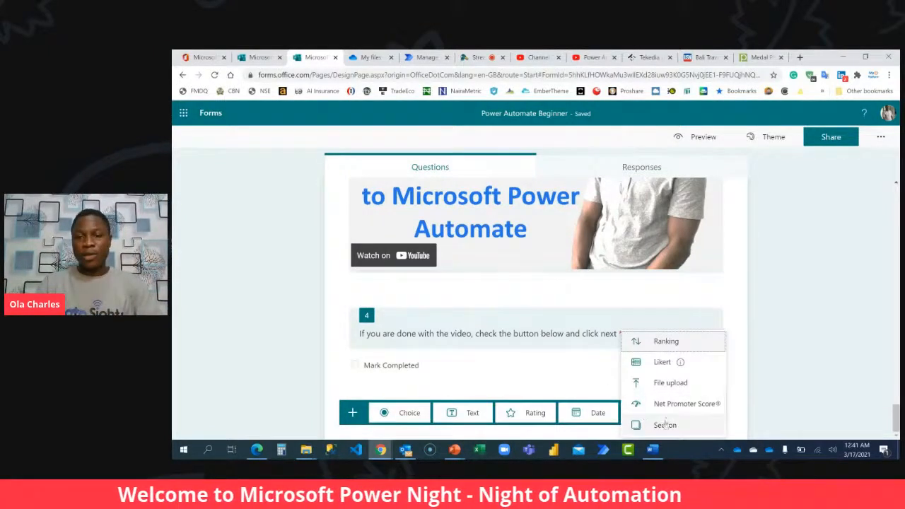
pyautogui.click(664, 416)
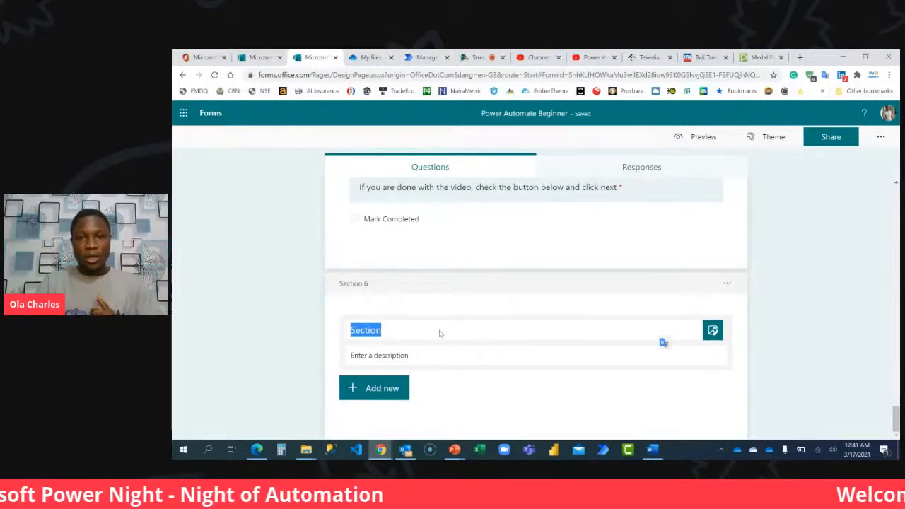
pyautogui.click(588, 58)
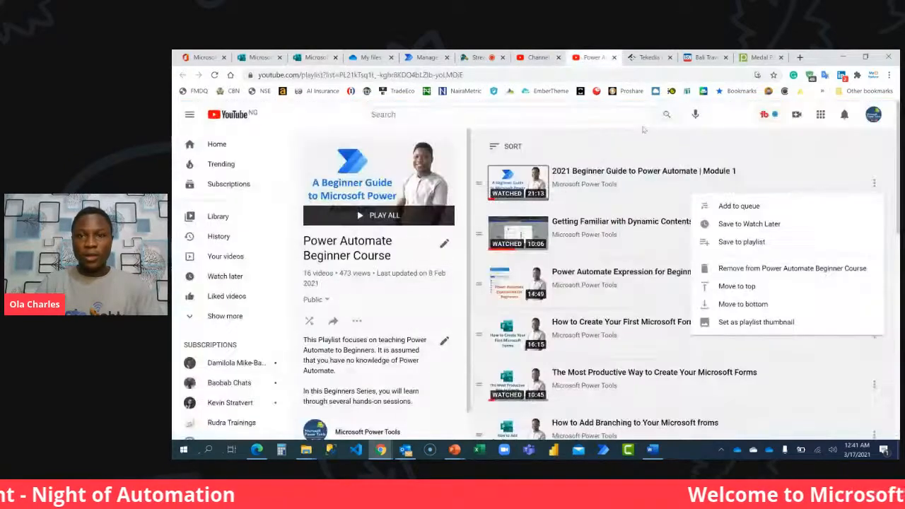
# Copy the link of the playlist video "Getting Familiar with Dynamic Contents and Expressions | Module 2" and return to the Microsoft Forms form.
pyautogui.click(756, 224)
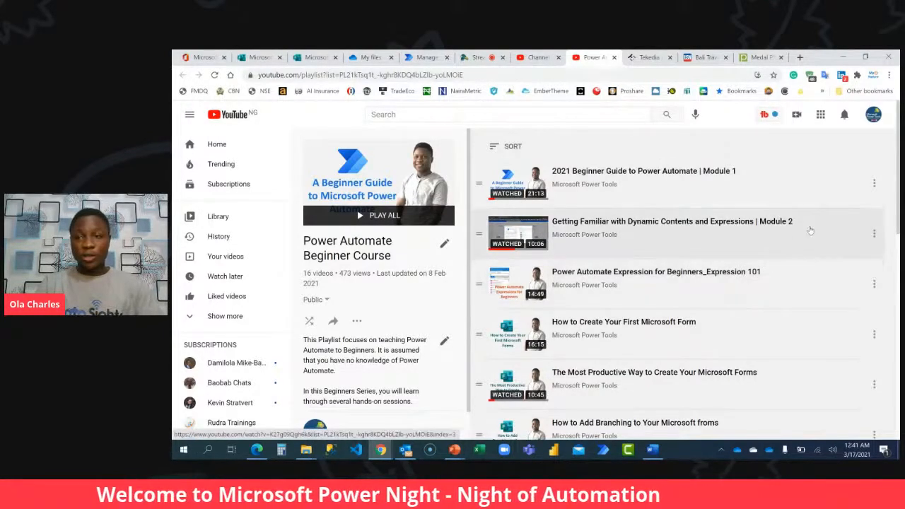
pyautogui.rightClick(511, 231)
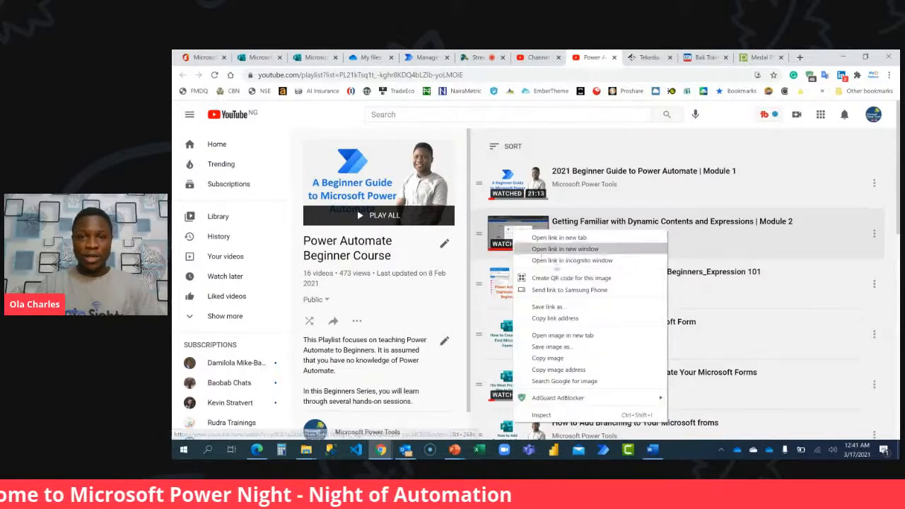
pyautogui.click(558, 318)
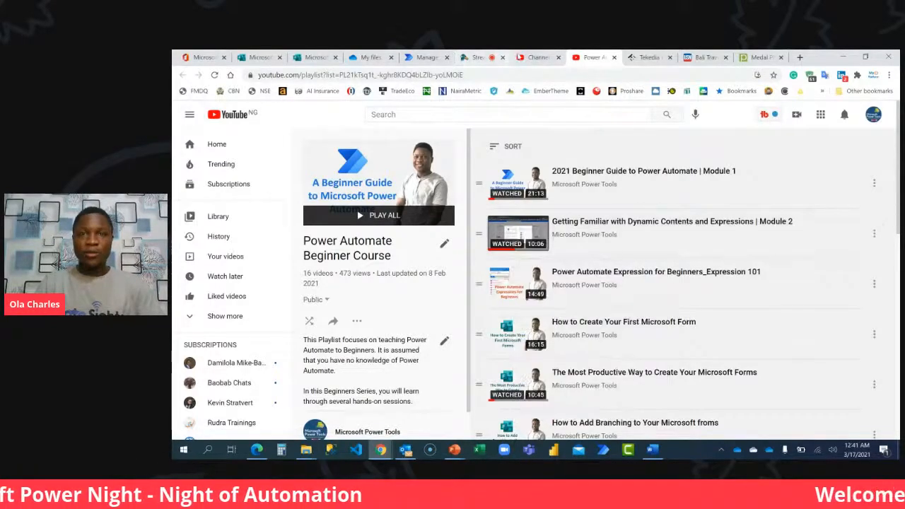
pyautogui.click(315, 57)
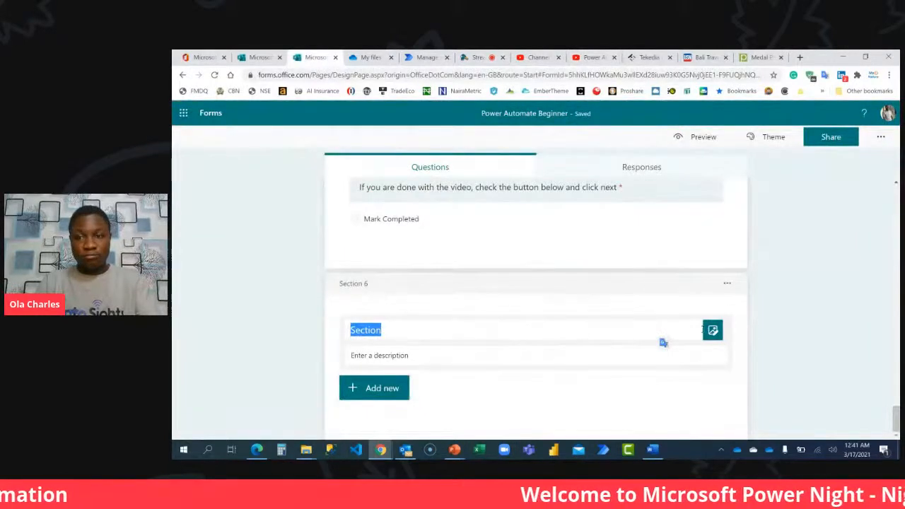
# Insert the copied YouTube link as a video in section 6's header.
pyautogui.click(712, 330)
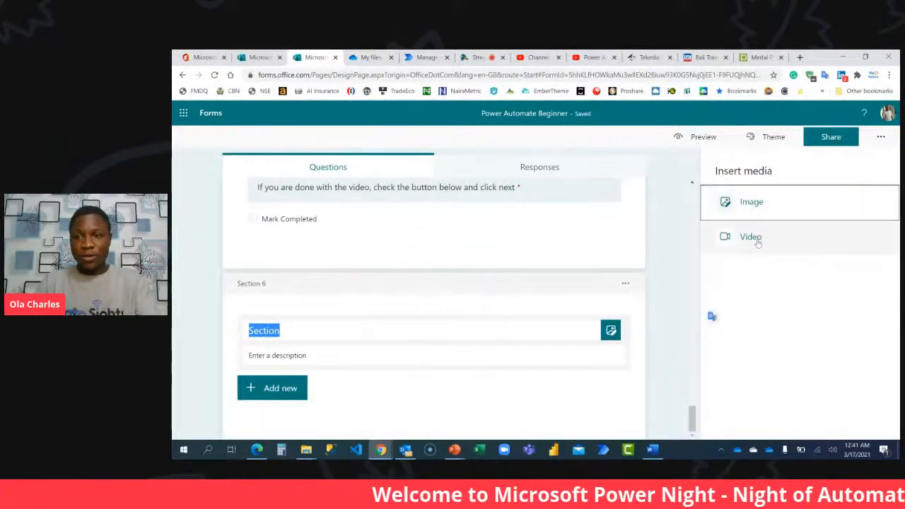
pyautogui.click(750, 237)
pyautogui.click(664, 233)
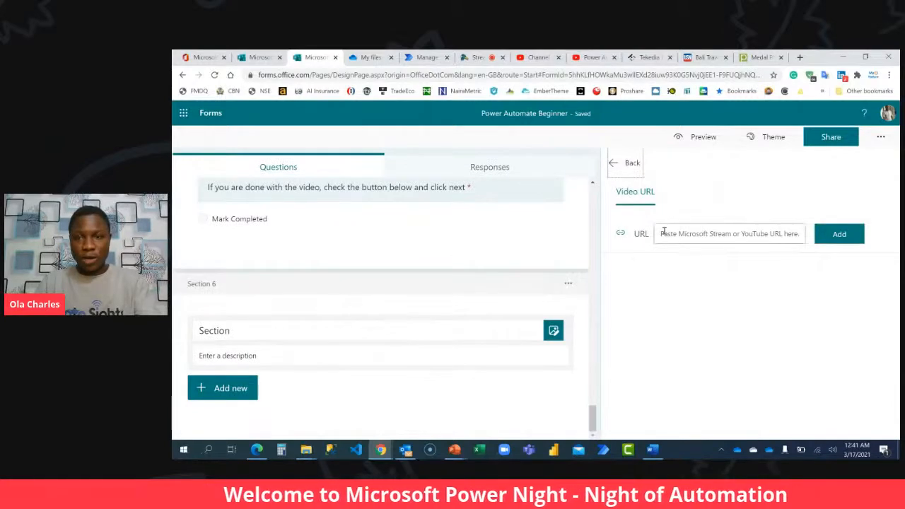
pyautogui.hotkey('ctrl', 'v')
pyautogui.click(837, 234)
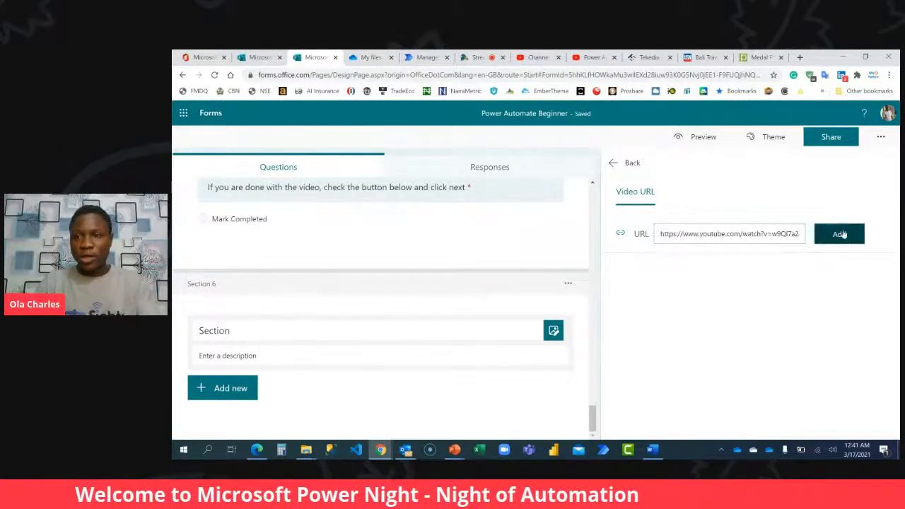
# Title section 6 "Getting Familiar With Dynamic Contents and Expressions".
pyautogui.click(410, 329)
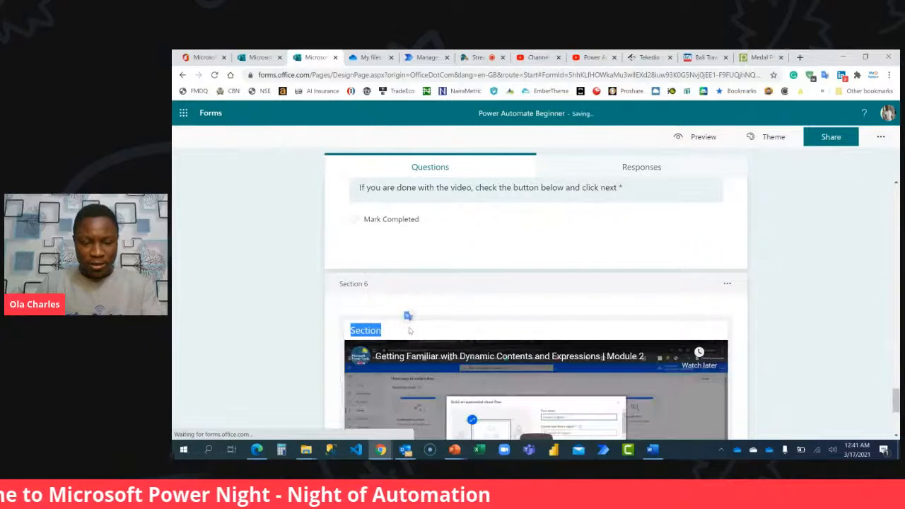
pyautogui.write('Getting Fami')
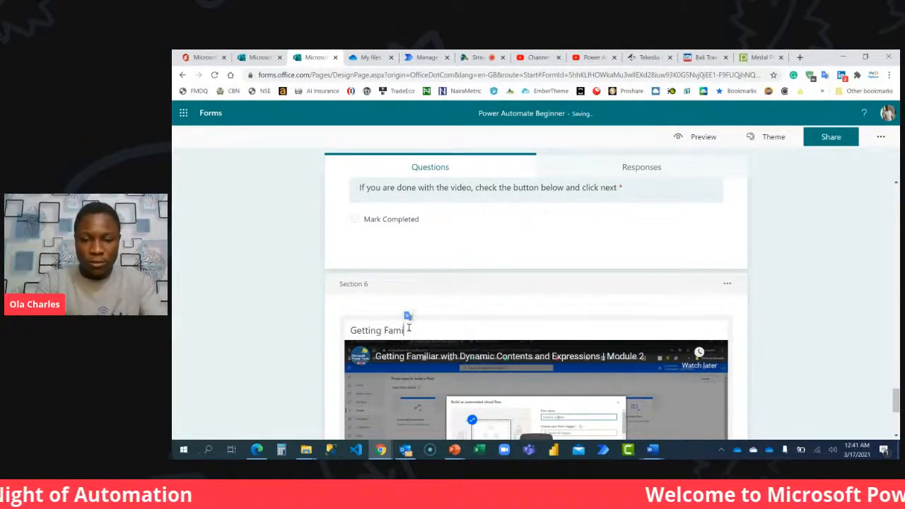
pyautogui.write('liar With ')
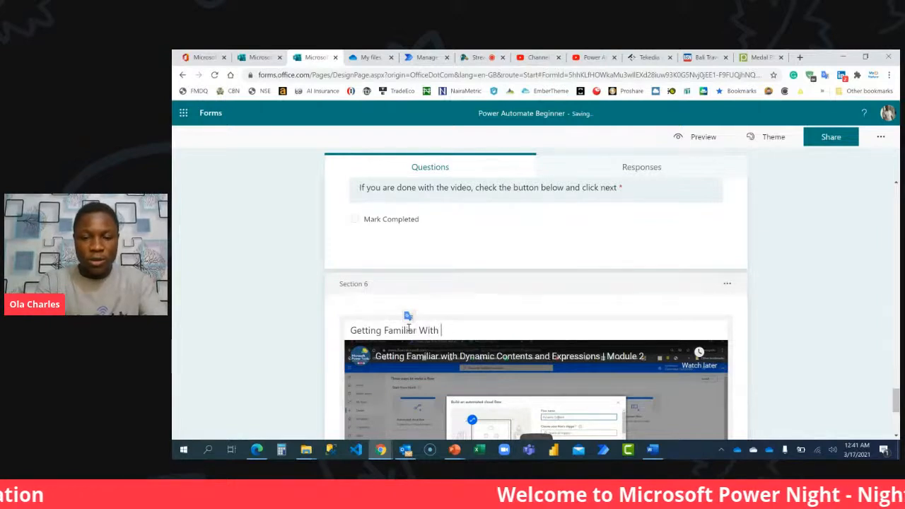
pyautogui.write('Dynamic Cont')
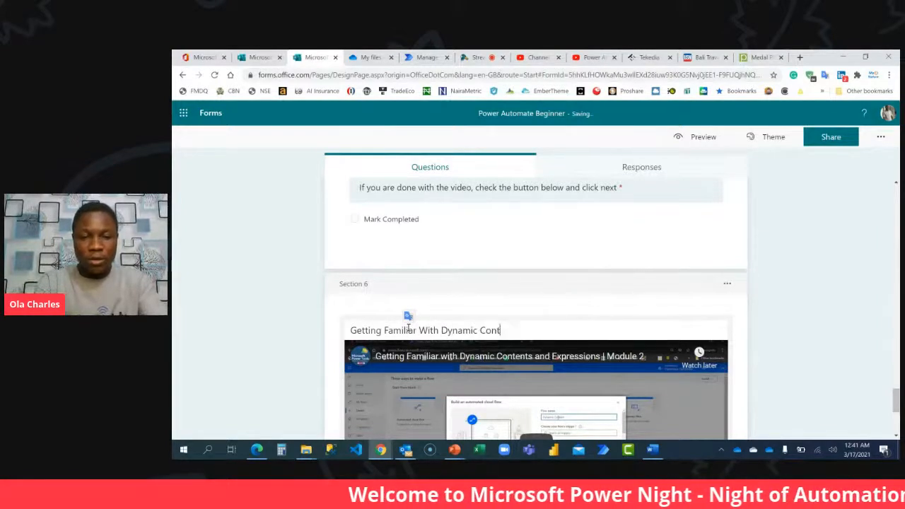
pyautogui.write('ents and Expressions')
# Enter section 6's description as "Expression 101 and how to use the dynamic content".
pyautogui.scroll(-3, 600, 304)
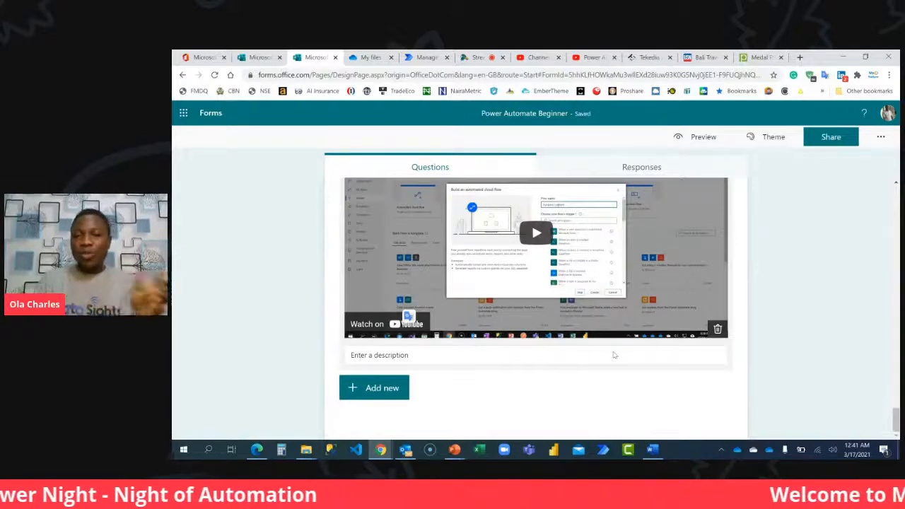
pyautogui.click(435, 357)
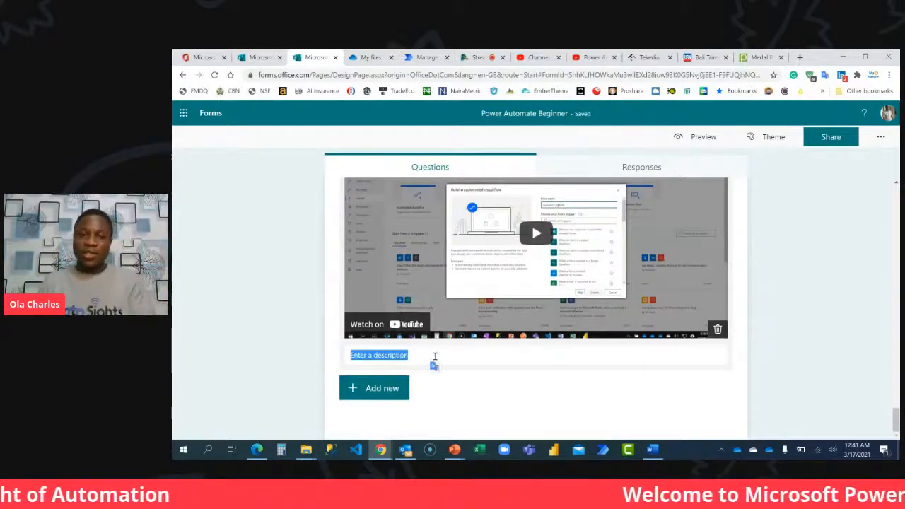
pyautogui.write('Expressi')
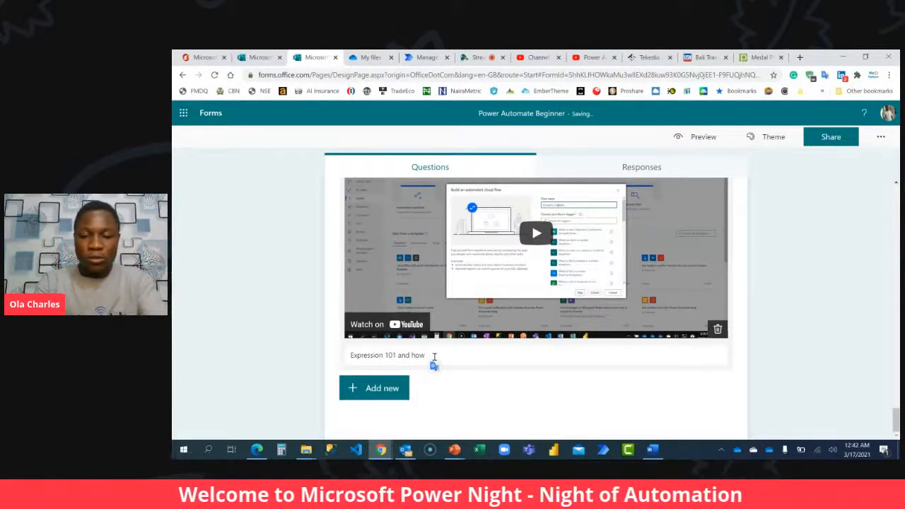
pyautogui.write('on 101 and how to use the dynam')
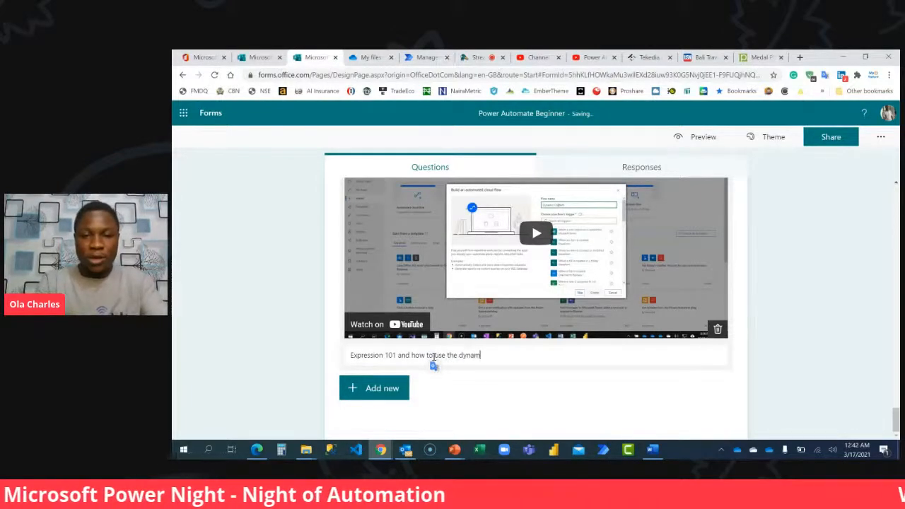
pyautogui.write('ic contents')
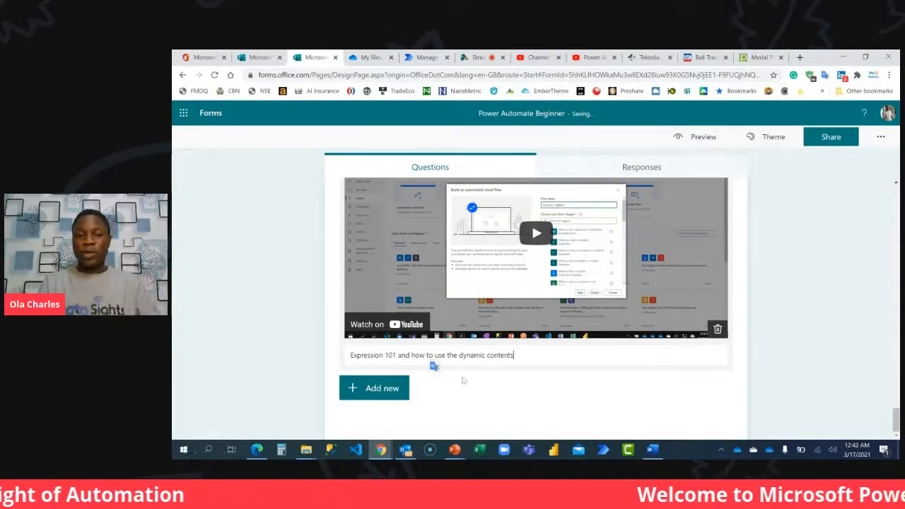
# Add a single-option choice question to section 6, copying question 4's text "If you are done with the video, check the button below and click next".
pyautogui.scroll(10, 445, 354)
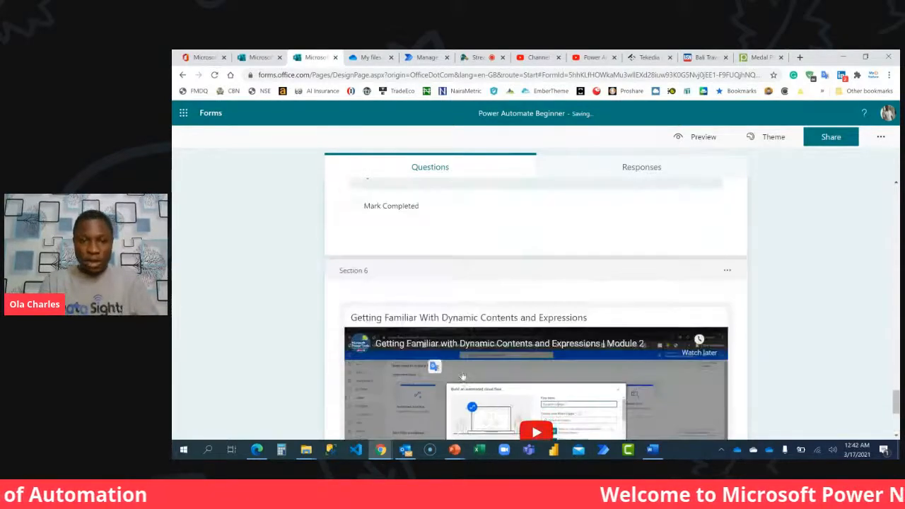
pyautogui.click(435, 324)
pyautogui.hotkey('ctrl', 'c')
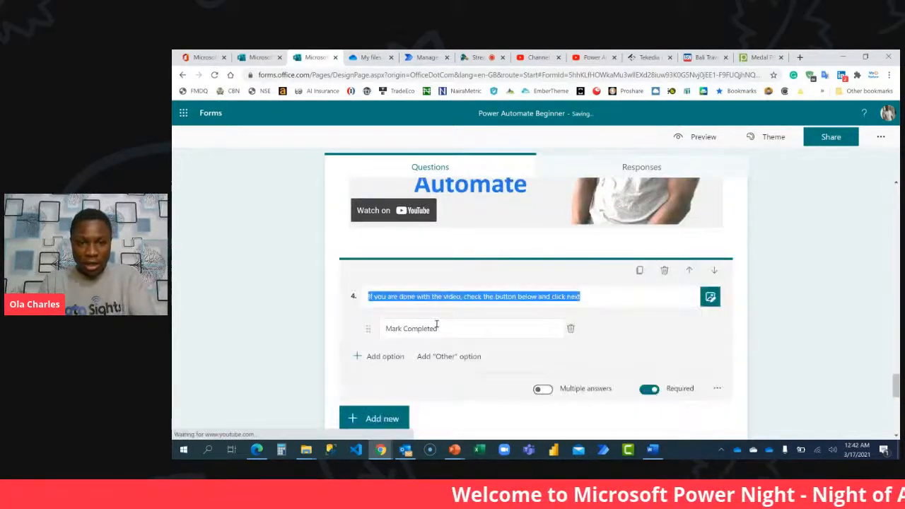
pyautogui.scroll(-5, 446, 382)
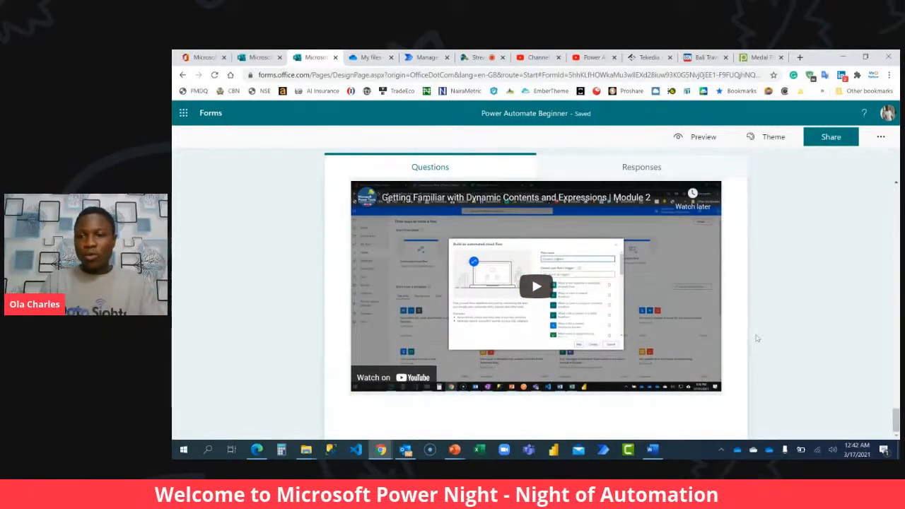
pyautogui.scroll(-1, 537, 318)
pyautogui.click(375, 413)
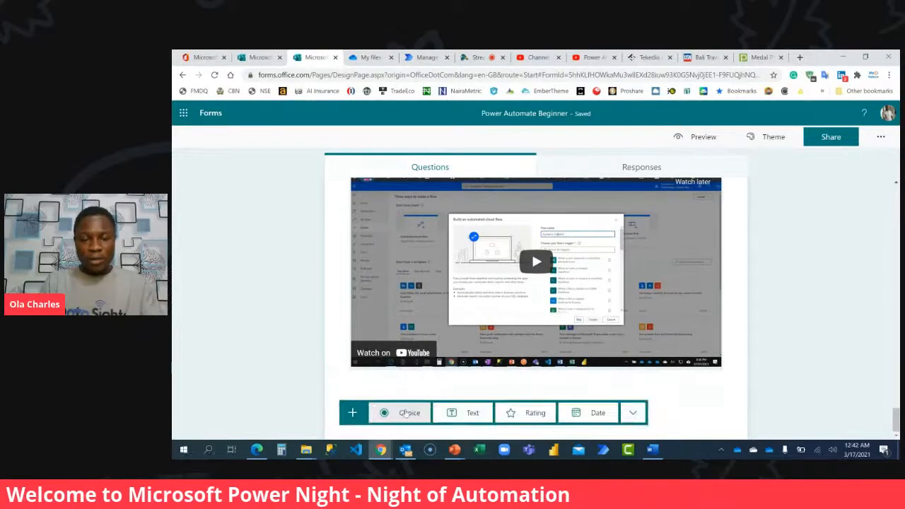
pyautogui.click(407, 413)
pyautogui.click(570, 326)
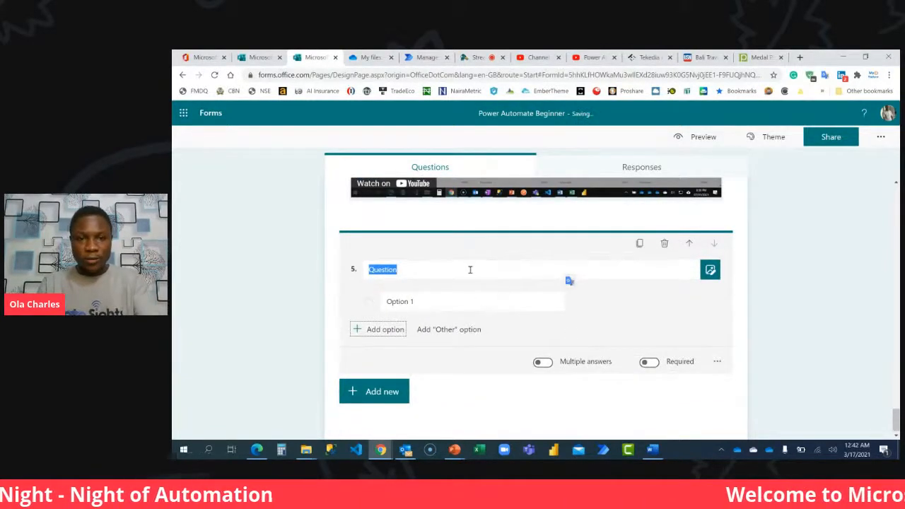
pyautogui.hotkey('ctrl', 'v')
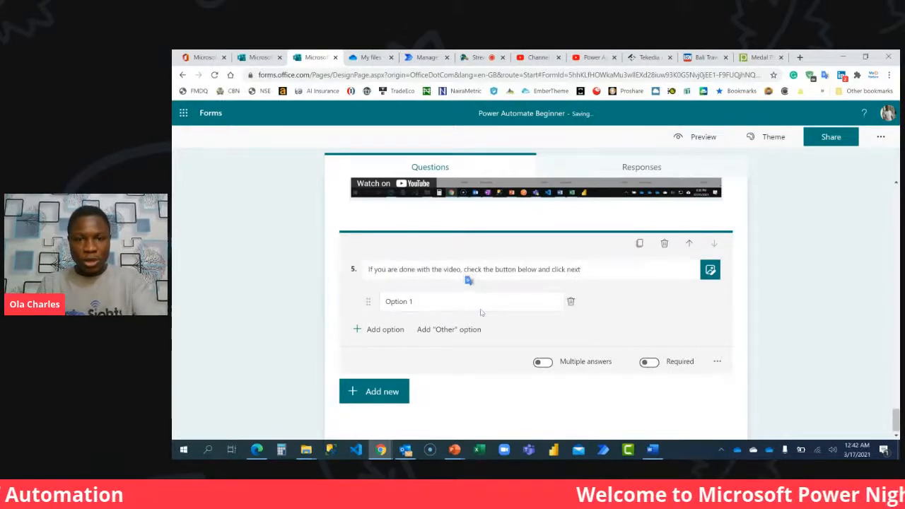
# Label question 5's only option "Mark Completed" and make the question required.
pyautogui.click(478, 303)
pyautogui.write('Mark Complted')
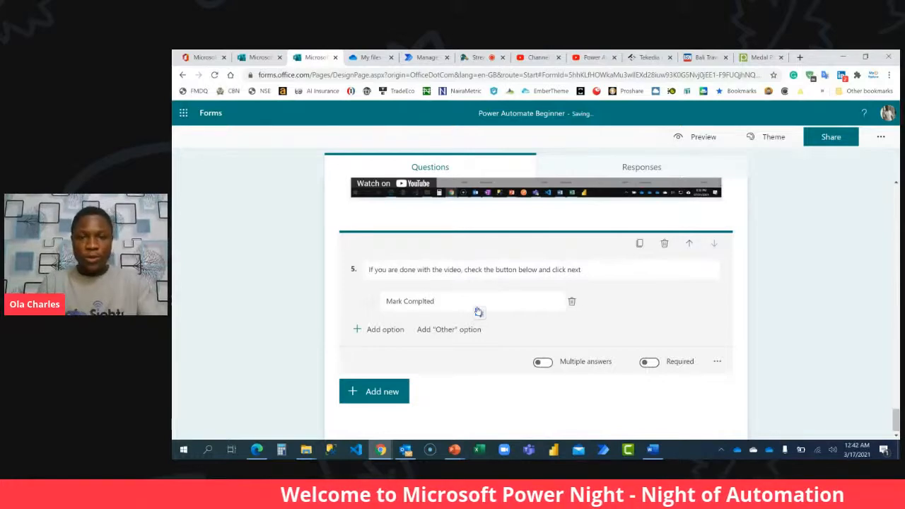
pyautogui.press('BackSpace')
pyautogui.press('BackSpace')
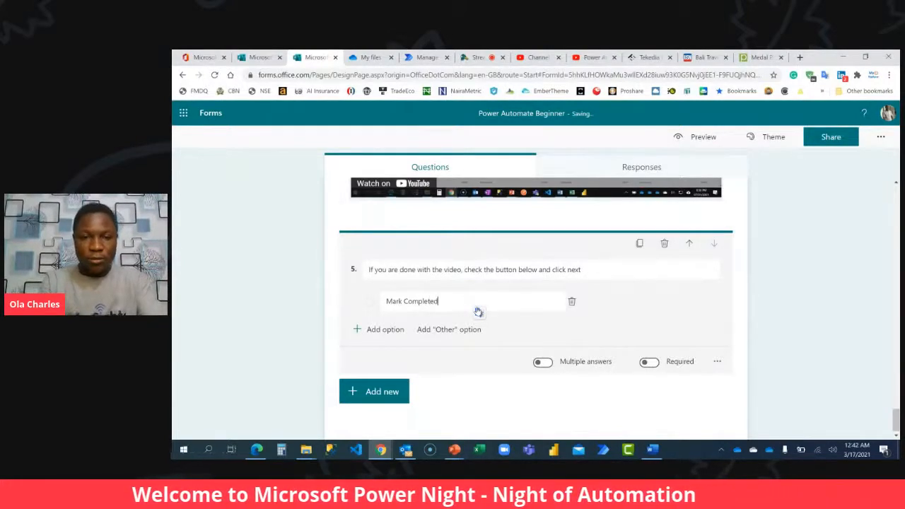
pyautogui.click(648, 361)
pyautogui.click(875, 310)
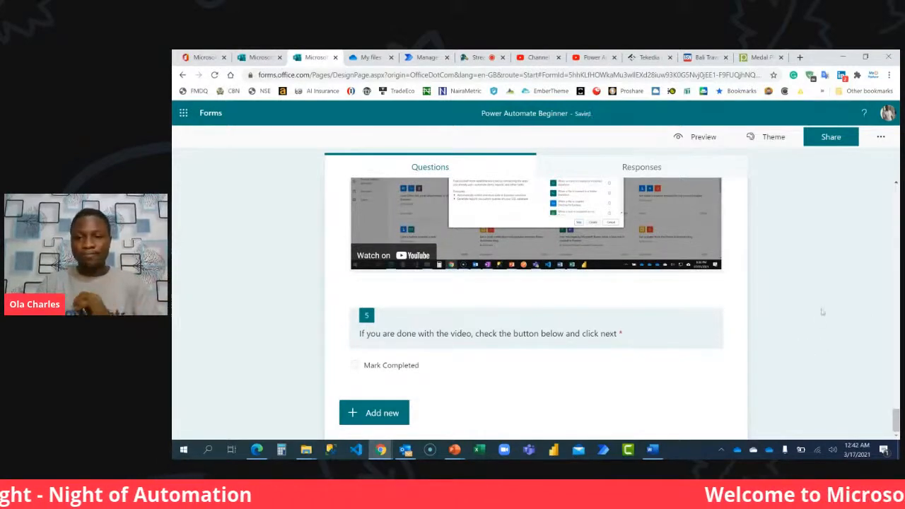
# Add a new section after question 5.
pyautogui.click(388, 413)
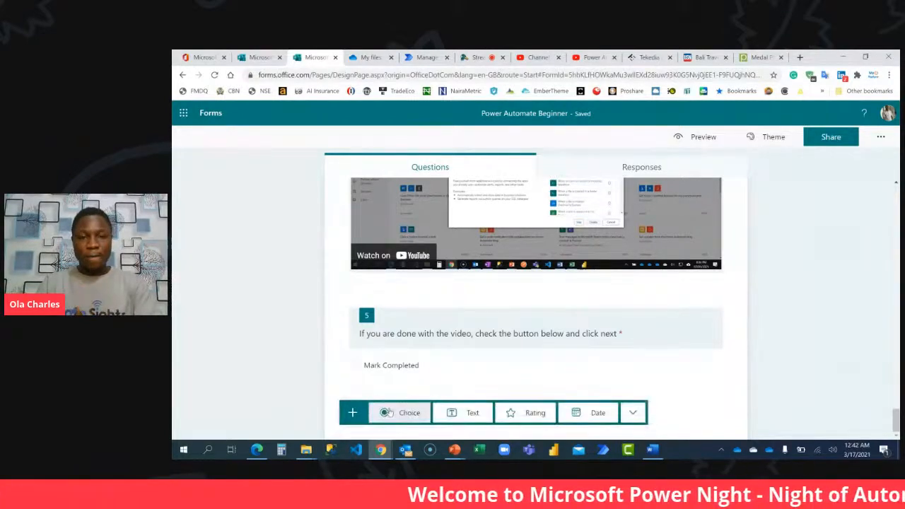
pyautogui.click(632, 413)
pyautogui.click(633, 425)
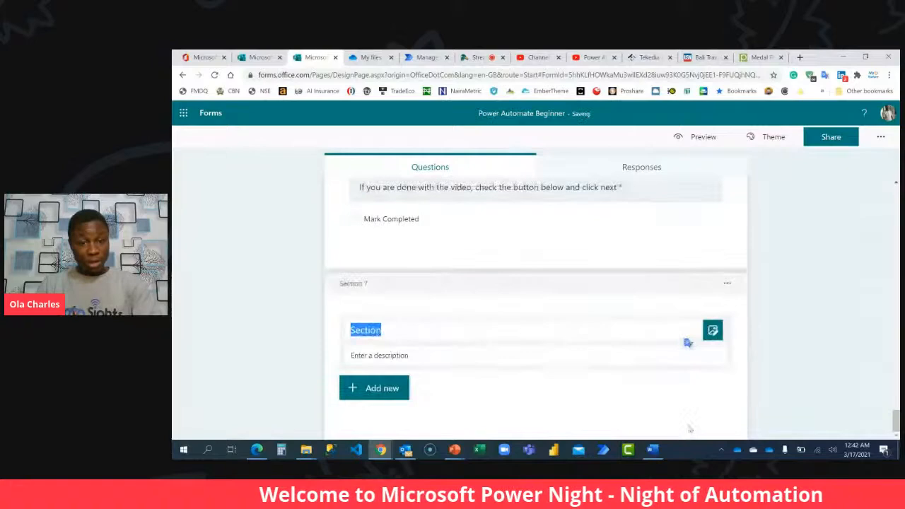
# Copy the link of "How to Create Your First Microsoft Form" from the YouTube playlist and return to the Microsoft Forms form.
pyautogui.click(590, 57)
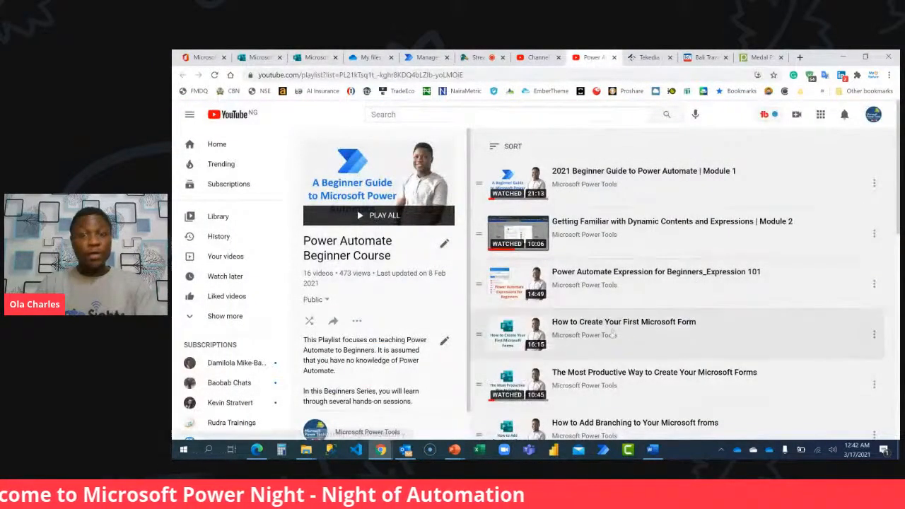
pyautogui.rightClick(513, 337)
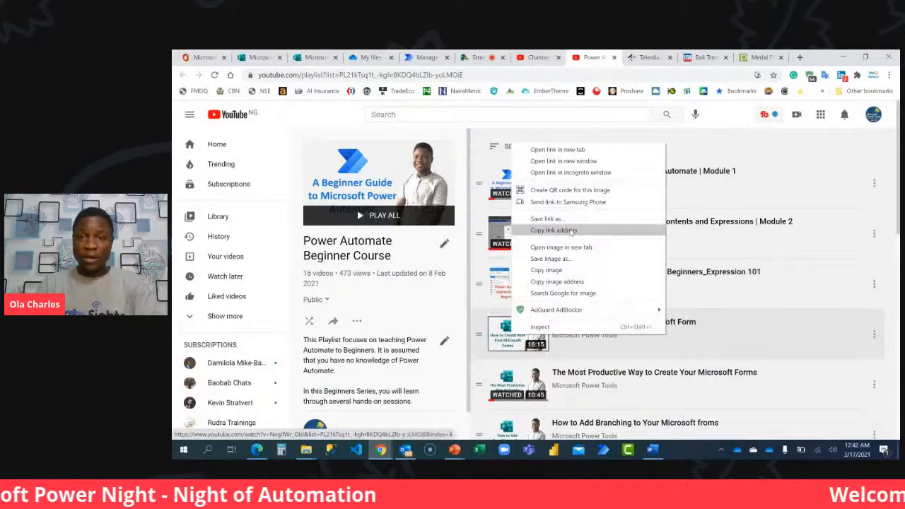
pyautogui.click(562, 230)
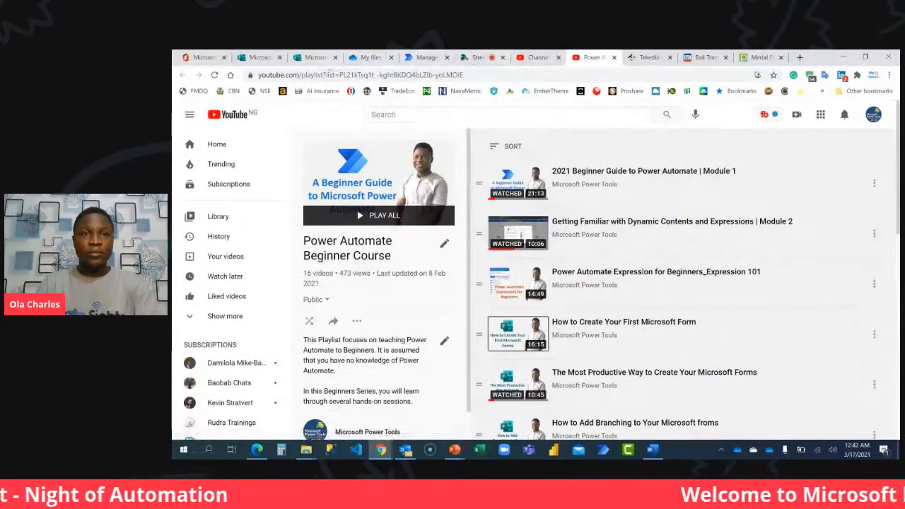
pyautogui.click(315, 57)
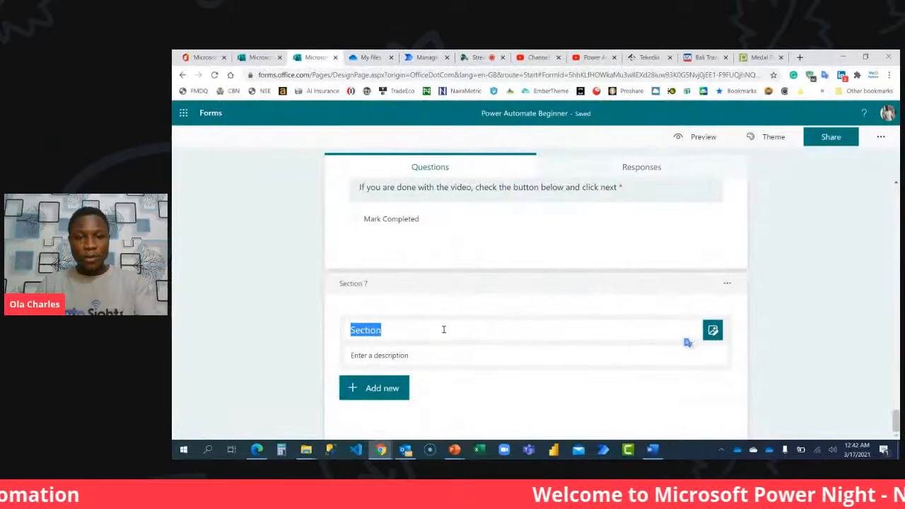
# Insert the copied YouTube link as a video in section 7's header.
pyautogui.click(712, 330)
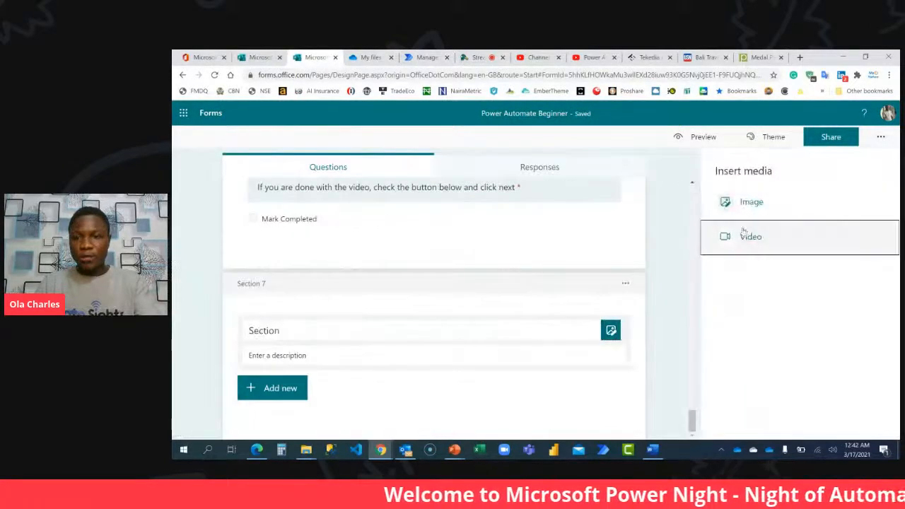
pyautogui.click(742, 233)
pyautogui.click(737, 234)
pyautogui.hotkey('ctrl', 'v')
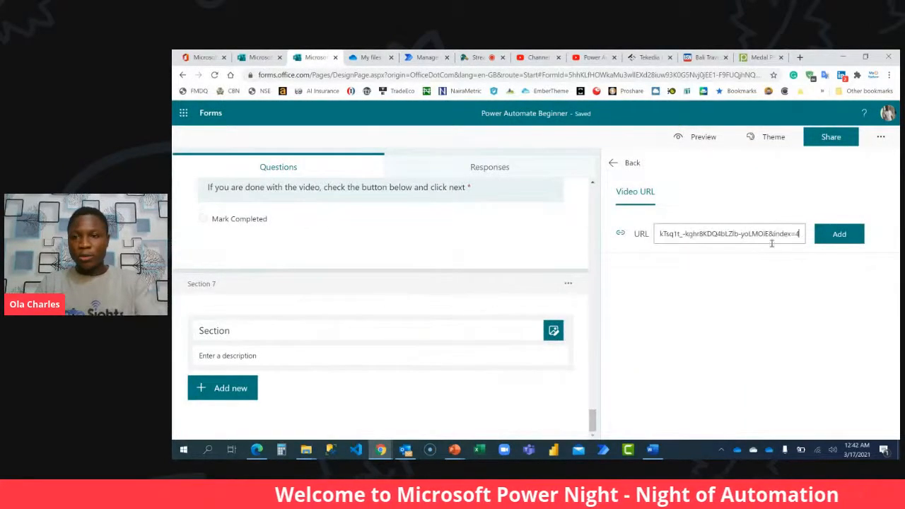
pyautogui.click(839, 234)
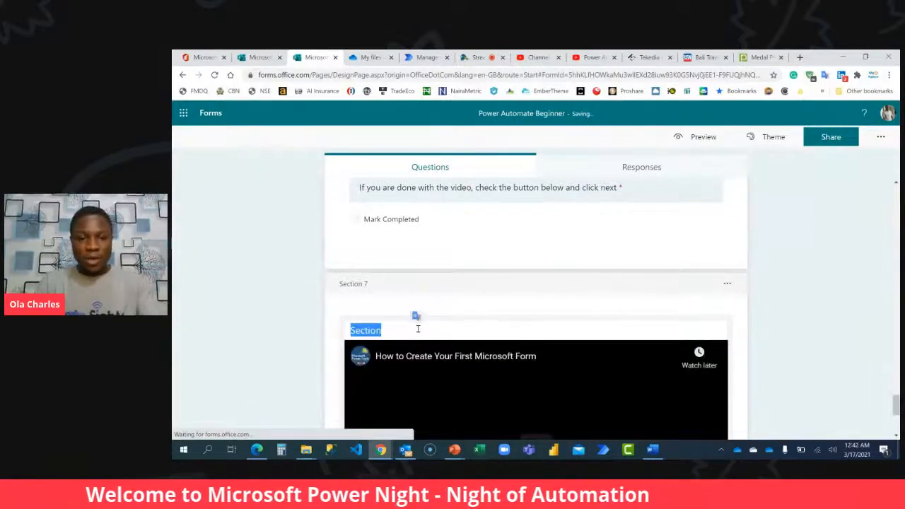
# Title section 7 "How to Create Your First Microsoft Forms".
pyautogui.write('How to Create Your First Microsoft Forms')
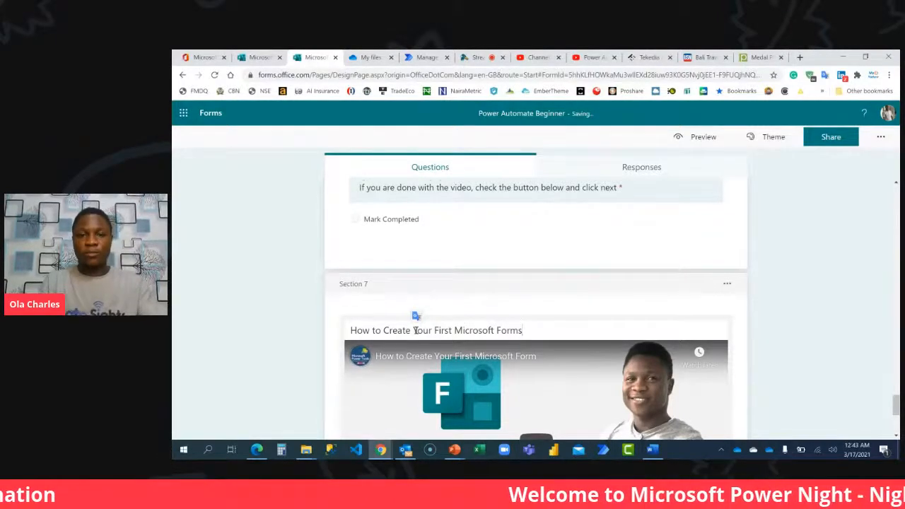
# Add a Choice question below section 7's video and remove its second option.
pyautogui.scroll(-3, 414, 330)
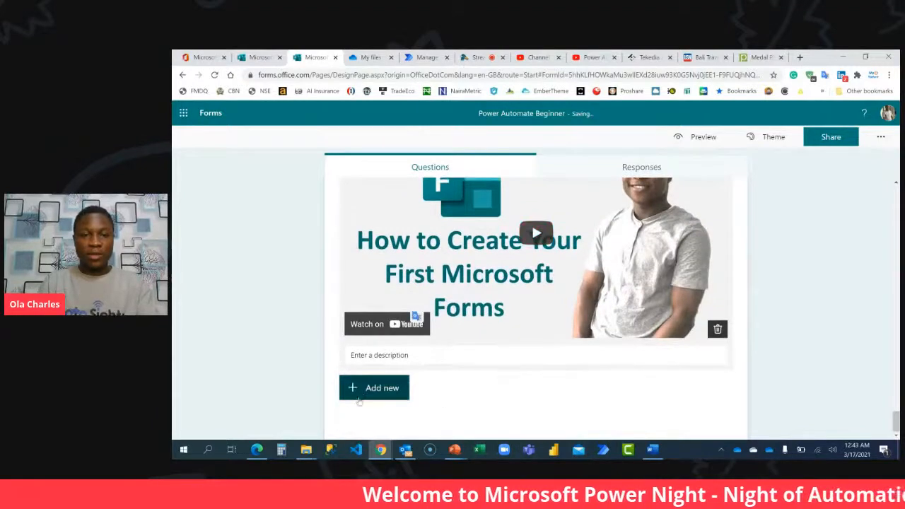
pyautogui.click(385, 388)
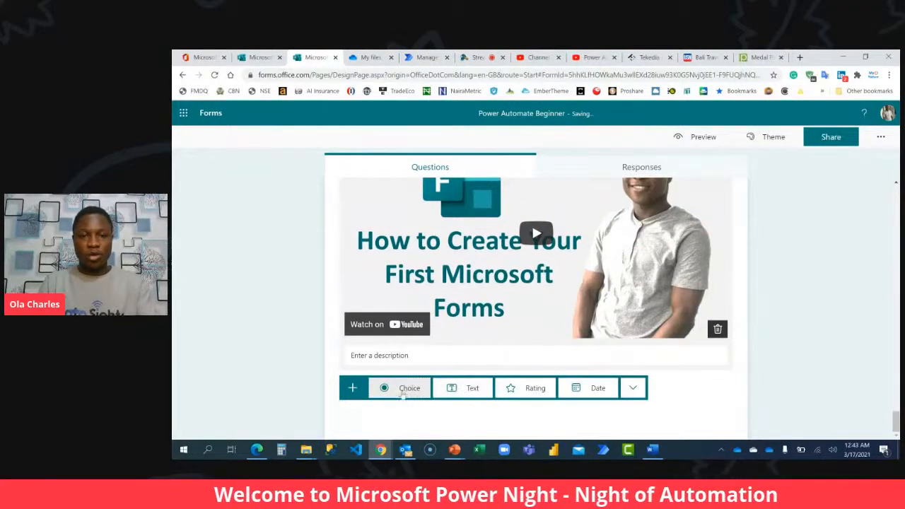
pyautogui.scroll(3, 496, 398)
pyautogui.scroll(-6, 497, 398)
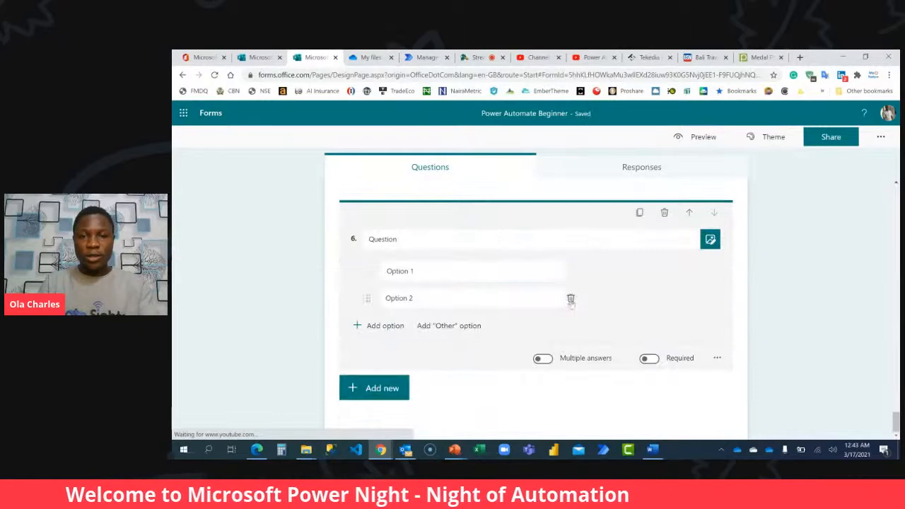
pyautogui.click(572, 299)
# Set question 6's text to "If you are done with the video, check the button below and click next" from the clipboard history.
pyautogui.click(450, 263)
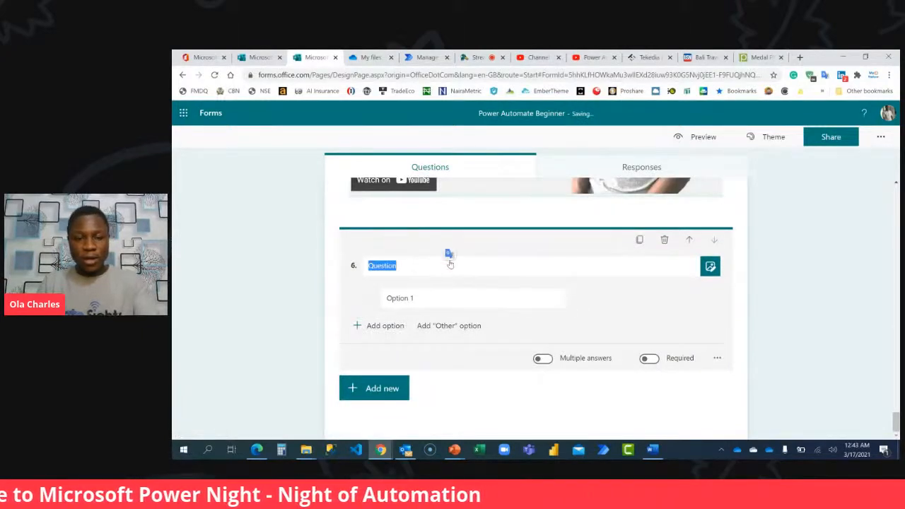
pyautogui.press('super+v')
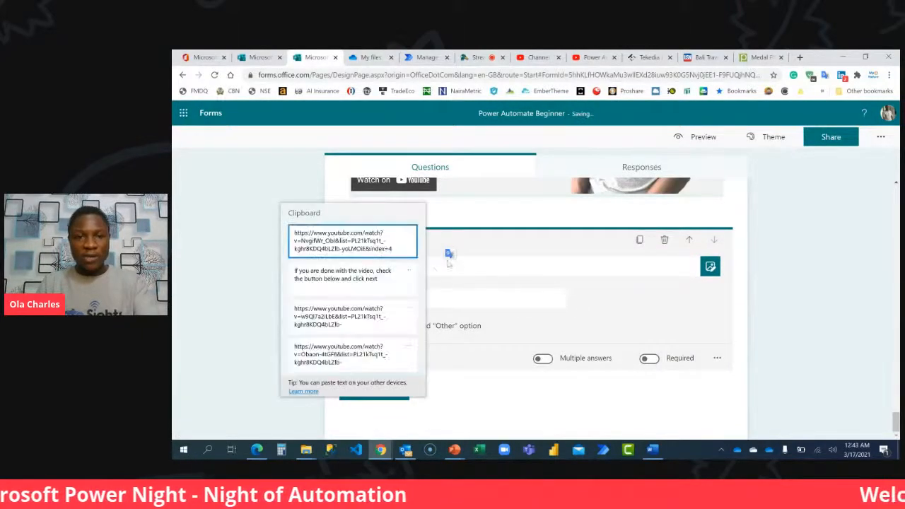
pyautogui.click(334, 282)
# Name question 6's only option "Mark Completed" and make the question required.
pyautogui.click(435, 297)
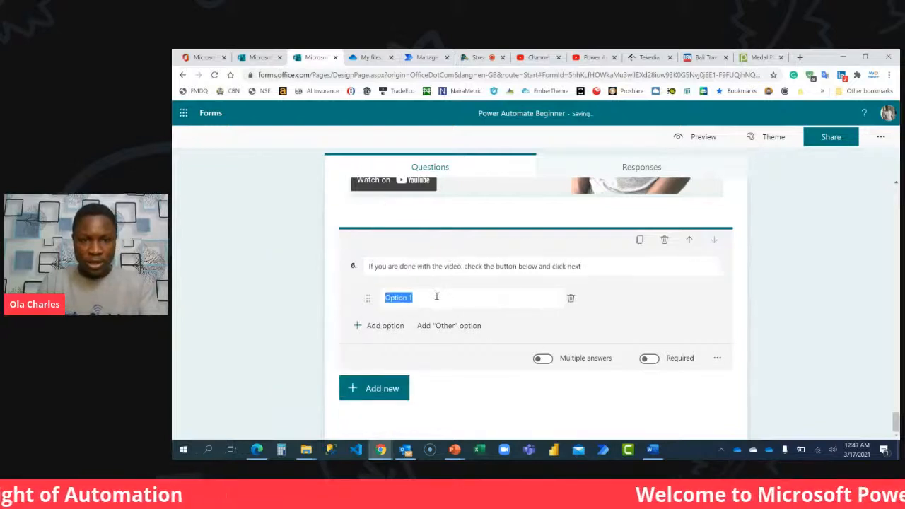
pyautogui.write('Mark Completed')
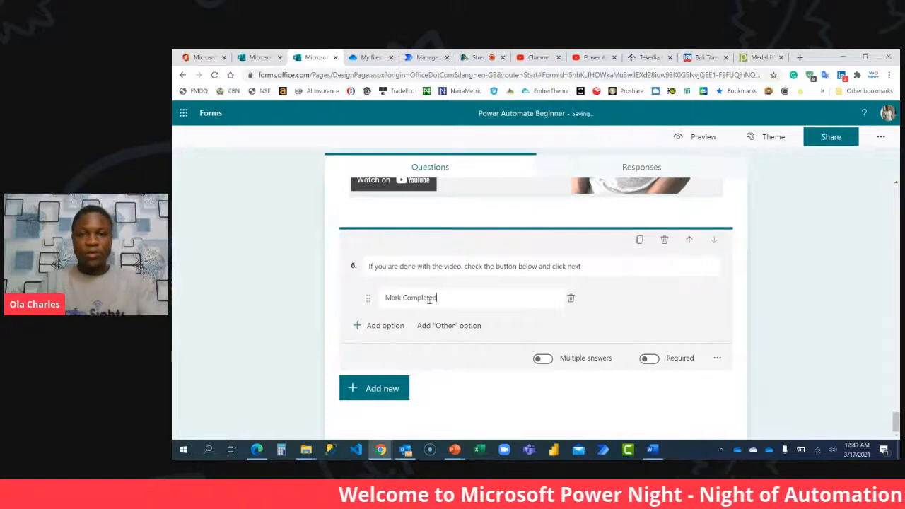
pyautogui.click(650, 358)
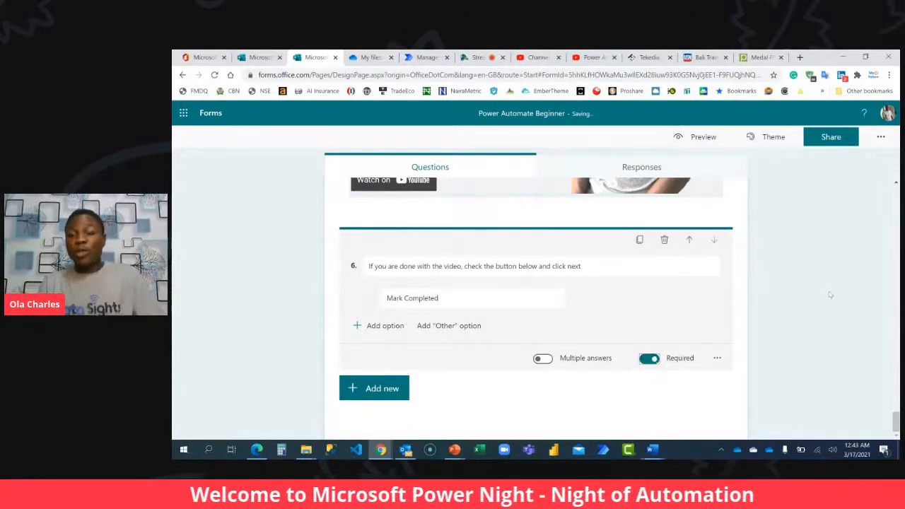
pyautogui.click(830, 295)
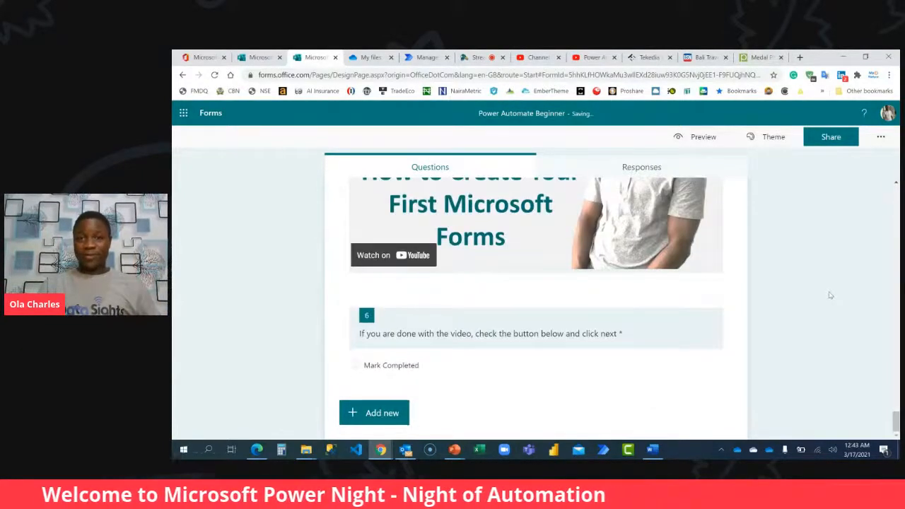
# Review the module sections, switching briefly to the PN4.0 Vacation SPots presentation in PowerPoint and back to the form in Chrome.
pyautogui.scroll(10, 830, 295)
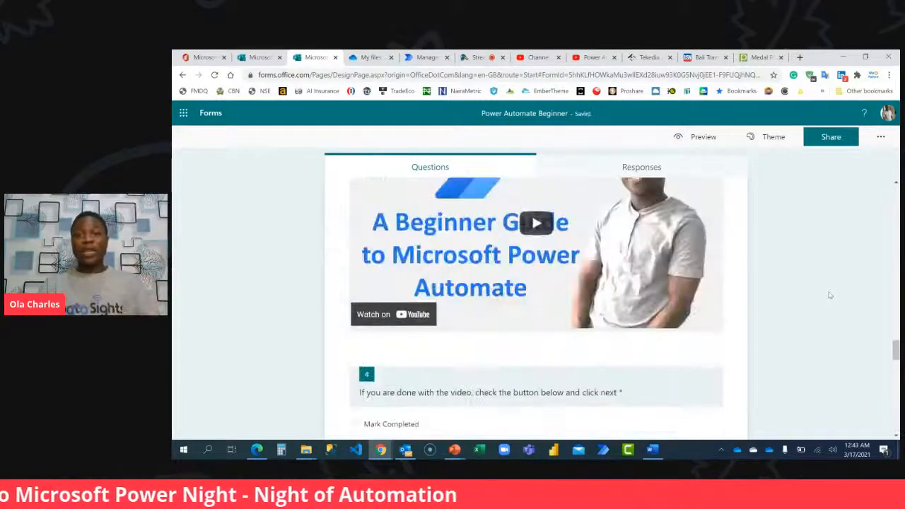
pyautogui.scroll(3, 829, 295)
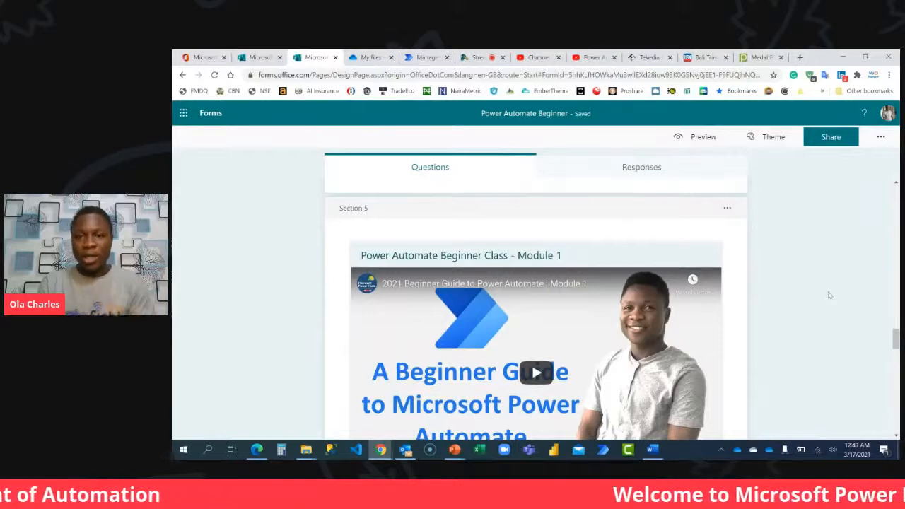
pyautogui.moveTo(454, 450)
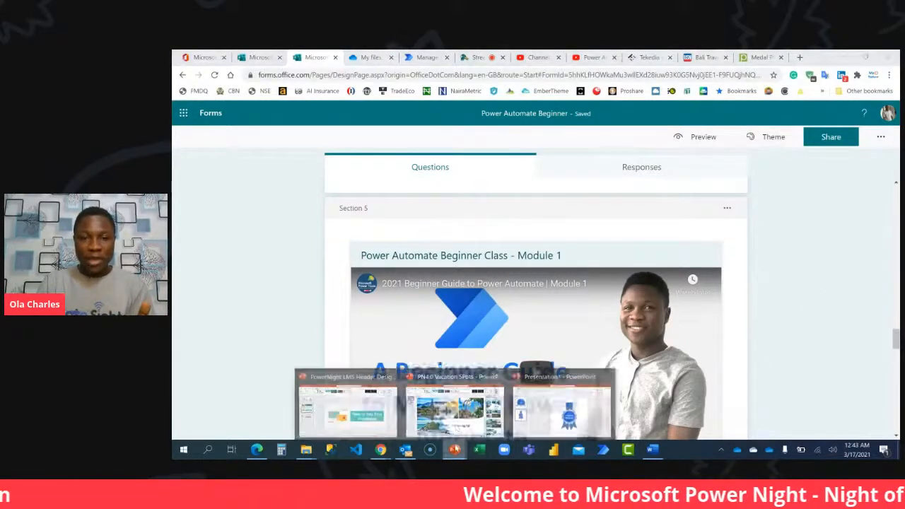
pyautogui.click(456, 413)
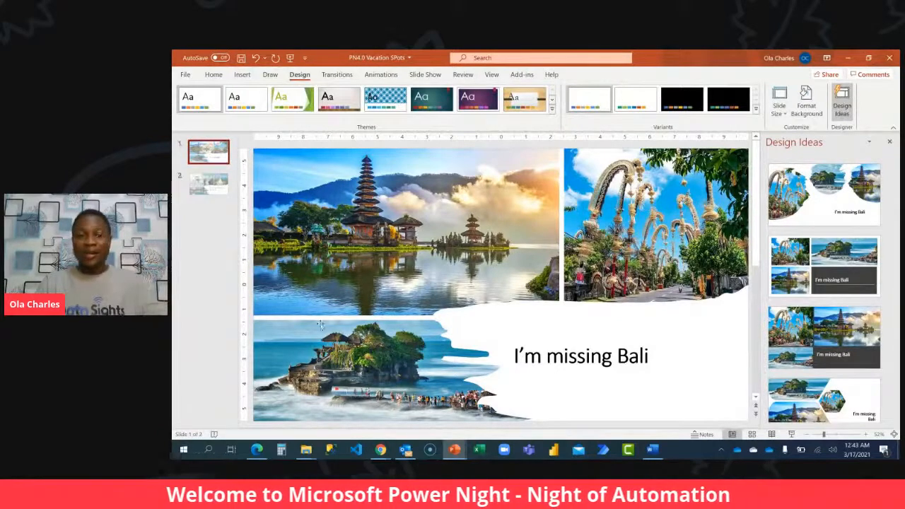
pyautogui.moveTo(380, 450)
pyautogui.click(334, 411)
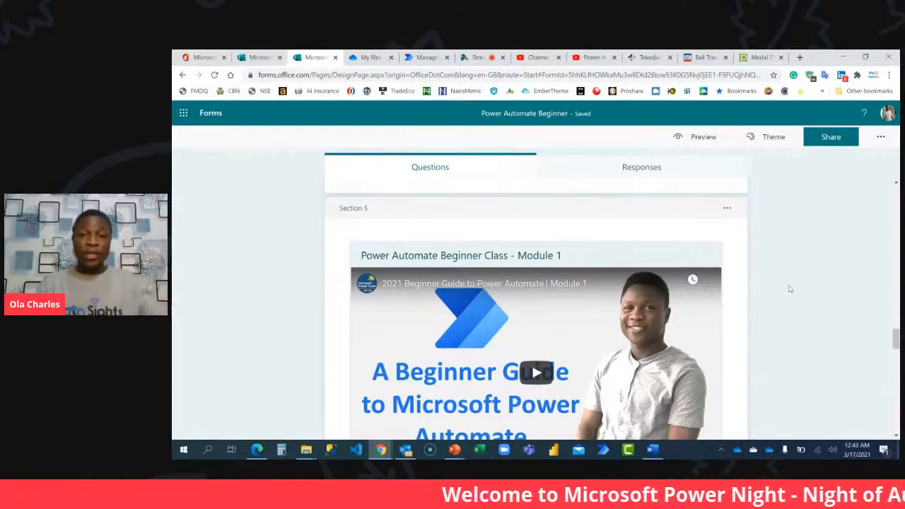
pyautogui.scroll(-2, 790, 288)
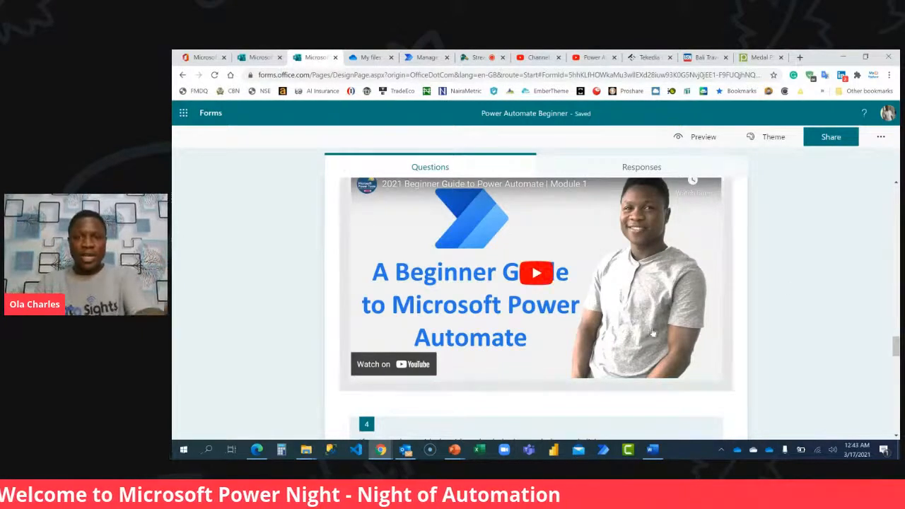
pyautogui.scroll(-6, 648, 333)
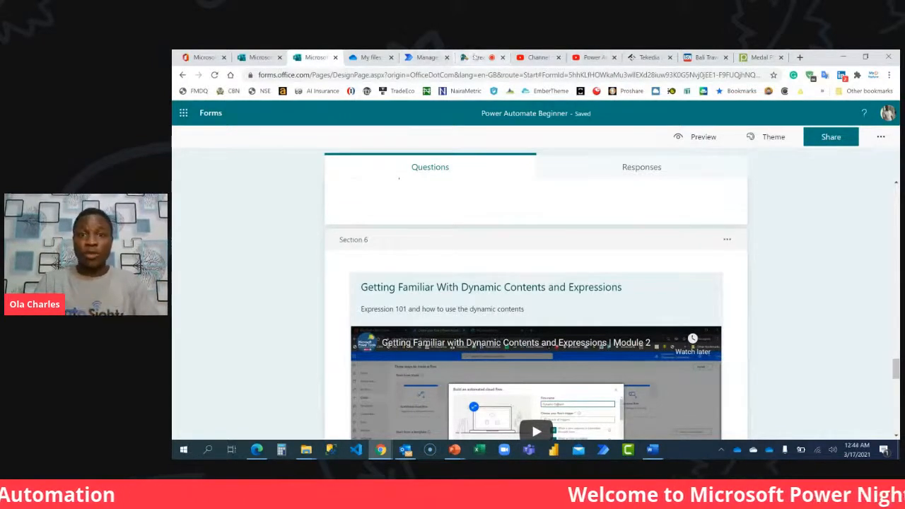
# Check the viewers' comments in the StreamYard broadcast and return to the Power Automate Beginner form.
pyautogui.click(481, 57)
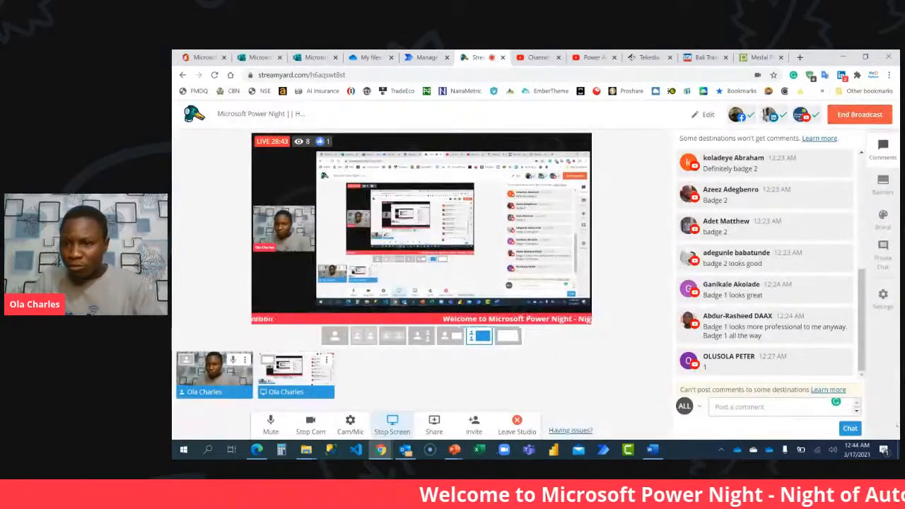
pyautogui.moveTo(808, 345)
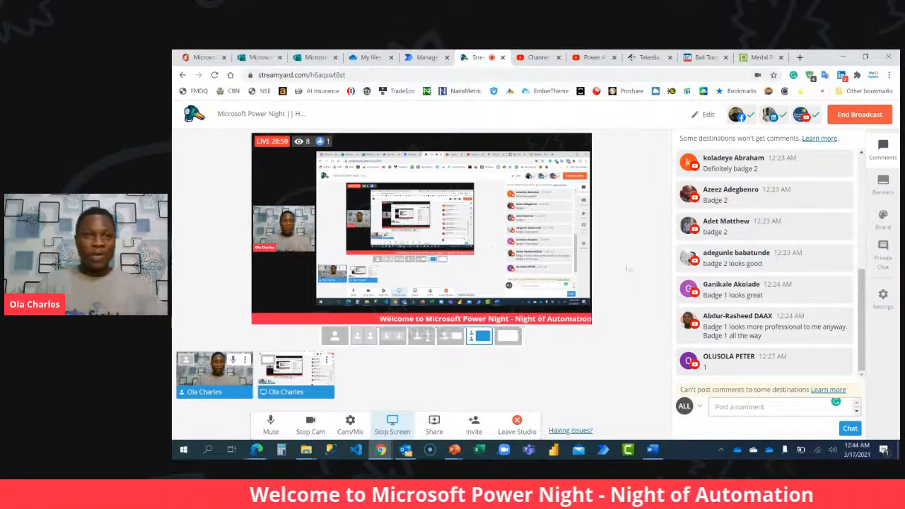
pyautogui.click(329, 62)
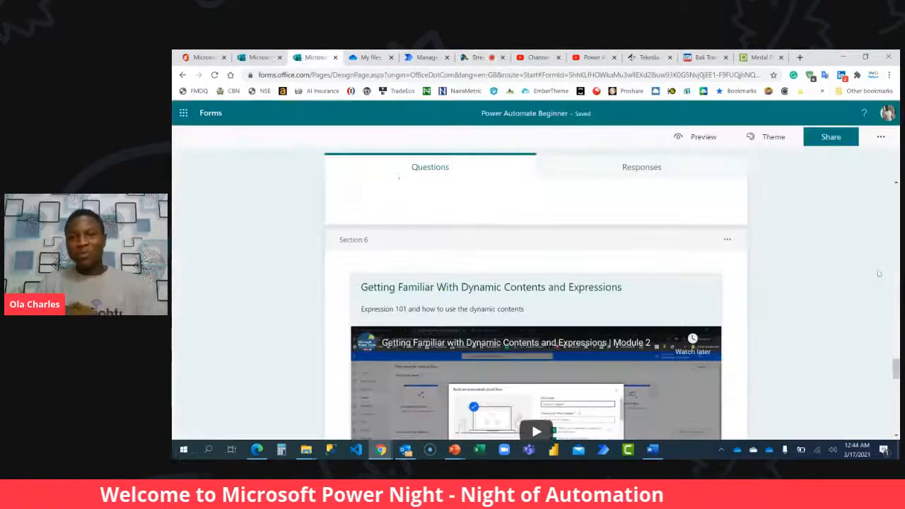
# Add a new section after question 6.
pyautogui.scroll(-15, 841, 294)
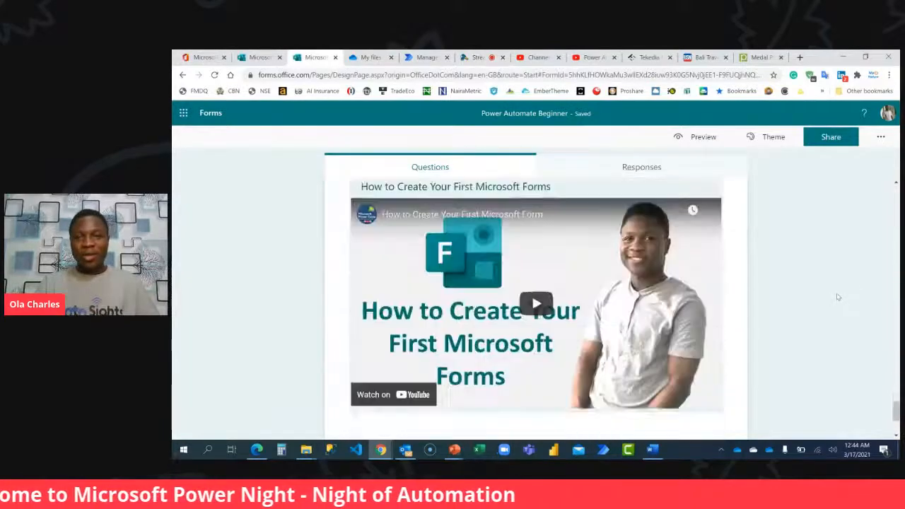
pyautogui.click(374, 413)
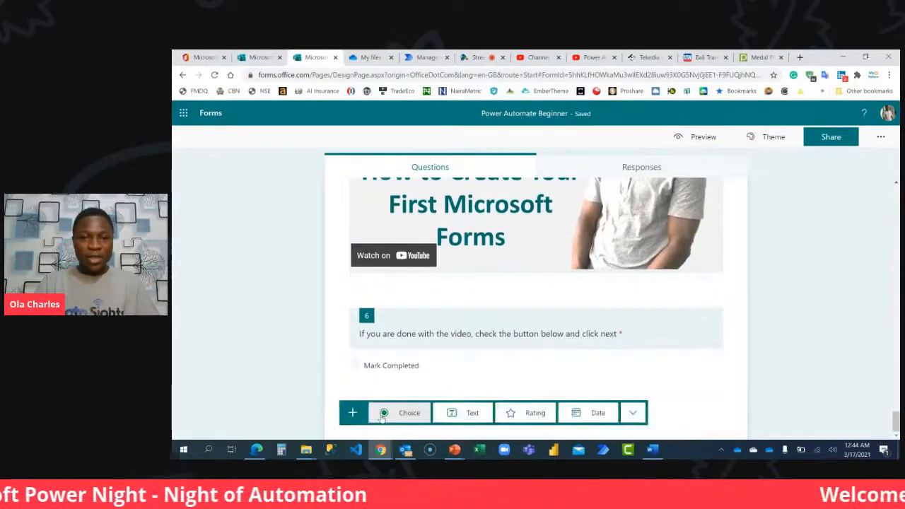
pyautogui.click(632, 413)
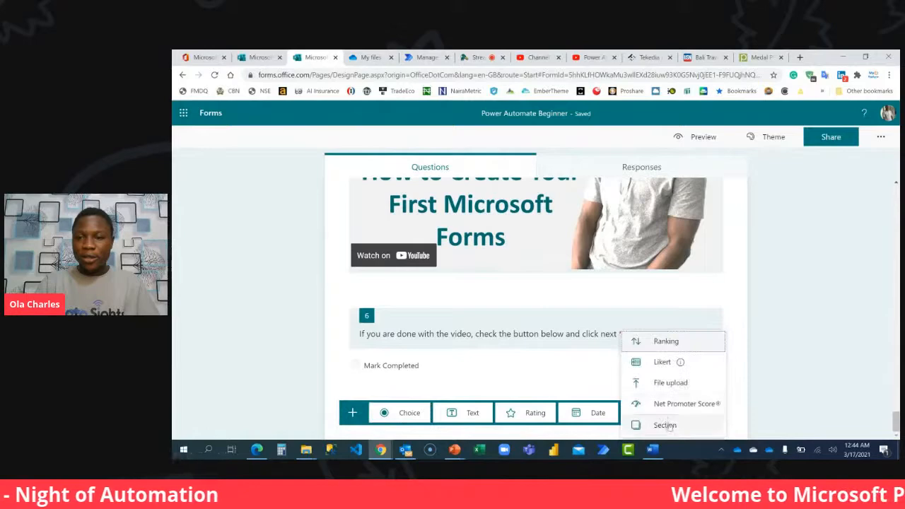
pyautogui.click(663, 424)
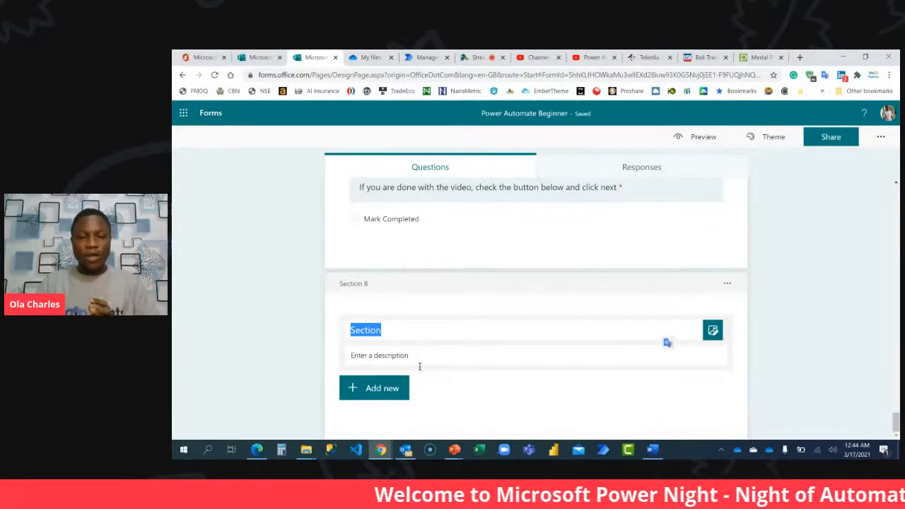
# Check the PowerNight LMS Header Design presentation in PowerPoint, then upload Slide3 from its Desktop folder as section 8's header image in Forms.
pyautogui.click(454, 449)
pyautogui.click(355, 414)
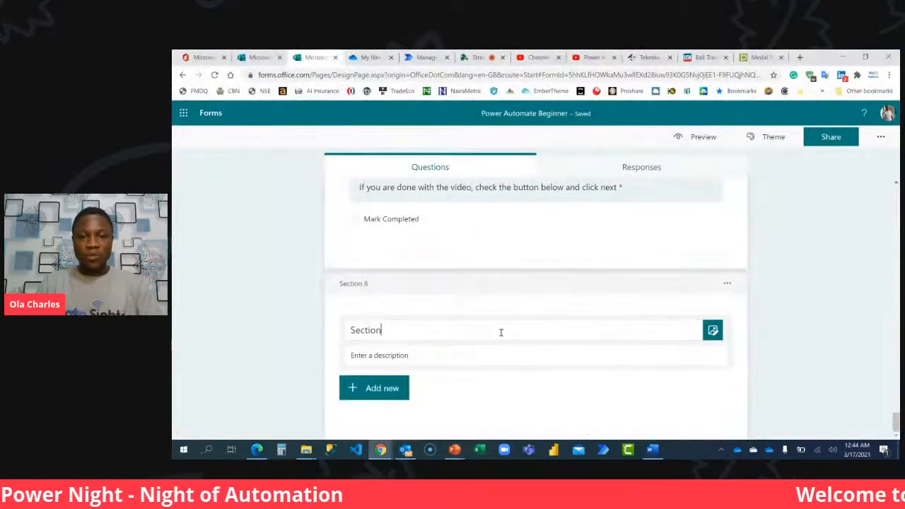
pyautogui.click(713, 330)
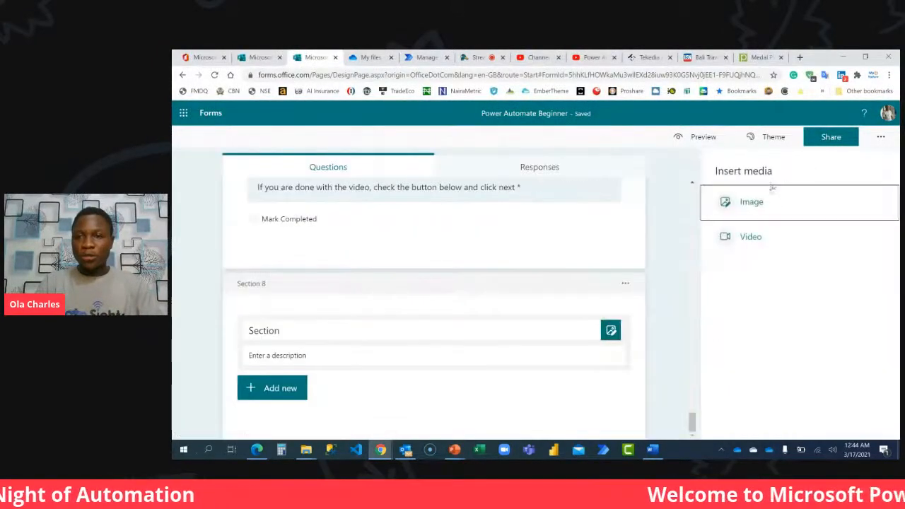
pyautogui.click(751, 202)
pyautogui.click(779, 192)
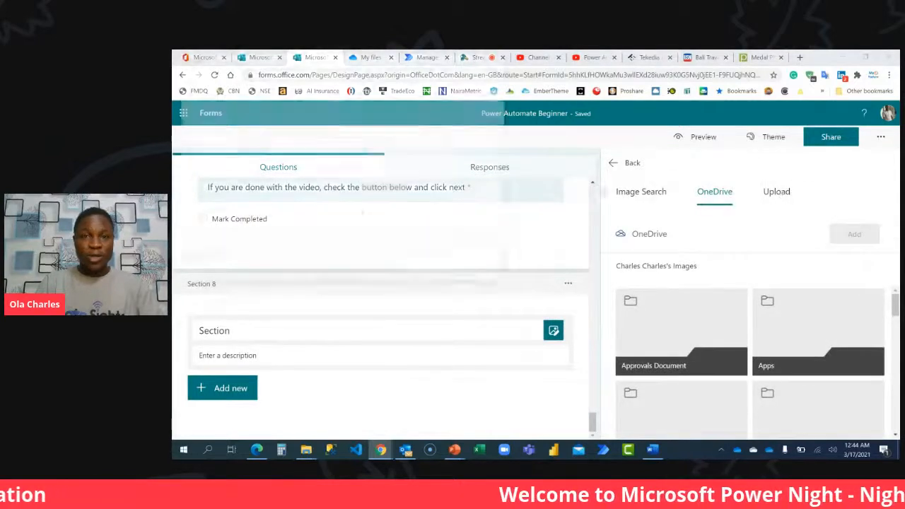
pyautogui.click(251, 74)
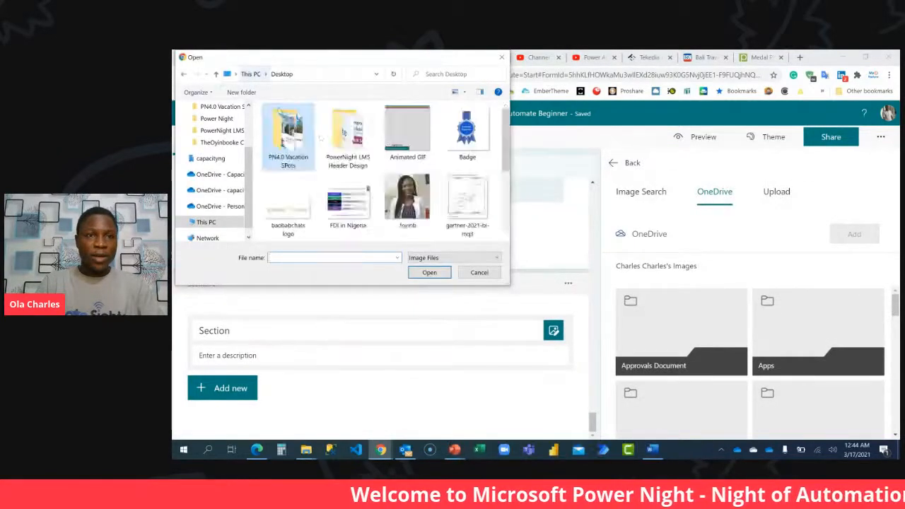
pyautogui.doubleClick(347, 130)
pyautogui.click(428, 145)
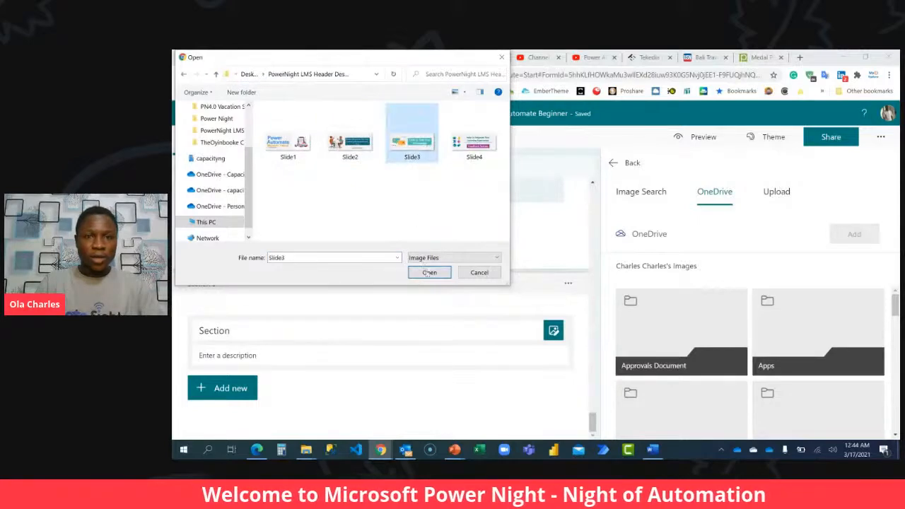
pyautogui.click(432, 273)
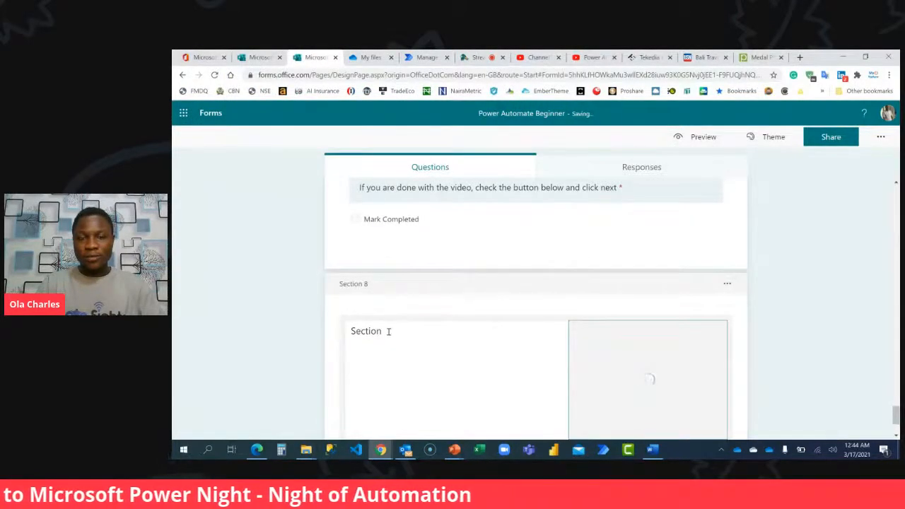
# Title section 8 "Time for Knowledge Check".
pyautogui.scroll(-2, 391, 326)
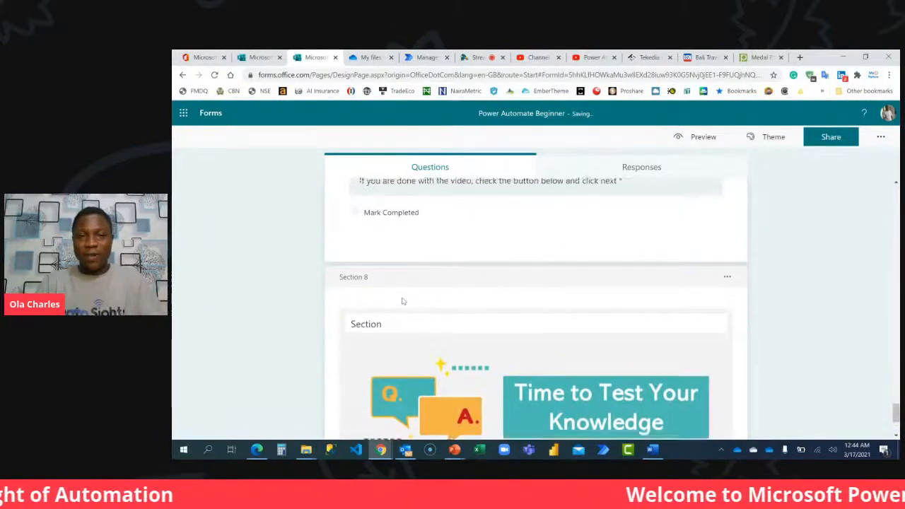
pyautogui.scroll(2, 400, 308)
pyautogui.scroll(-3, 402, 301)
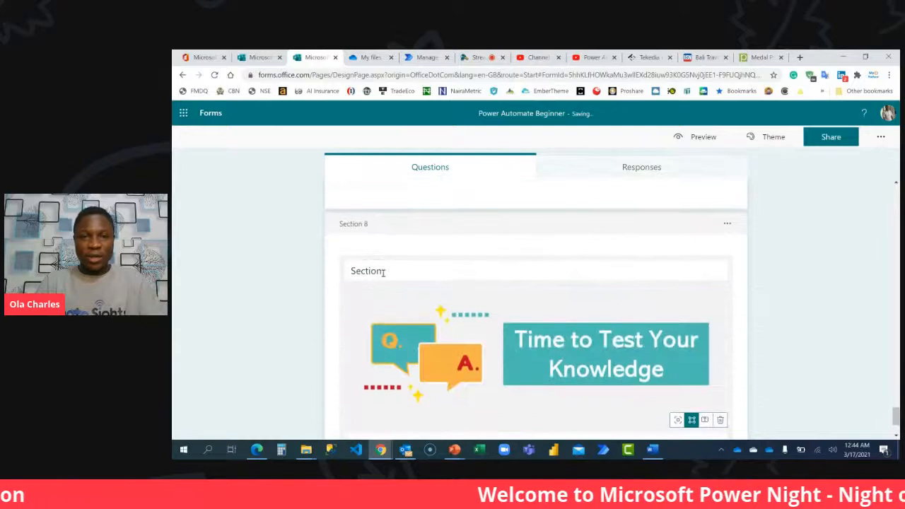
pyautogui.doubleClick(391, 270)
pyautogui.write('Time t')
pyautogui.write('or Knowledge Check')
# Add a Choice question to the "Time for Knowledge Check" section and remove its second option.
pyautogui.scroll(-1, 389, 272)
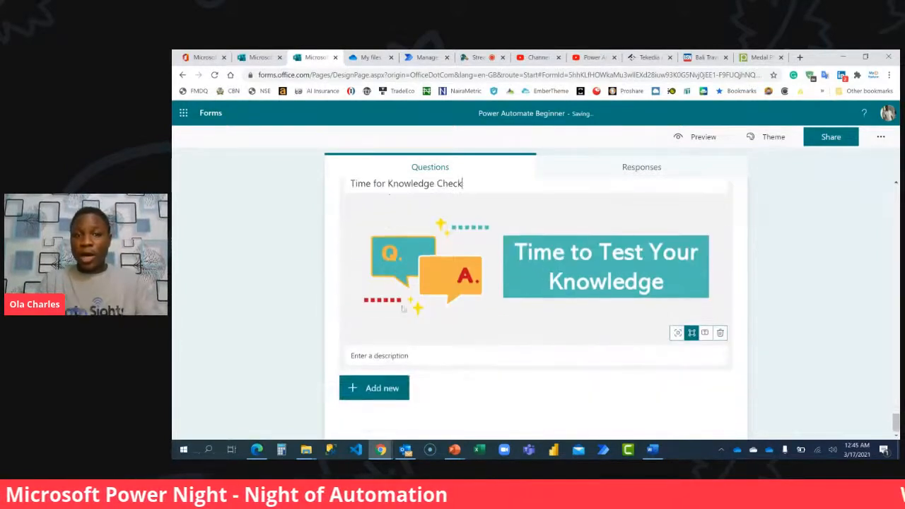
pyautogui.click(388, 387)
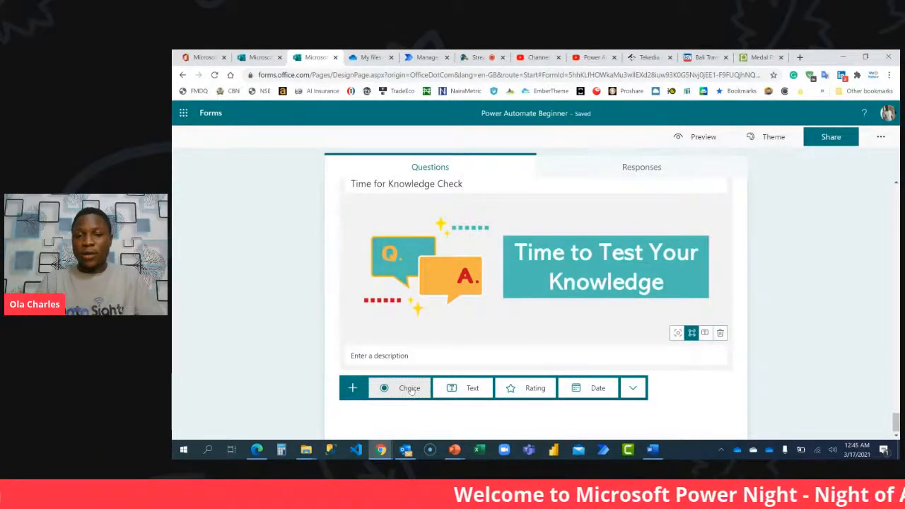
pyautogui.click(409, 388)
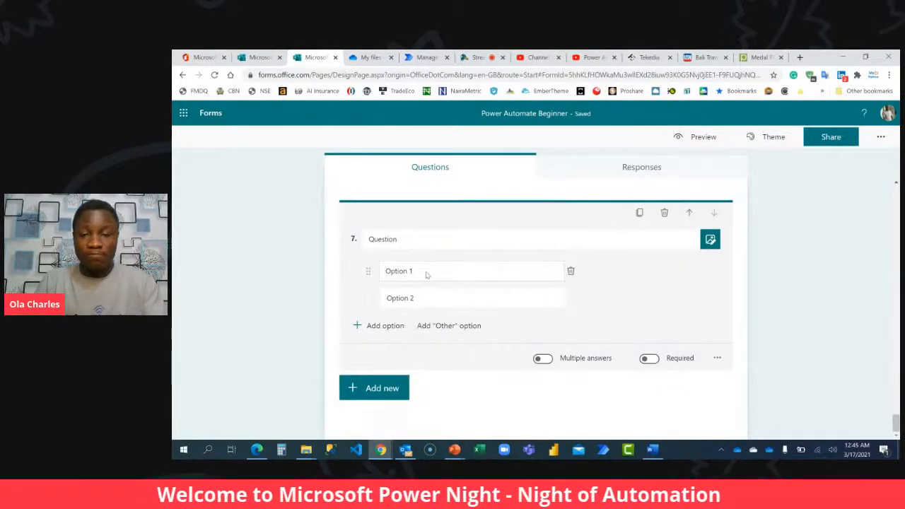
pyautogui.click(570, 297)
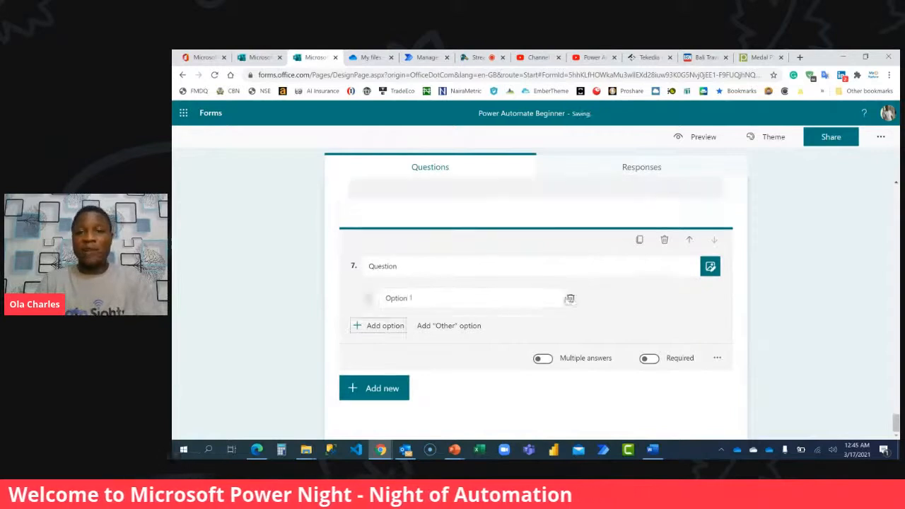
# Fill question 7's answer options with "Yes" and the suggested "No".
pyautogui.click(429, 297)
pyautogui.write('Mark')
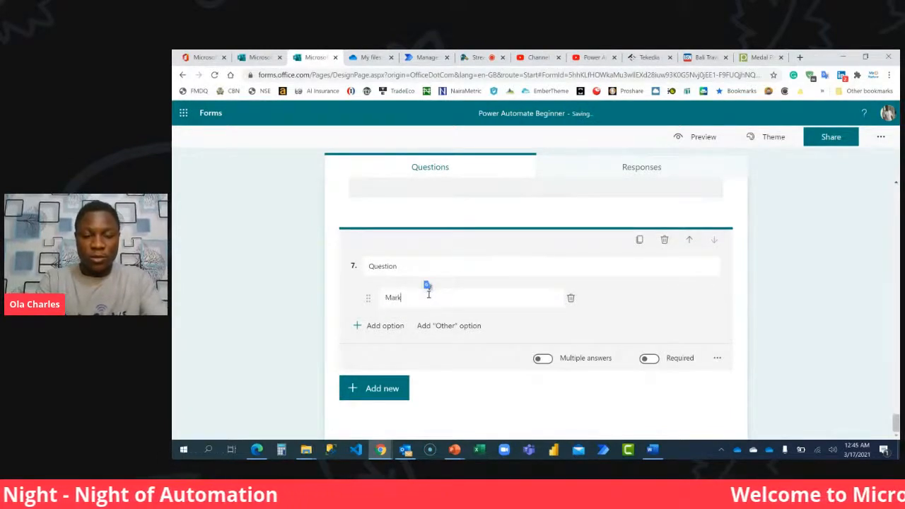
pyautogui.doubleClick(428, 296)
pyautogui.write('ready')
pyautogui.doubleClick(427, 294)
pyautogui.write('Yes')
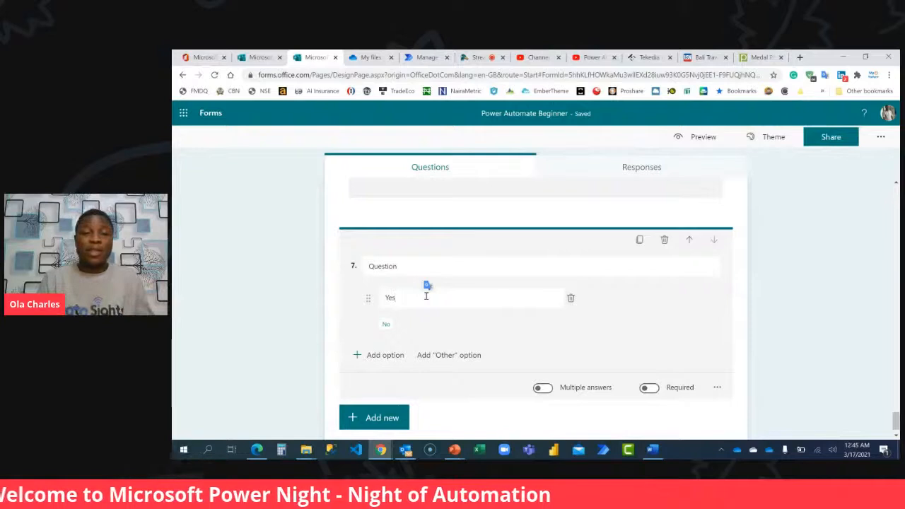
pyautogui.click(384, 326)
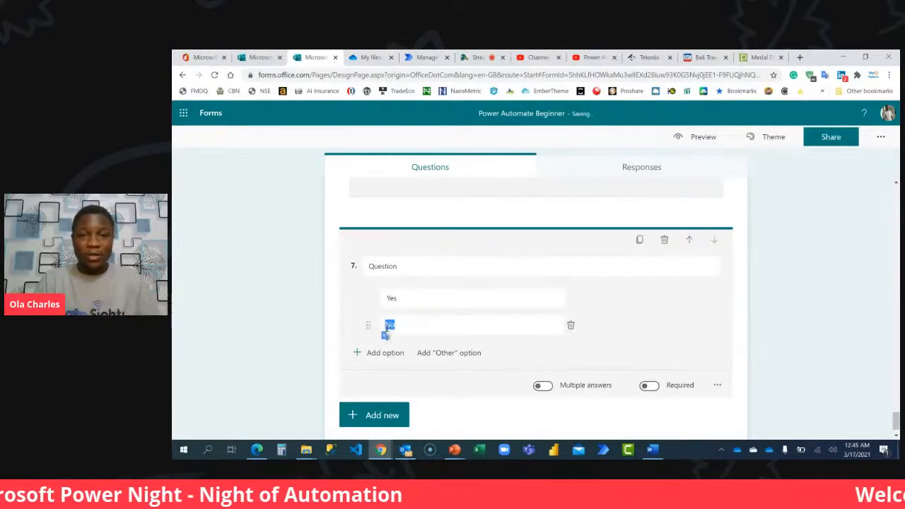
# Title question 7 "Ready to Start Your Assessment?" and make it required.
pyautogui.click(429, 264)
pyautogui.write('Ready to St')
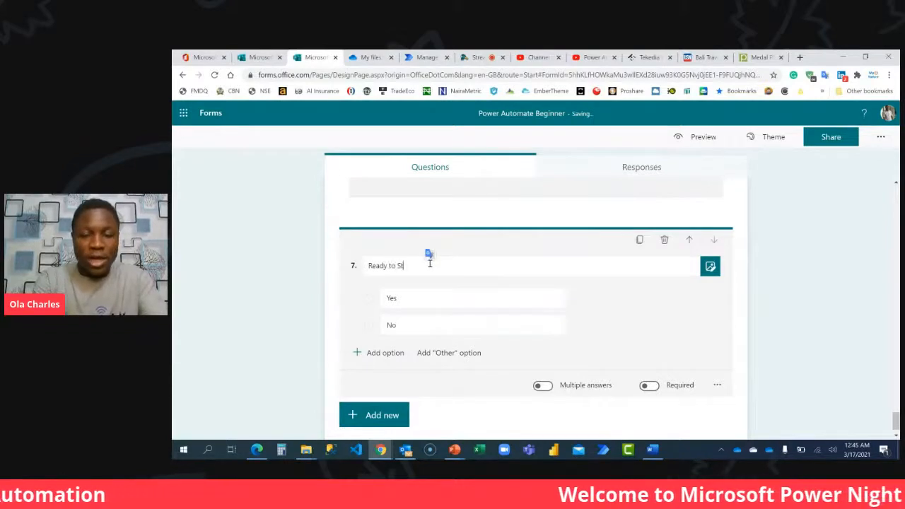
pyautogui.write('art Your A')
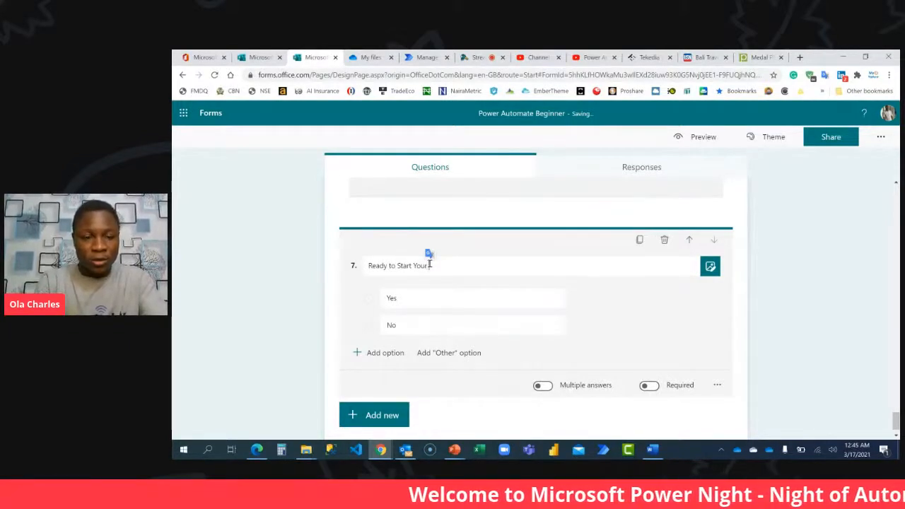
pyautogui.write('ssessment?')
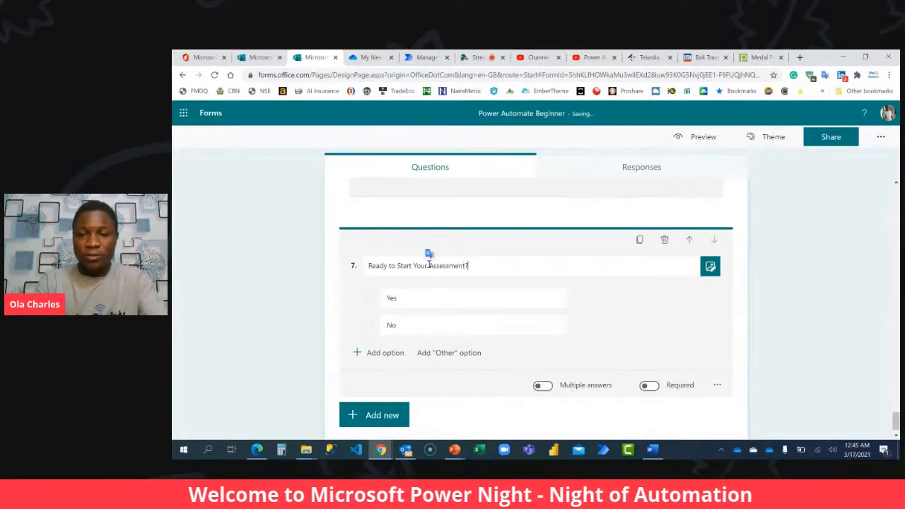
pyautogui.click(648, 385)
pyautogui.click(747, 303)
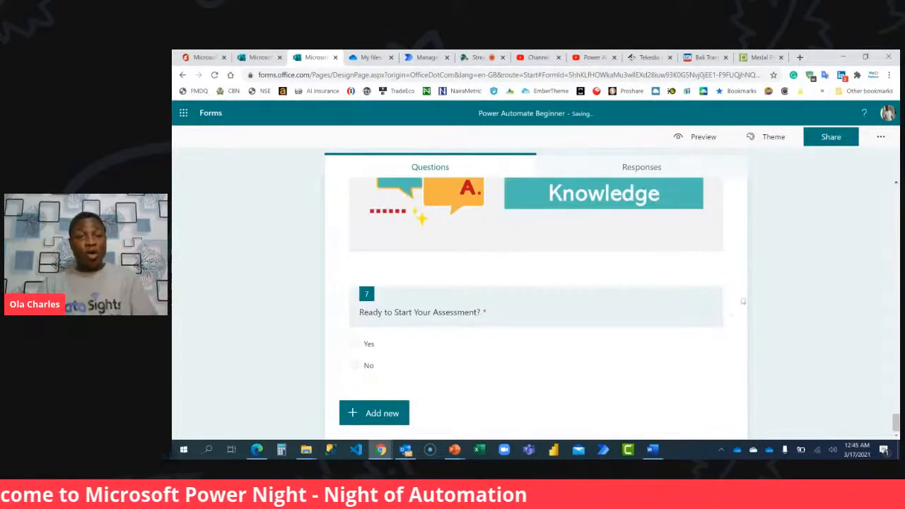
# Add a new section after question 7 and title it "Welcome".
pyautogui.scroll(1, 617, 302)
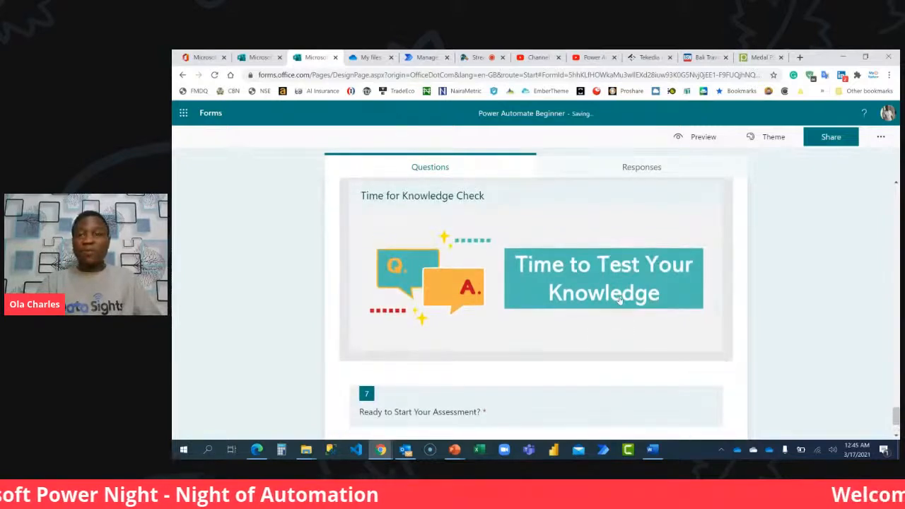
pyautogui.scroll(-1, 618, 299)
pyautogui.click(397, 412)
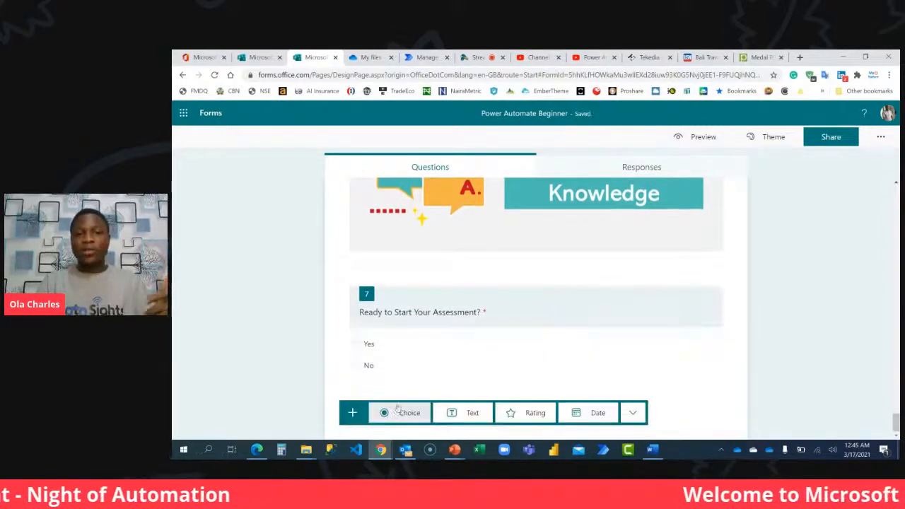
pyautogui.click(633, 412)
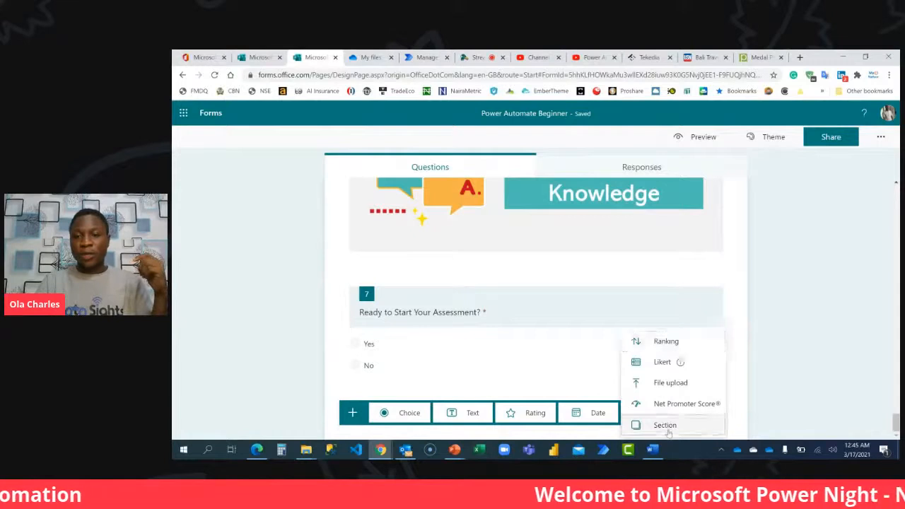
pyautogui.click(666, 427)
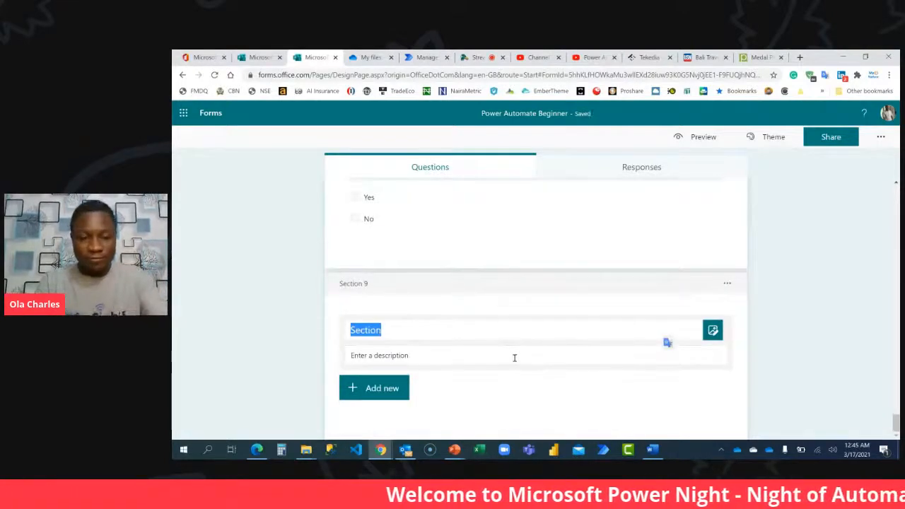
pyautogui.write('Welcome')
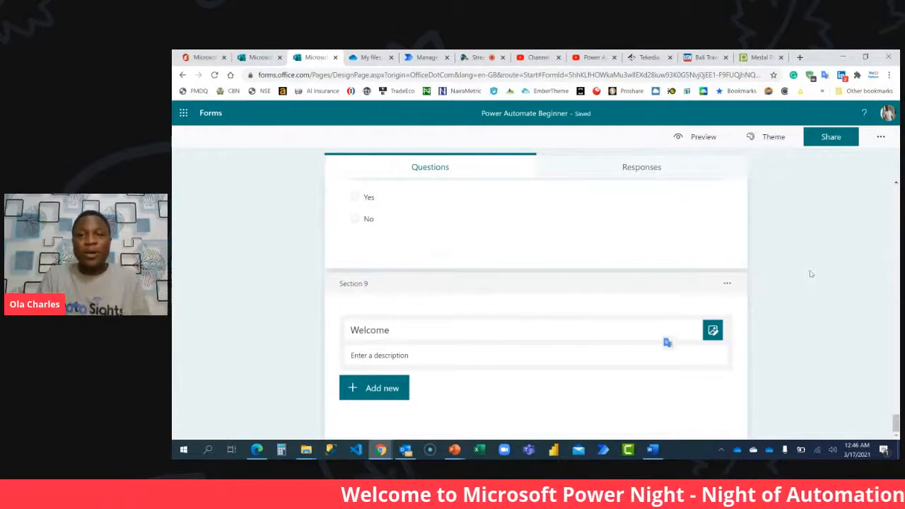
# Add branching to question 7 so that "No" goes to Section 5, Power Automate Beginner Class, and return to the form's questions.
pyautogui.scroll(10, 811, 273)
pyautogui.scroll(10, 812, 273)
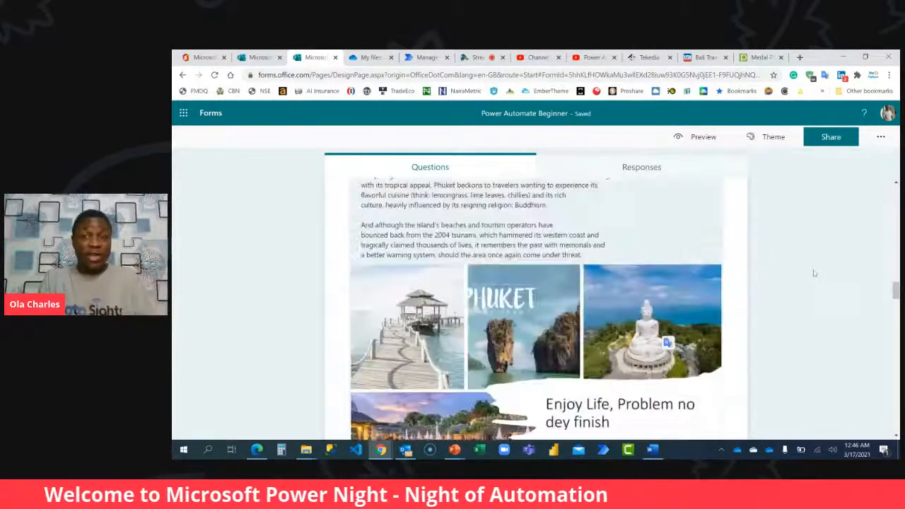
pyautogui.scroll(-10, 813, 274)
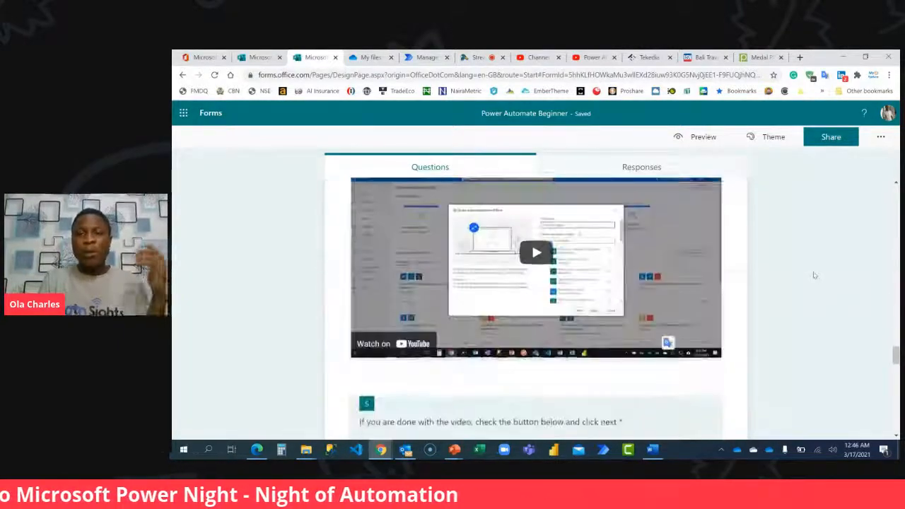
pyautogui.scroll(-10, 814, 274)
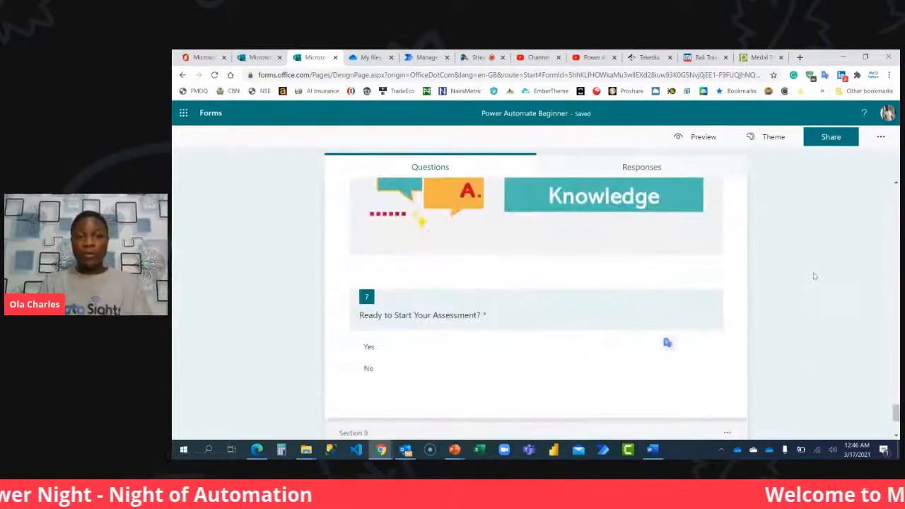
pyautogui.click(438, 373)
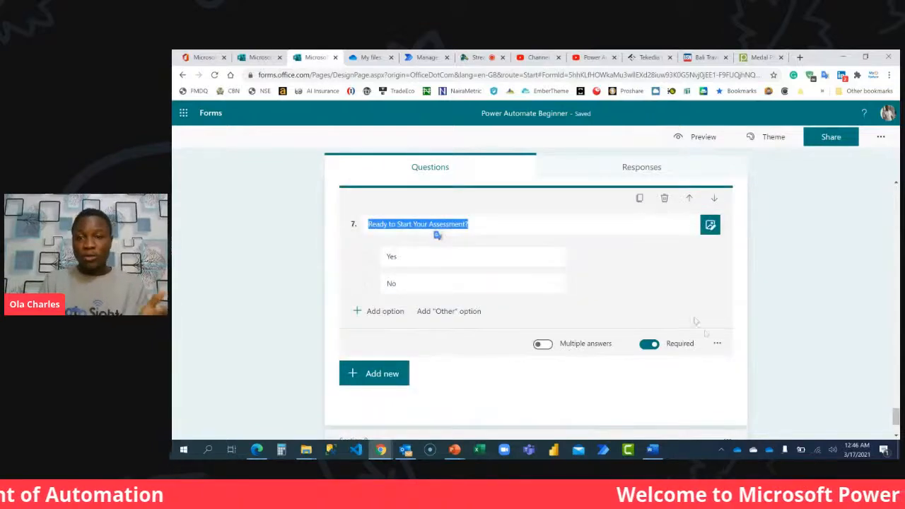
pyautogui.click(716, 344)
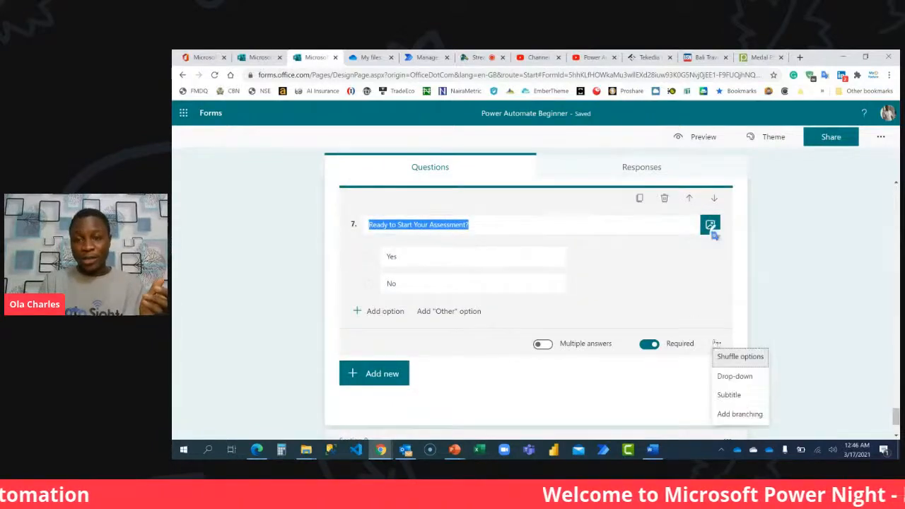
pyautogui.click(739, 414)
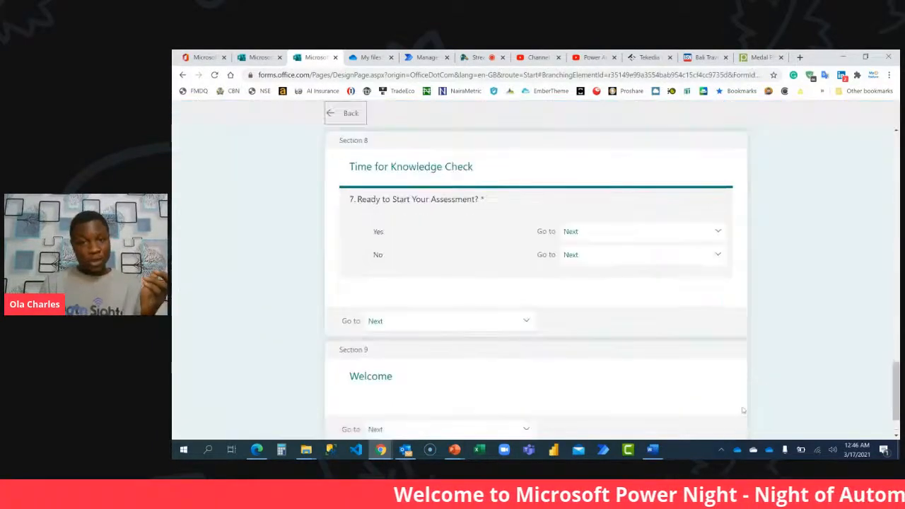
pyautogui.click(688, 259)
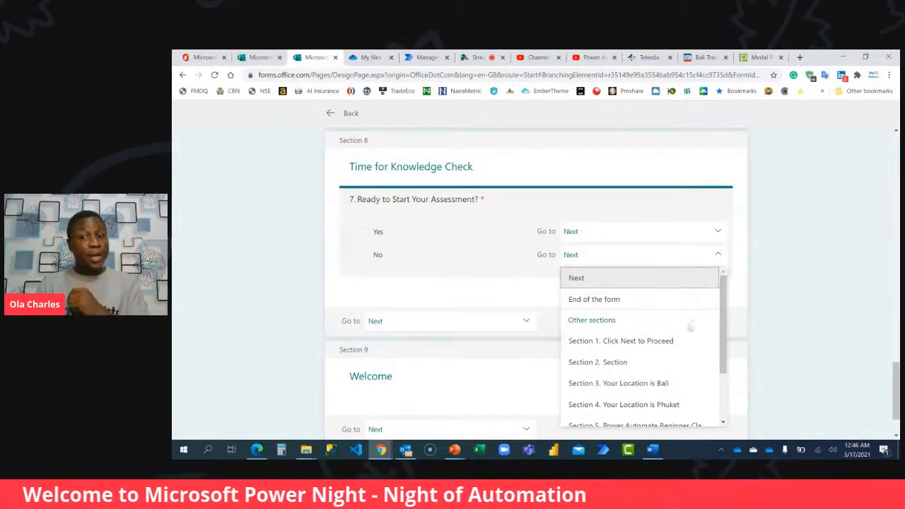
pyautogui.scroll(-2, 687, 335)
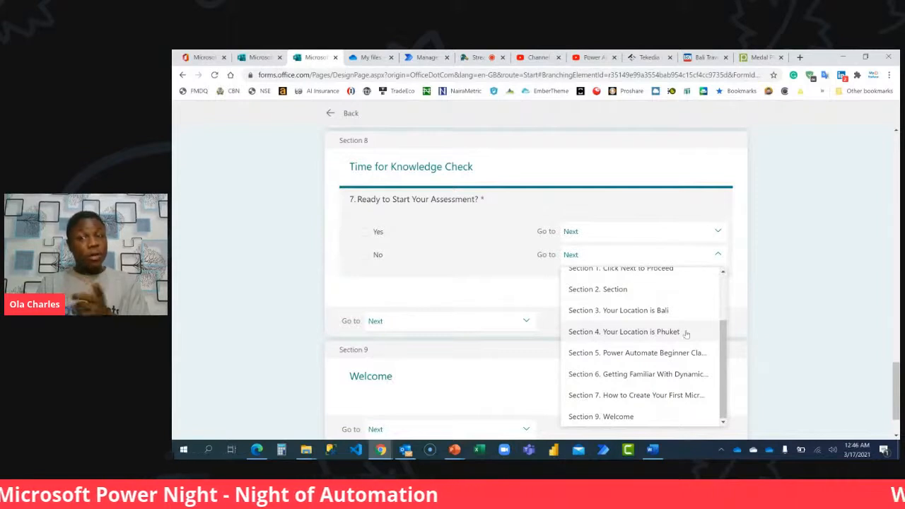
pyautogui.click(646, 353)
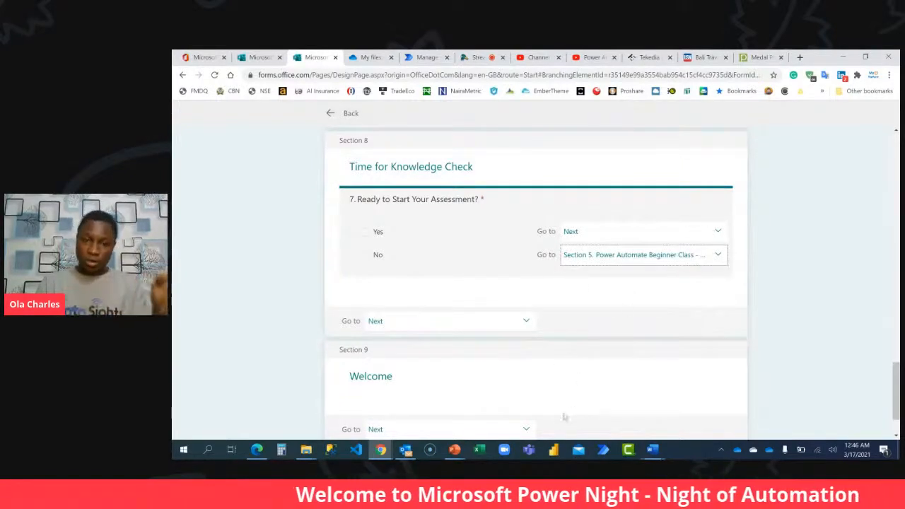
pyautogui.scroll(-1, 574, 399)
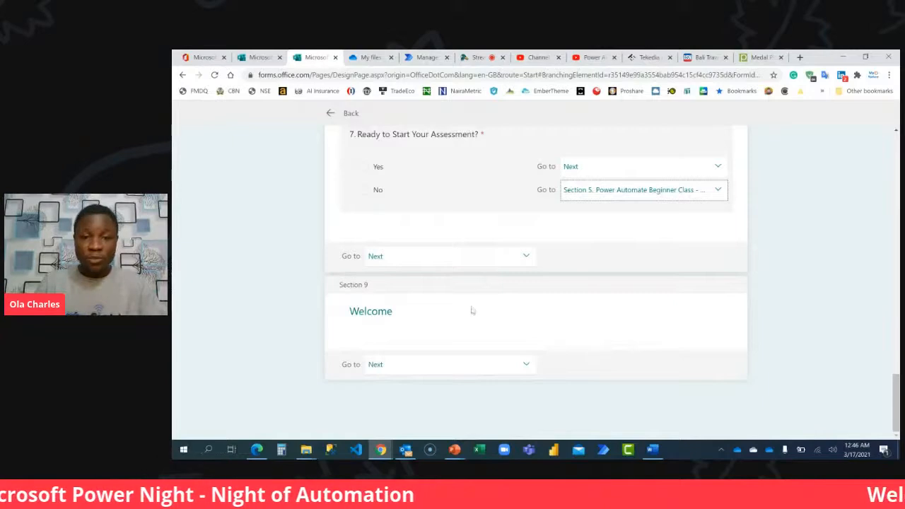
pyautogui.click(349, 114)
# Retitle section 9 as "Your Assessment".
pyautogui.scroll(-20, 459, 296)
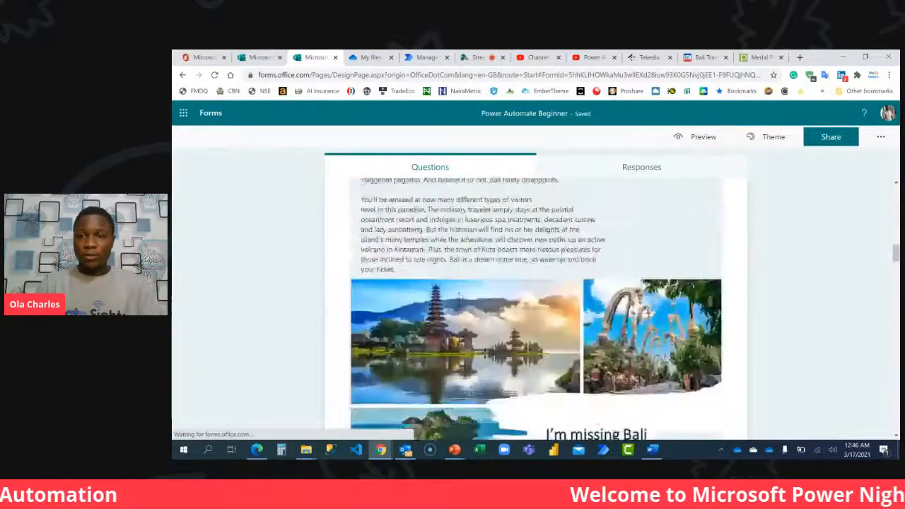
pyautogui.scroll(-15, 459, 297)
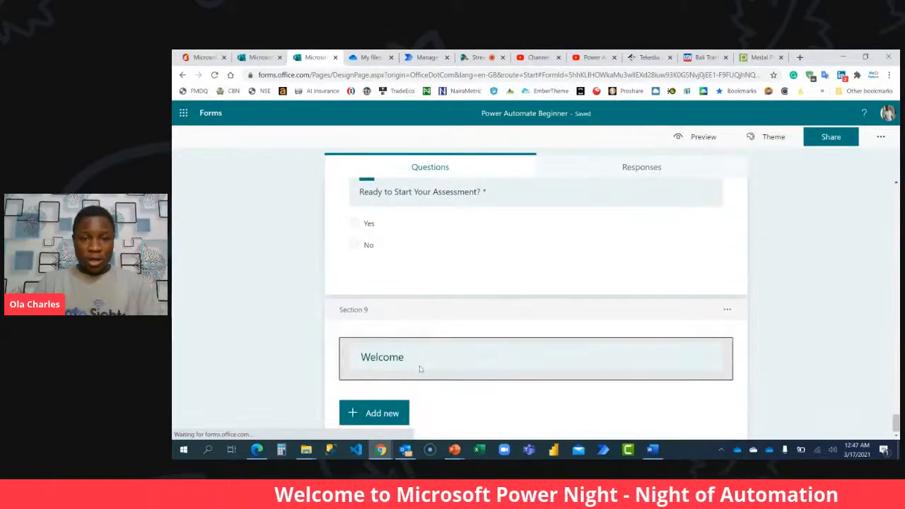
pyautogui.click(417, 364)
pyautogui.click(389, 354)
pyautogui.doubleClick(389, 354)
pyautogui.write('Relax')
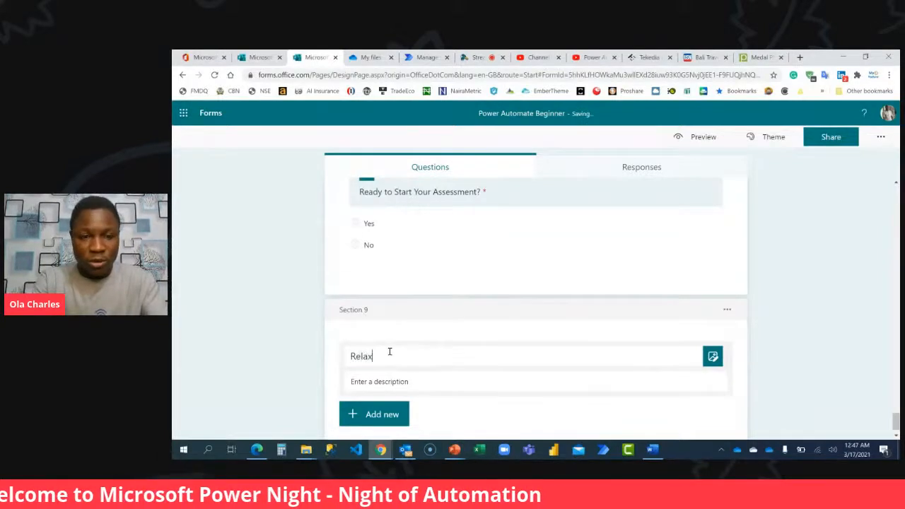
pyautogui.write(' and')
pyautogui.hotkey('ctrl', 'a')
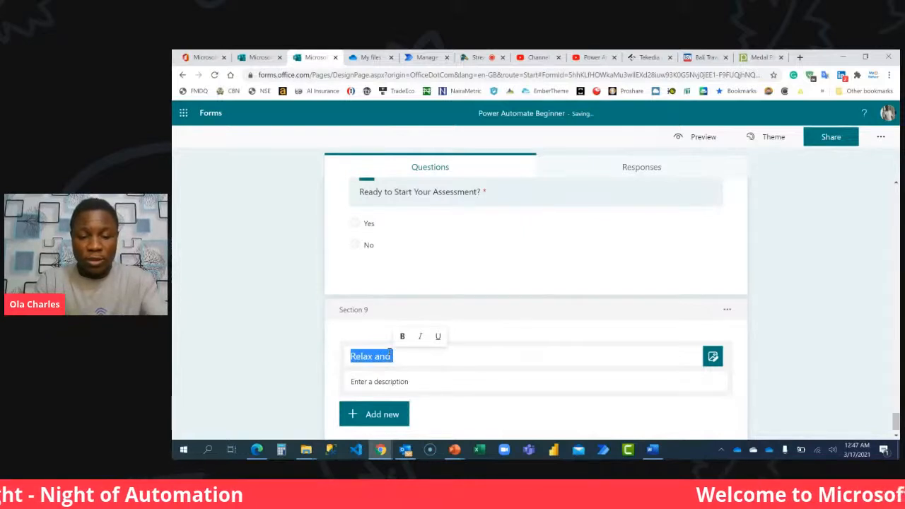
pyautogui.write('This As')
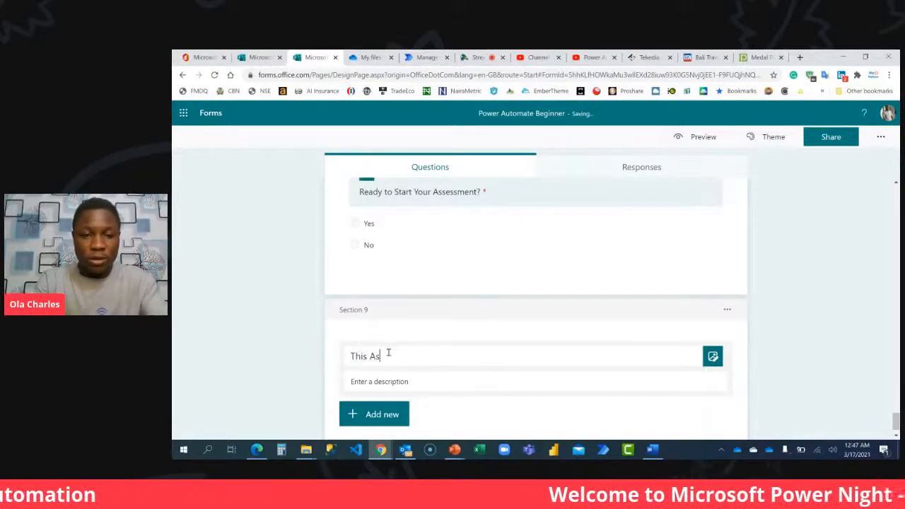
pyautogui.write('sessme')
pyautogui.hotkey('ctrl', 'a')
pyautogui.write('Your Assessment')
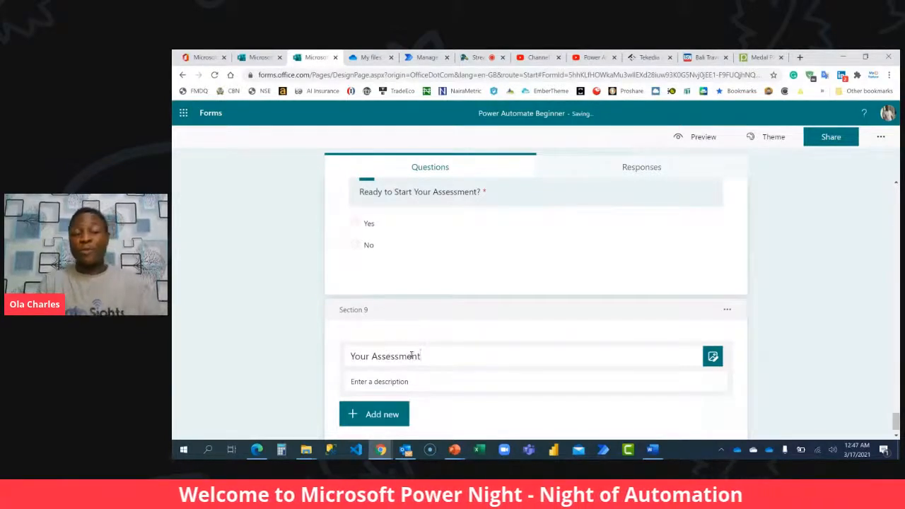
# Add a choice question to the Your Assessment section titled "Q1. How many tools do we have in Microsoft Power Platform Ecosystem?".
pyautogui.scroll(-1, 422, 355)
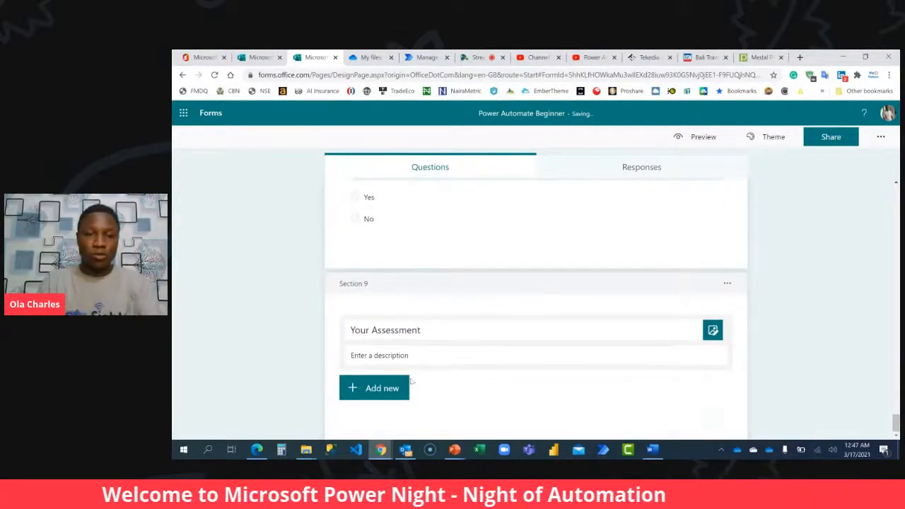
pyautogui.click(385, 394)
pyautogui.click(385, 393)
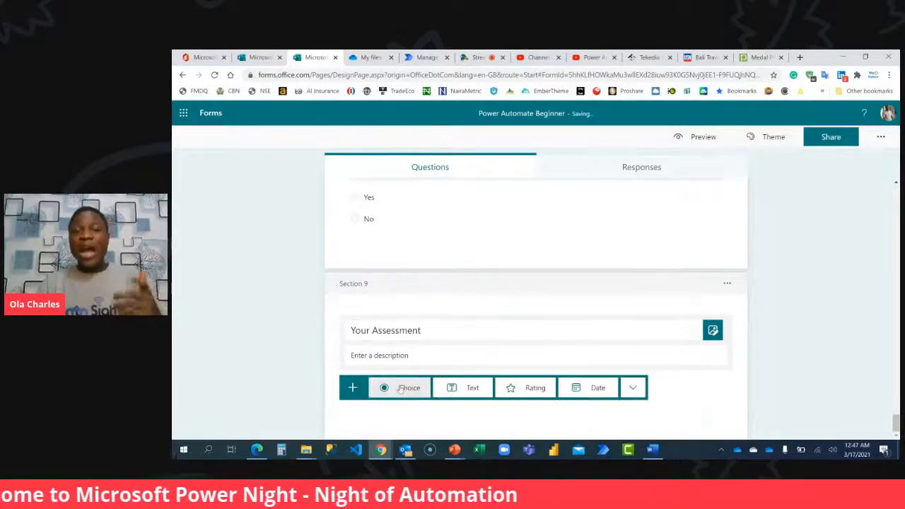
pyautogui.click(399, 388)
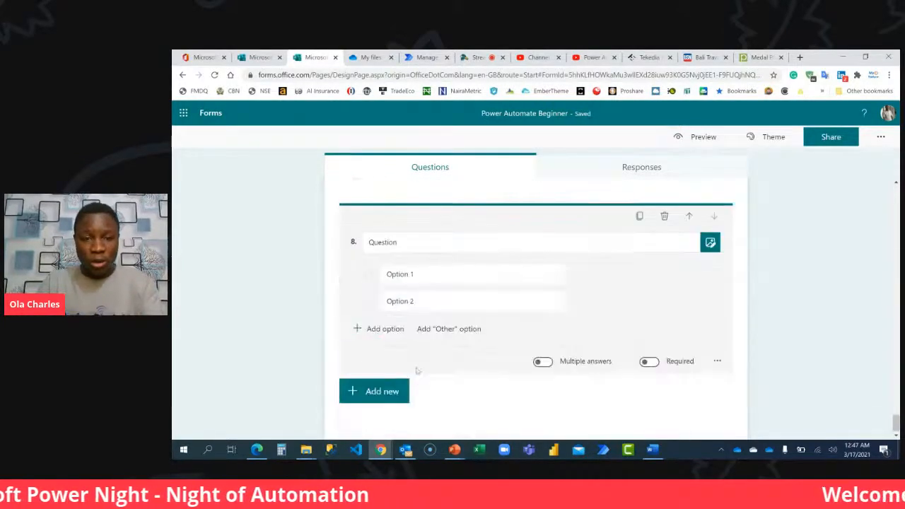
pyautogui.write('Ho')
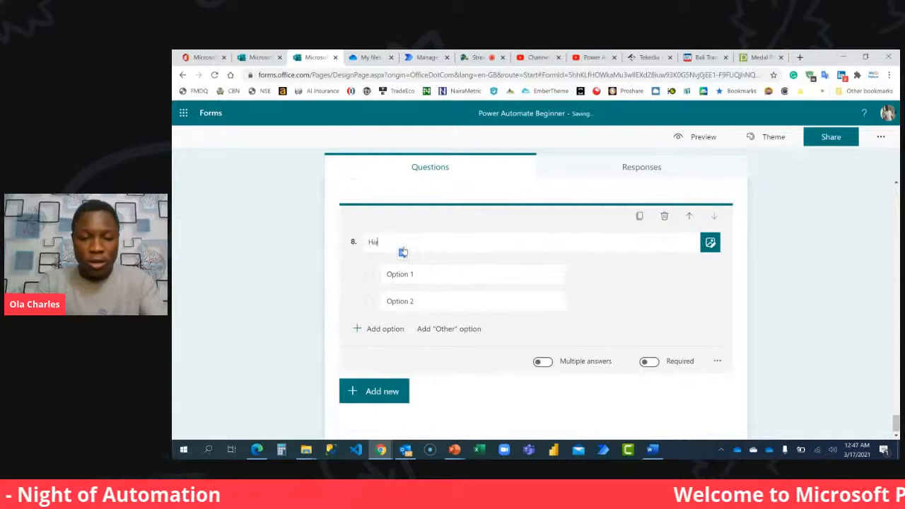
pyautogui.write('wQ')
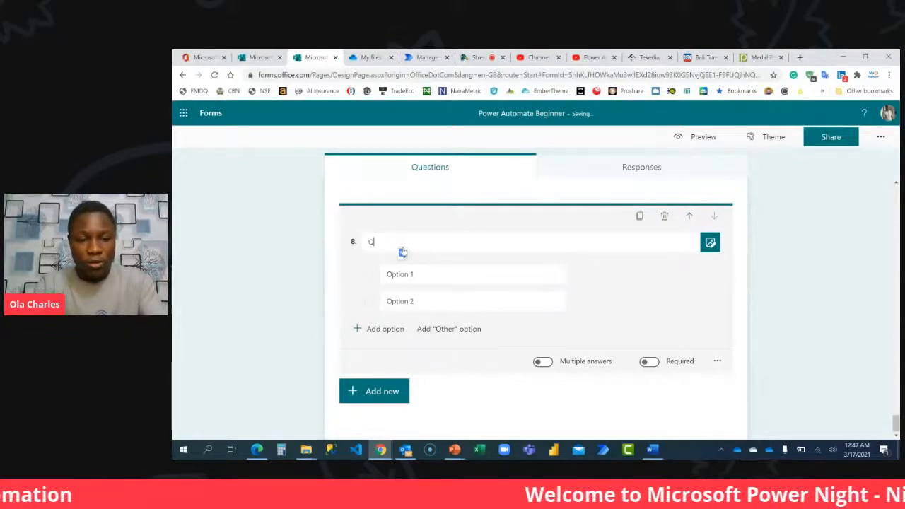
pyautogui.write('1. How many')
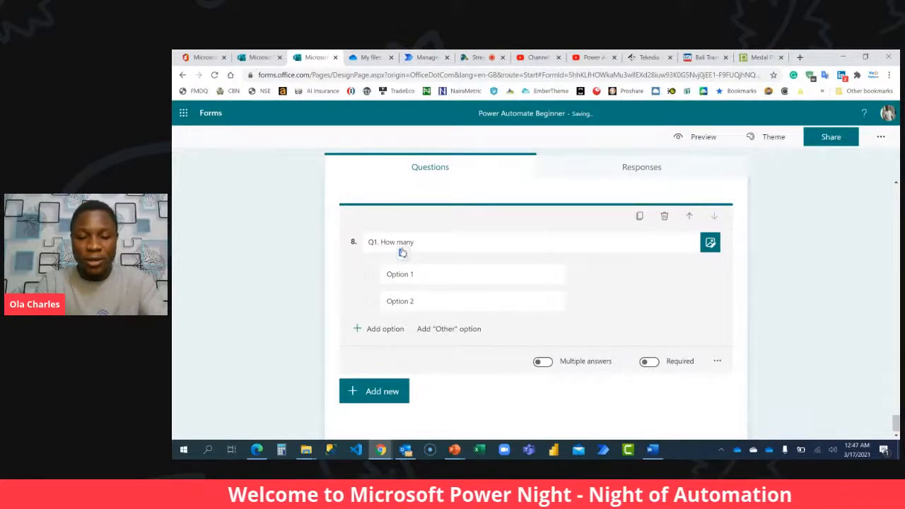
pyautogui.write(' tools do')
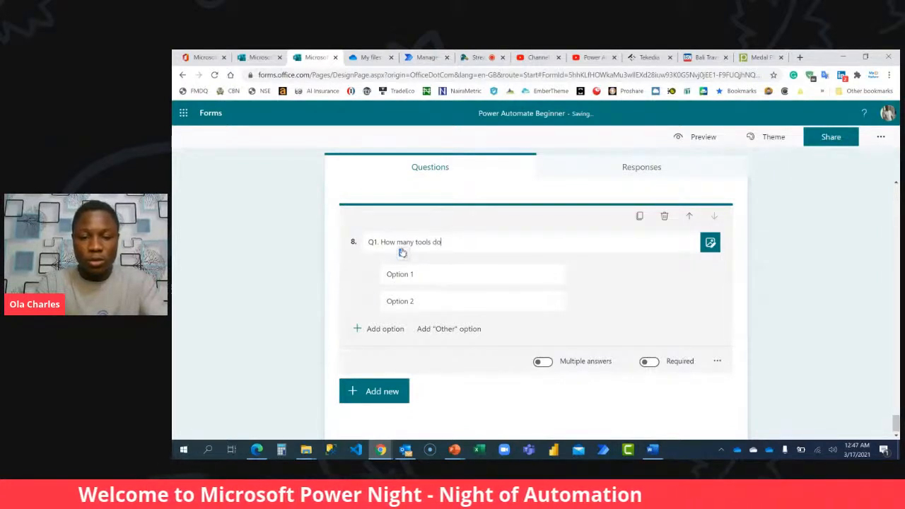
pyautogui.write(' we have in')
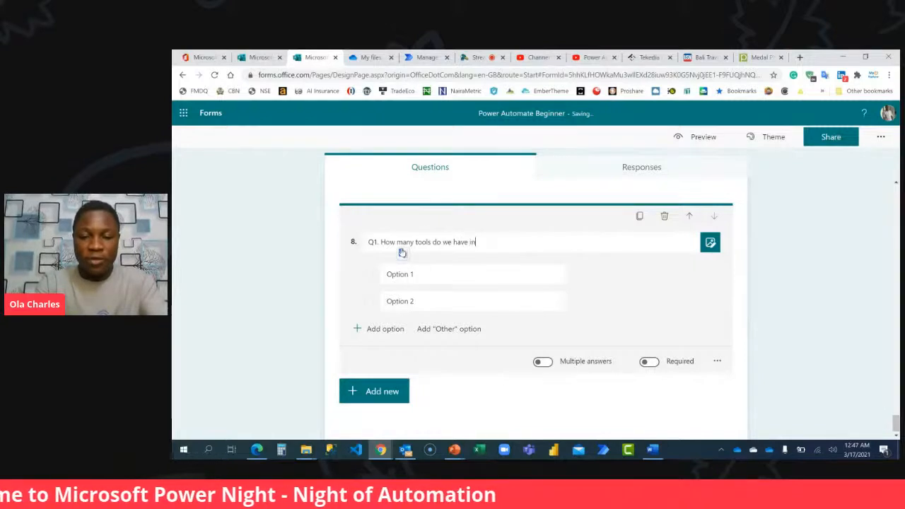
pyautogui.write(' Microsoft')
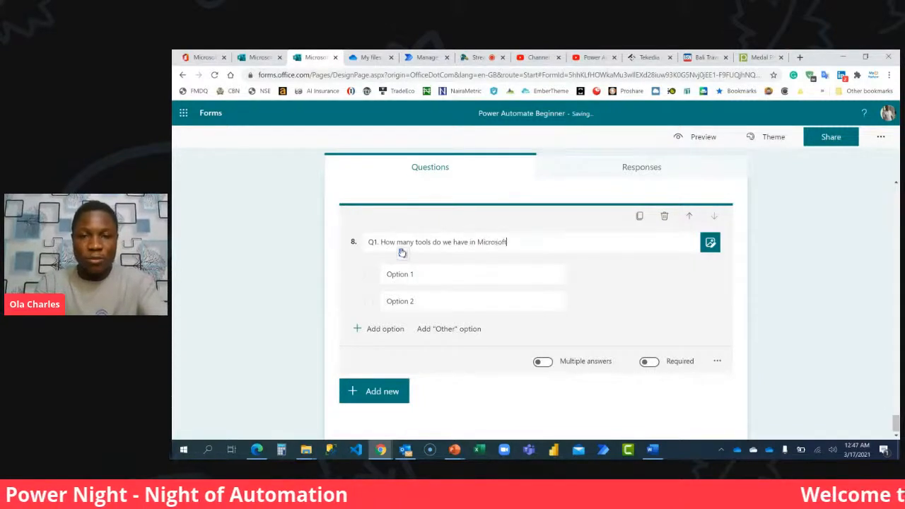
pyautogui.write(' Pow')
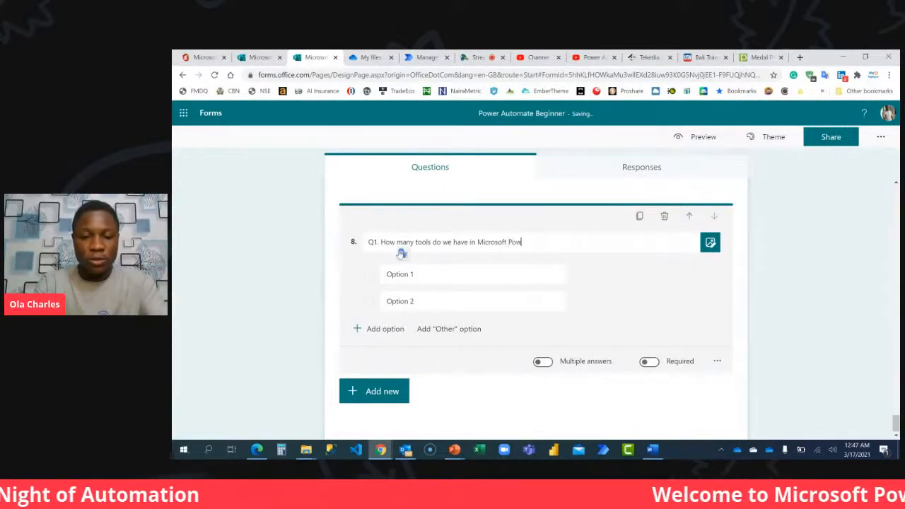
pyautogui.write('er Platform')
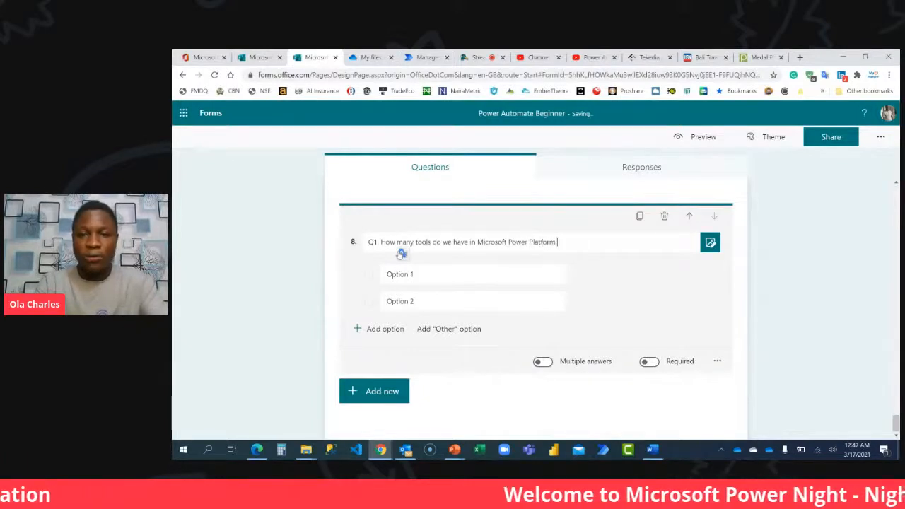
pyautogui.write(' Ecosystem?')
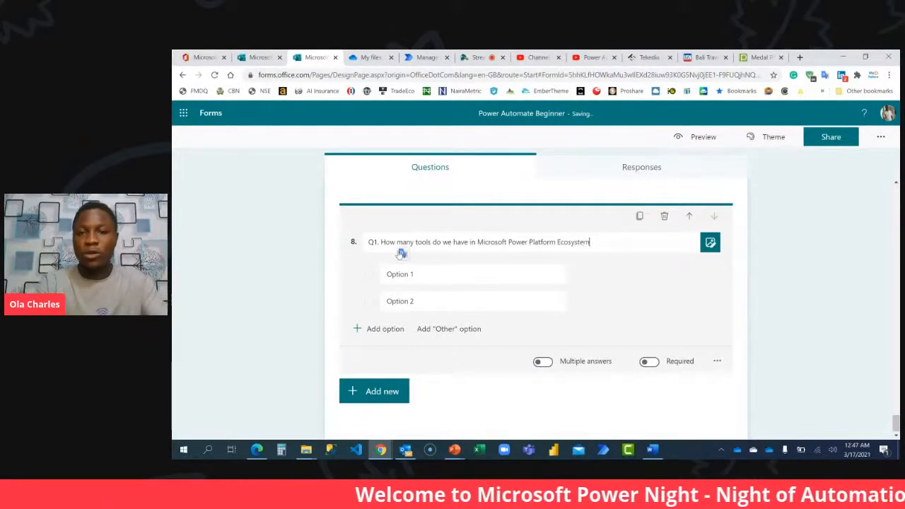
# Give question 8 the answer options 3, 2, 4 and 5, and make it required.
pyautogui.click(427, 281)
pyautogui.write('3')
pyautogui.click(427, 297)
pyautogui.write('2')
pyautogui.click(389, 330)
pyautogui.write('4')
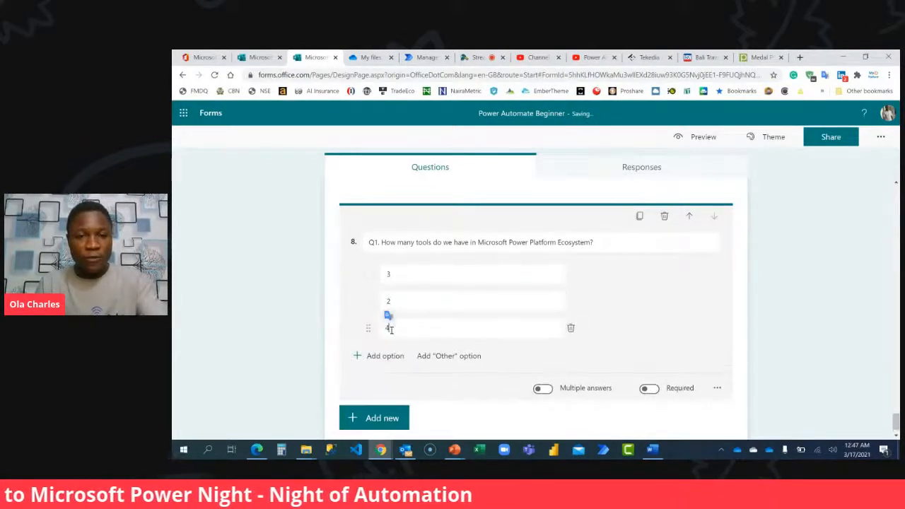
pyautogui.click(385, 356)
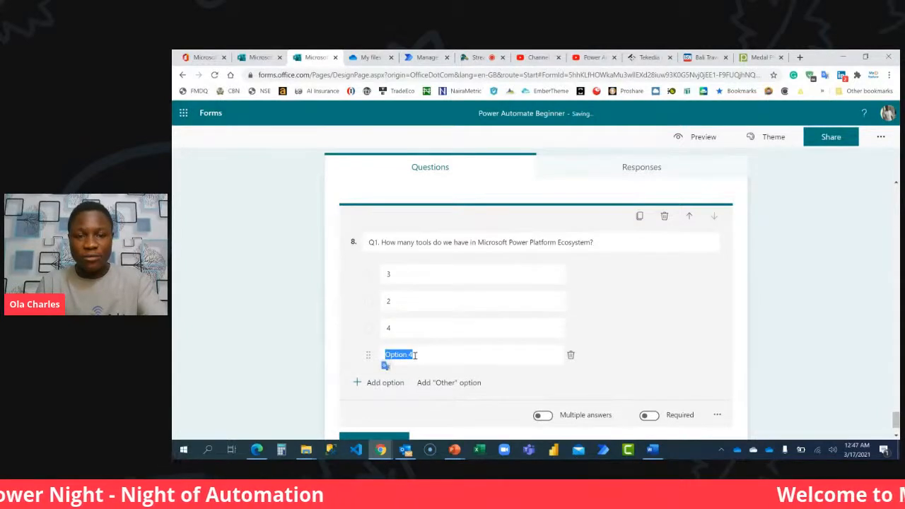
pyautogui.write('1')
pyautogui.write('5')
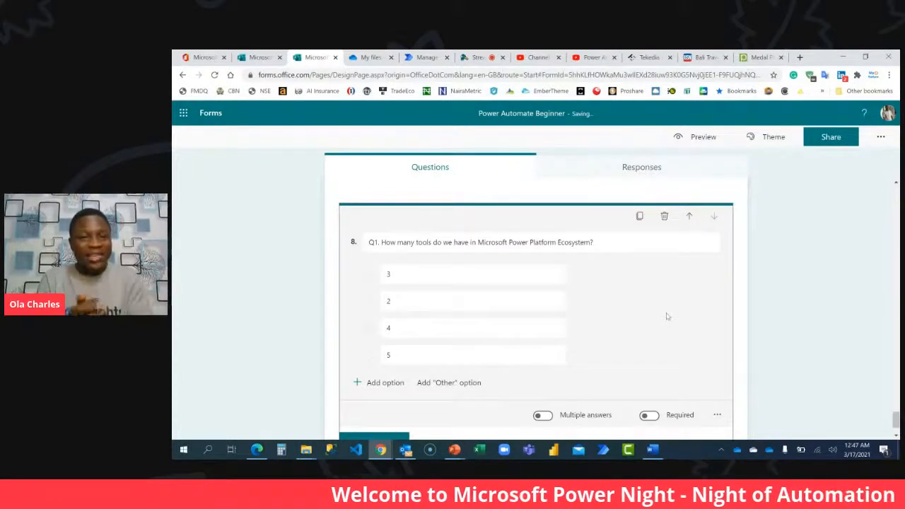
pyautogui.click(649, 415)
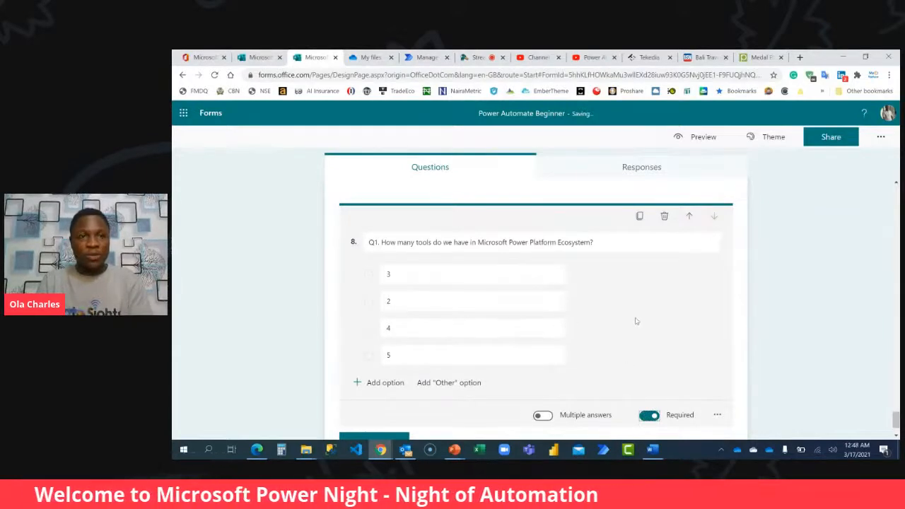
# Check the new quiz choice on the Forms home page, and return to the Power Automate Beginner form.
pyautogui.click(259, 57)
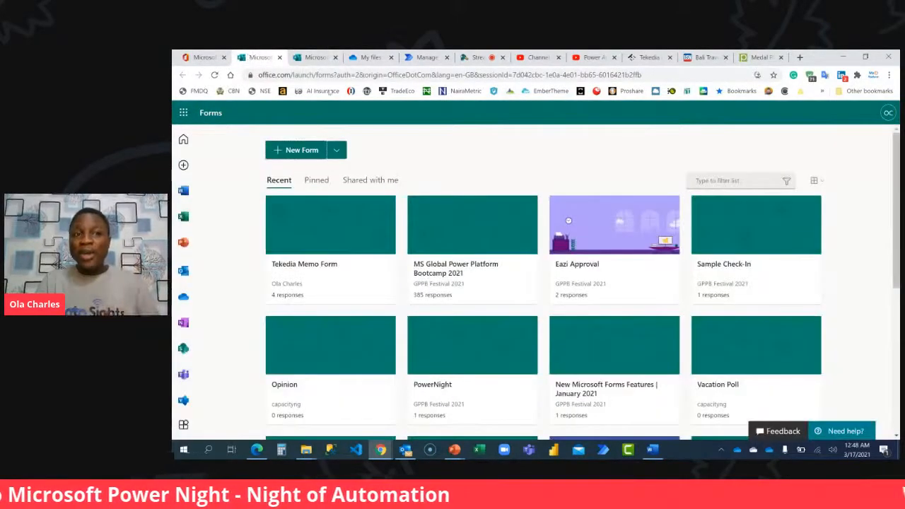
pyautogui.click(336, 150)
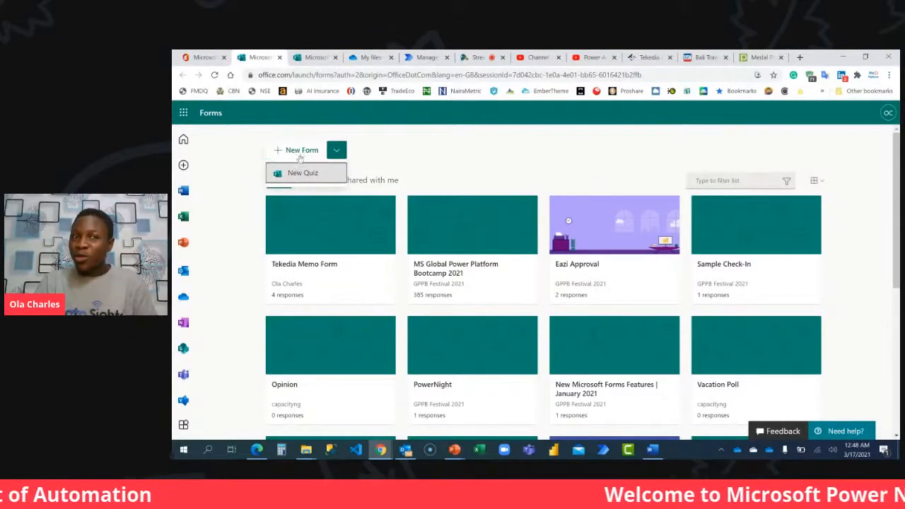
pyautogui.click(385, 158)
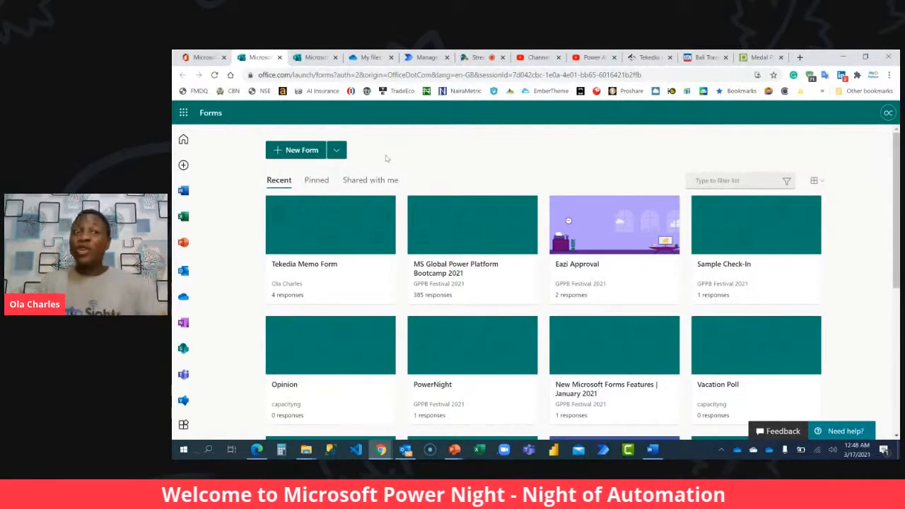
pyautogui.click(316, 57)
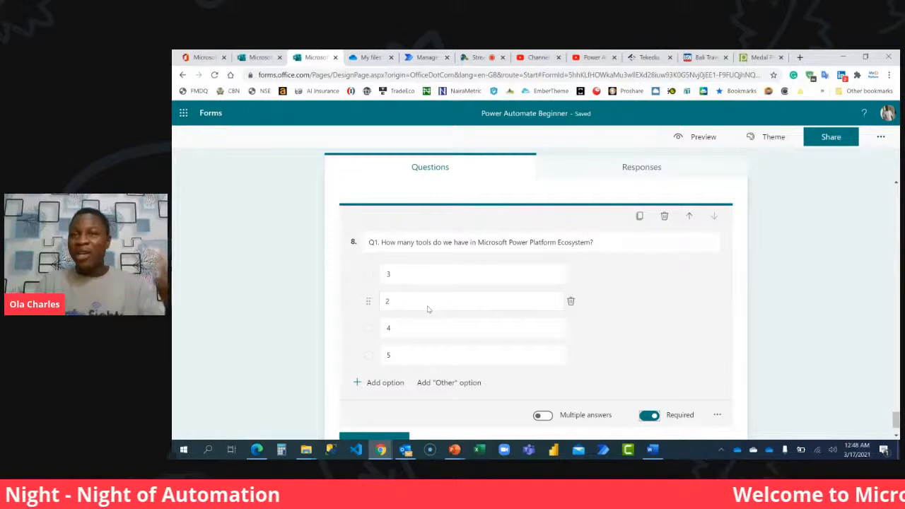
# Add a choice question after question 8 titled "Q2. Every Flow must start with a _____?".
pyautogui.scroll(-1, 694, 309)
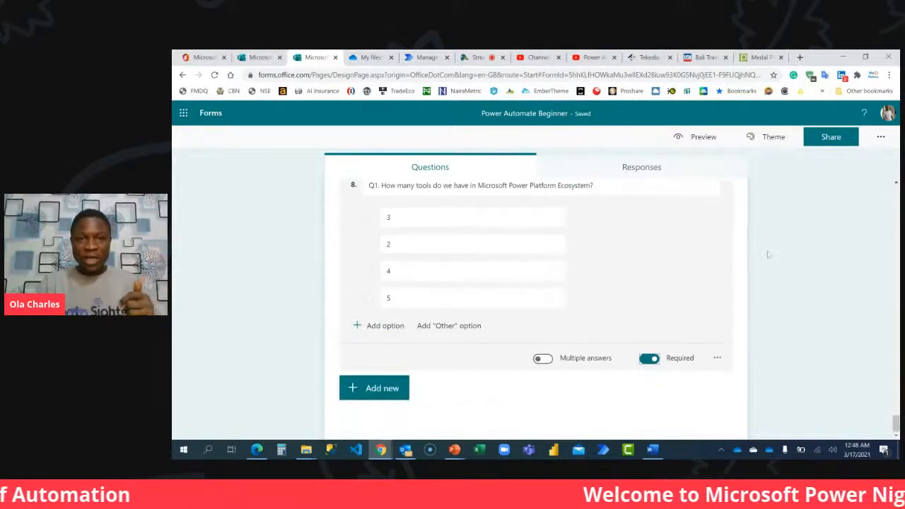
pyautogui.click(404, 390)
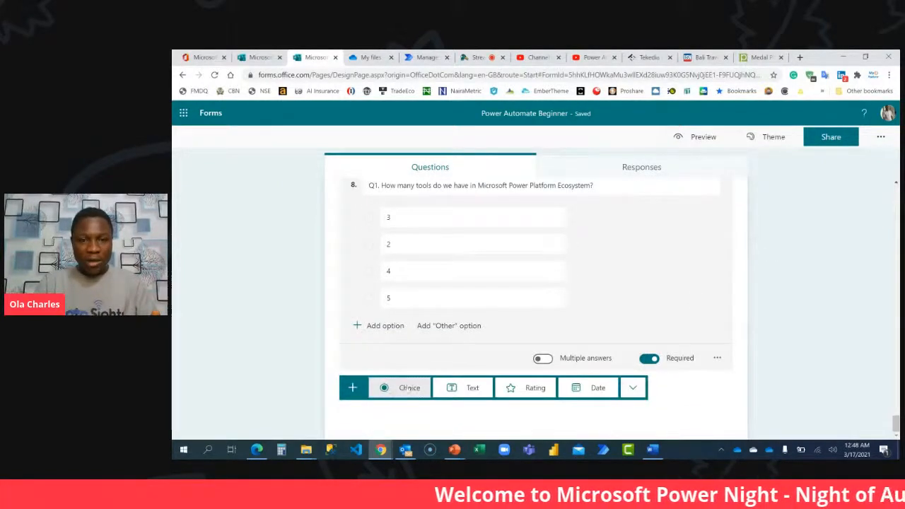
pyautogui.click(409, 387)
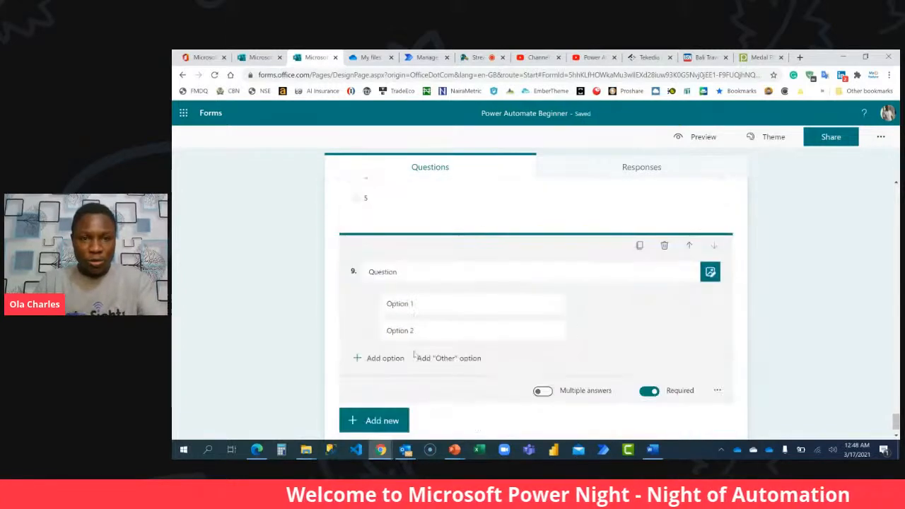
pyautogui.doubleClick(406, 274)
pyautogui.write('Q2')
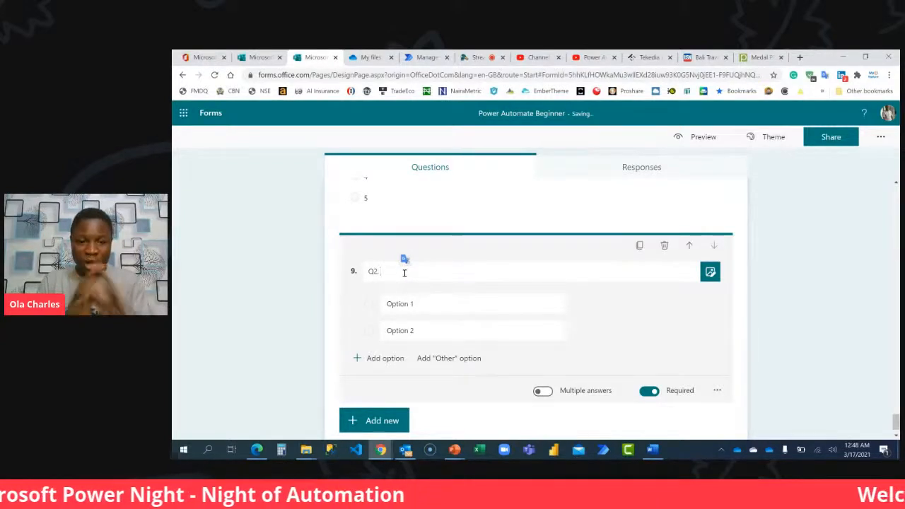
pyautogui.write('. Ever')
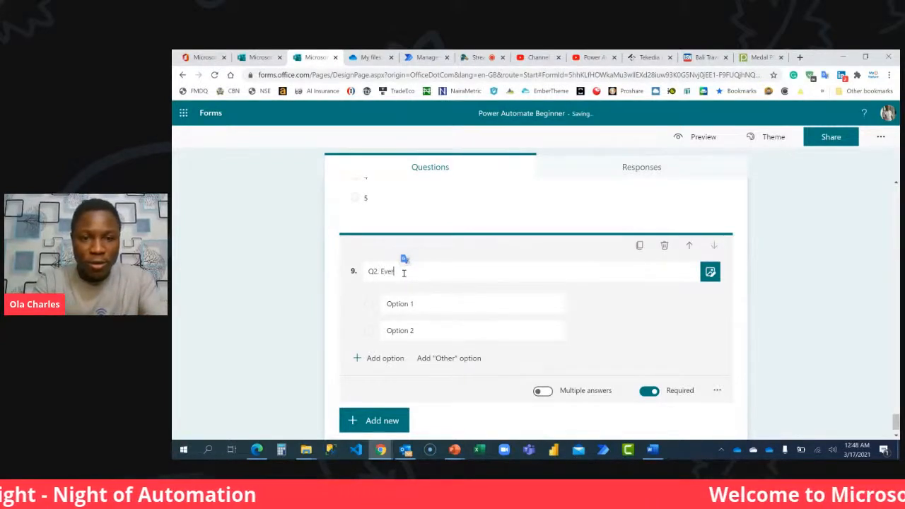
pyautogui.write('y Flow must ')
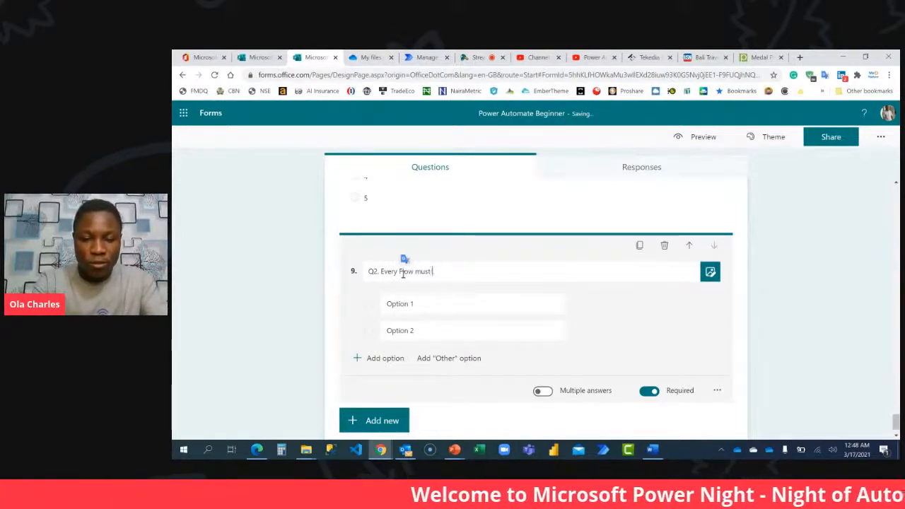
pyautogui.write('start with')
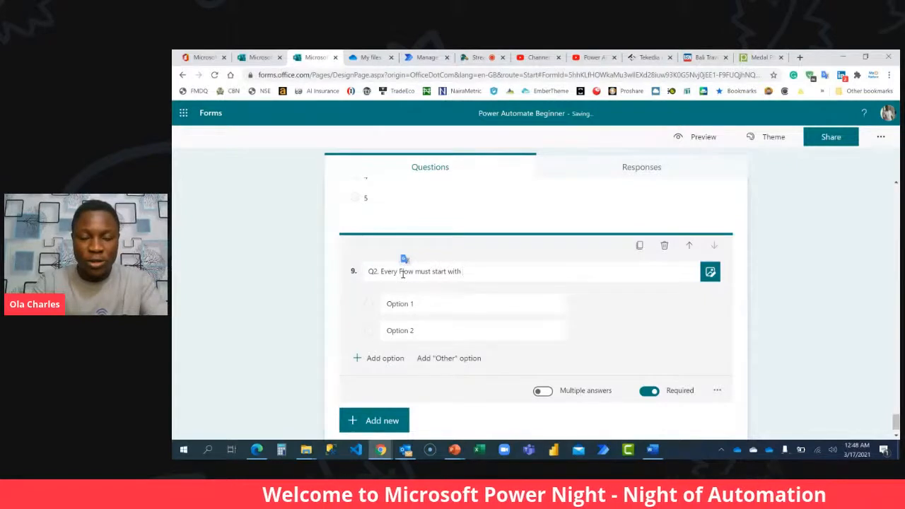
pyautogui.write(' a _____?')
# Set the first two answer options of question 9 to "Automated Action" and "Several Actions".
pyautogui.click(410, 305)
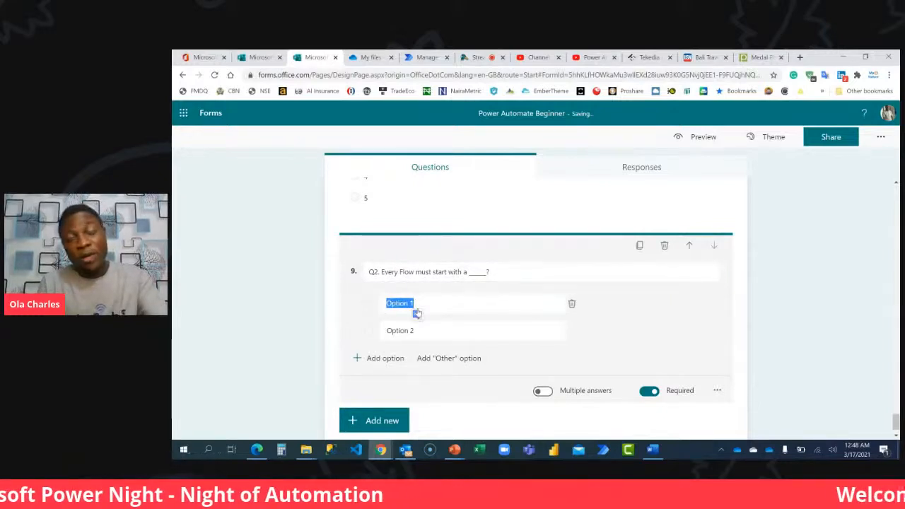
pyautogui.write('several')
pyautogui.doubleClick(416, 311)
pyautogui.write('Automated Action')
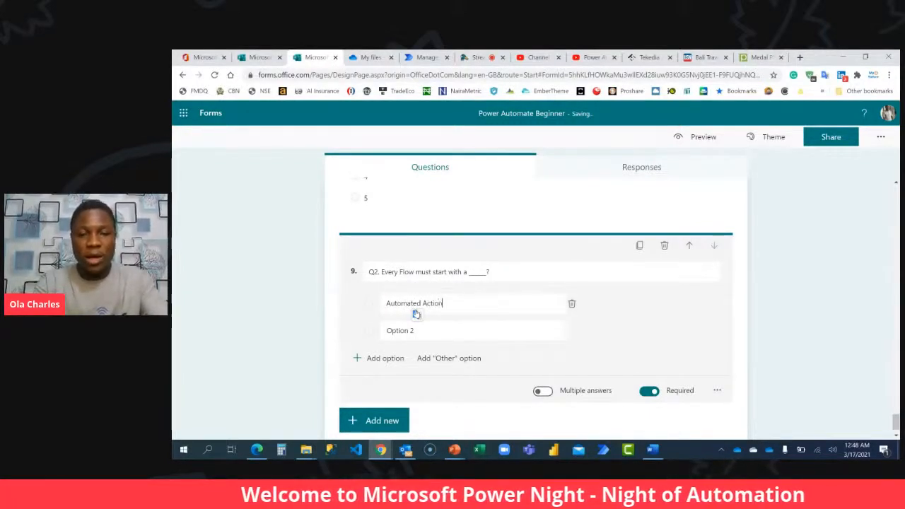
pyautogui.click(425, 331)
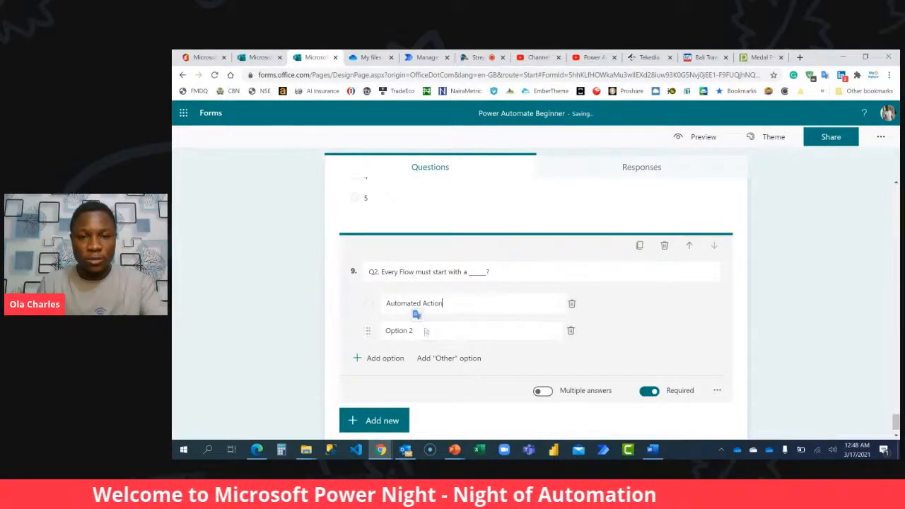
pyautogui.write('Seve')
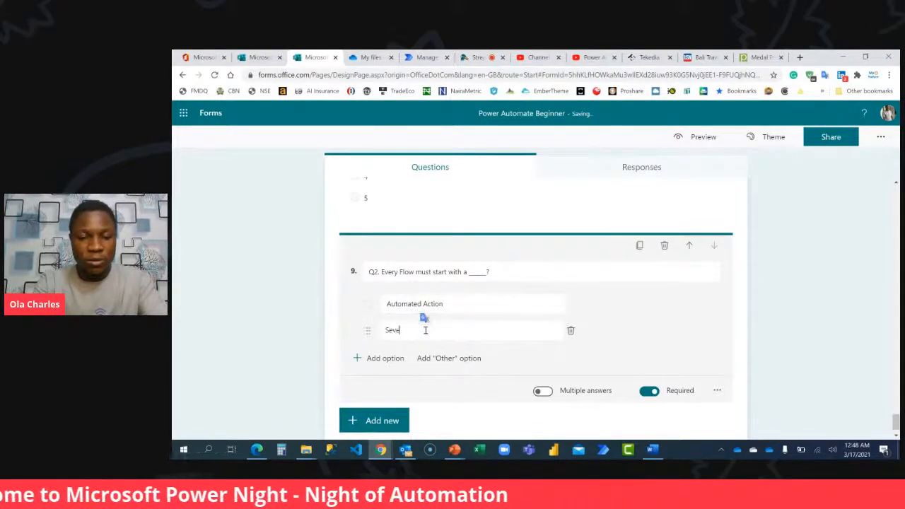
pyautogui.write('ral Action')
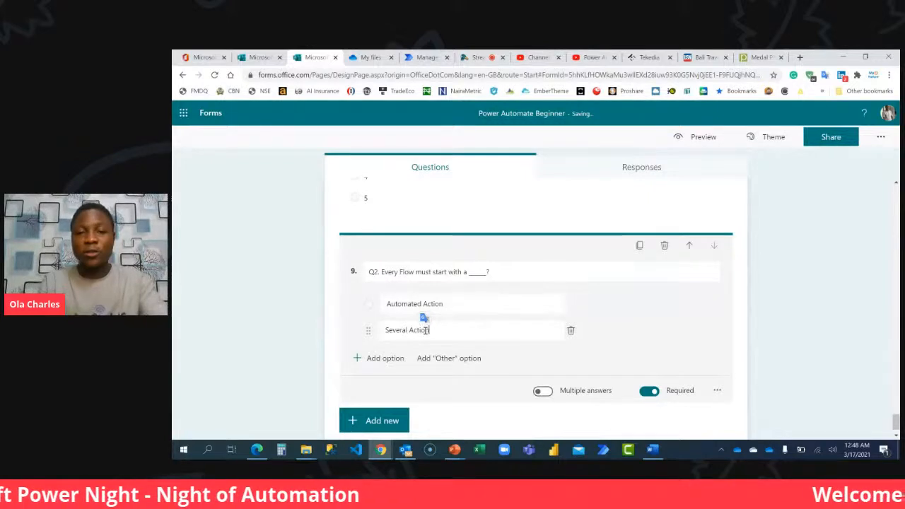
pyautogui.write('s')
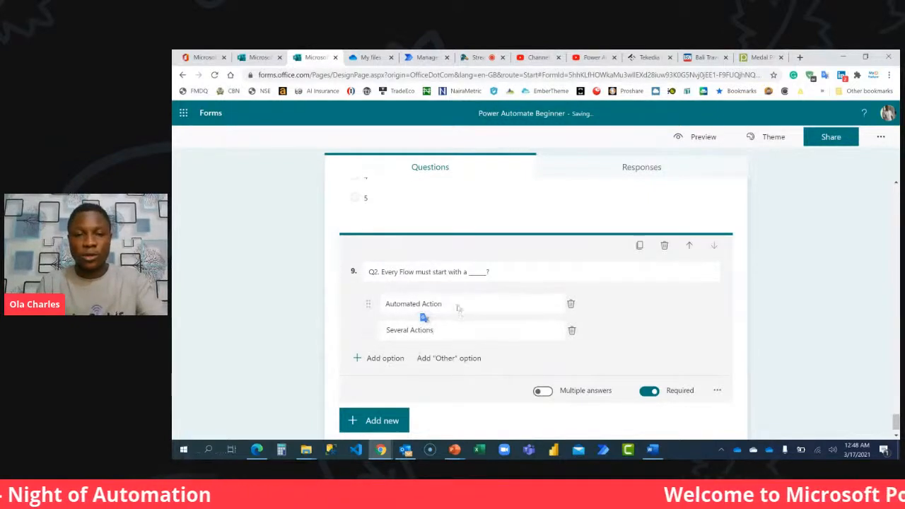
# Reword question 9's two answer options as "Automated Action Card" and "Several Action Cards".
pyautogui.click(456, 305)
pyautogui.click(456, 303)
pyautogui.write('Card')
pyautogui.press('Tab')
pyautogui.click(448, 332)
pyautogui.write('Cards')
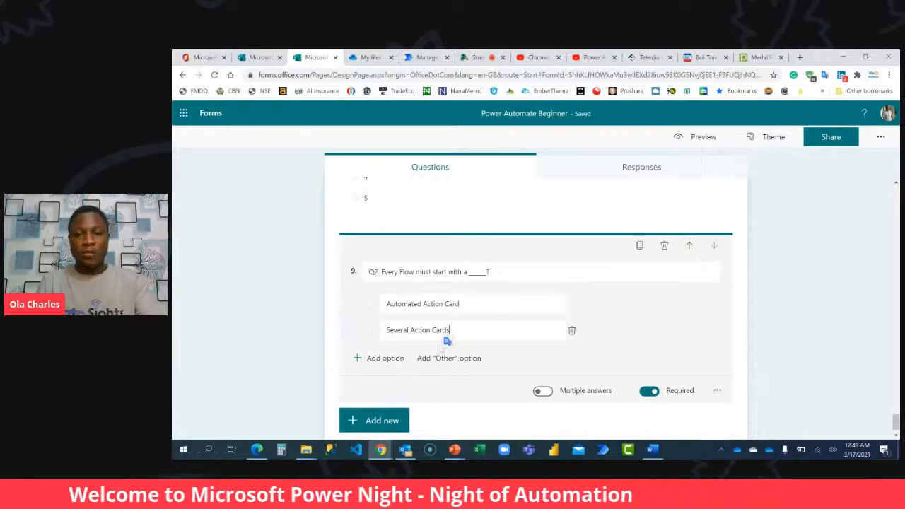
# Add a third answer option "Trigger" to question 9.
pyautogui.click(383, 358)
pyautogui.write('Tr')
pyautogui.press('BackSpace')
pyautogui.press('BackSpace')
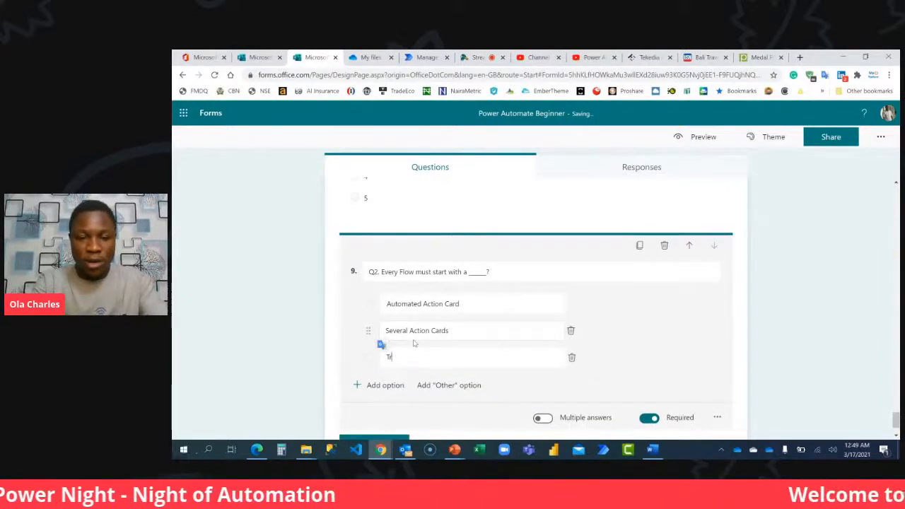
pyautogui.write('igger')
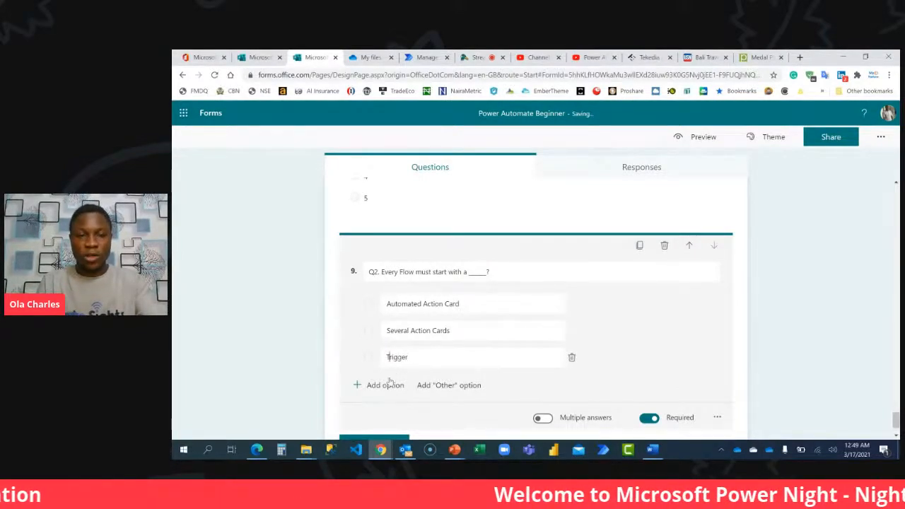
# Reword question 9's title as "Q2. Every Flow must start with _____?".
pyautogui.tripleClick(467, 272)
pyautogui.click(467, 274)
pyautogui.press('BackSpace')
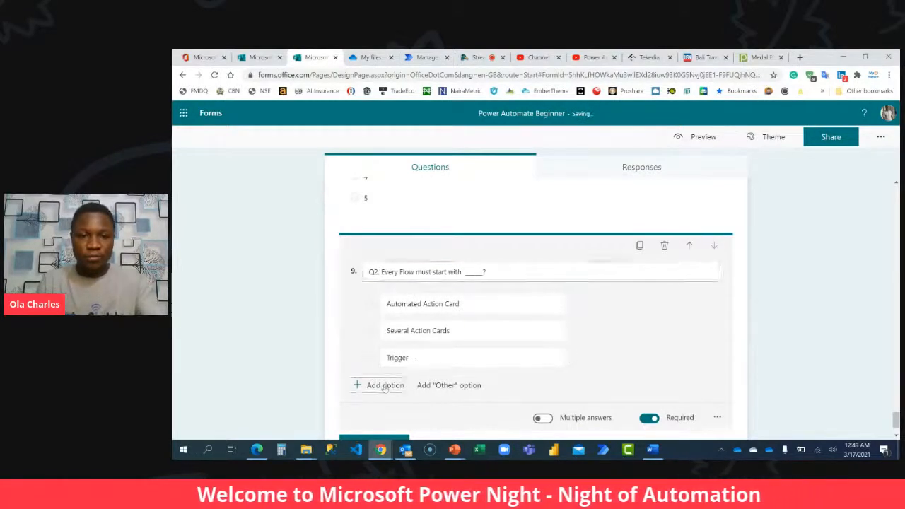
# Reword question 9's third option as "A Trigger" and add a fourth option "Microsoft Forms".
pyautogui.click(381, 385)
pyautogui.doubleClick(386, 359)
pyautogui.click(385, 358)
pyautogui.write('A')
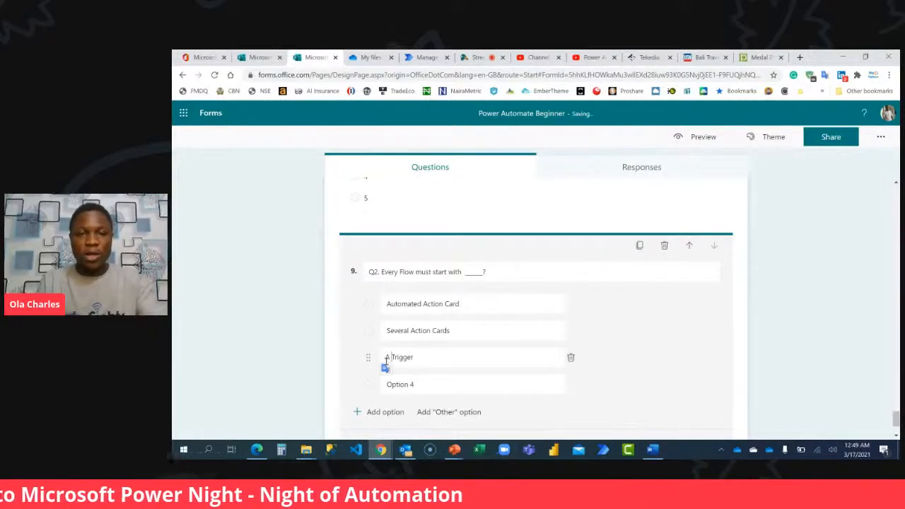
pyautogui.click(428, 383)
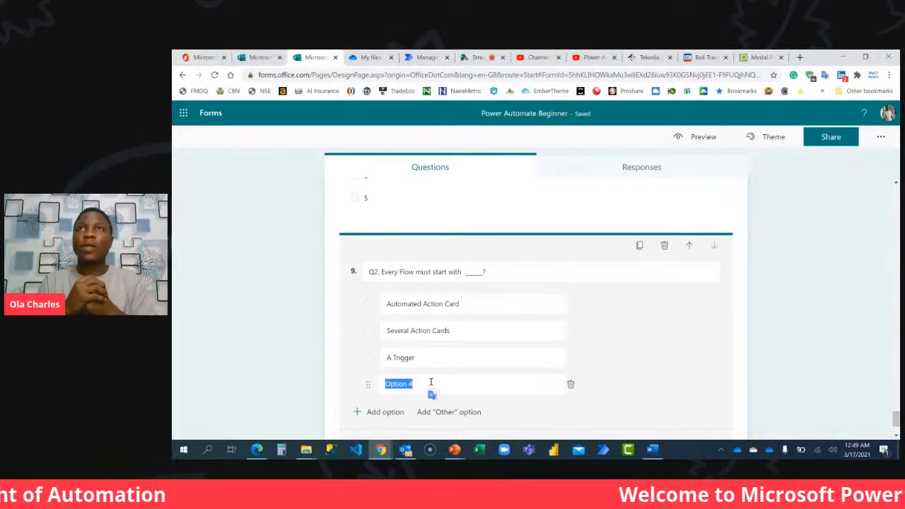
pyautogui.write('Microso')
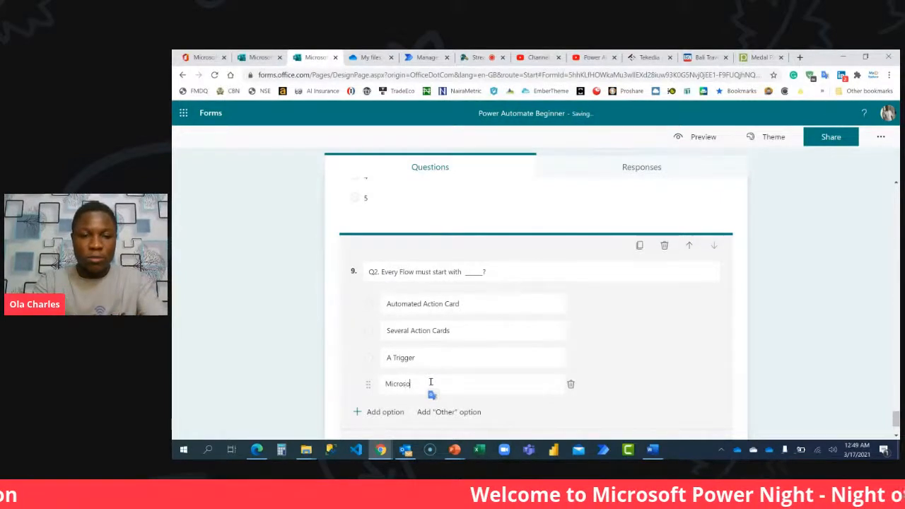
pyautogui.write('ft Forms')
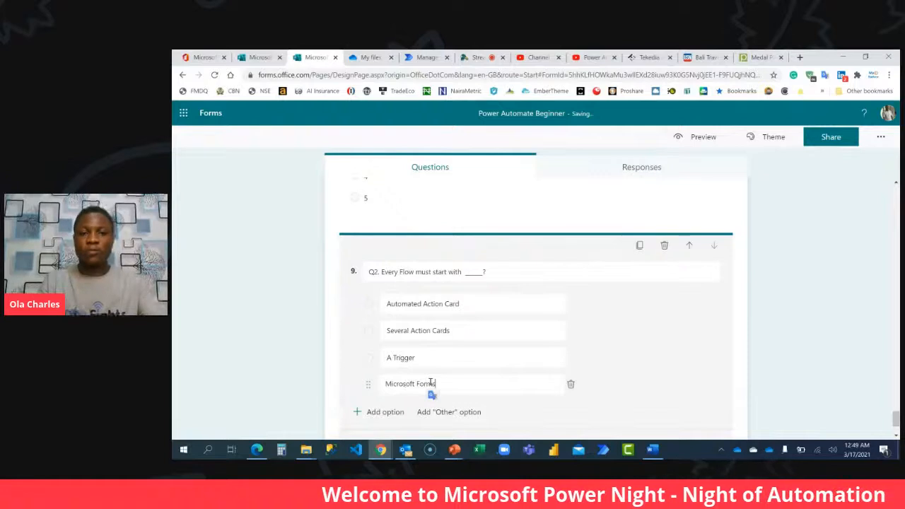
pyautogui.click(763, 328)
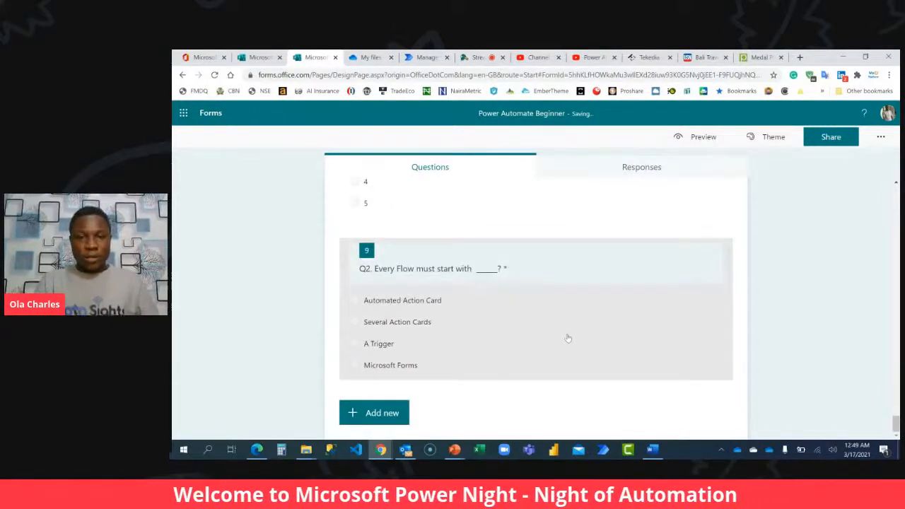
# Add a new choice question after question 9.
pyautogui.click(381, 412)
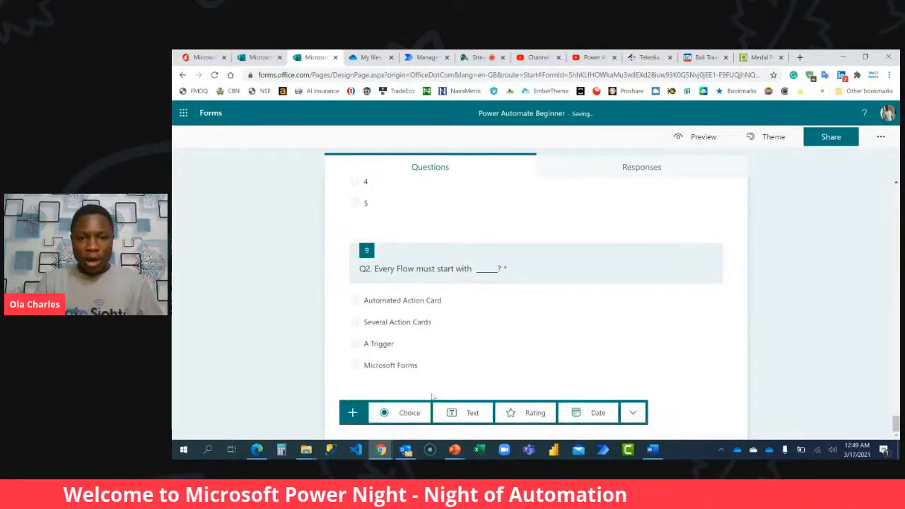
pyautogui.click(398, 413)
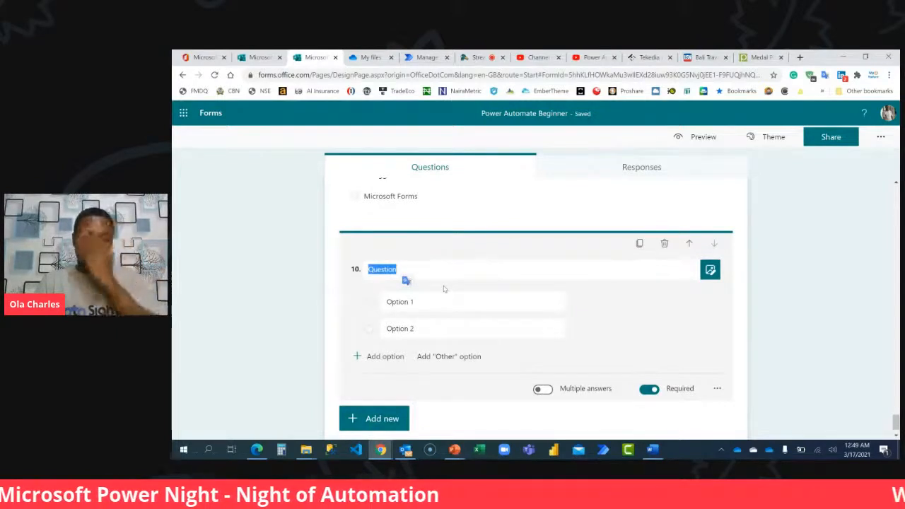
pyautogui.write('Q3')
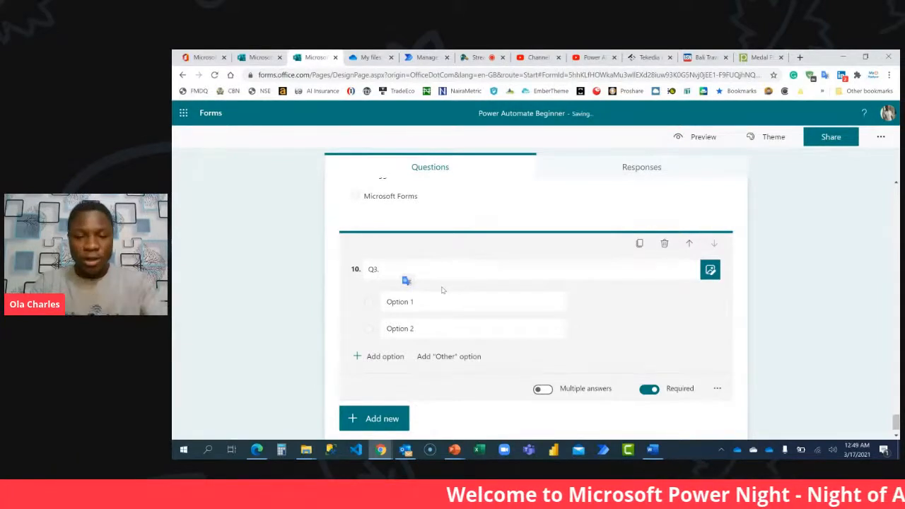
pyautogui.write('. Wh')
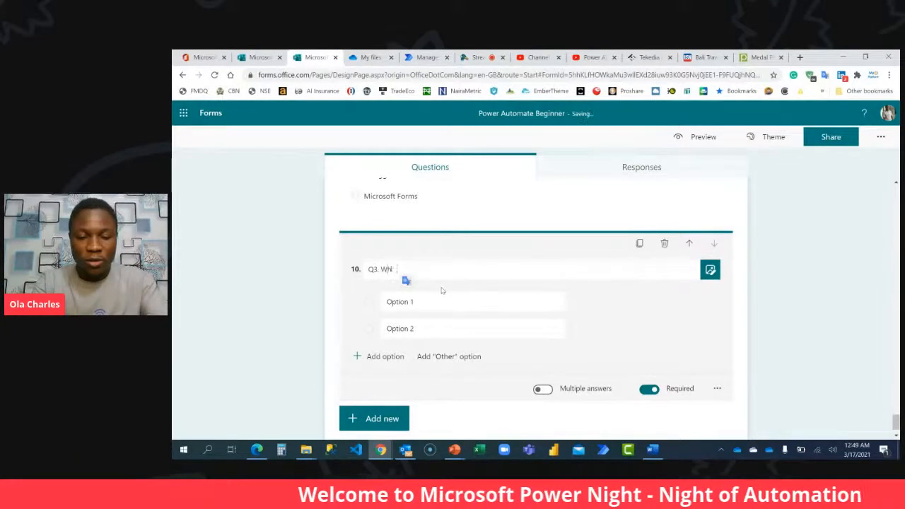
pyautogui.write('at is the minimum')
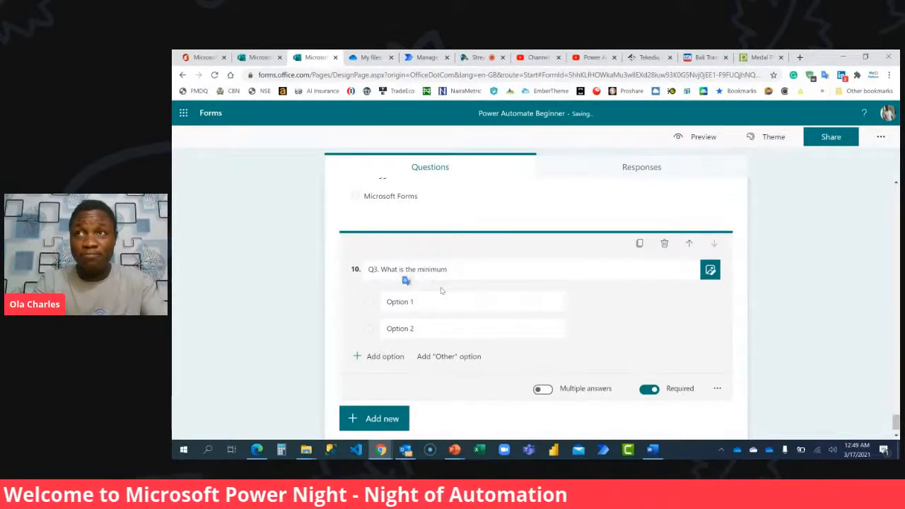
pyautogui.write(' com')
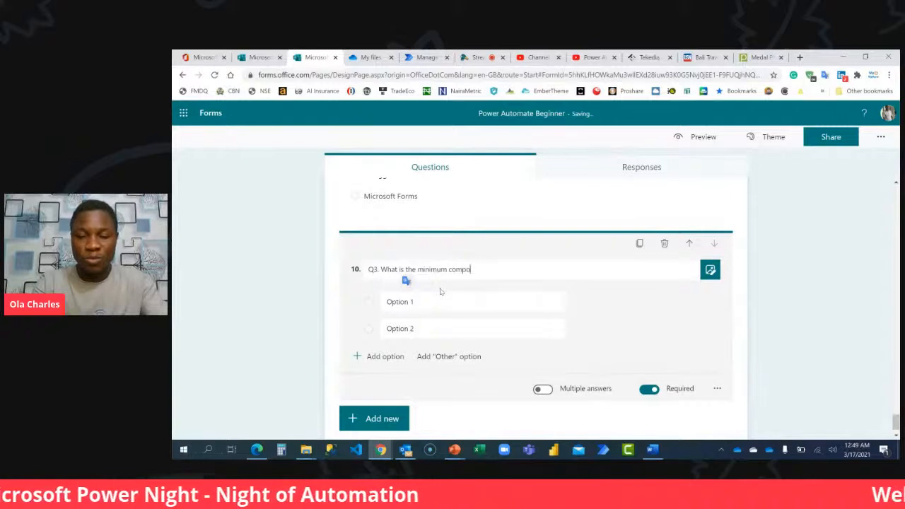
pyautogui.write('po')
pyautogui.hotkey('ctrl', 'a')
pyautogui.write('A')
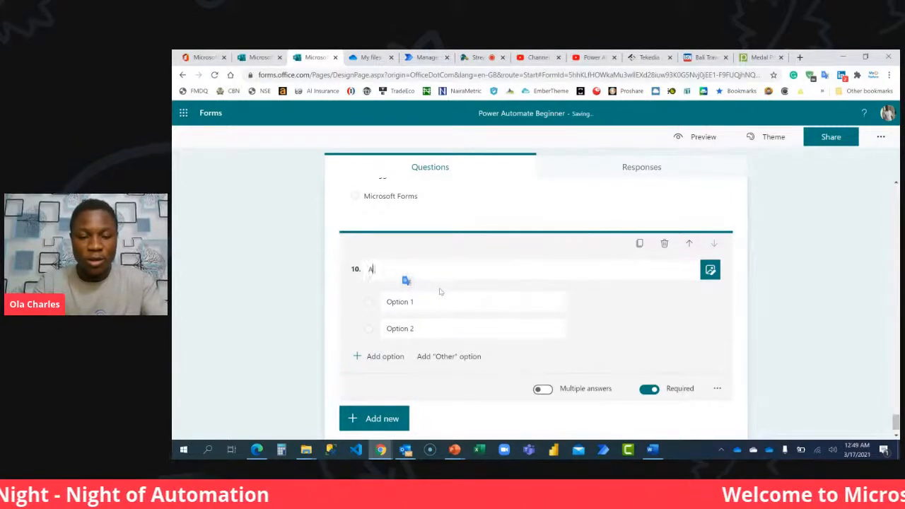
pyautogui.press('BackSpace')
pyautogui.press('BackSpace')
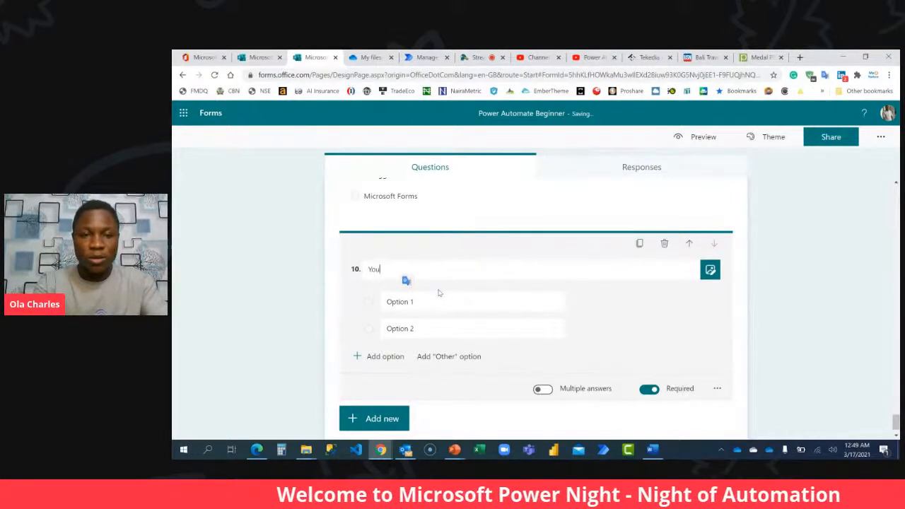
# Title question 10 "You cannot save your flow without having a Trigger and at least one Action card".
pyautogui.write('cannot')
pyautogui.write('s')
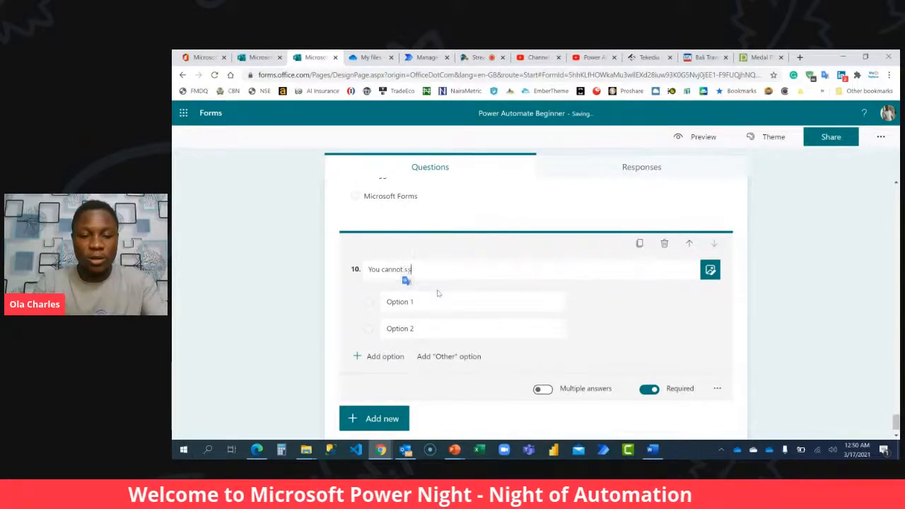
pyautogui.write('ave your flo')
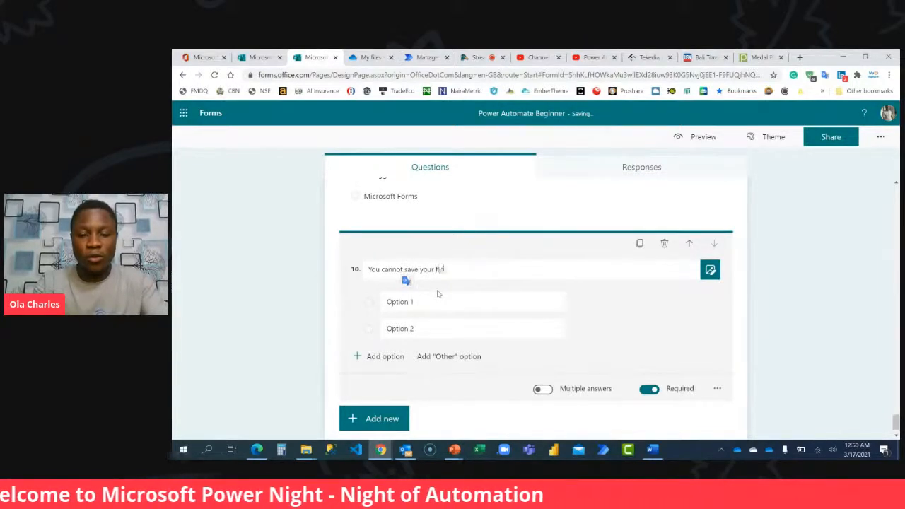
pyautogui.write('w without having')
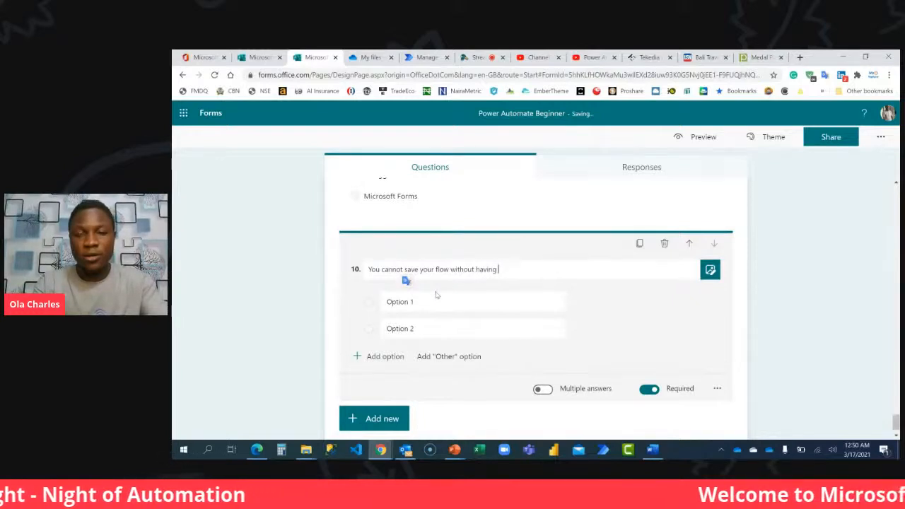
pyautogui.write(' at')
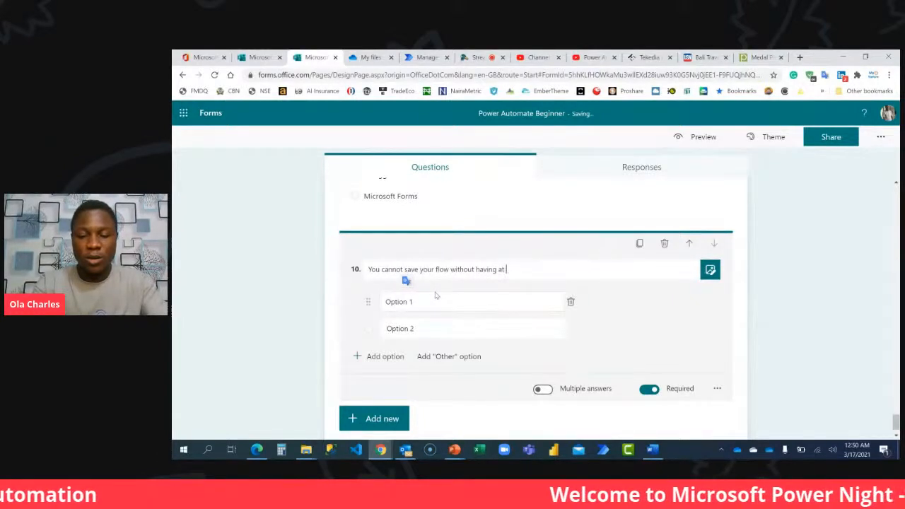
pyautogui.write(' a')
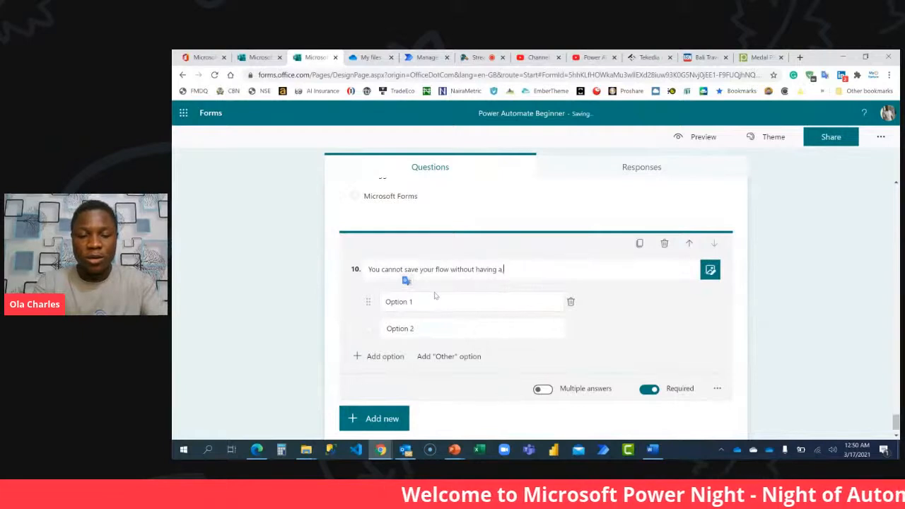
pyautogui.write(' Trigger and a')
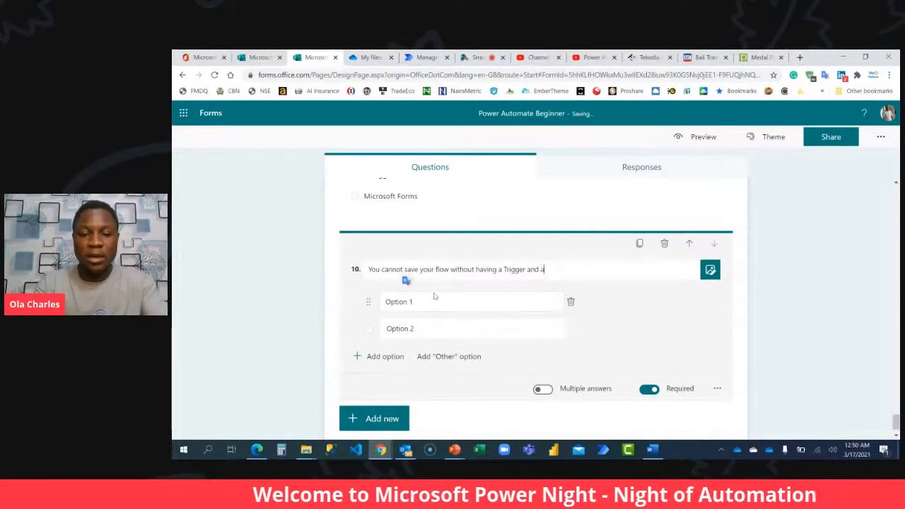
pyautogui.write('t least o')
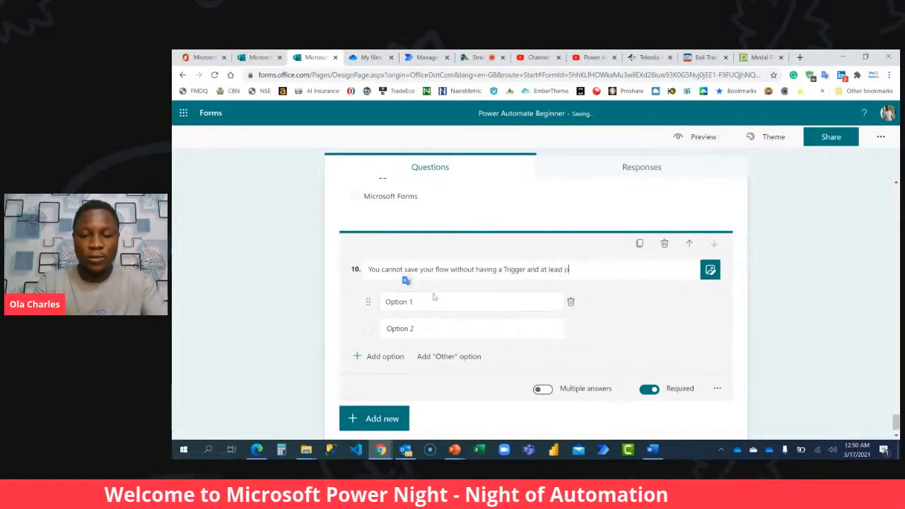
pyautogui.write('ne Action ')
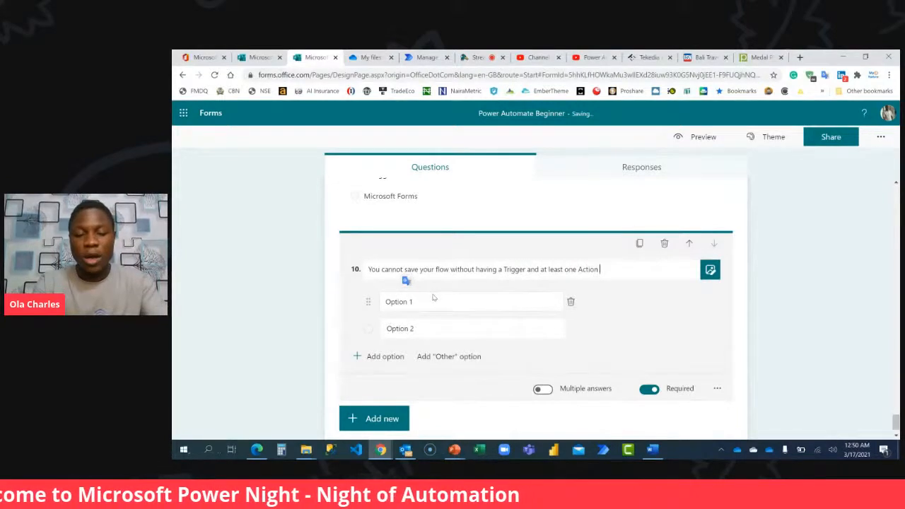
pyautogui.write('Car')
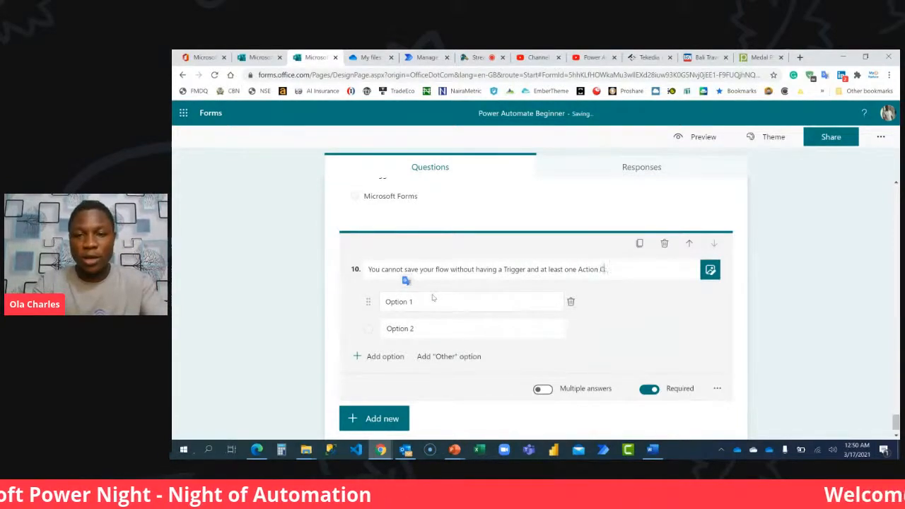
pyautogui.write('d')
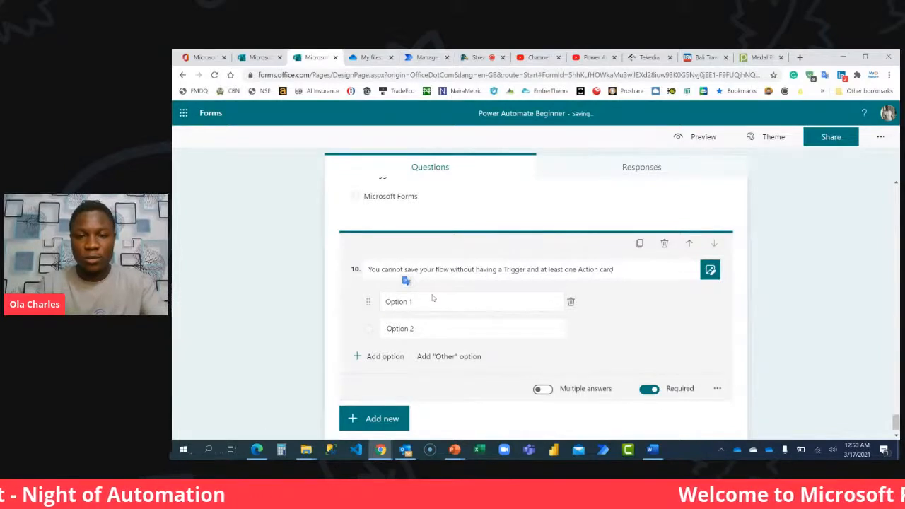
# Set question 10's two answer options to "True" and "False".
pyautogui.click(429, 310)
pyautogui.write('True')
pyautogui.click(426, 328)
pyautogui.write('F')
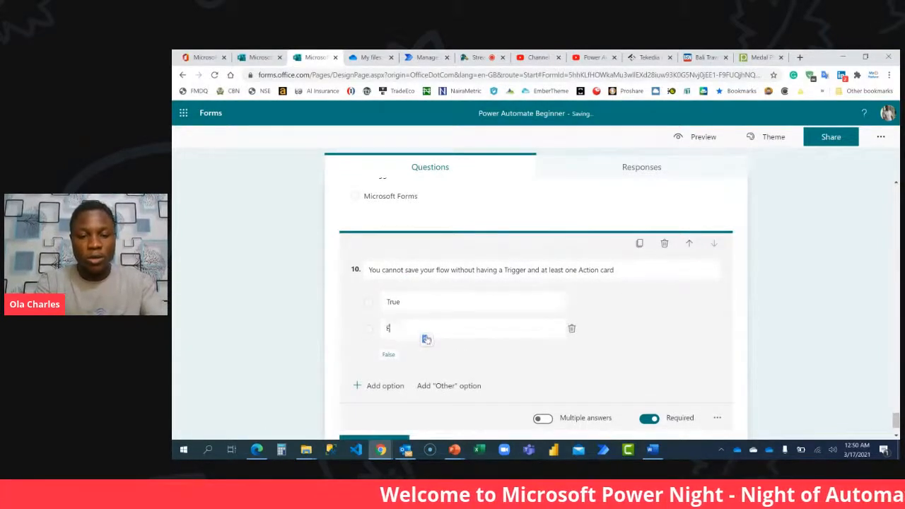
pyautogui.write('alse')
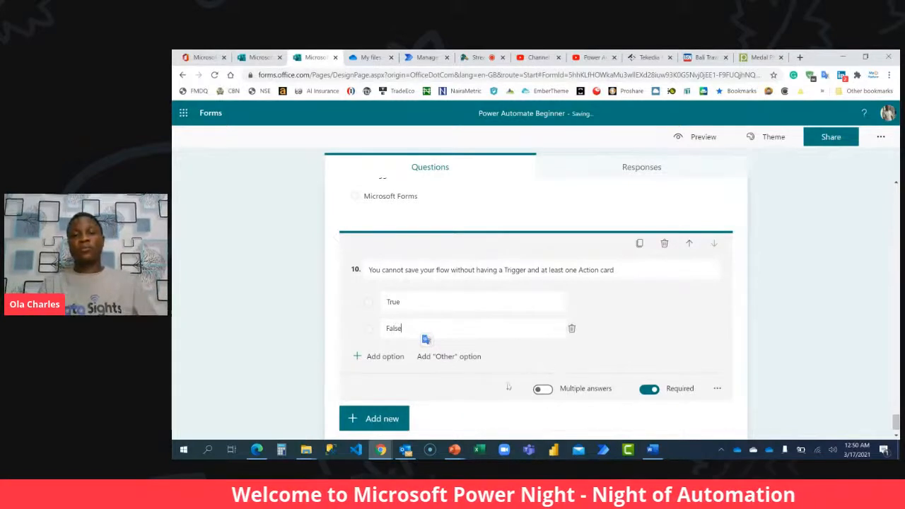
# Prefix question 10's title with "Q3." to match the numbering of the other assessment questions.
pyautogui.scroll(1, 477, 388)
pyautogui.scroll(2, 476, 388)
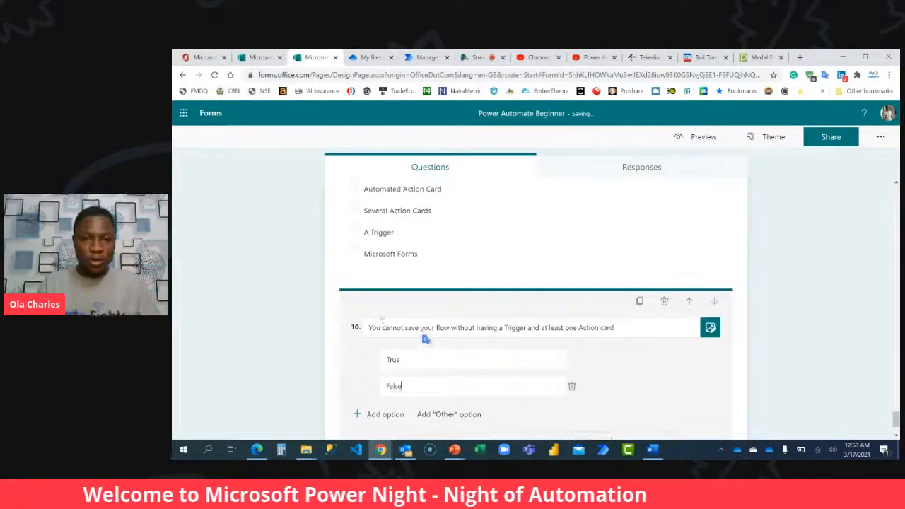
pyautogui.scroll(-3, 380, 316)
pyautogui.tripleClick(377, 241)
pyautogui.press('Left')
pyautogui.write('Q3.')
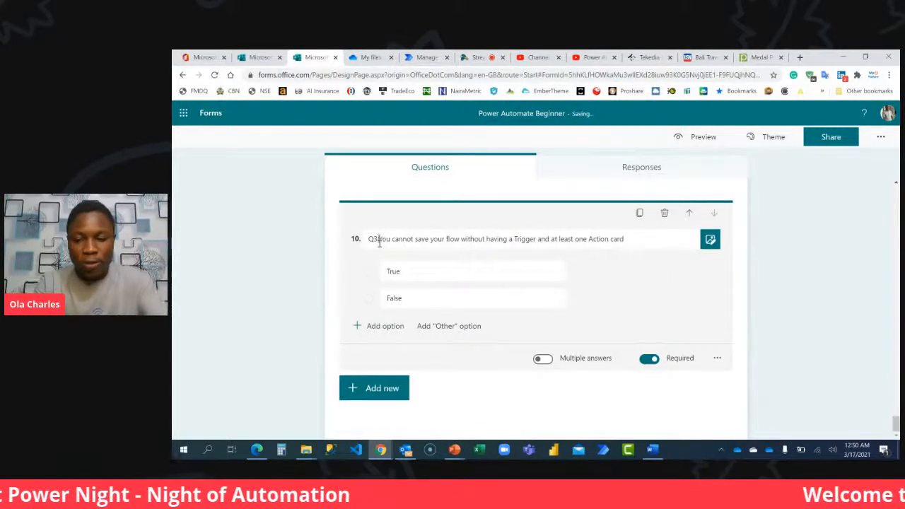
# Add a new choice question after question 10.
pyautogui.click(385, 377)
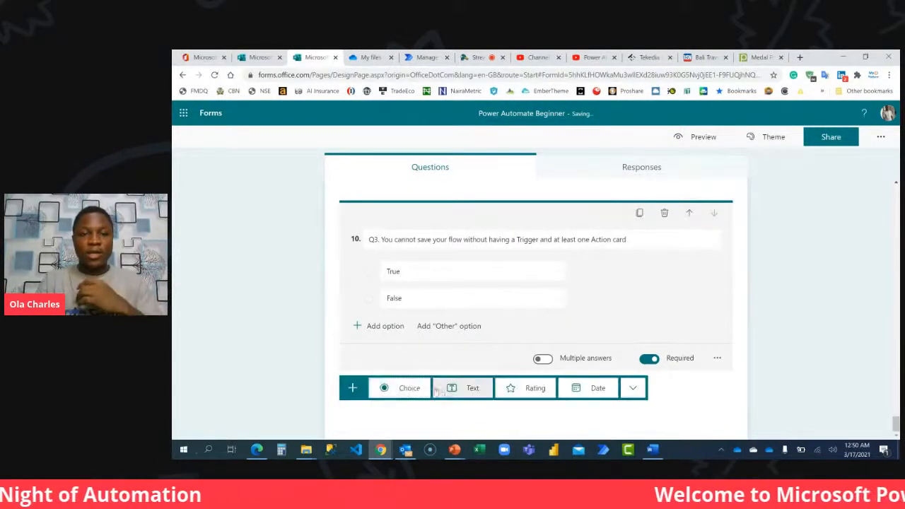
pyautogui.click(417, 389)
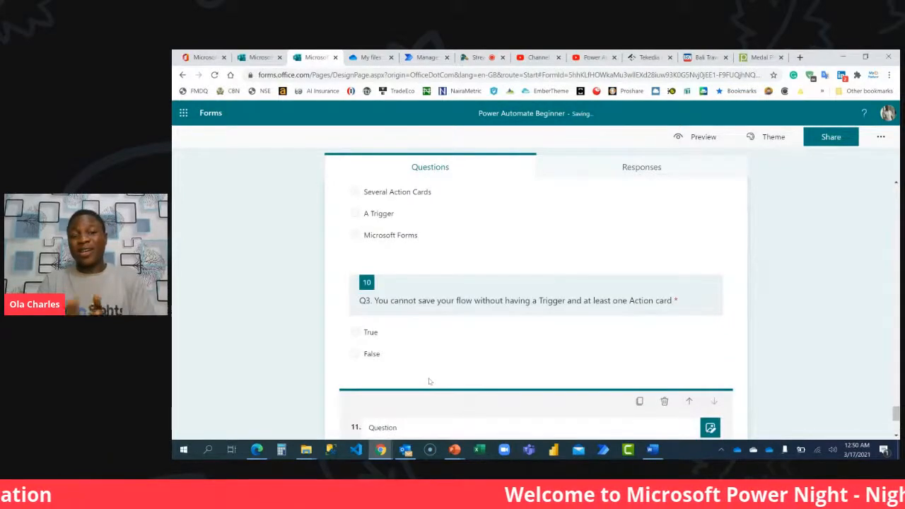
pyautogui.scroll(-3, 428, 380)
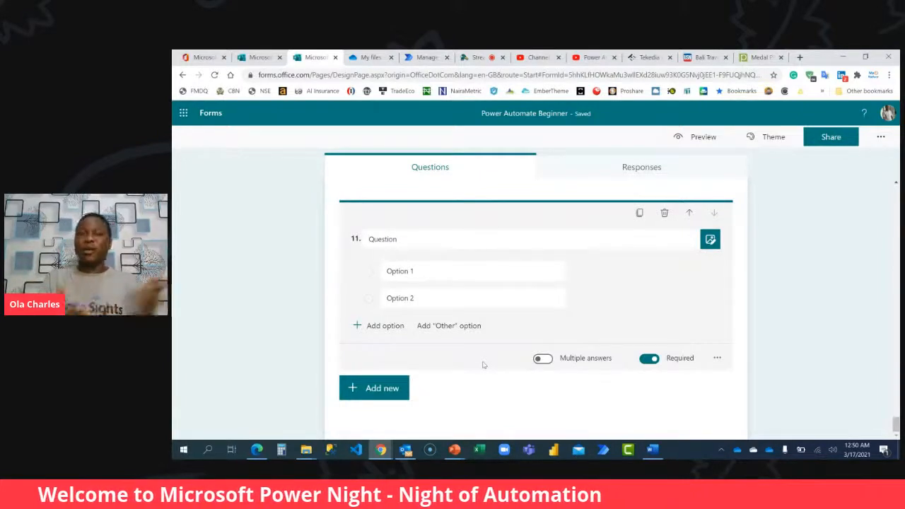
# Title question 11 "When was Microsoft Flow renamed to Microsoft Power Automate?".
pyautogui.click(425, 240)
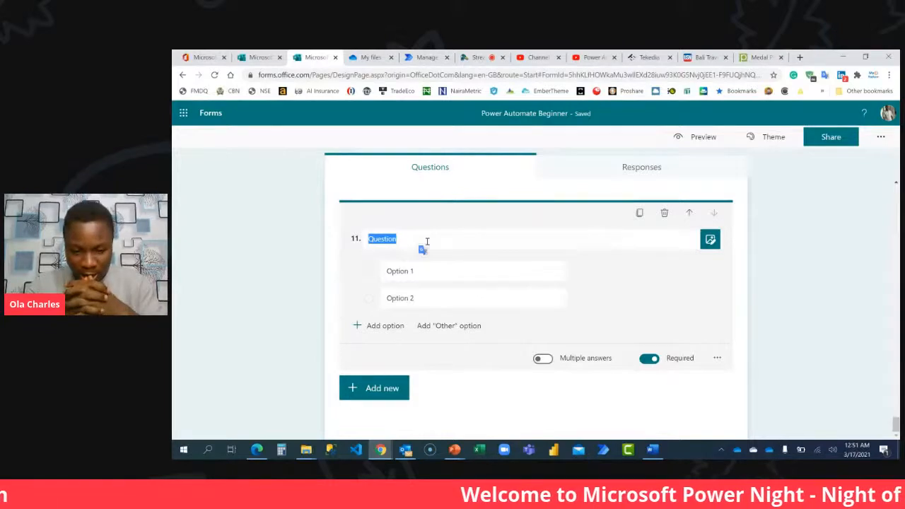
pyautogui.write('When was ')
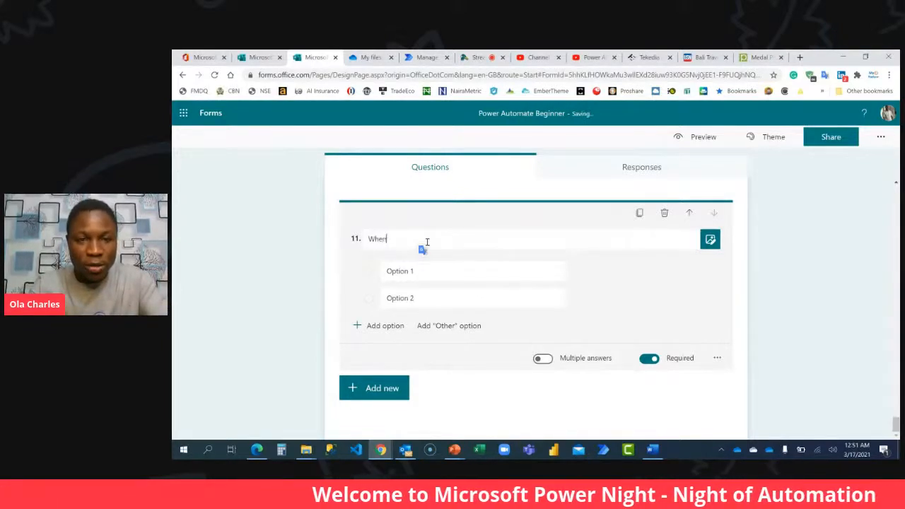
pyautogui.write('Microsoft Fl')
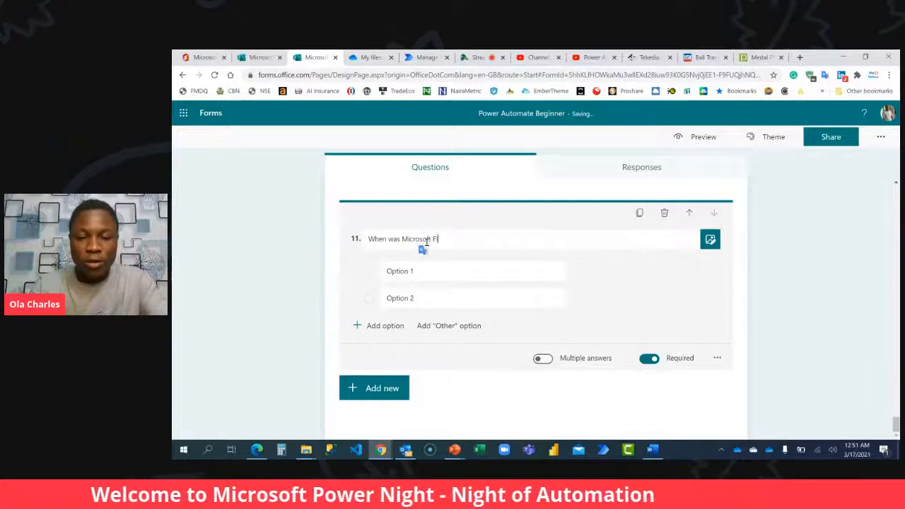
pyautogui.press('BackSpace')
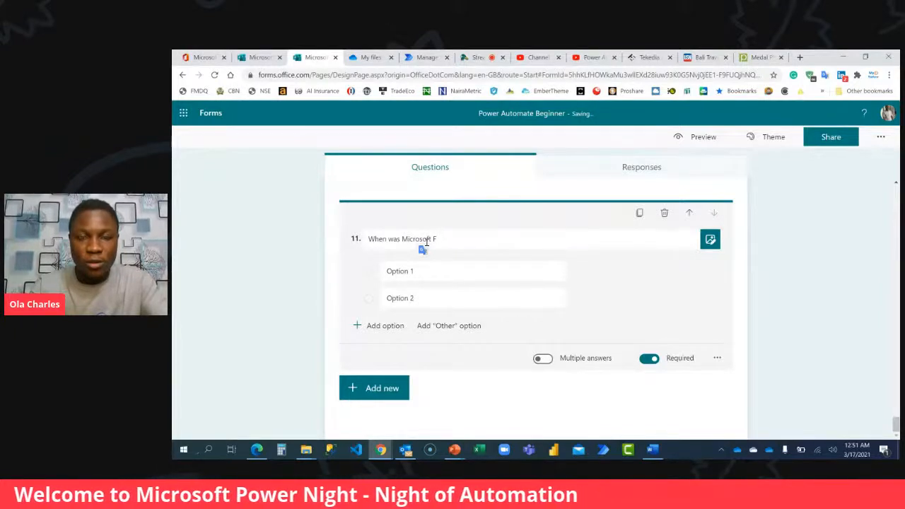
pyautogui.write('ow renamed to Mic')
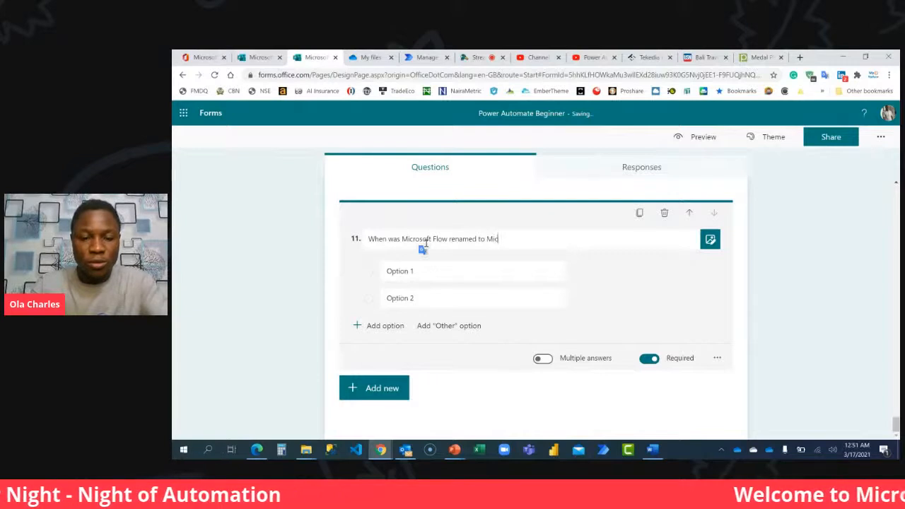
pyautogui.write('ro')
pyautogui.write('s')
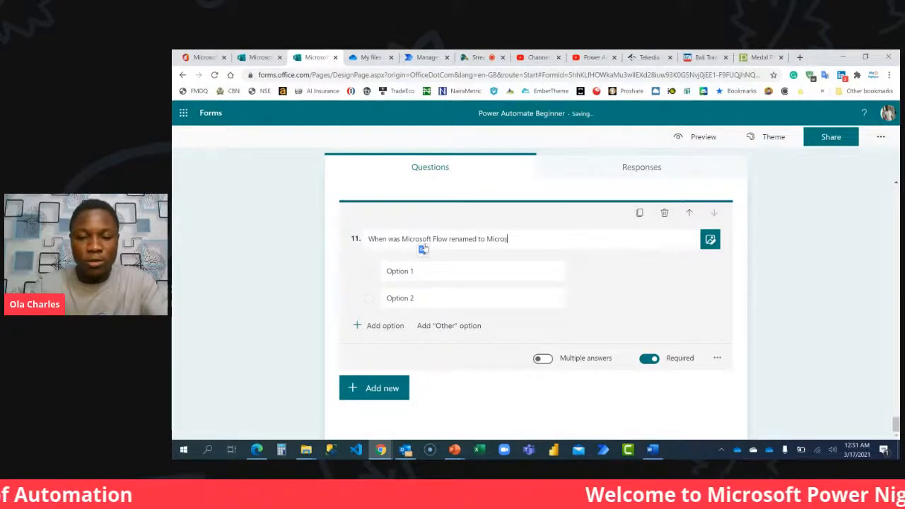
pyautogui.write('oft Power automate')
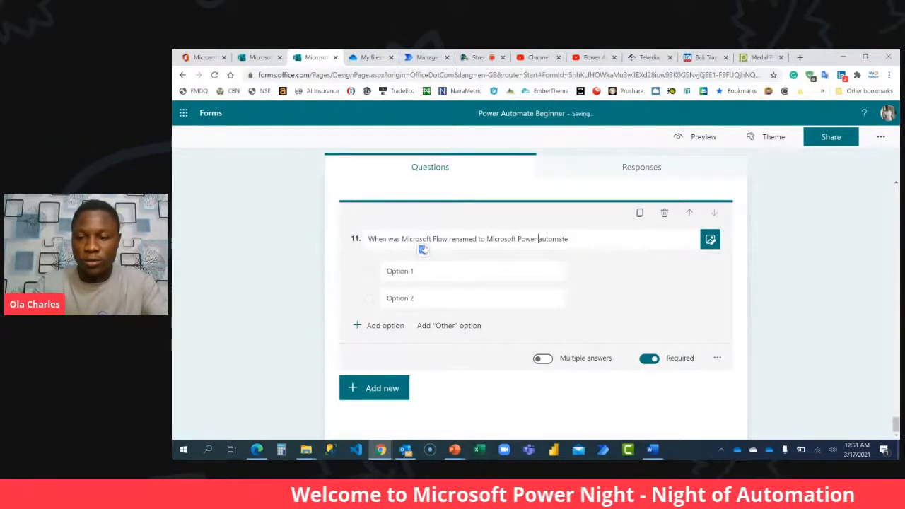
pyautogui.press('Delete')
pyautogui.write('Automate')
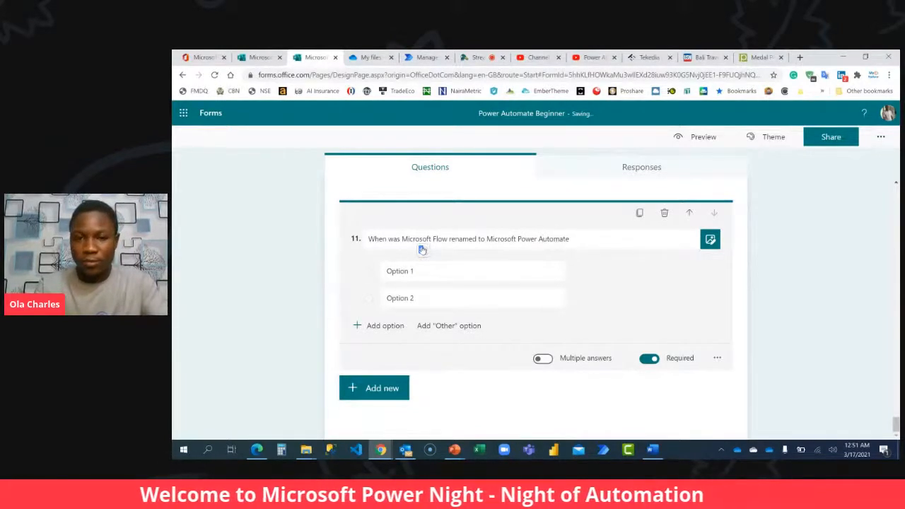
# Set question 11's first two answer options to "April 2020" and "November 2019".
pyautogui.click(428, 275)
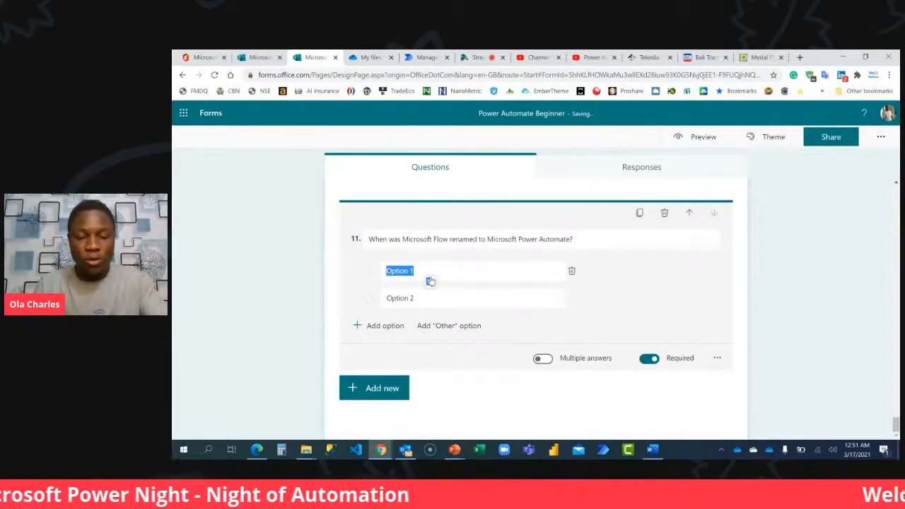
pyautogui.write('April ')
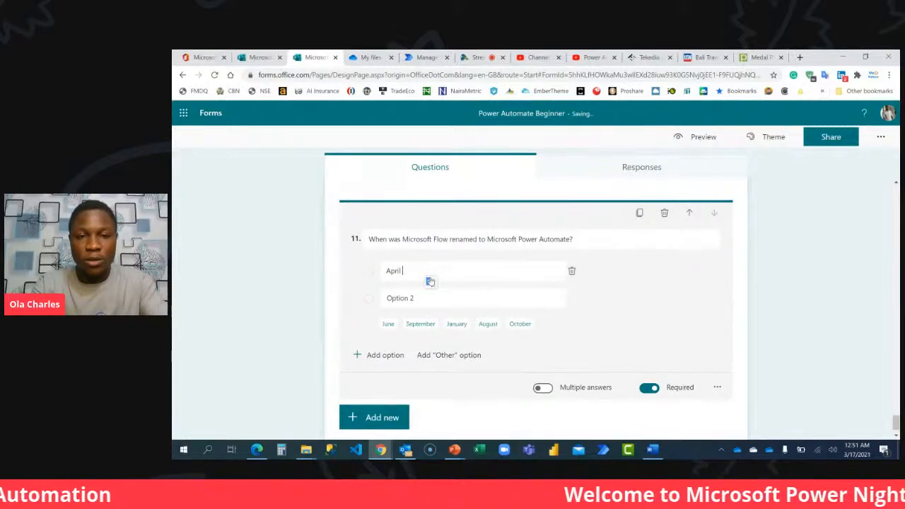
pyautogui.write('2020')
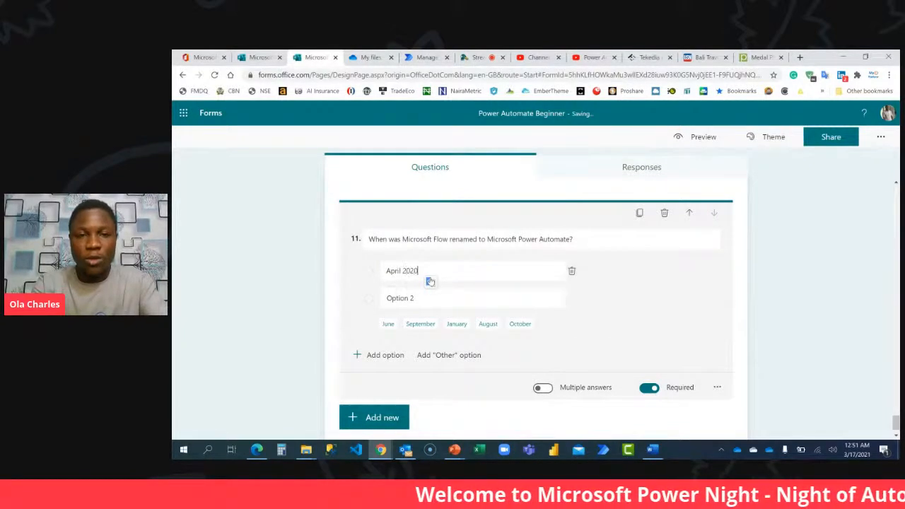
pyautogui.click(409, 305)
pyautogui.write('Nove')
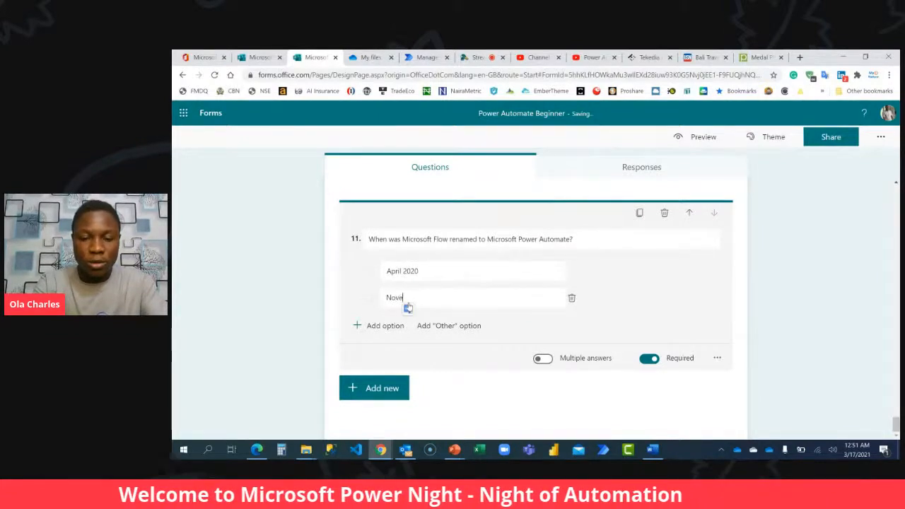
pyautogui.write('mber 2019')
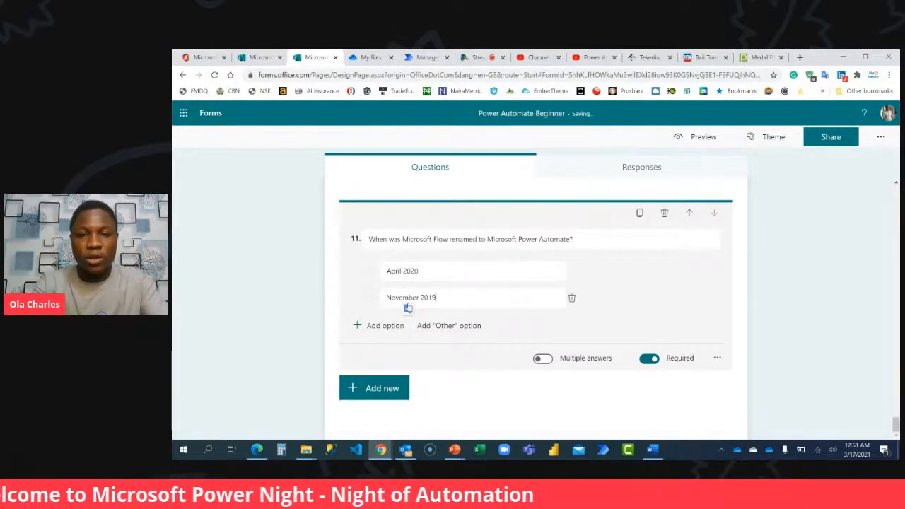
# Add two more answer options to question 11, "January 2019" and "August 2018".
pyautogui.click(393, 328)
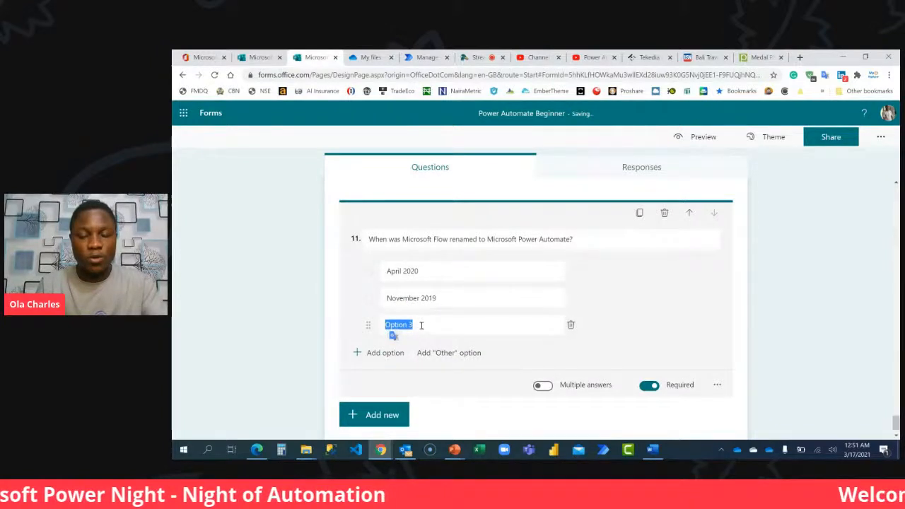
pyautogui.write('January ')
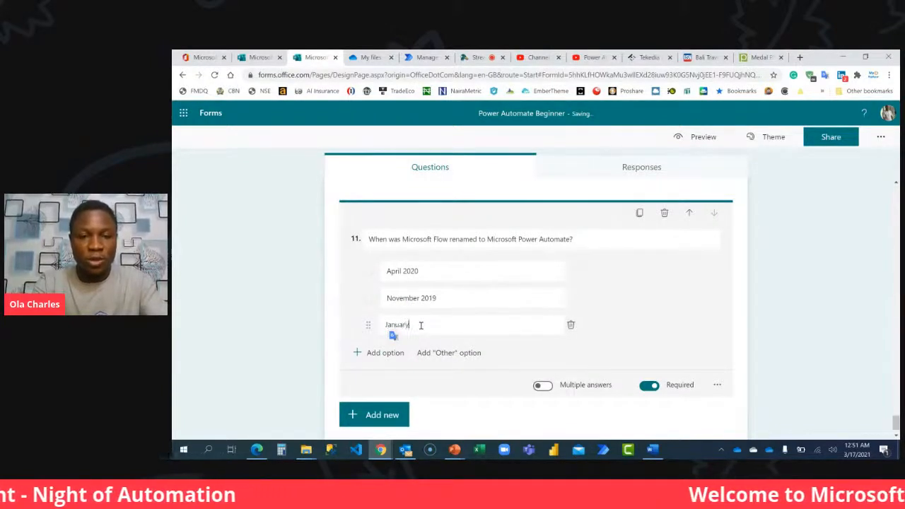
pyautogui.write('2019')
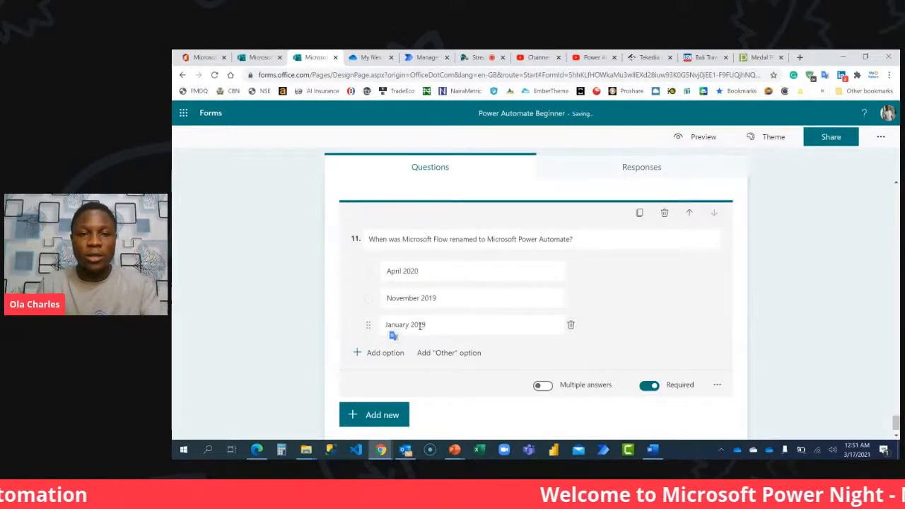
pyautogui.click(386, 352)
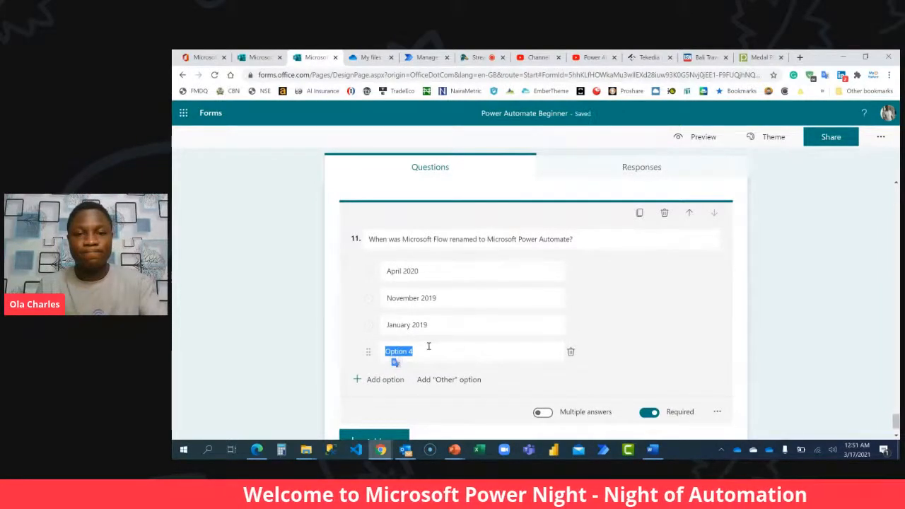
pyautogui.write('Au')
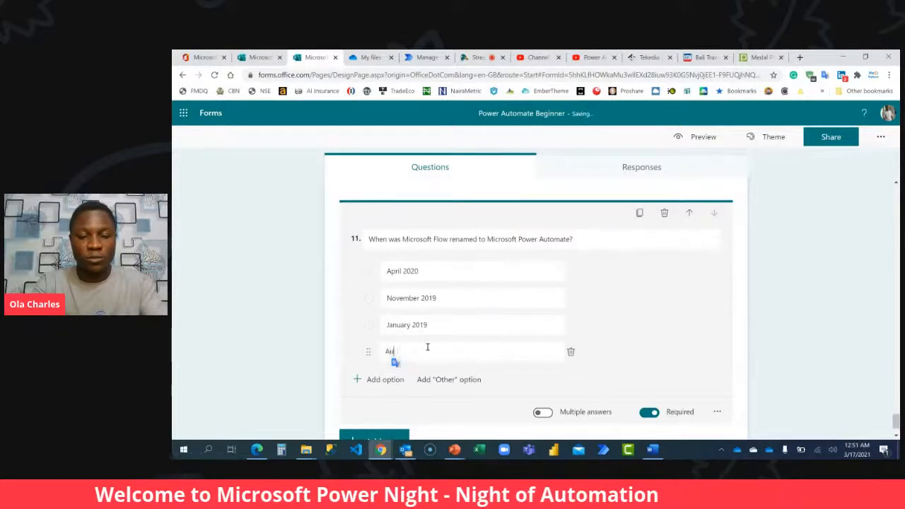
pyautogui.write('gust 2018')
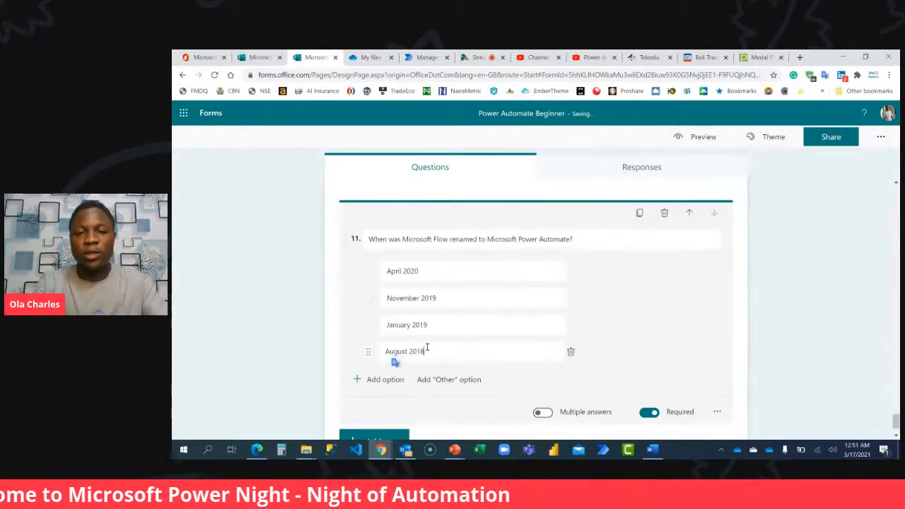
pyautogui.click(707, 341)
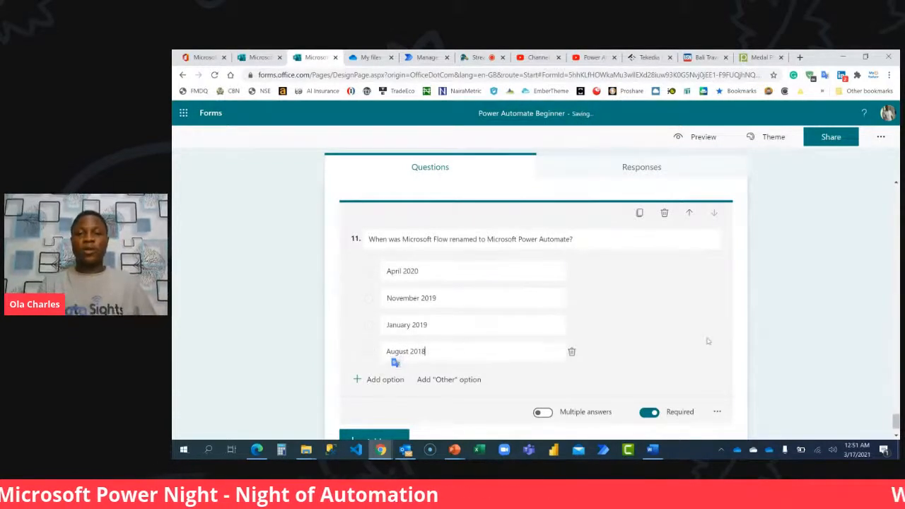
# Prefix question 11's title with "Q4." to continue the assessment numbering.
pyautogui.click(376, 239)
pyautogui.press('Left')
pyautogui.write('Q1')
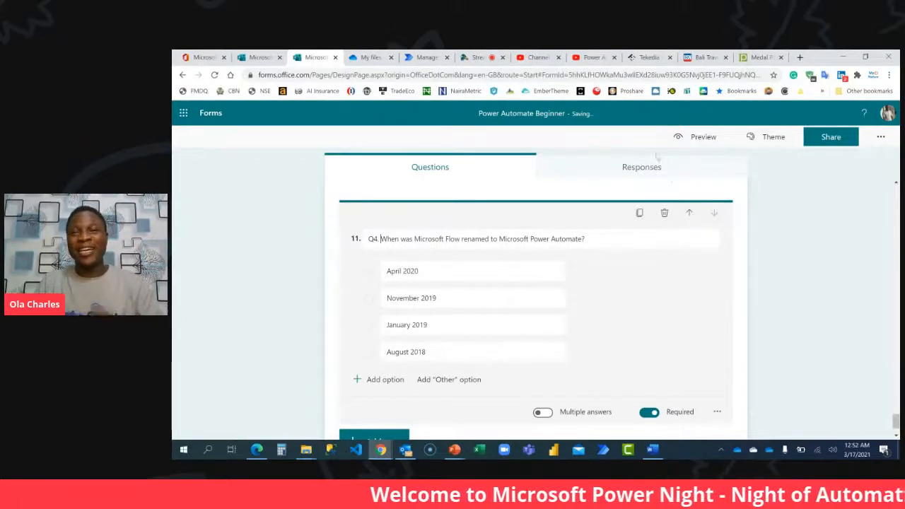
# Add a new choice question after question 11.
pyautogui.scroll(-2, 595, 274)
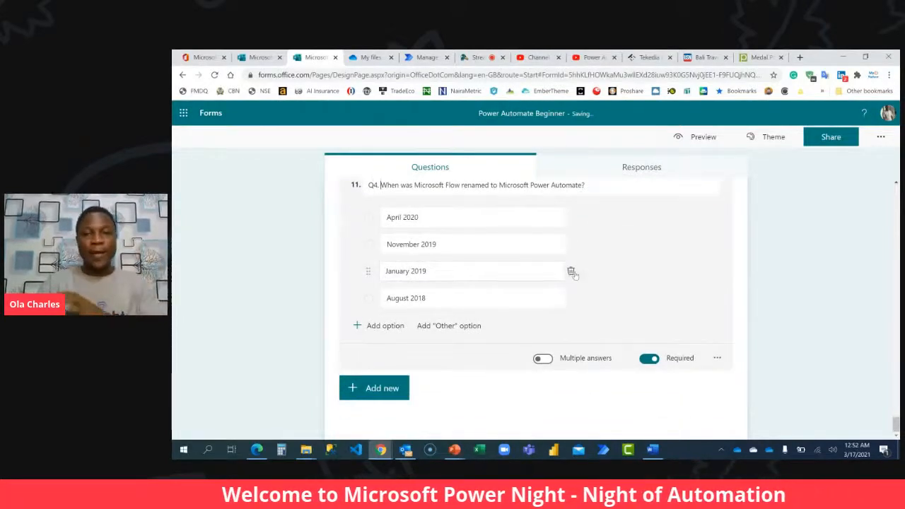
pyautogui.click(378, 388)
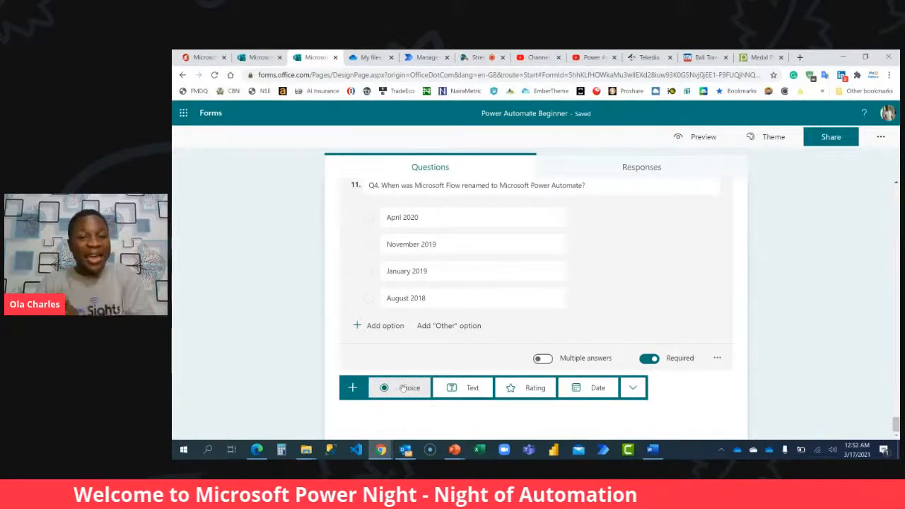
pyautogui.click(403, 388)
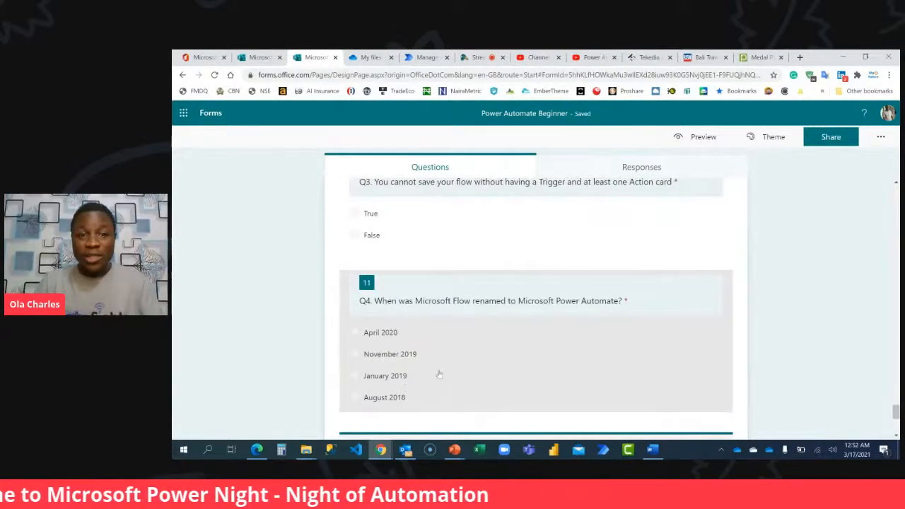
# Title question 12 "Q5. You can embed Artificial Intelligence into your Microsoft Power Automate Solution".
pyautogui.doubleClick(401, 371)
pyautogui.write('Q5.')
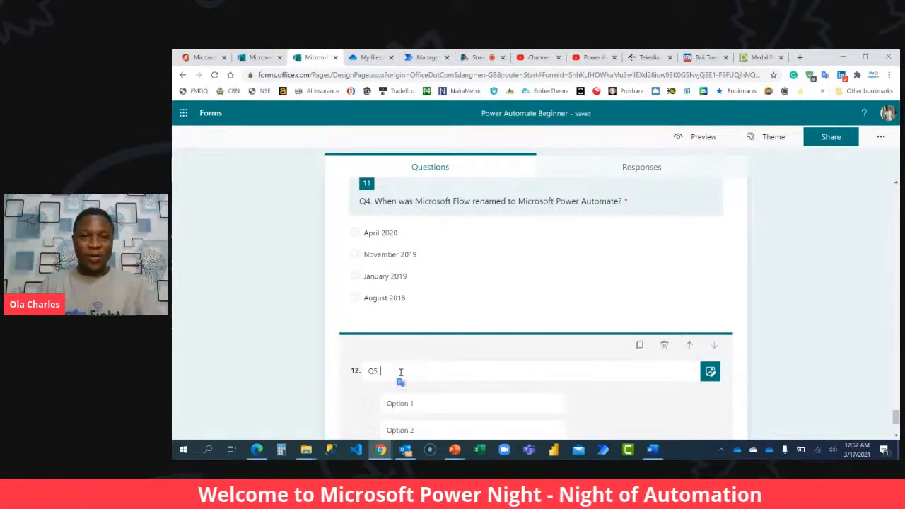
pyautogui.scroll(-2, 400, 376)
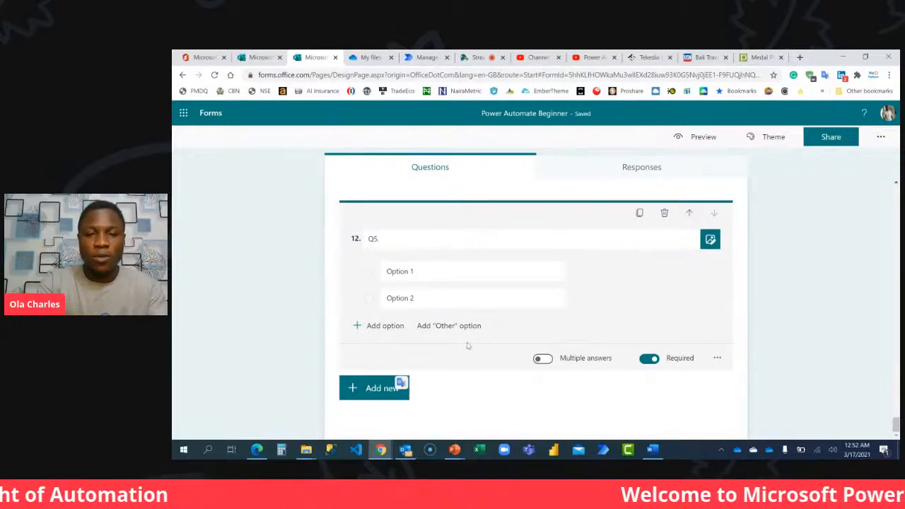
pyautogui.write('You')
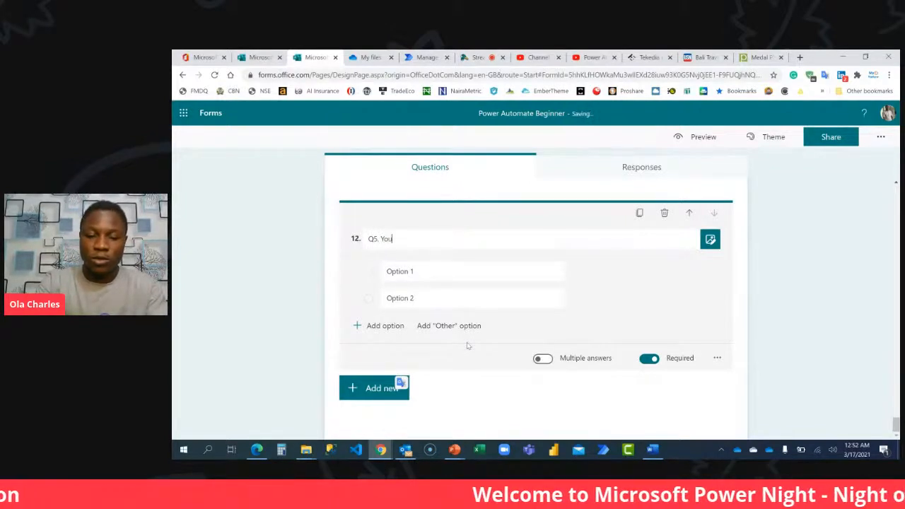
pyautogui.write(' can ')
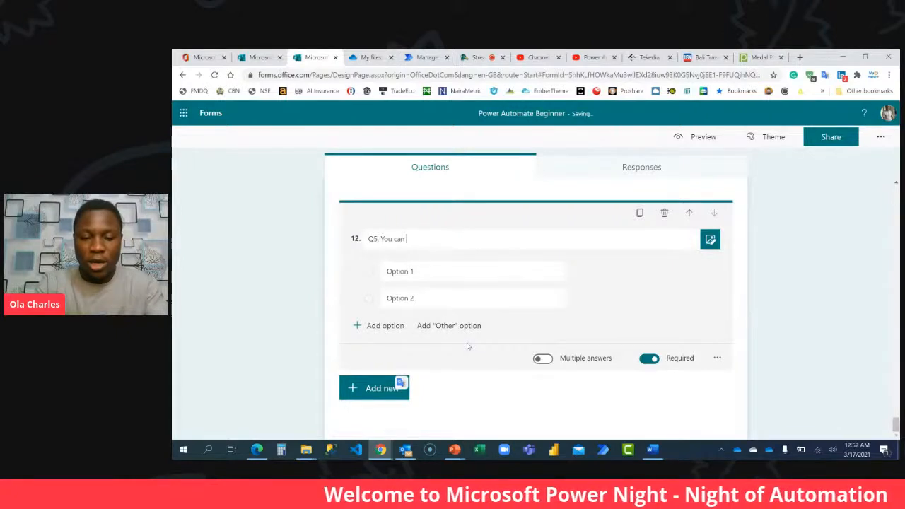
pyautogui.write('embed ')
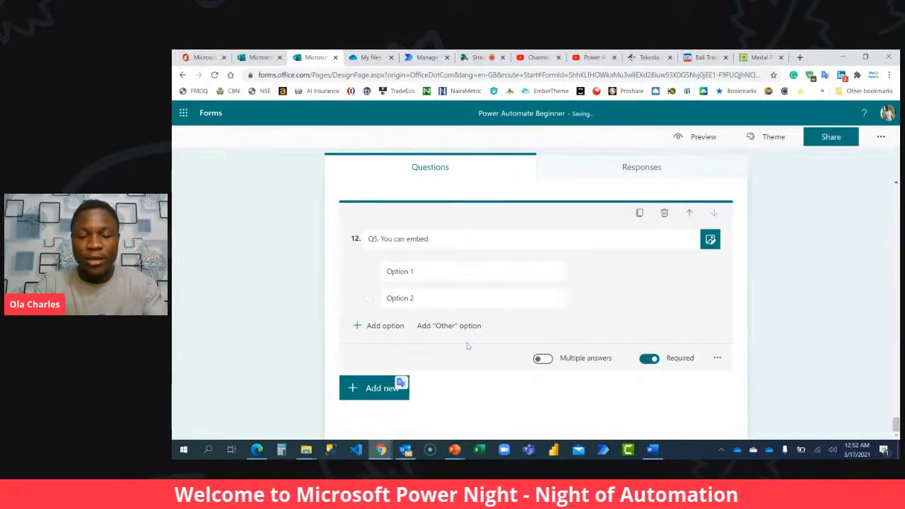
pyautogui.write('Artifi')
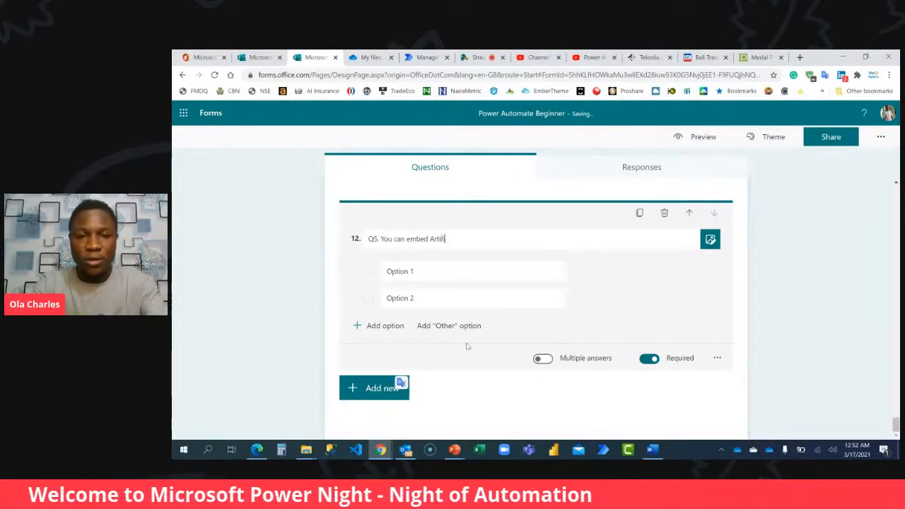
pyautogui.write('cial Intell')
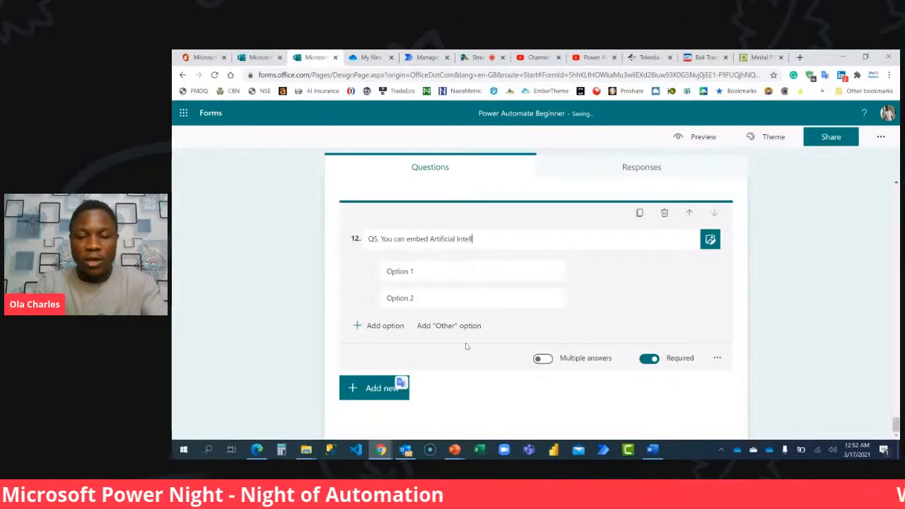
pyautogui.write('igence into ')
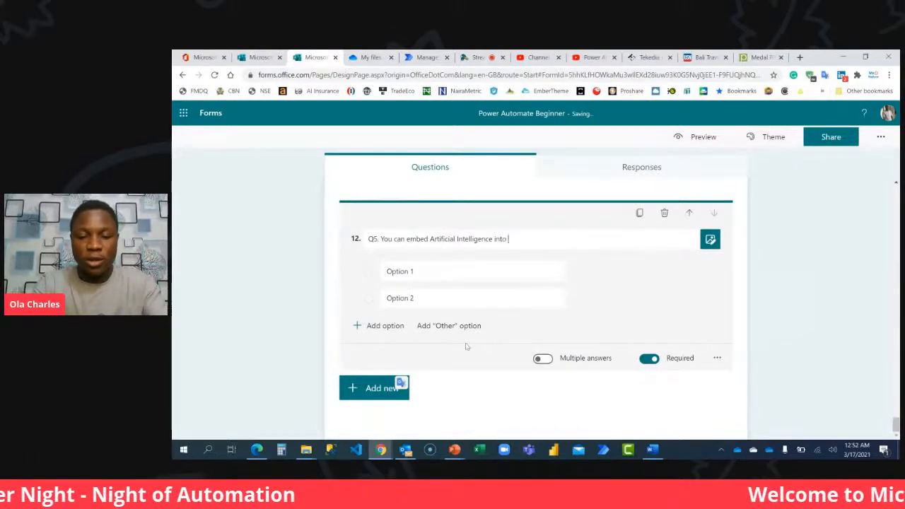
pyautogui.write('your Microso')
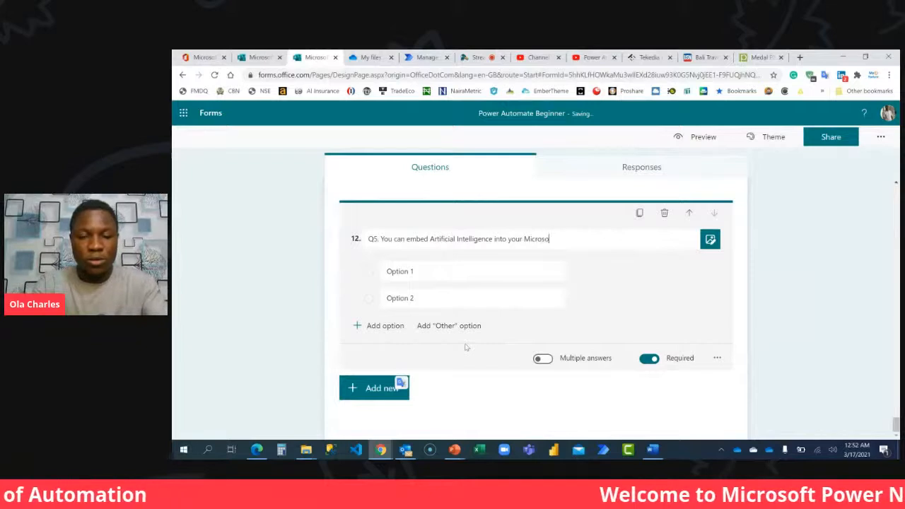
pyautogui.write('ft Power Automate S')
pyautogui.write('oluio')
pyautogui.write('on')
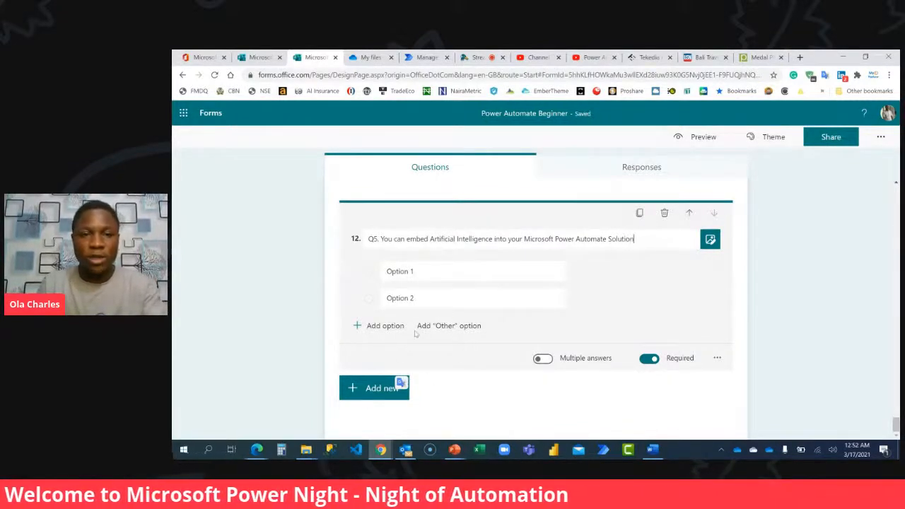
# Set question 12's answer options to "False" first and "True" second, and finish editing the question.
pyautogui.click(438, 274)
pyautogui.write('True')
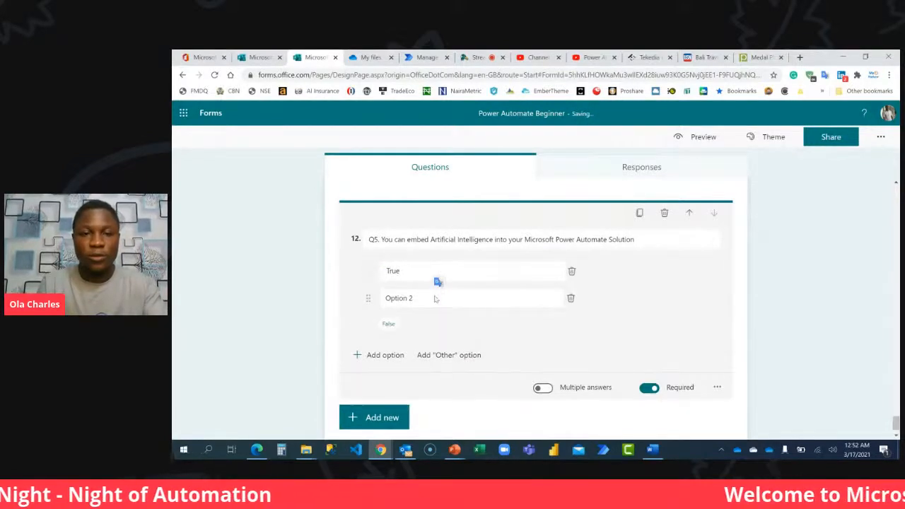
pyautogui.hotkey('ctrl', 'a')
pyautogui.write('False')
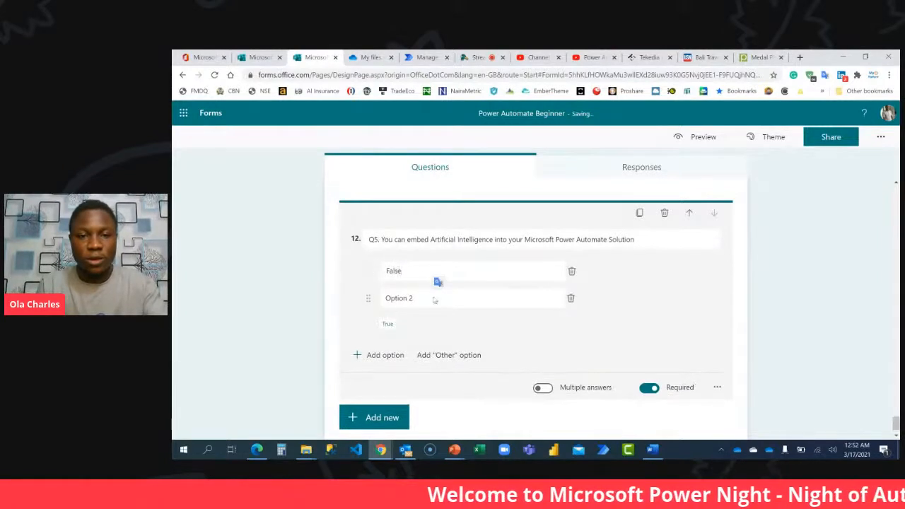
pyautogui.click(434, 300)
pyautogui.write('Tru')
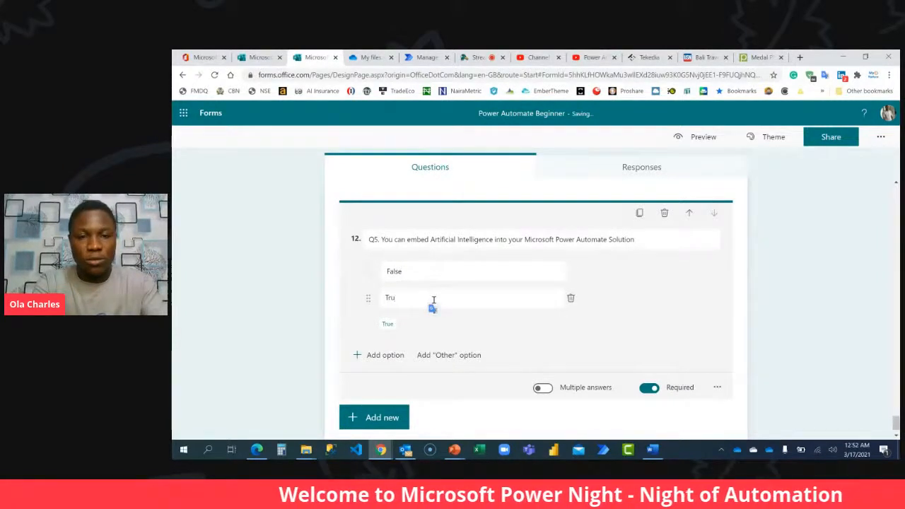
pyautogui.write('e')
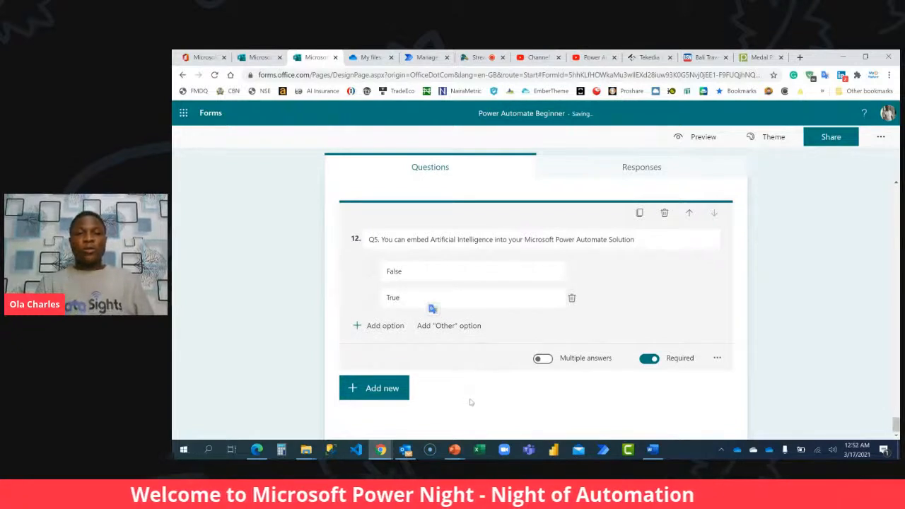
pyautogui.click(798, 323)
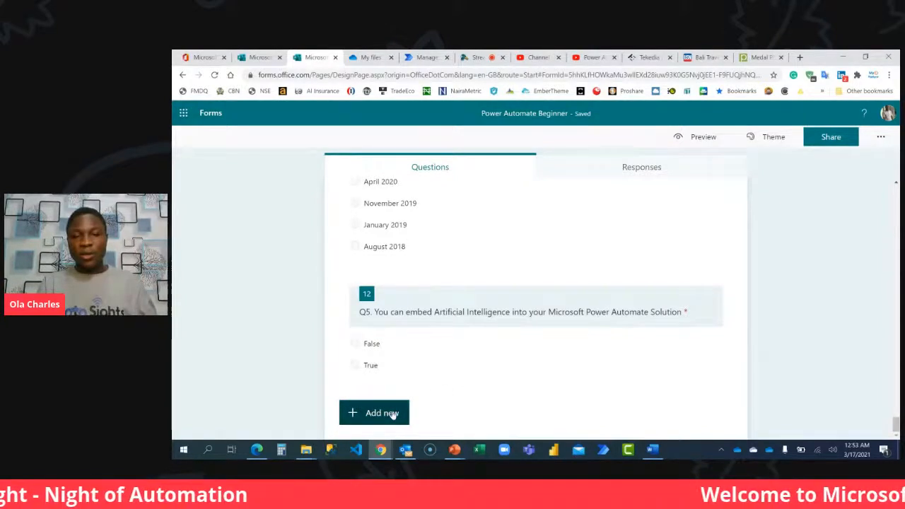
# Add a new section to the form after question 12.
pyautogui.click(393, 414)
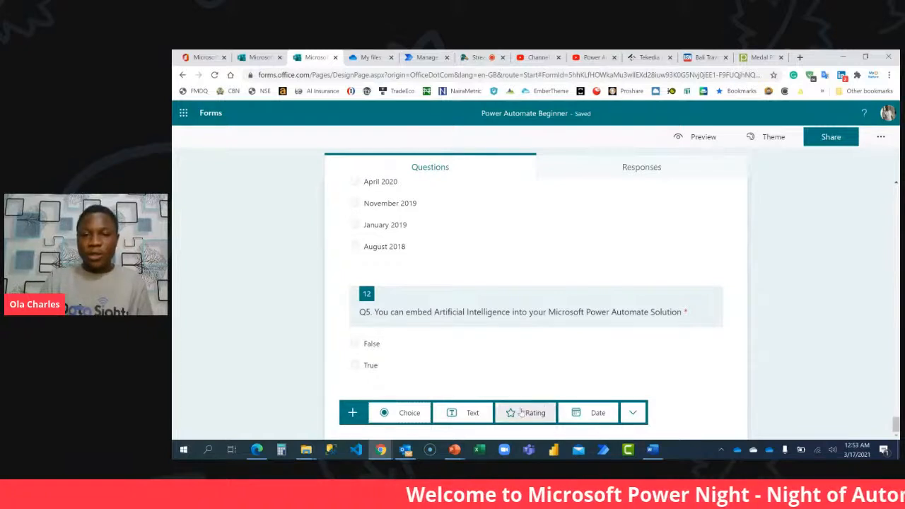
pyautogui.click(633, 413)
pyautogui.click(664, 424)
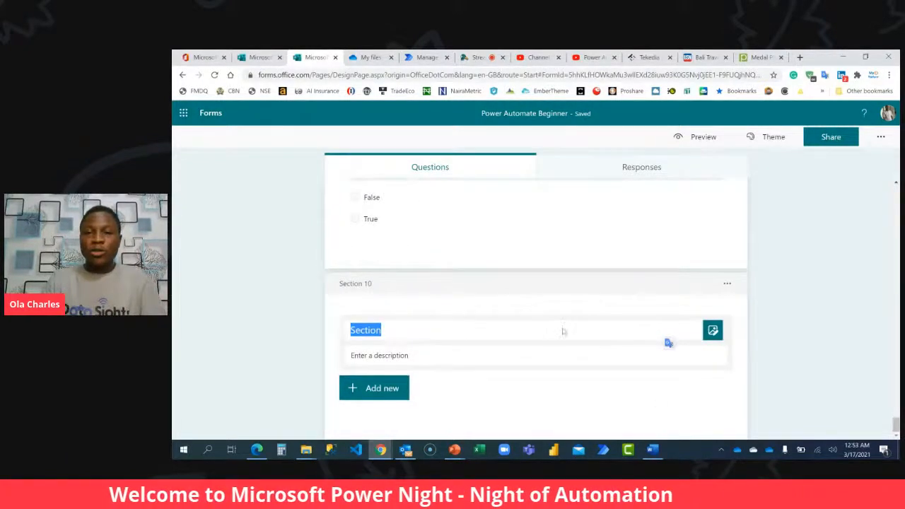
# Upload the Slide4 feedback survey picture from the PowerNight LMS header folder as the image for section 10.
pyautogui.click(711, 332)
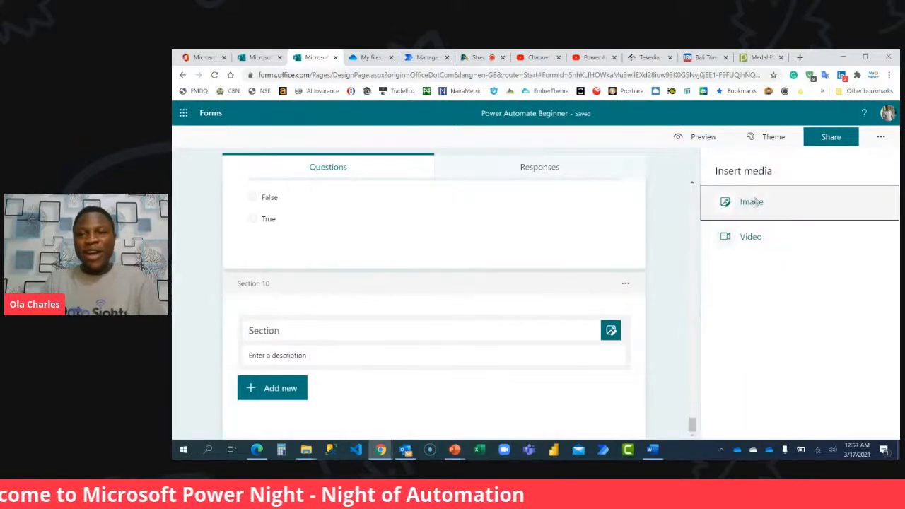
pyautogui.click(732, 202)
pyautogui.click(777, 193)
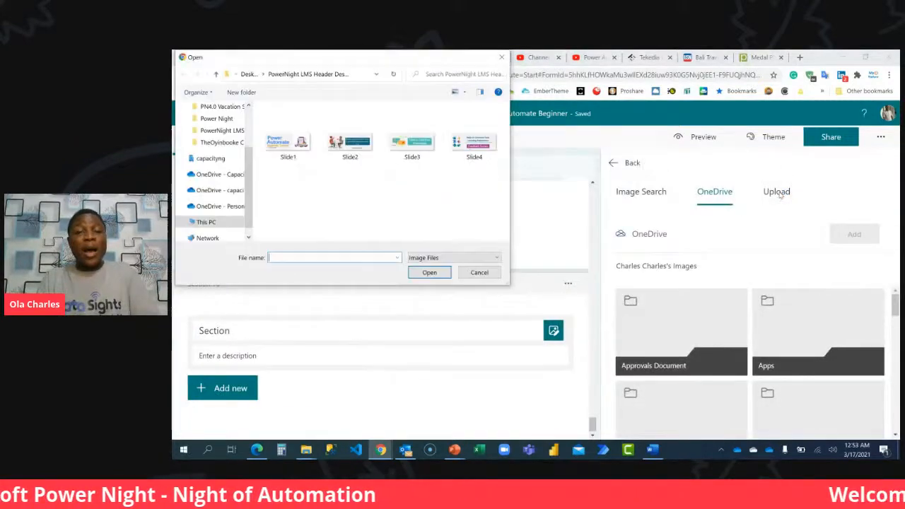
pyautogui.doubleClick(473, 118)
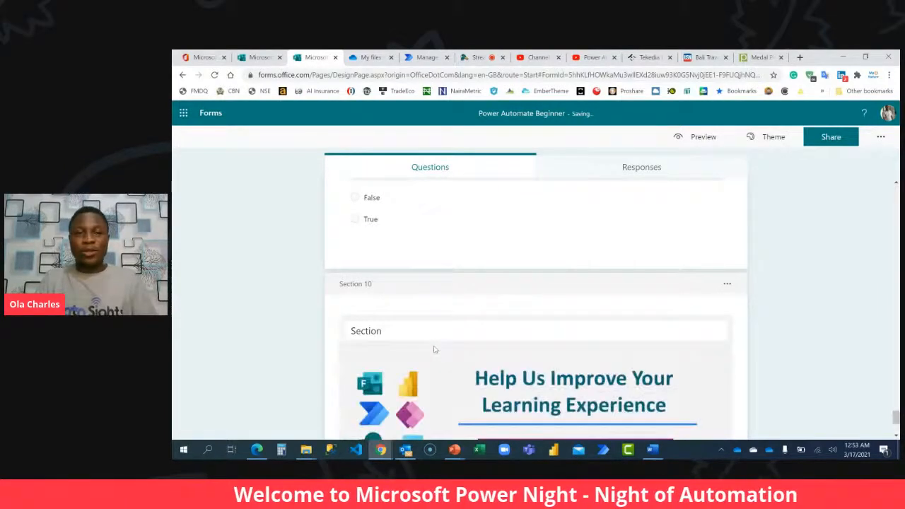
pyautogui.scroll(-2, 437, 349)
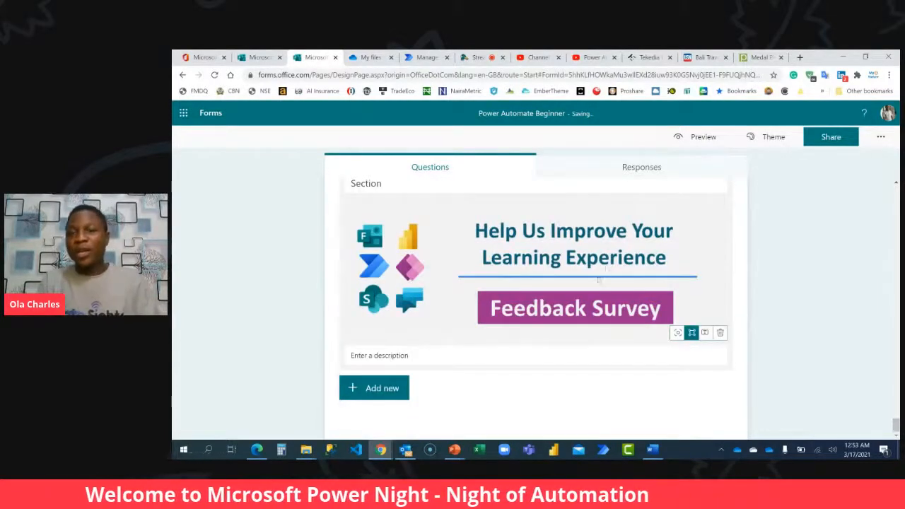
# Title section 10 "Let us know how you feel about this training and assessment deployment".
pyautogui.scroll(2, 514, 288)
pyautogui.doubleClick(455, 332)
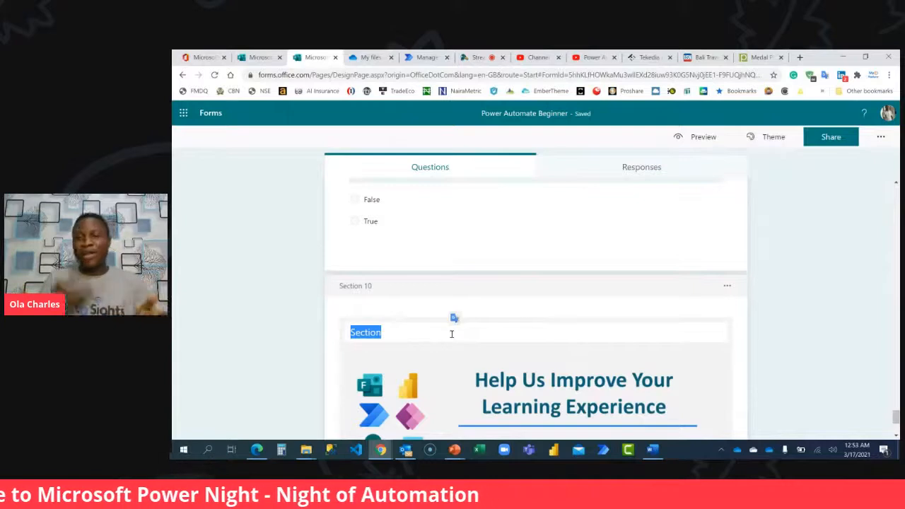
pyautogui.write('Le')
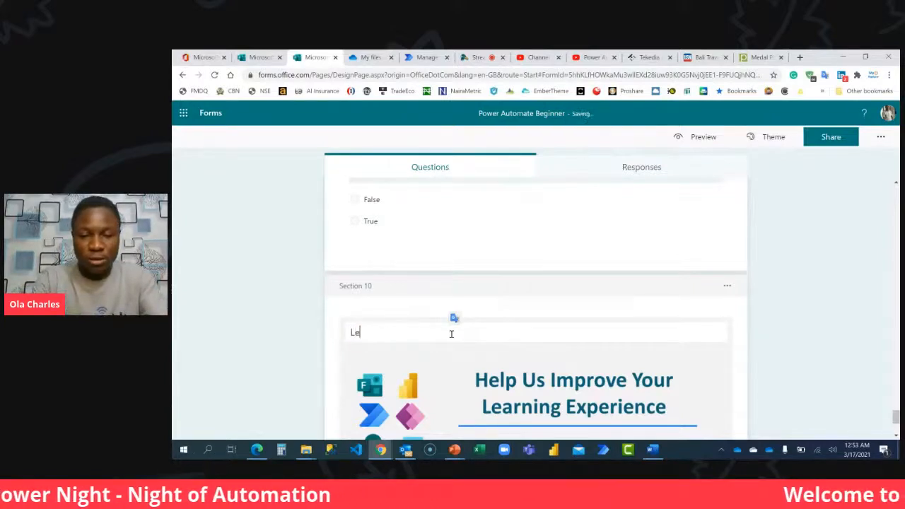
pyautogui.write('t us know what yo')
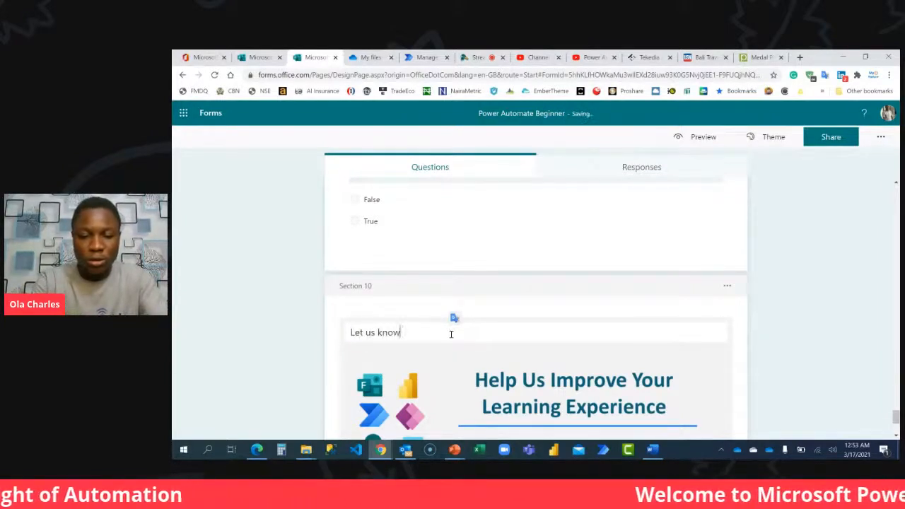
pyautogui.hotkey('ctrl', 'shift', 'Left')
pyautogui.hotkey('ctrl', 'shift', 'Left')
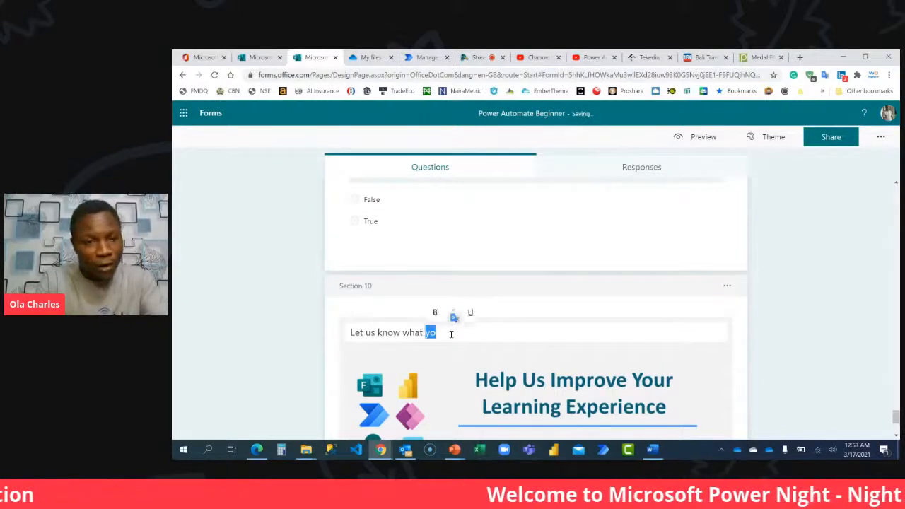
pyautogui.write('how ')
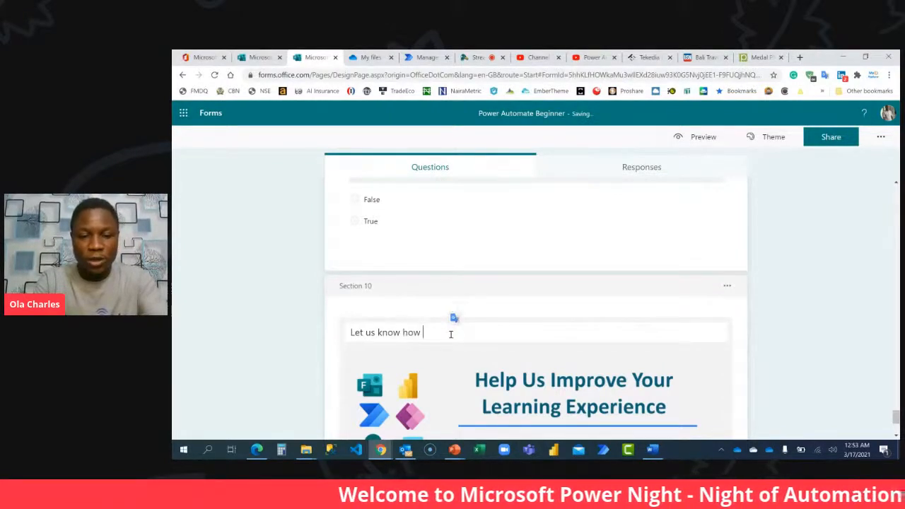
pyautogui.write('you feel about this ')
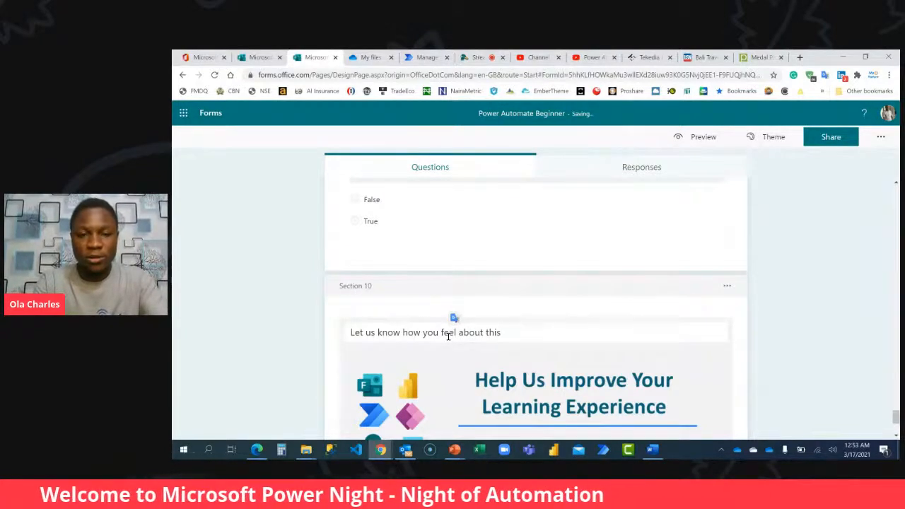
pyautogui.write('ass')
pyautogui.press('BackSpace')
pyautogui.press('BackSpace')
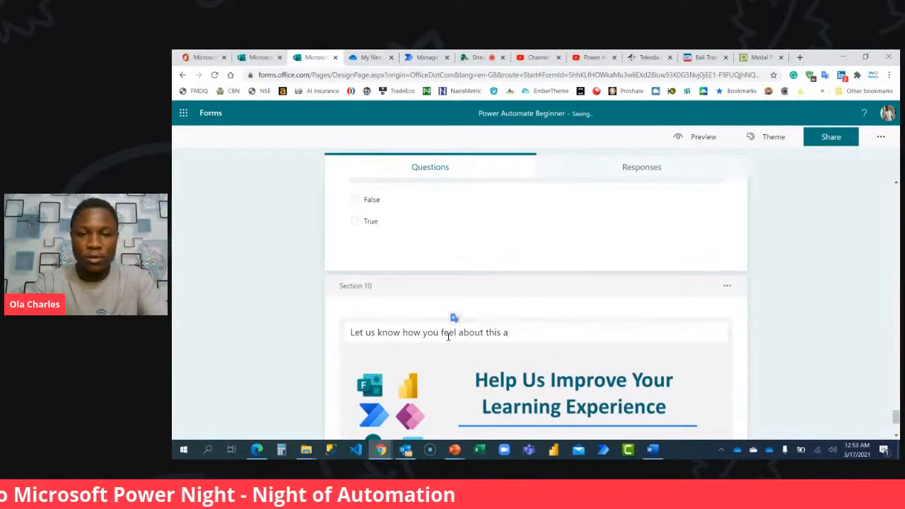
pyautogui.write('raining')
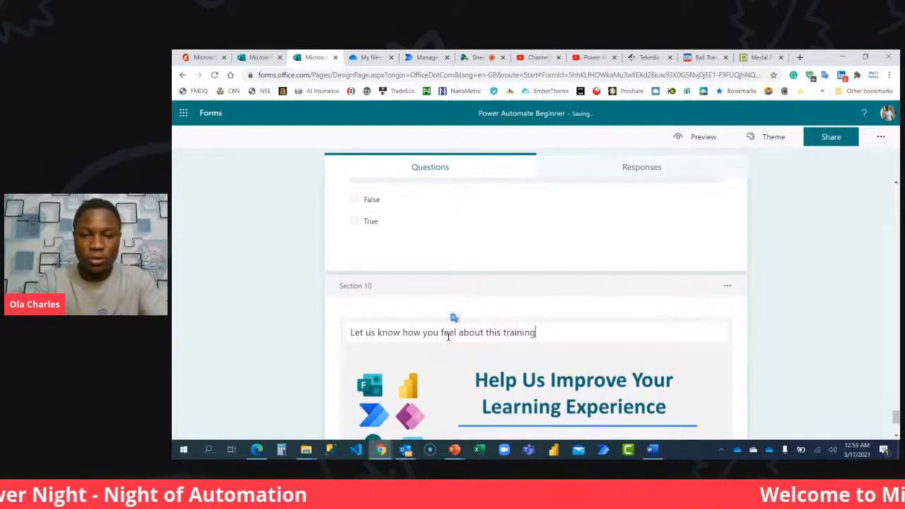
pyautogui.write(' and assessment')
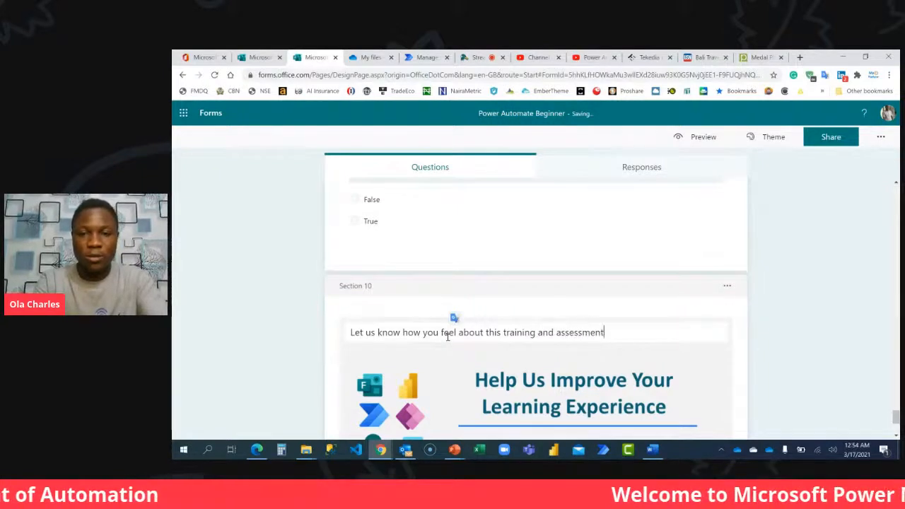
pyautogui.write(' deployment')
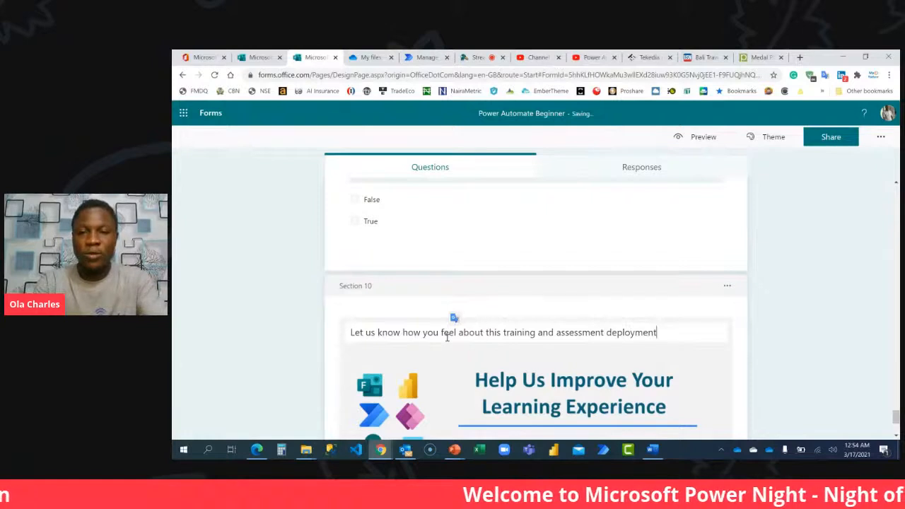
# Add a rating question to section 10 and set its symbol to Number.
pyautogui.scroll(-2, 501, 325)
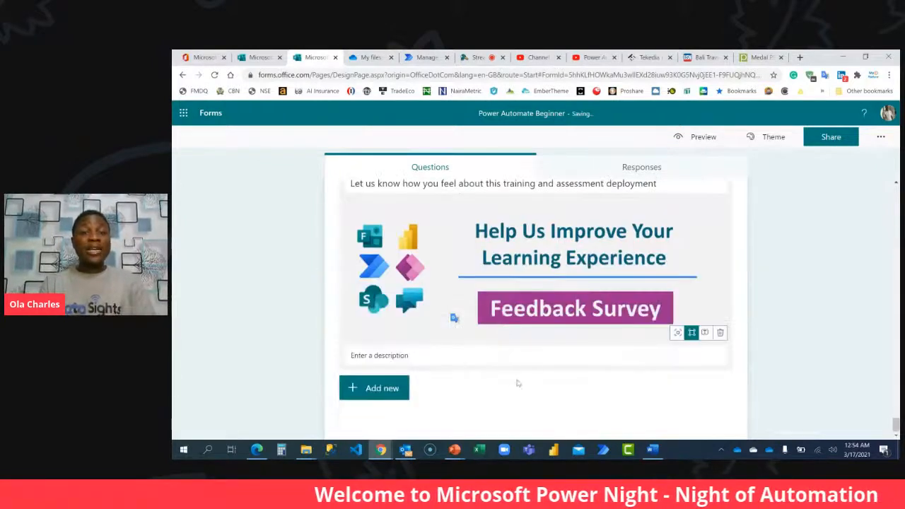
pyautogui.click(404, 388)
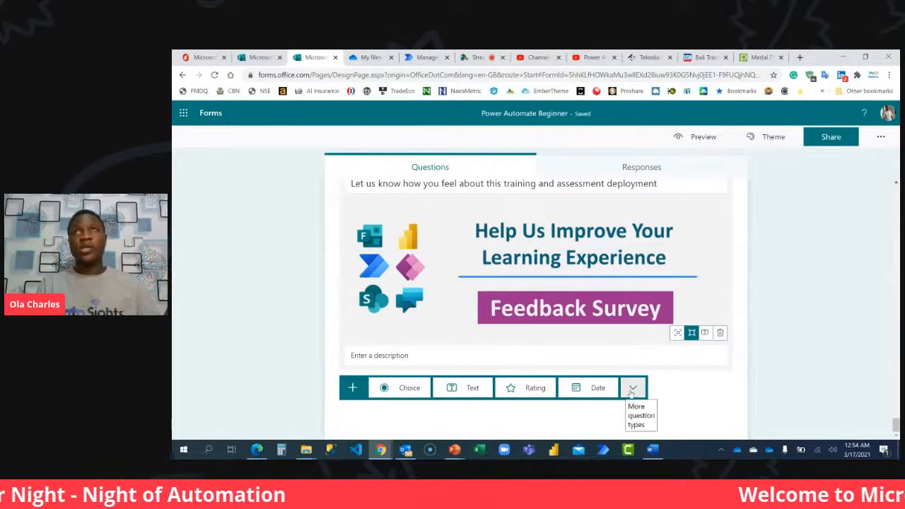
pyautogui.click(537, 388)
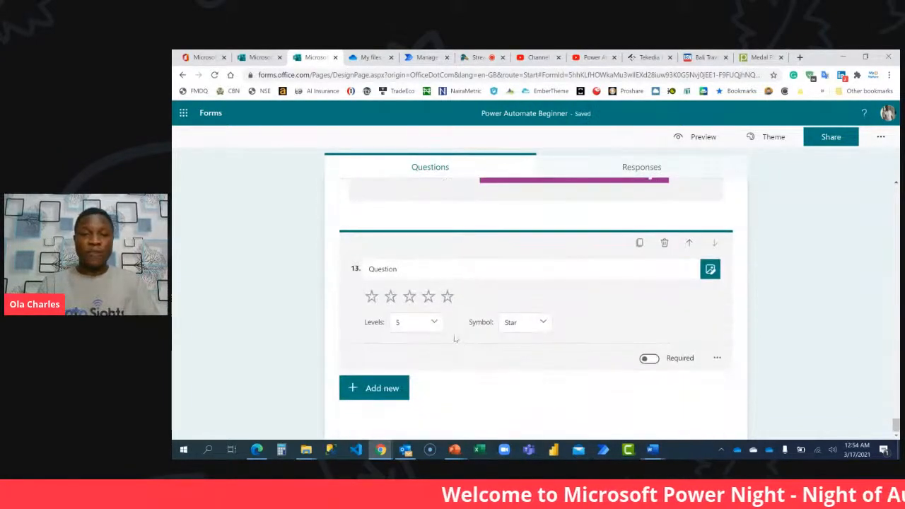
pyautogui.click(433, 322)
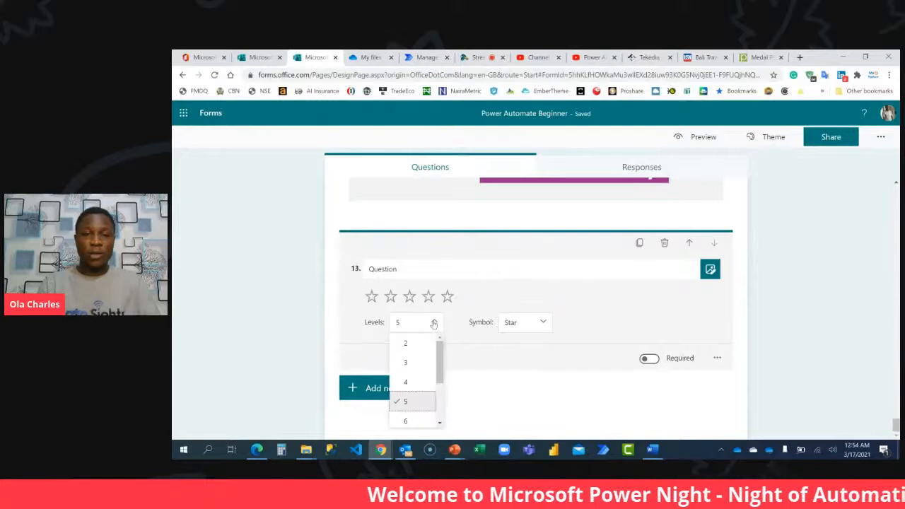
pyautogui.click(543, 326)
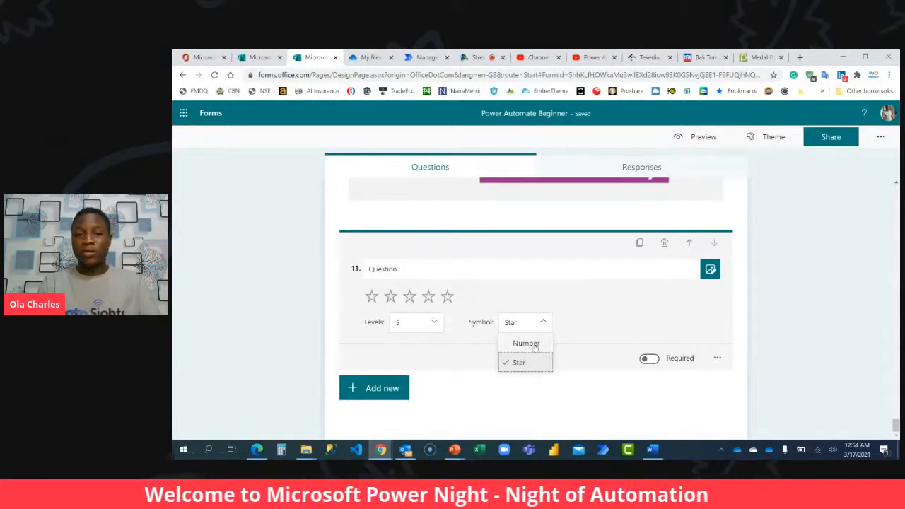
pyautogui.click(534, 344)
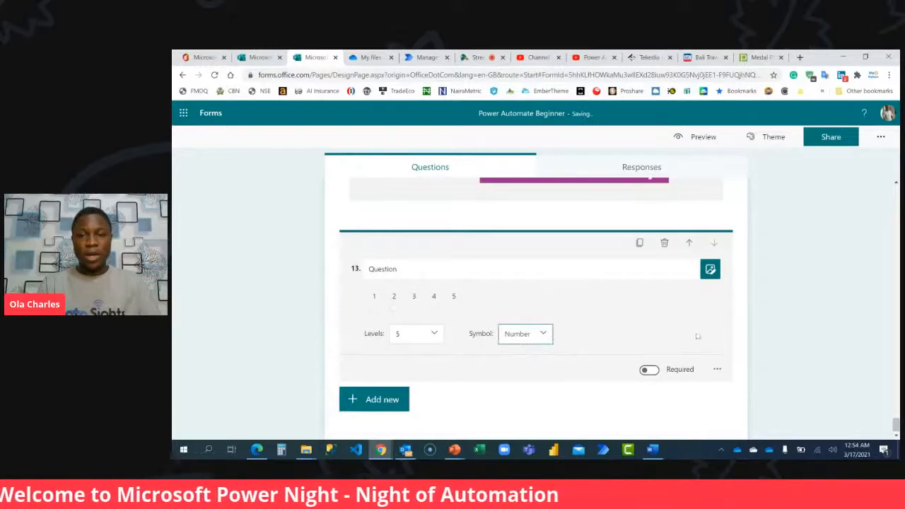
# Set question 13's rating scale to 10 levels.
pyautogui.click(716, 369)
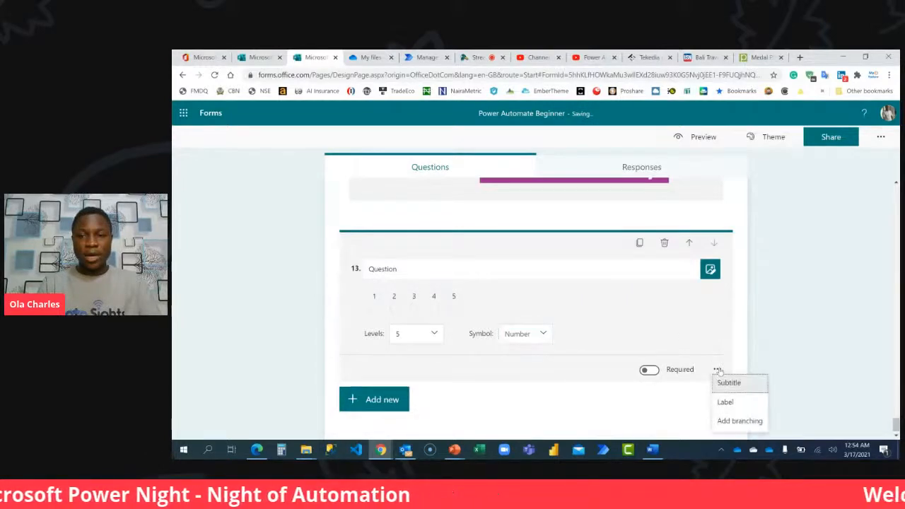
pyautogui.click(416, 341)
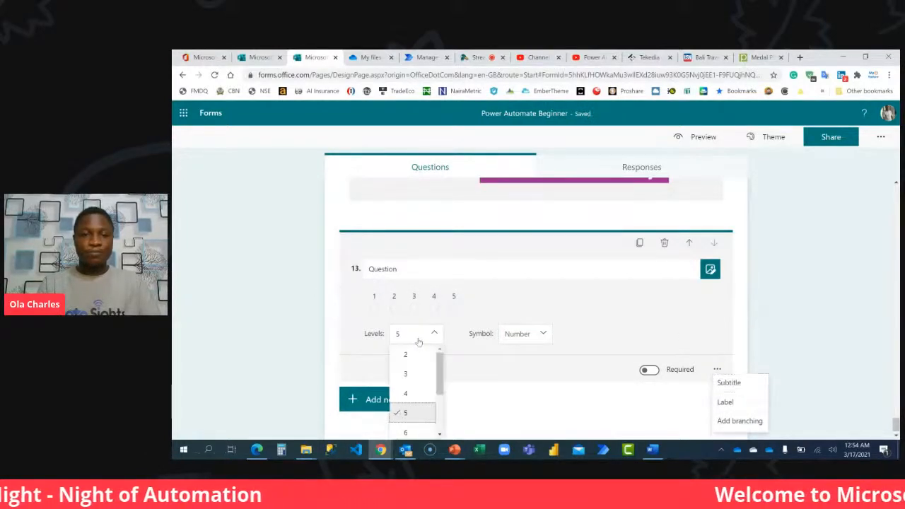
pyautogui.scroll(-3, 421, 396)
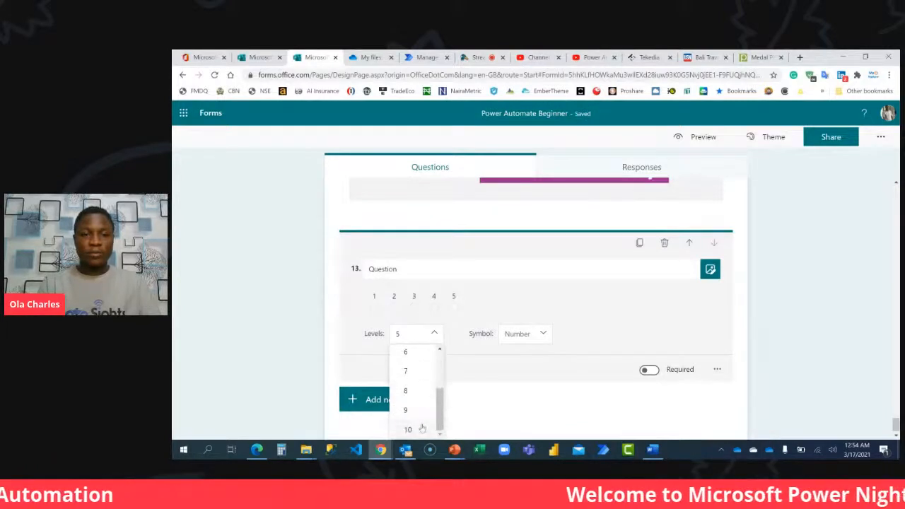
pyautogui.click(422, 428)
# Try the Star symbol for question 13's rating scale, and switch it back to Number.
pyautogui.click(528, 336)
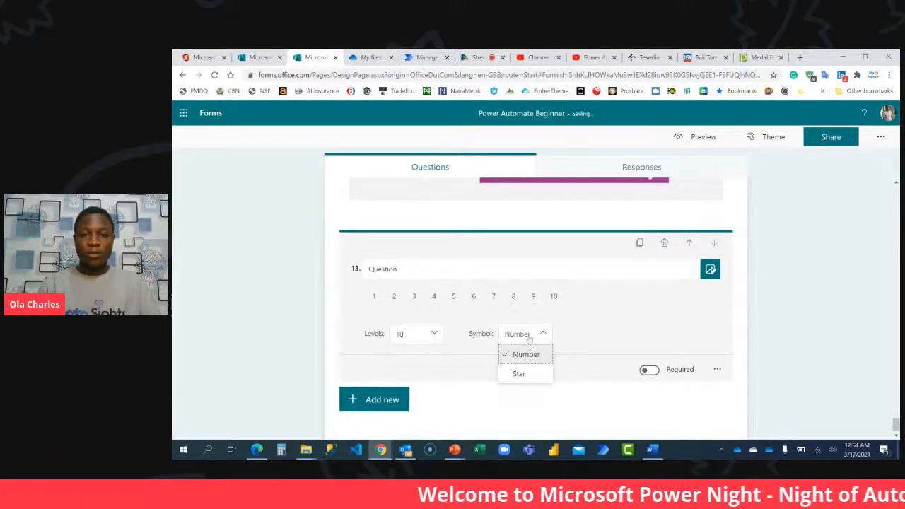
pyautogui.click(532, 373)
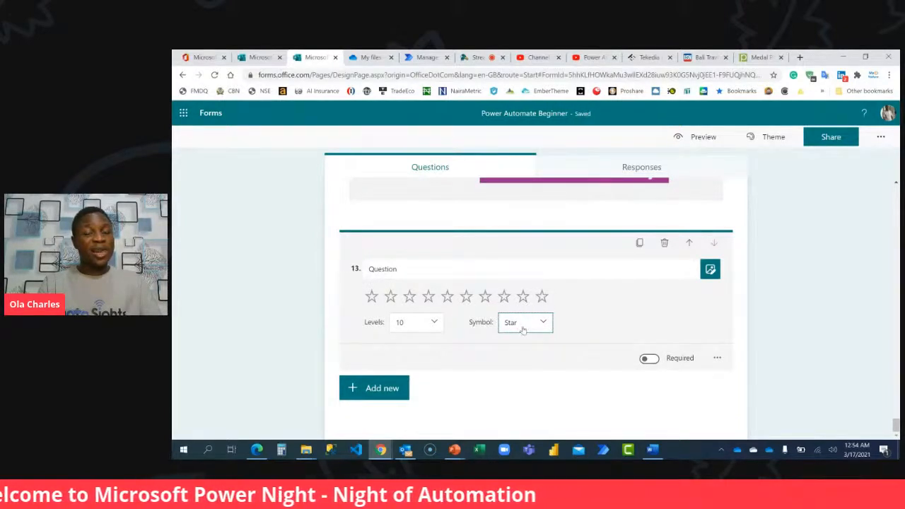
pyautogui.click(540, 324)
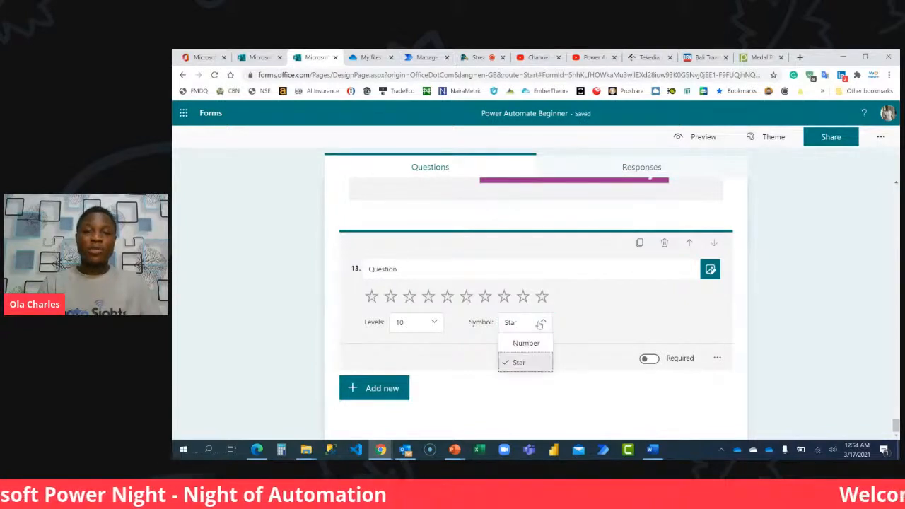
pyautogui.click(531, 341)
# Word question 13 "On a scale of 1 to 10, kindly rate your experience using this solution for the training and assessment" and finish editing.
pyautogui.click(452, 269)
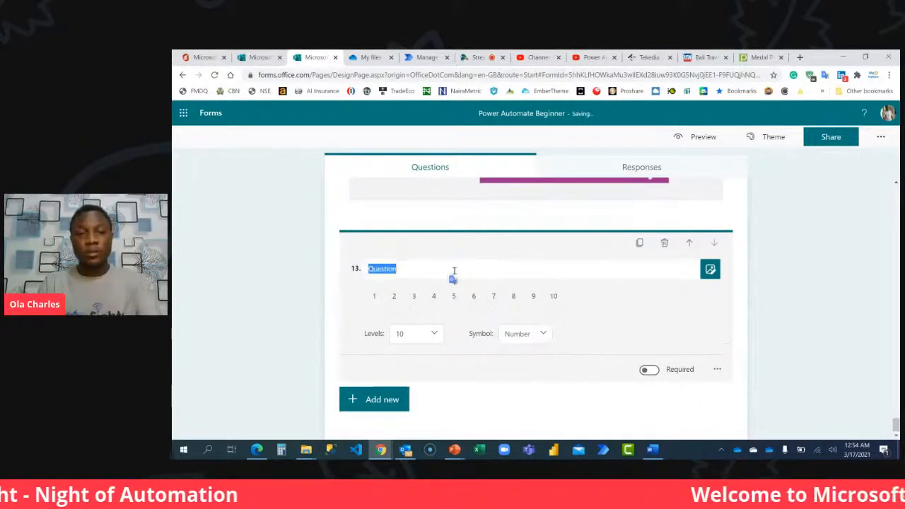
pyautogui.write('Onn')
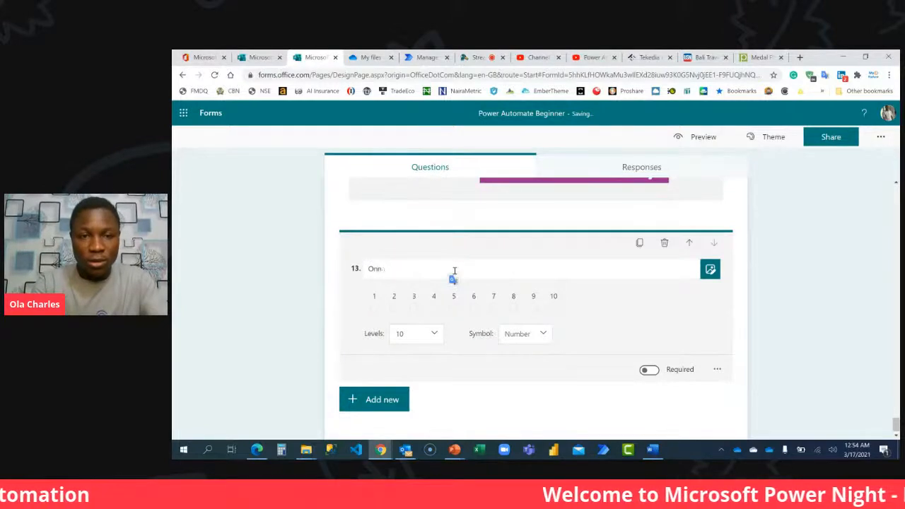
pyautogui.write('aa scale os 1 to')
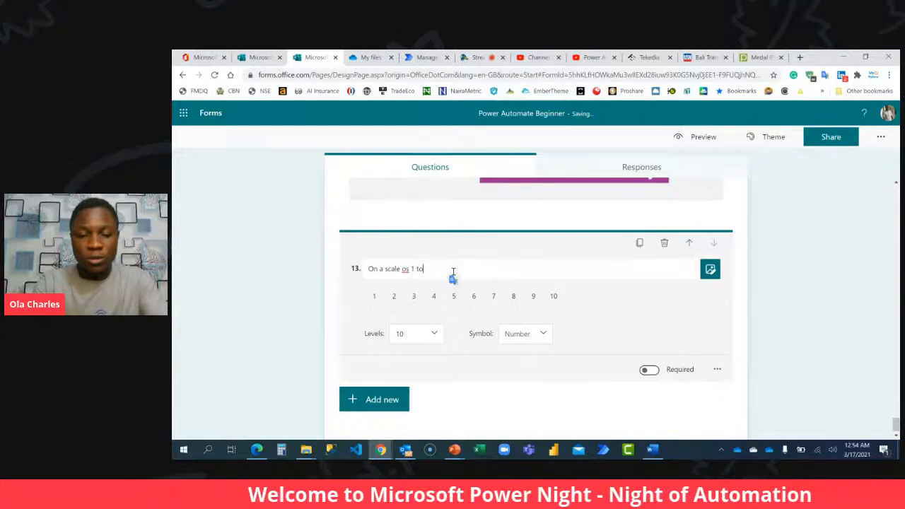
pyautogui.write(' 10, kindl')
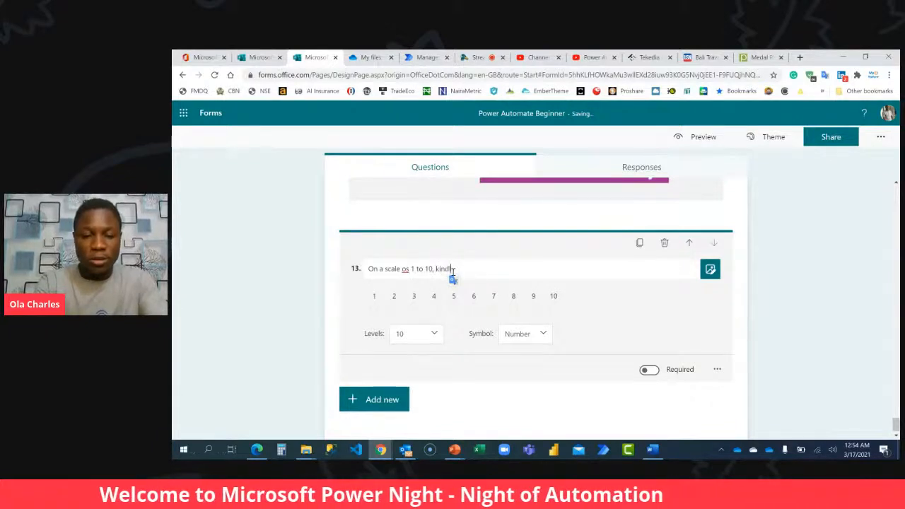
pyautogui.write('y rate you')
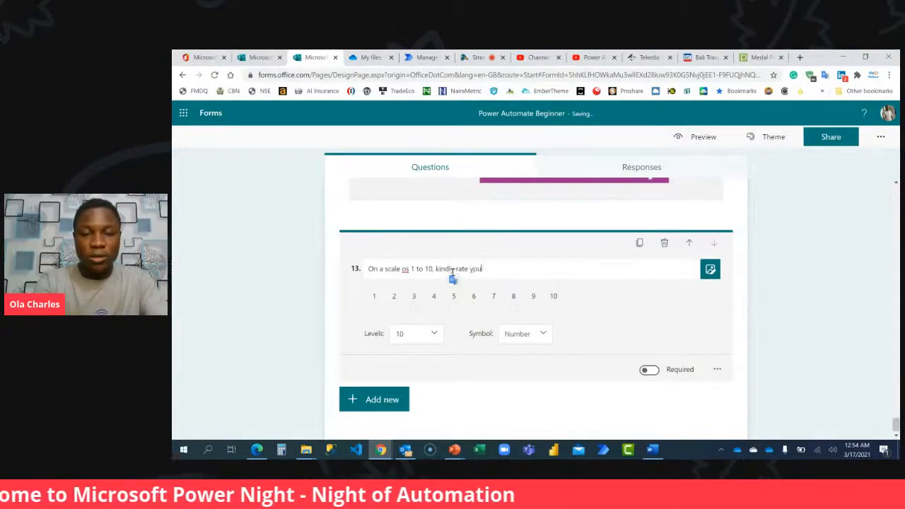
pyautogui.write('r experience ')
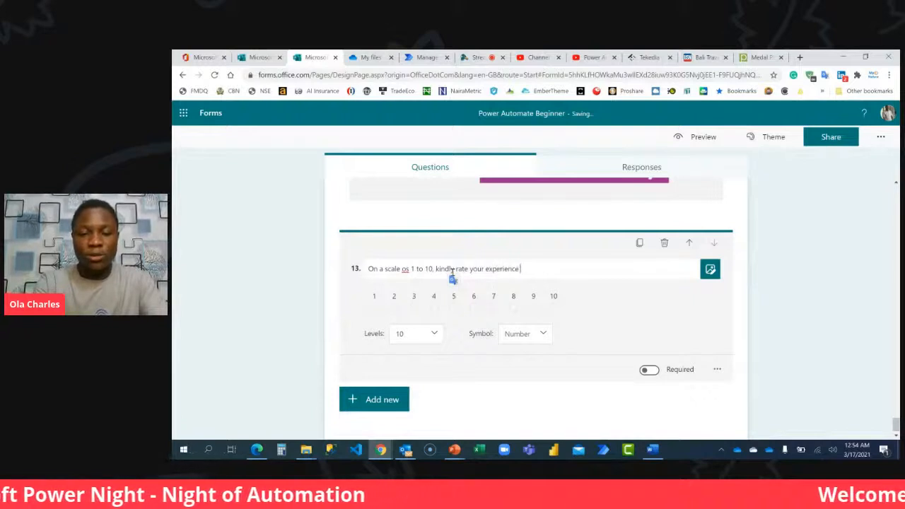
pyautogui.write('using this solution for the train')
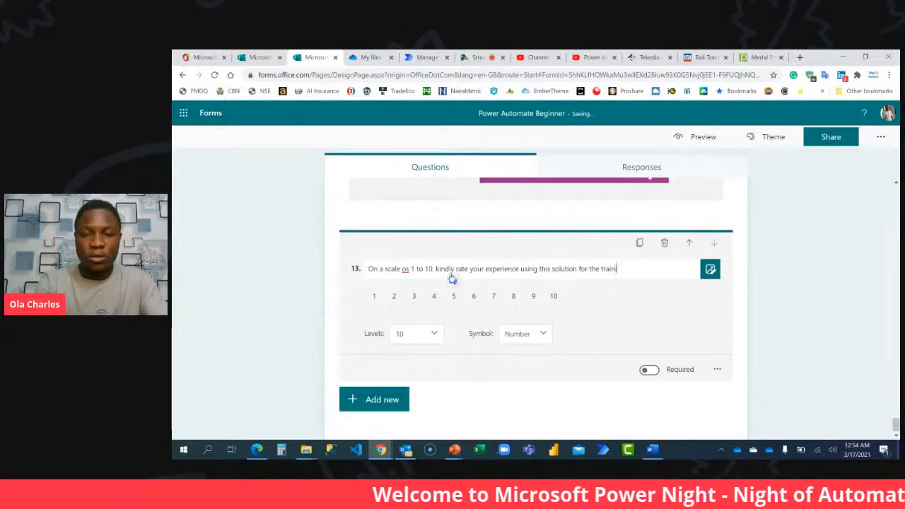
pyautogui.write('ing and assessment')
pyautogui.click(409, 270)
pyautogui.press('BackSpace')
pyautogui.write('f')
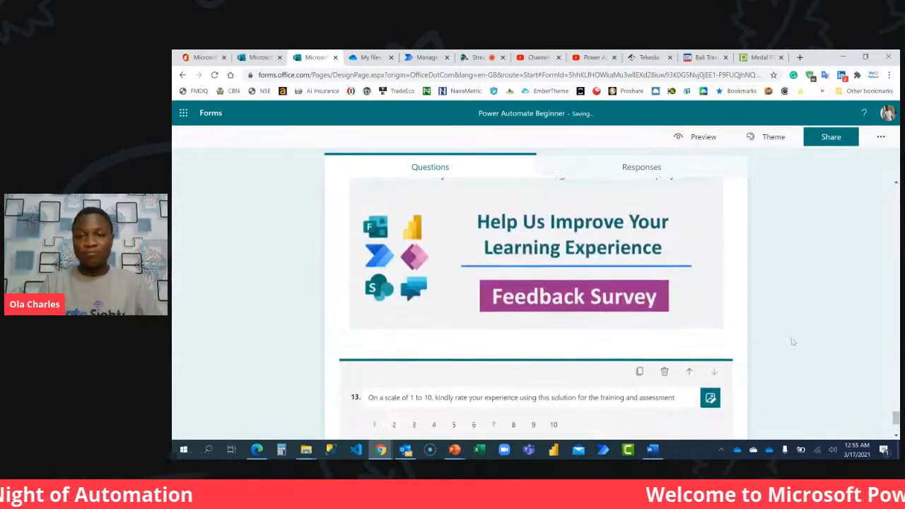
pyautogui.click(766, 346)
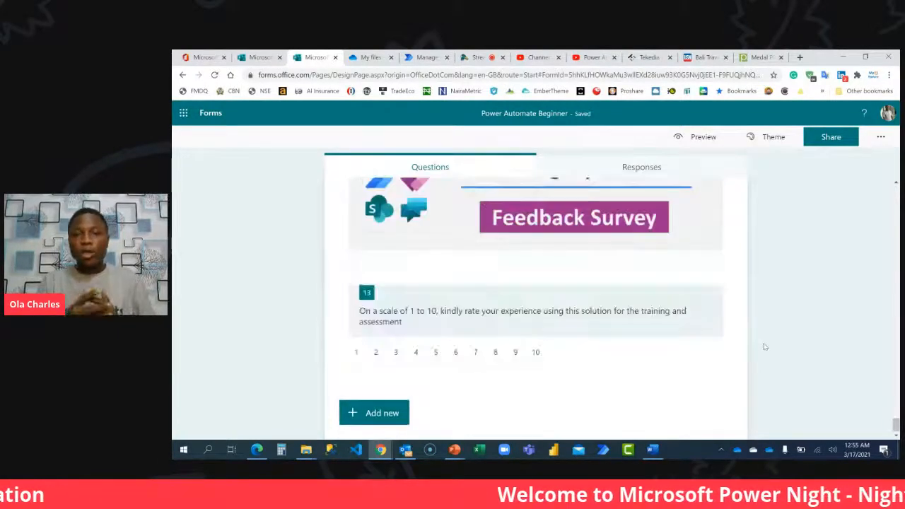
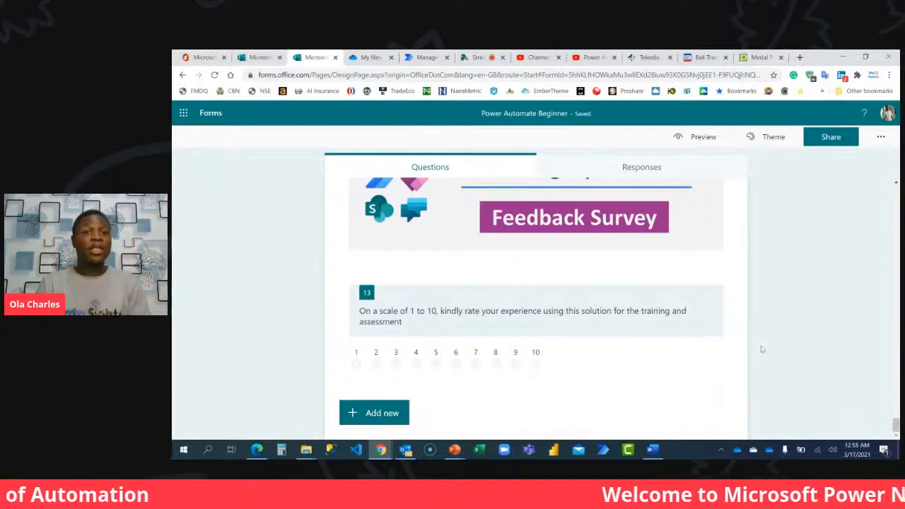
# Try opening the form's responses to anyone, and restrict them back to only people in the organisation.
pyautogui.click(828, 138)
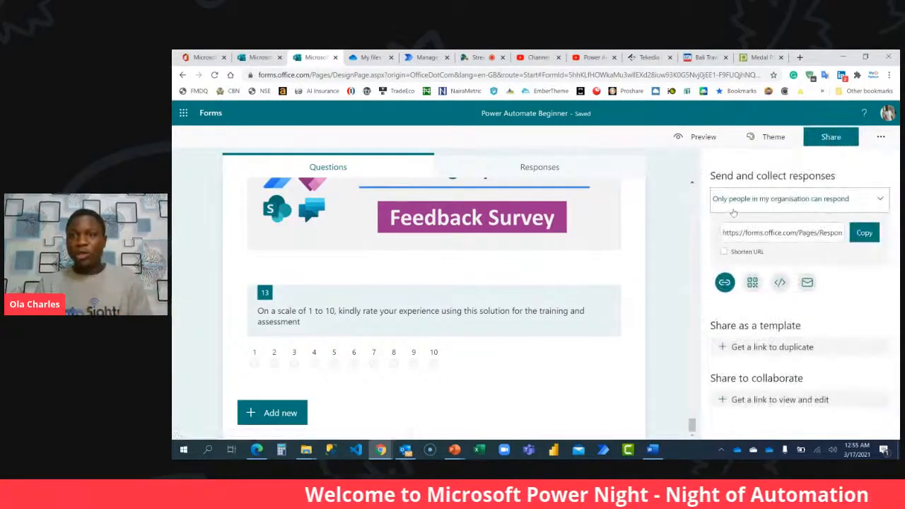
pyautogui.click(819, 205)
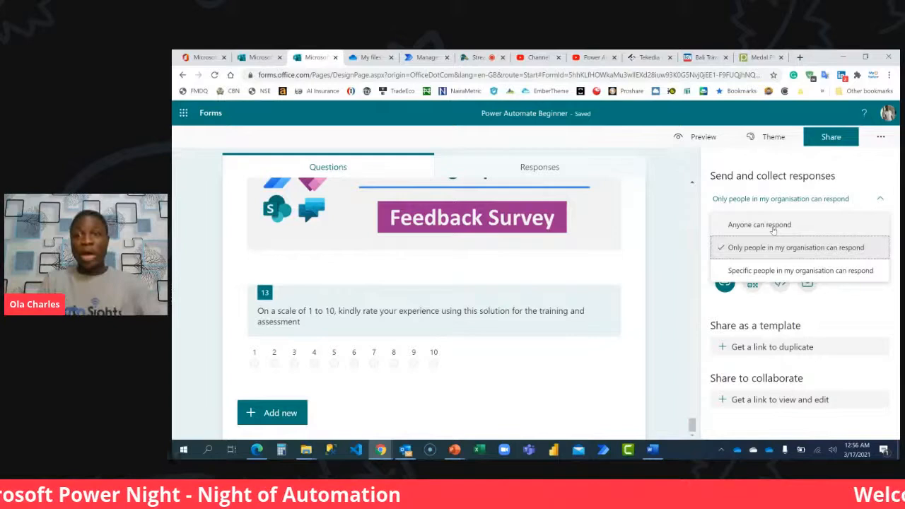
pyautogui.click(773, 227)
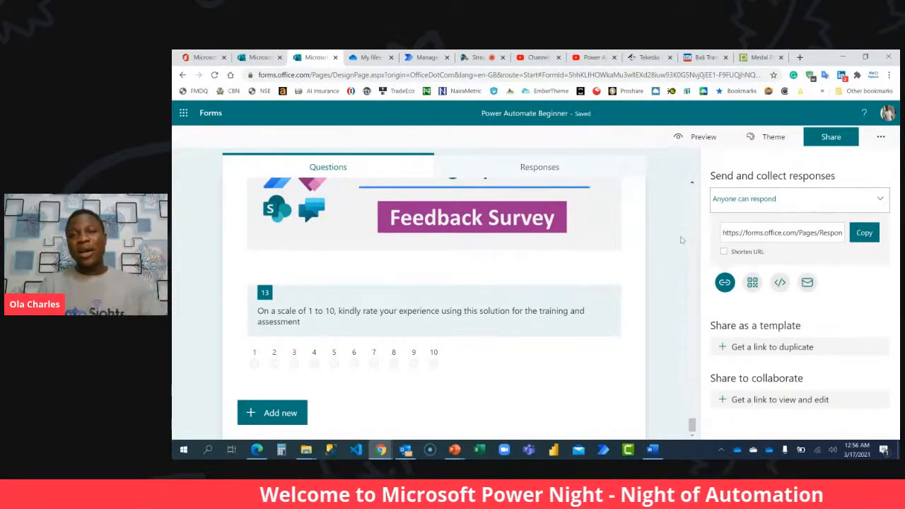
pyautogui.click(755, 209)
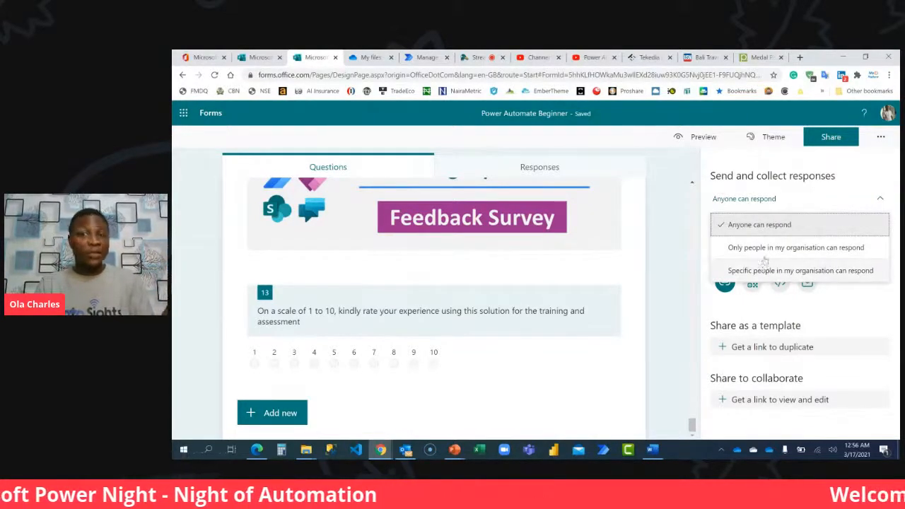
pyautogui.click(760, 249)
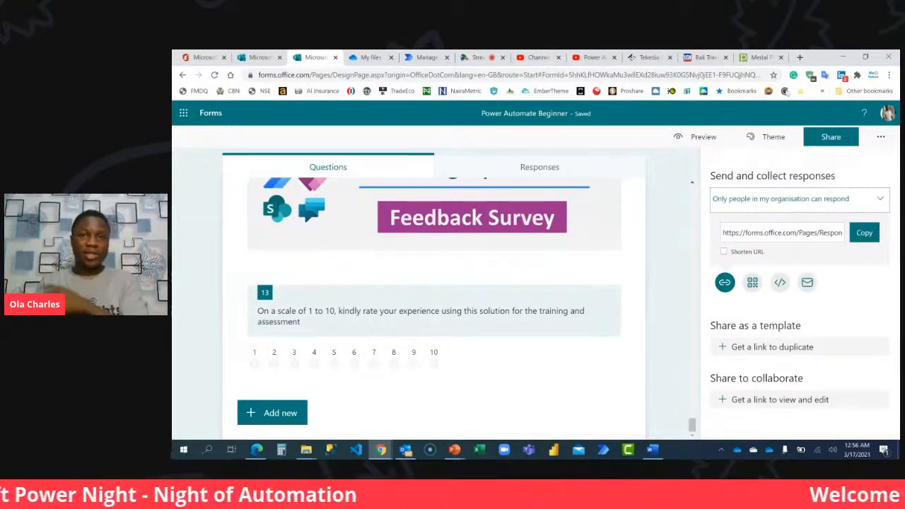
# Switch to StreamYard, show the viewer comment about uploading videos from another folder on the broadcast, hide it, and return to the form.
pyautogui.click(468, 57)
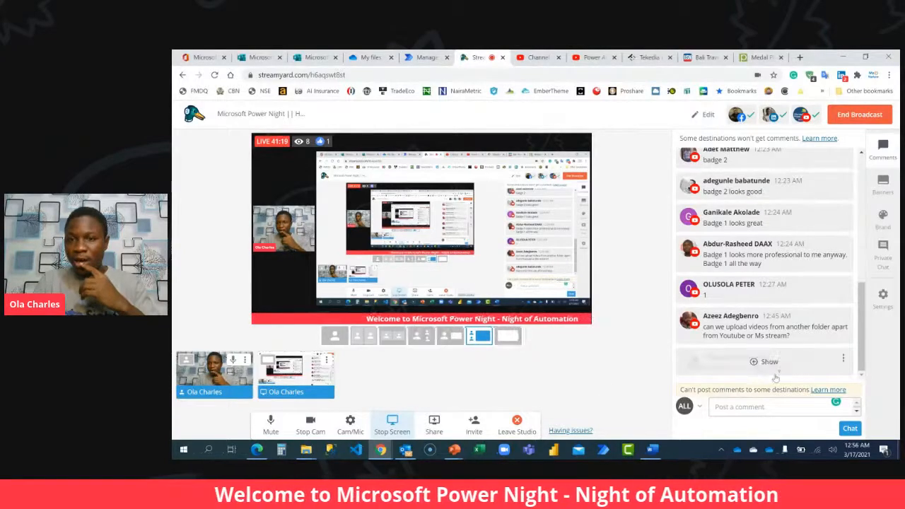
pyautogui.click(761, 331)
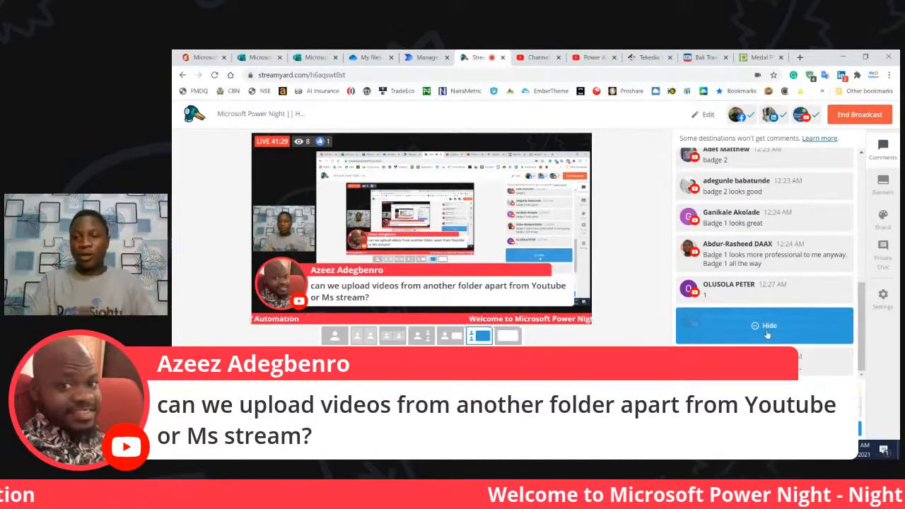
pyautogui.click(767, 335)
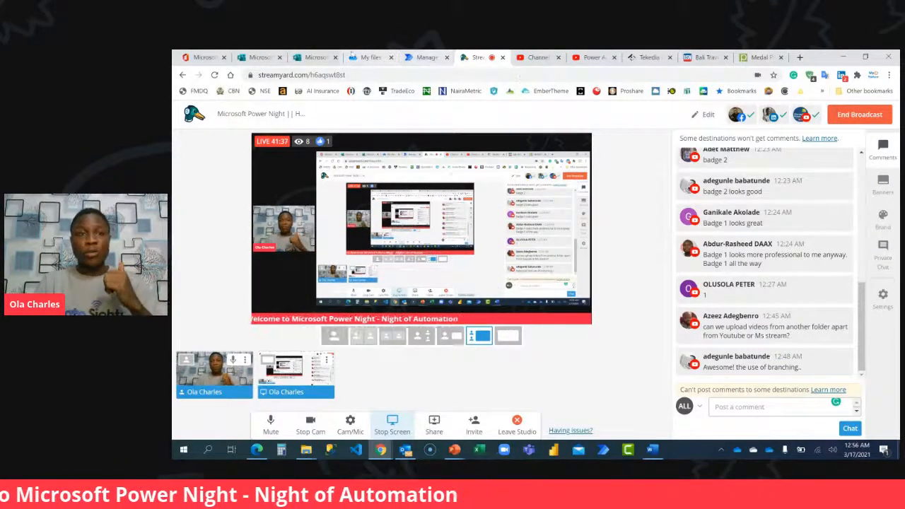
pyautogui.click(315, 59)
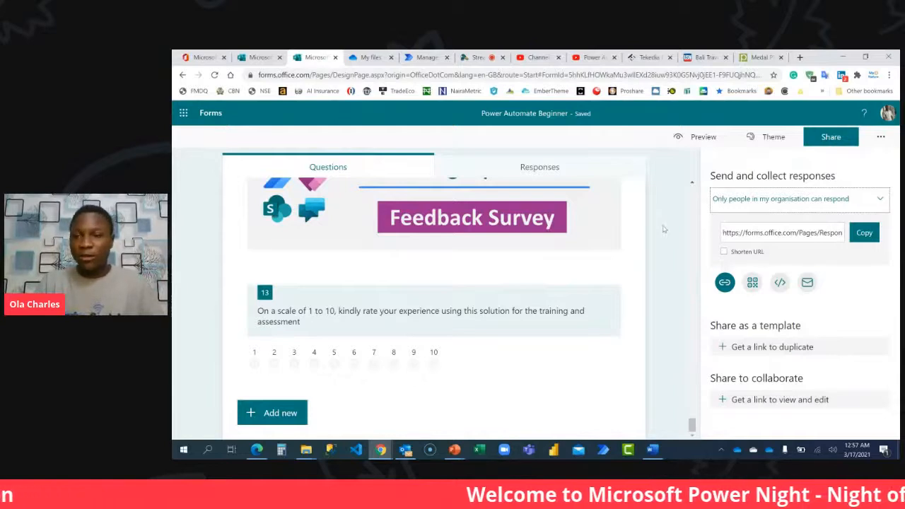
# Try the Bright Blue theme on the form and check it in the preview.
pyautogui.click(779, 141)
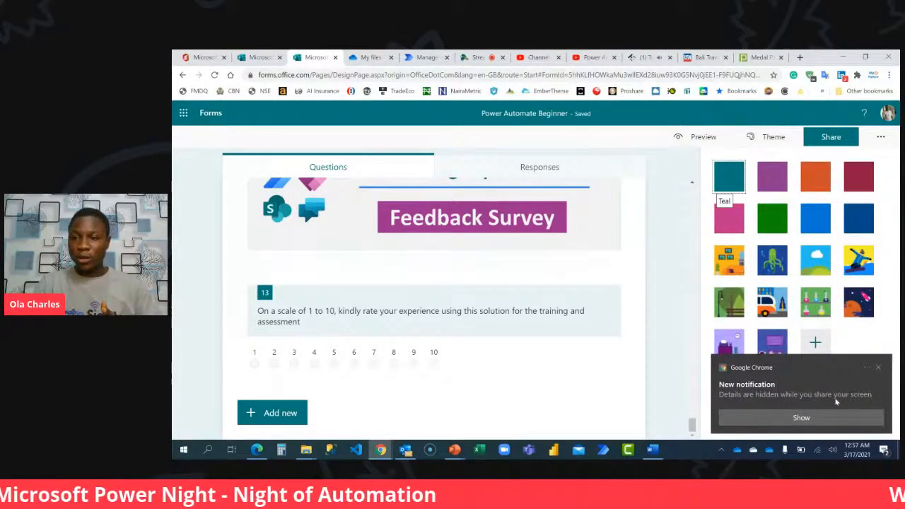
pyautogui.click(879, 368)
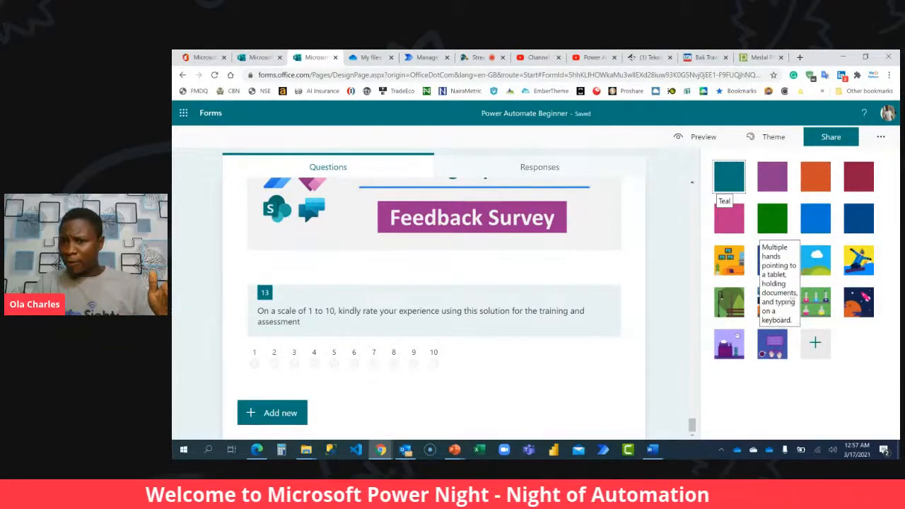
pyautogui.click(813, 221)
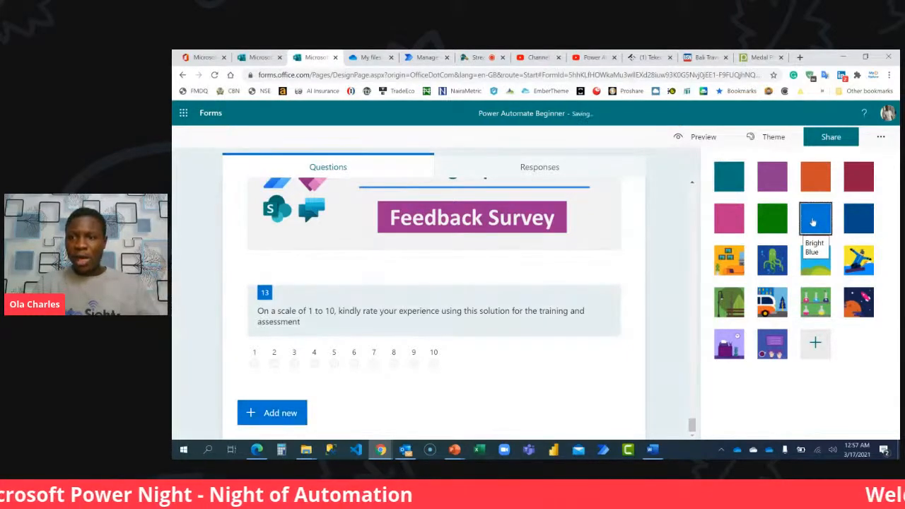
pyautogui.click(701, 136)
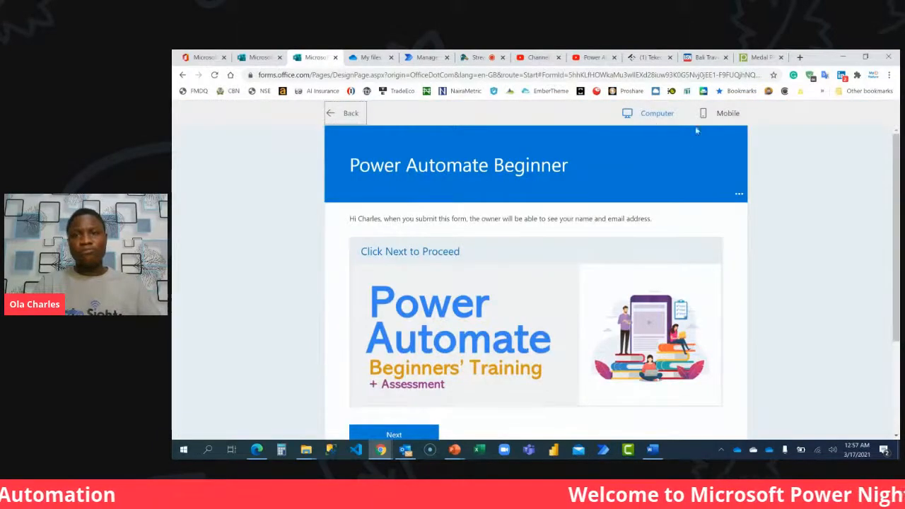
pyautogui.click(341, 113)
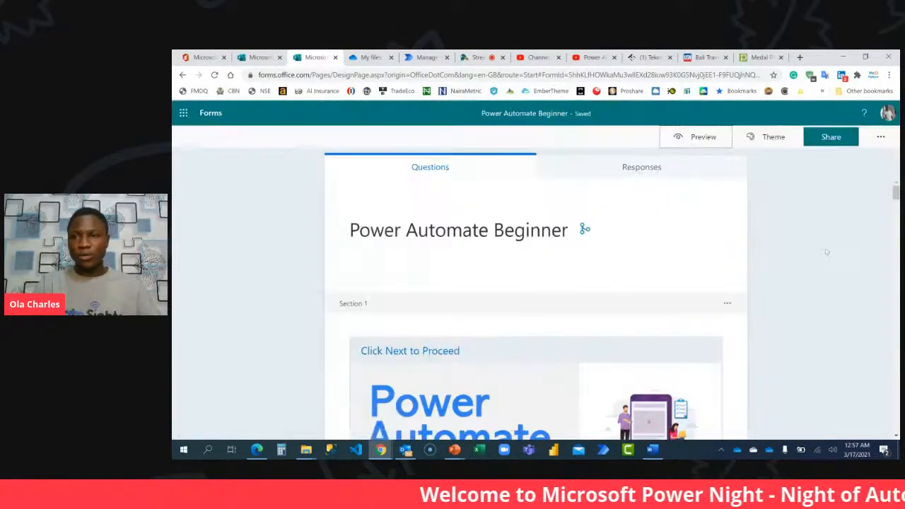
# Apply the outer-space theme with the rocket and planets to the form and preview its opening page.
pyautogui.click(773, 137)
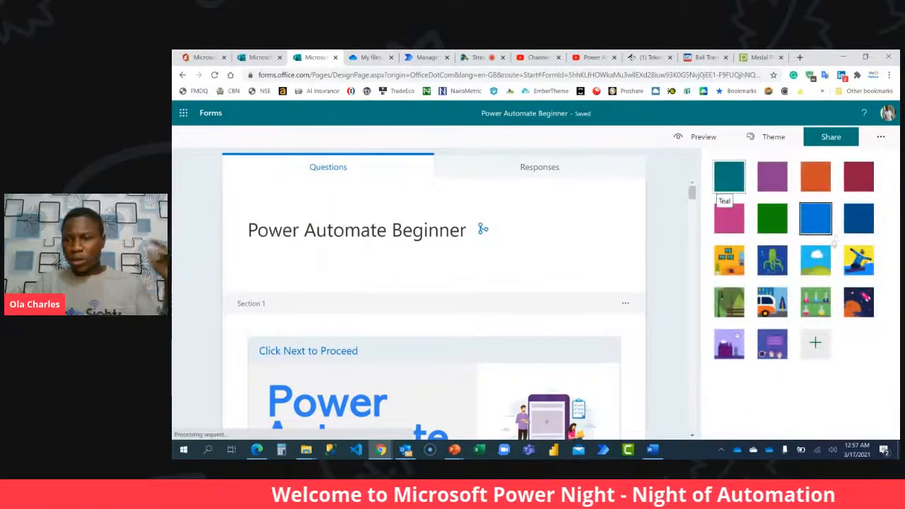
pyautogui.click(858, 302)
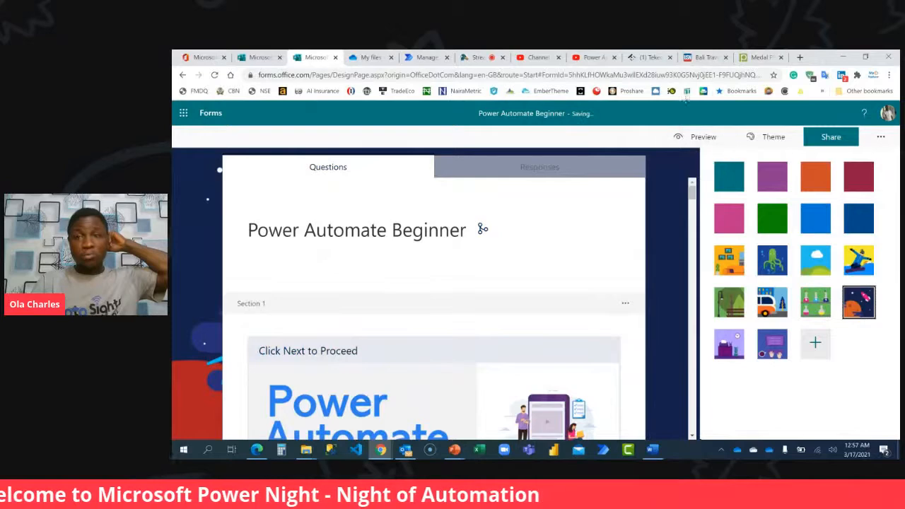
pyautogui.click(707, 137)
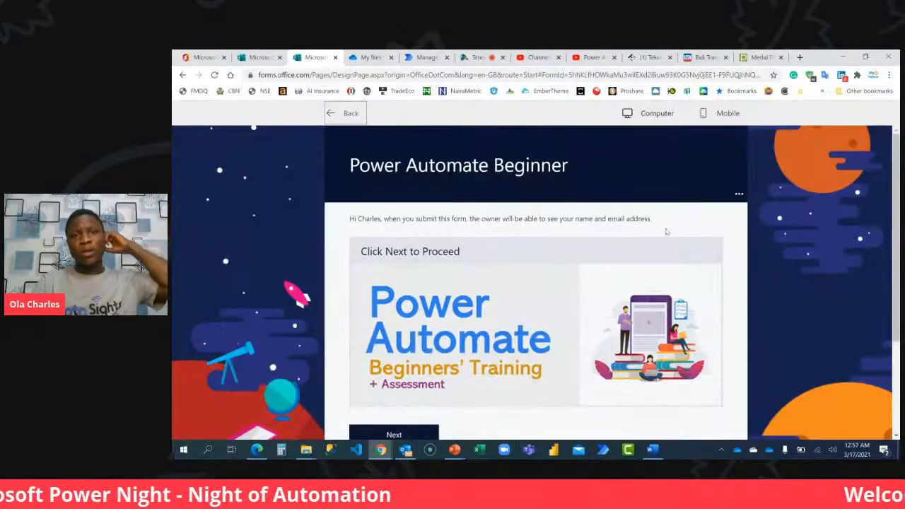
pyautogui.scroll(-3, 666, 230)
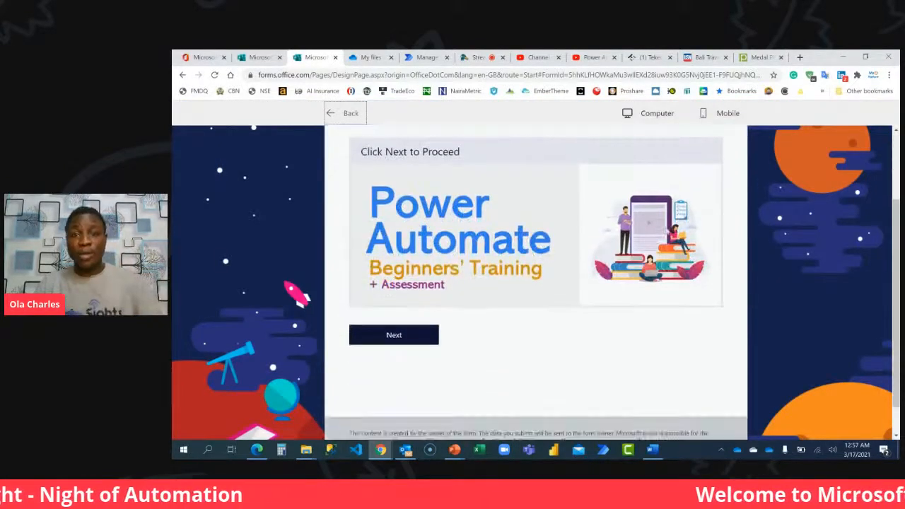
# Advance the preview to the vacation question, answer Phuket (Thailand) and continue to the branched section.
pyautogui.click(425, 300)
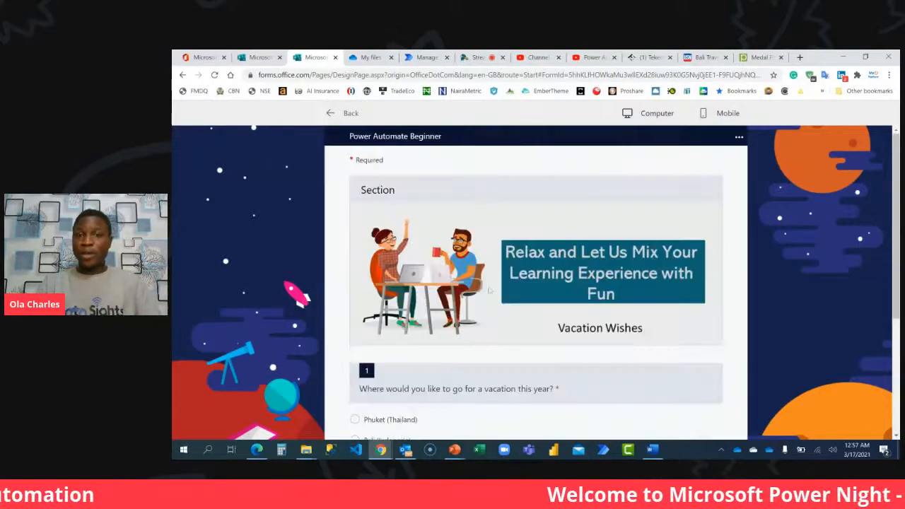
pyautogui.scroll(-2, 492, 287)
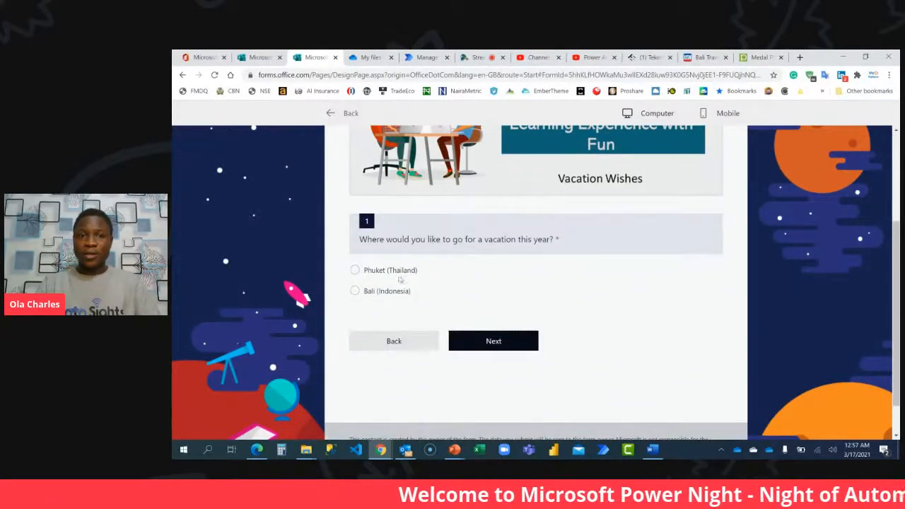
pyautogui.click(398, 275)
pyautogui.click(496, 342)
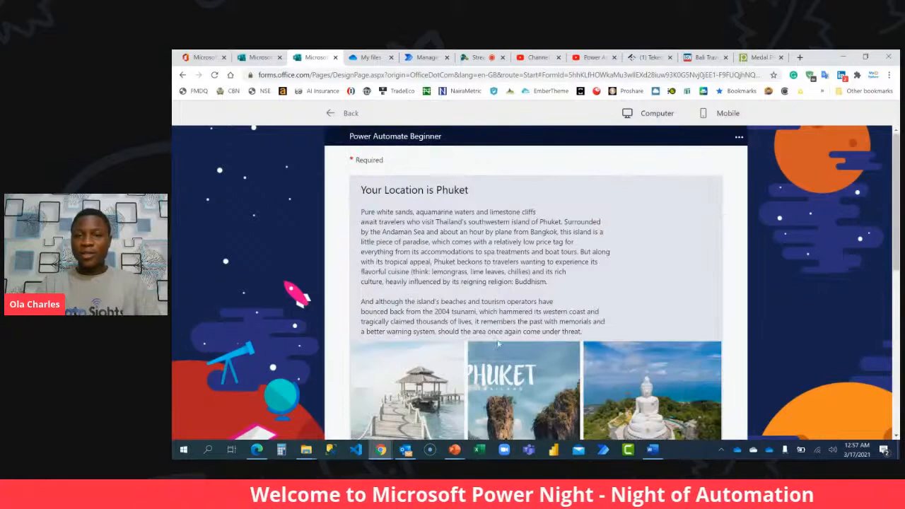
# Review the Phuket section in the preview, choose "proceed to the next page" for question 2 and continue.
pyautogui.scroll(-4, 508, 266)
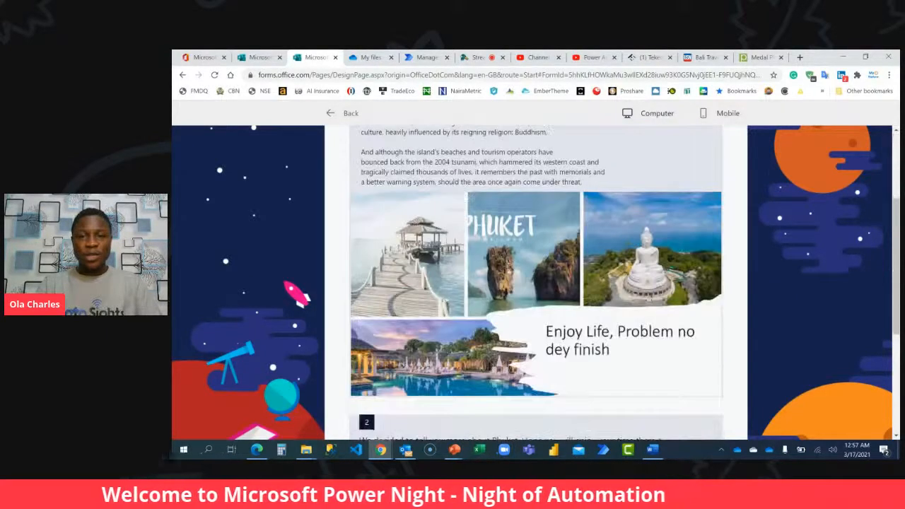
pyautogui.scroll(4, 480, 240)
pyautogui.scroll(-3, 483, 253)
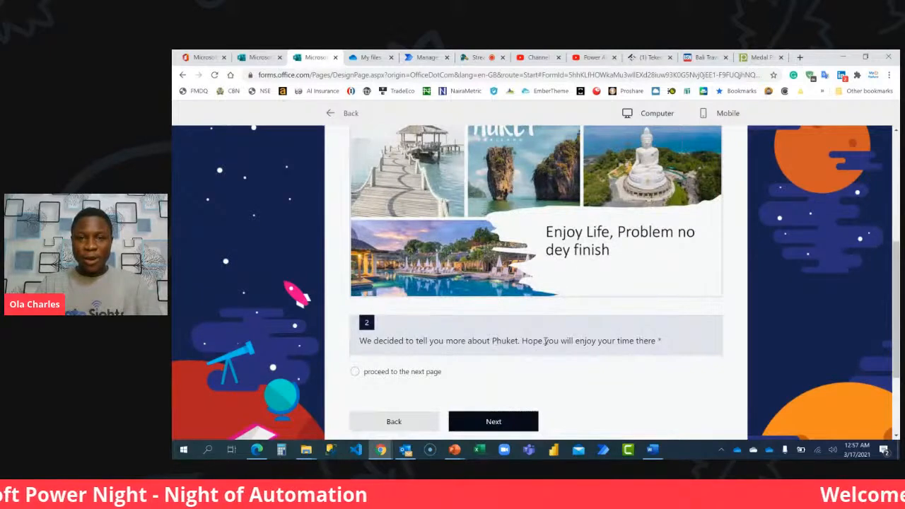
pyautogui.scroll(-1, 501, 342)
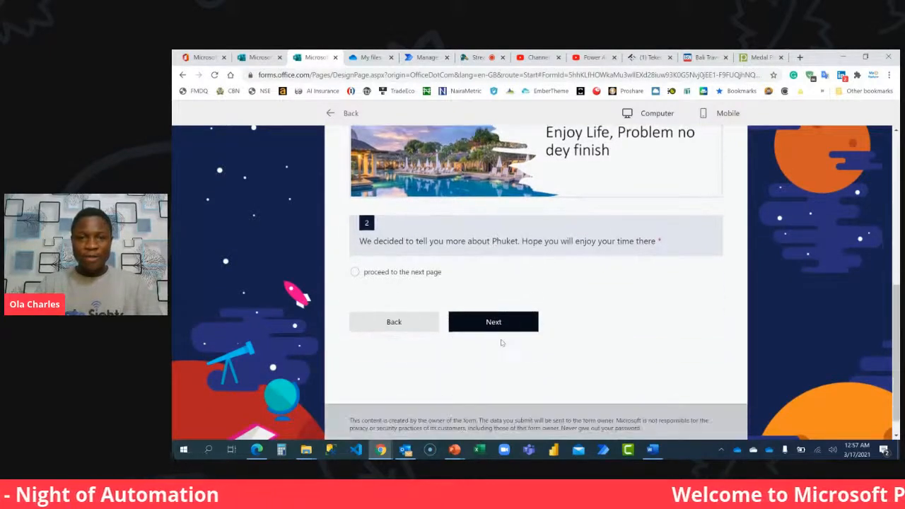
pyautogui.click(405, 273)
pyautogui.click(520, 325)
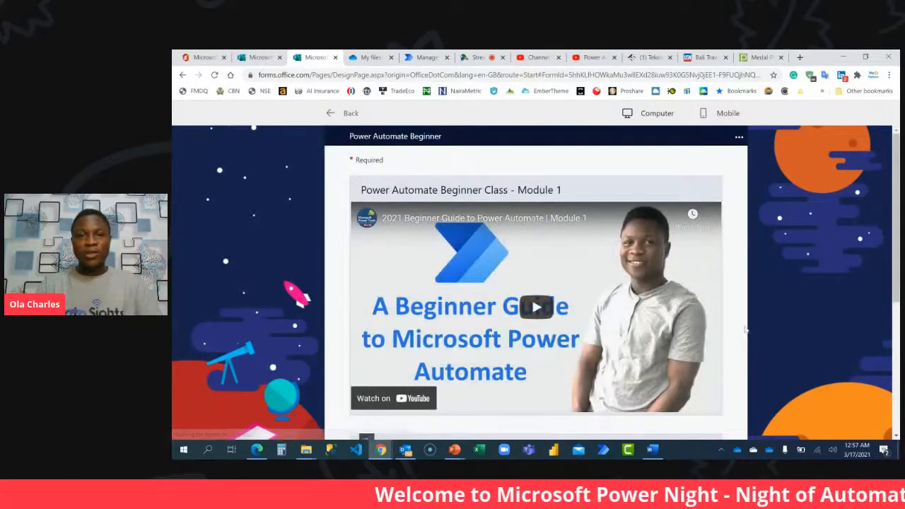
# Play the Module 1 video in the preview, mark it completed and continue to the next section.
pyautogui.scroll(-3, 743, 330)
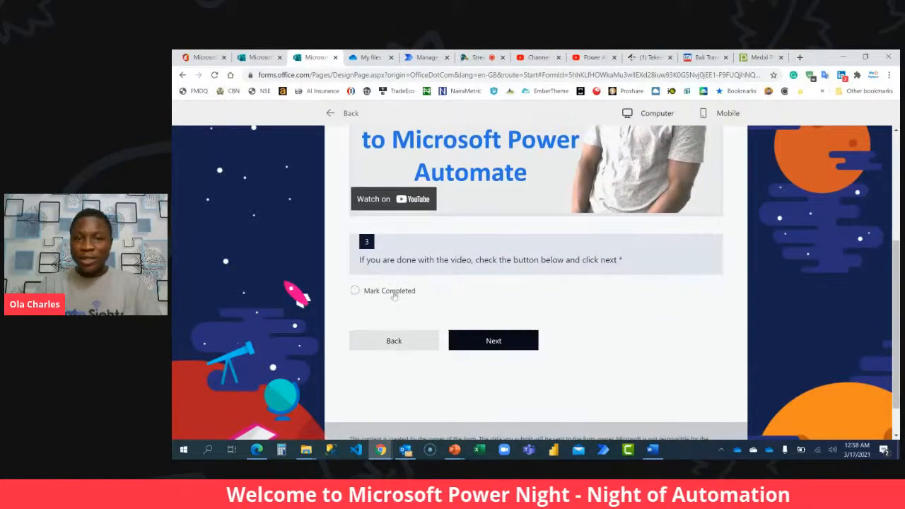
pyautogui.scroll(2, 512, 241)
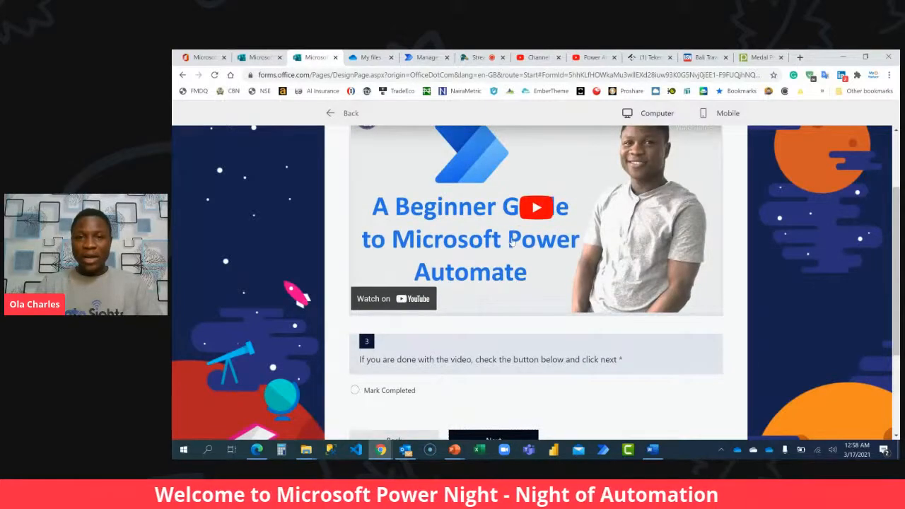
pyautogui.click(535, 208)
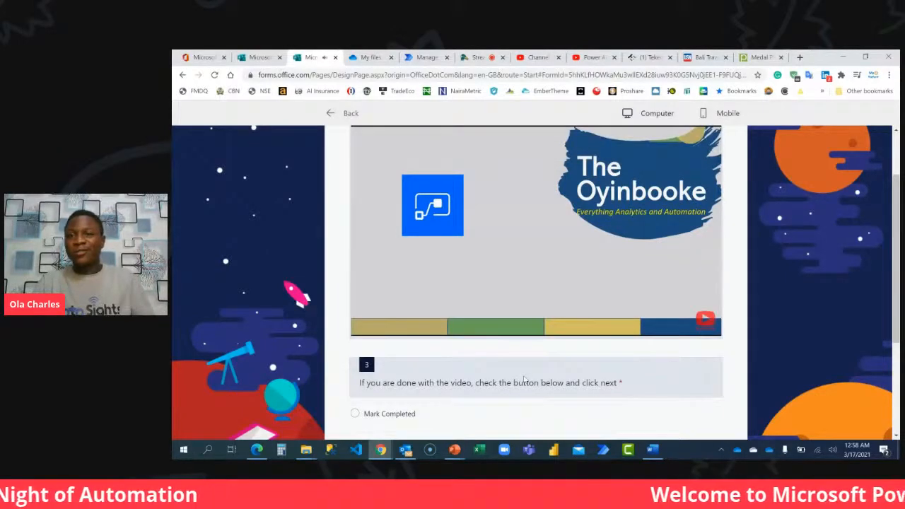
pyautogui.scroll(2, 524, 379)
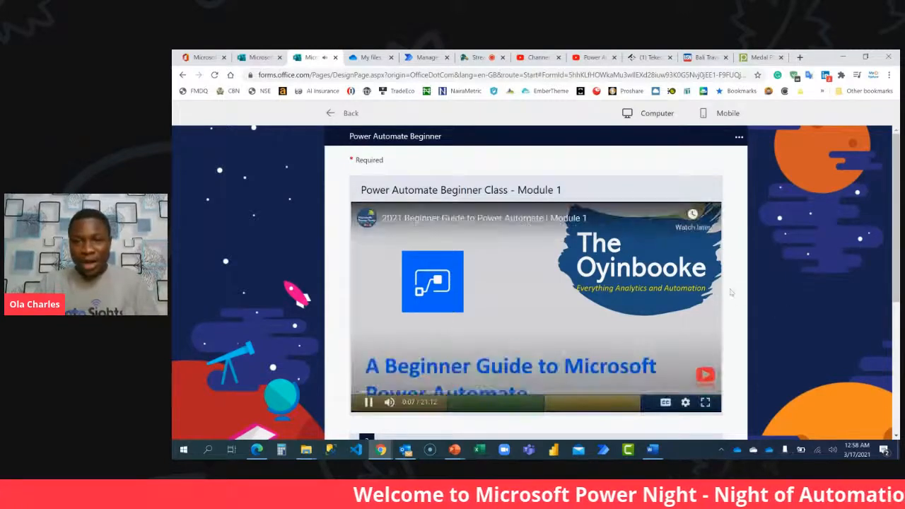
pyautogui.scroll(-3, 731, 292)
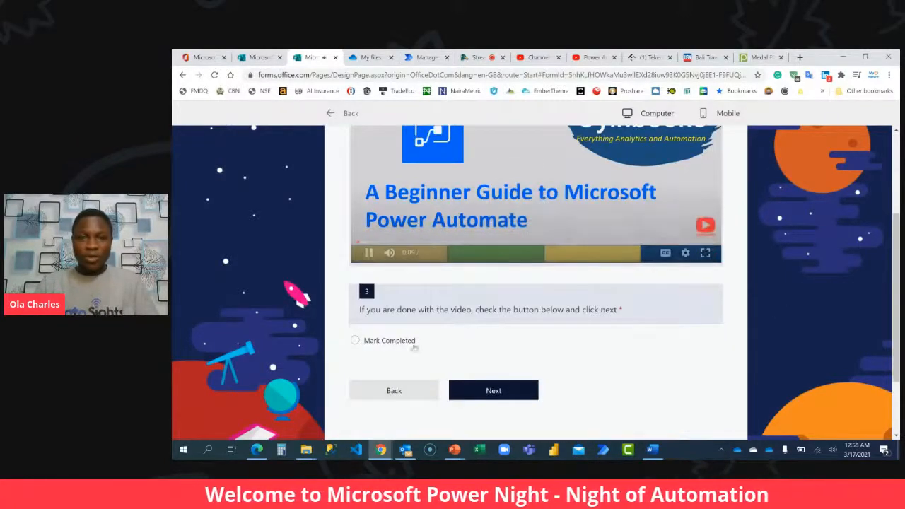
pyautogui.click(509, 392)
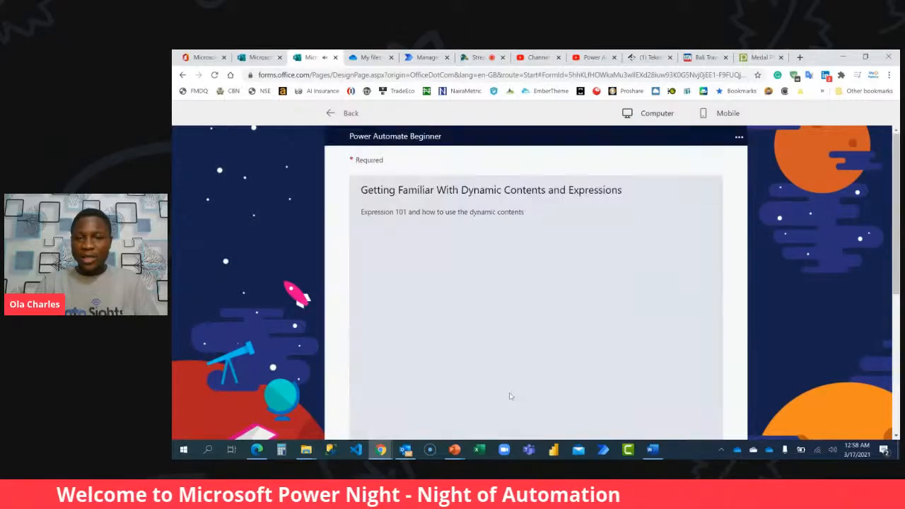
# Review the dynamic contents and expressions section, step back through the preview to the Phuket section, and exit to the form editor.
pyautogui.scroll(-4, 519, 367)
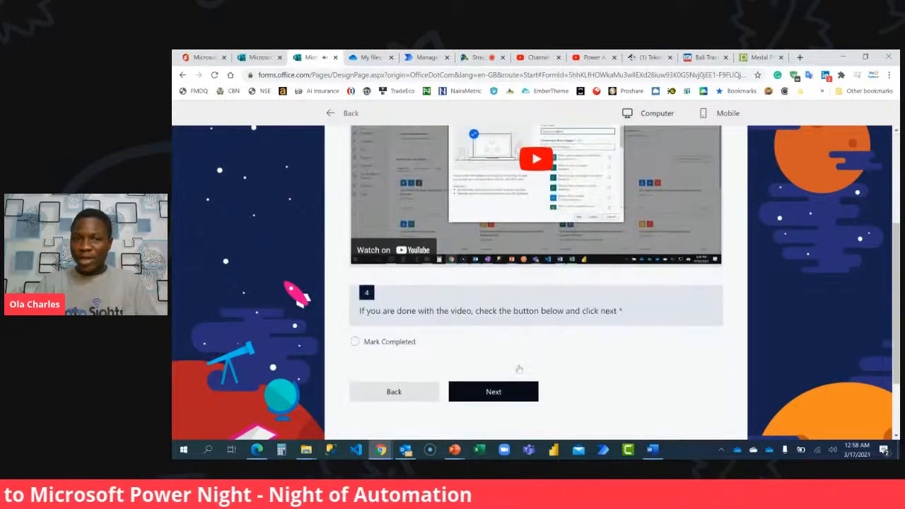
pyautogui.click(396, 330)
pyautogui.scroll(-4, 394, 382)
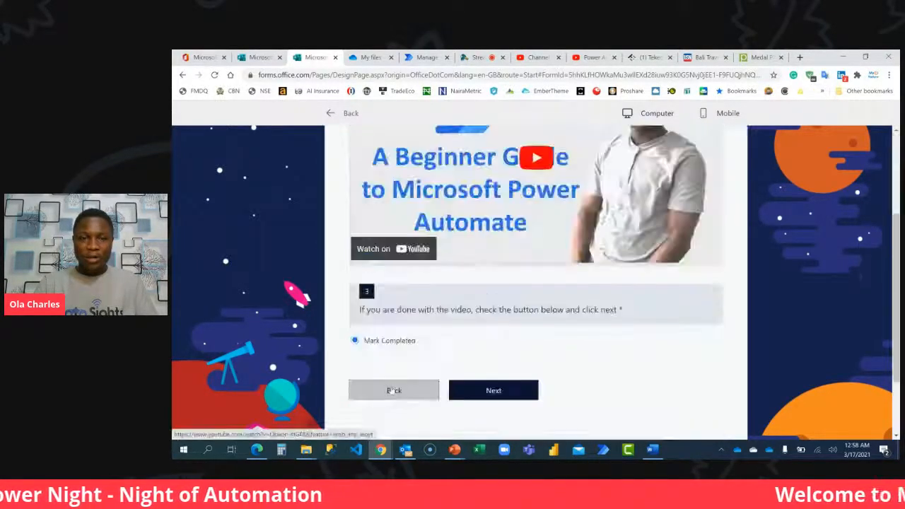
pyautogui.click(393, 388)
pyautogui.scroll(-3, 393, 389)
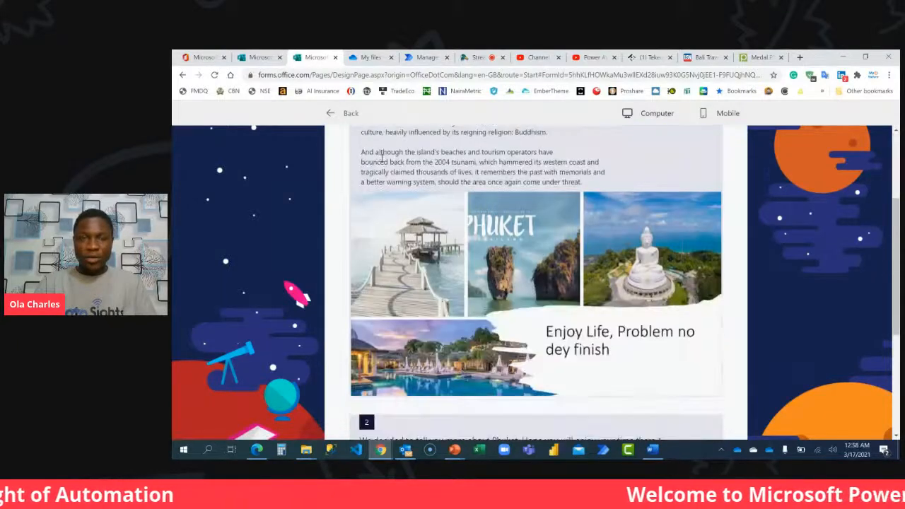
pyautogui.click(350, 114)
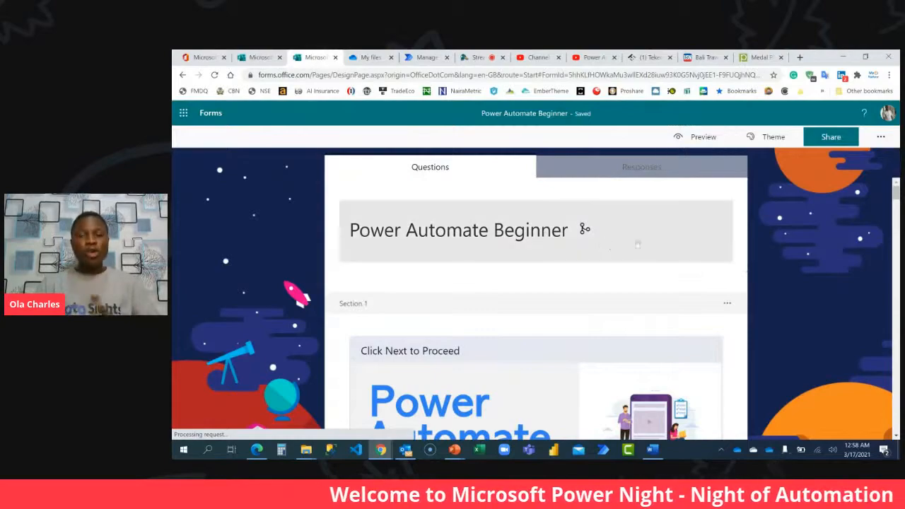
# Review the form's sections in the editor, from the title through the assessment to the feedback survey rating question.
pyautogui.scroll(-15, 762, 300)
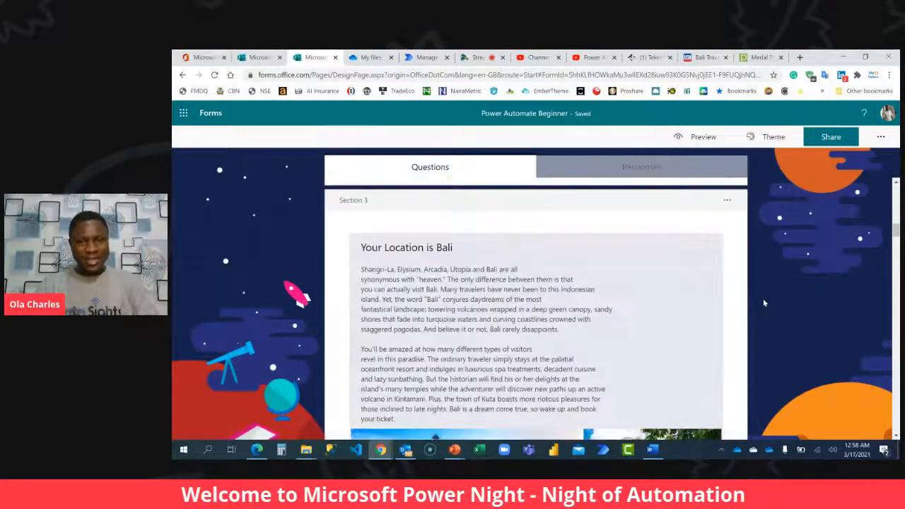
pyautogui.scroll(-15, 763, 301)
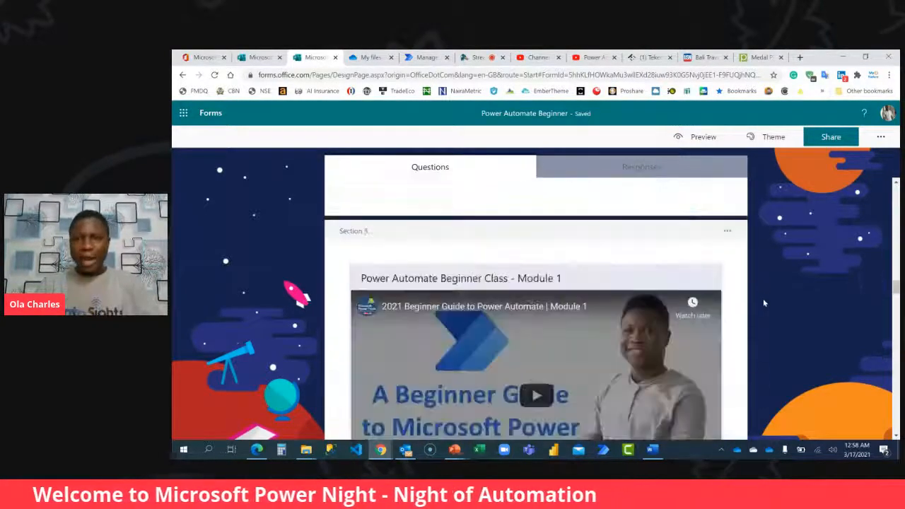
pyautogui.scroll(-15, 763, 302)
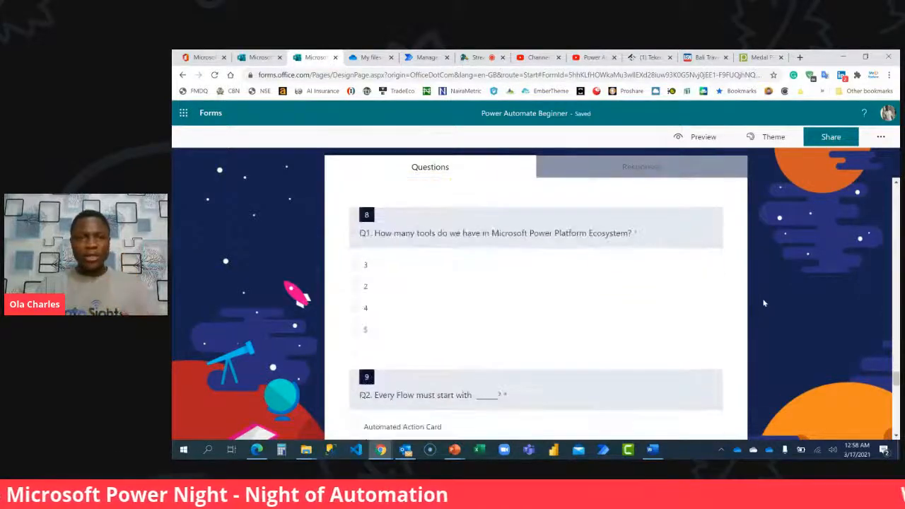
pyautogui.scroll(-15, 763, 302)
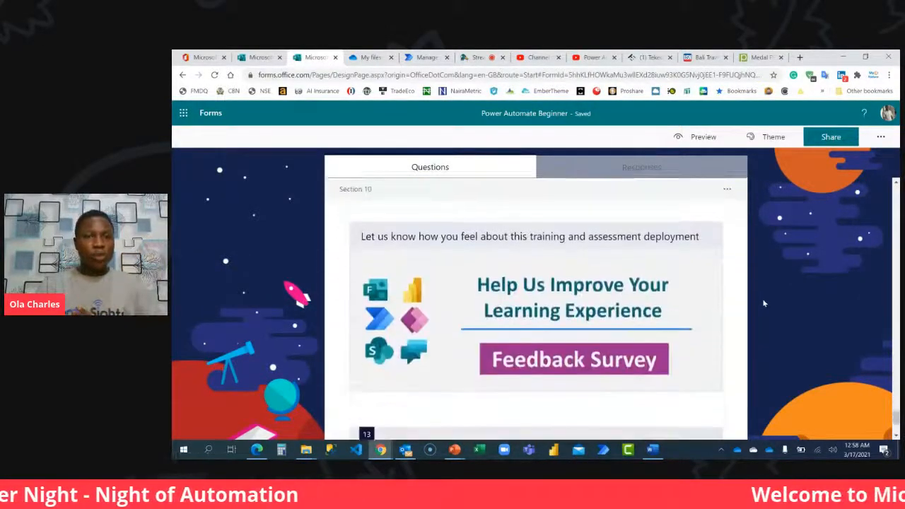
pyautogui.scroll(-3, 763, 303)
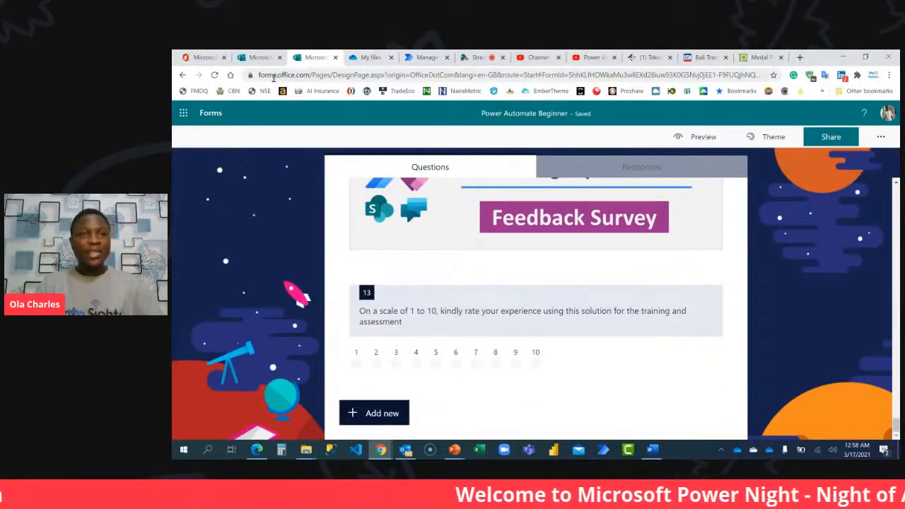
# Open SharePoint in a new browser tab from the Office 365 app launcher.
pyautogui.click(183, 115)
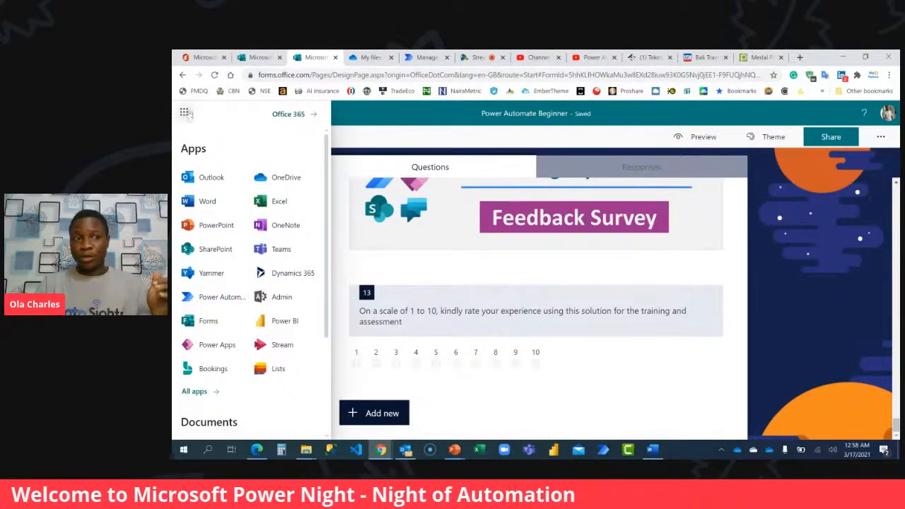
pyautogui.scroll(-3, 238, 222)
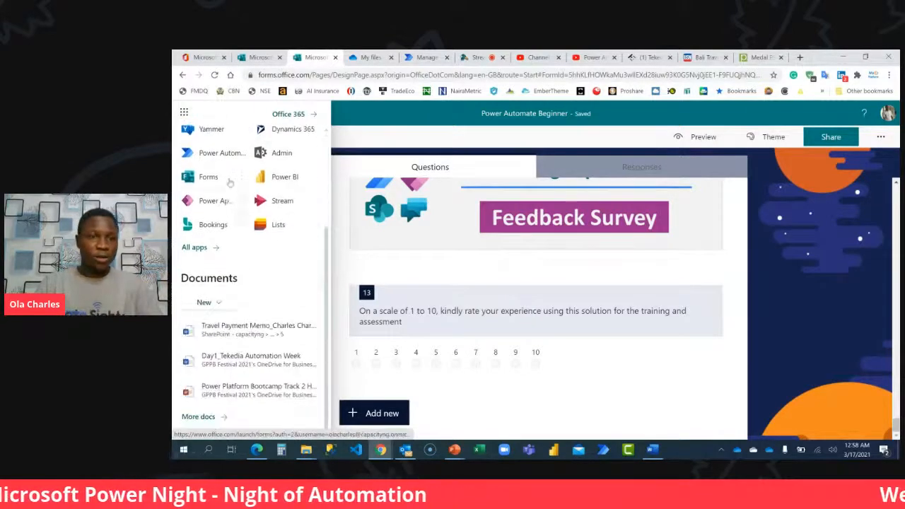
pyautogui.scroll(2, 241, 204)
pyautogui.click(241, 204)
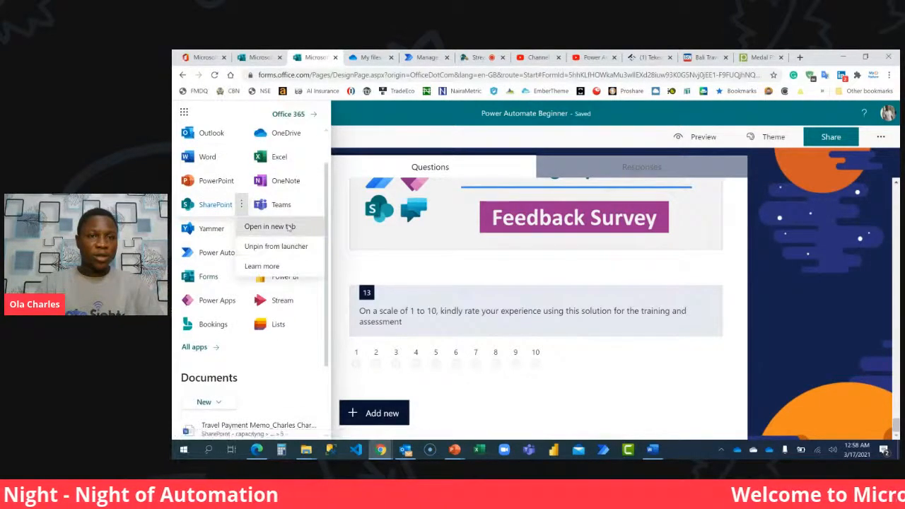
pyautogui.click(283, 225)
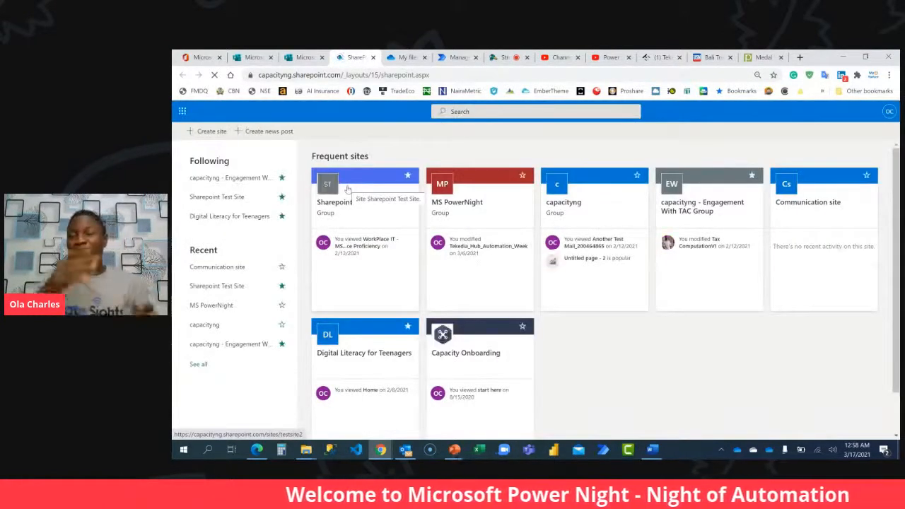
# Switch to the YouTube playlist Power Automate Beginner Course and look through its SharePoint and Power Automate videos.
pyautogui.click(607, 57)
pyautogui.scroll(-4, 710, 292)
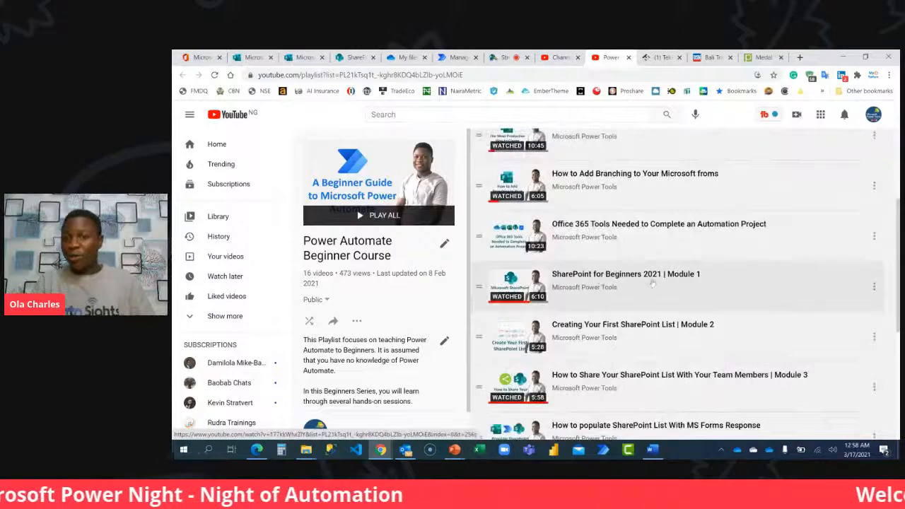
pyautogui.scroll(-1, 636, 326)
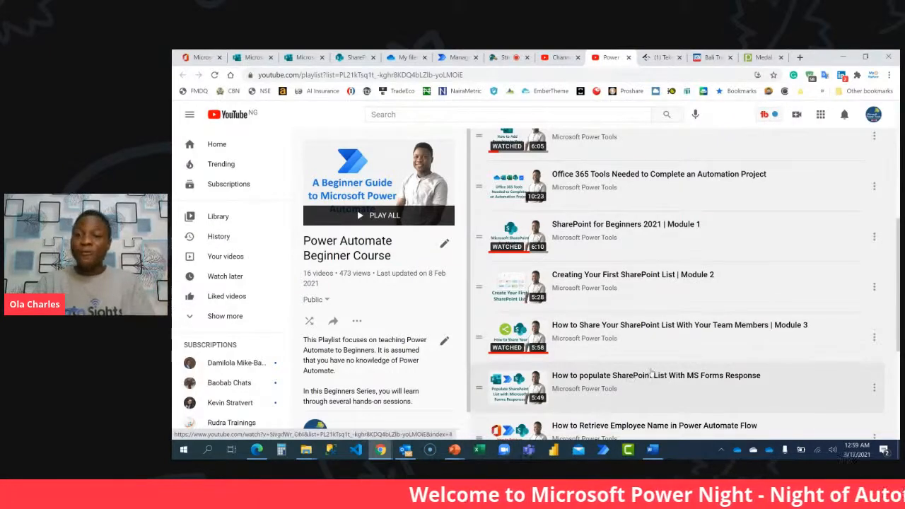
pyautogui.scroll(-3, 607, 374)
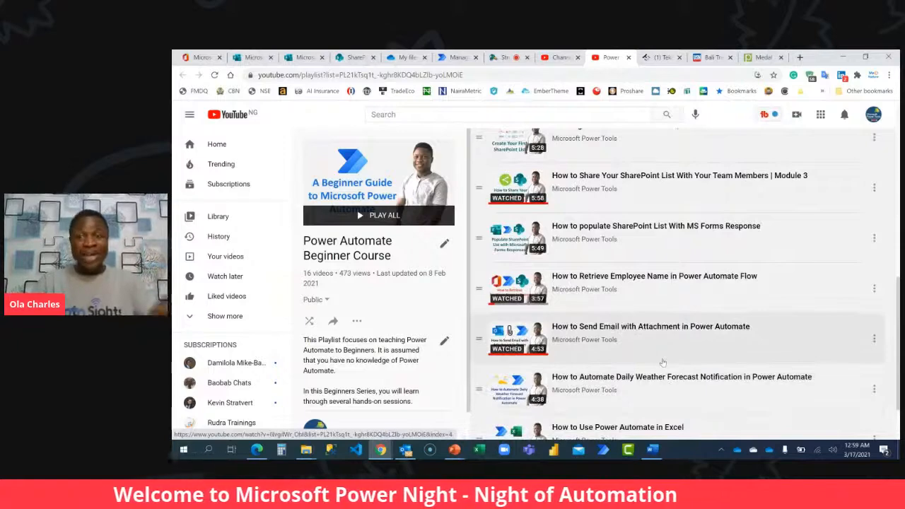
pyautogui.scroll(-1, 656, 372)
pyautogui.scroll(4, 669, 392)
pyautogui.scroll(5, 669, 392)
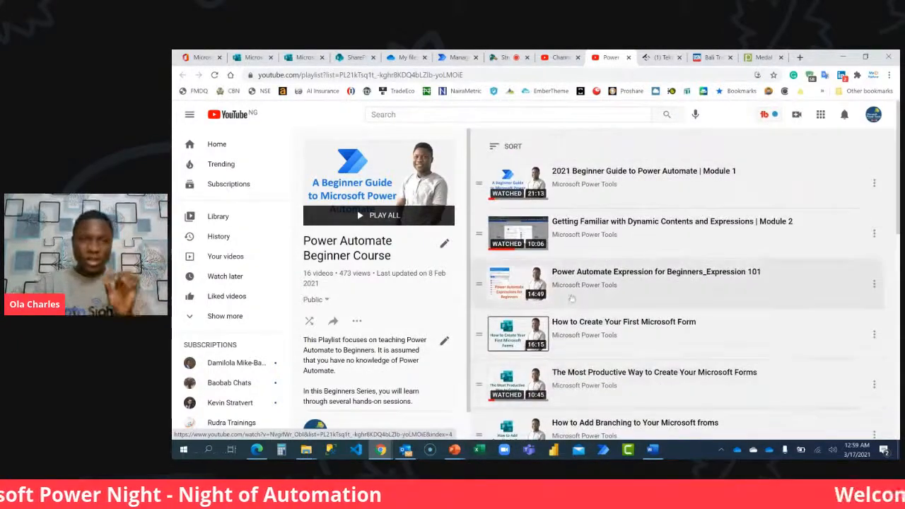
# Return to SharePoint, open the Sharepoint Test Site and start a new blank list there.
pyautogui.click(343, 57)
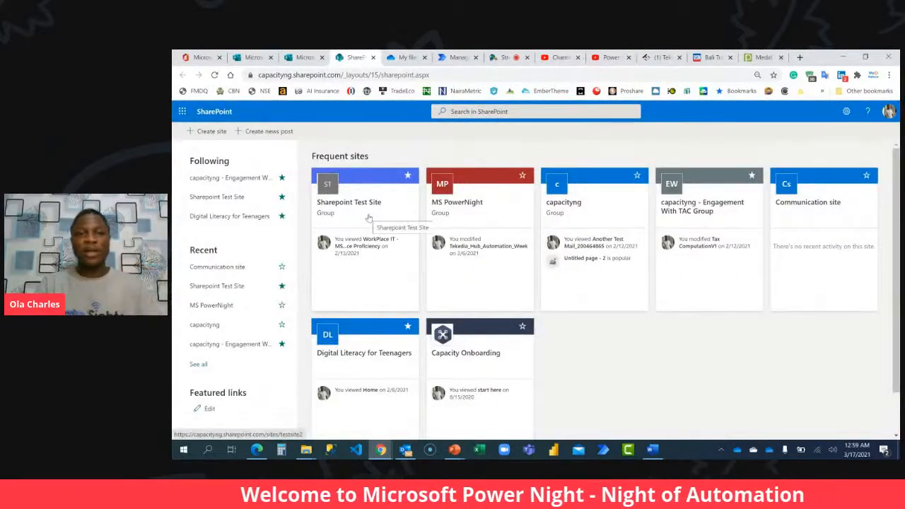
pyautogui.click(371, 213)
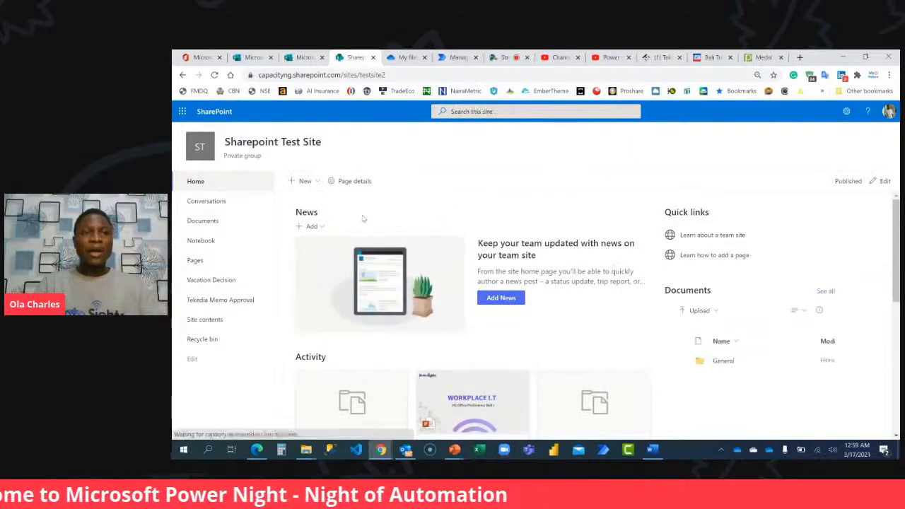
pyautogui.click(311, 182)
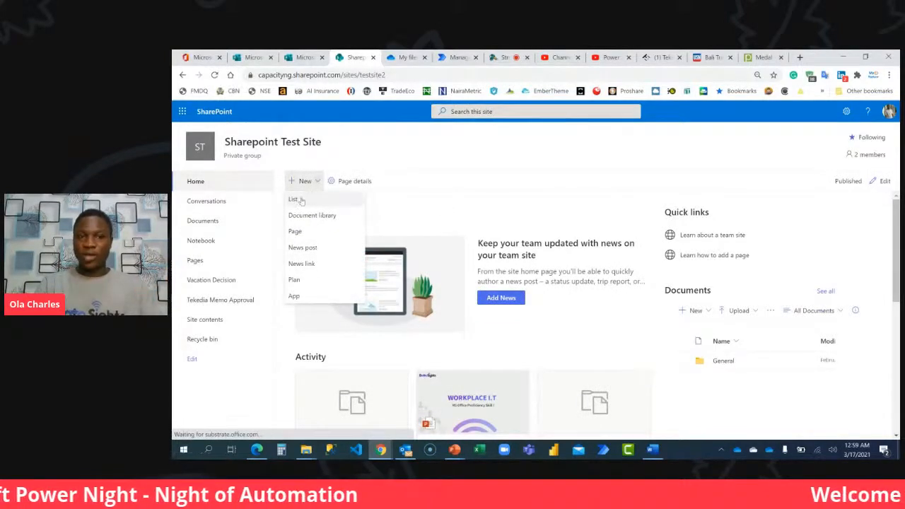
pyautogui.click(302, 202)
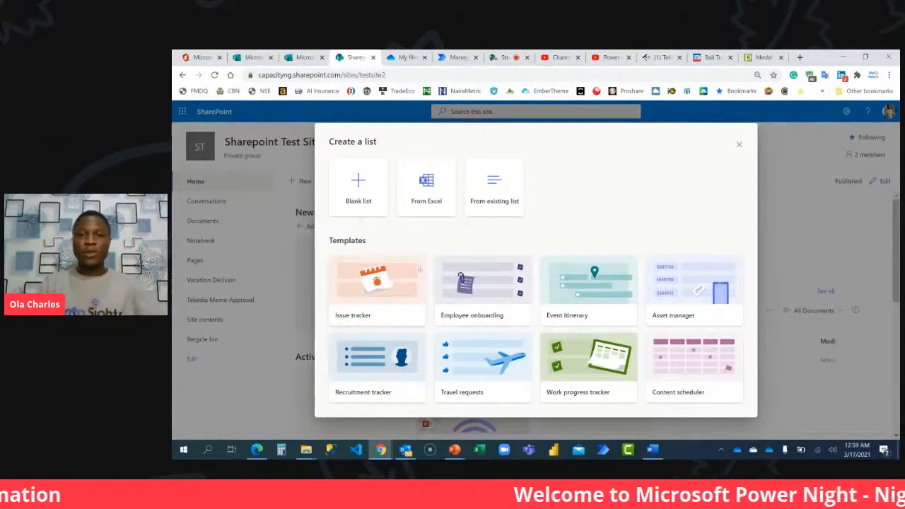
pyautogui.click(355, 189)
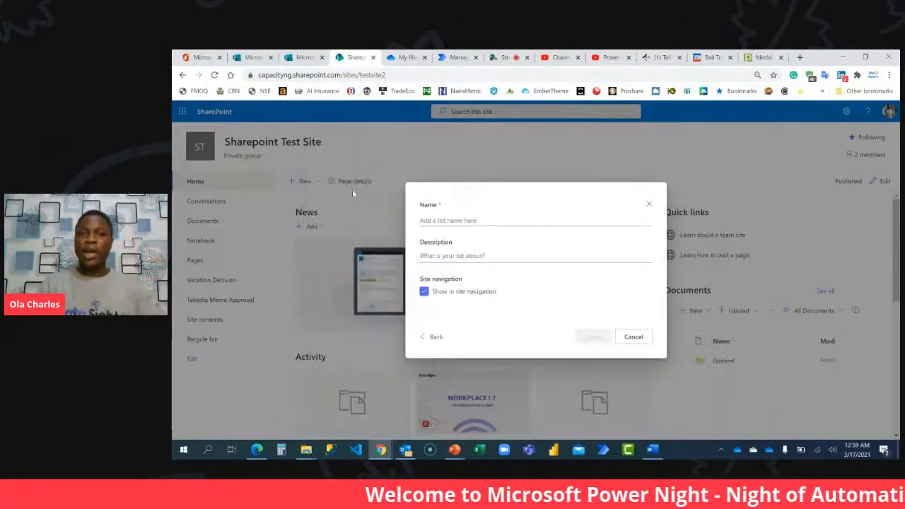
# Name the new list Power Automate Training and create it with site navigation display left on.
pyautogui.click(457, 220)
pyautogui.write('Power automate Trai')
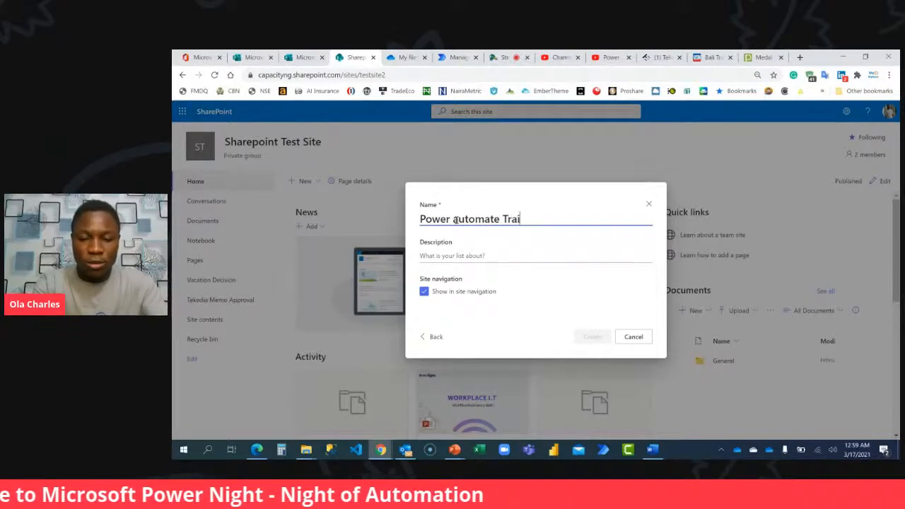
pyautogui.click(455, 220)
pyautogui.press('Delete')
pyautogui.write('A')
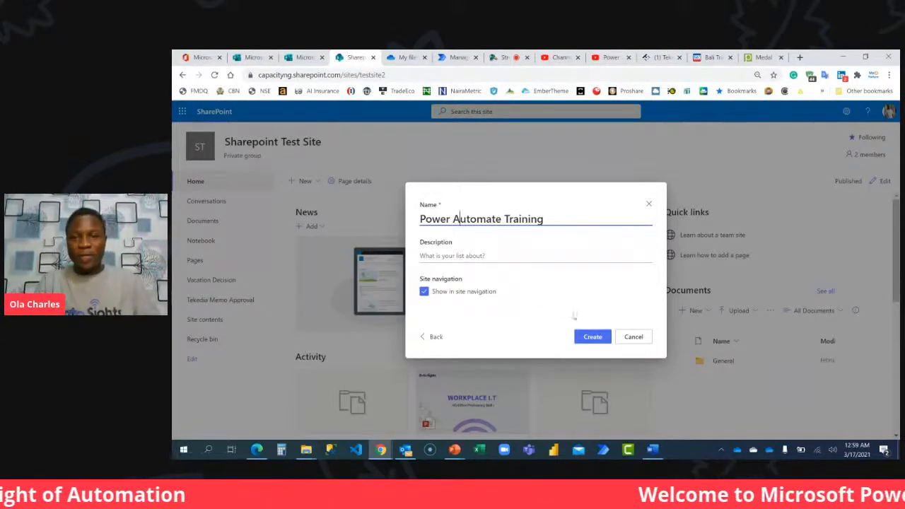
pyautogui.click(592, 337)
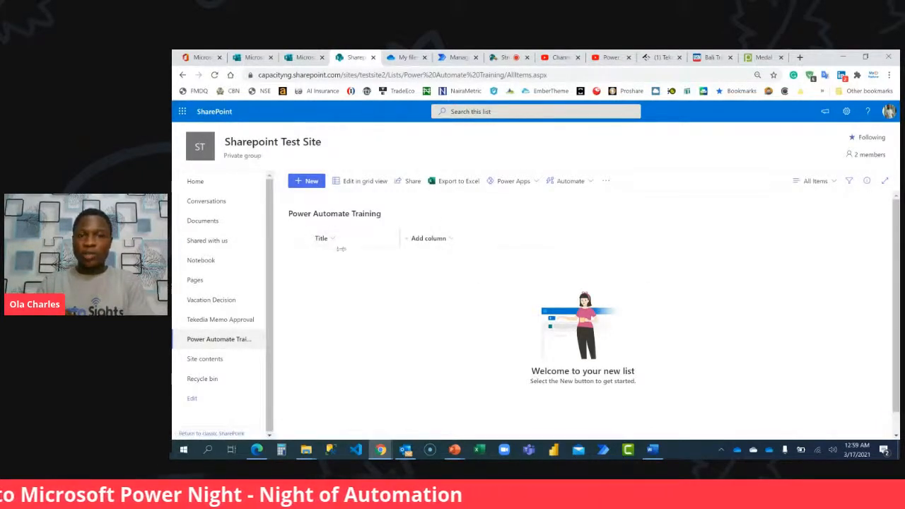
# Add a single line of text column named Employee Name to the Power Automate Training list.
pyautogui.click(449, 238)
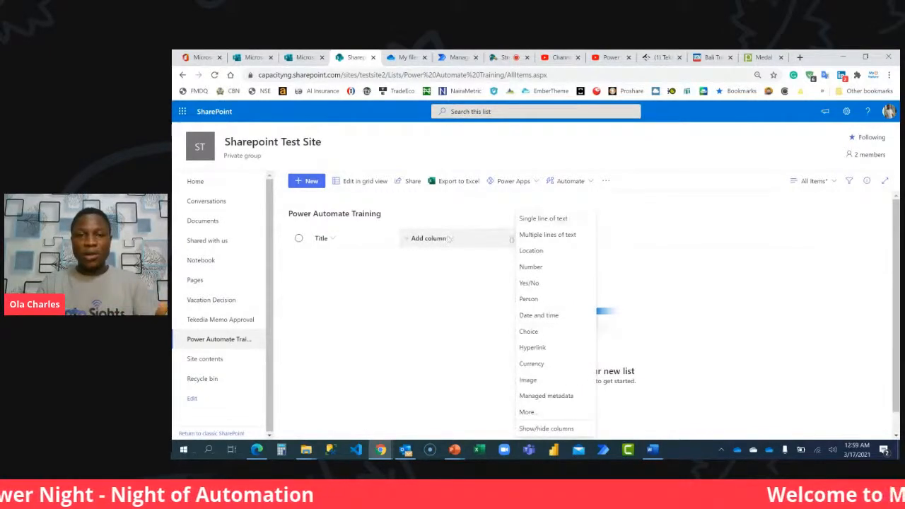
pyautogui.click(563, 219)
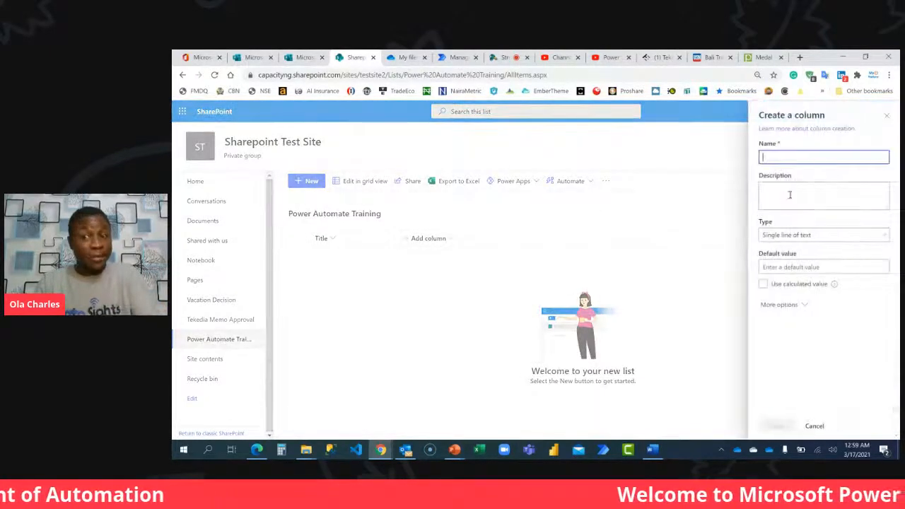
pyautogui.write('Employee Name')
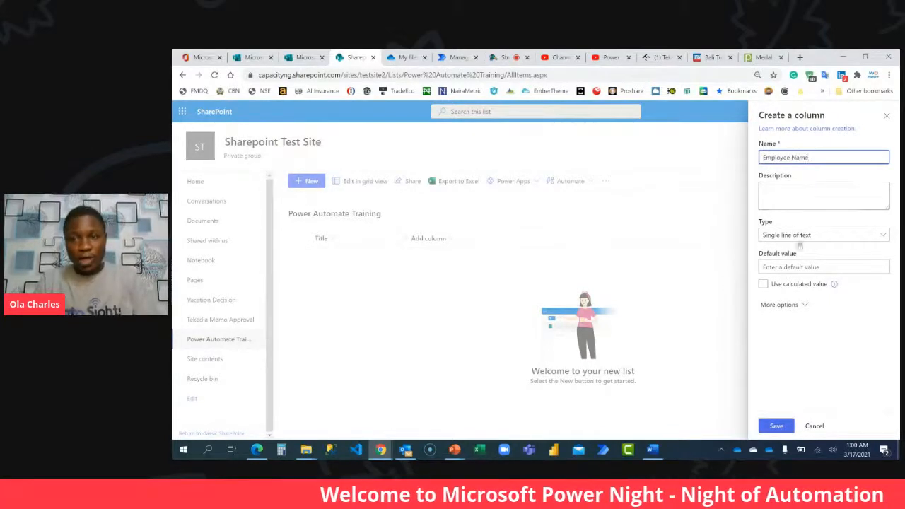
pyautogui.click(776, 426)
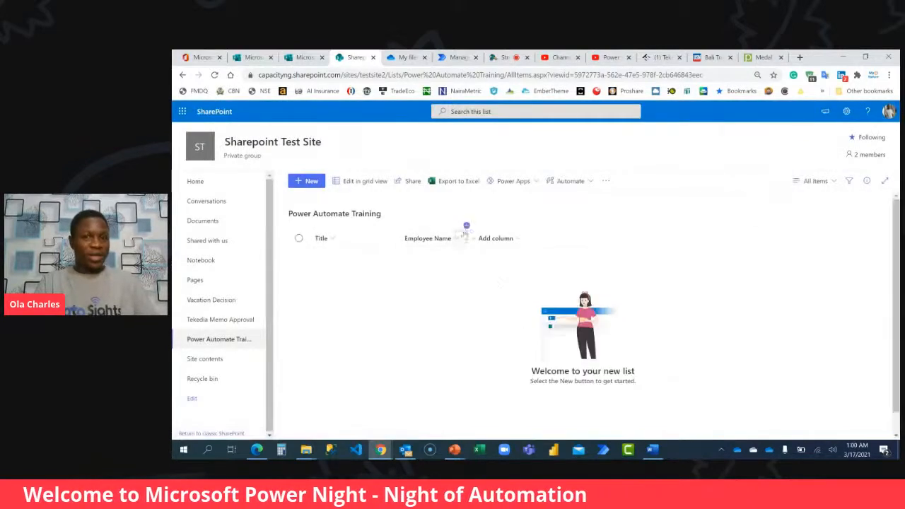
# Add a single line of text column named Employee Email to the list.
pyautogui.click(550, 243)
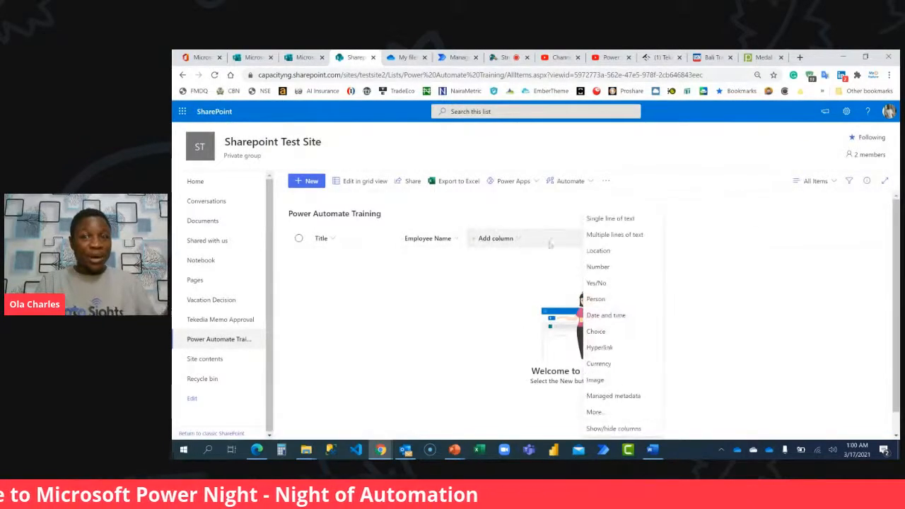
pyautogui.click(609, 219)
pyautogui.write('Employee Email')
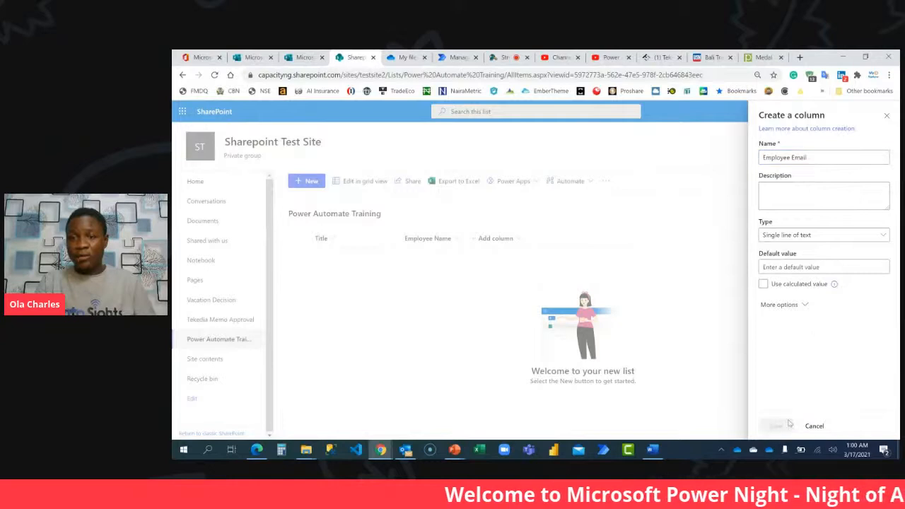
pyautogui.click(776, 425)
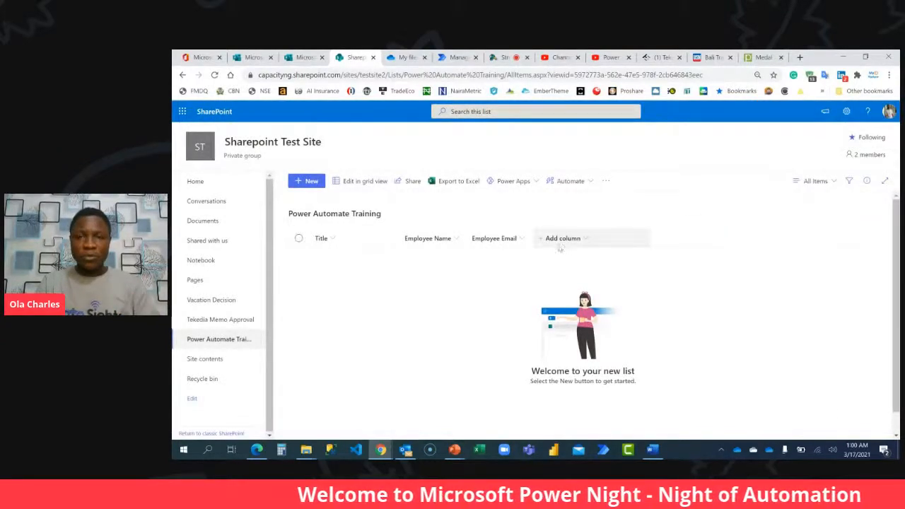
# Add a Submission Time column of type Date and time to the list, with Include Time set to Yes.
pyautogui.click(578, 239)
pyautogui.click(678, 218)
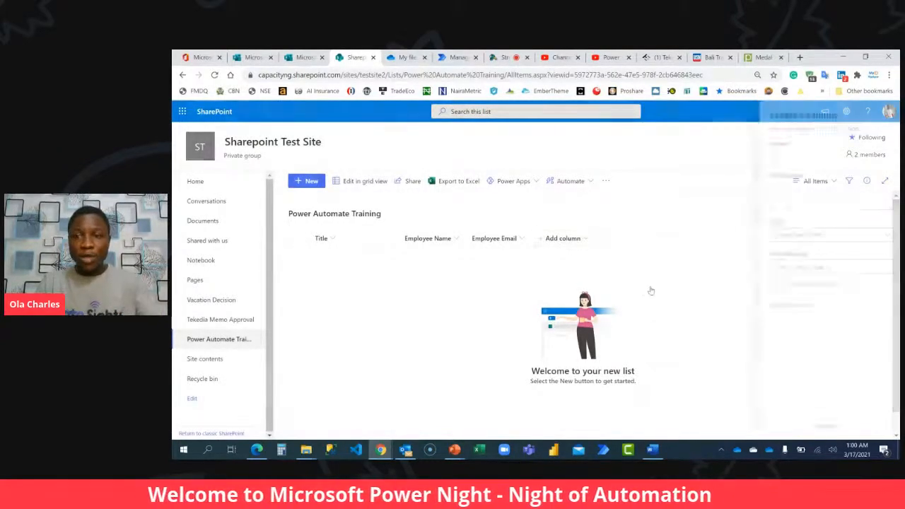
pyautogui.write('Submis')
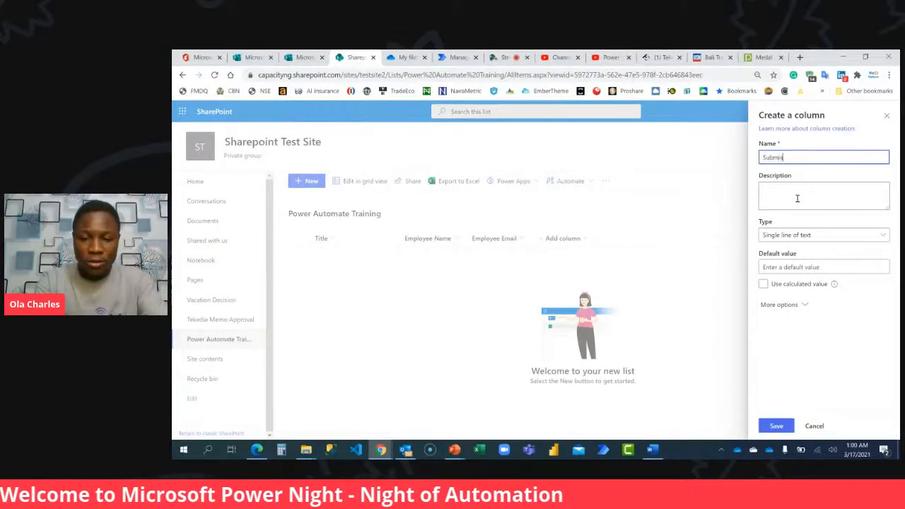
pyautogui.write('sion Time')
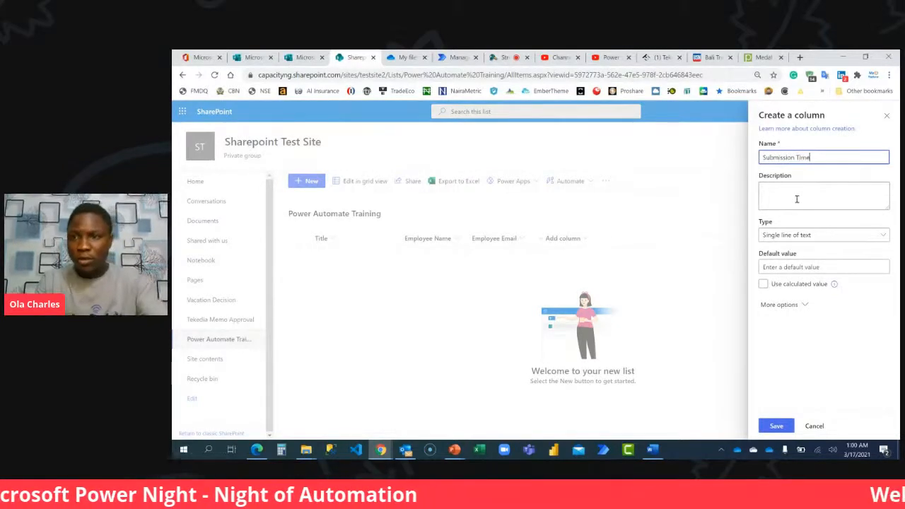
pyautogui.click(792, 236)
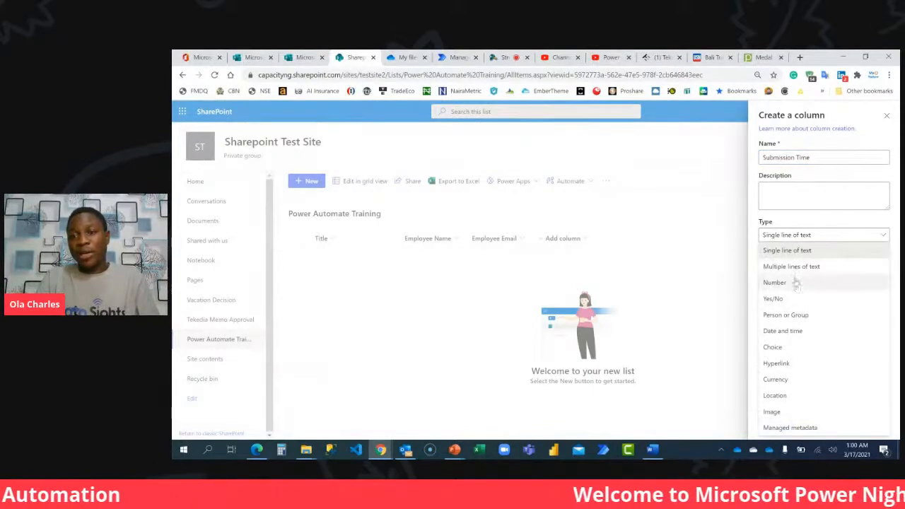
pyautogui.click(795, 332)
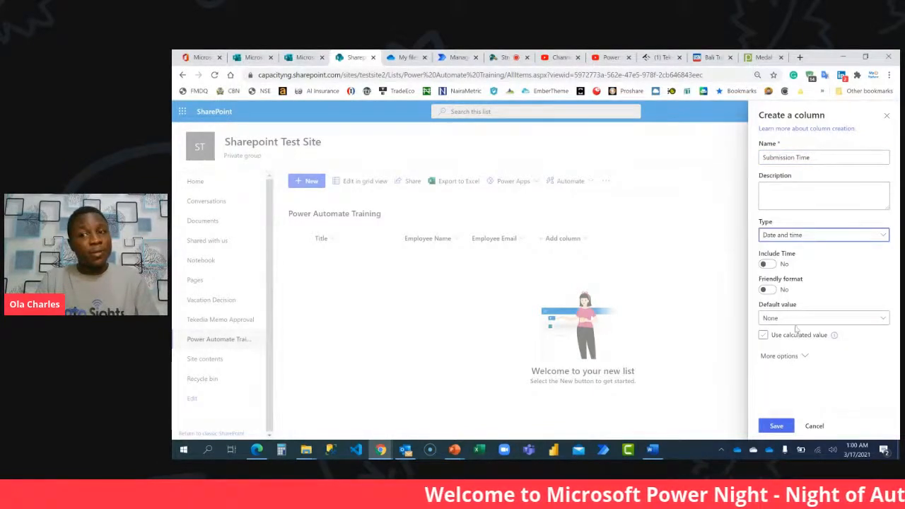
pyautogui.click(769, 265)
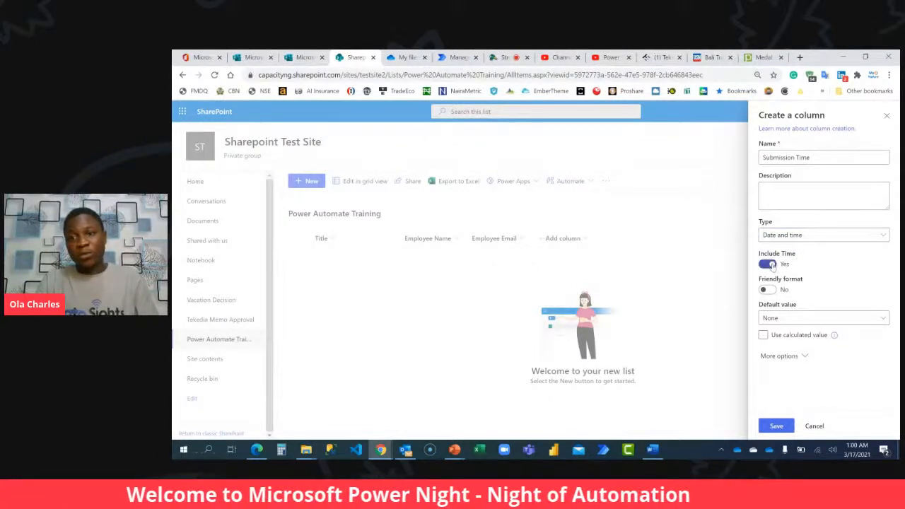
pyautogui.click(775, 426)
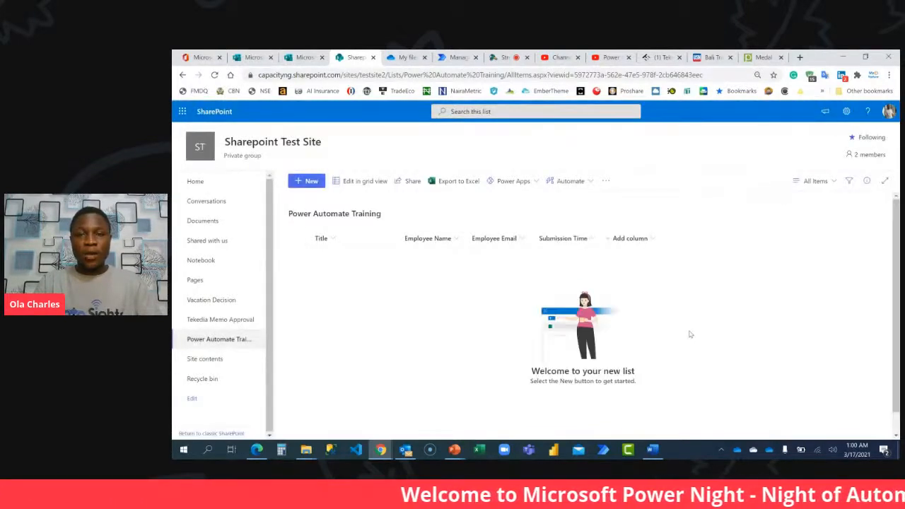
# Start a new single line of text column named Q1 in the Power Automate Training list.
pyautogui.click(645, 239)
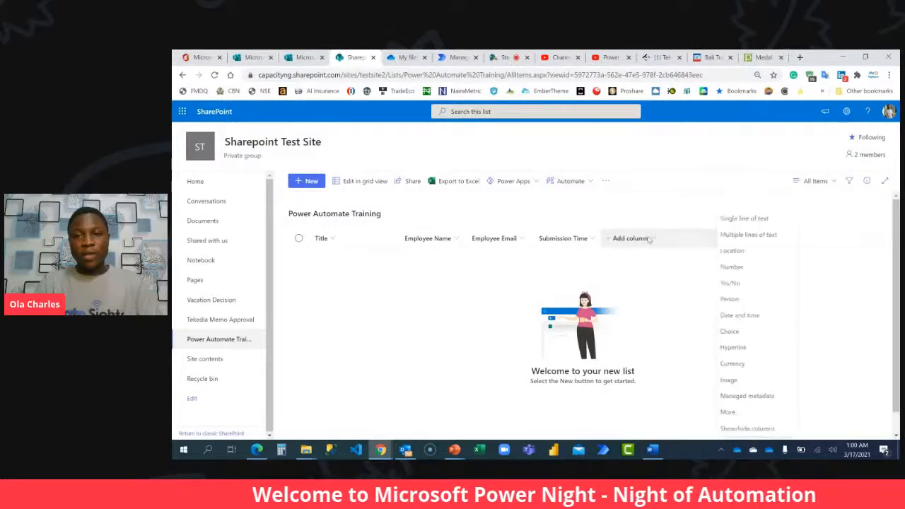
pyautogui.click(745, 219)
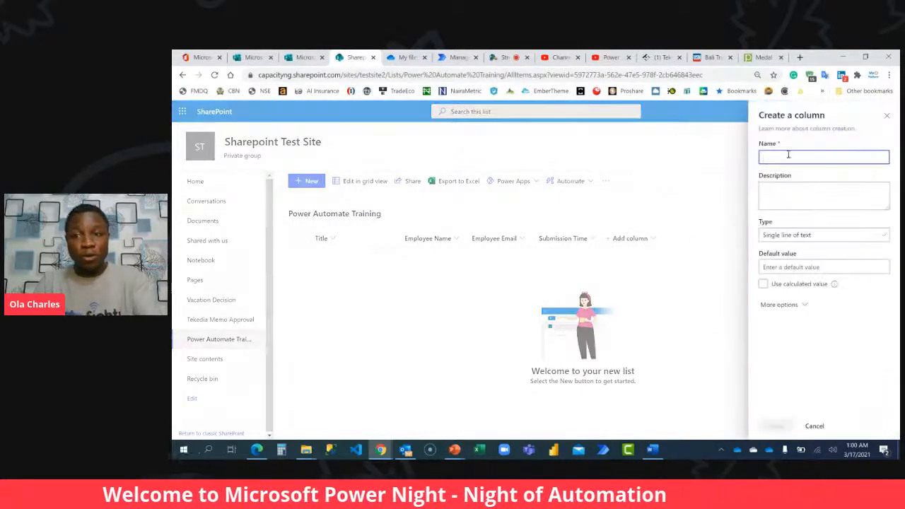
pyautogui.write('D')
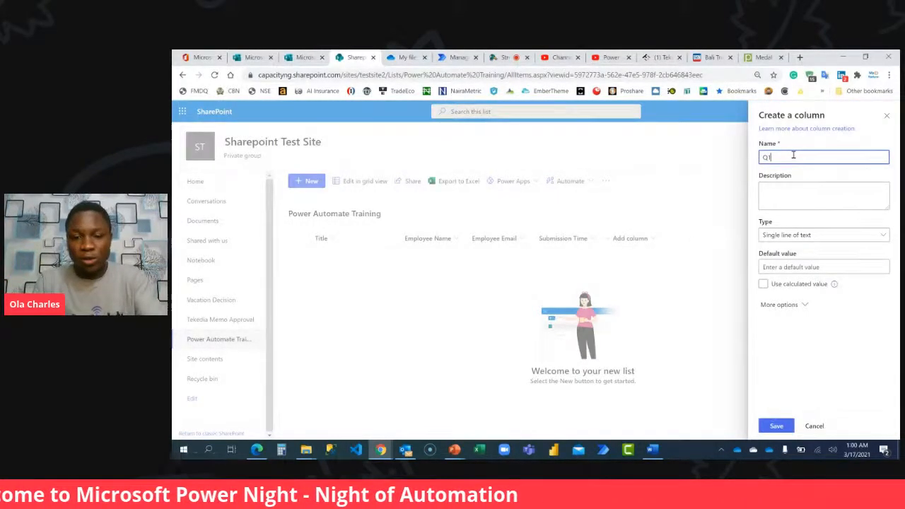
pyautogui.click(773, 201)
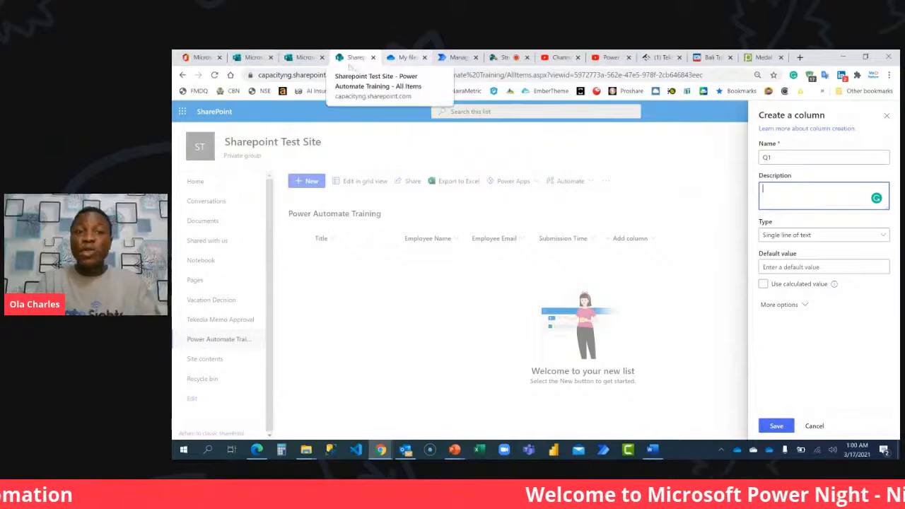
# Copy the question "Q1. How many tools do we have in Microsoft Power Platform Ecosystem?" from Microsoft Forms into the column's description and save the column.
pyautogui.click(304, 57)
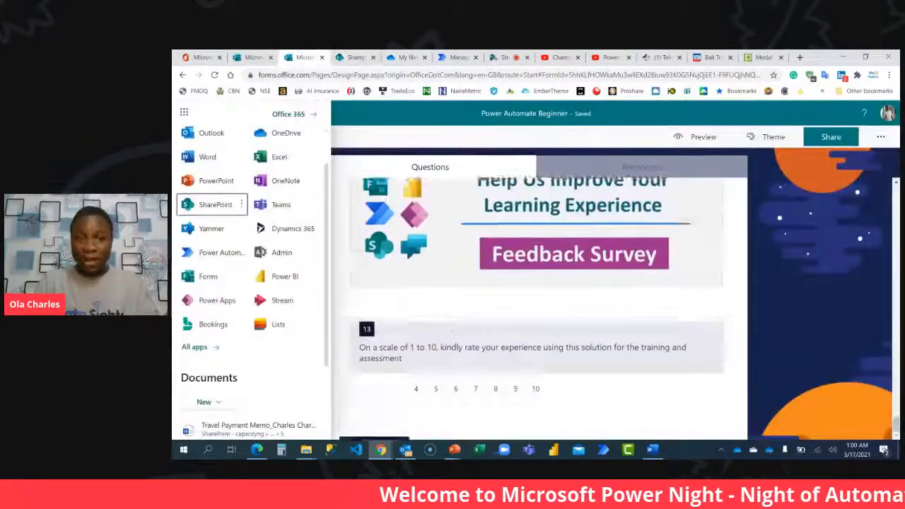
pyautogui.scroll(2, 438, 289)
pyautogui.click(787, 260)
pyautogui.scroll(9, 529, 264)
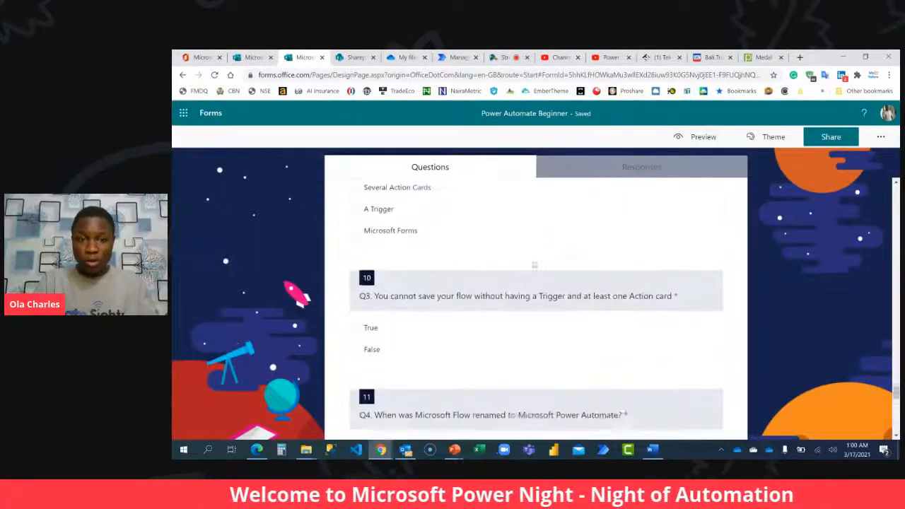
pyautogui.scroll(6, 534, 264)
pyautogui.scroll(-2, 533, 248)
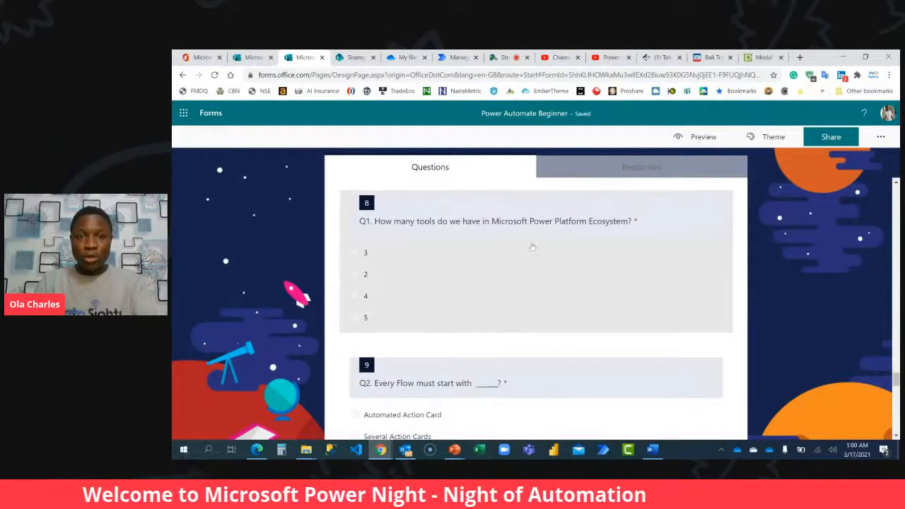
pyautogui.click(545, 242)
pyautogui.hotkey('ctrl', 'c')
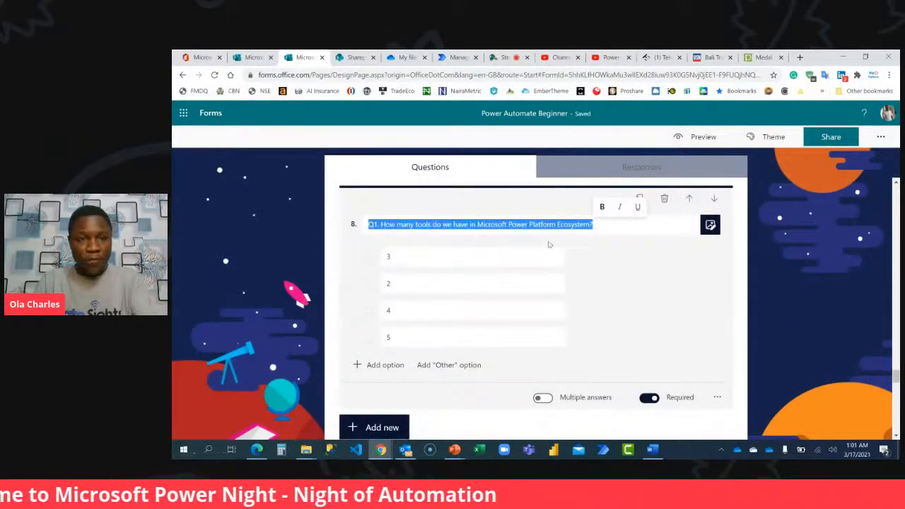
pyautogui.click(352, 56)
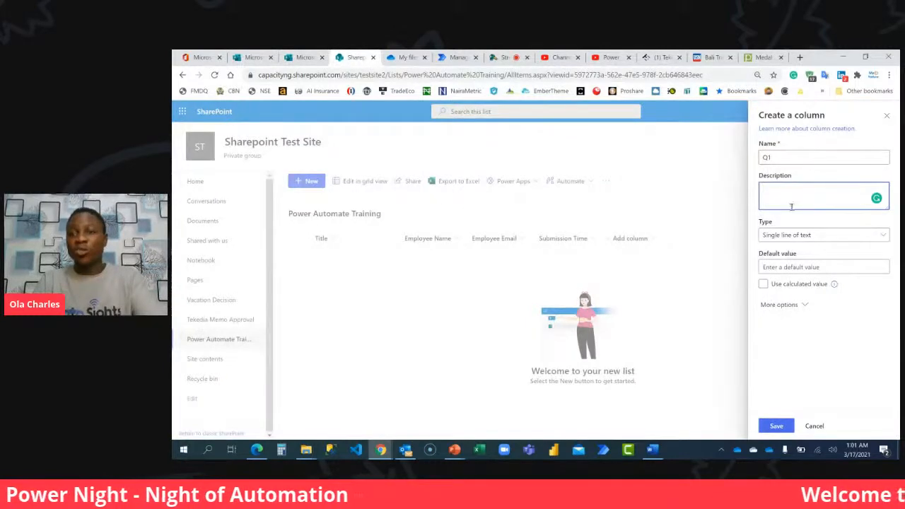
pyautogui.hotkey('ctrl', 'v')
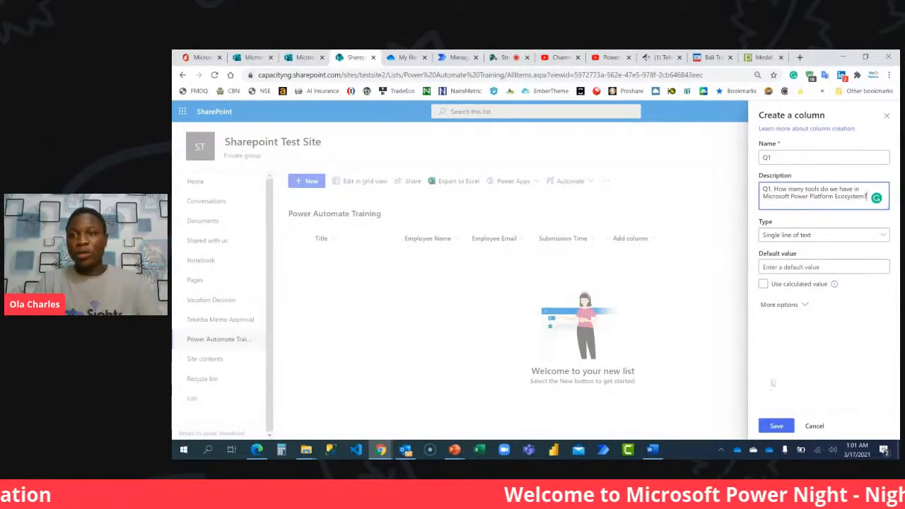
pyautogui.click(776, 426)
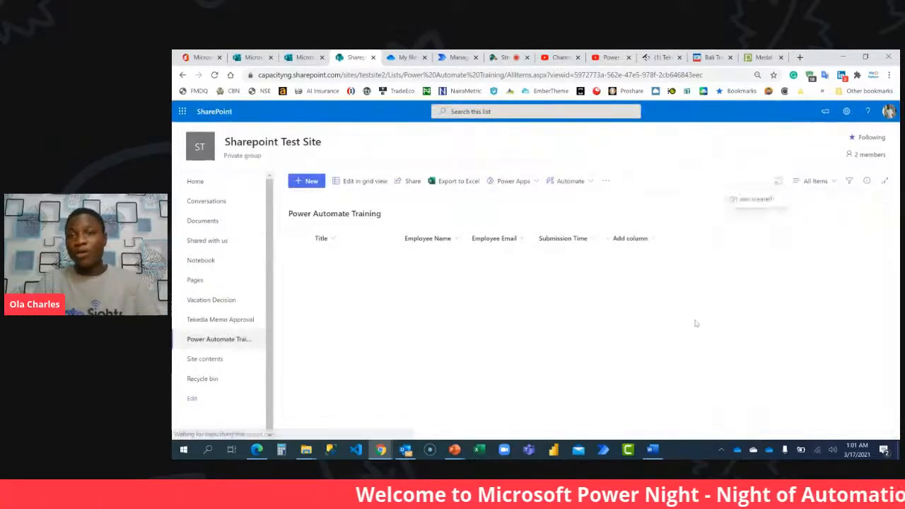
# Add a single line of text column named Q2, with the form's question "Q2. Every Flow must start with _____?" copied in as its description.
pyautogui.click(698, 239)
pyautogui.click(813, 218)
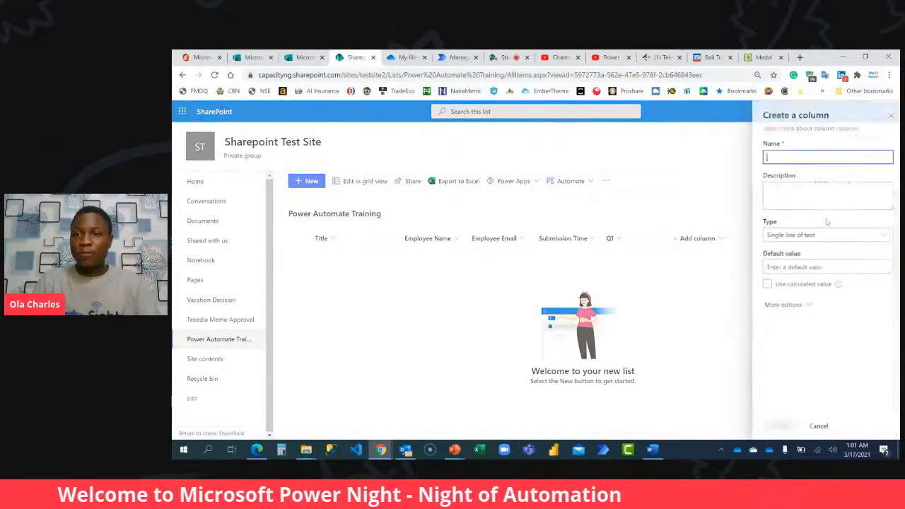
pyautogui.click(304, 57)
pyautogui.scroll(-5, 523, 258)
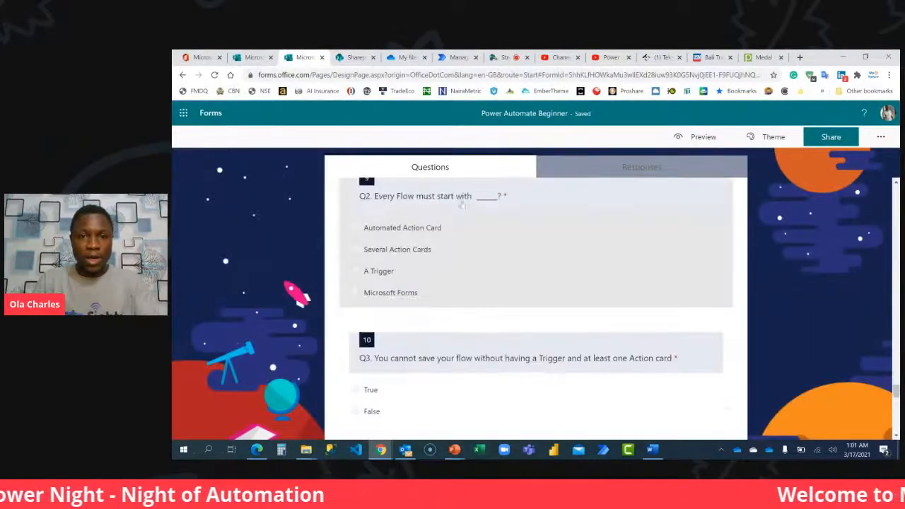
pyautogui.click(463, 200)
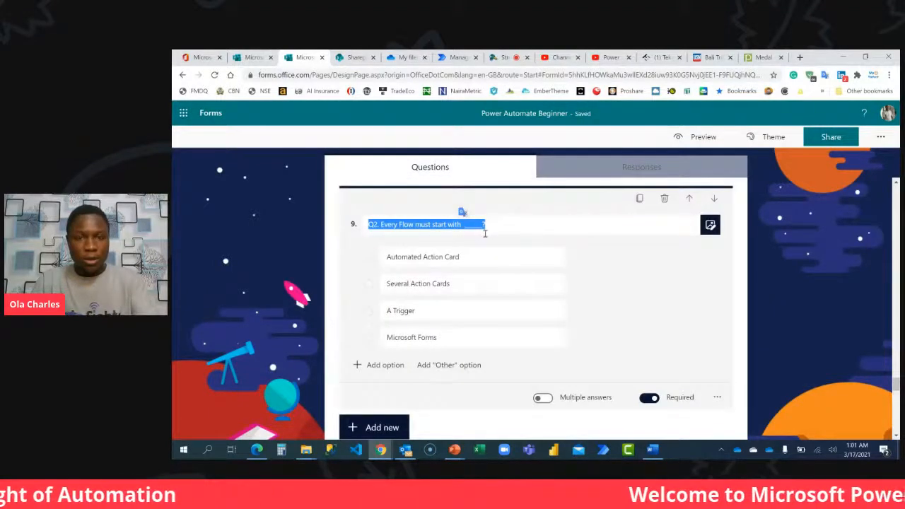
pyautogui.click(352, 57)
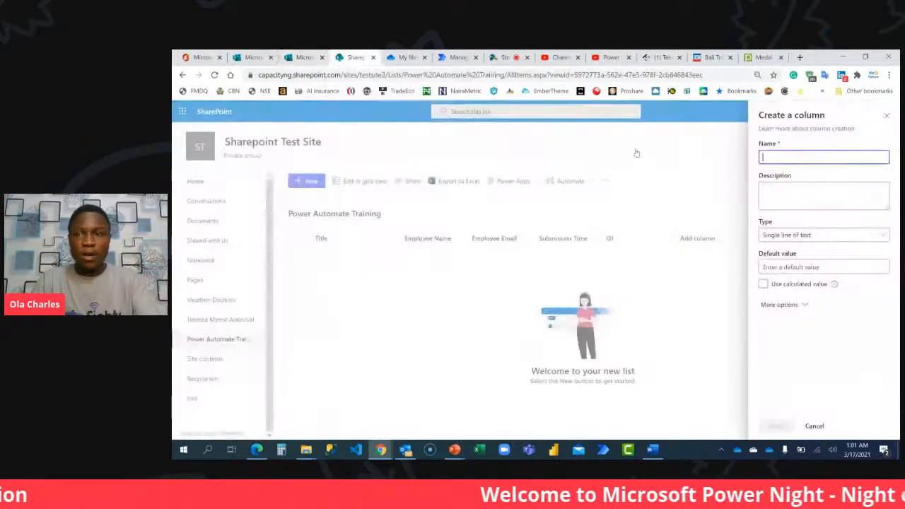
pyautogui.write('Q2')
pyautogui.click(818, 203)
pyautogui.write('Q2. Every Flow must start with ______')
pyautogui.click(776, 425)
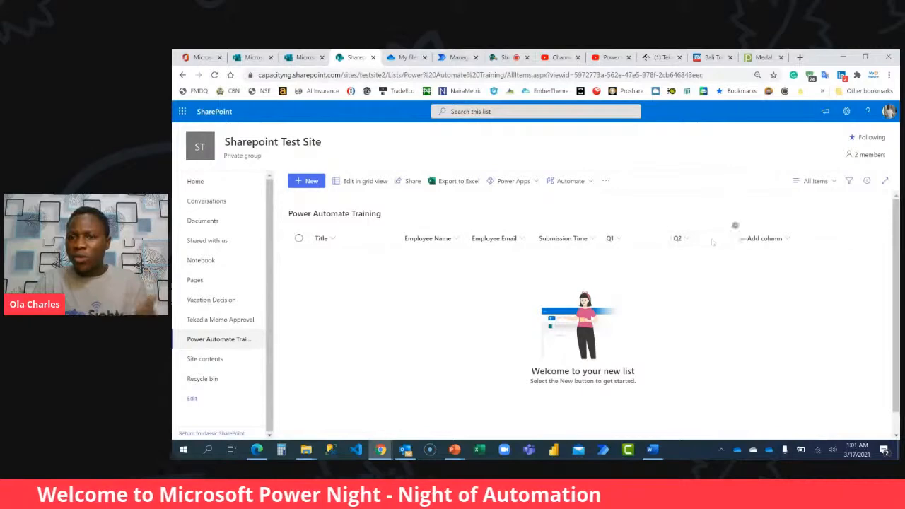
# Add a single line of text column named Q3, with the form's Q3 question about saving a flow copied in as its description.
pyautogui.click(751, 241)
pyautogui.click(682, 218)
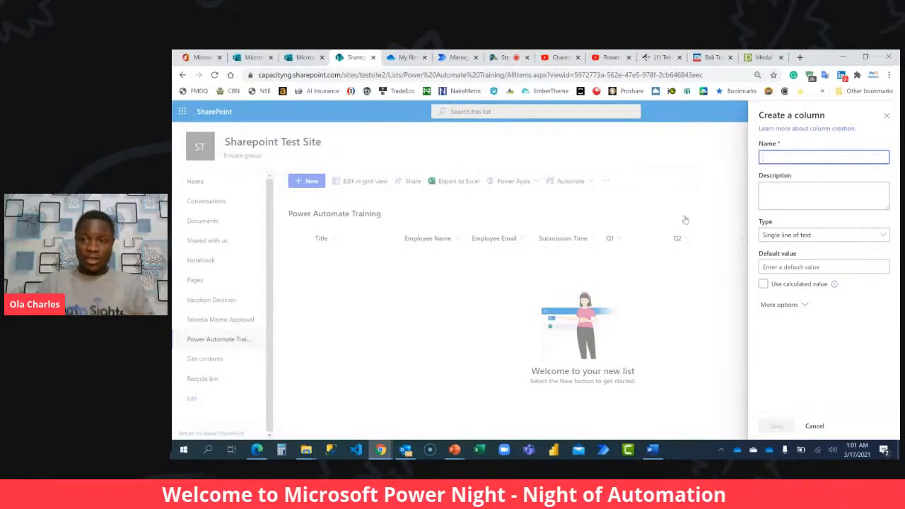
pyautogui.click(770, 236)
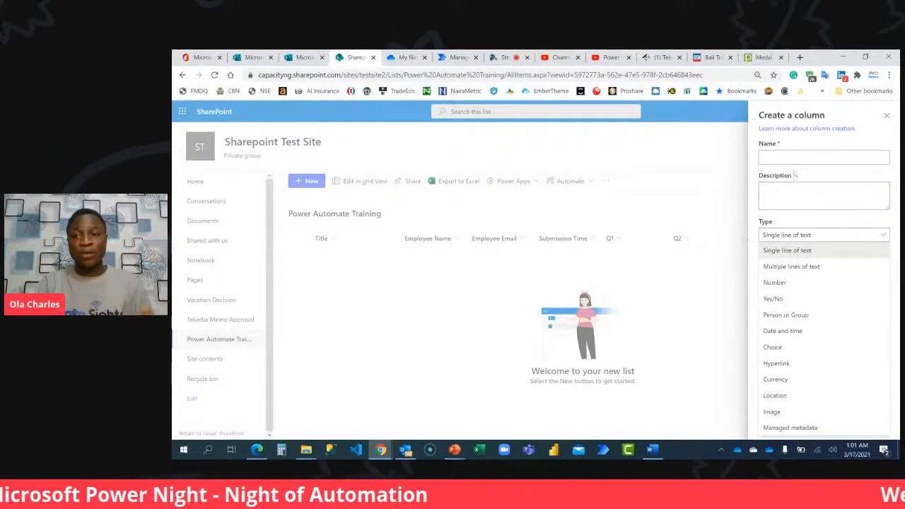
pyautogui.click(794, 159)
pyautogui.write('Q3')
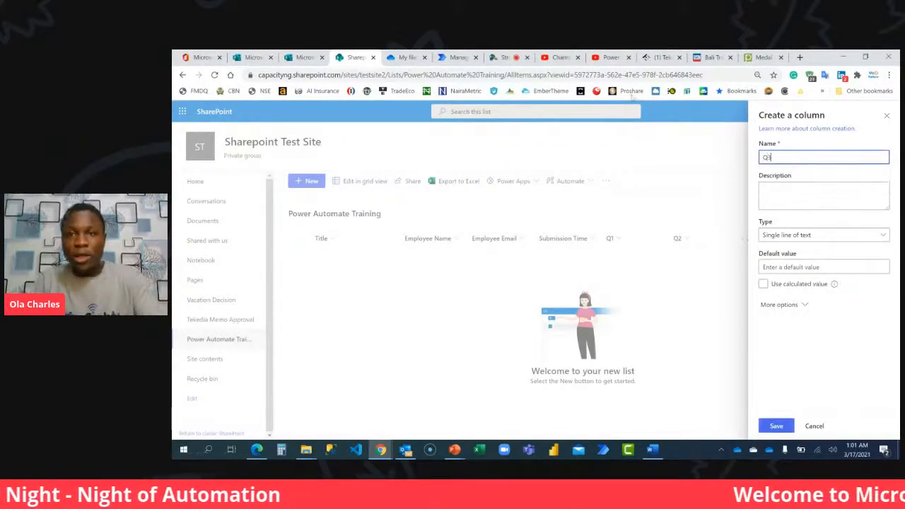
pyautogui.click(304, 58)
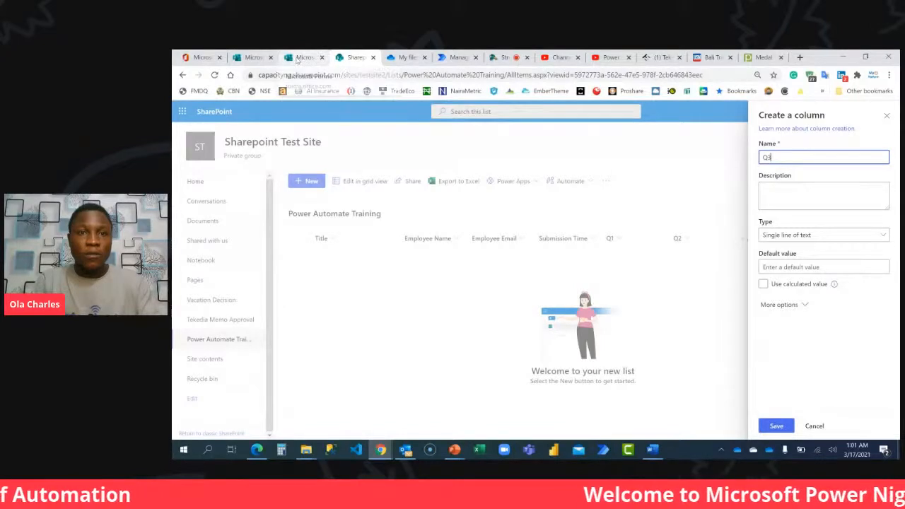
pyautogui.scroll(-5, 478, 272)
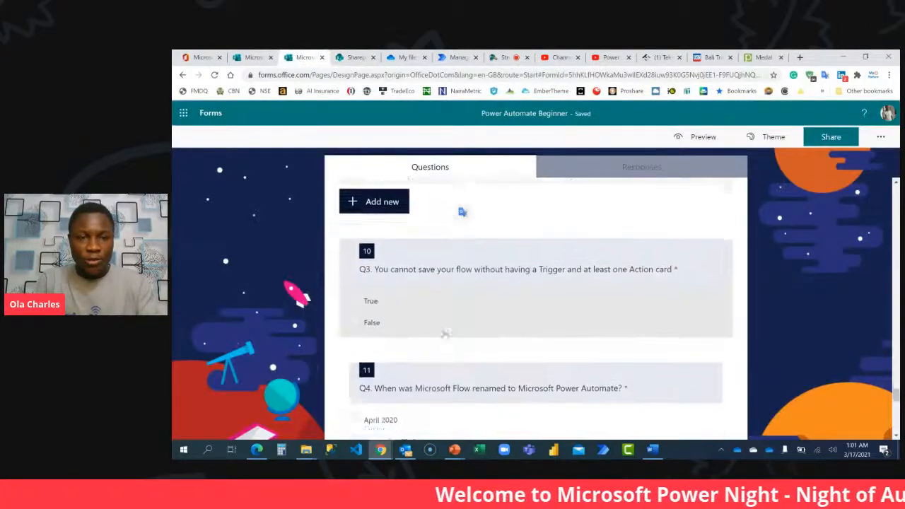
pyautogui.click(440, 259)
pyautogui.hotkey('ctrl', 'c')
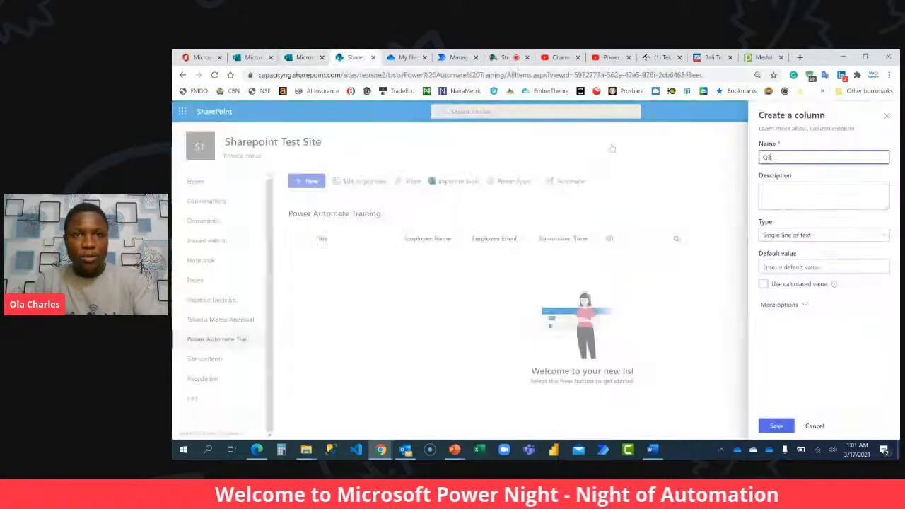
pyautogui.click(353, 57)
pyautogui.click(826, 190)
pyautogui.hotkey('ctrl', 'v')
pyautogui.click(776, 426)
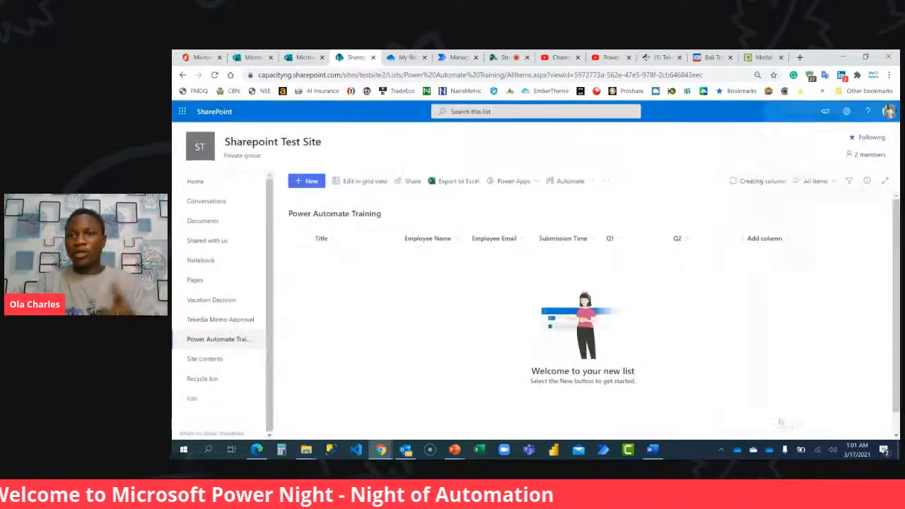
# Add a single line of text column named Q4, with the form's Q4 question about Microsoft Flow's renaming copied in as its description.
pyautogui.click(831, 238)
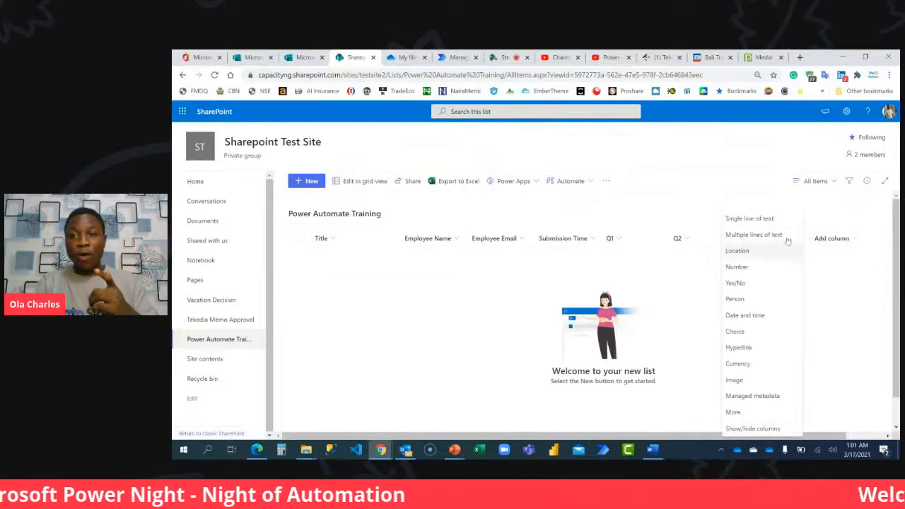
pyautogui.click(755, 220)
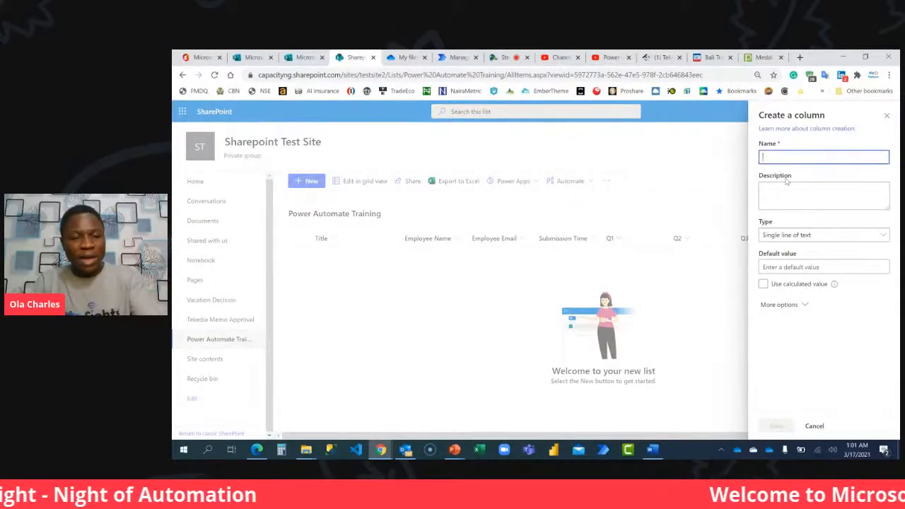
pyautogui.write('Q4')
pyautogui.click(777, 190)
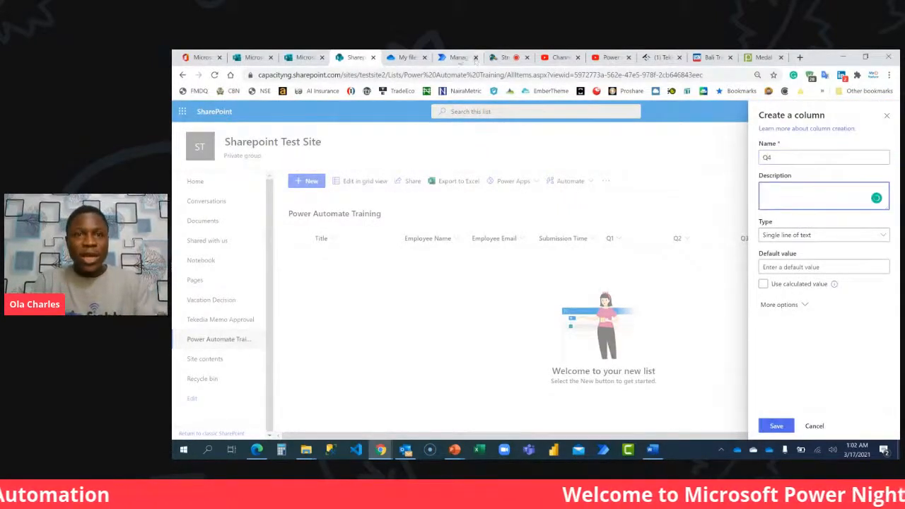
pyautogui.click(304, 57)
pyautogui.scroll(-3, 621, 236)
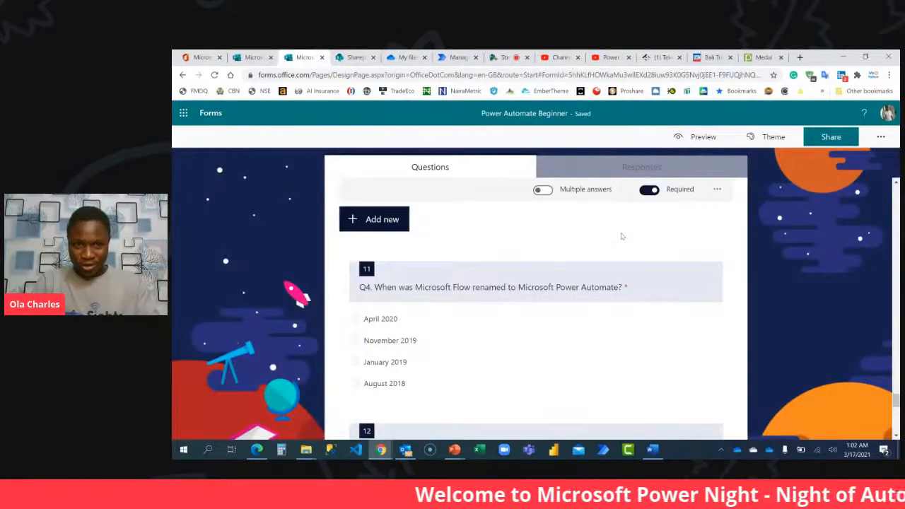
pyautogui.scroll(-2, 621, 236)
pyautogui.click(464, 236)
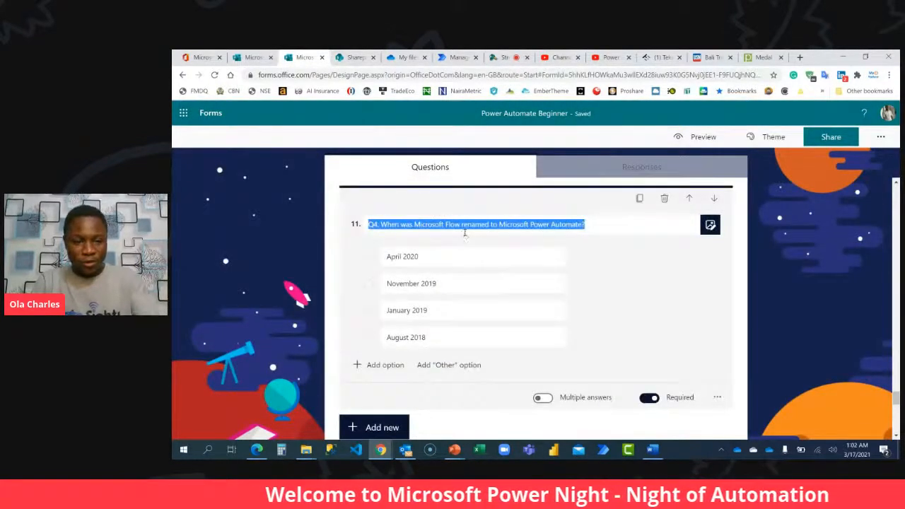
pyautogui.click(356, 57)
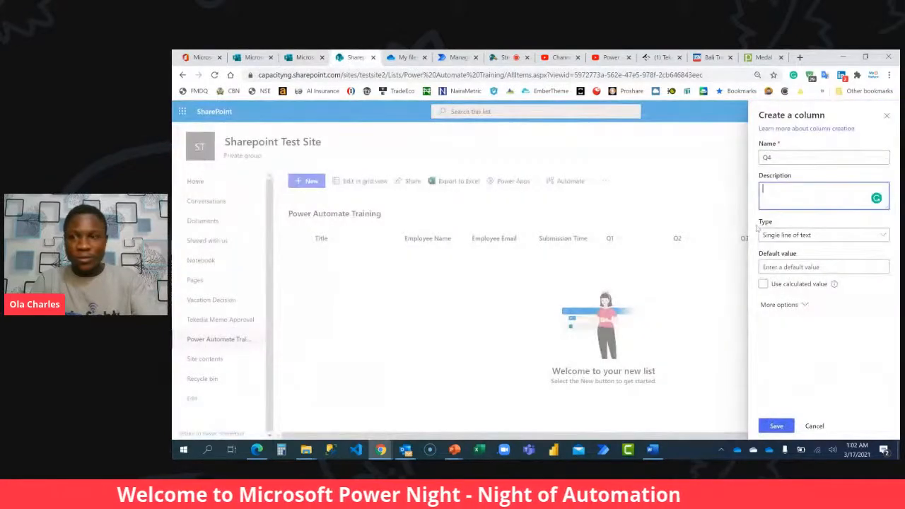
pyautogui.hotkey('ctrl', 'v')
pyautogui.click(776, 425)
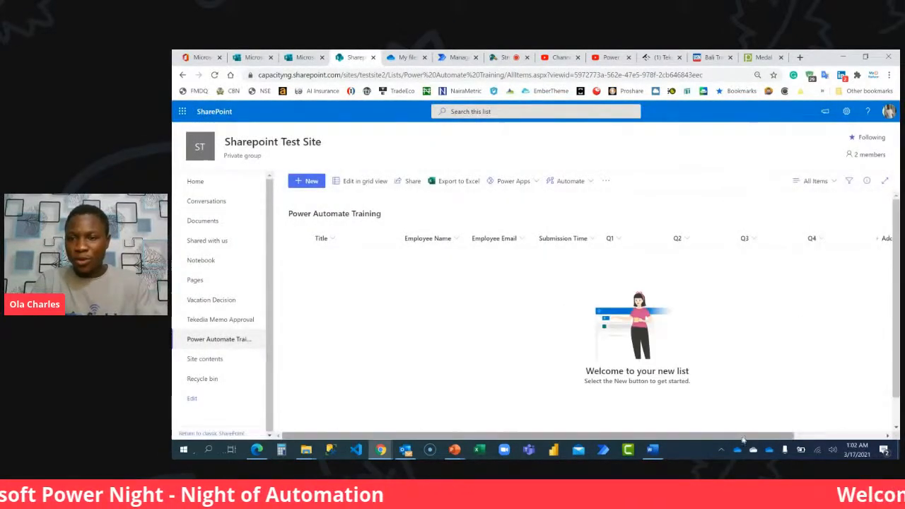
# Add a single line of text column named Q5, with the form's Q5 question about embedding Artificial Intelligence copied in as its description.
pyautogui.moveTo(740, 431); pyautogui.dragTo(831, 432)
pyautogui.click(790, 238)
pyautogui.click(703, 218)
pyautogui.write('Q5')
pyautogui.click(788, 195)
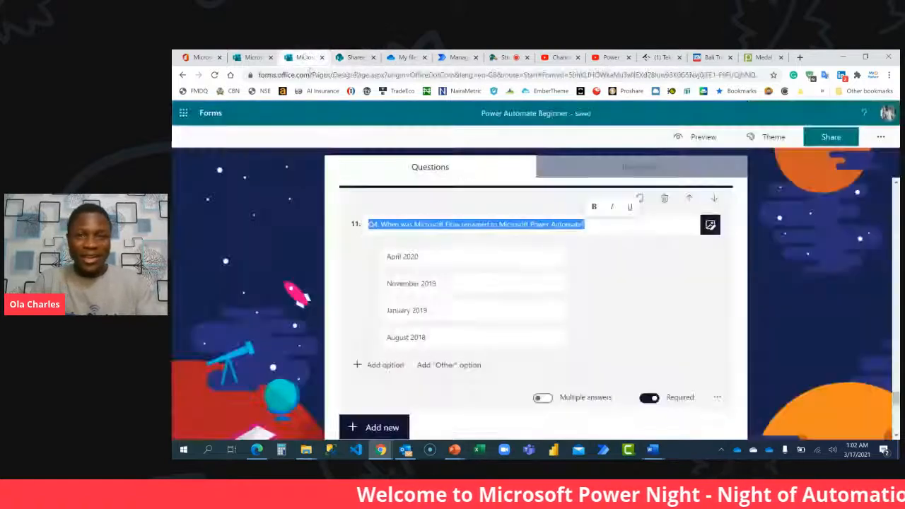
pyautogui.click(304, 56)
pyautogui.scroll(-3, 491, 286)
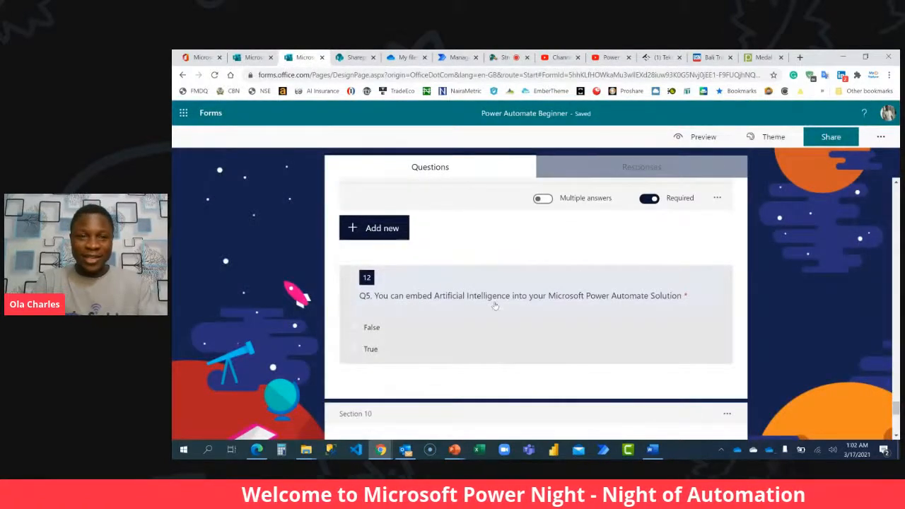
pyautogui.click(491, 288)
pyautogui.hotkey('ctrl', 'c')
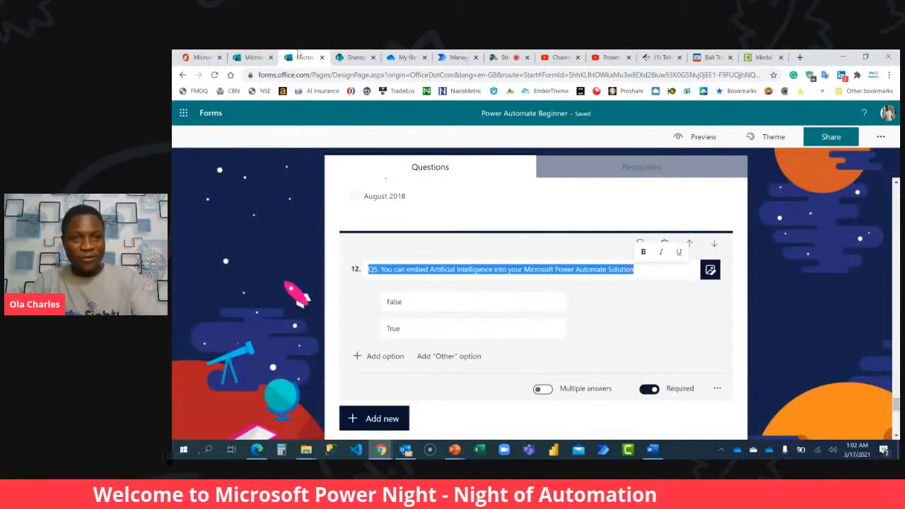
pyautogui.click(353, 57)
pyautogui.hotkey('ctrl', 'v')
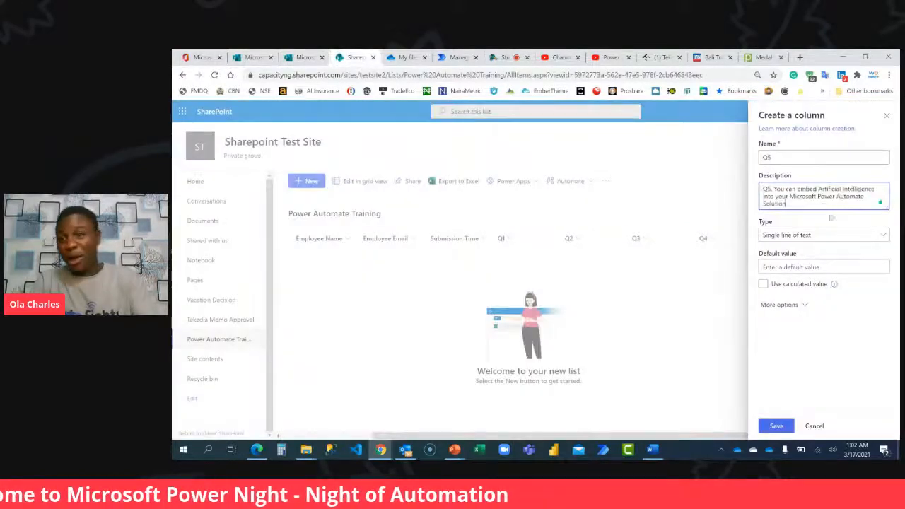
pyautogui.click(776, 425)
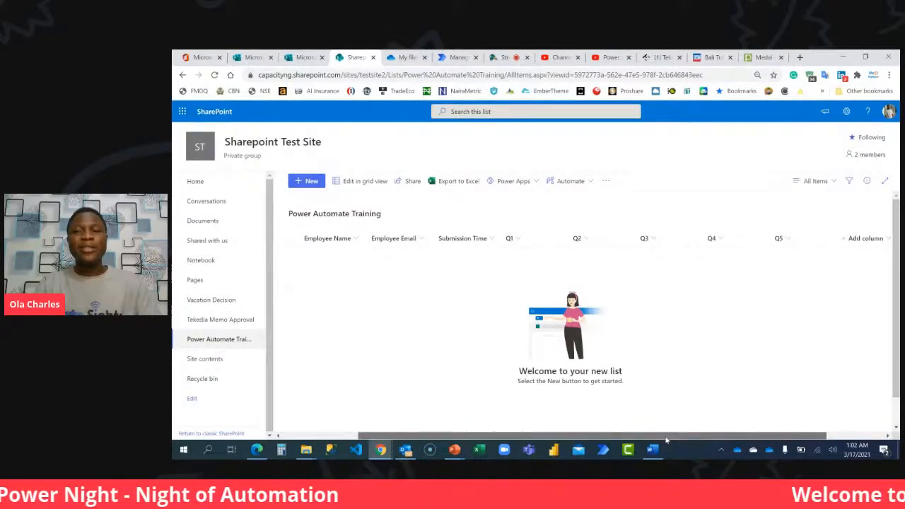
# Check the form's final rating question and start a single line of text column named Feedback in the SharePoint list.
pyautogui.click(303, 57)
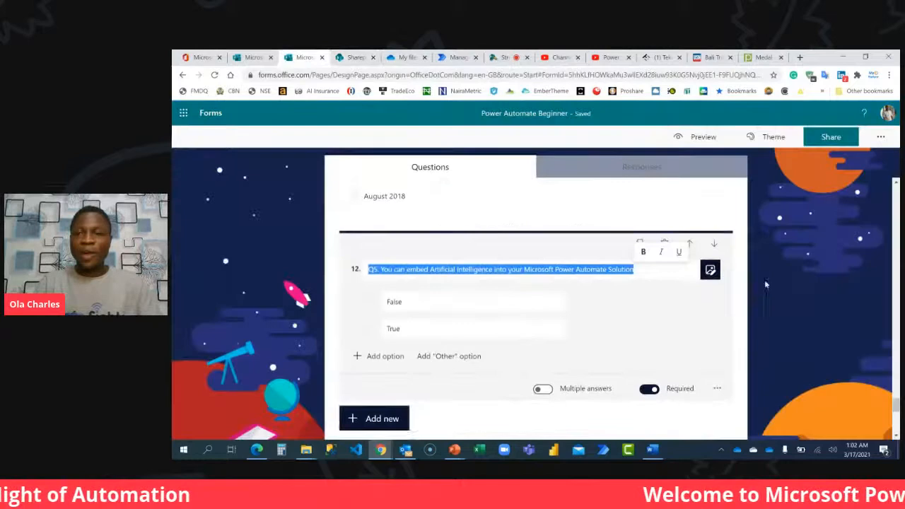
pyautogui.scroll(-8, 768, 280)
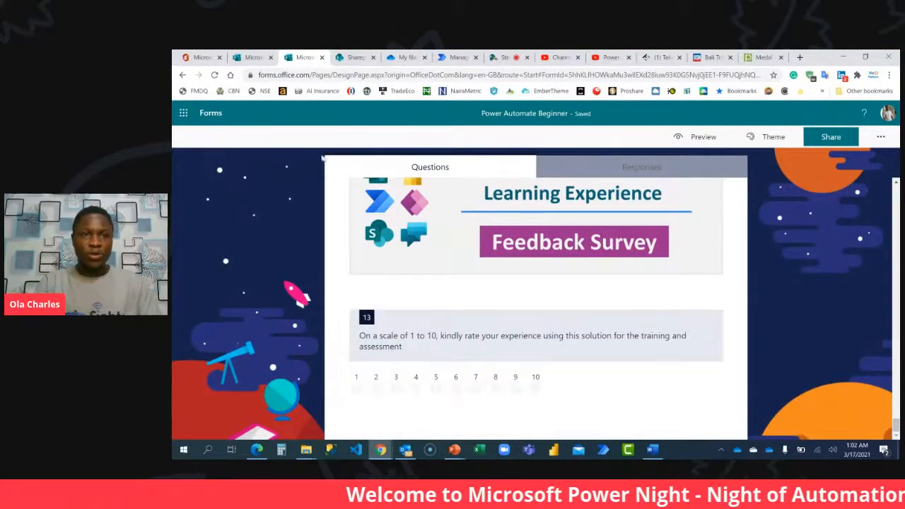
pyautogui.click(355, 60)
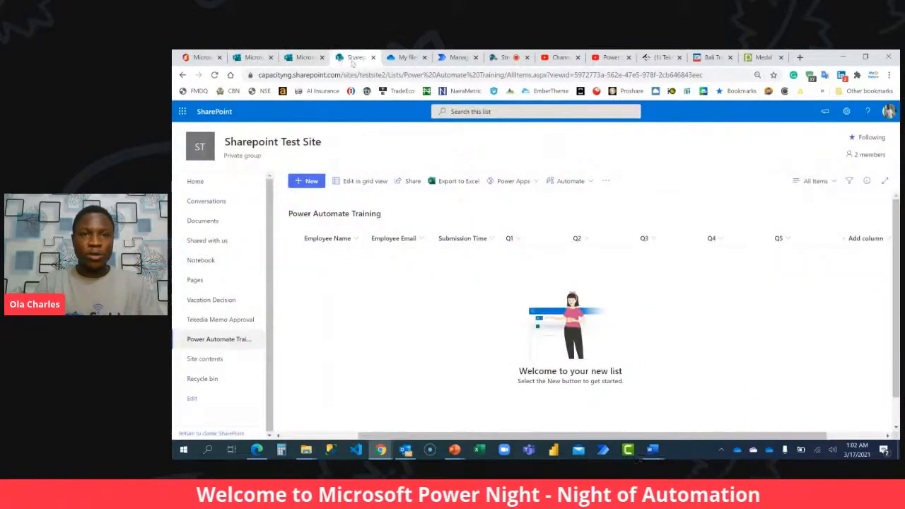
pyautogui.click(864, 238)
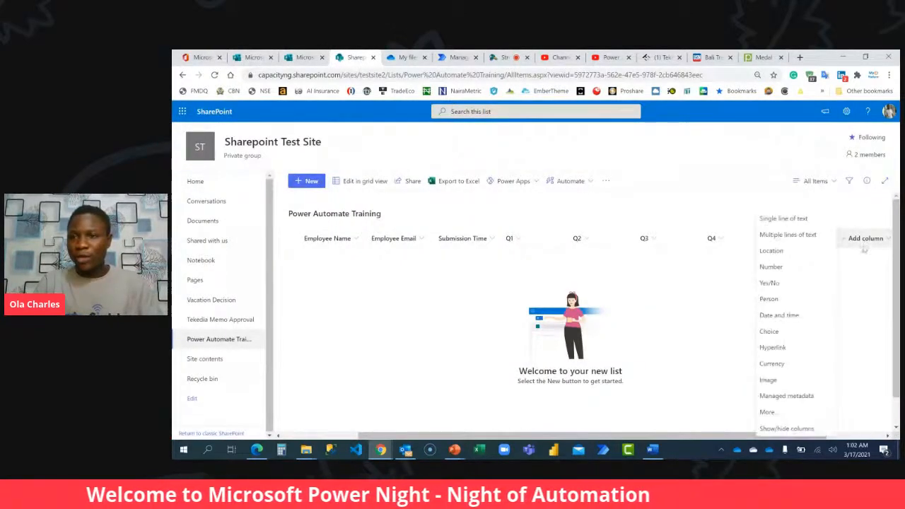
pyautogui.click(775, 216)
pyautogui.write('Fee')
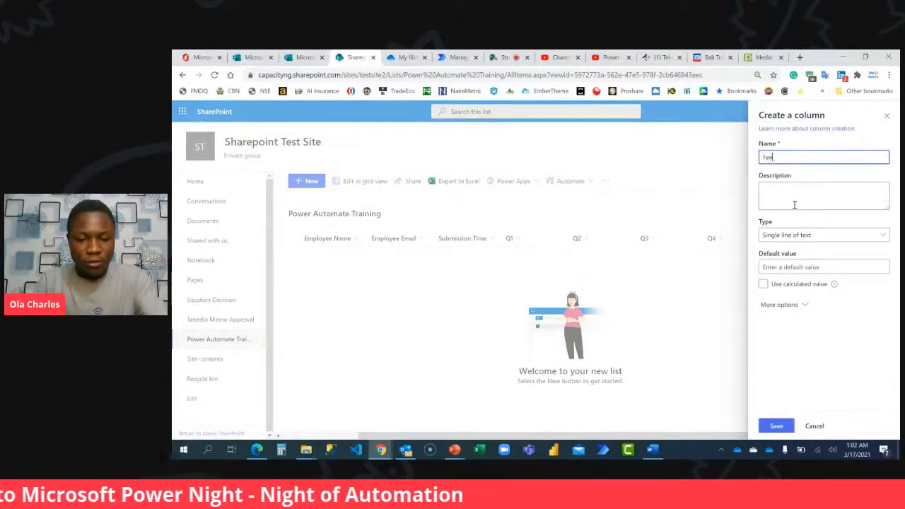
pyautogui.write('dback')
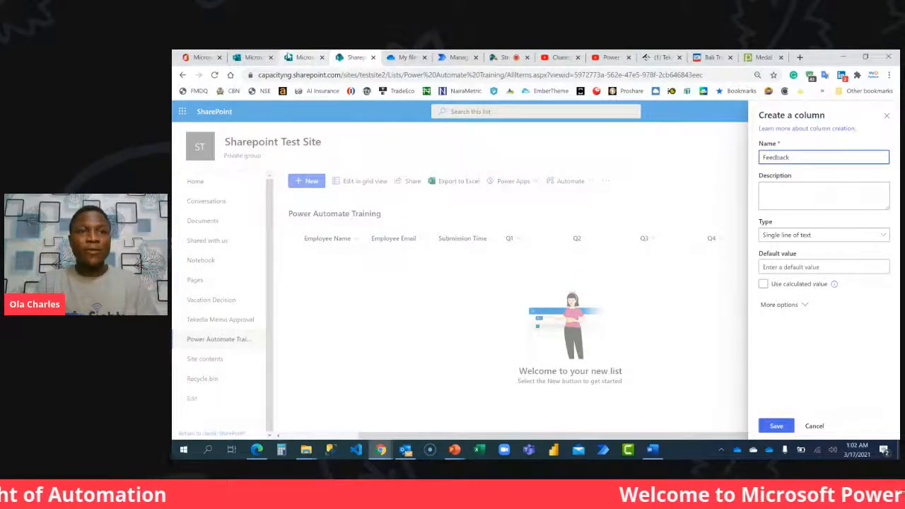
# Copy the form's 1 to 10 experience rating question into the Feedback column's description and save the column.
pyautogui.click(302, 57)
pyautogui.click(434, 342)
pyautogui.hotkey('ctrl', 'c')
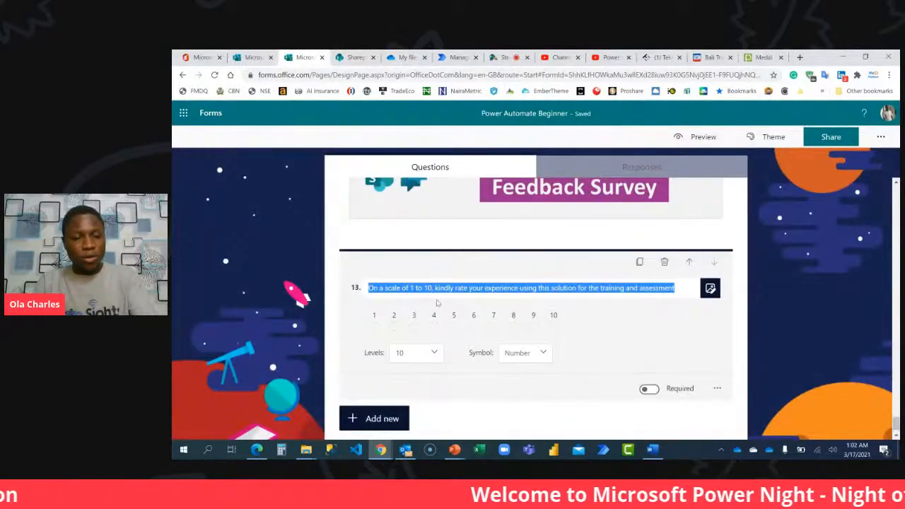
pyautogui.click(351, 57)
pyautogui.click(793, 196)
pyautogui.hotkey('ctrl', 'v')
pyautogui.click(776, 426)
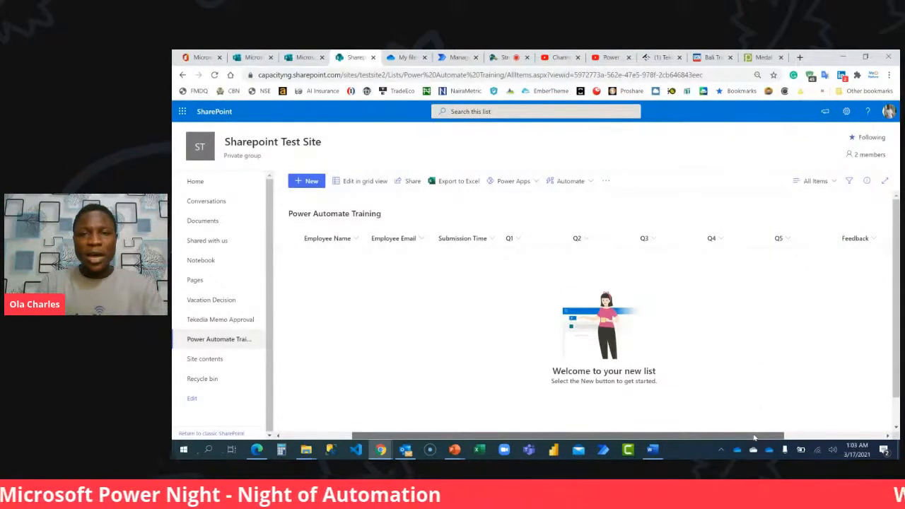
# Start another column using the additional column types, set it to Calculated, and name it Q1A.
pyautogui.moveTo(753, 438); pyautogui.dragTo(853, 439)
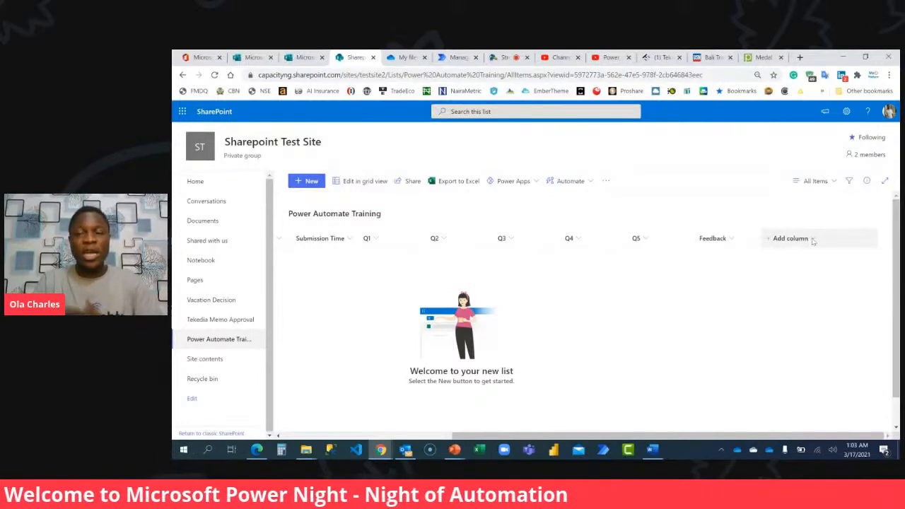
pyautogui.click(789, 238)
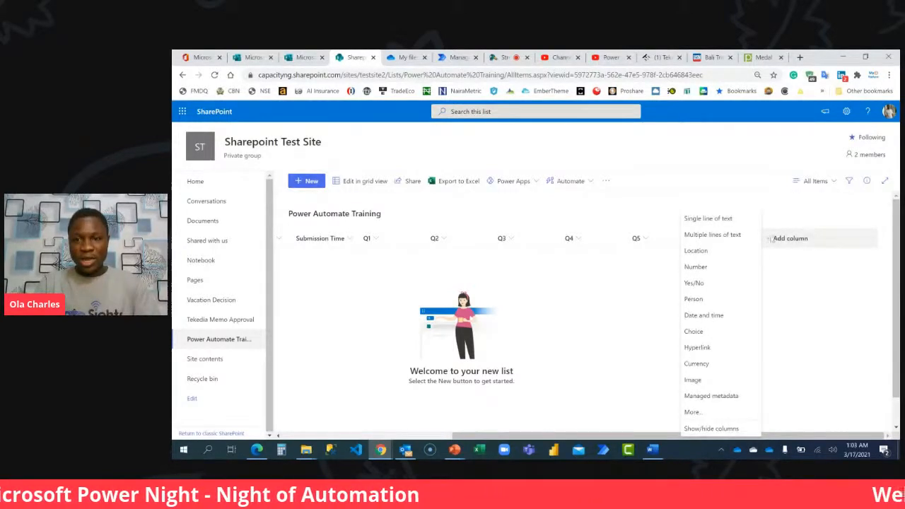
pyautogui.click(692, 412)
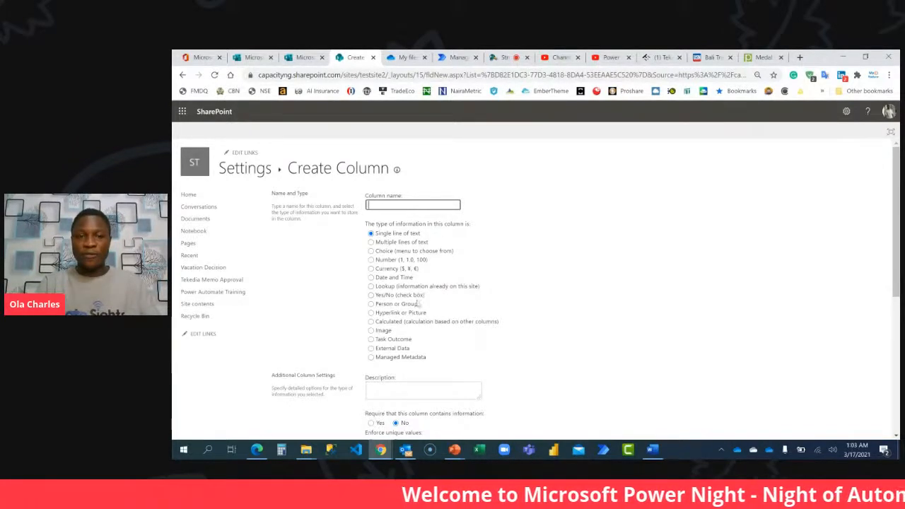
pyautogui.click(388, 323)
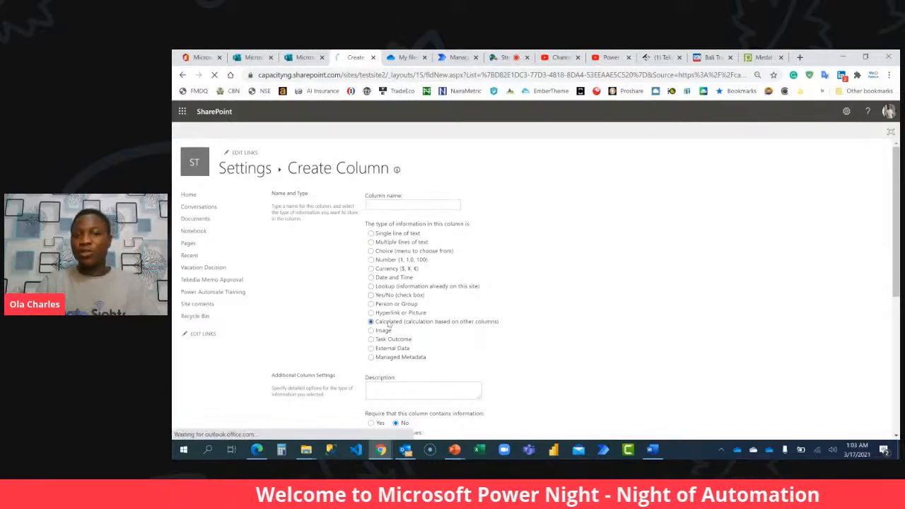
pyautogui.click(414, 204)
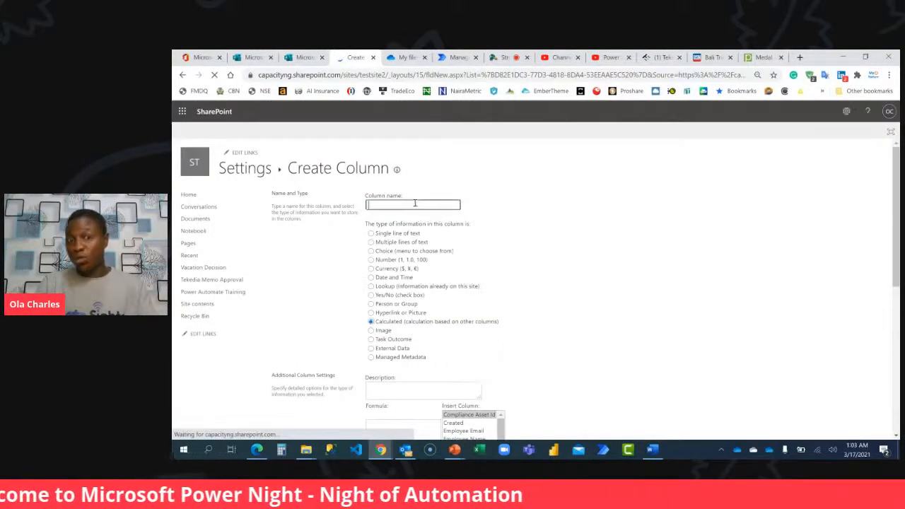
pyautogui.write('C1A')
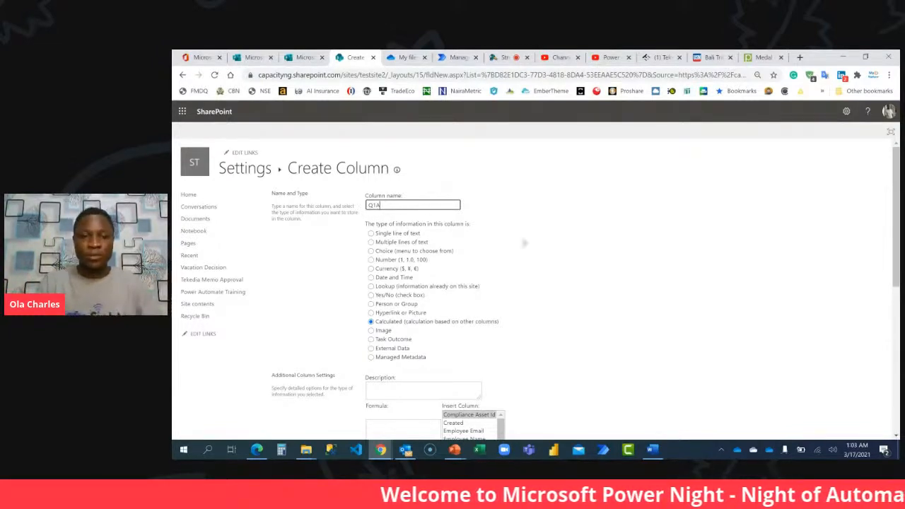
# Check the answer options of the form's Q1 about the number of Microsoft Power Platform tools for the Q1A formula.
pyautogui.scroll(-3, 535, 243)
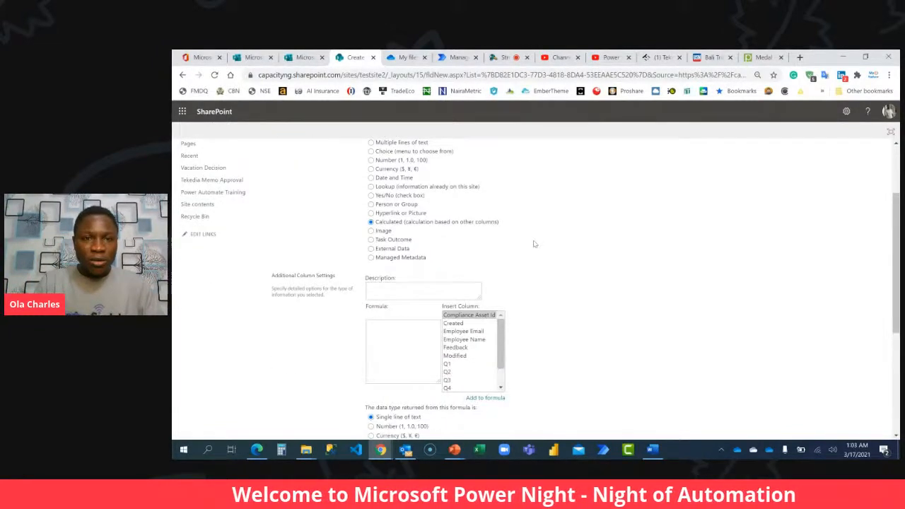
pyautogui.scroll(-2, 534, 244)
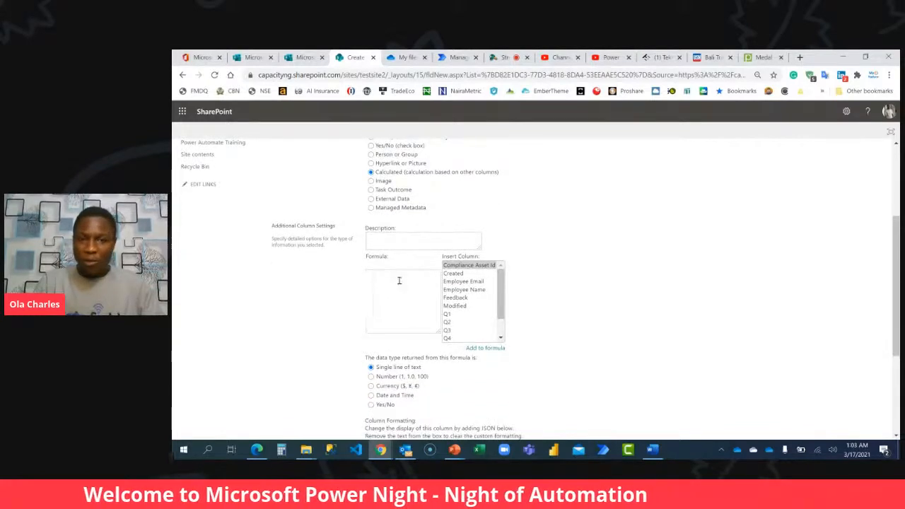
pyautogui.click(389, 294)
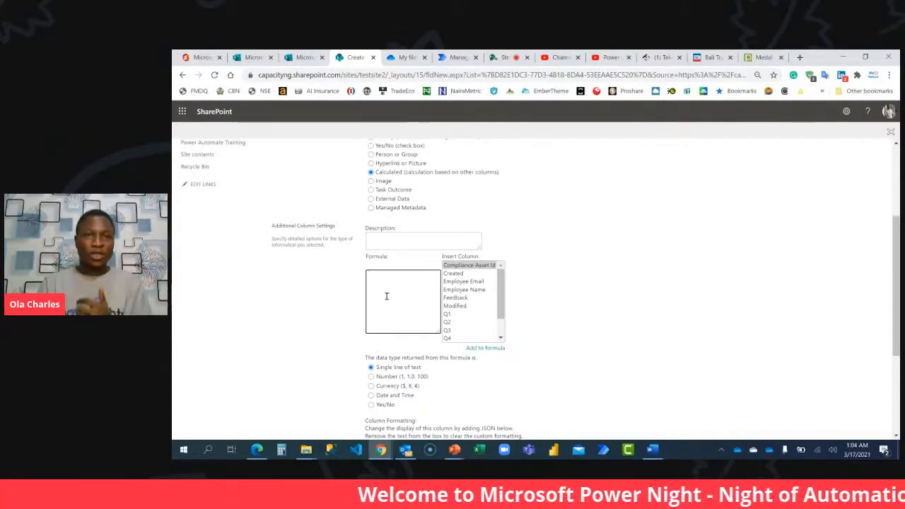
pyautogui.click(304, 57)
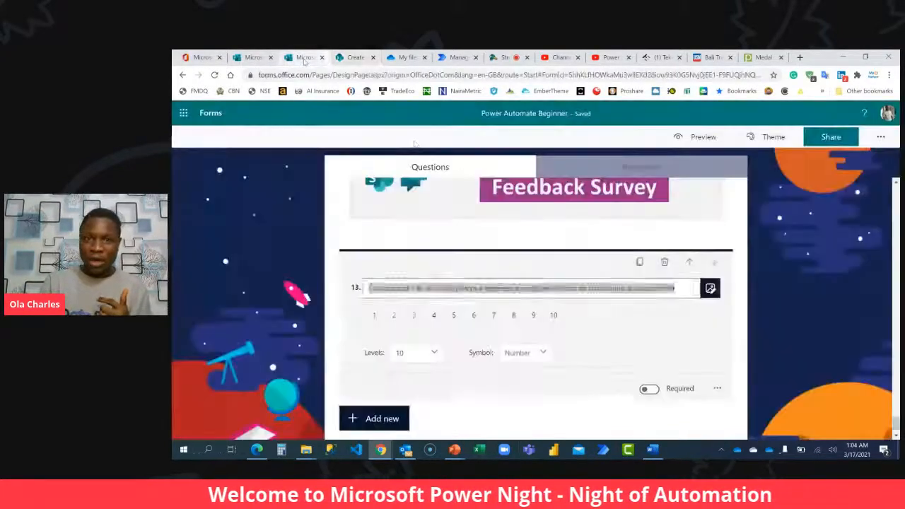
pyautogui.scroll(20, 435, 188)
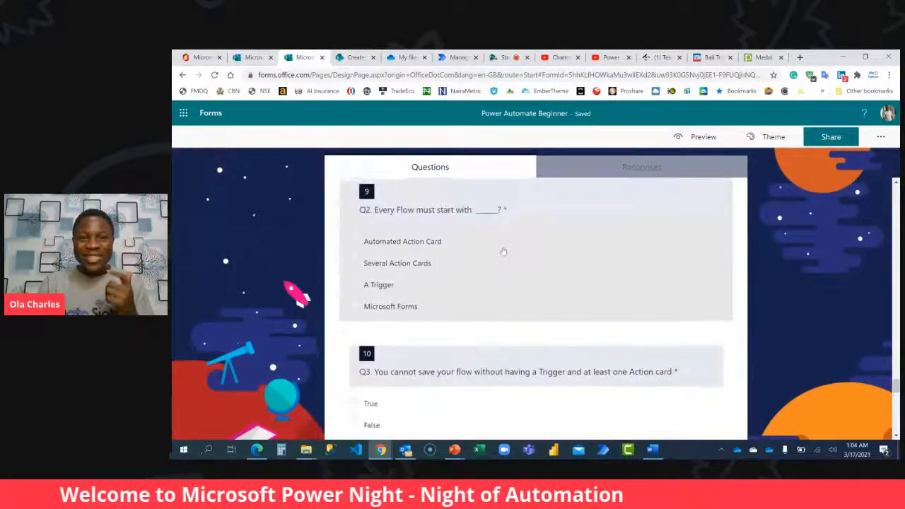
pyautogui.scroll(3, 503, 247)
pyautogui.scroll(-3, 455, 251)
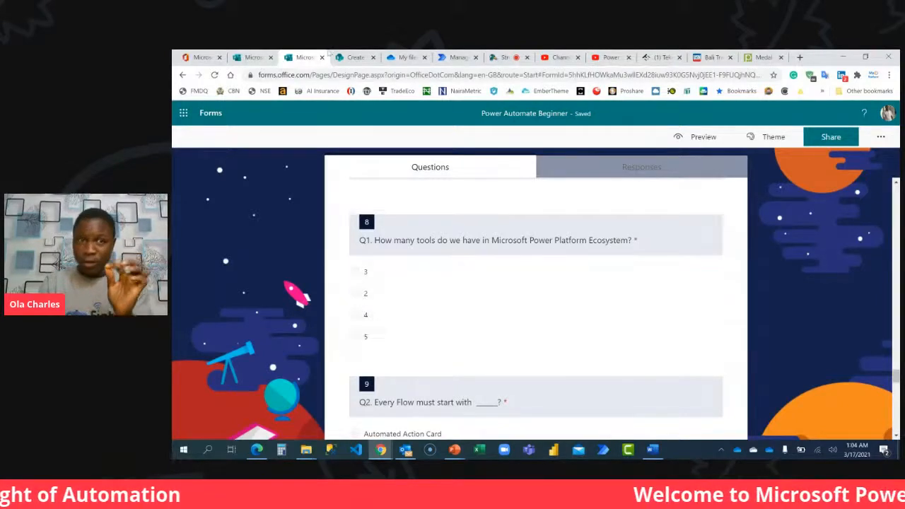
pyautogui.click(356, 57)
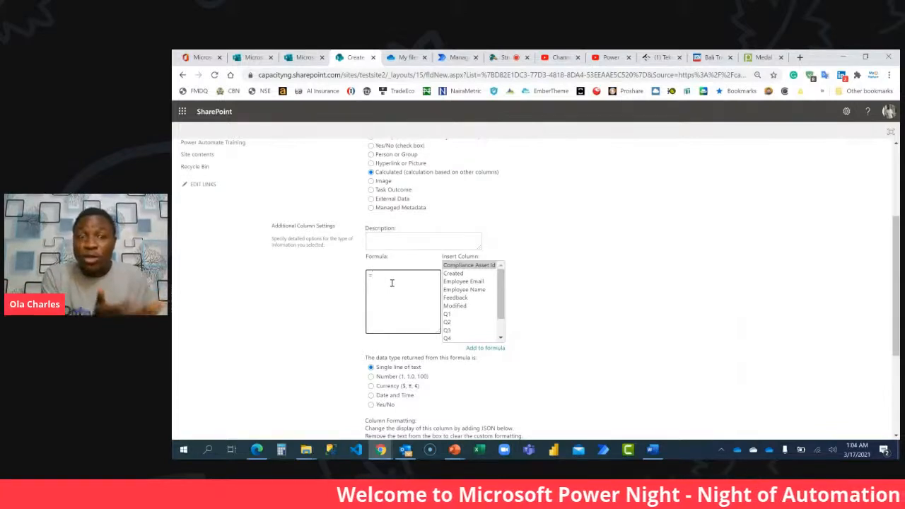
# Enter the formula =IF([Q1]='4',1,0) for the calculated column, inserting the Q1 column reference.
pyautogui.write('IF(')
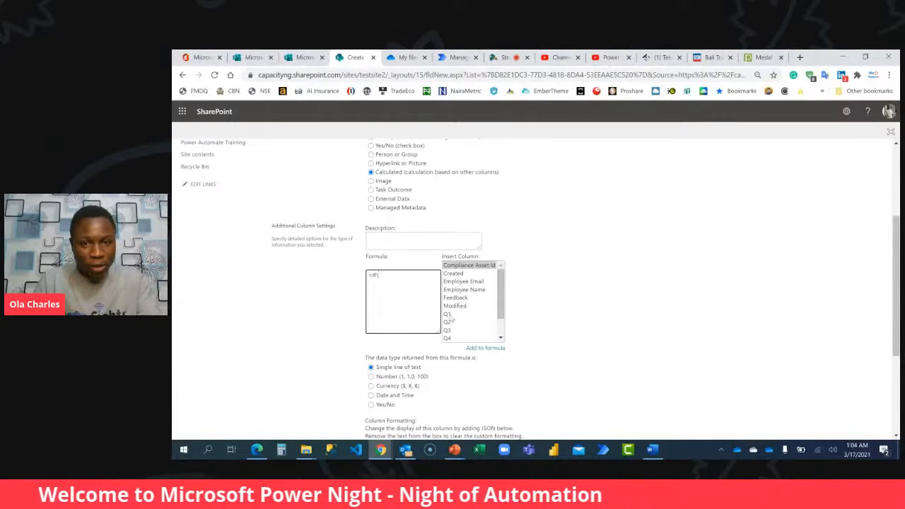
pyautogui.doubleClick(450, 318)
pyautogui.click(395, 276)
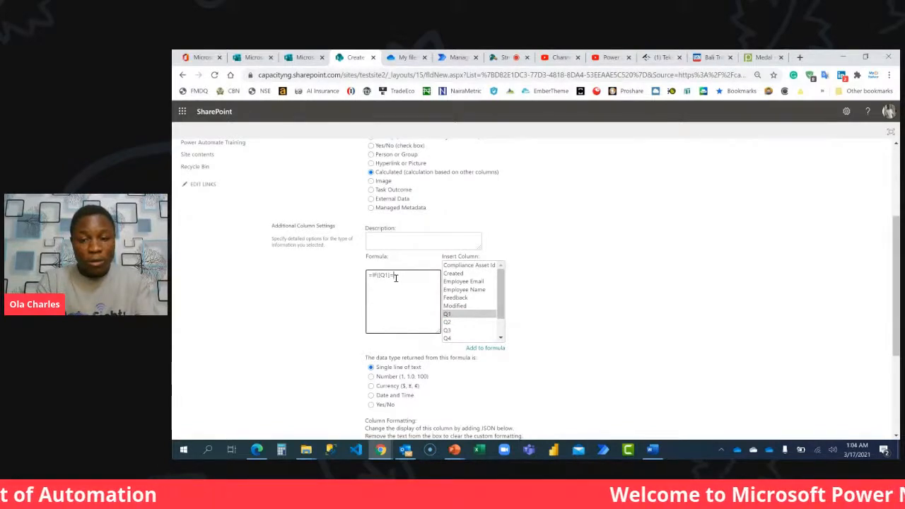
pyautogui.write('="4')
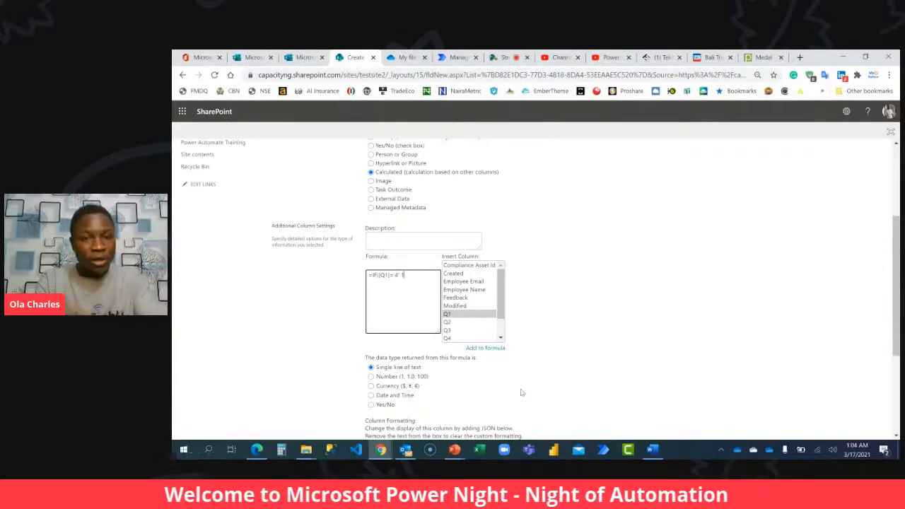
pyautogui.write('",1,0')
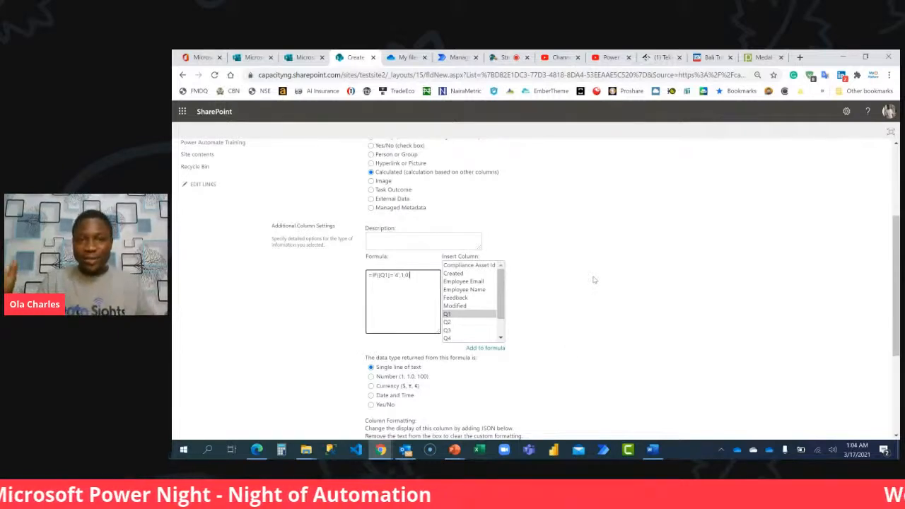
pyautogui.hotkey('ctrl', '+')
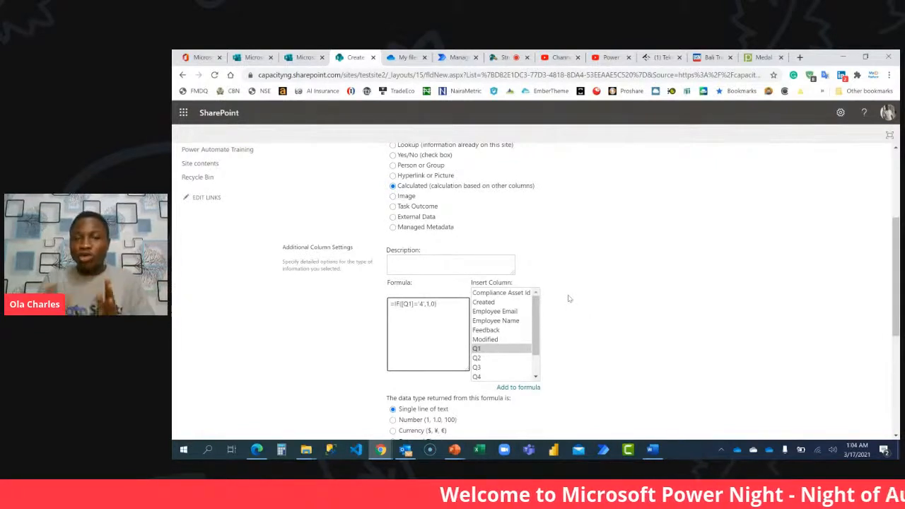
# Set the data type returned from the formula to Number with 0 decimal places.
pyautogui.scroll(-1, 569, 298)
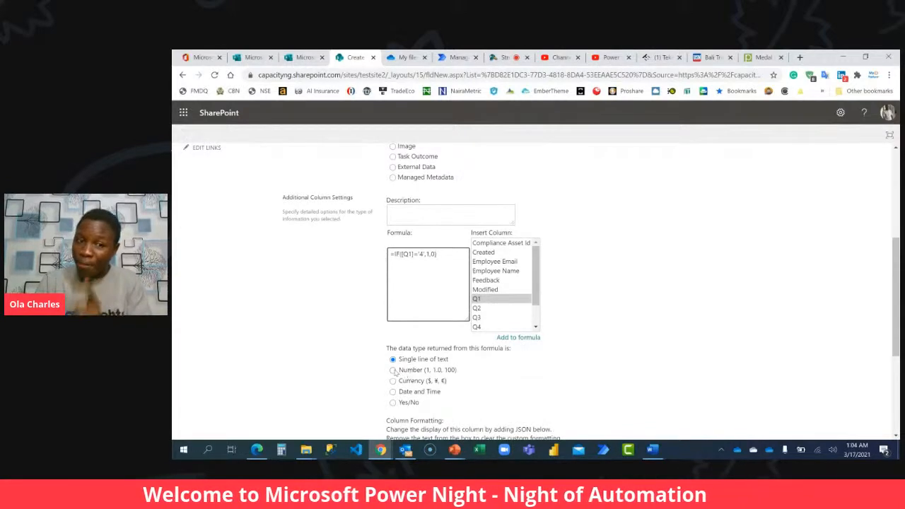
pyautogui.click(393, 369)
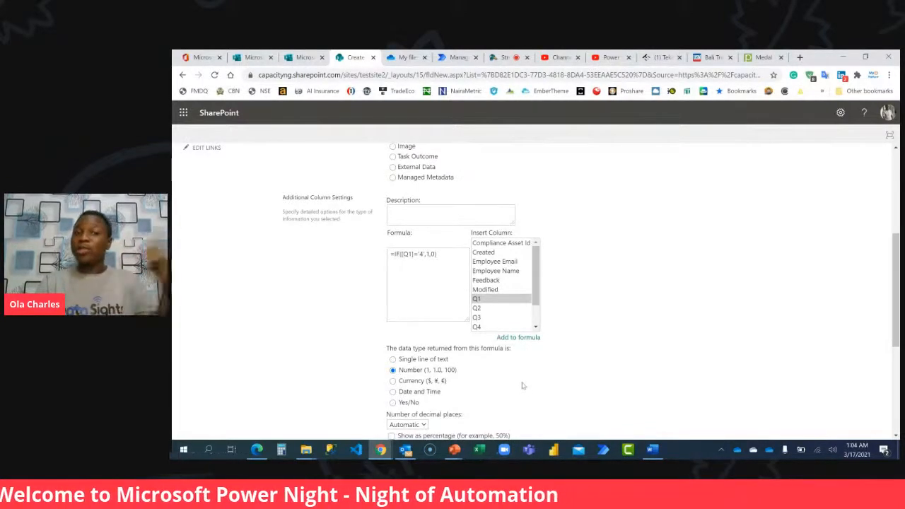
pyautogui.scroll(-2, 521, 384)
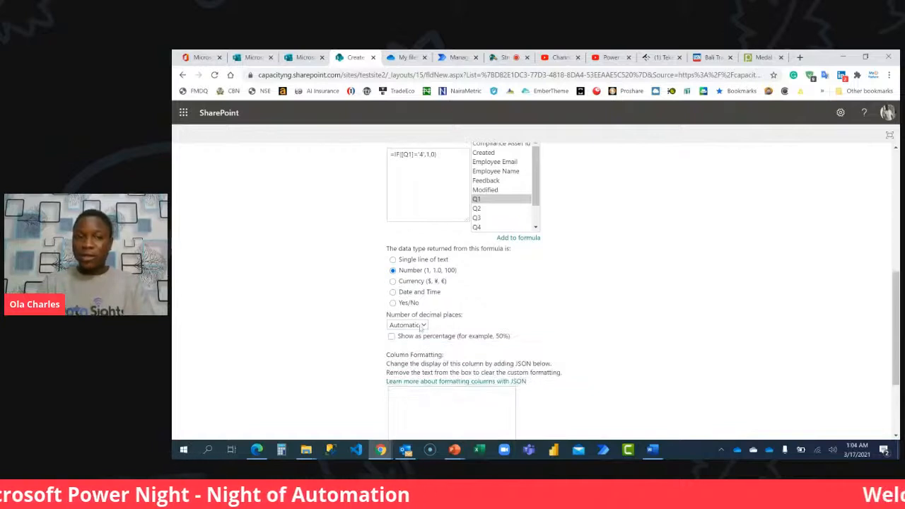
pyautogui.click(418, 327)
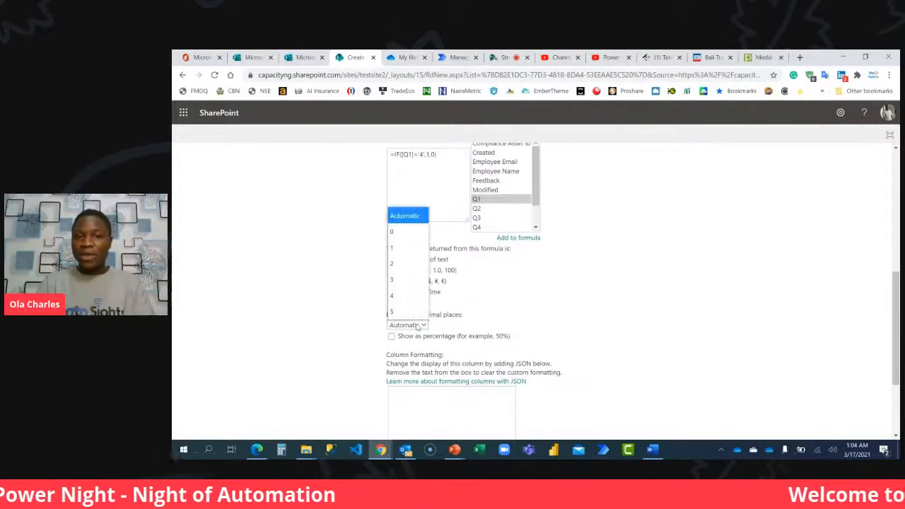
pyautogui.click(410, 231)
# Try to create the Q1A calculated column, and return to its settings to inspect the formula.
pyautogui.scroll(2, 551, 266)
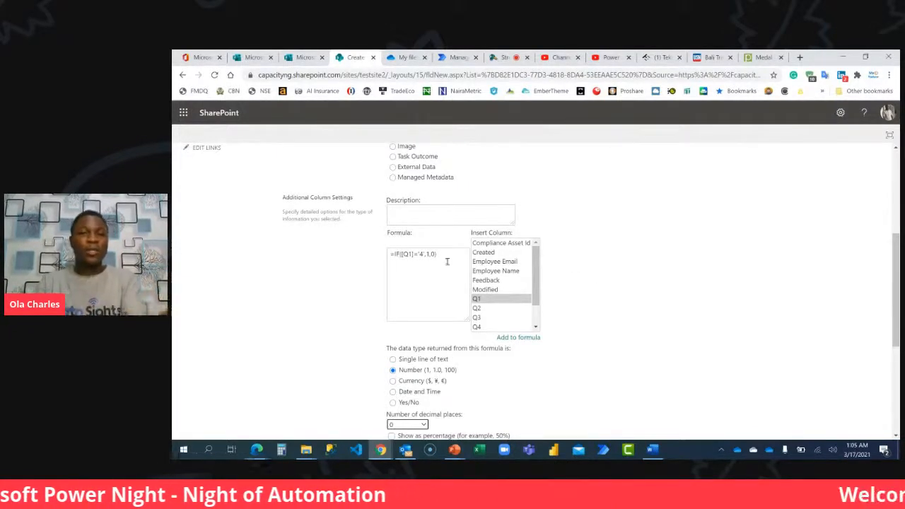
pyautogui.scroll(-3, 632, 281)
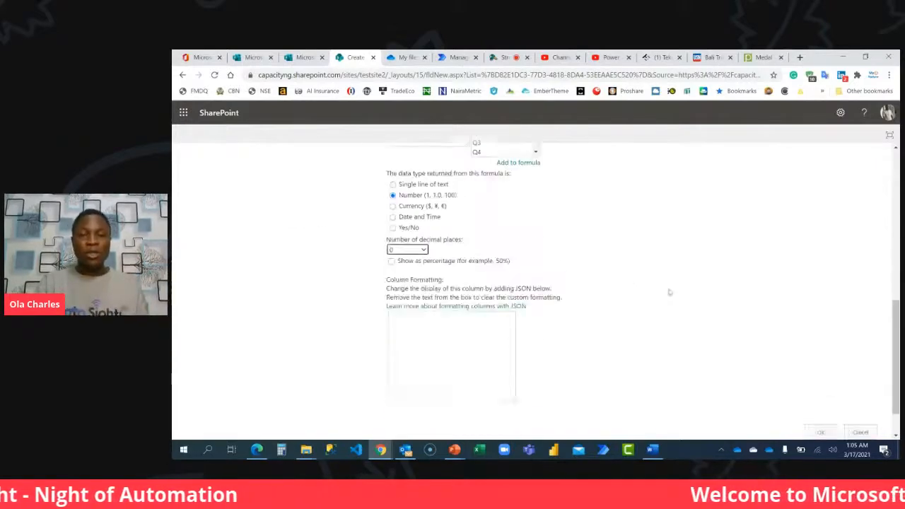
pyautogui.click(828, 385)
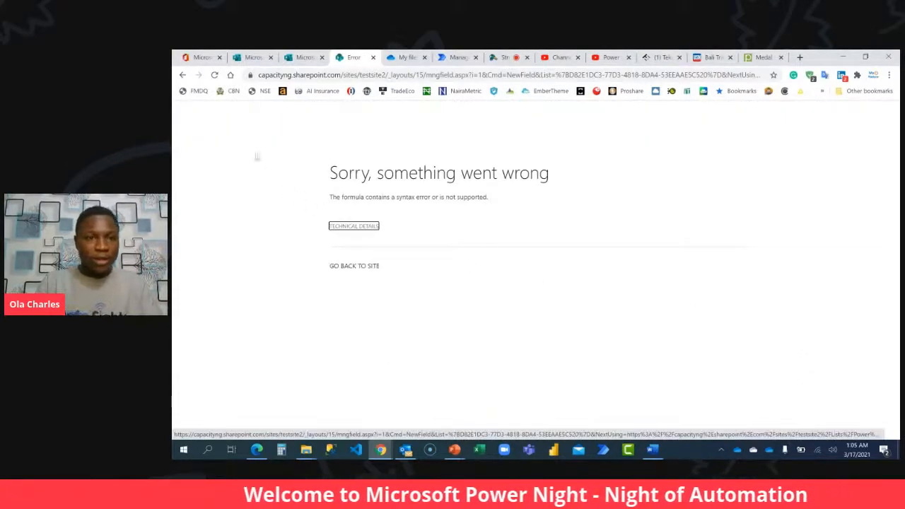
pyautogui.click(182, 75)
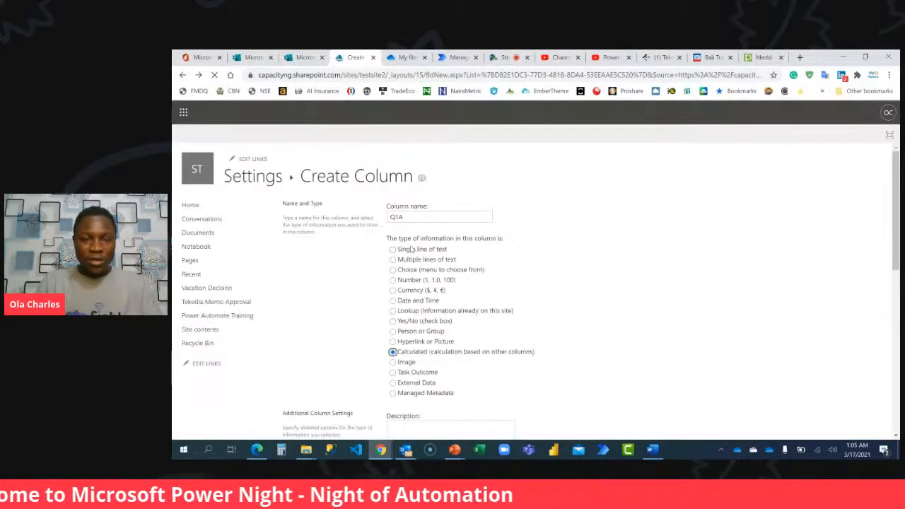
pyautogui.scroll(-3, 413, 283)
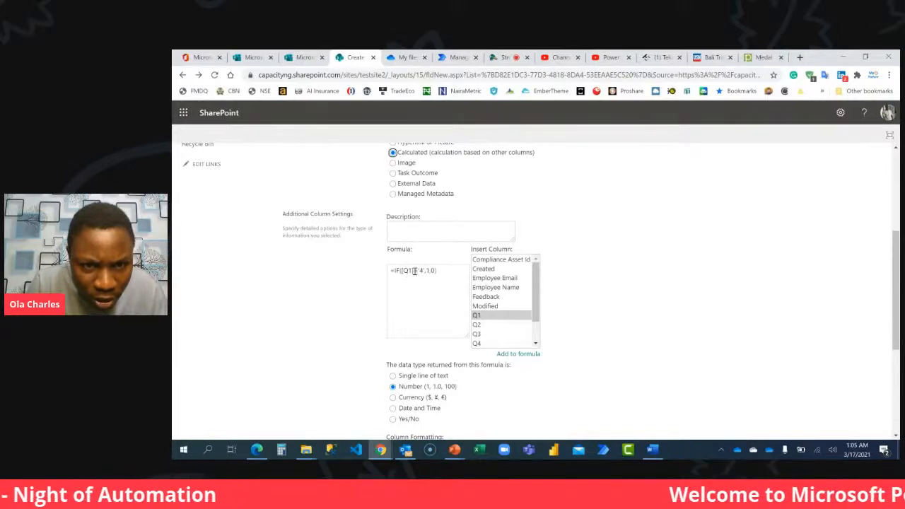
# Remove the quotes around 4 so the formula reads =IF([Q1]=4,1,0), and create the Q1A calculated column.
pyautogui.click(417, 271)
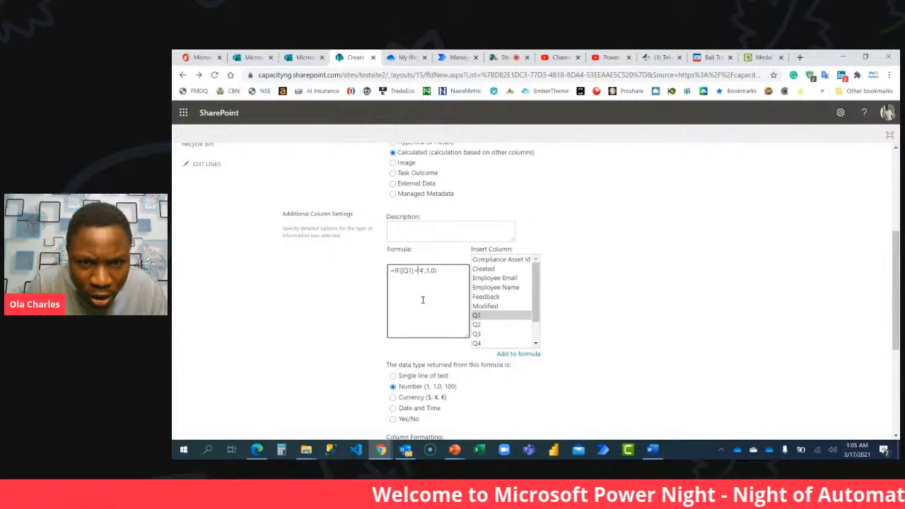
pyautogui.press('BackSpace')
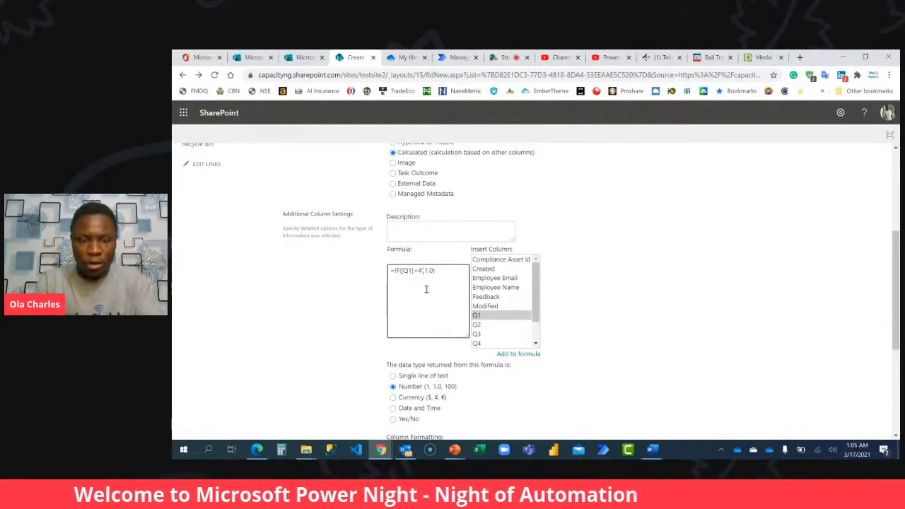
pyautogui.press('BackSpace')
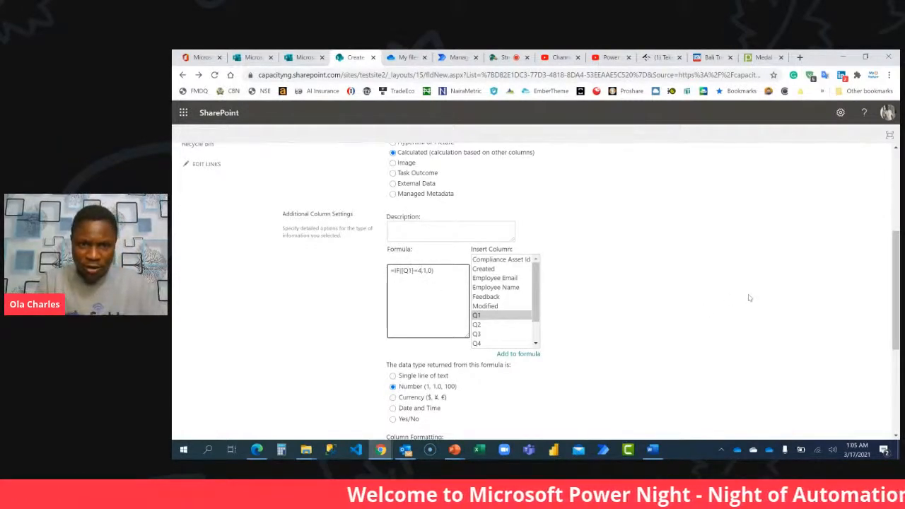
pyautogui.scroll(-3, 749, 297)
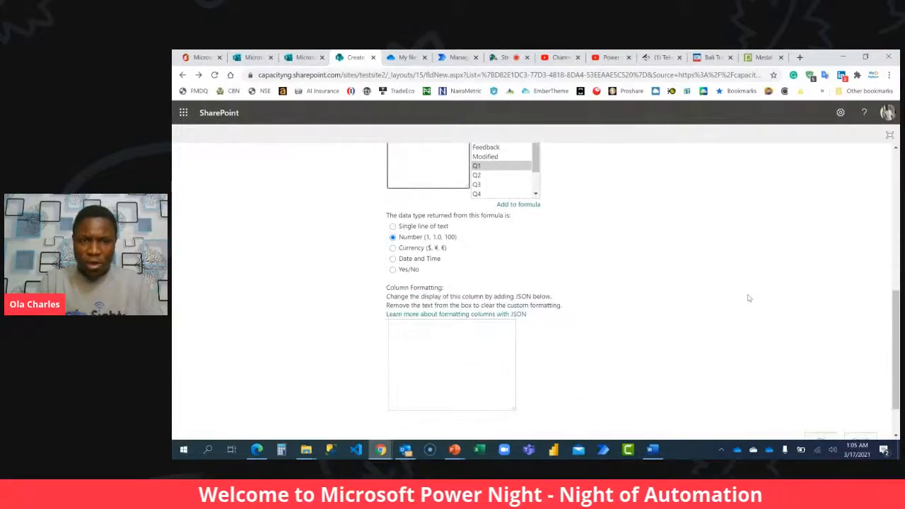
pyautogui.scroll(-1, 749, 297)
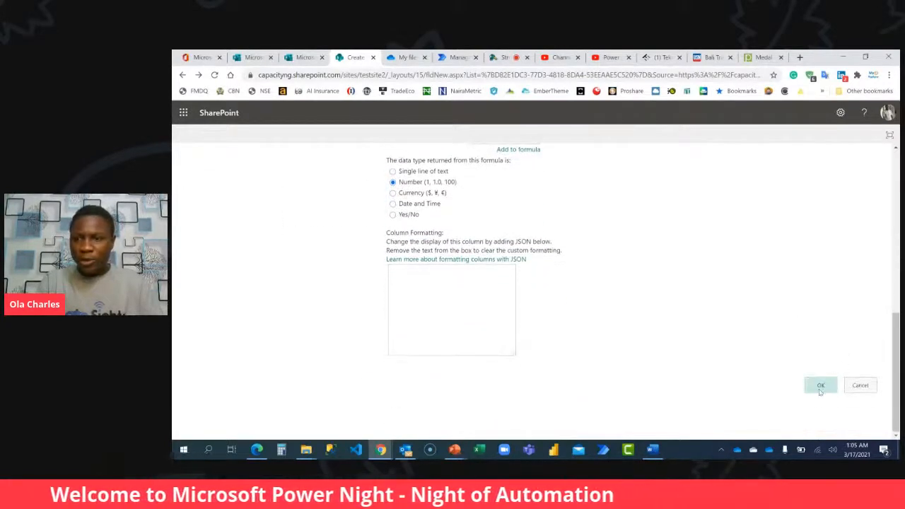
pyautogui.click(820, 385)
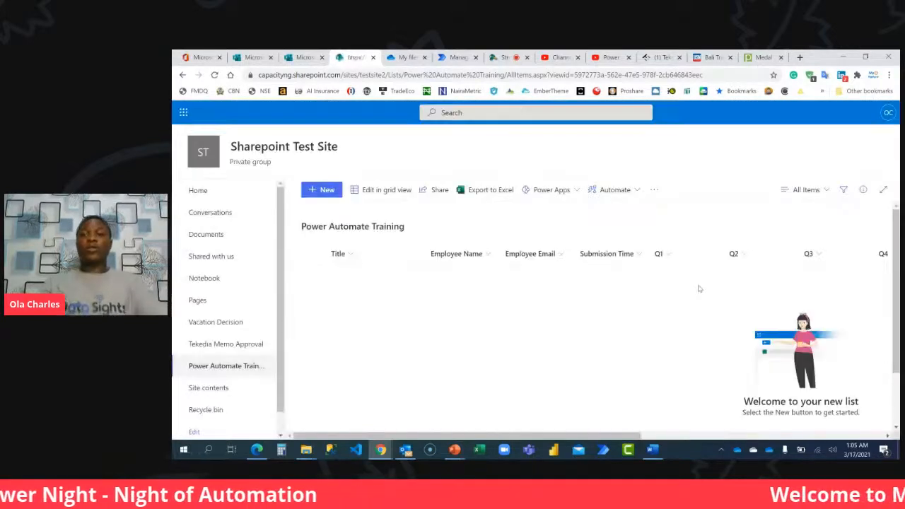
# Start adding another column to the Power Automate Training list, opening the full column creation settings.
pyautogui.moveTo(602, 435); pyautogui.dragTo(850, 424)
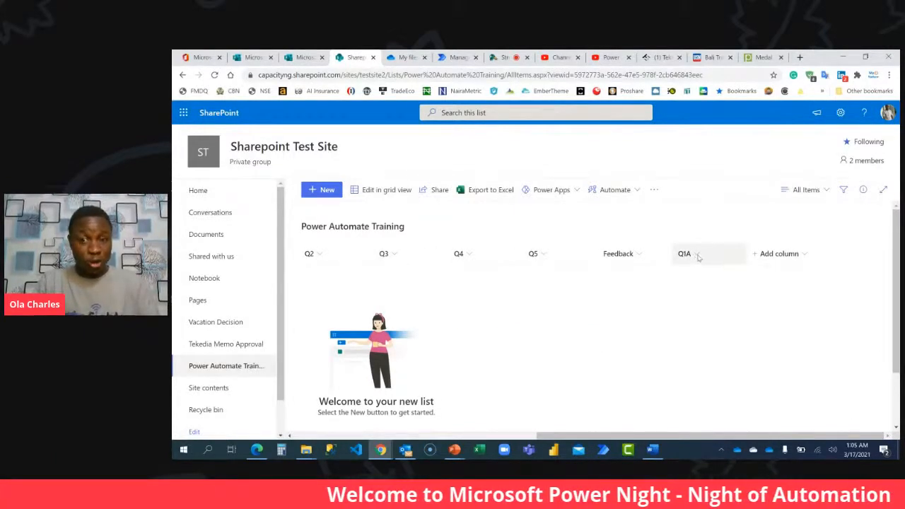
pyautogui.click(788, 258)
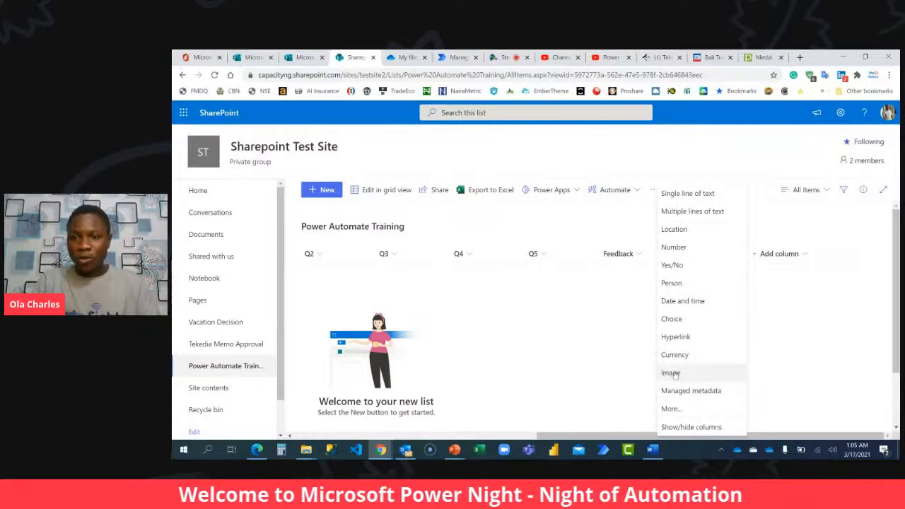
pyautogui.click(672, 409)
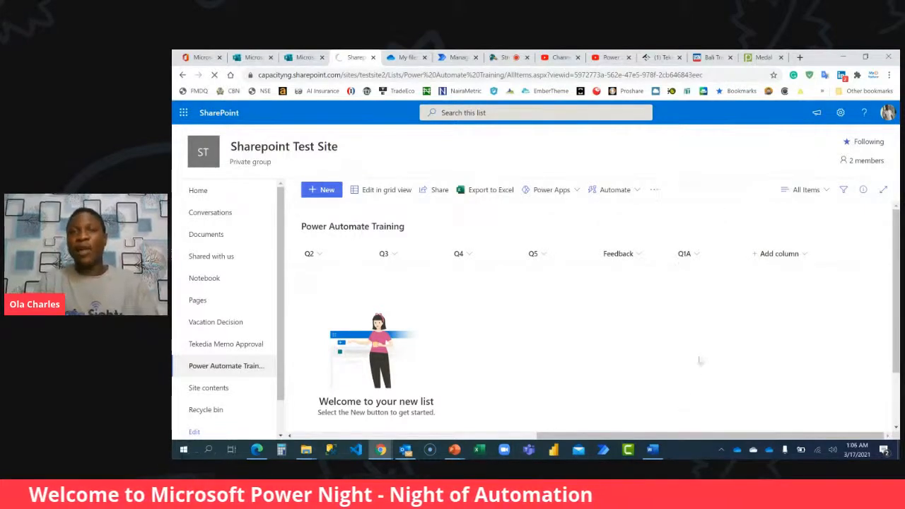
# Switch to StreamYard, show the viewer comment about generating scores into a new column on the broadcast, and hide it again.
pyautogui.click(499, 57)
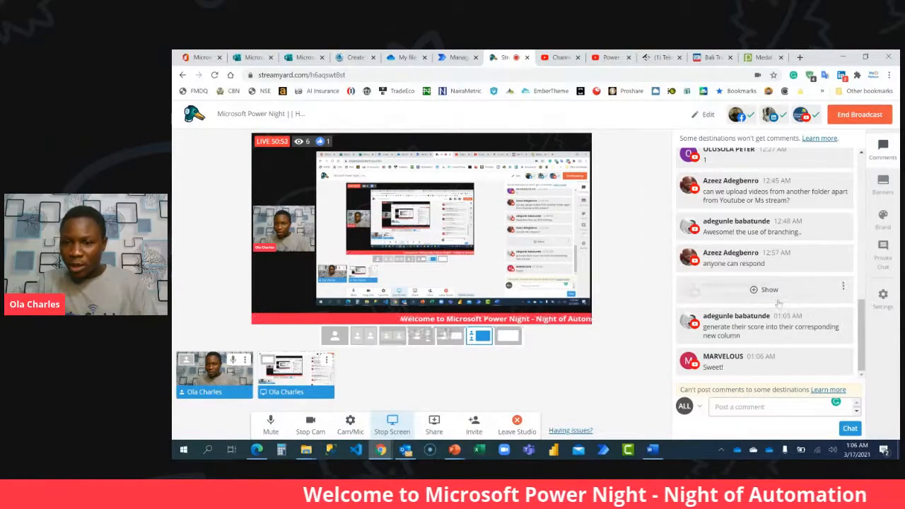
pyautogui.click(774, 325)
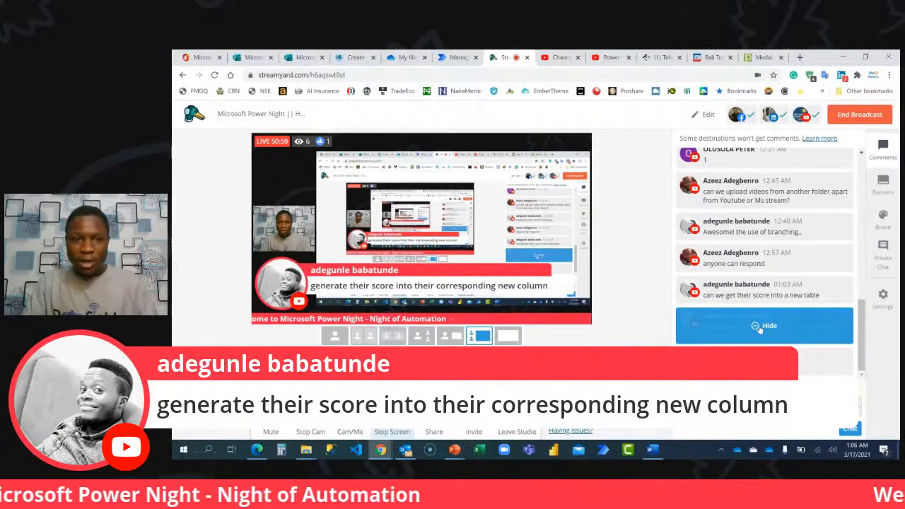
pyautogui.click(767, 326)
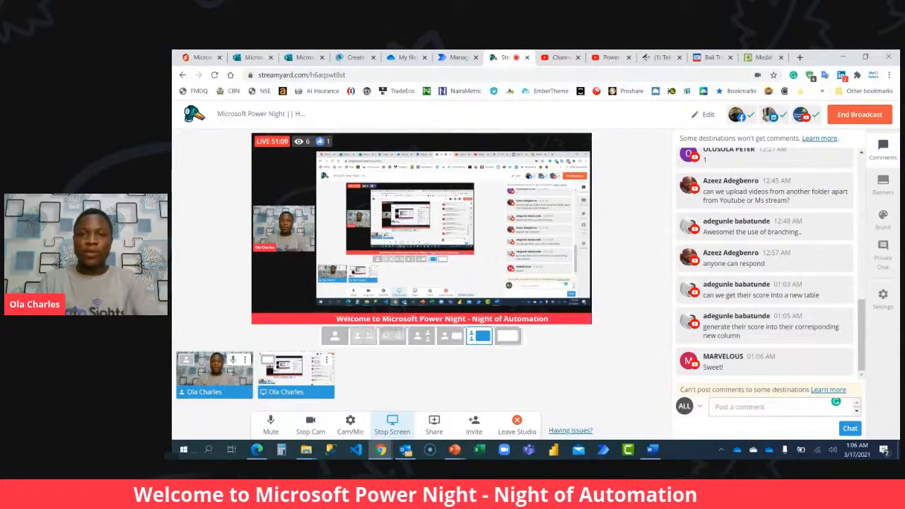
# Return to SharePoint's column creation settings, name the new column Q2A and set its type to Calculated.
pyautogui.click(337, 56)
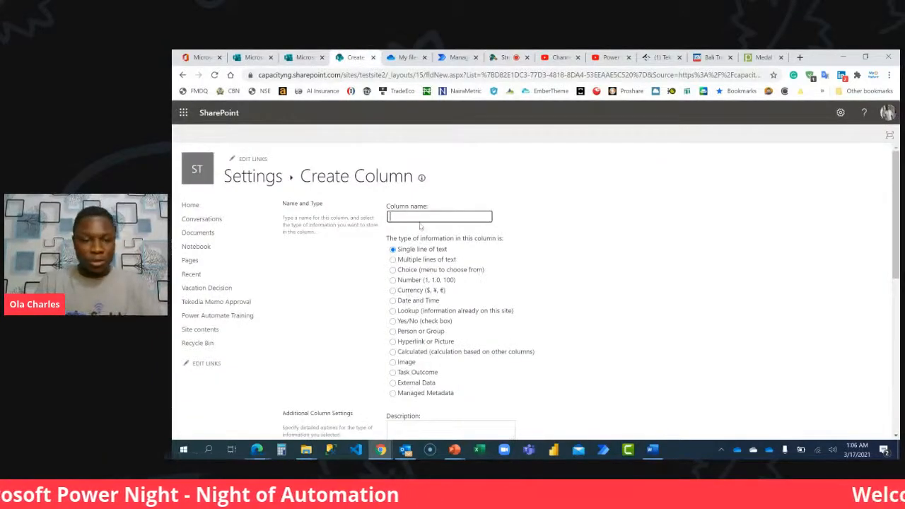
pyautogui.write('Q2A')
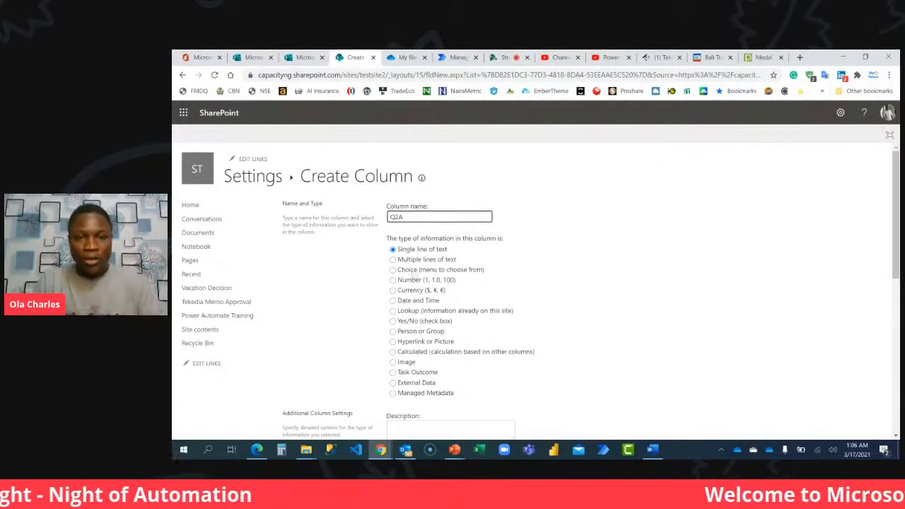
pyautogui.scroll(-3, 396, 349)
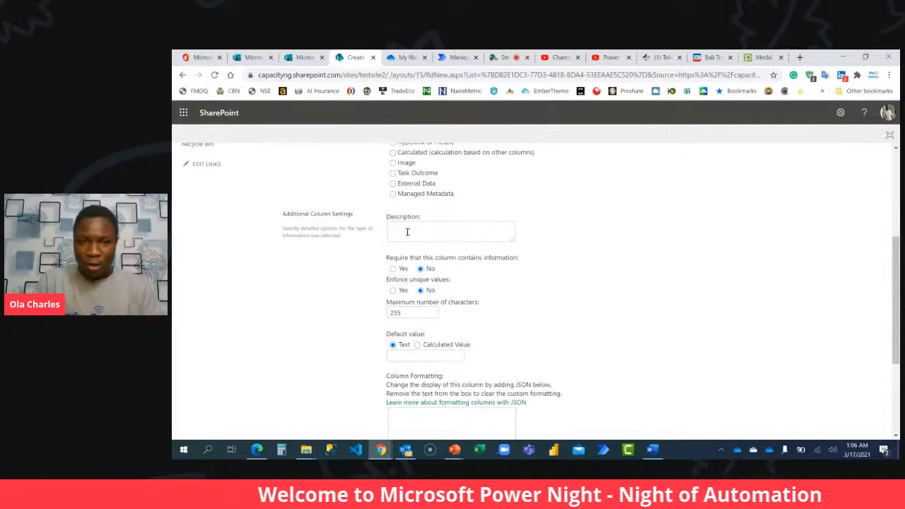
pyautogui.click(392, 152)
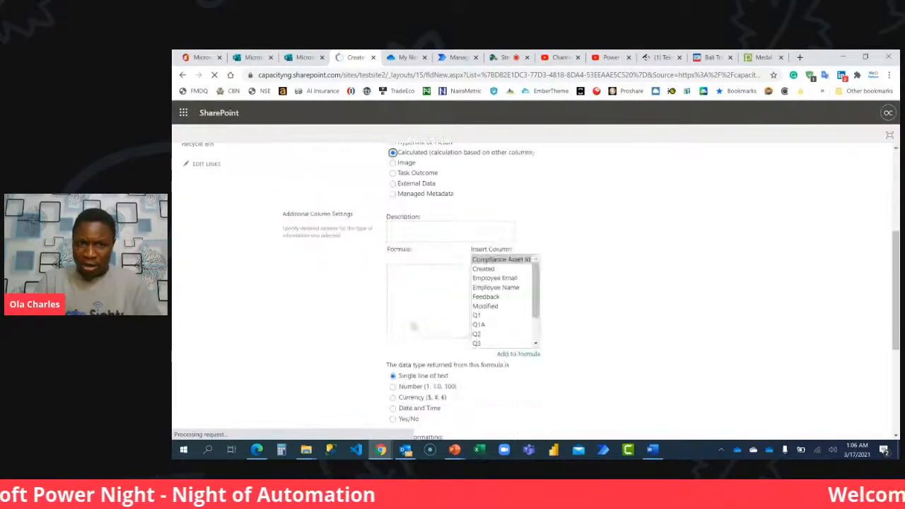
# Begin the Q2A formula with =IF([Q2]=", inserting the Q2 column reference.
pyautogui.write('=IF(')
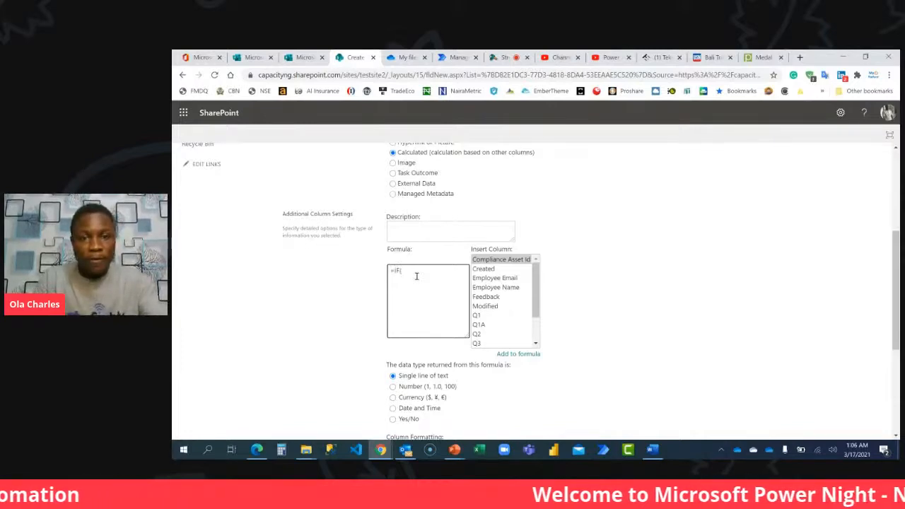
pyautogui.click(482, 334)
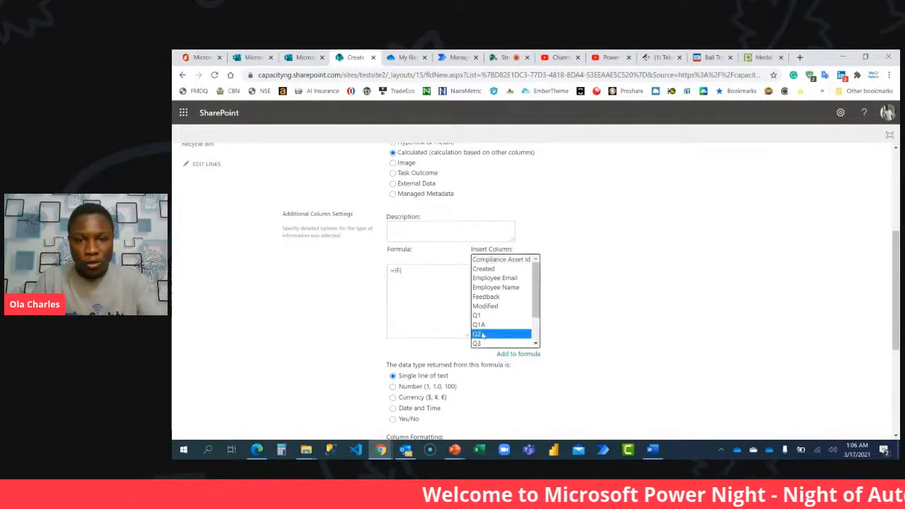
pyautogui.click(428, 270)
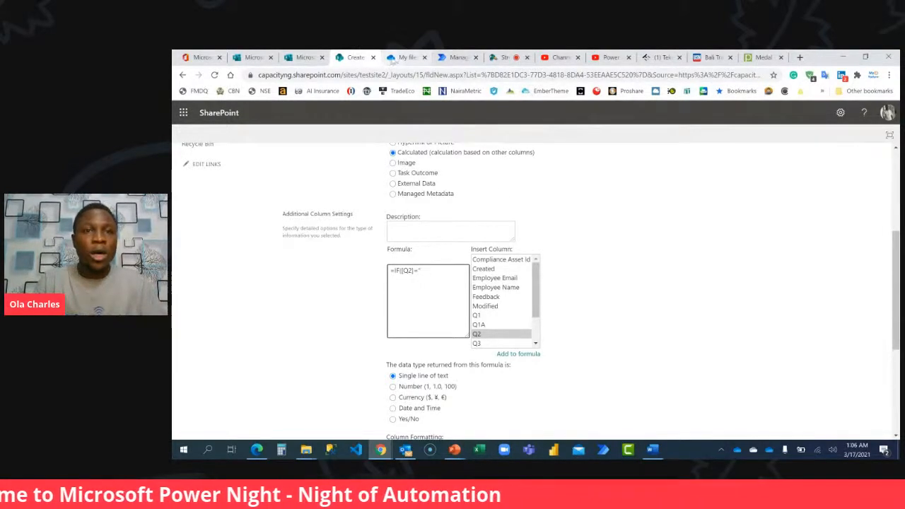
# In the Power Automate Beginner form, copy the answer option A Trigger from Q2 about what every flow must start with.
pyautogui.click(301, 57)
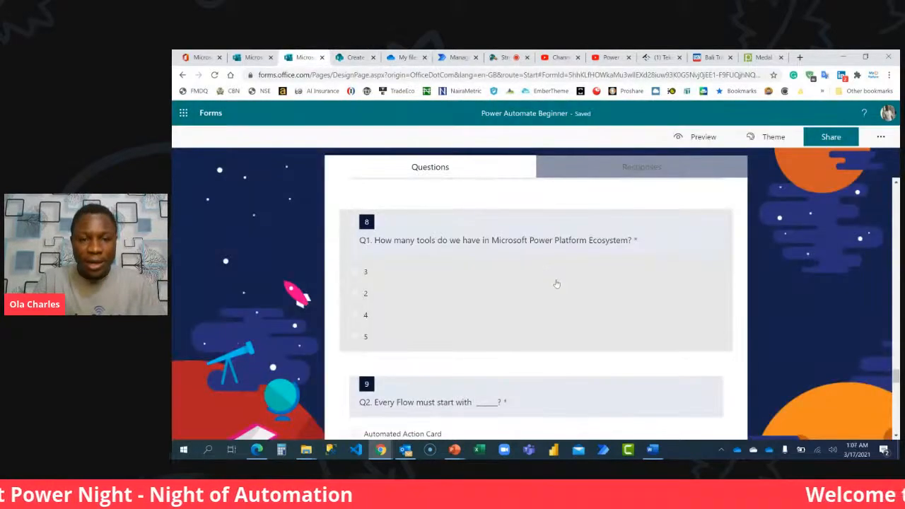
pyautogui.scroll(-2, 556, 284)
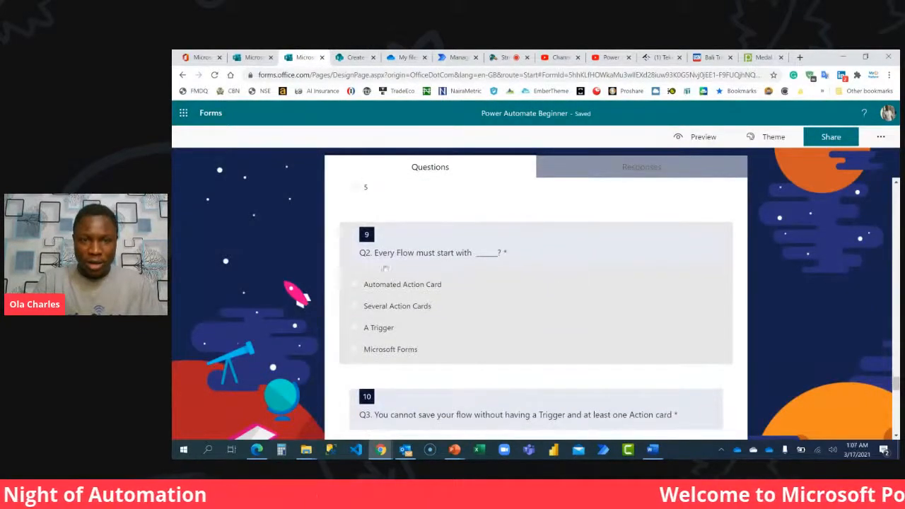
pyautogui.click(483, 318)
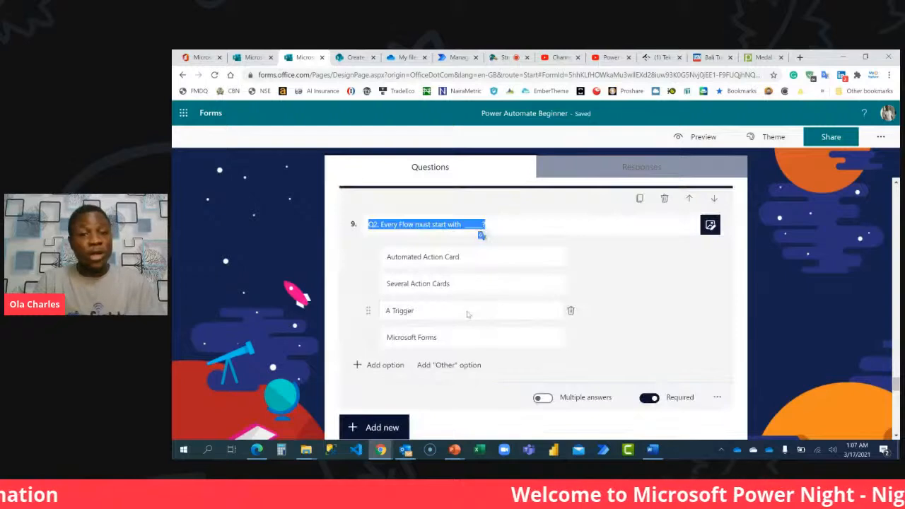
pyautogui.tripleClick(416, 314)
pyautogui.hotkey('ctrl', 'c')
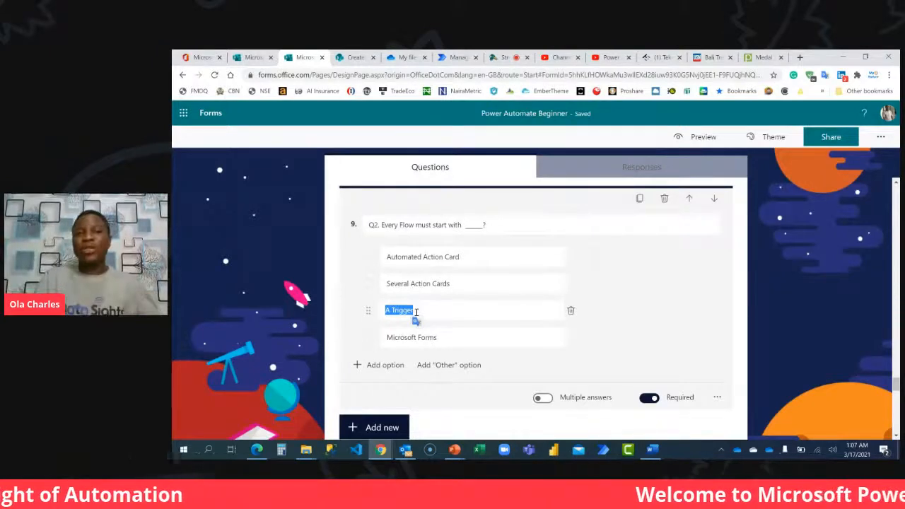
# Back in SharePoint, complete the Q2A formula as =IF([Q2]="A Trigger",1,0) using the copied answer text.
pyautogui.hotkey('ctrl', 'Tab')
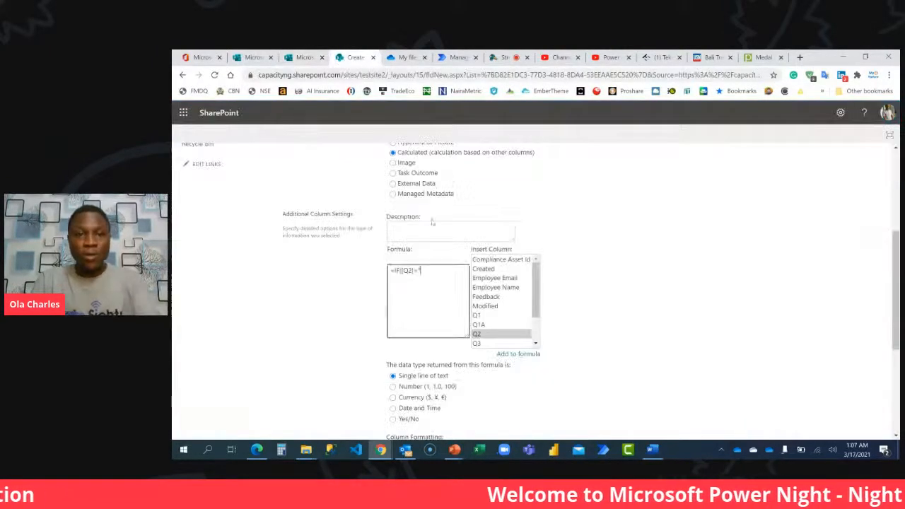
pyautogui.hotkey('ctrl', 'v')
pyautogui.write('"')
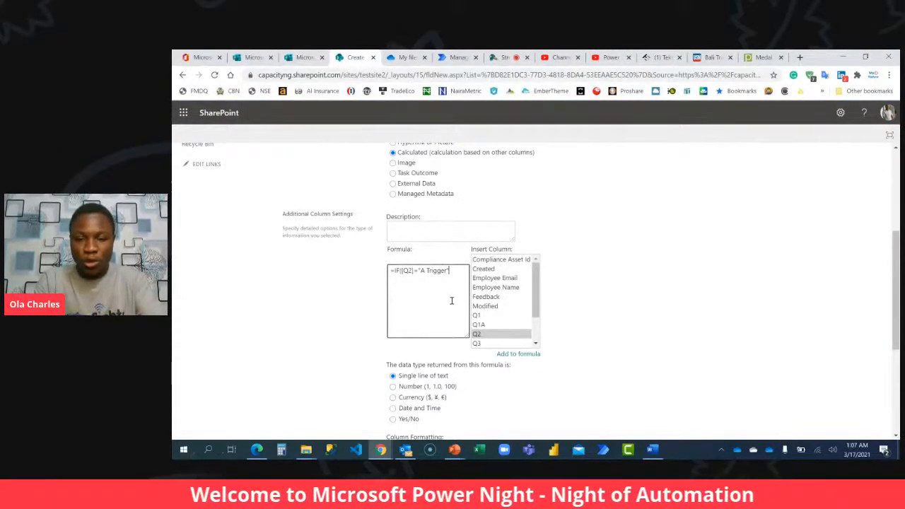
pyautogui.write(',1,0')
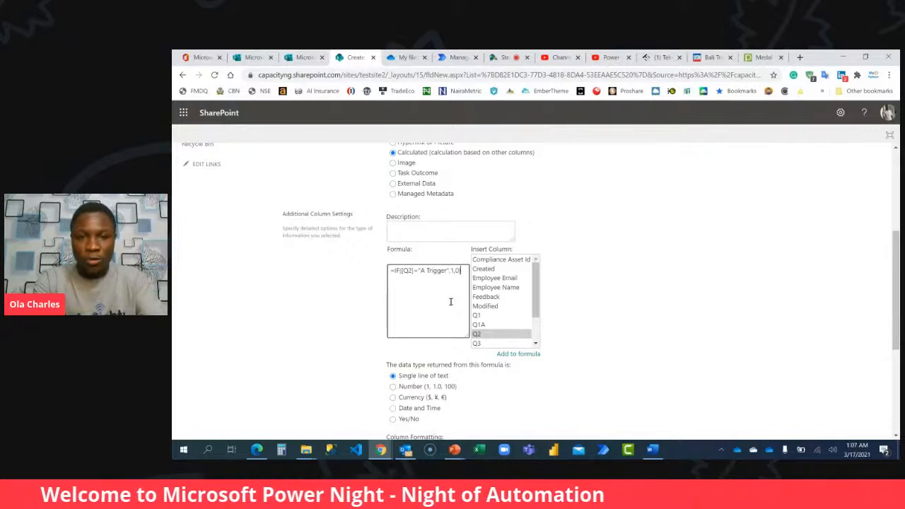
pyautogui.write(')')
# Set the formula's returned data type to Number with 0 decimal places and create the Q2A column.
pyautogui.click(393, 387)
pyautogui.scroll(-2, 406, 353)
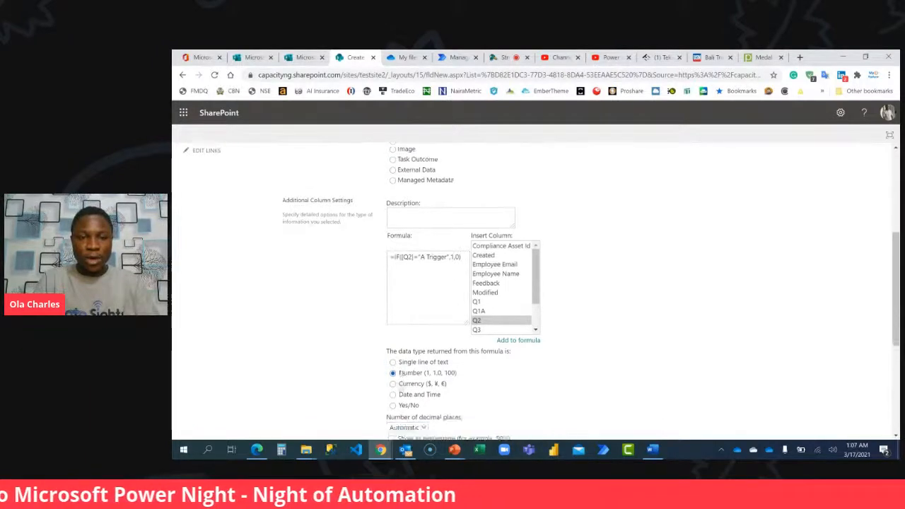
pyautogui.click(407, 291)
pyautogui.click(412, 319)
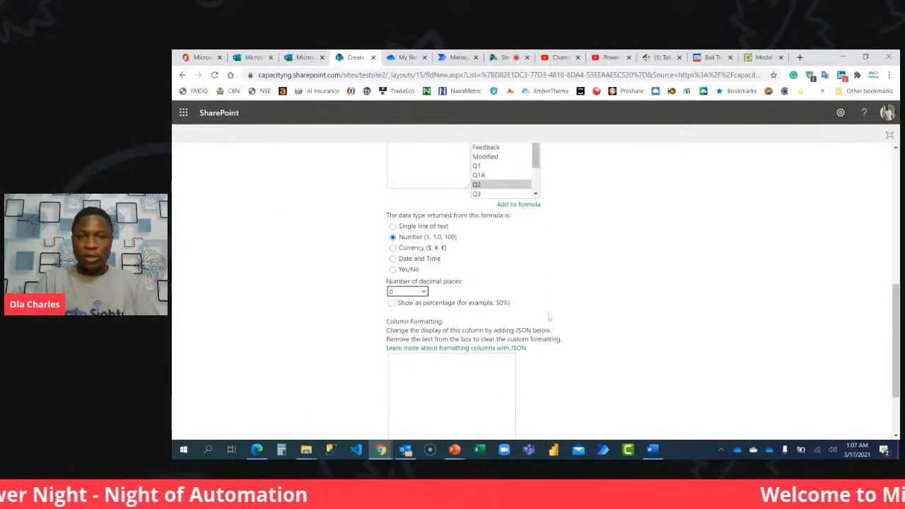
pyautogui.scroll(-1, 647, 301)
pyautogui.click(820, 385)
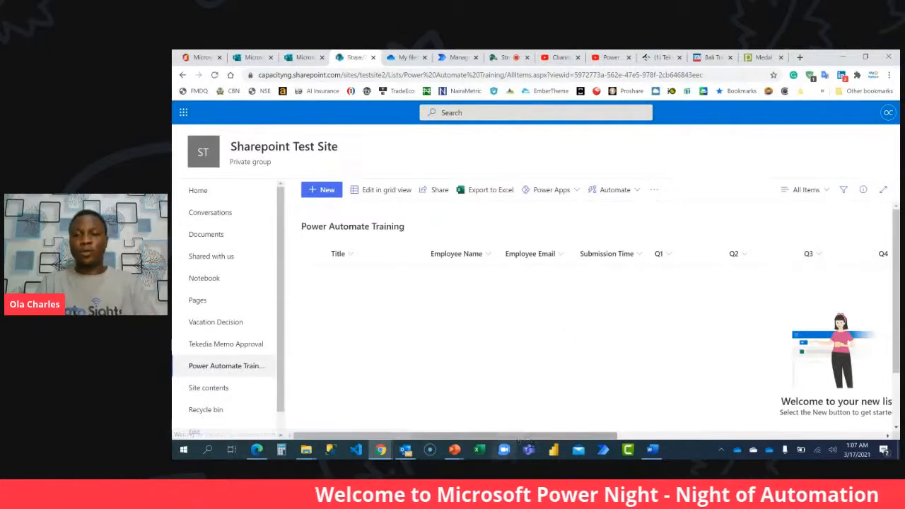
# Start another column in the Power Automate Training list, named Q3A with the Calculated type.
pyautogui.moveTo(532, 436); pyautogui.dragTo(880, 432)
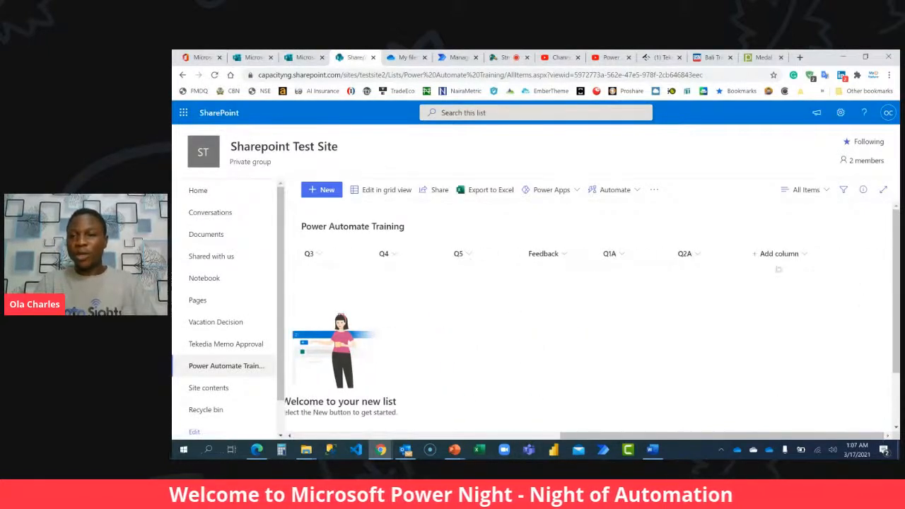
pyautogui.click(778, 253)
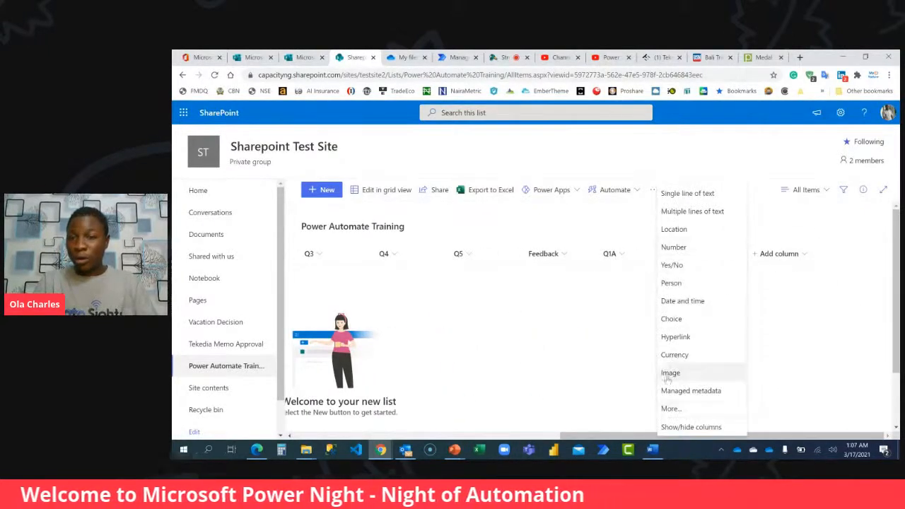
pyautogui.click(672, 409)
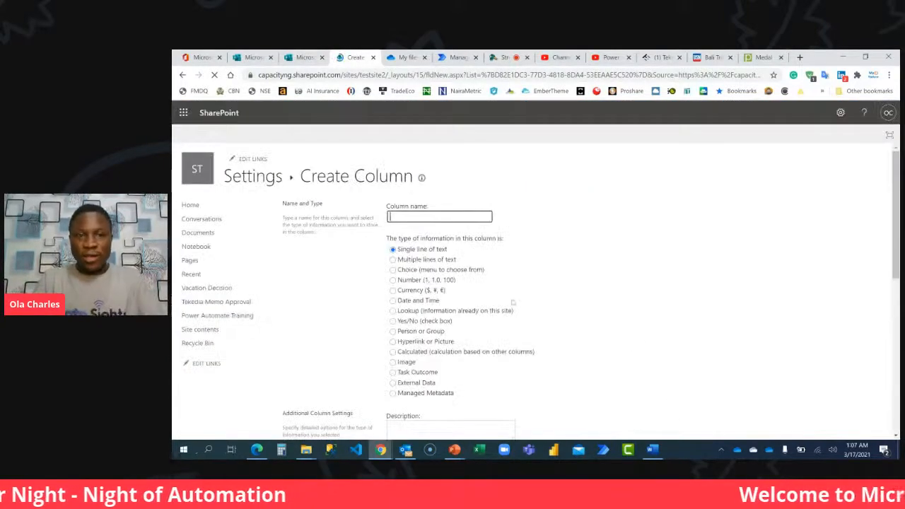
pyautogui.write('Q&A')
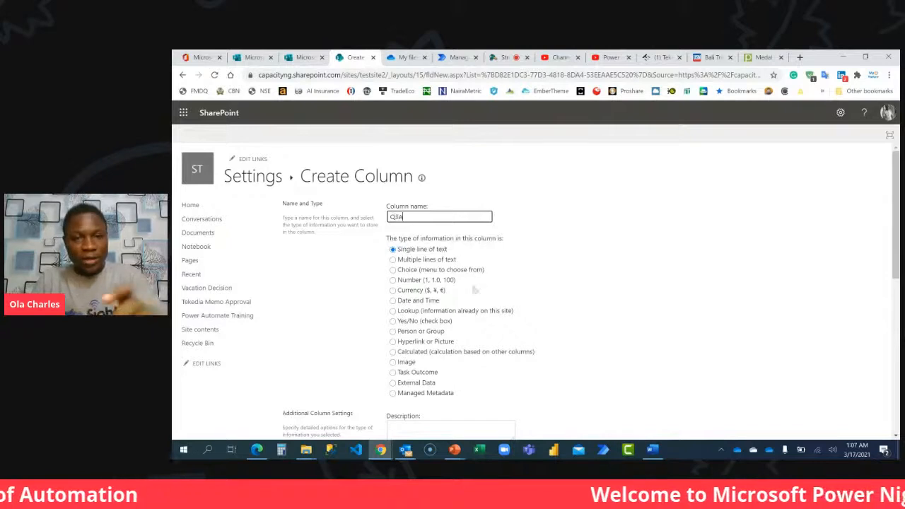
pyautogui.click(410, 352)
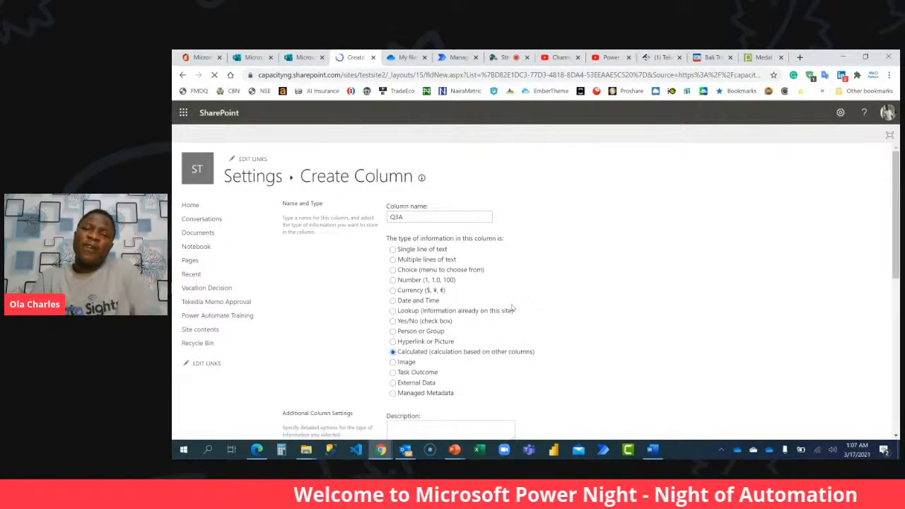
# Begin the Q3A calculated formula with =IF( and insert the Q3 column reference as the value to compare.
pyautogui.scroll(-3, 453, 281)
pyautogui.click(446, 279)
pyautogui.write('=IF(')
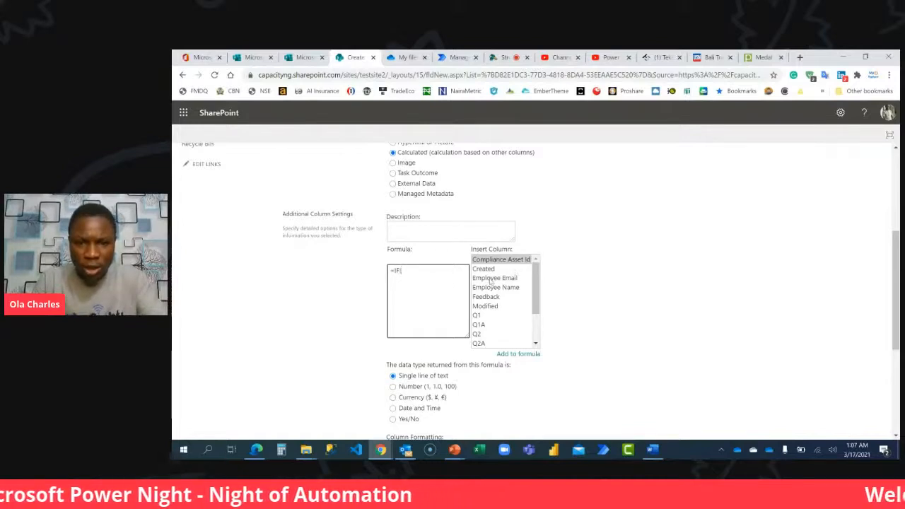
pyautogui.scroll(-2, 497, 331)
pyautogui.doubleClick(477, 306)
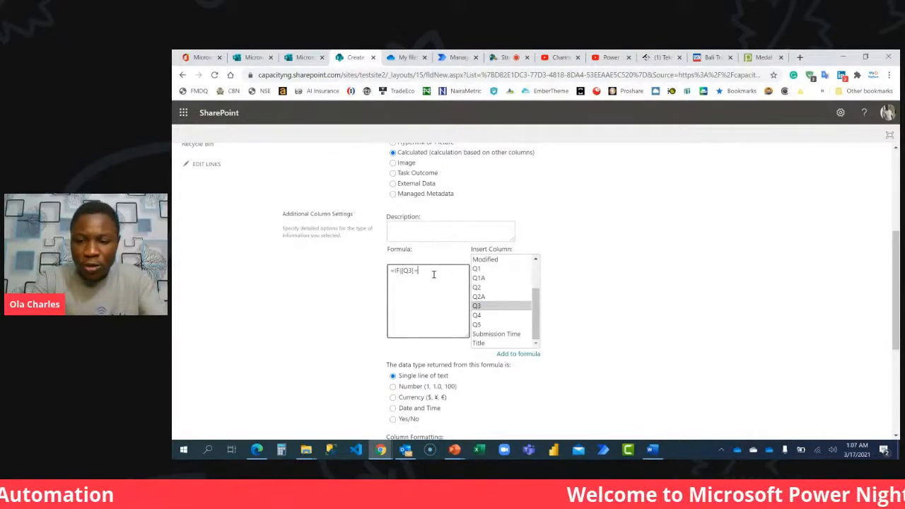
# Copy the answer option True from Q3 in the Power Automate Beginner form and complete SharePoint's Q3A formula as =IF([Q3]="True",1,0).
pyautogui.click(304, 57)
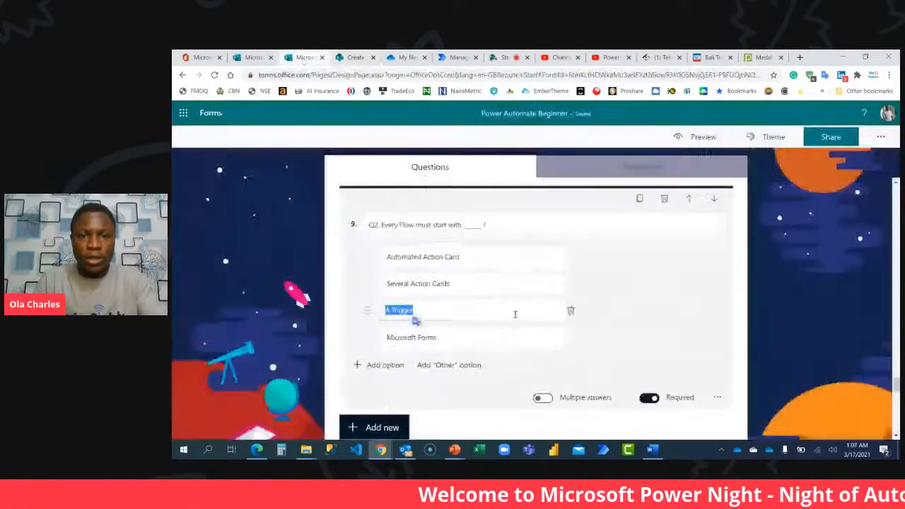
pyautogui.scroll(-4, 515, 314)
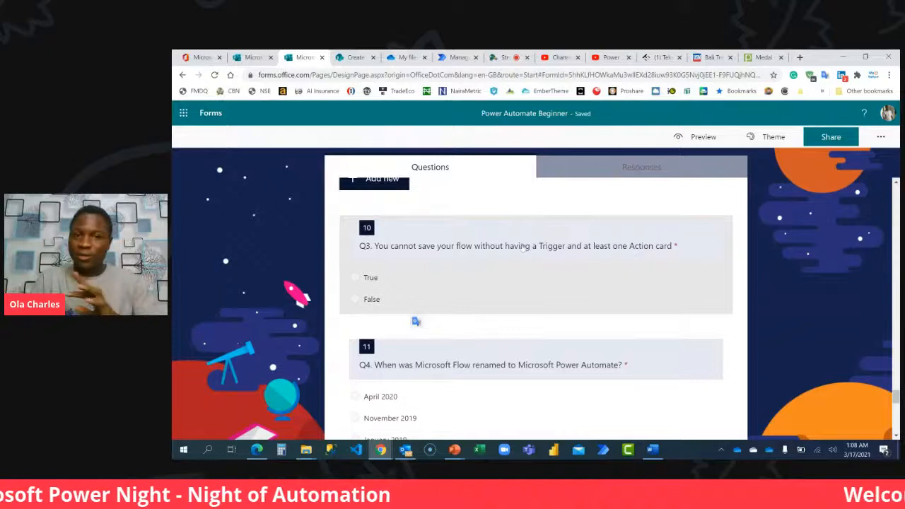
pyautogui.click(398, 288)
pyautogui.click(410, 303)
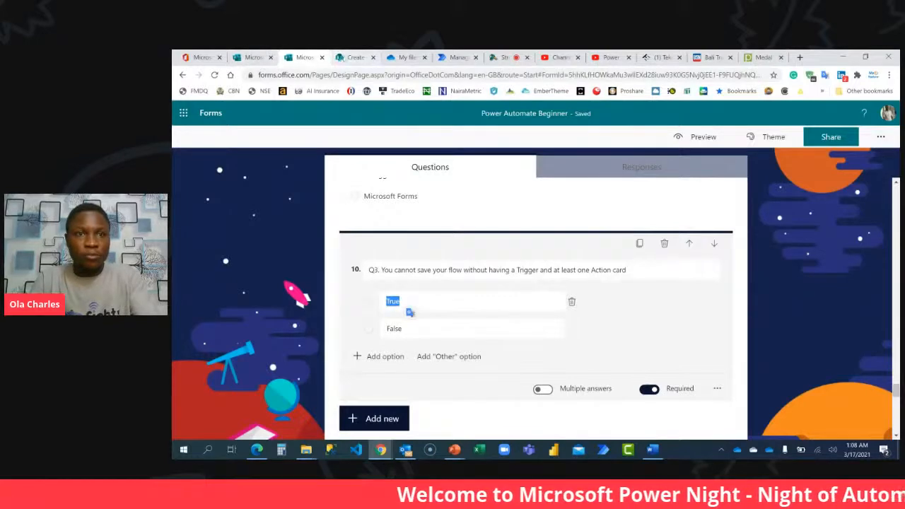
pyautogui.click(353, 56)
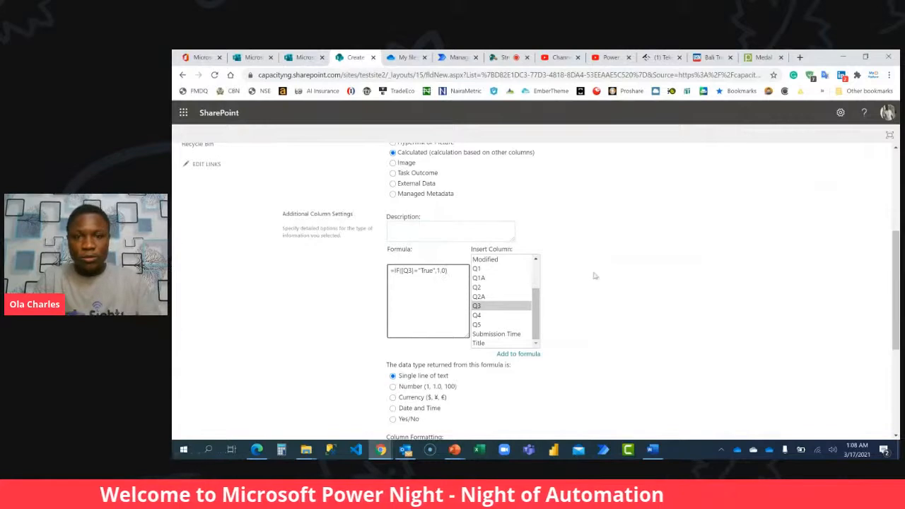
# Set the Q3A formula's returned data type to Number with 0 decimal places and create the column.
pyautogui.scroll(-2, 594, 276)
pyautogui.click(400, 238)
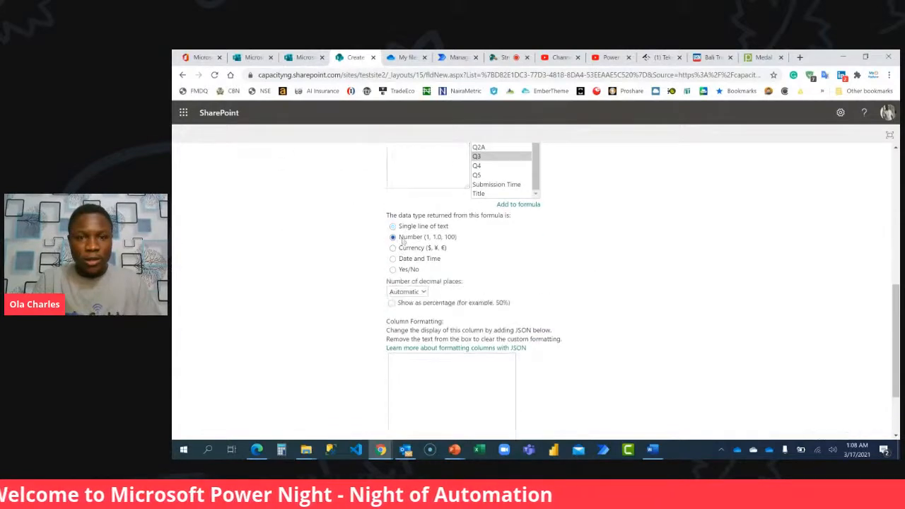
pyautogui.click(407, 291)
pyautogui.click(410, 321)
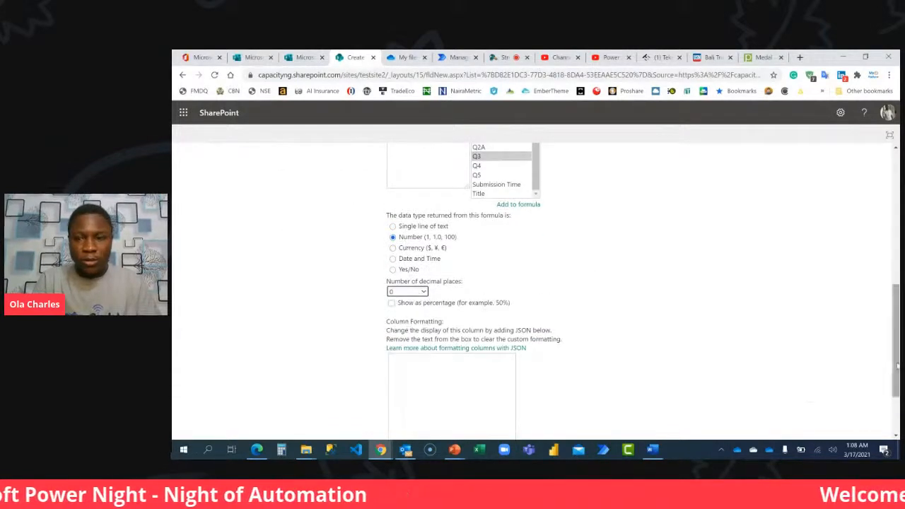
pyautogui.scroll(-2, 839, 399)
pyautogui.click(820, 384)
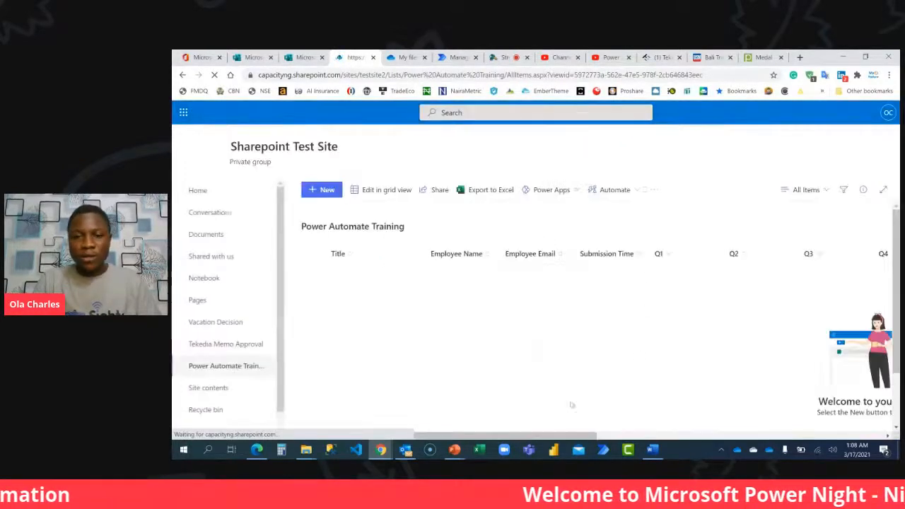
# Start another column in the Power Automate Training list, named Q4A with the Calculated type.
pyautogui.moveTo(569, 435); pyautogui.dragTo(799, 433)
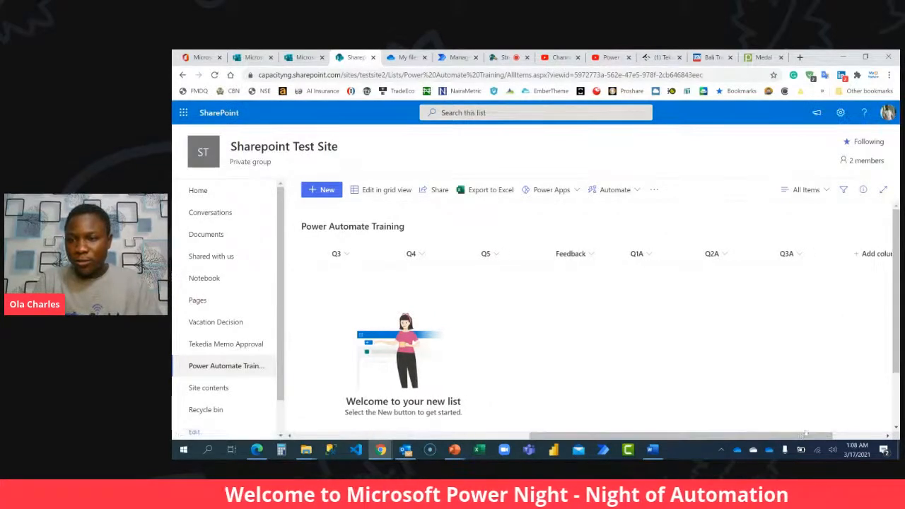
pyautogui.moveTo(808, 435); pyautogui.dragTo(888, 439)
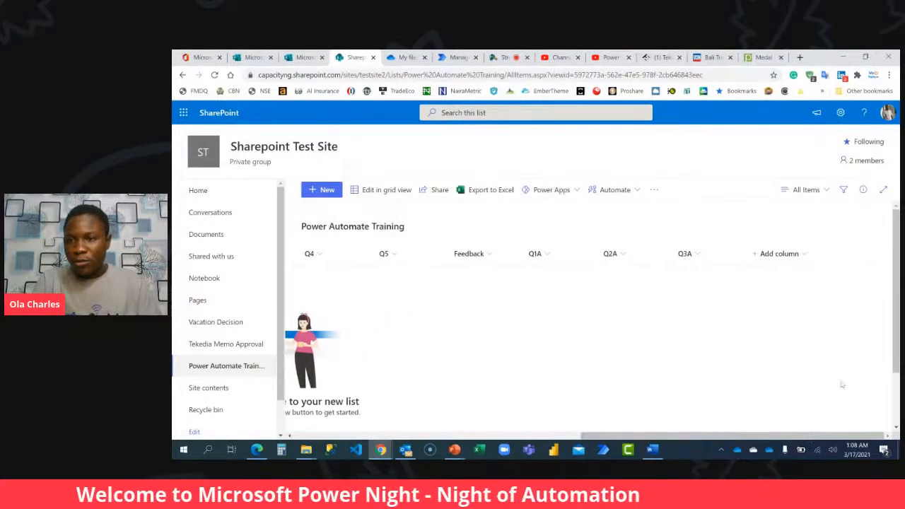
pyautogui.click(792, 255)
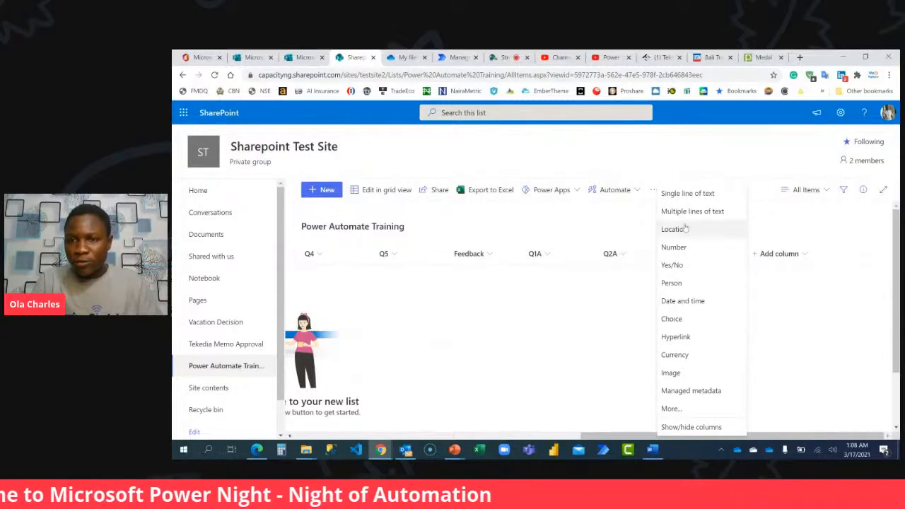
pyautogui.click(669, 408)
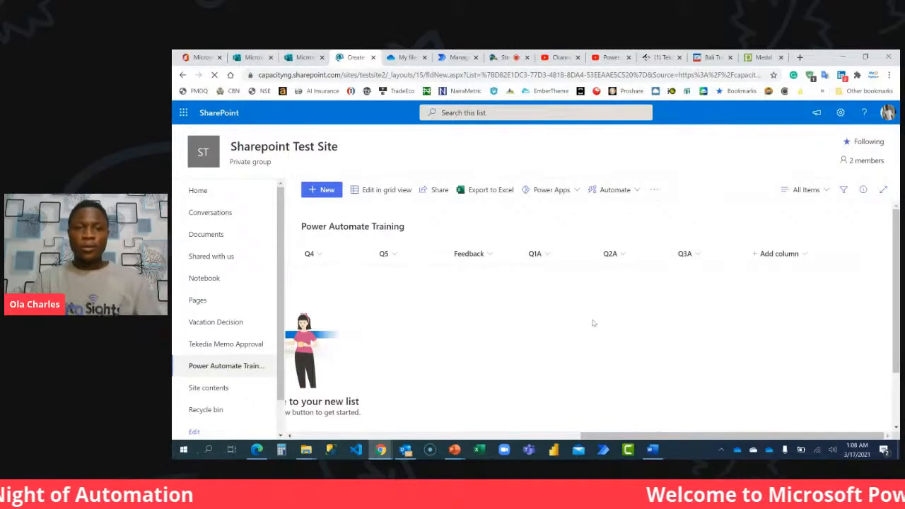
pyautogui.write('Q&A')
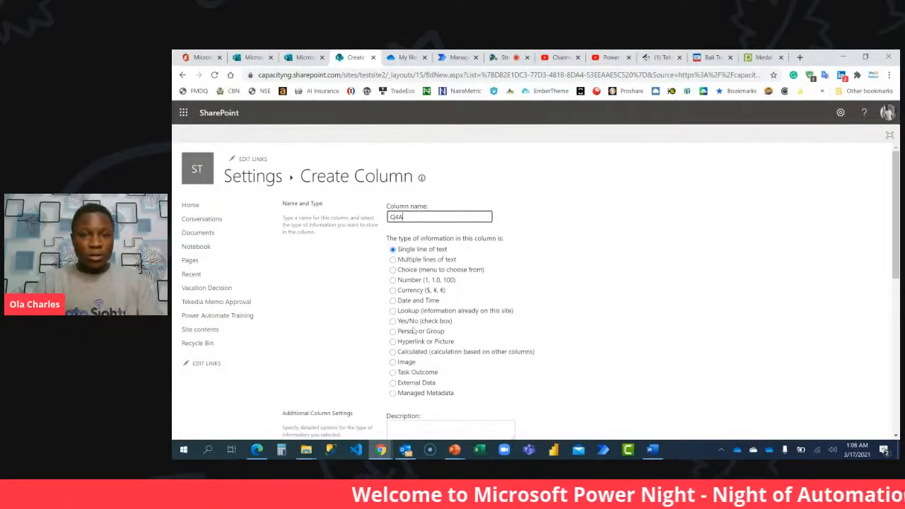
pyautogui.click(414, 351)
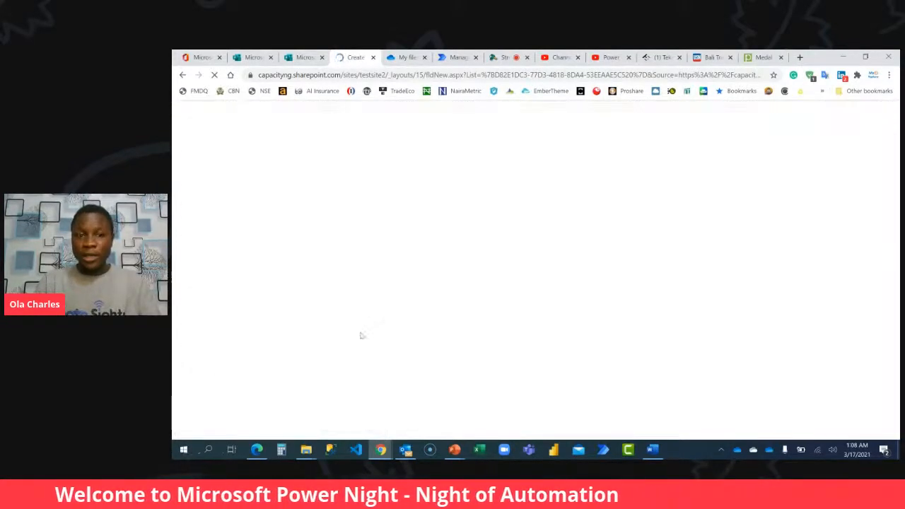
# Begin the Q4A formula as =IF([Q4]=" by inserting the Q4 column reference.
pyautogui.scroll(-3, 359, 333)
pyautogui.click(414, 287)
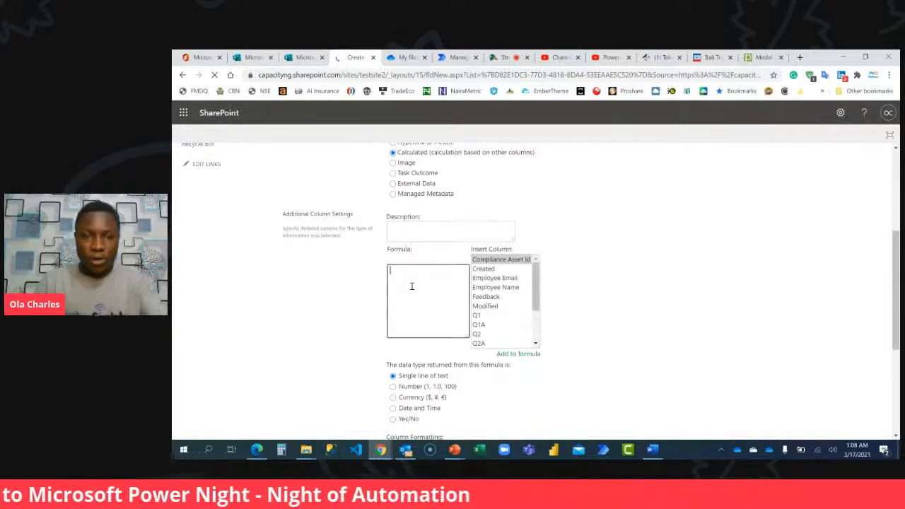
pyautogui.write('=IF(')
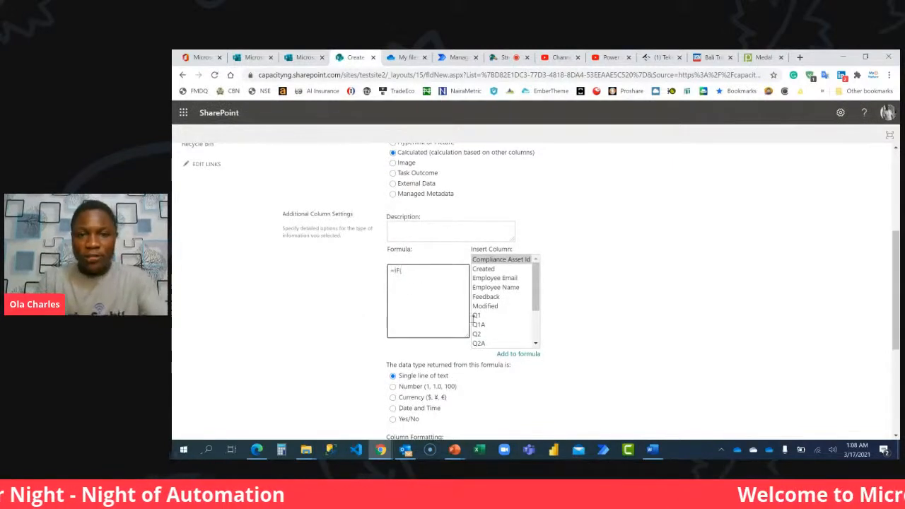
pyautogui.scroll(-2, 474, 318)
pyautogui.doubleClick(478, 315)
pyautogui.click(433, 271)
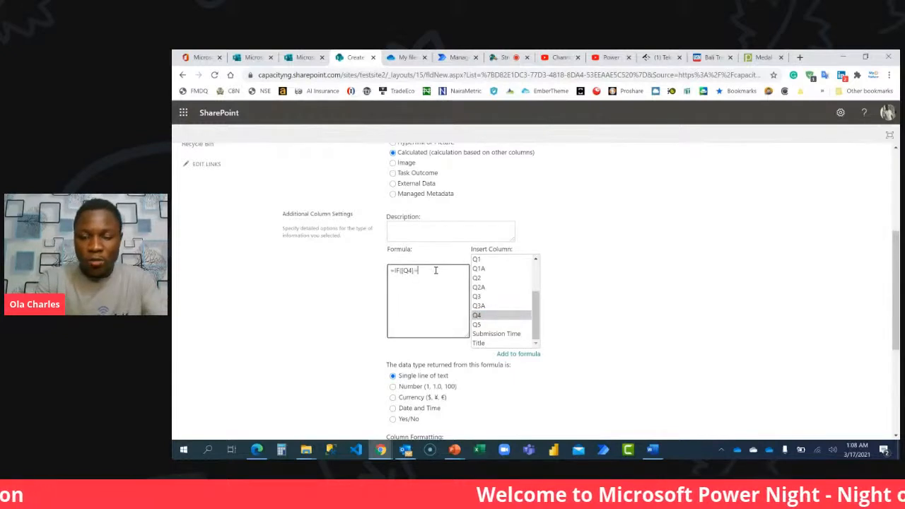
pyautogui.write('="')
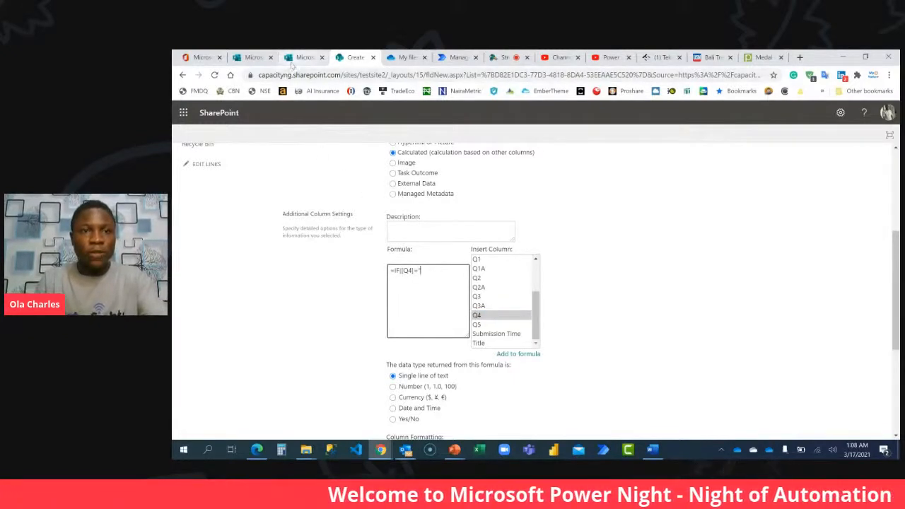
# In the Power Automate Beginner form, copy the answer option November 2019 from Q4 about when Microsoft Flow was renamed.
pyautogui.click(303, 58)
pyautogui.scroll(-3, 405, 388)
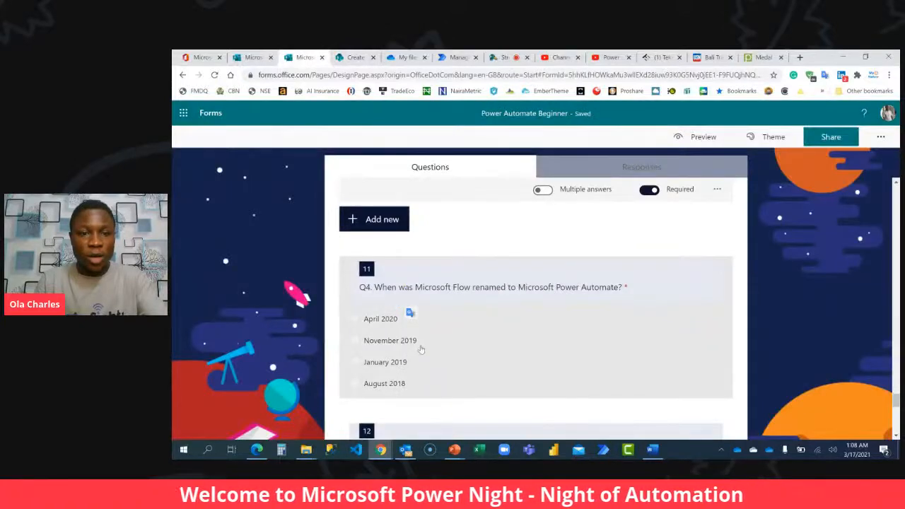
pyautogui.click(420, 349)
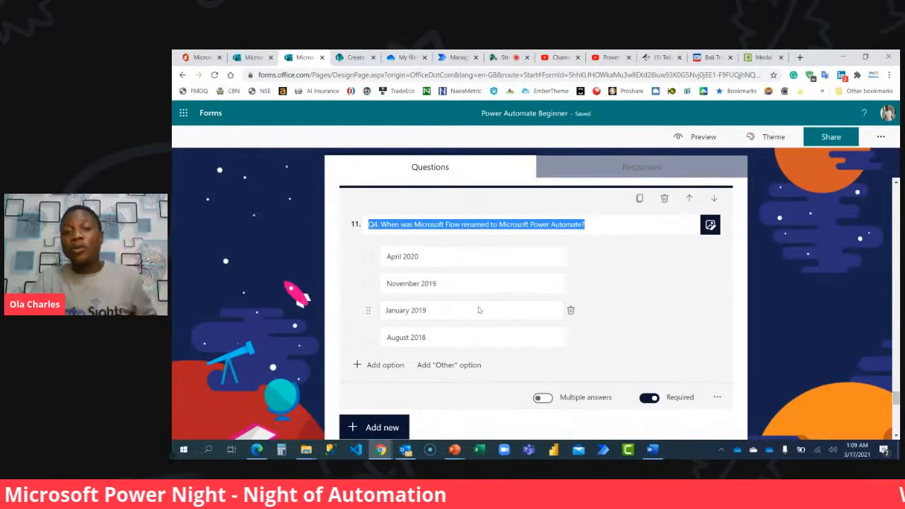
pyautogui.click(471, 284)
pyautogui.hotkey('ctrl', 'c')
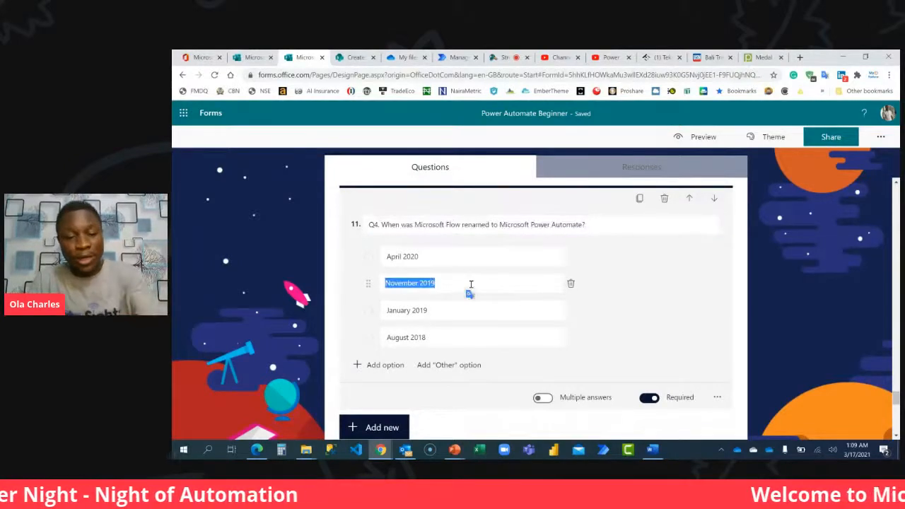
# Back in SharePoint, complete the Q4A formula as =IF([Q4]="November 2019",1,0) using the copied answer text.
pyautogui.hotkey('ctrl', 'Tab')
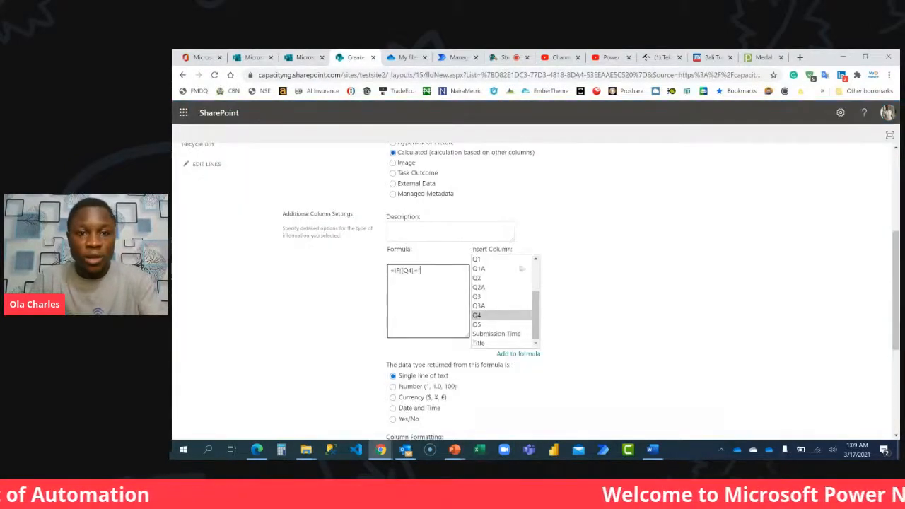
pyautogui.hotkey('ctrl', 'v')
pyautogui.write('"')
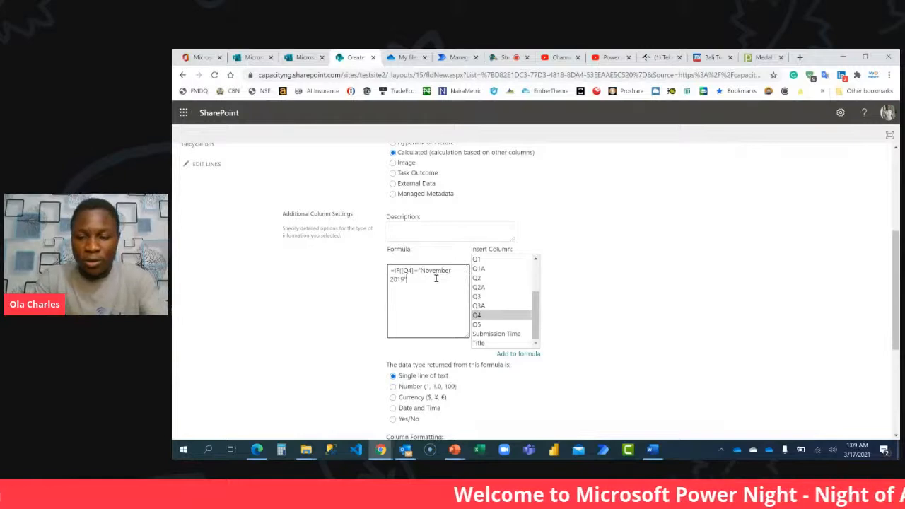
pyautogui.write(',1,0')
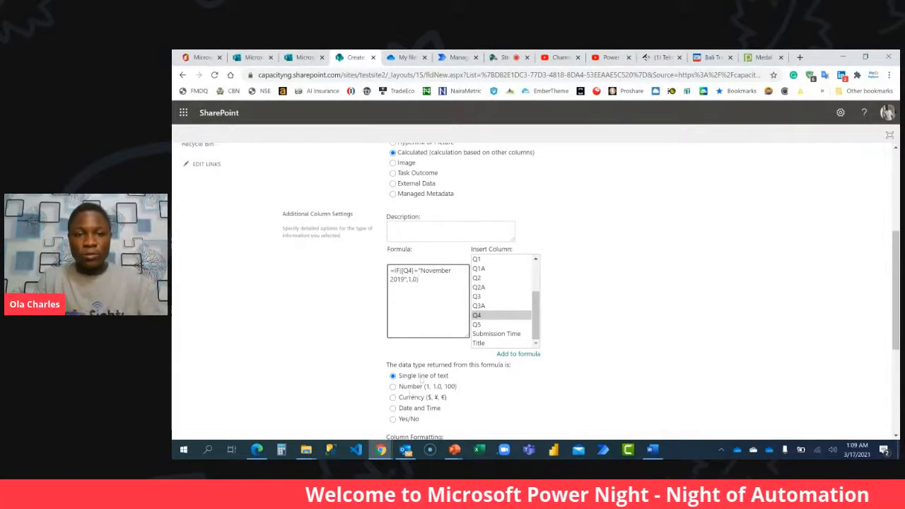
# Set the Q4A formula's returned data type to Number with 0 decimal places and create the column.
pyautogui.click(393, 387)
pyautogui.scroll(-2, 406, 318)
pyautogui.click(413, 291)
pyautogui.click(404, 318)
pyautogui.scroll(-2, 652, 345)
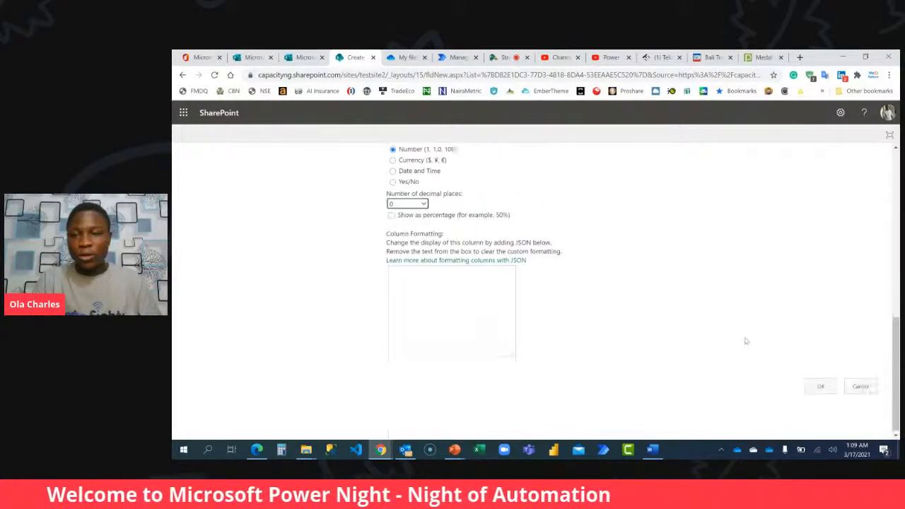
pyautogui.click(817, 386)
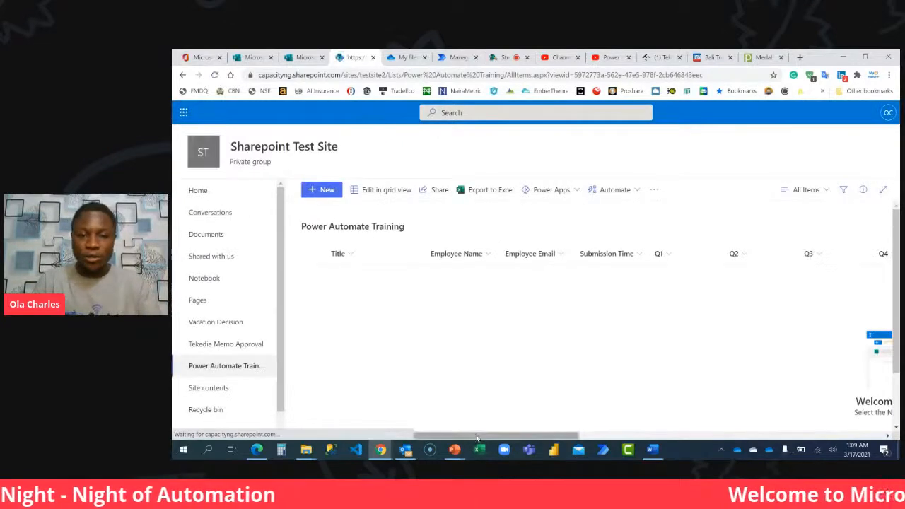
# Start another column in the Power Automate Training list, named Q5A with the Calculated type.
pyautogui.moveTo(477, 438); pyautogui.dragTo(662, 438)
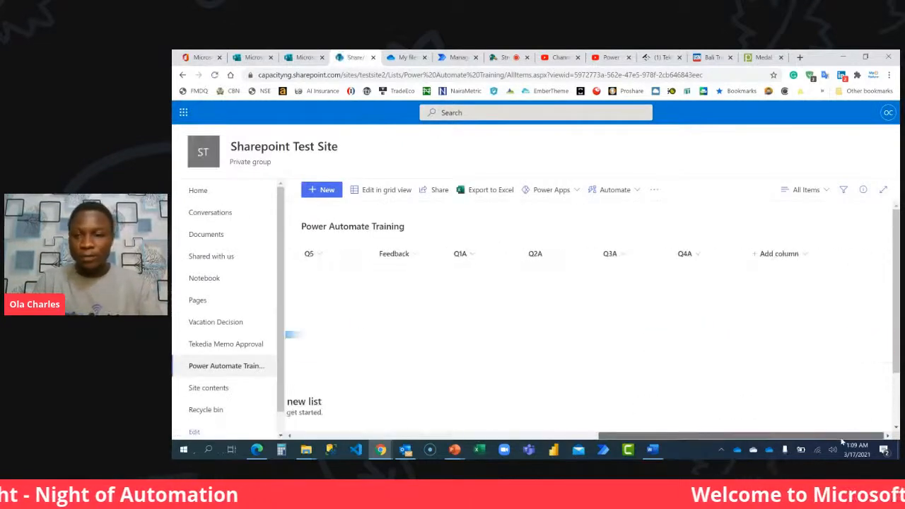
pyautogui.click(784, 254)
pyautogui.click(682, 410)
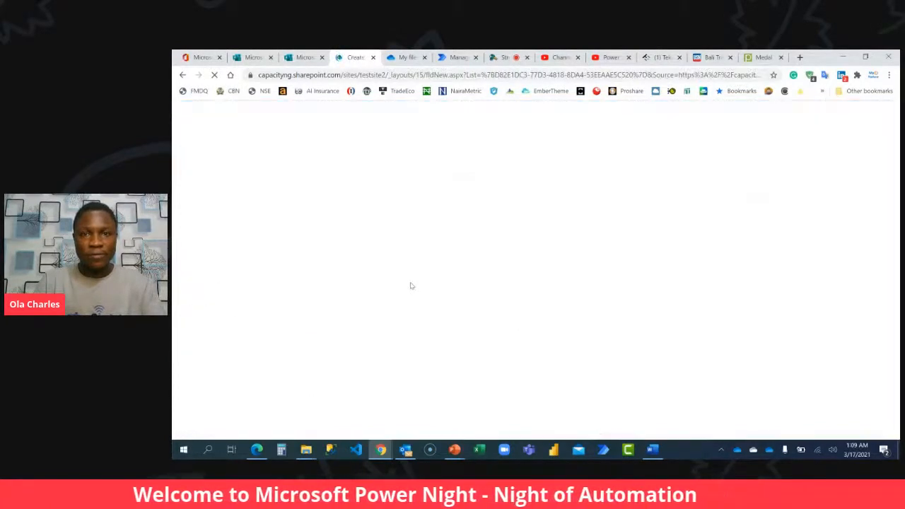
pyautogui.write('Q')
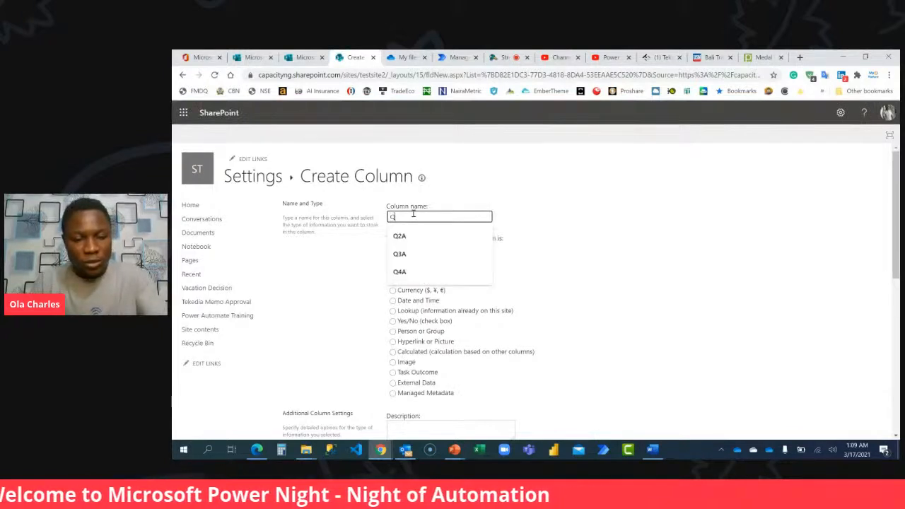
pyautogui.write('SA')
pyautogui.click(419, 351)
# Begin the Q5A formula as =IF([Q5]=" by inserting the Q5 column reference.
pyautogui.scroll(-1, 421, 357)
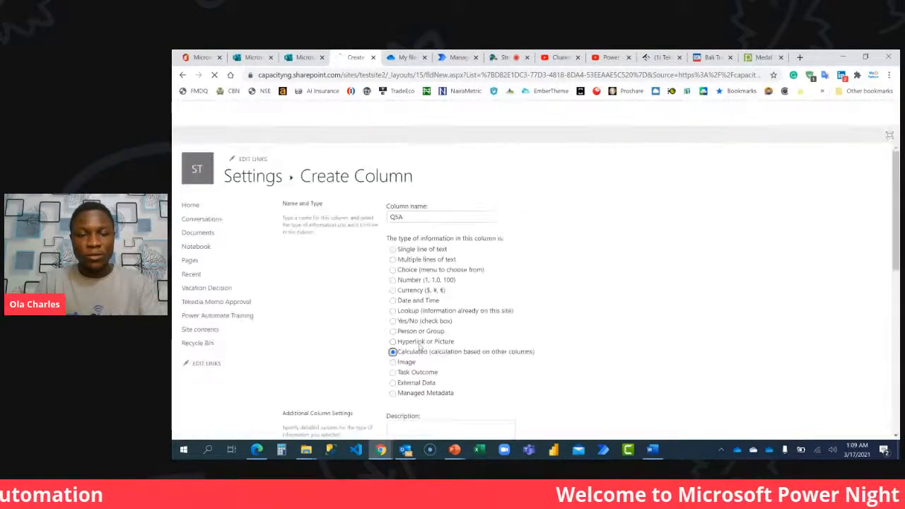
pyautogui.scroll(-4, 422, 295)
pyautogui.click(423, 295)
pyautogui.write('=IF(')
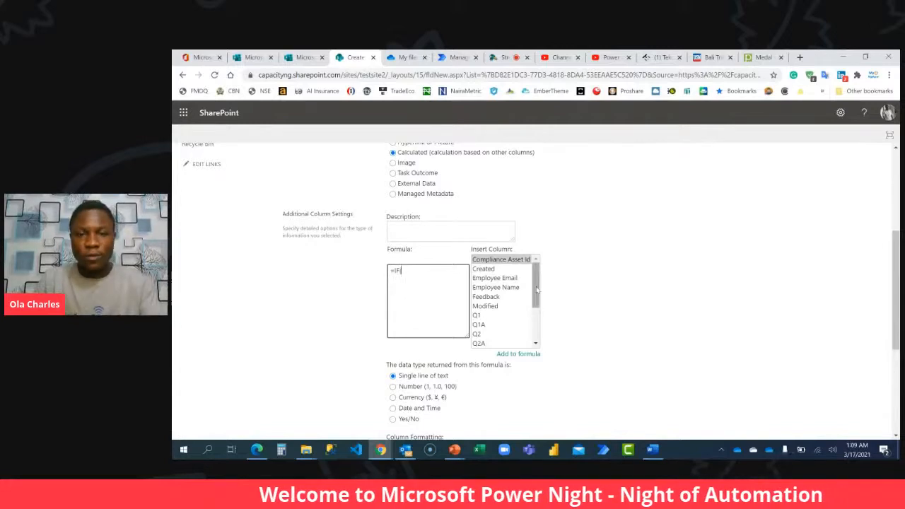
pyautogui.moveTo(535, 288); pyautogui.dragTo(536, 326)
pyautogui.doubleClick(477, 324)
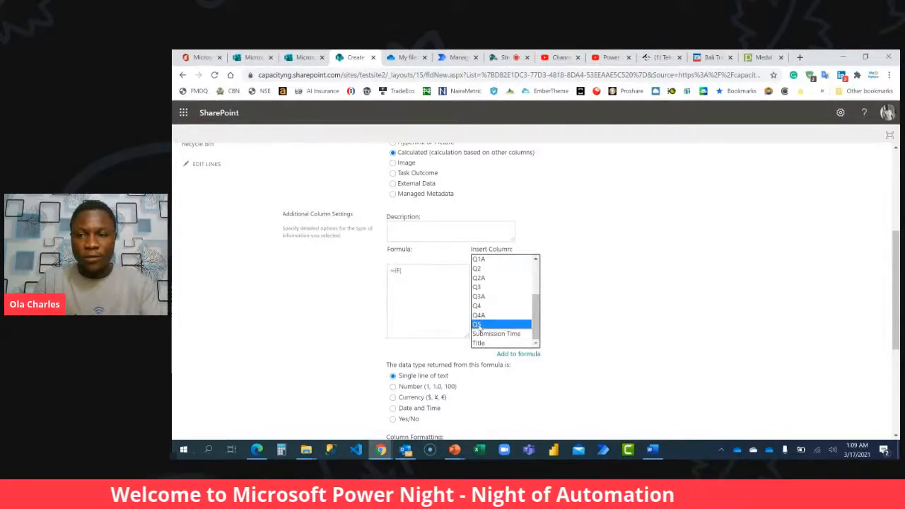
pyautogui.click(425, 272)
pyautogui.write('="')
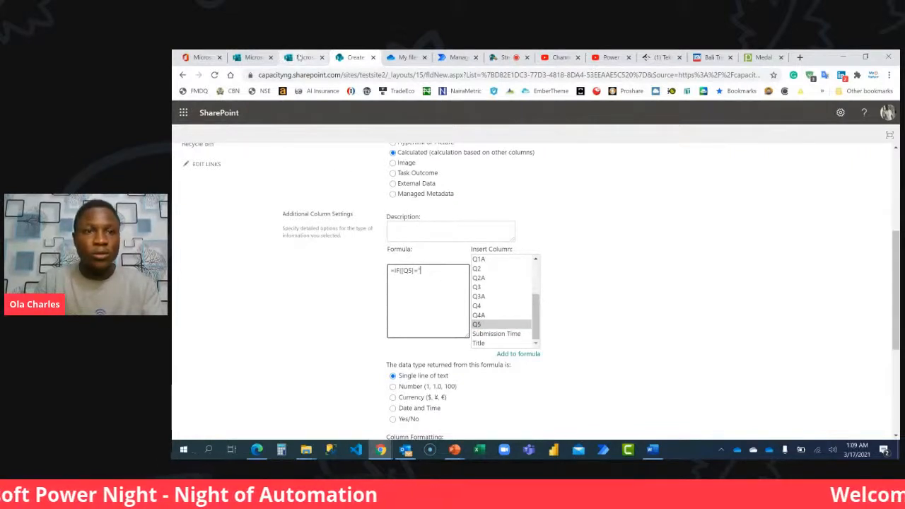
# Switch to the Power Automate Beginner form in Microsoft Forms and copy question Q5's answer option True.
pyautogui.click(300, 57)
pyautogui.scroll(-3, 468, 293)
pyautogui.click(404, 337)
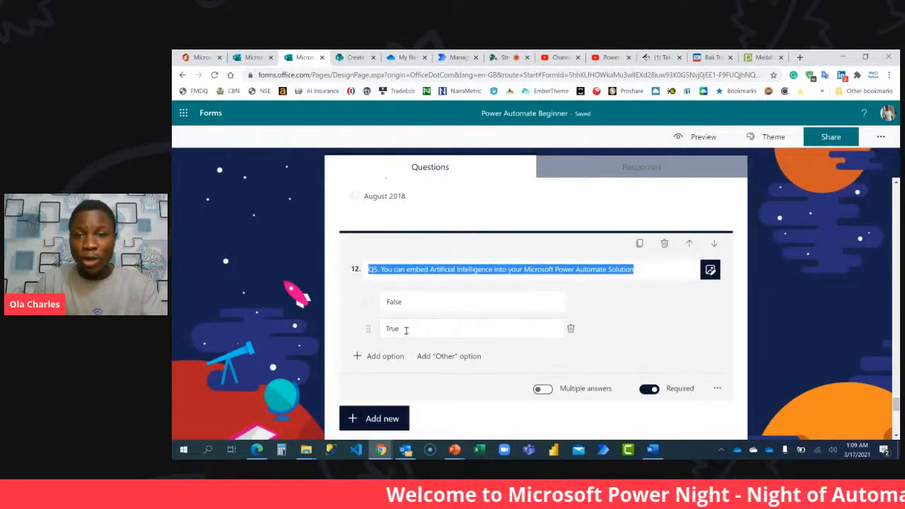
pyautogui.doubleClick(412, 302)
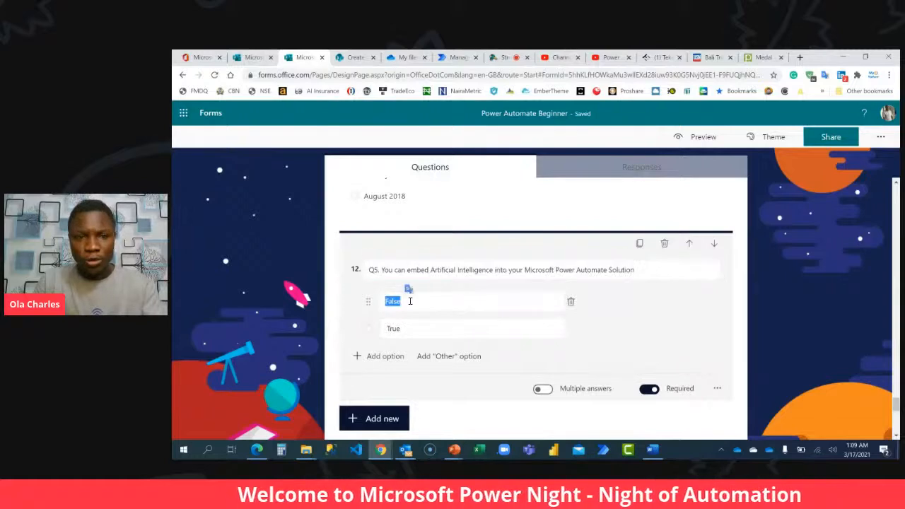
pyautogui.doubleClick(416, 328)
pyautogui.hotkey('ctrl', 'c')
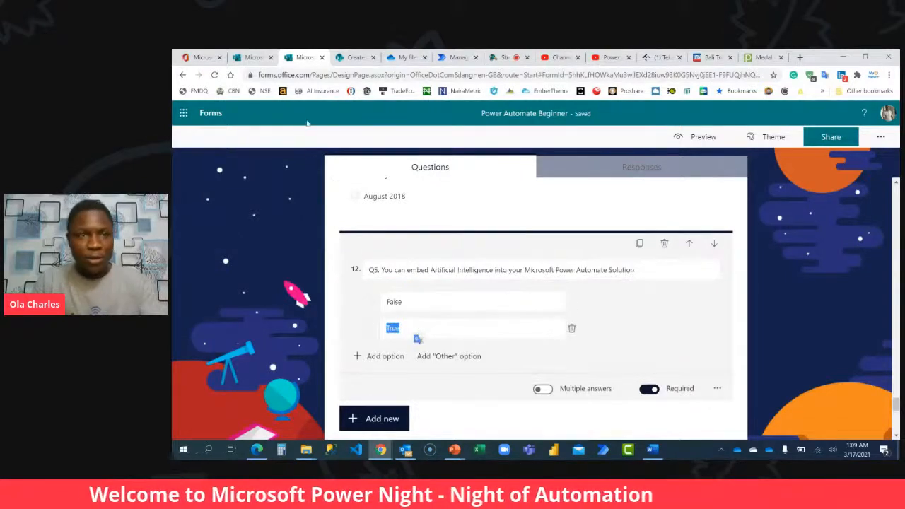
# Back in SharePoint, complete the Q5A formula as =IF([Q5]="True",1,0) using the copied answer text.
pyautogui.click(353, 57)
pyautogui.hotkey('ctrl', 'v')
pyautogui.write(',1,0)')
# Set the Q5A formula's returned data type to Number with 0 decimal places and create the column.
pyautogui.click(416, 384)
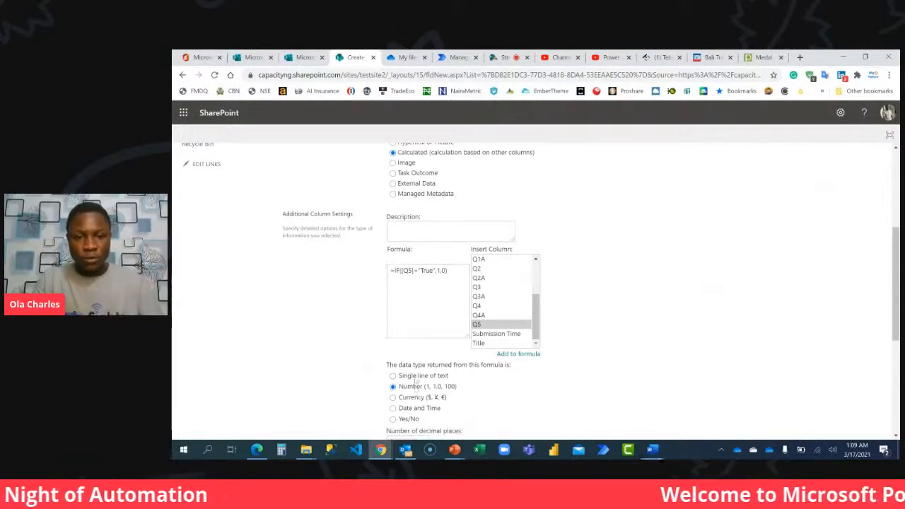
pyautogui.scroll(-3, 414, 381)
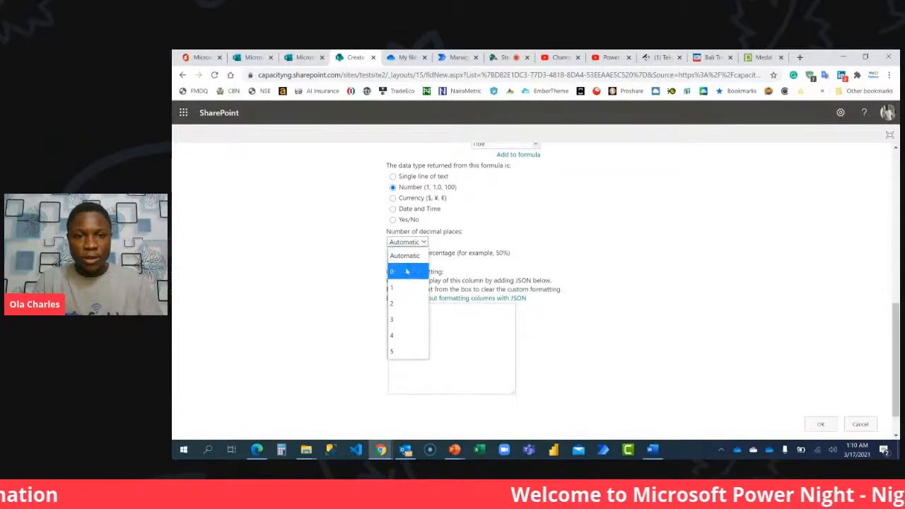
pyautogui.click(407, 272)
pyautogui.click(816, 424)
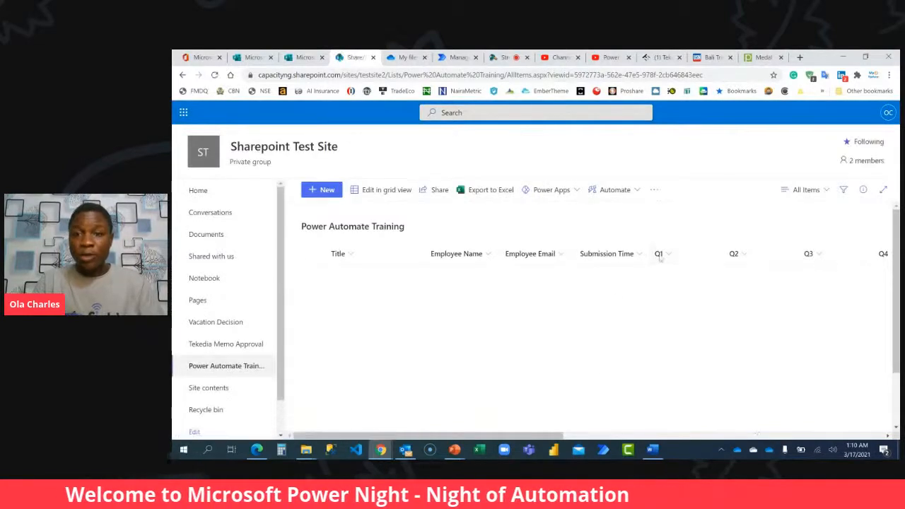
pyautogui.click(664, 254)
pyautogui.moveTo(693, 346)
pyautogui.click(753, 301)
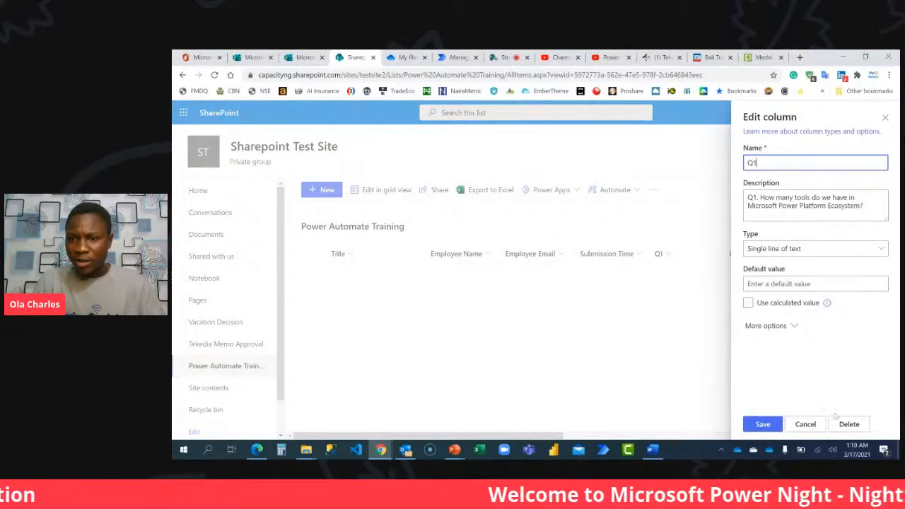
pyautogui.click(805, 424)
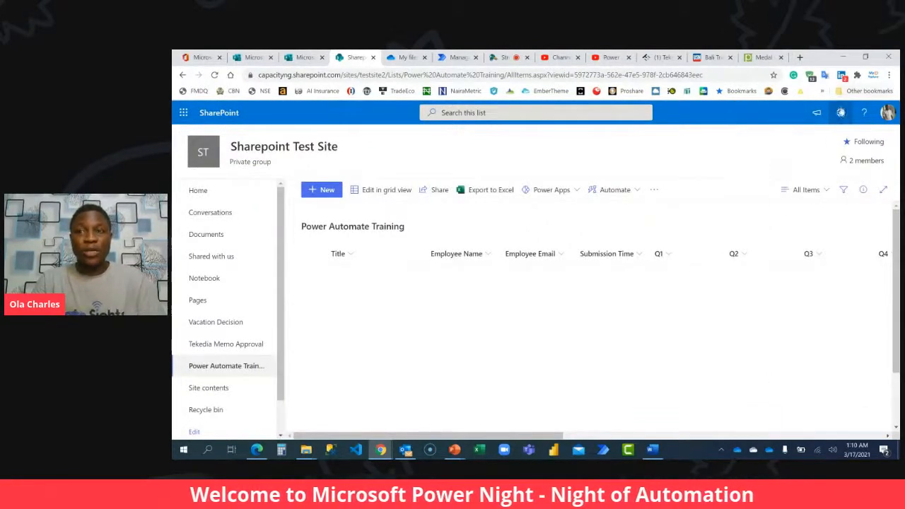
# Open the Q1A calculated column for editing from the Power Automate Training list's settings.
pyautogui.click(840, 112)
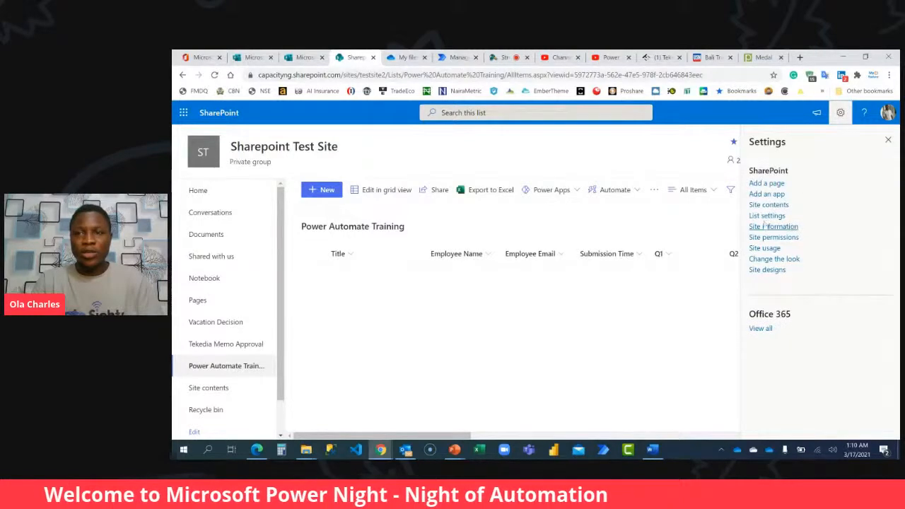
pyautogui.click(769, 216)
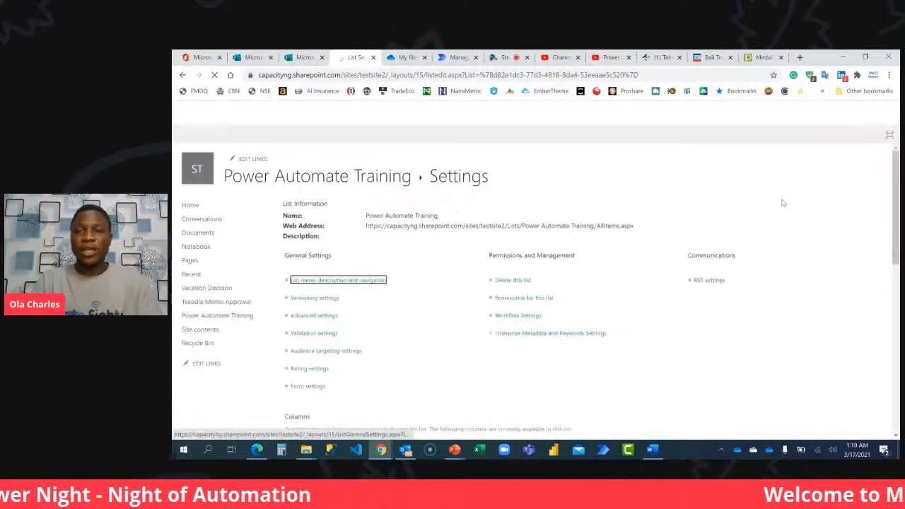
pyautogui.scroll(-5, 402, 299)
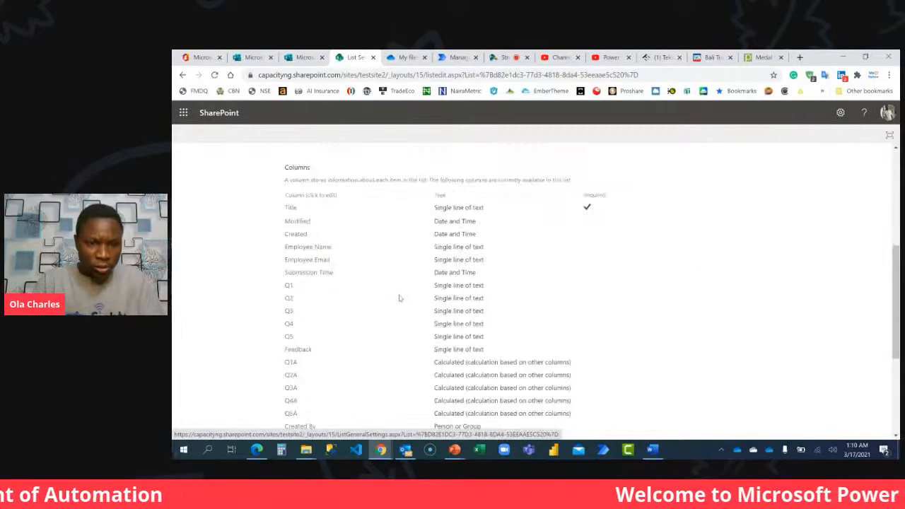
pyautogui.scroll(-3, 348, 264)
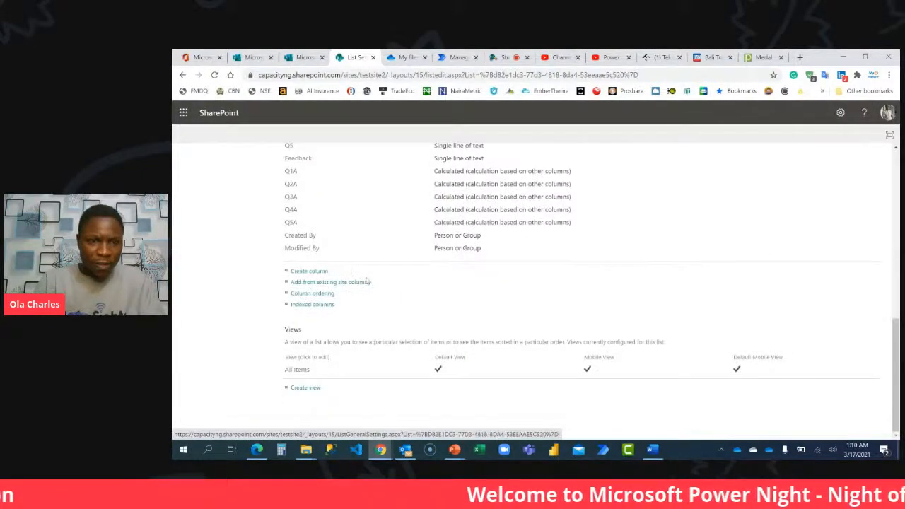
pyautogui.scroll(2, 292, 254)
pyautogui.click(292, 271)
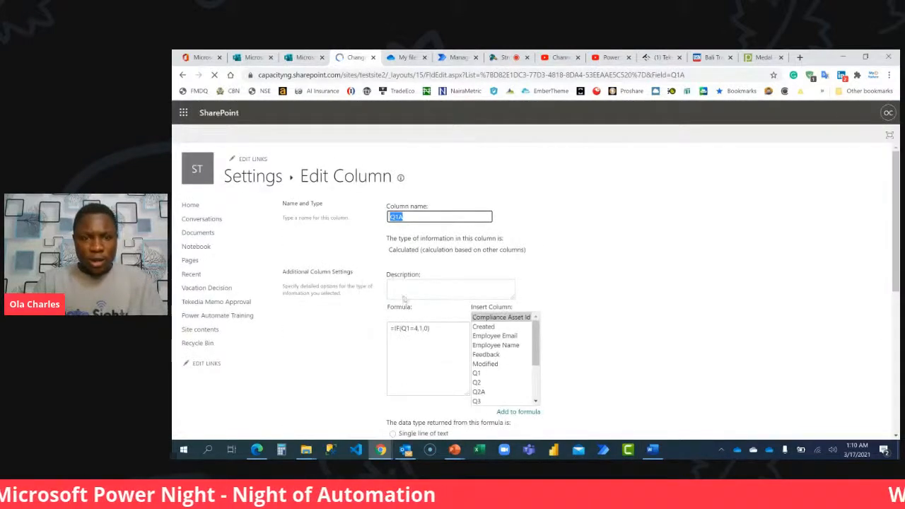
# Enclose the answer 4 in quotation marks in the Q1A formula and save the column.
pyautogui.click(416, 329)
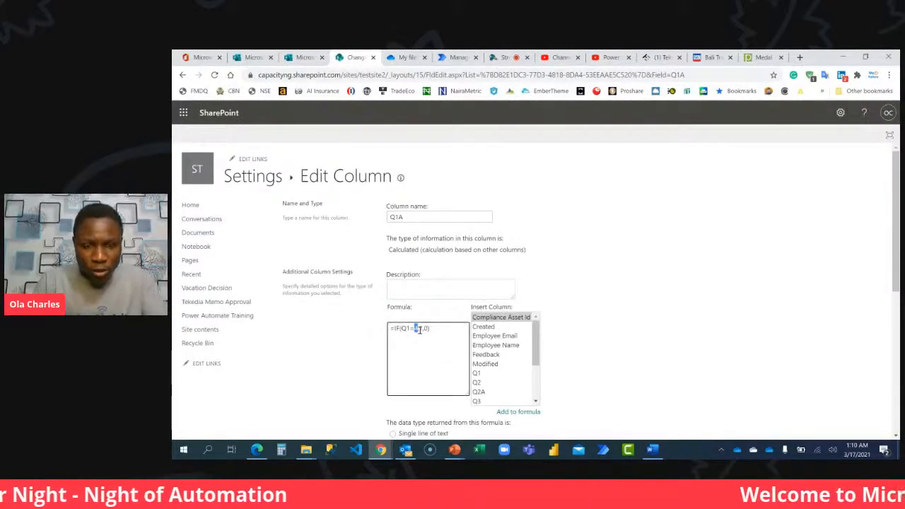
pyautogui.write('A')
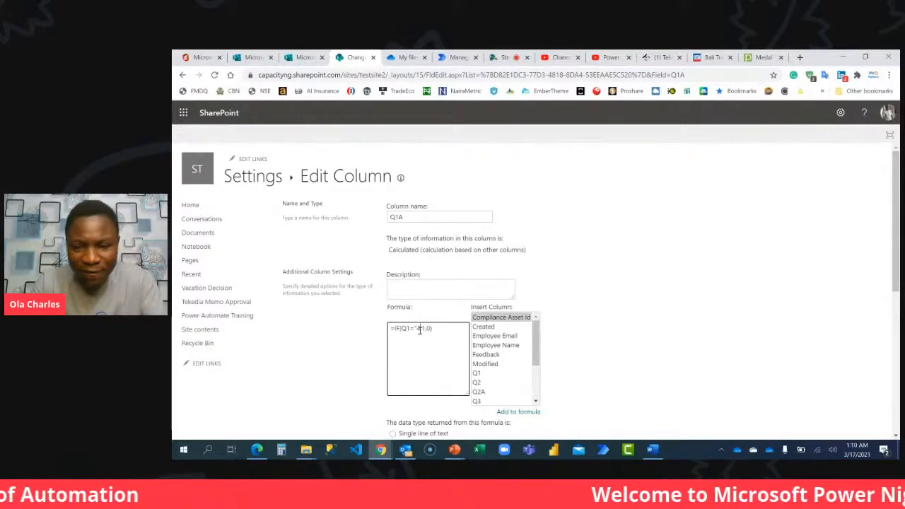
pyautogui.scroll(-4, 656, 289)
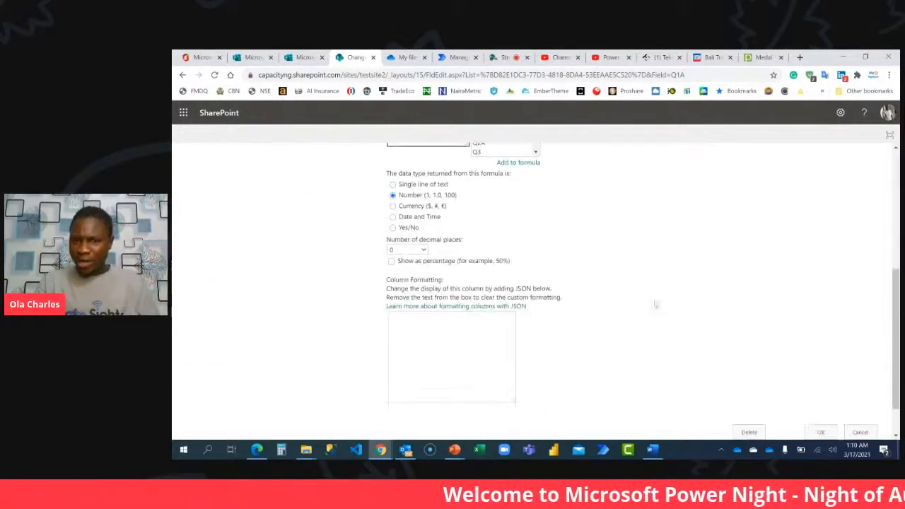
pyautogui.scroll(-1, 753, 341)
pyautogui.click(820, 385)
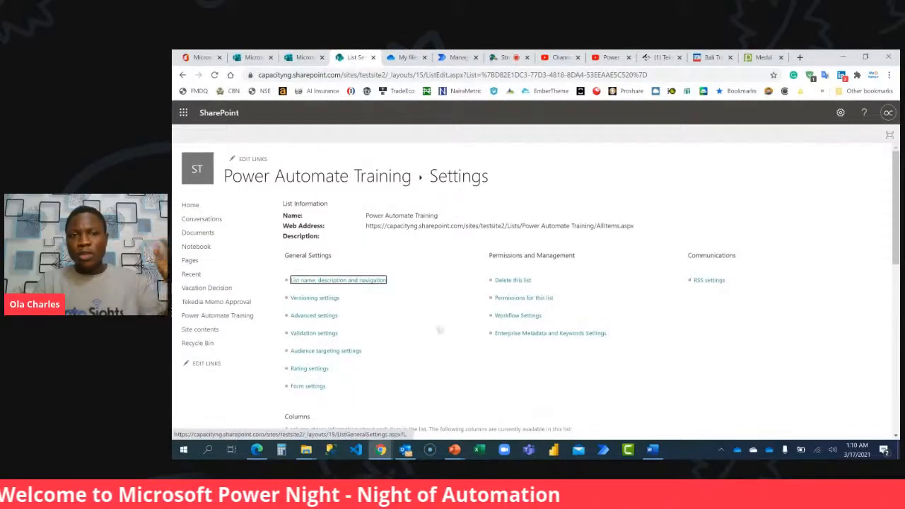
# Start another column in the Power Automate Training list, named Total Score with the Calculated type.
pyautogui.scroll(-10, 421, 335)
pyautogui.scroll(3, 384, 296)
pyautogui.scroll(-2, 384, 297)
pyautogui.click(311, 322)
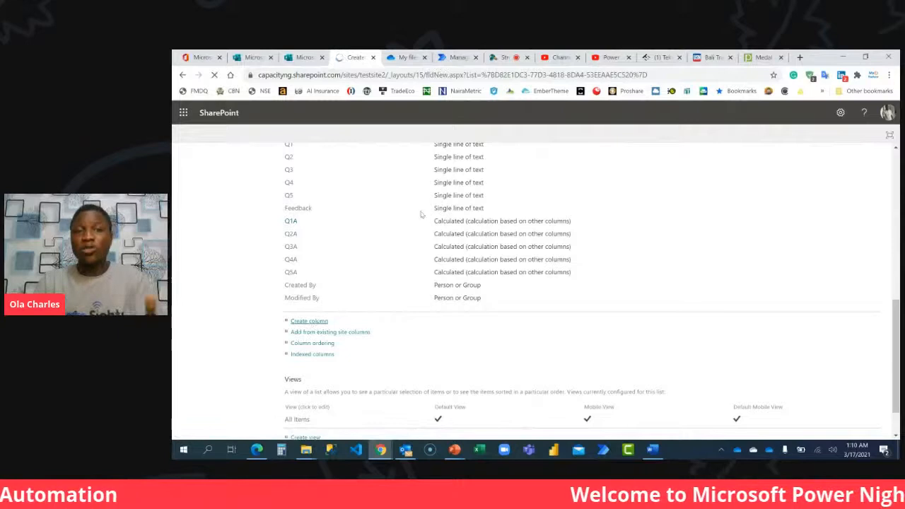
pyautogui.write('Total Score')
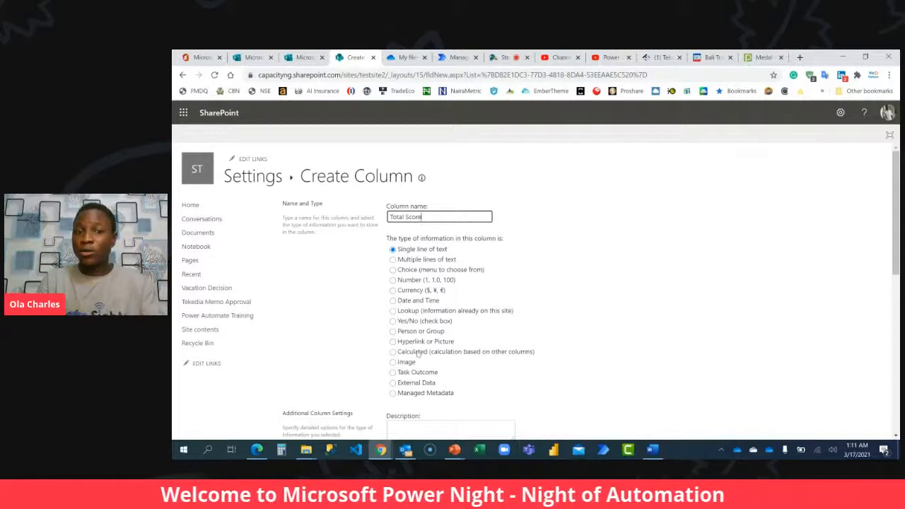
pyautogui.scroll(-3, 417, 353)
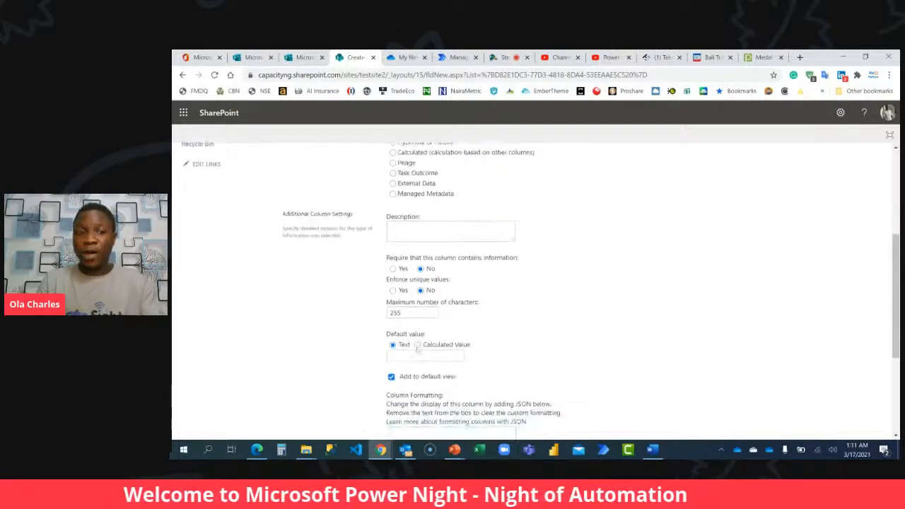
pyautogui.click(428, 154)
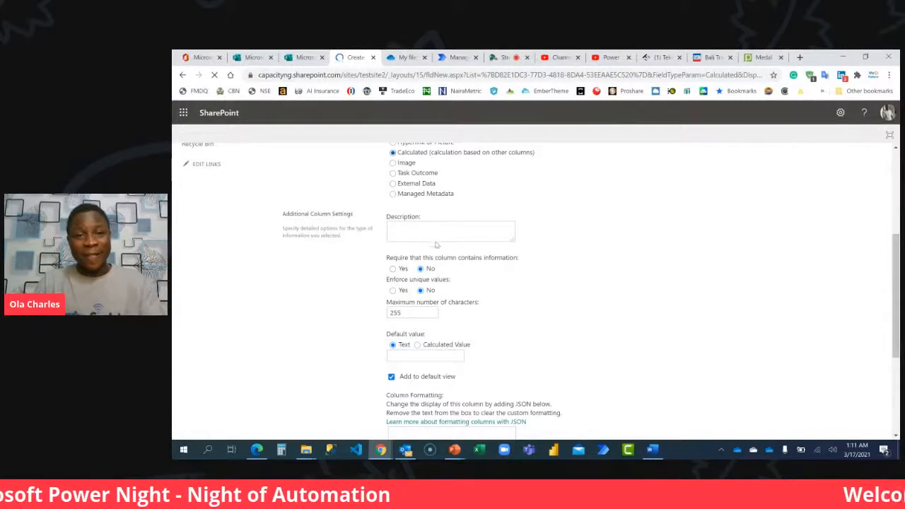
# Enter the Total Score formula =SUM([Q1A],[Q2A],[Q3A],[Q4A],[Q5A]), inserting the five score column references.
pyautogui.click(428, 277)
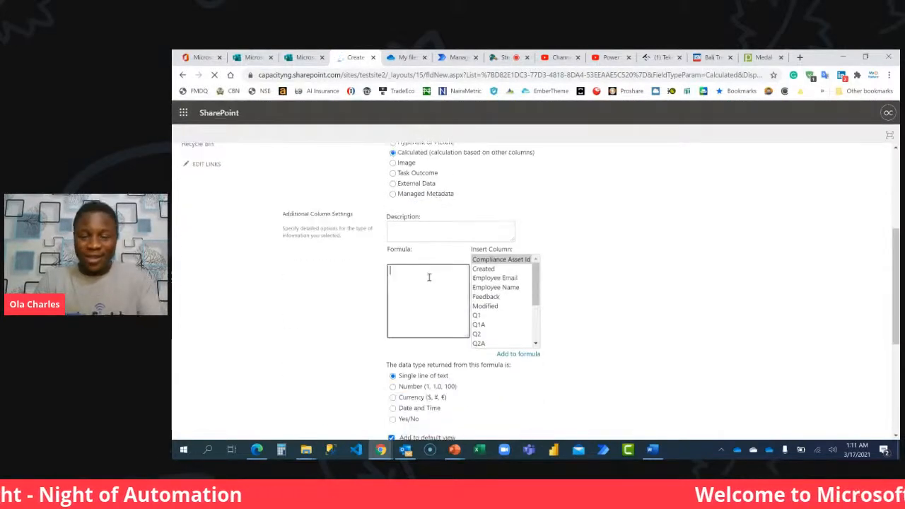
pyautogui.write('=SUM(')
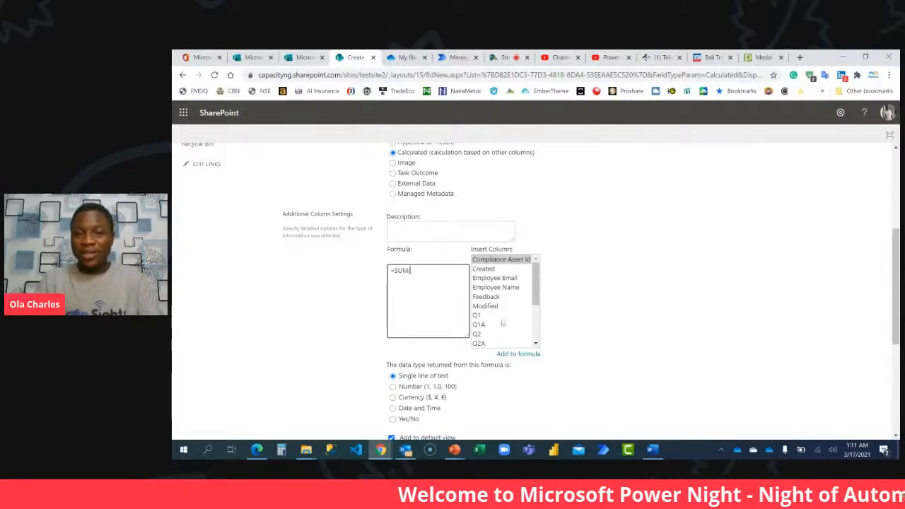
pyautogui.doubleClick(478, 324)
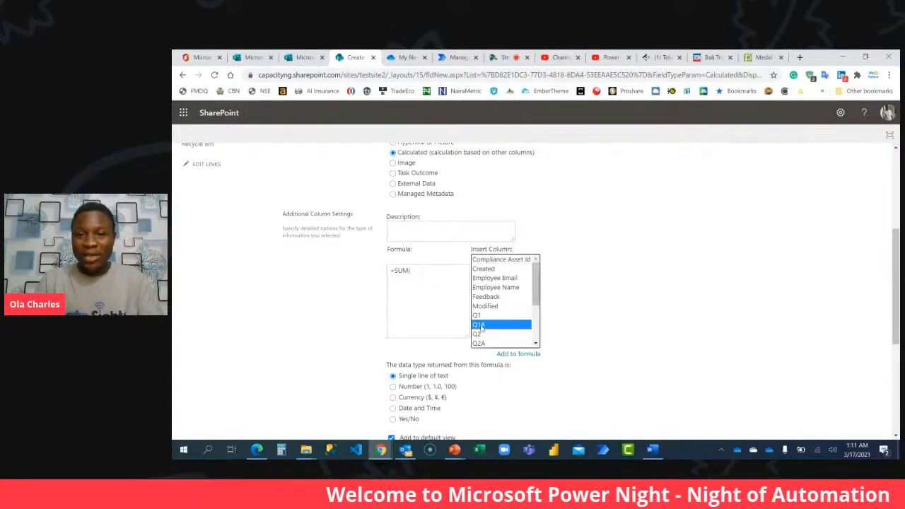
pyautogui.click(438, 274)
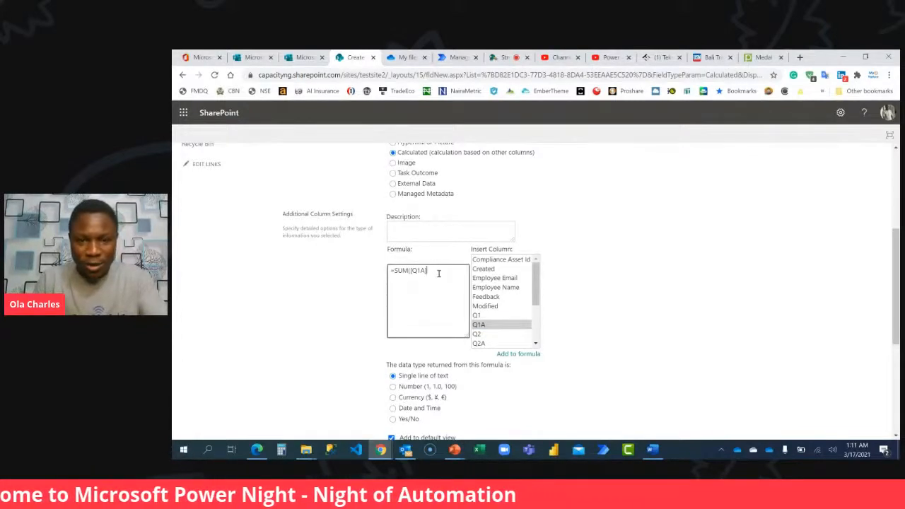
pyautogui.moveTo(535, 298); pyautogui.dragTo(536, 326)
pyautogui.doubleClick(479, 284)
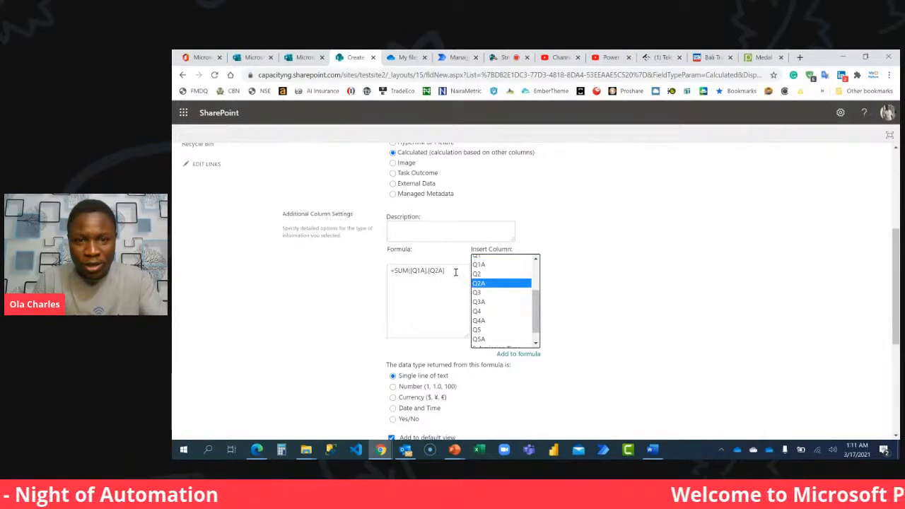
pyautogui.click(458, 277)
pyautogui.doubleClick(487, 303)
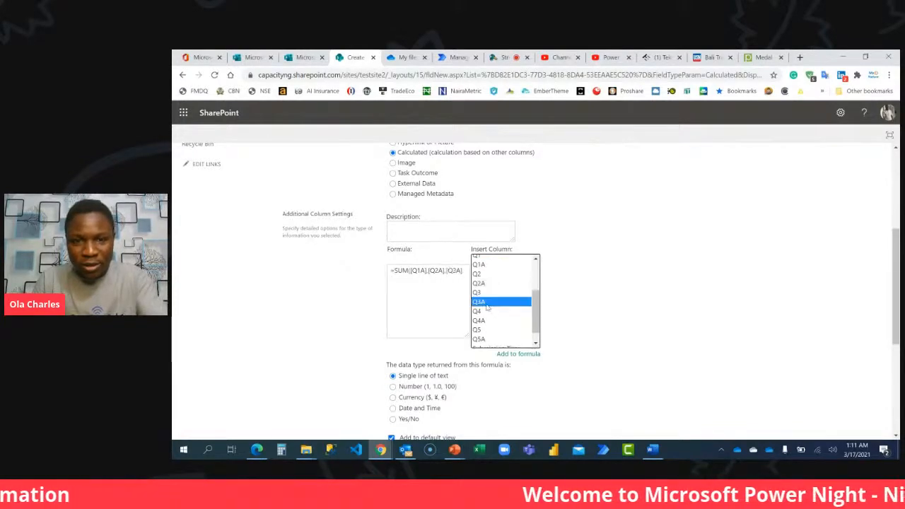
pyautogui.click(466, 274)
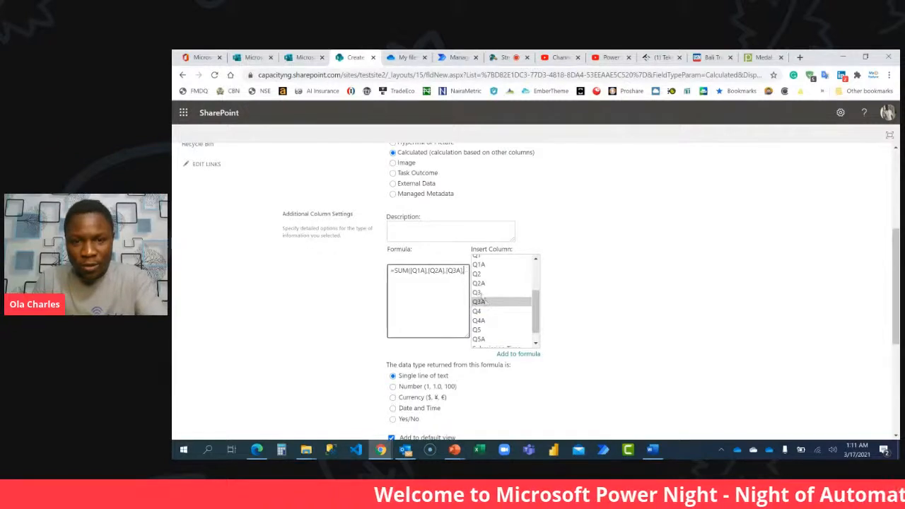
pyautogui.doubleClick(478, 321)
pyautogui.click(415, 285)
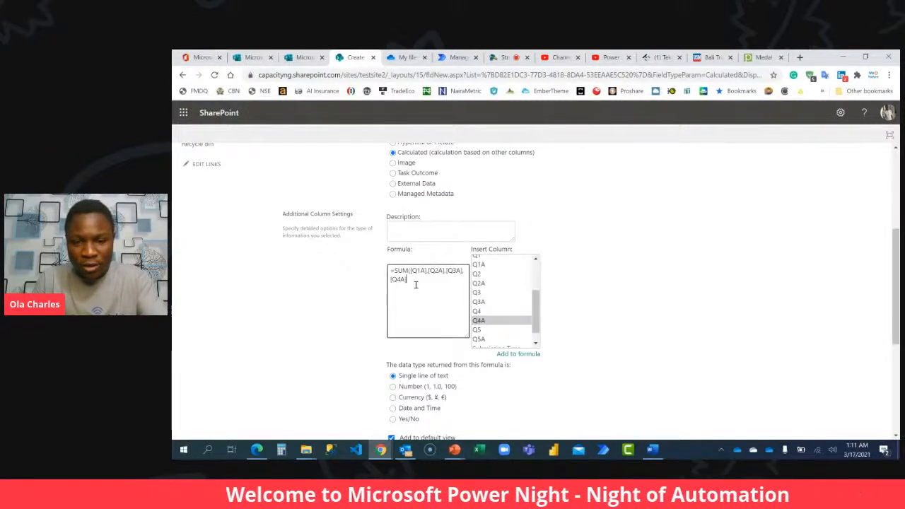
pyautogui.doubleClick(479, 339)
pyautogui.click(435, 284)
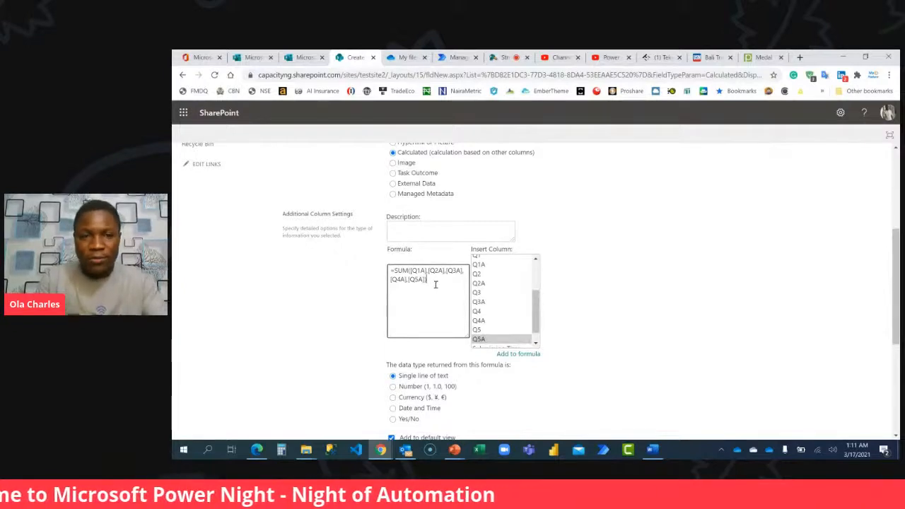
# Return the Total Score formula's result as a Number with 0 decimal places and create the column.
pyautogui.click(423, 387)
pyautogui.scroll(-2, 422, 388)
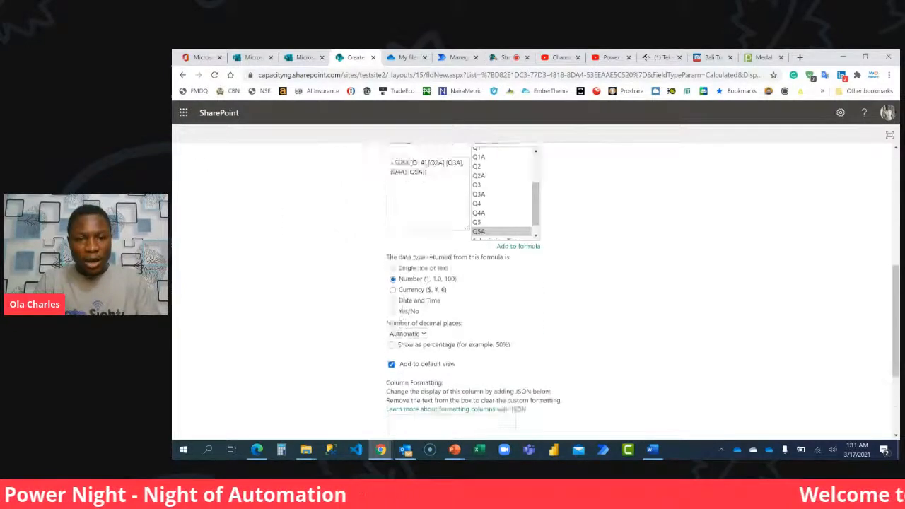
pyautogui.click(415, 242)
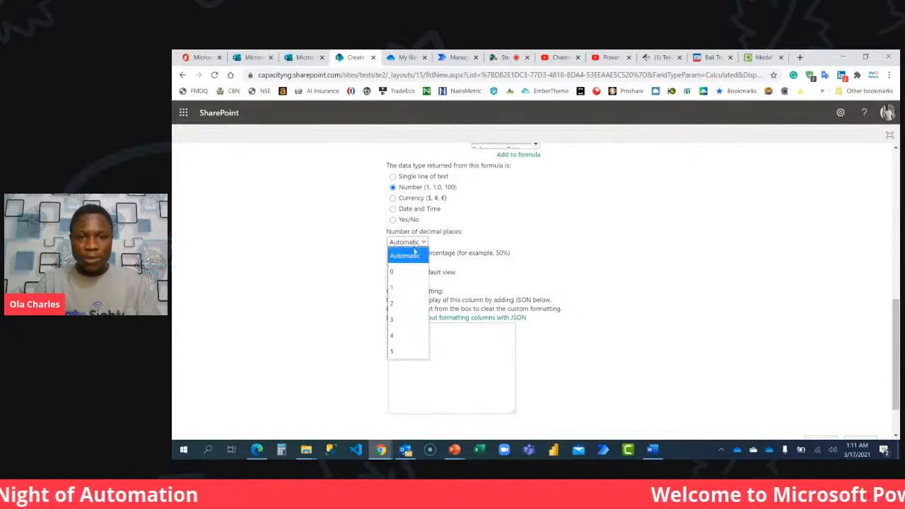
pyautogui.click(399, 271)
pyautogui.scroll(-2, 794, 330)
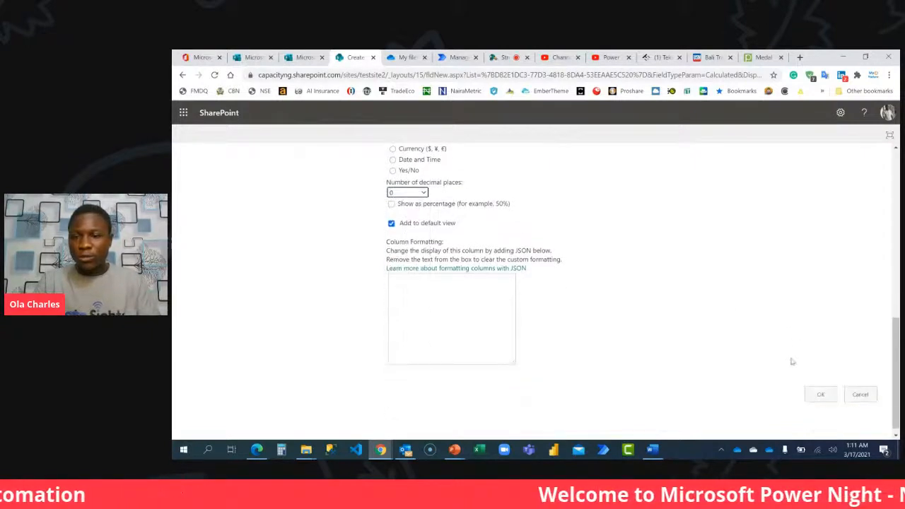
pyautogui.click(821, 386)
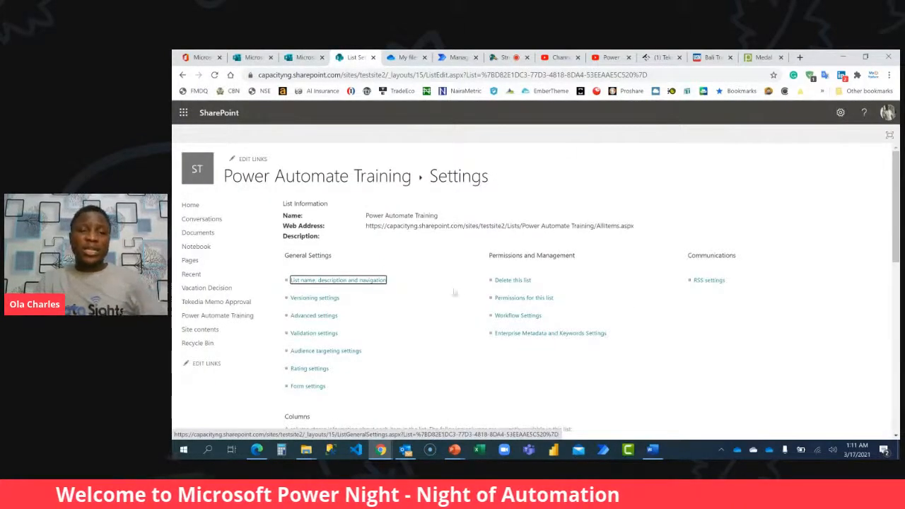
pyautogui.scroll(-5, 438, 300)
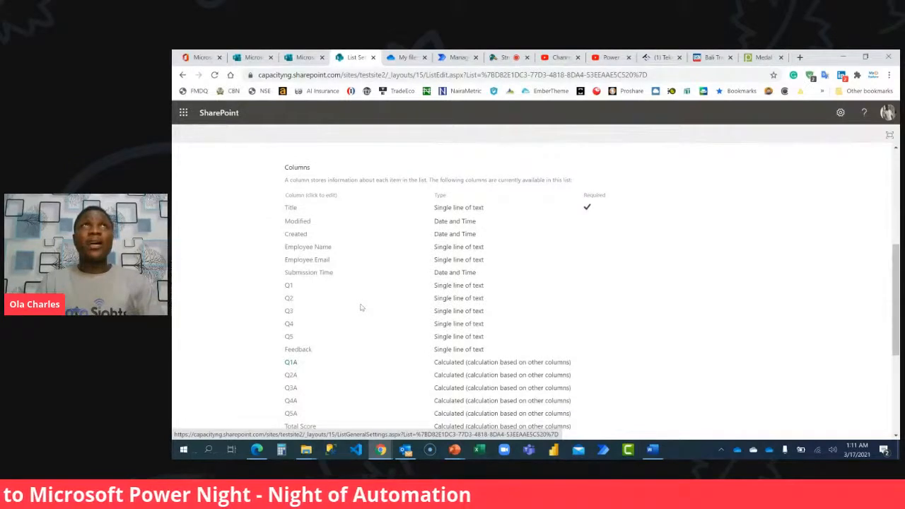
# Start a status column of the Calculated type in the Power Automate Training list.
pyautogui.scroll(-3, 360, 308)
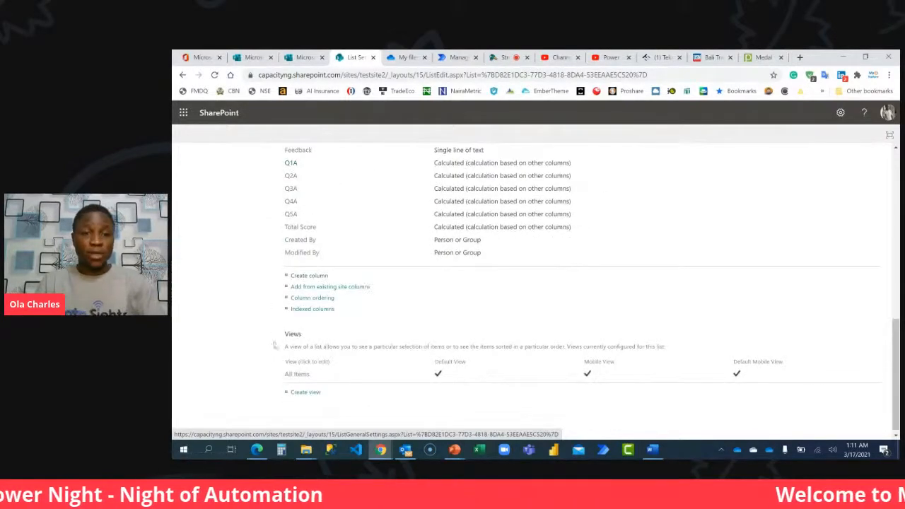
pyautogui.click(306, 276)
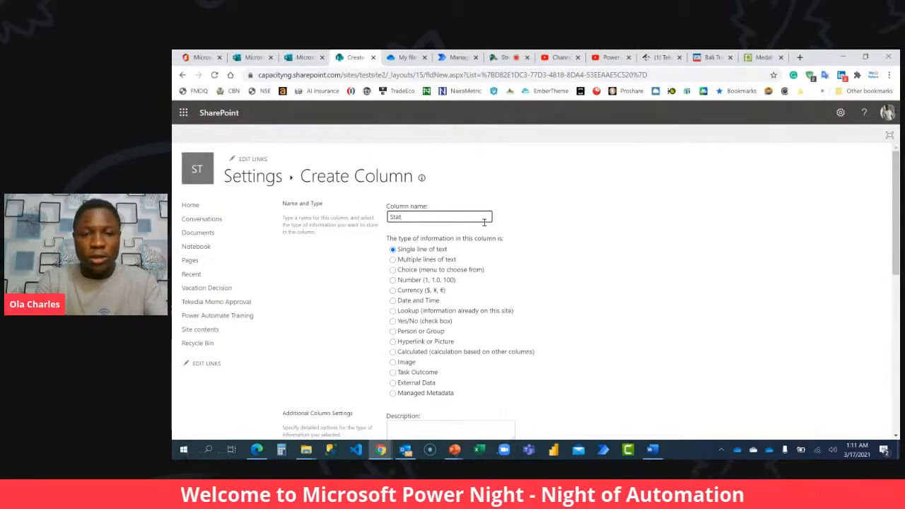
pyautogui.click(411, 351)
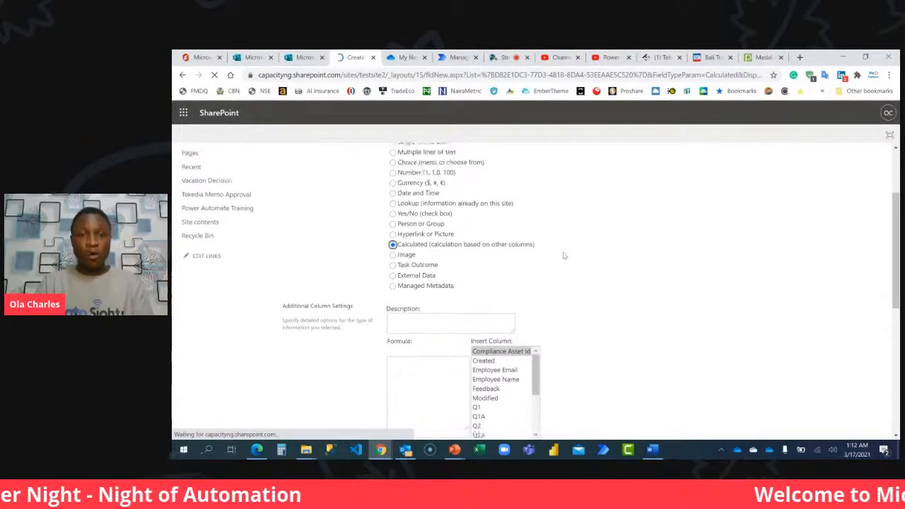
# Enter the formula =IF([Total Score]>3,"Passed","Failed"), inserting the Total Score column reference, and create the column.
pyautogui.scroll(-3, 564, 256)
pyautogui.click(414, 223)
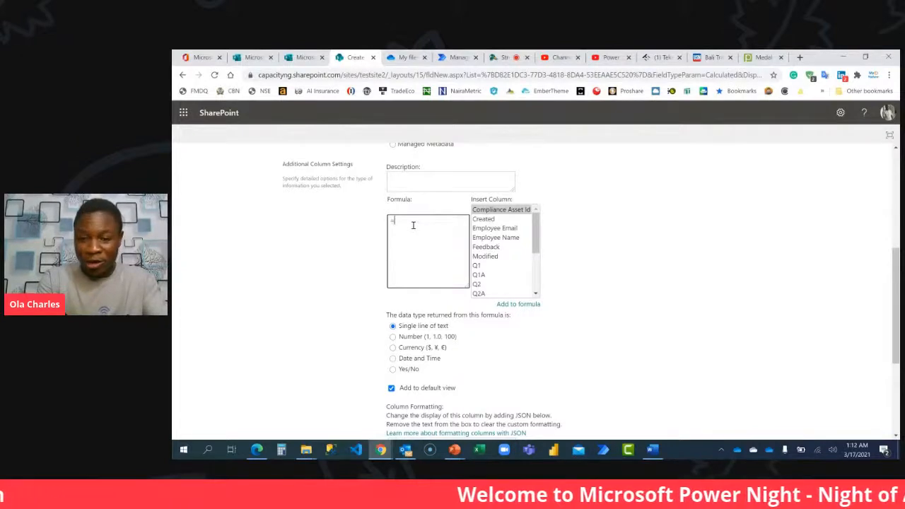
pyautogui.moveTo(535, 237); pyautogui.dragTo(533, 286)
pyautogui.doubleClick(489, 293)
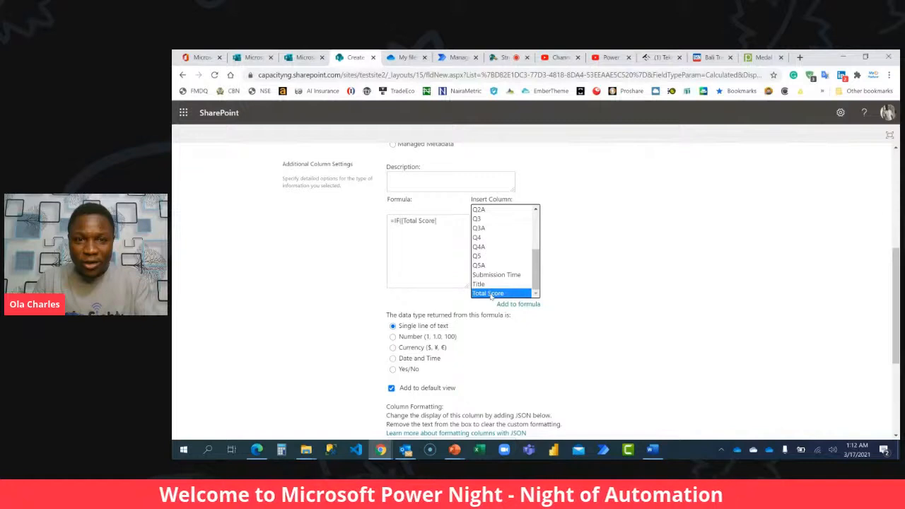
pyautogui.click(447, 222)
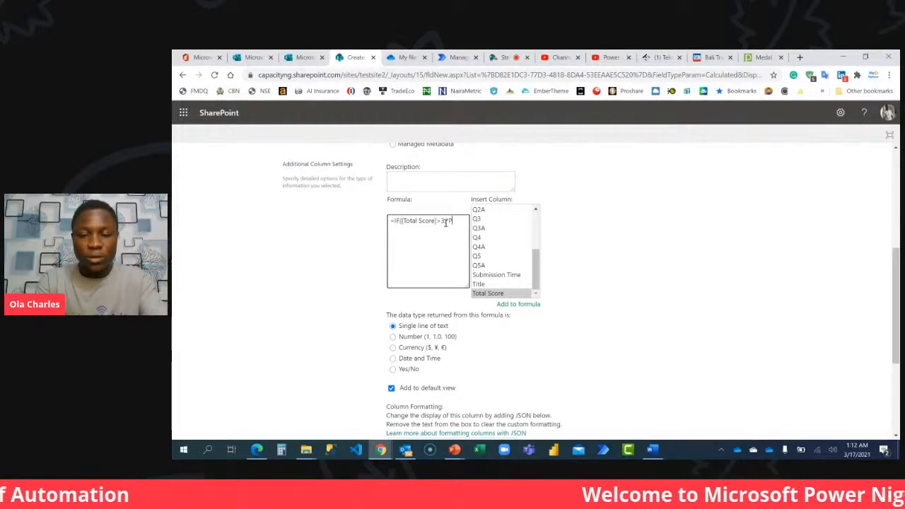
pyautogui.write('>3,"Passed","Failed"')
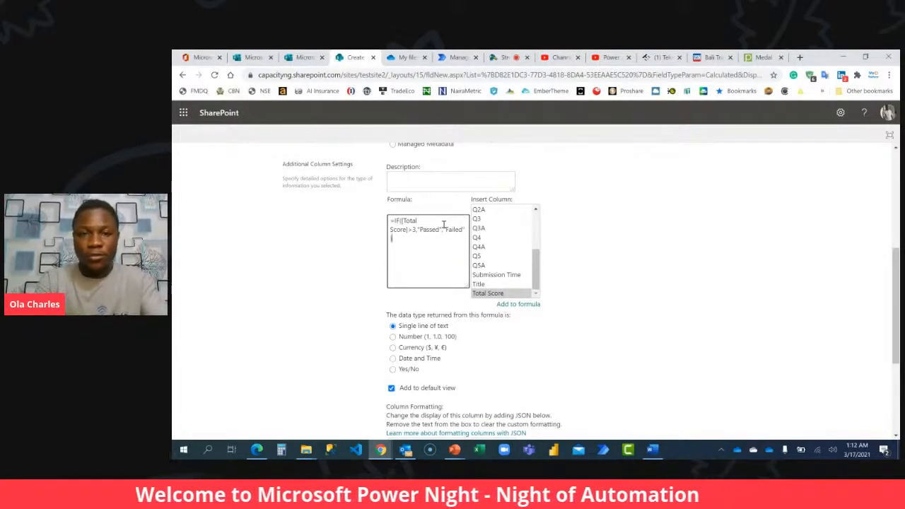
pyautogui.scroll(-4, 629, 304)
pyautogui.click(818, 385)
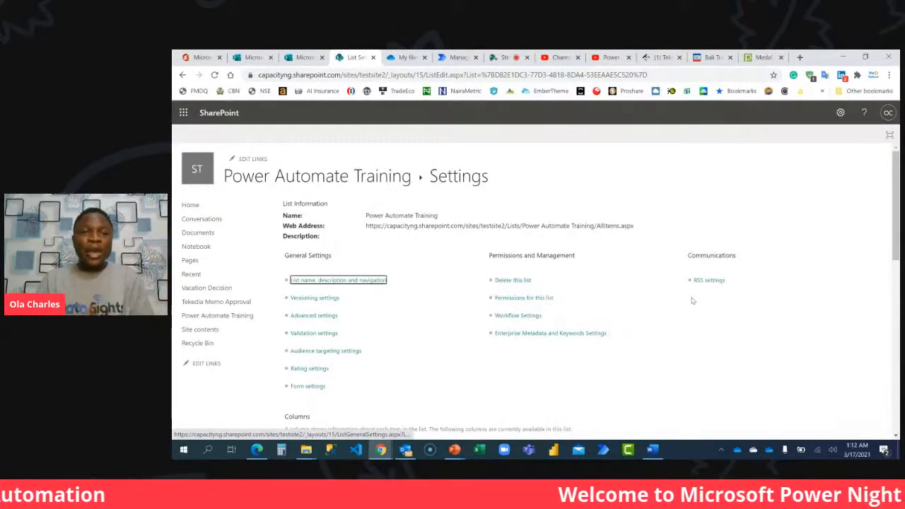
# Review the Power Automate Training list, the StreamYard broadcast comments and the Power Automate Beginner form.
pyautogui.click(216, 318)
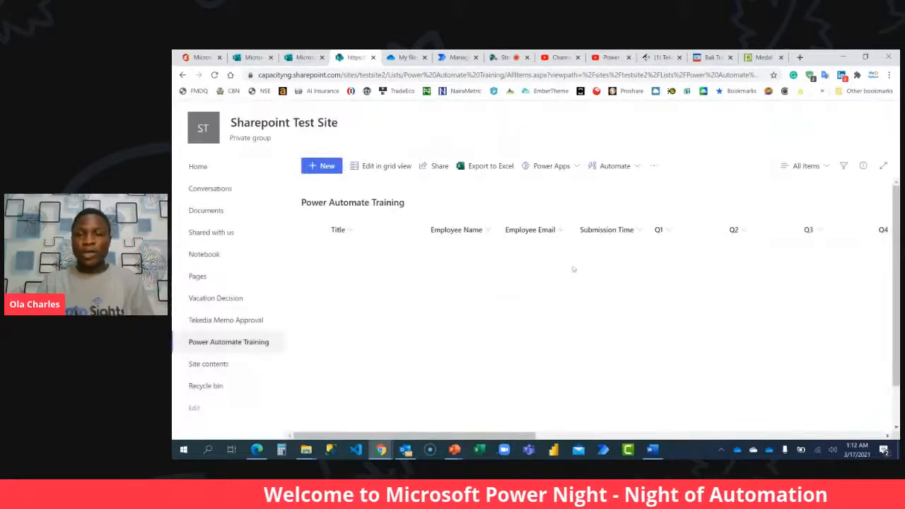
pyautogui.moveTo(407, 435); pyautogui.dragTo(360, 377)
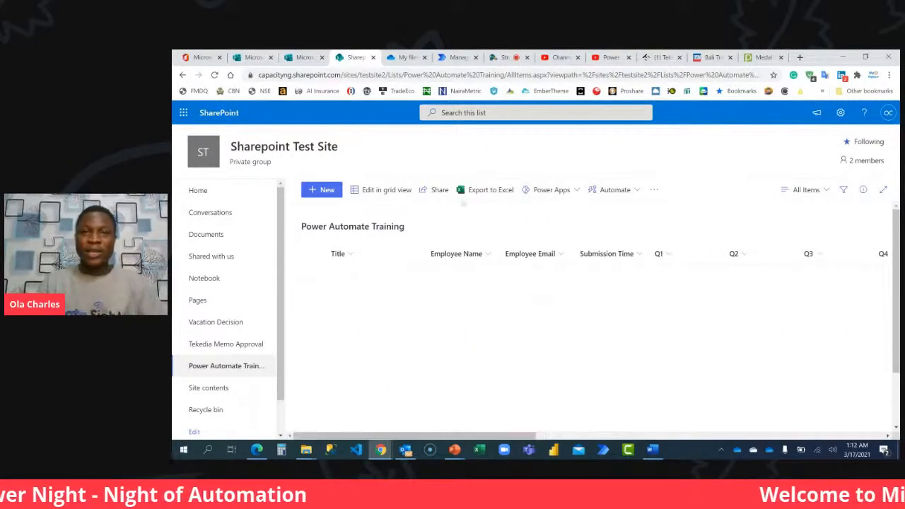
pyautogui.click(494, 61)
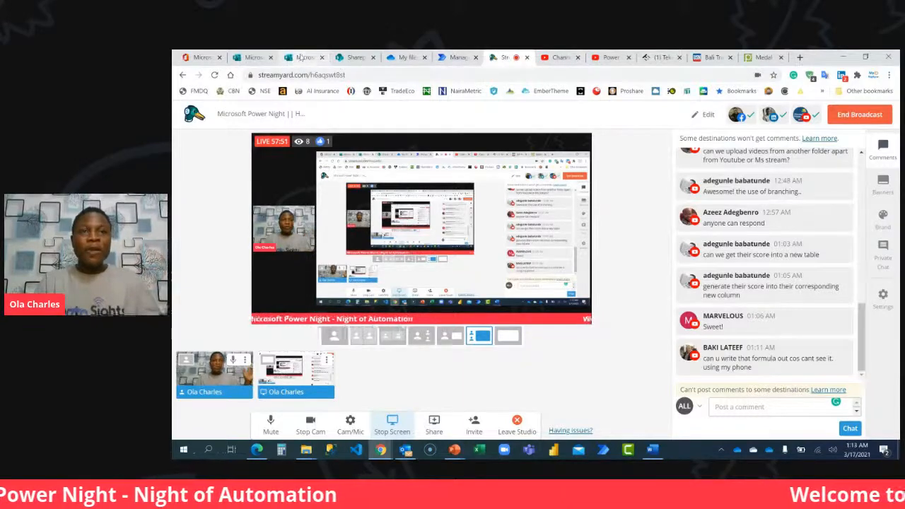
pyautogui.click(347, 58)
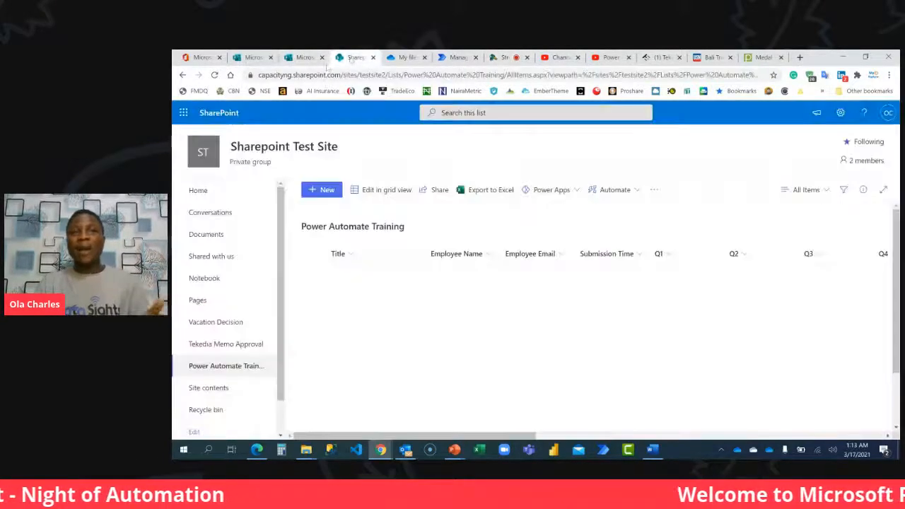
pyautogui.click(304, 58)
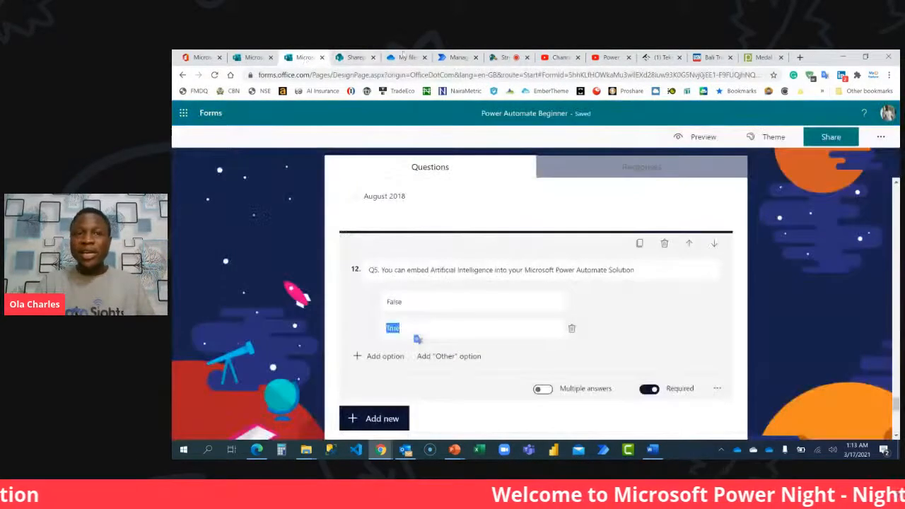
# Switch to Power Automate and start building an automated cloud flow from blank.
pyautogui.click(447, 57)
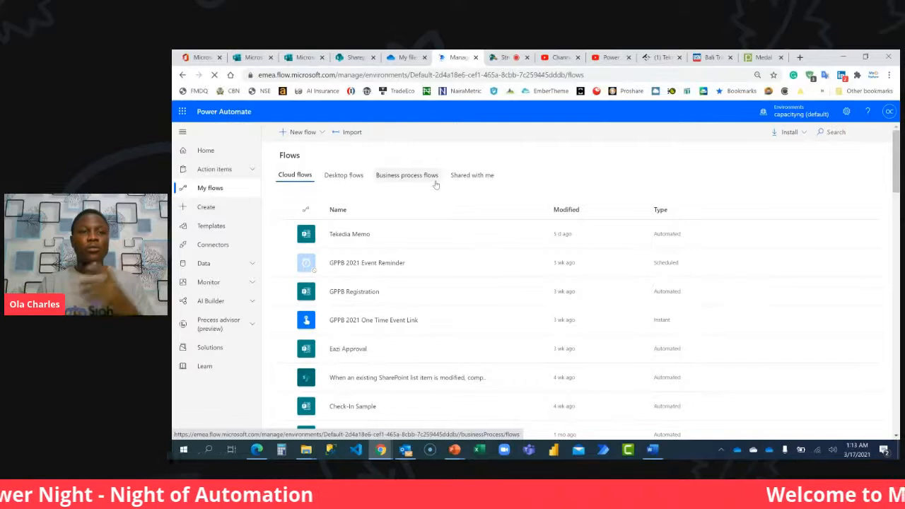
pyautogui.click(207, 207)
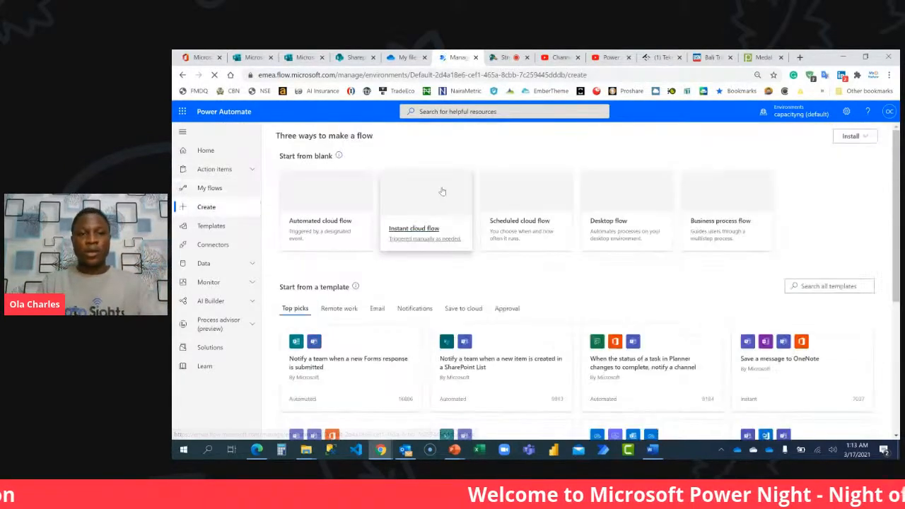
pyautogui.hotkey('ctrl', '+')
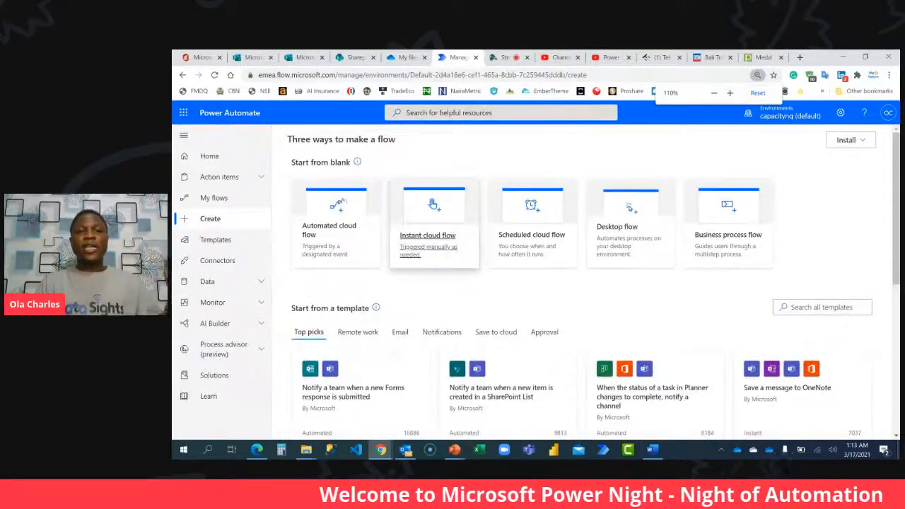
pyautogui.hotkey('ctrl', '+')
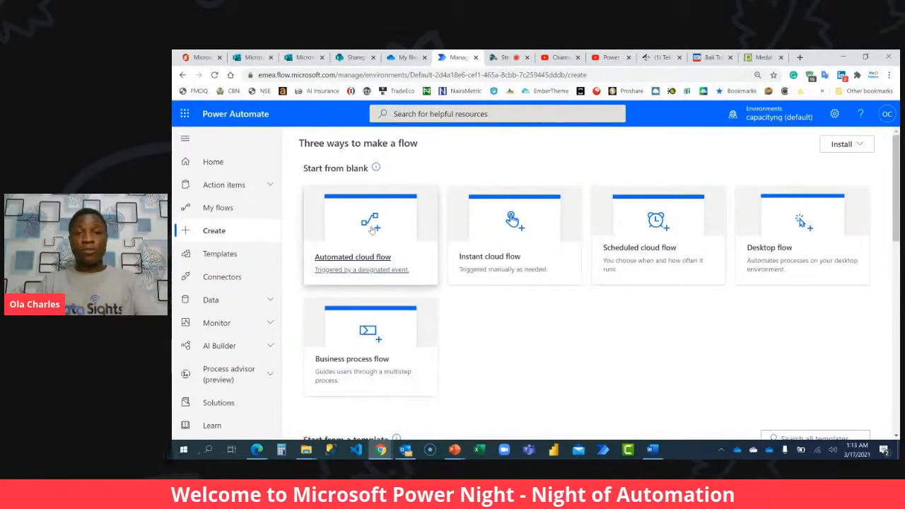
pyautogui.hotkey('ctrl', '0')
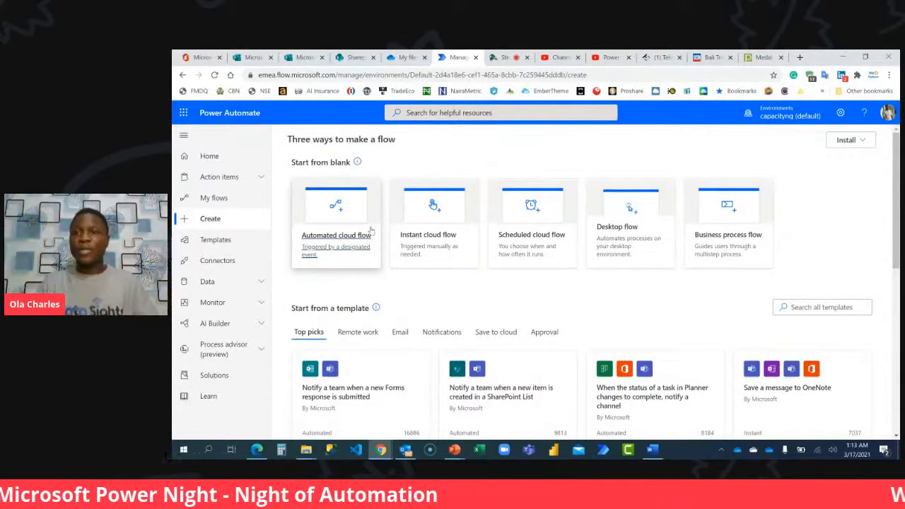
pyautogui.click(338, 205)
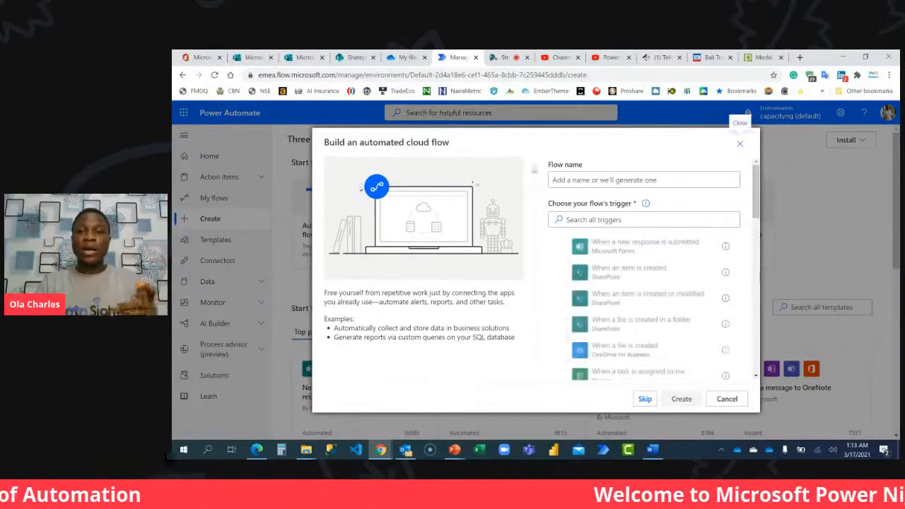
# Name the automated cloud flow Power Automate Beginner.
pyautogui.click(558, 177)
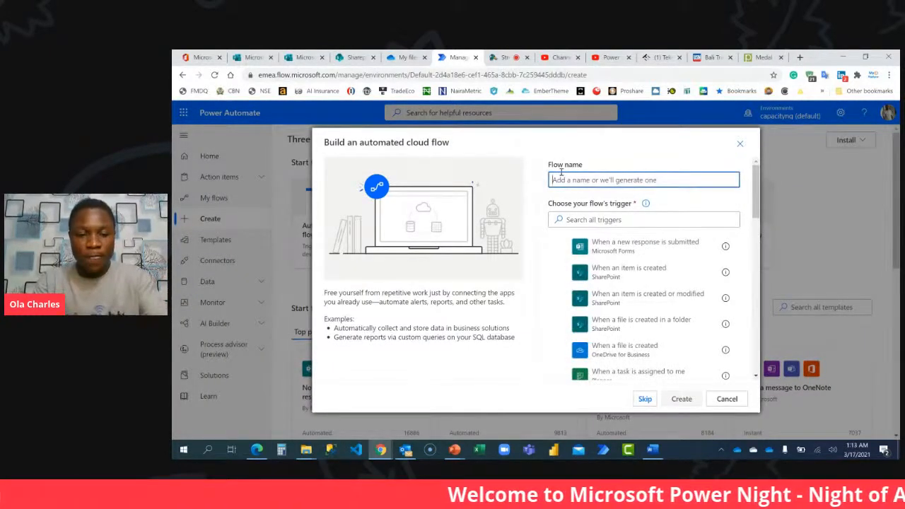
pyautogui.write('Powe')
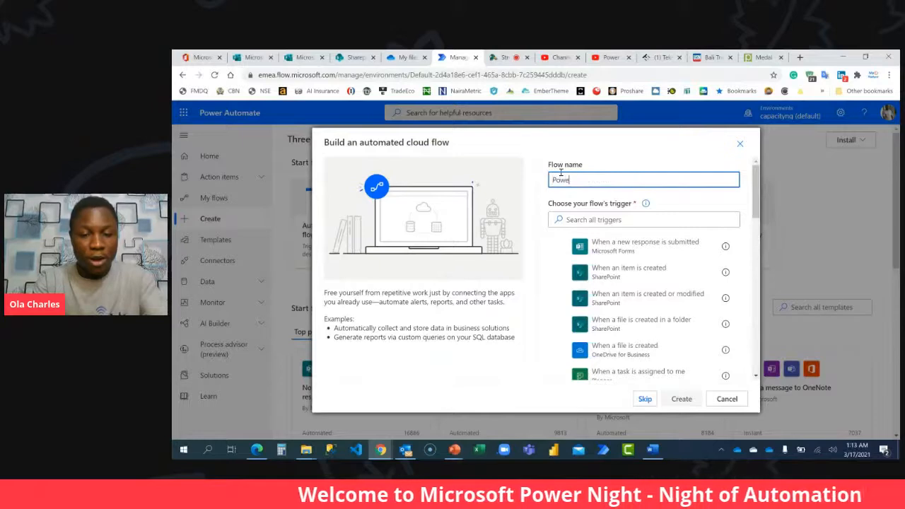
pyautogui.write('r Automate ')
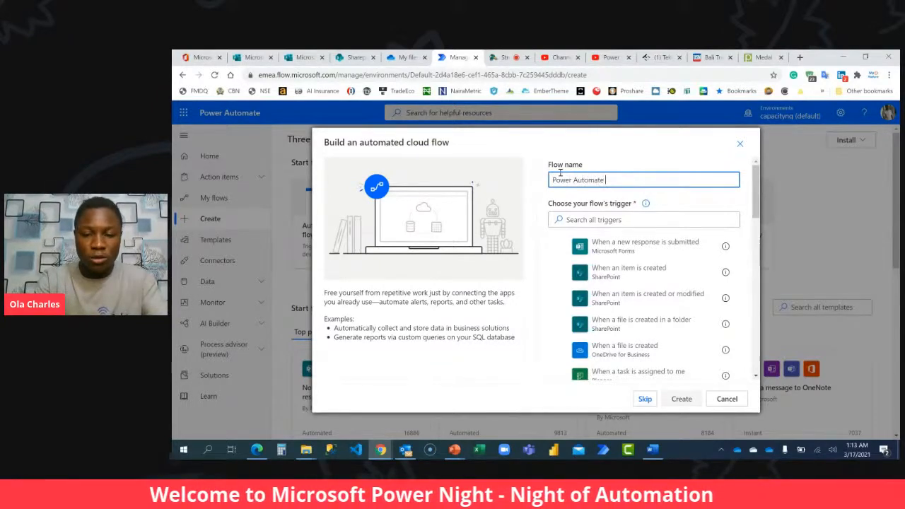
pyautogui.write('Beginner')
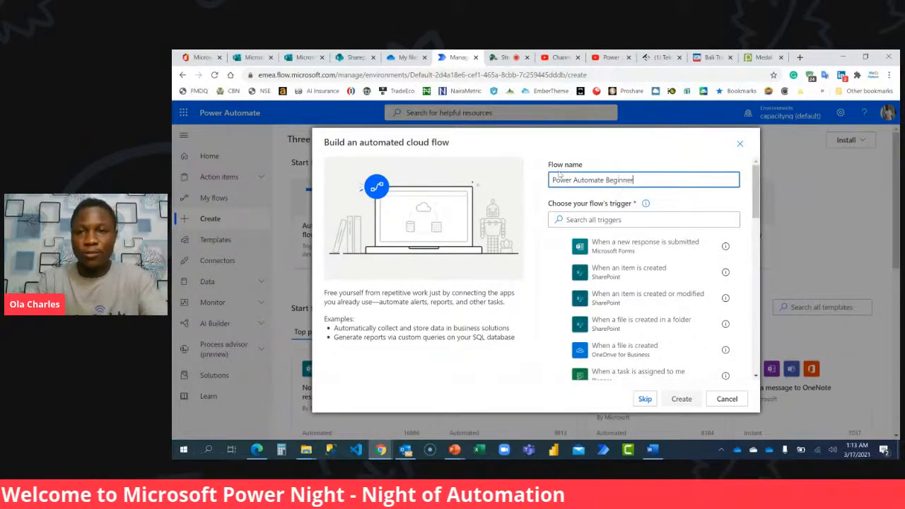
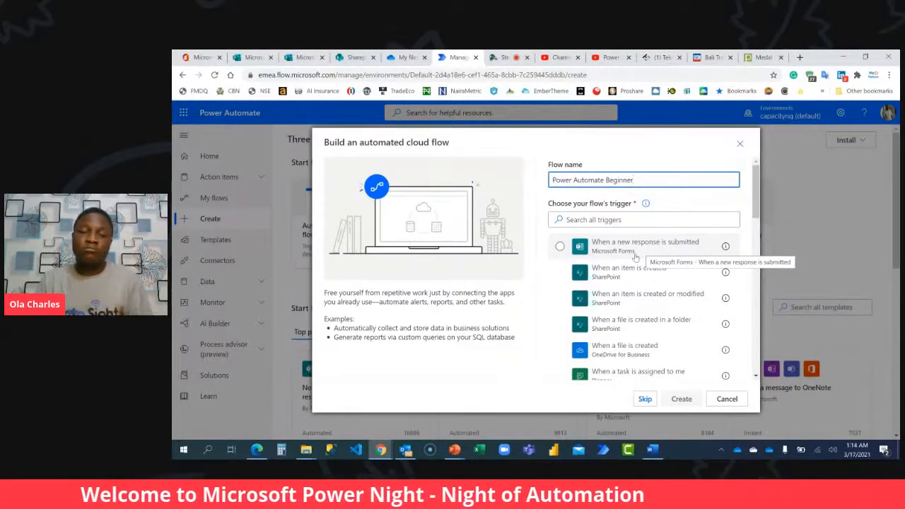
# Create the flow with the Microsoft Forms trigger When a new response is submitted, using the Power Automate Beginner form.
pyautogui.click(633, 253)
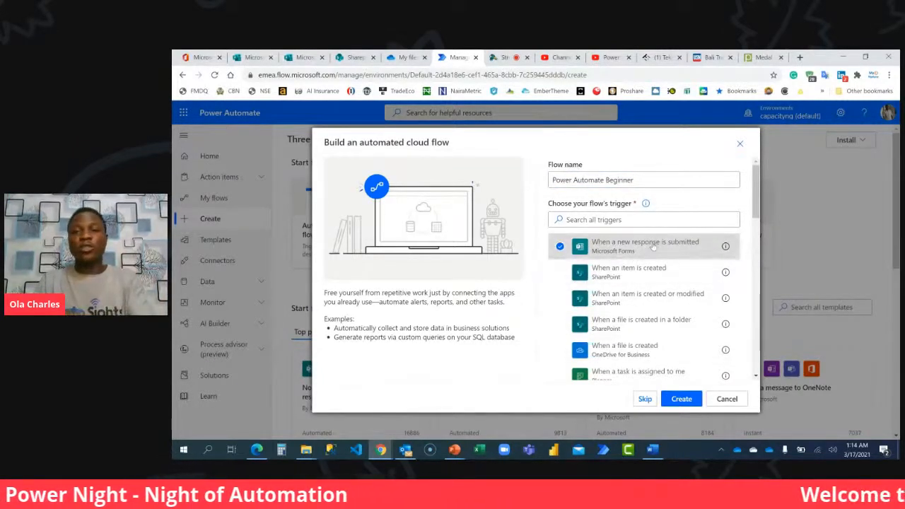
pyautogui.click(681, 398)
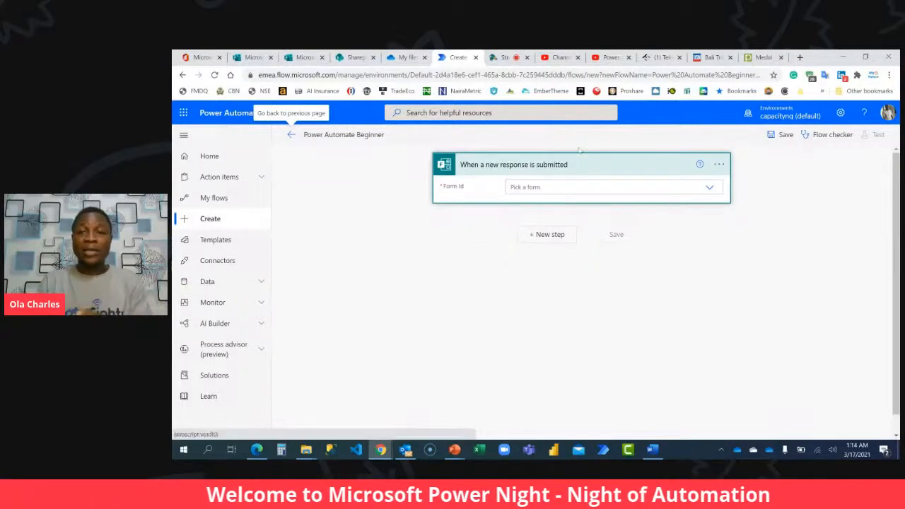
pyautogui.click(706, 188)
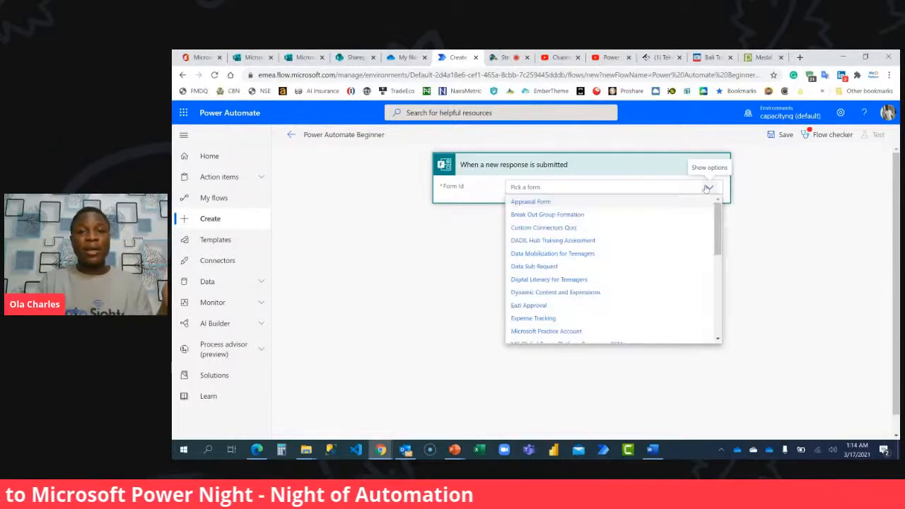
pyautogui.scroll(-3, 653, 243)
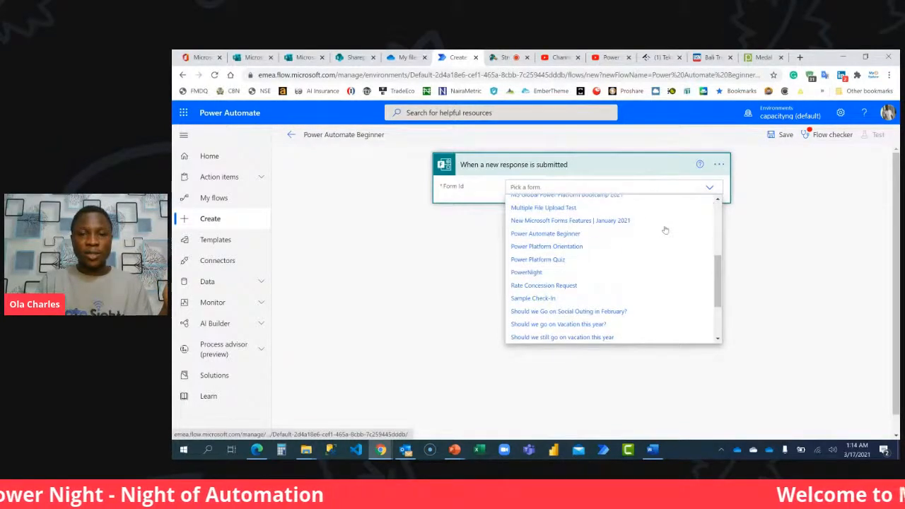
pyautogui.click(551, 234)
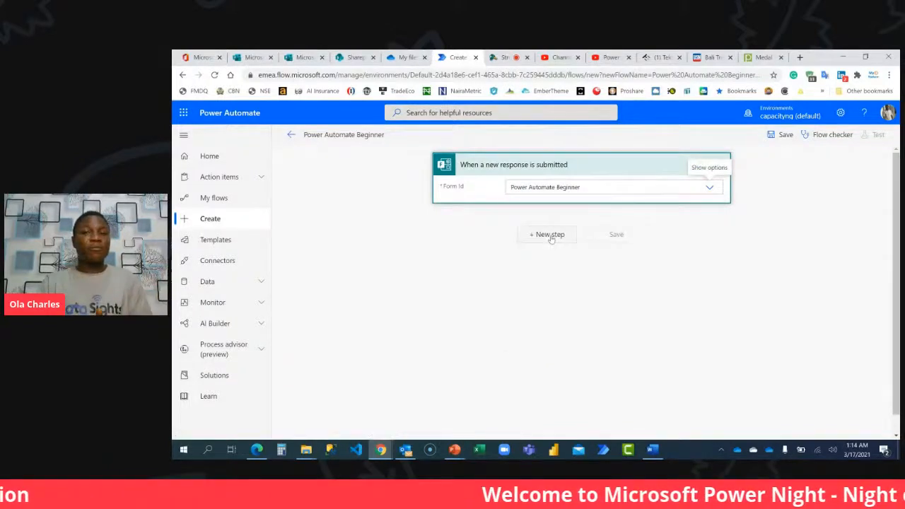
# Add the Microsoft Forms action Get response details after the trigger.
pyautogui.click(554, 238)
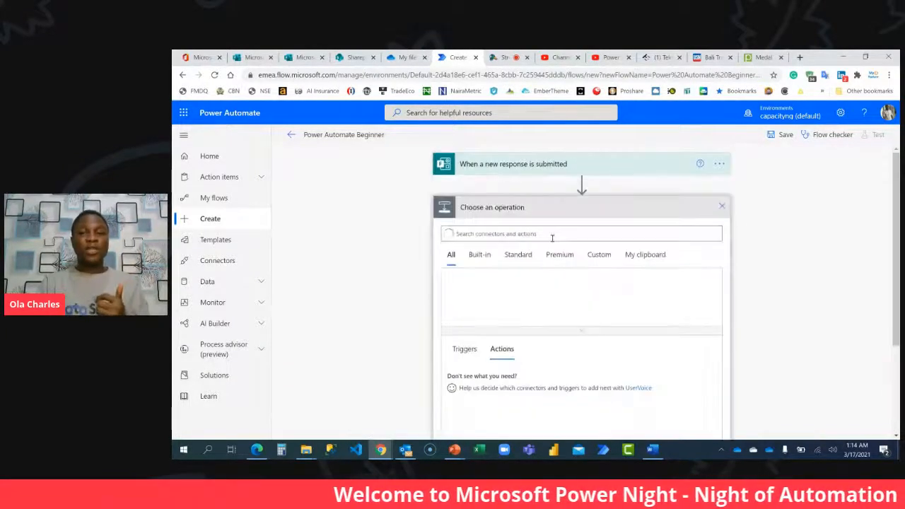
pyautogui.write('get r')
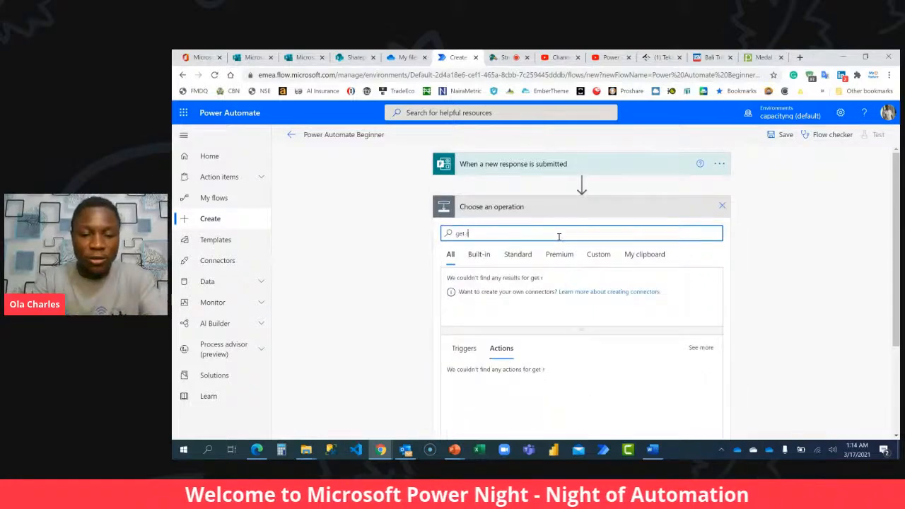
pyautogui.write('esponse det')
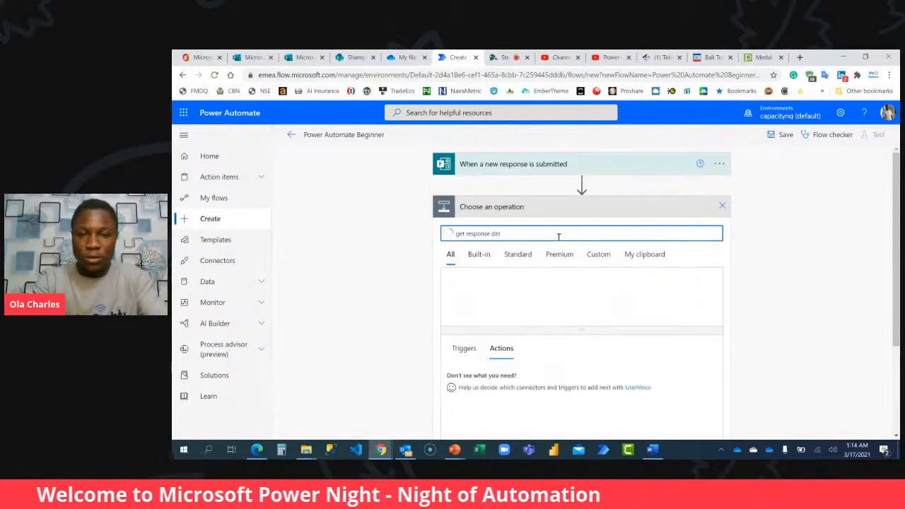
pyautogui.write('ails')
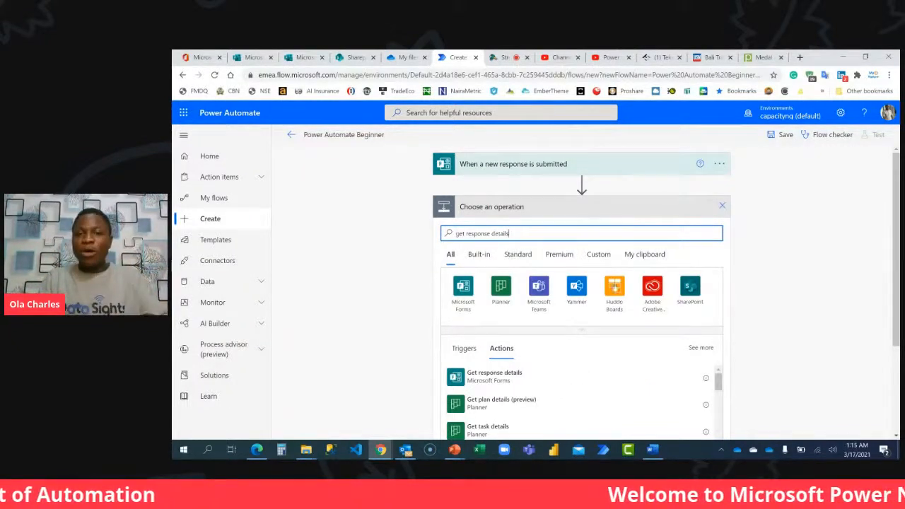
pyautogui.click(500, 382)
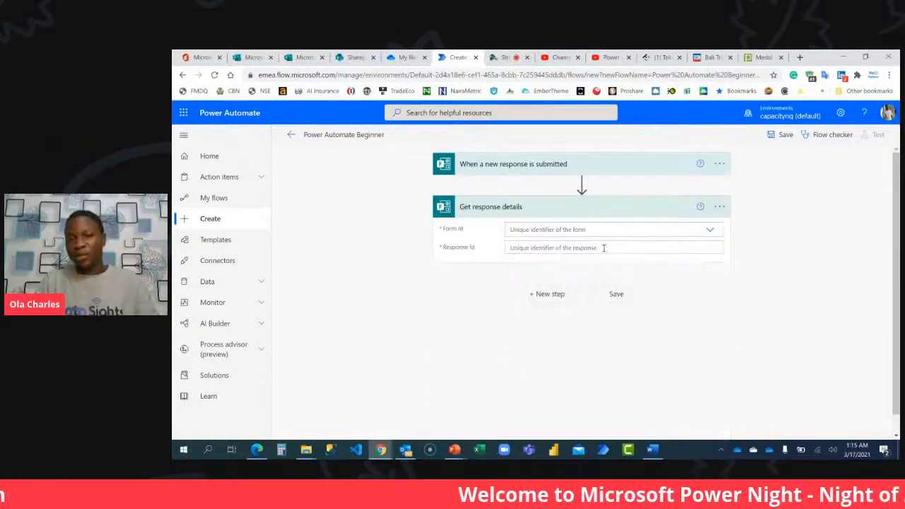
# Set Get response details to the Power Automate Beginner form and the trigger's Response Id.
pyautogui.click(600, 231)
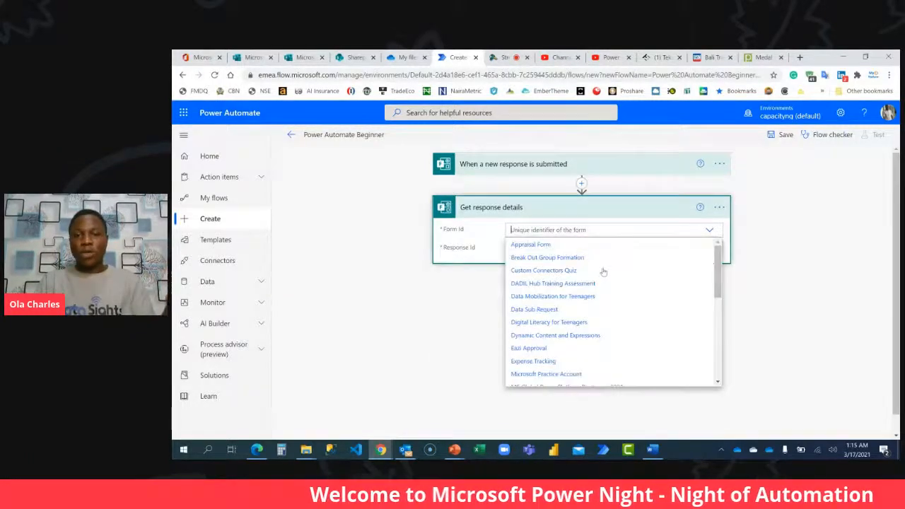
pyautogui.scroll(-5, 600, 276)
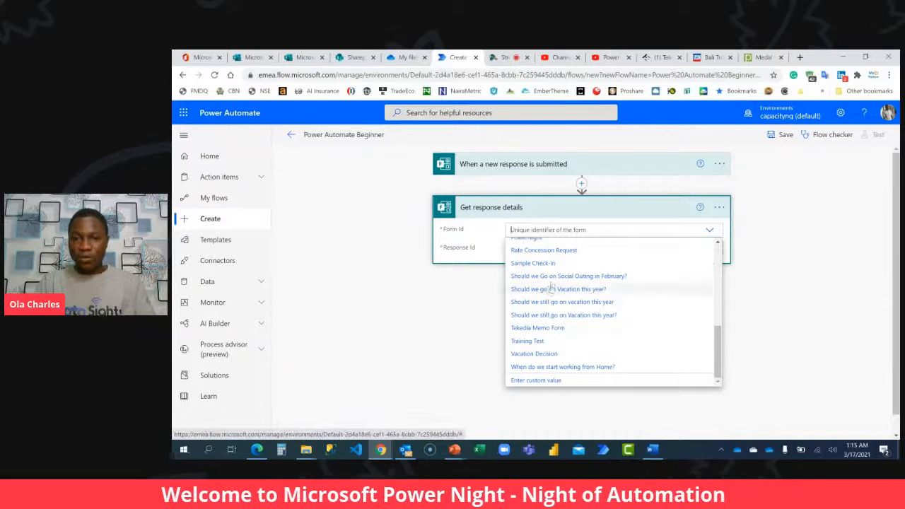
pyautogui.scroll(2, 551, 282)
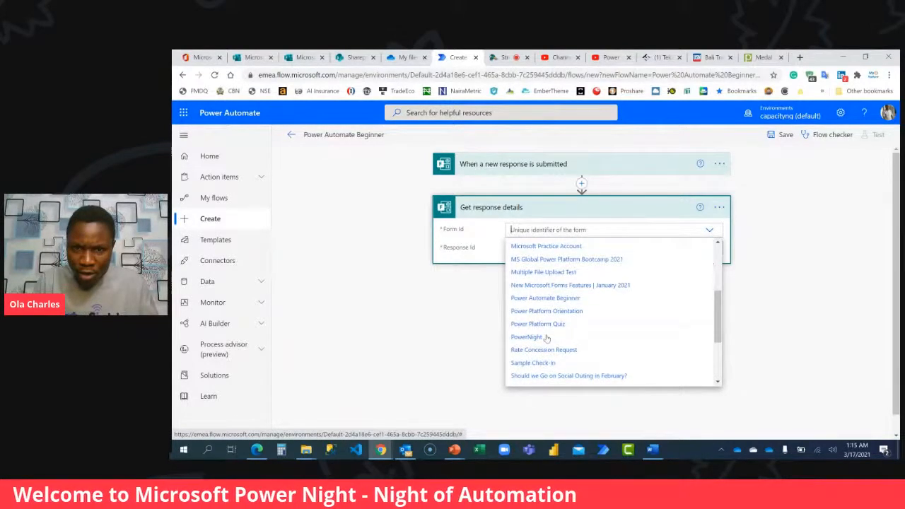
pyautogui.click(550, 301)
pyautogui.click(575, 250)
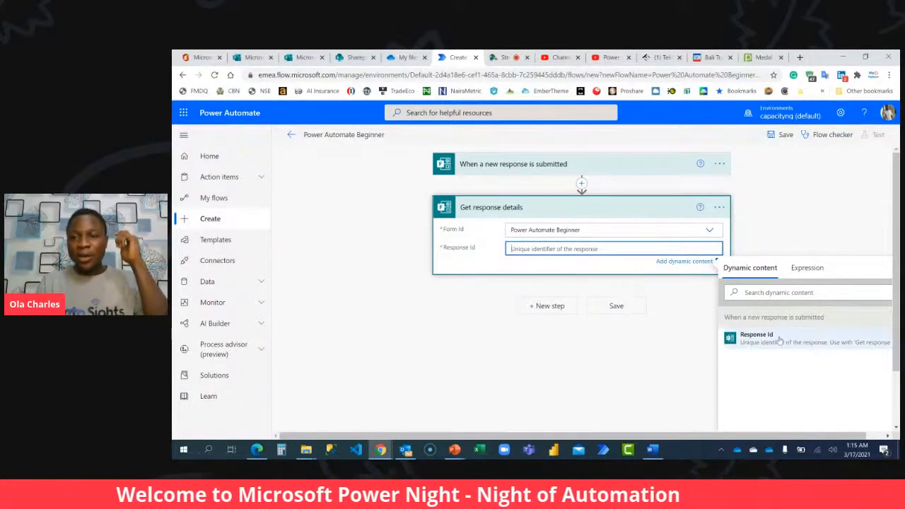
pyautogui.click(760, 338)
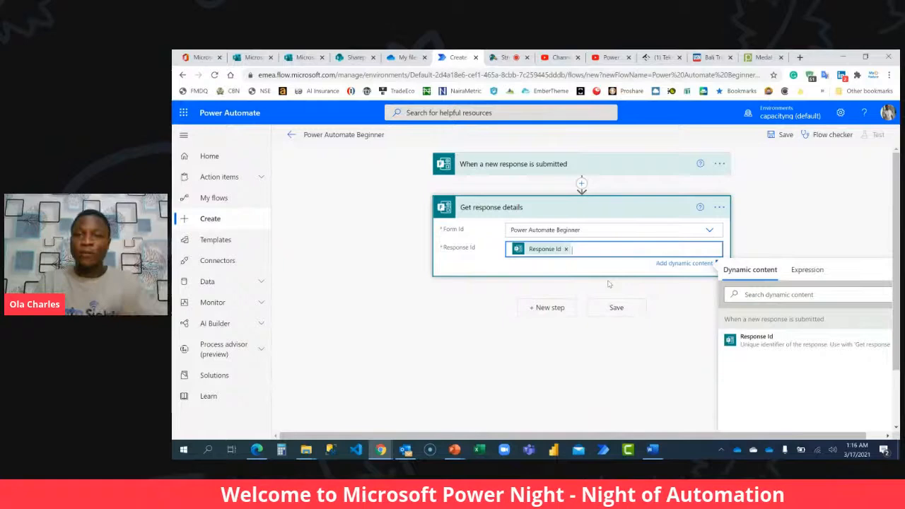
# Add the Office 365 Users action Get user profile (V2) after Get response details.
pyautogui.click(547, 308)
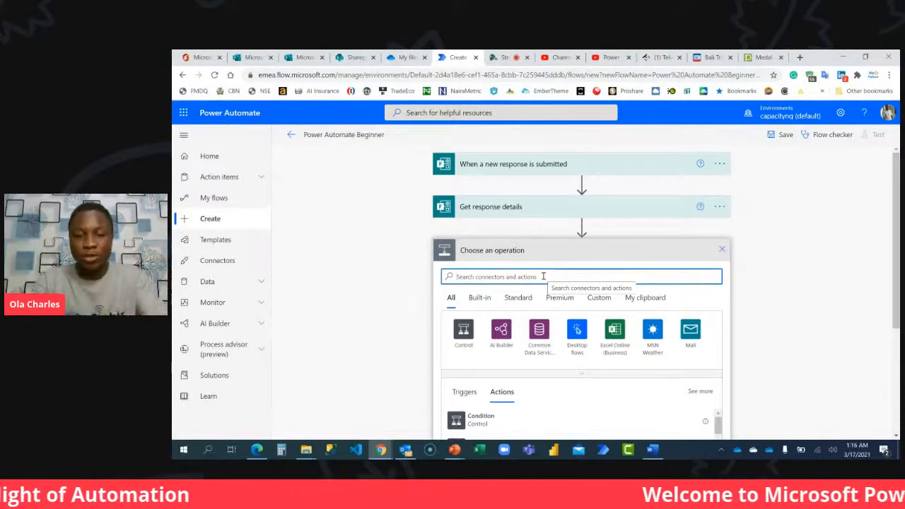
pyautogui.write('get us')
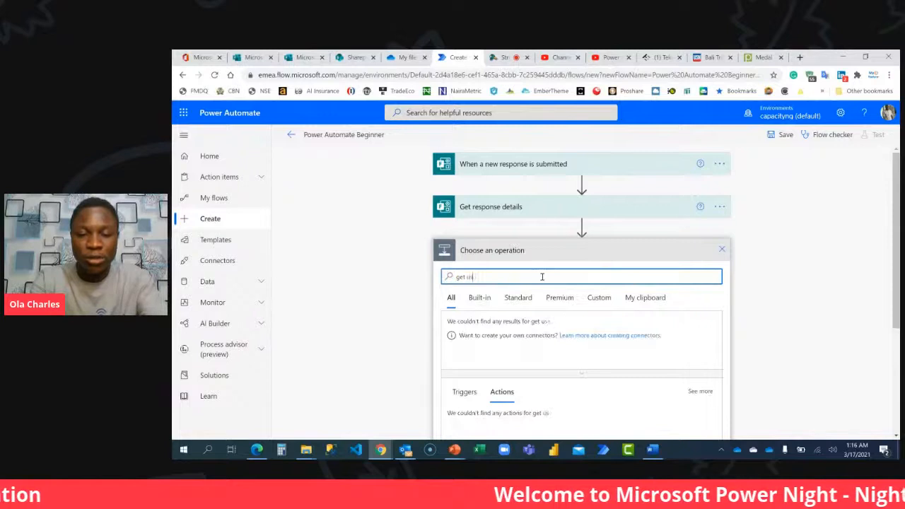
pyautogui.write('er profile')
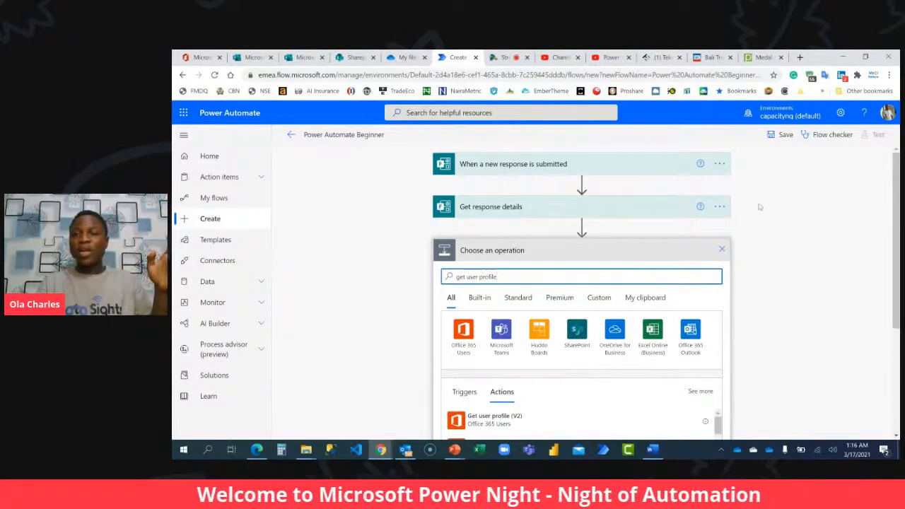
pyautogui.scroll(-2, 761, 205)
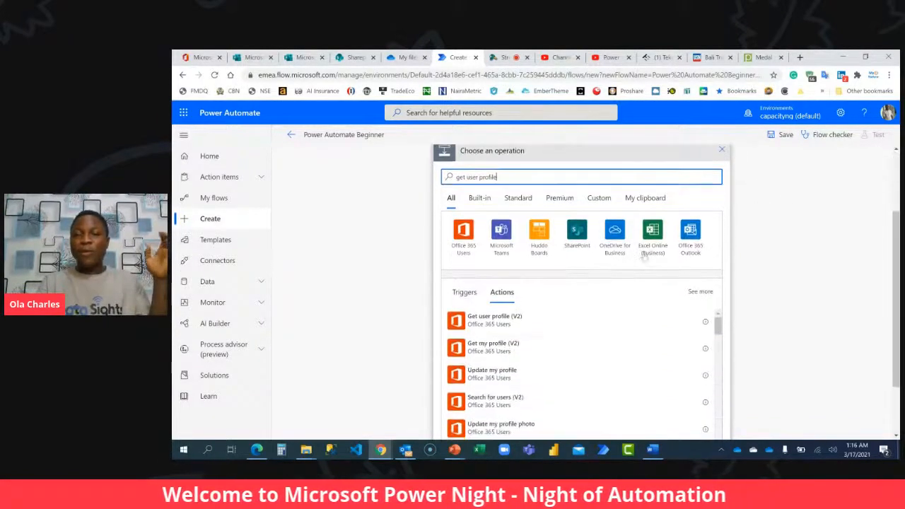
pyautogui.click(477, 324)
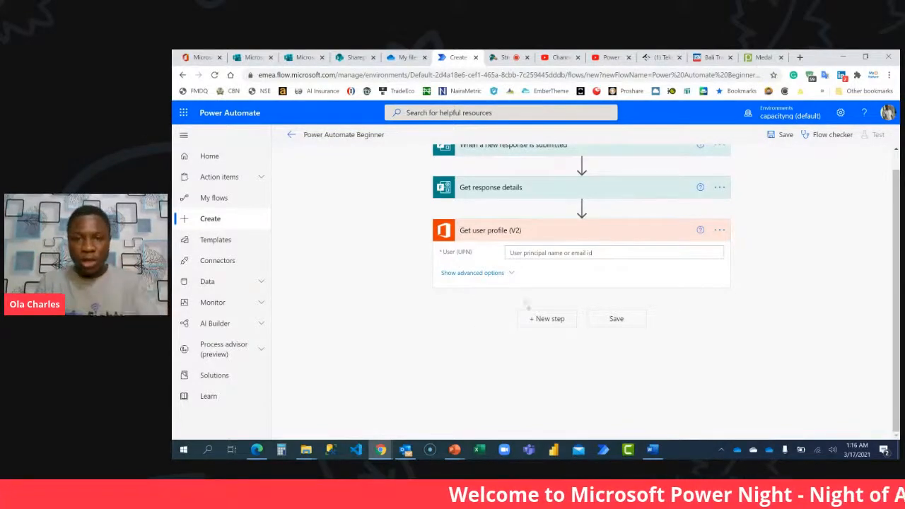
# Set the User (UPN) of Get user profile (V2) to the Responders' Email dynamic value.
pyautogui.click(553, 252)
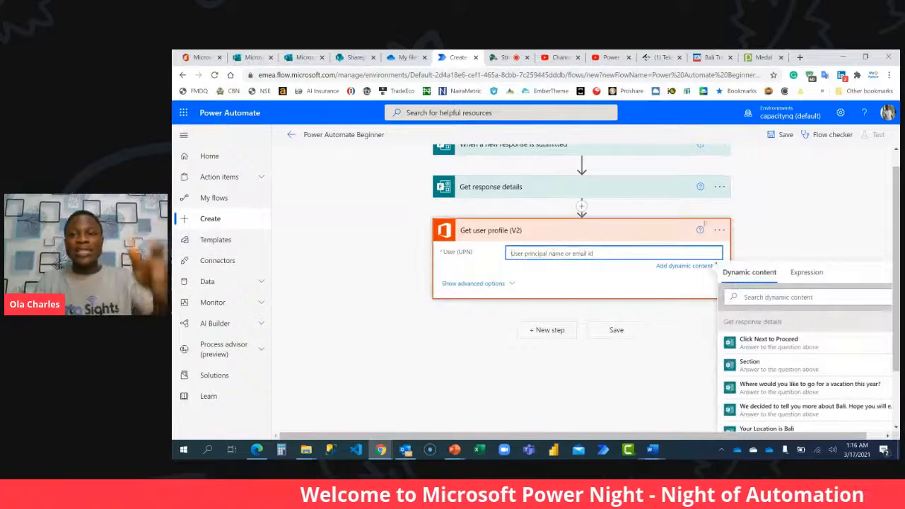
pyautogui.click(841, 299)
pyautogui.write('respo')
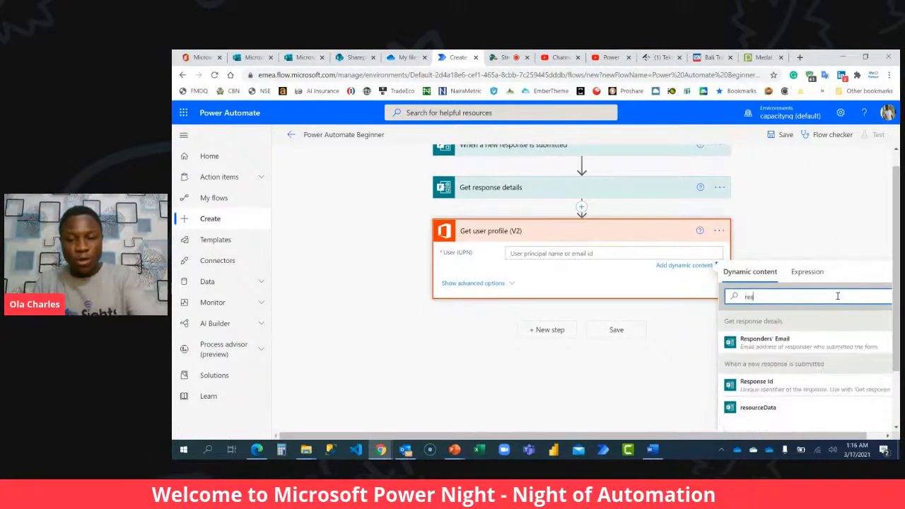
pyautogui.click(780, 346)
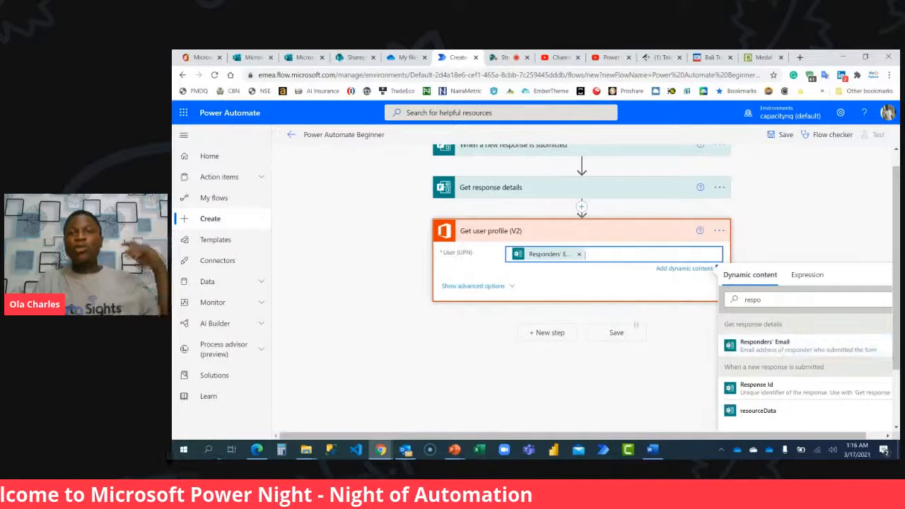
pyautogui.click(607, 240)
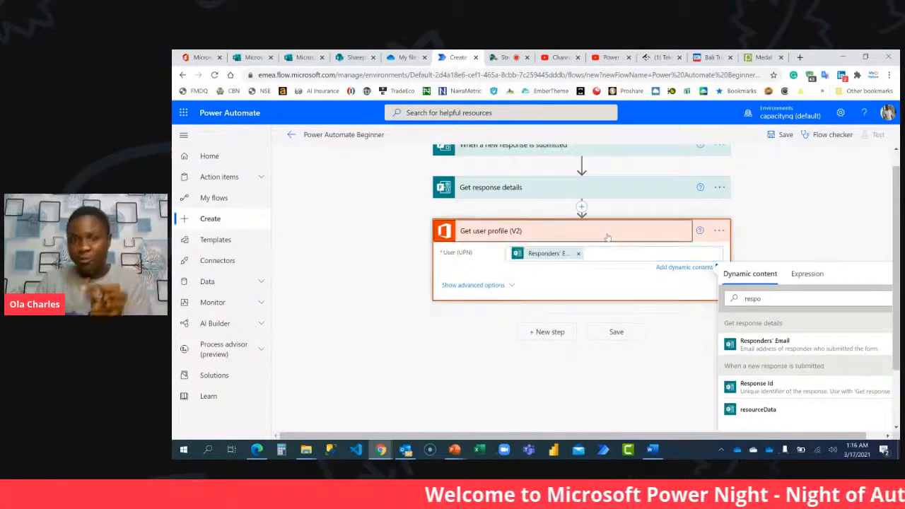
# Add the SharePoint action Create item after Get user profile (V2).
pyautogui.click(548, 273)
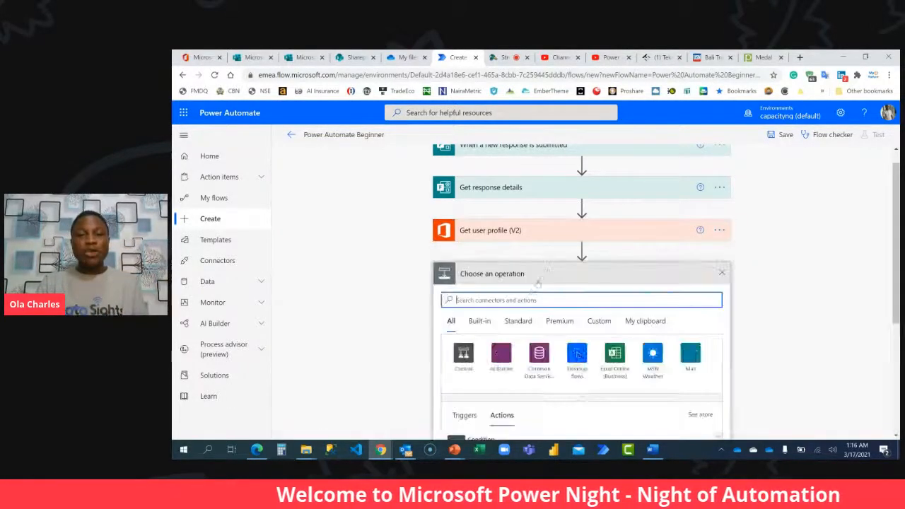
pyautogui.write('create item')
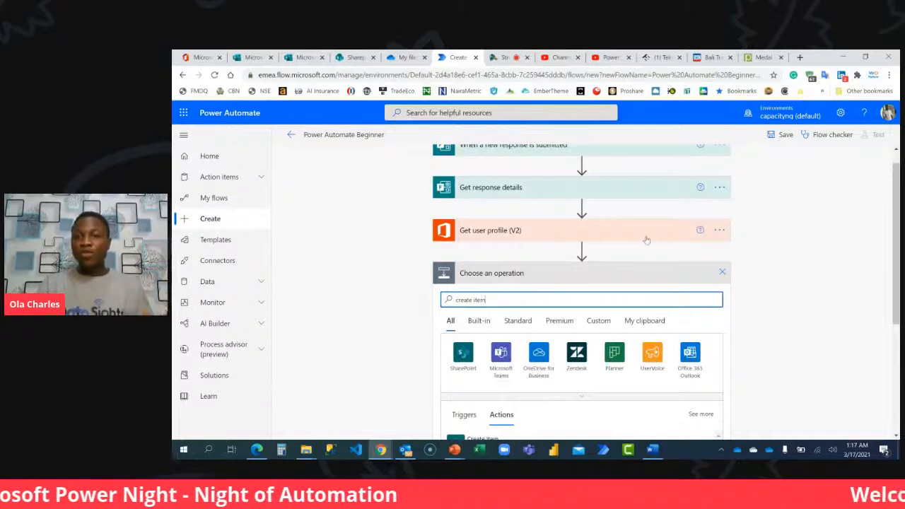
pyautogui.scroll(-2, 646, 240)
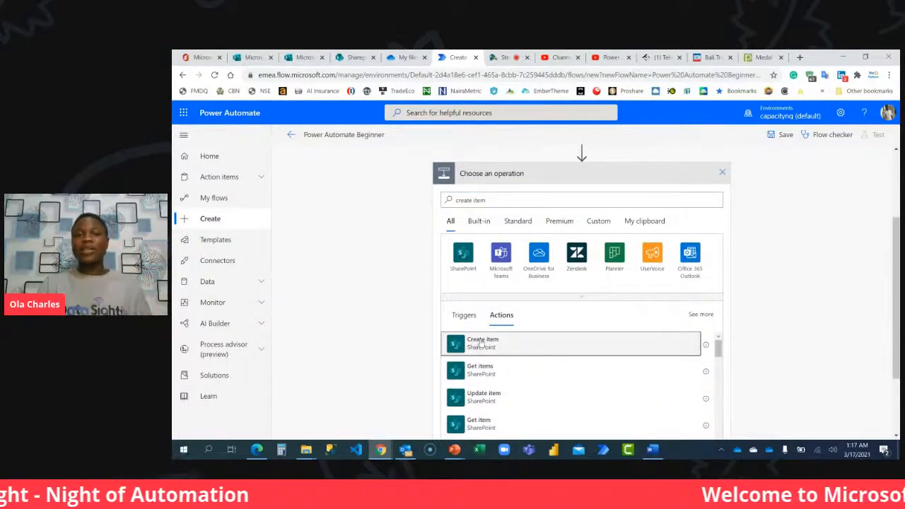
pyautogui.click(481, 343)
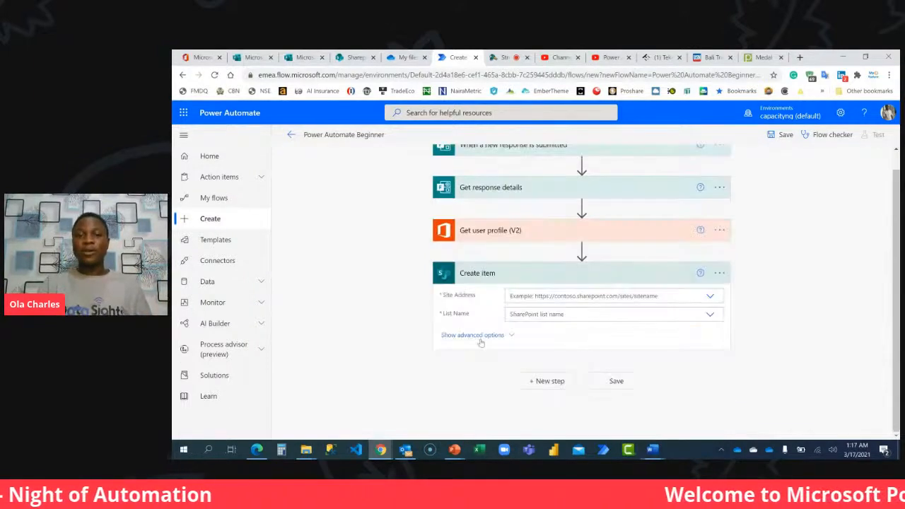
# Point the Create item action to the Sharepoint Test Site and its Power Automate Training list.
pyautogui.click(621, 295)
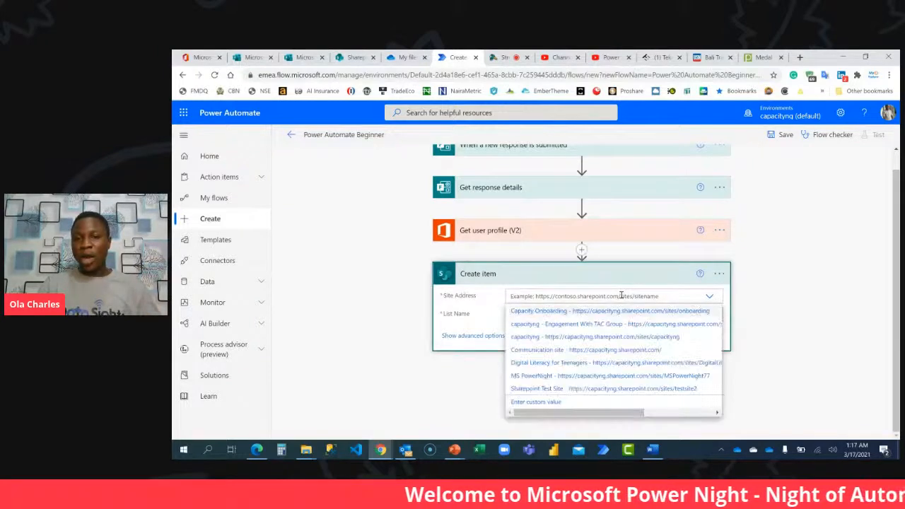
pyautogui.click(544, 389)
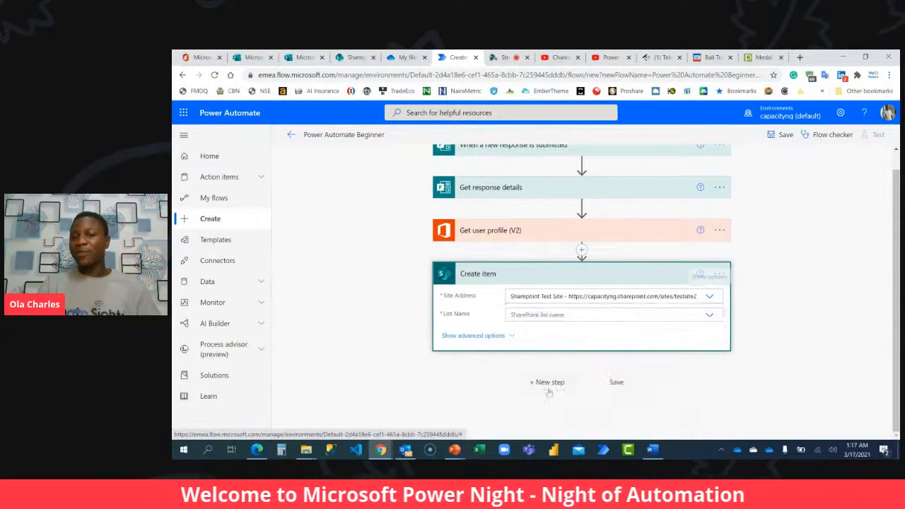
pyautogui.click(555, 315)
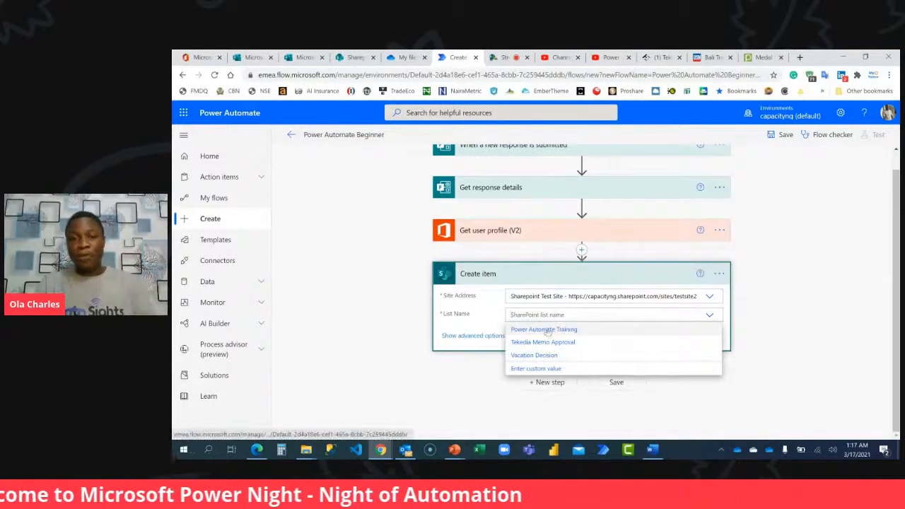
pyautogui.click(544, 330)
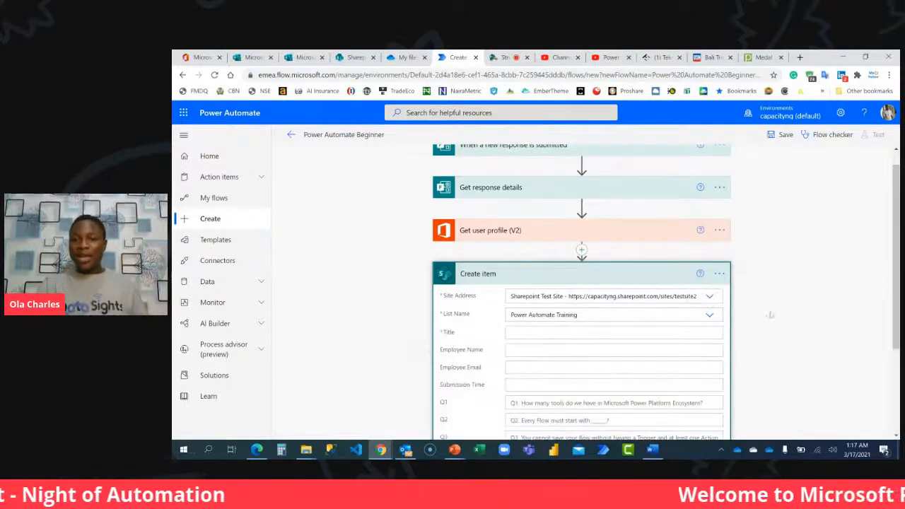
# Set the Create item action's Title to the Response Id dynamic value from the form trigger.
pyautogui.scroll(-3, 772, 314)
pyautogui.scroll(-1, 772, 314)
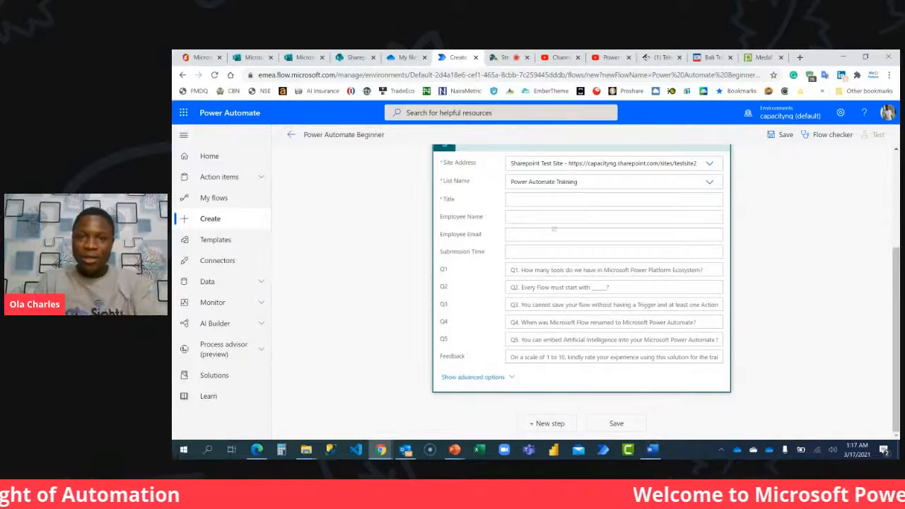
pyautogui.click(560, 201)
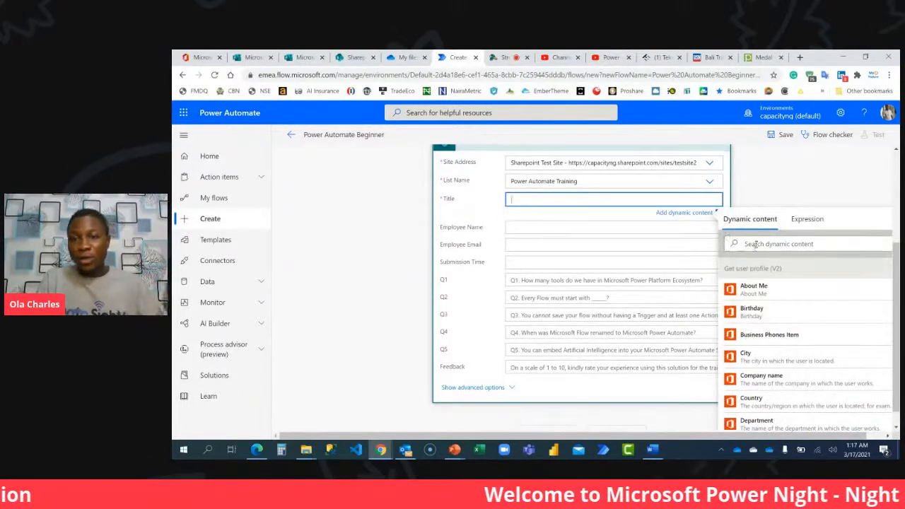
pyautogui.click(755, 244)
pyautogui.write('response')
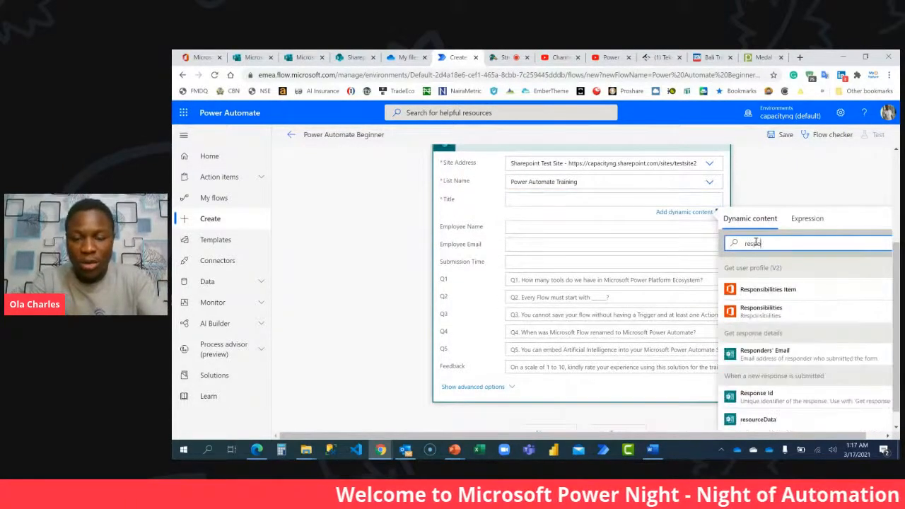
pyautogui.click(775, 393)
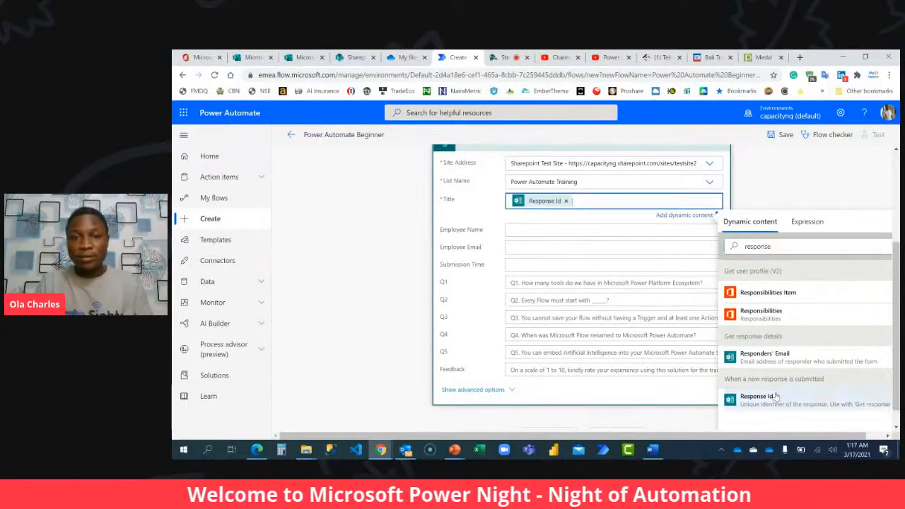
# Set Employee Name in Create item to the Display Name dynamic value from Get user profile (V2).
pyautogui.click(577, 229)
pyautogui.click(751, 273)
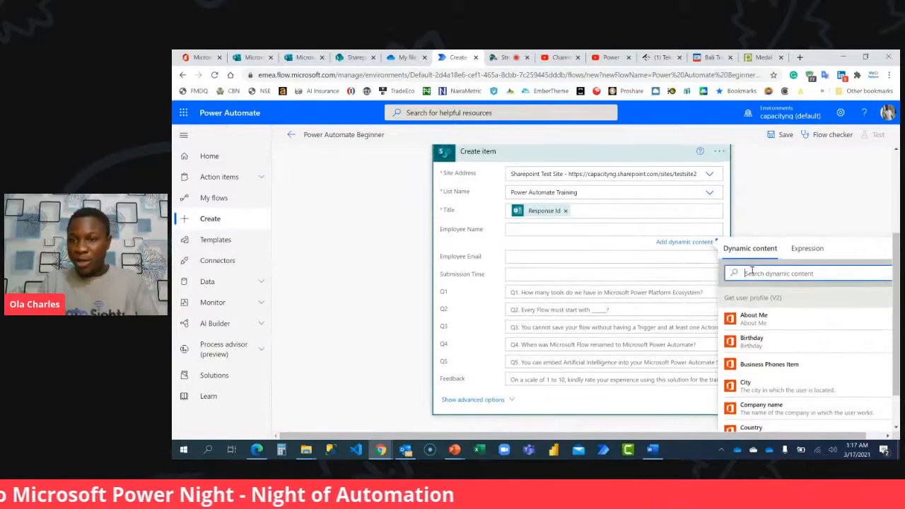
pyautogui.write('displa')
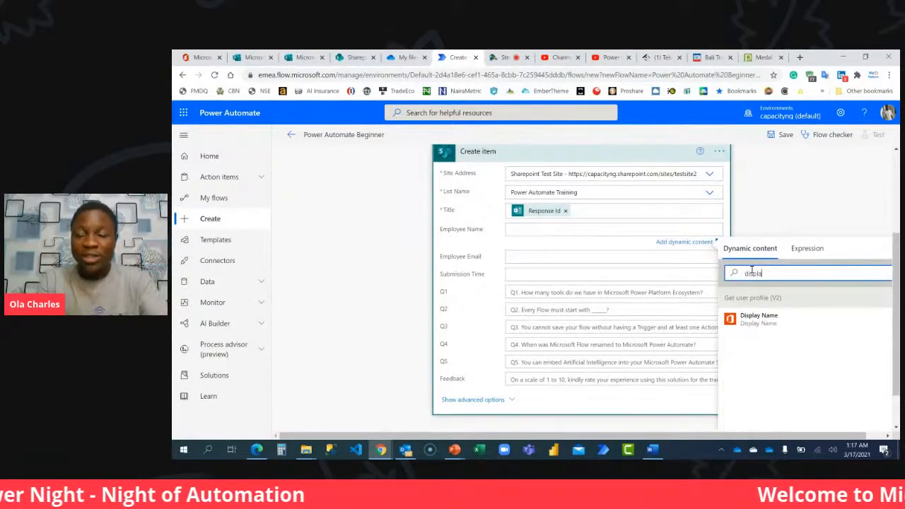
pyautogui.click(771, 319)
# Set Employee Email in Create item to the Responders' Email dynamic value from Get response details.
pyautogui.click(572, 259)
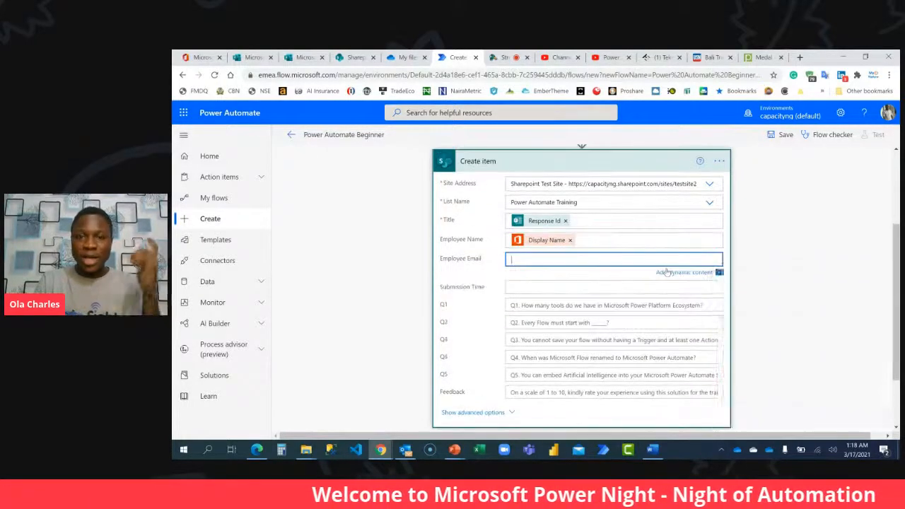
pyautogui.click(750, 302)
pyautogui.write('res')
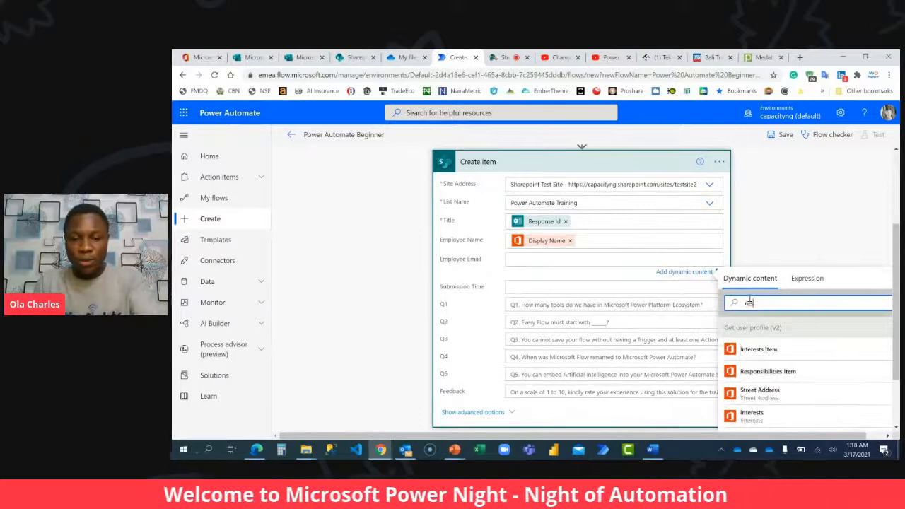
pyautogui.write('po')
pyautogui.click(763, 411)
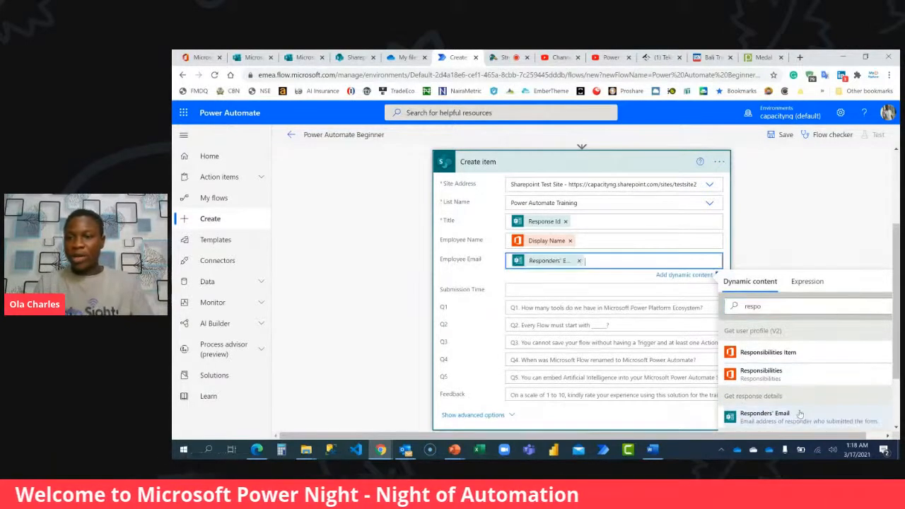
# Set Submission Time in Create item to the Submission time dynamic value from Get response details.
pyautogui.click(531, 288)
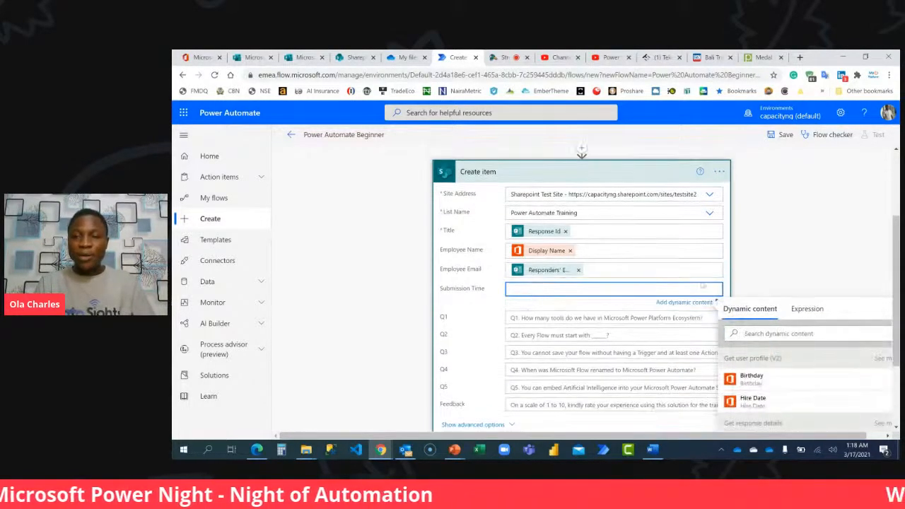
pyautogui.scroll(-3, 777, 276)
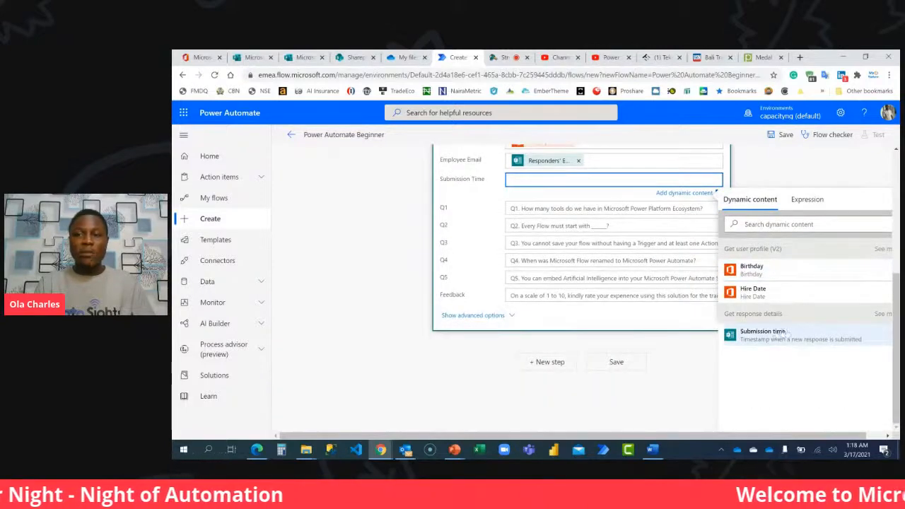
pyautogui.click(775, 335)
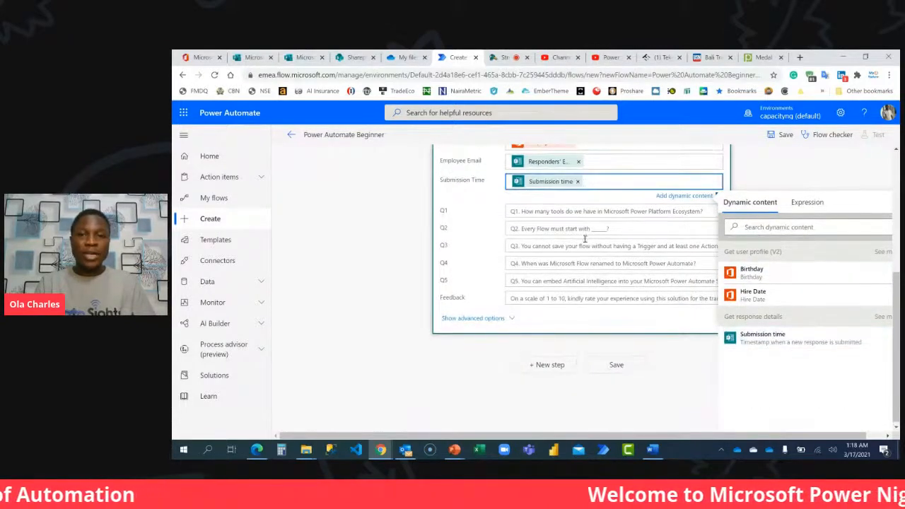
# Map the Q1 field of Create item to the form's Q1 answer about Microsoft Power Platform tools.
pyautogui.click(597, 210)
pyautogui.click(777, 253)
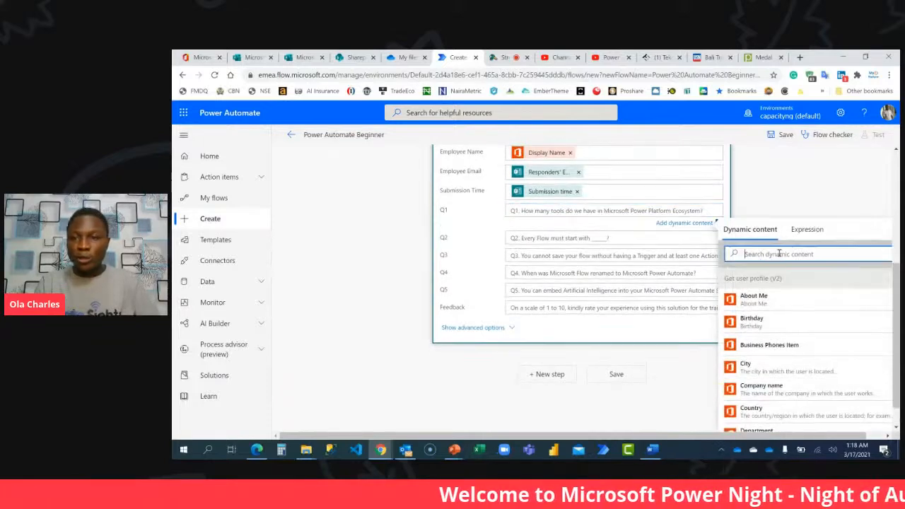
pyautogui.write('Q1')
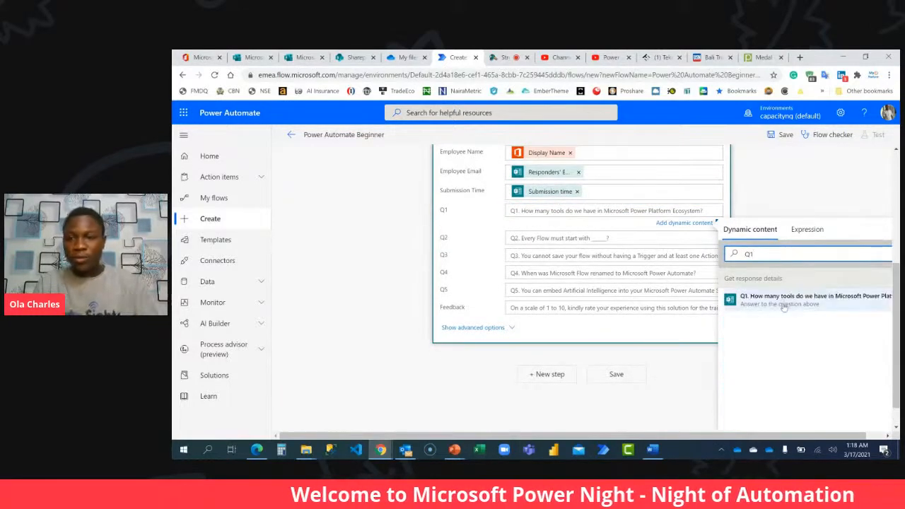
pyautogui.click(783, 304)
# Map the Q2 field of Create item to the form's answer to "Q2. Every Flow must start with".
pyautogui.click(601, 239)
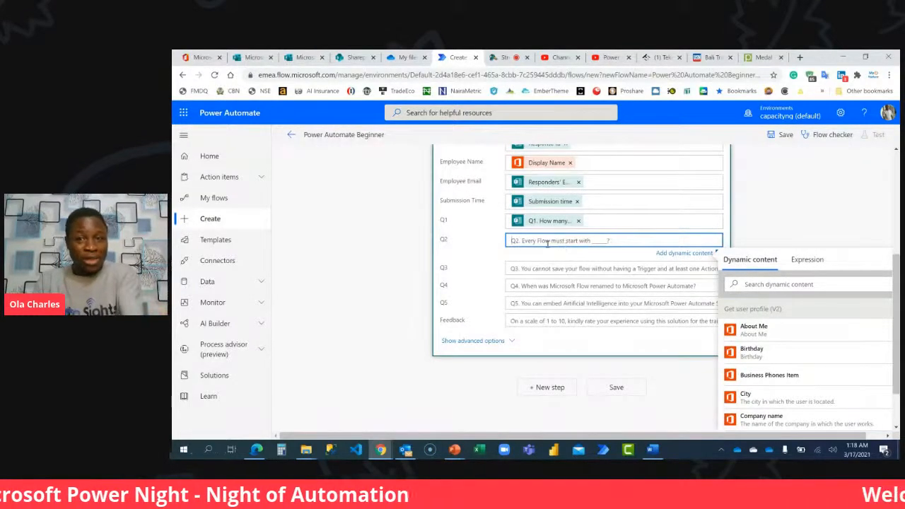
pyautogui.click(535, 269)
pyautogui.click(541, 250)
pyautogui.click(768, 294)
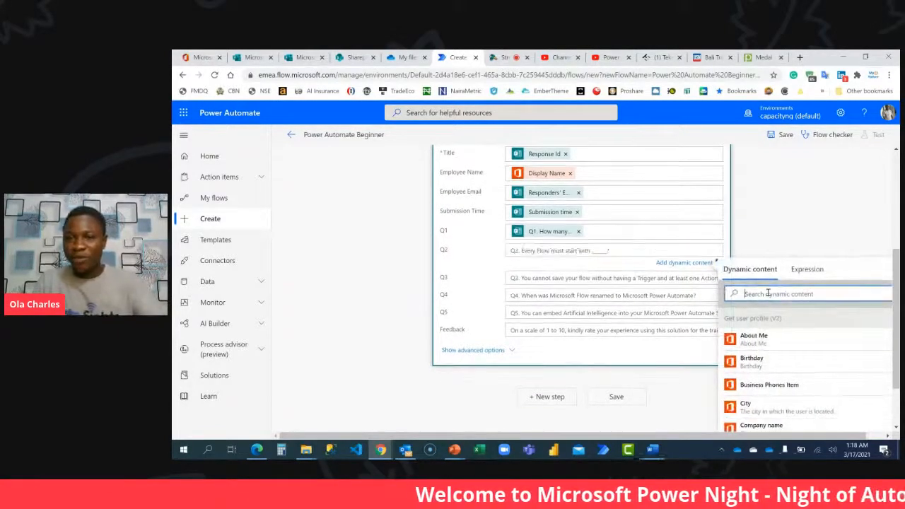
pyautogui.write('Q2')
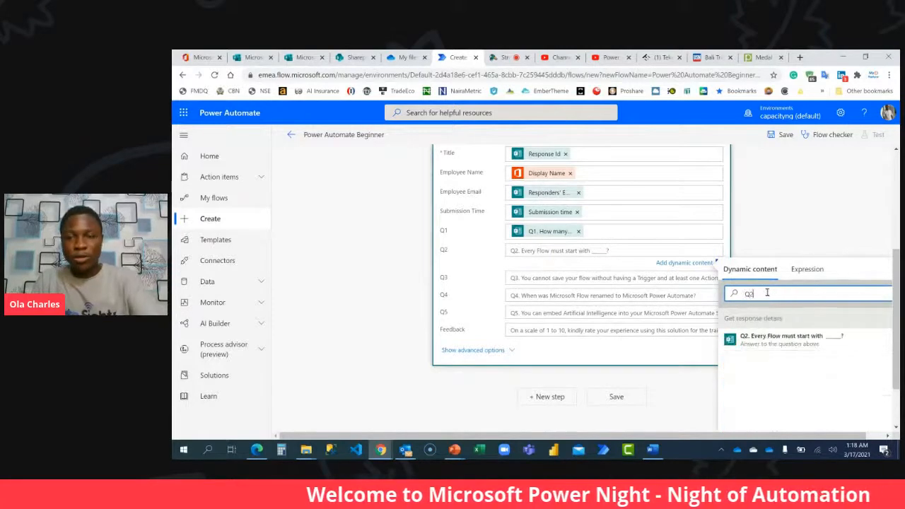
pyautogui.click(780, 339)
# Map the Q3 field of Create item to the form's Q3 answer about saving a flow without a Trigger.
pyautogui.click(551, 279)
pyautogui.click(803, 323)
pyautogui.write('Q3')
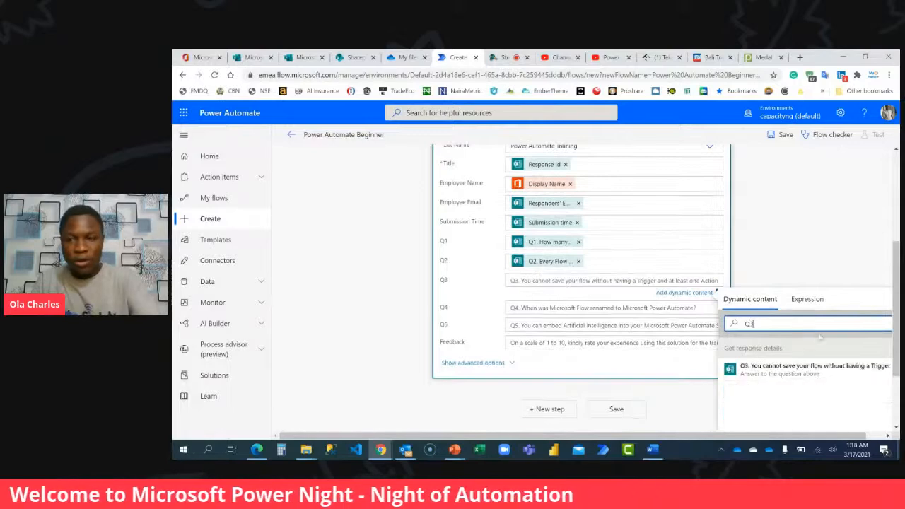
pyautogui.click(797, 368)
# Map the Q4 field of Create item to the form's Q4 answer about when Microsoft Flow was renamed.
pyautogui.click(570, 311)
pyautogui.click(799, 353)
pyautogui.write('Q4')
pyautogui.click(812, 397)
# Map the Q5 field of Create item to the form's Q5 answer about embedding Artificial Intelligence.
pyautogui.click(589, 338)
pyautogui.click(789, 383)
pyautogui.write('Q5')
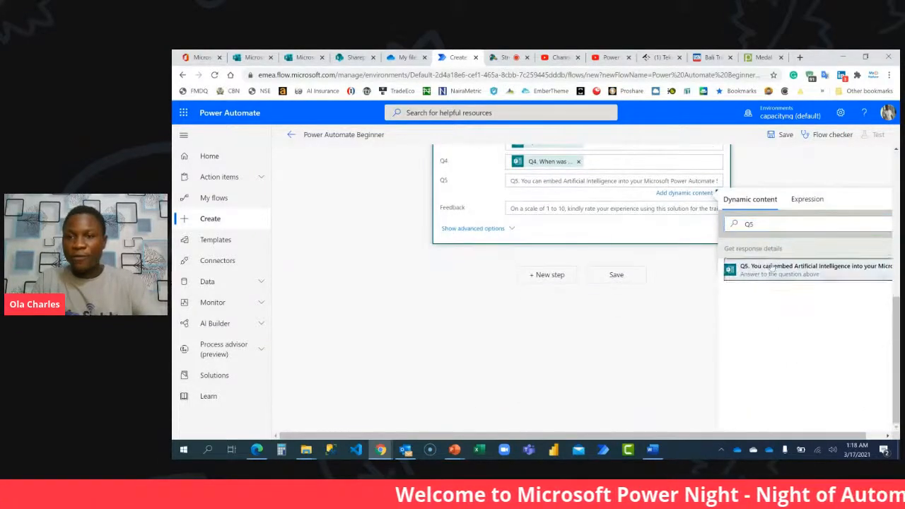
pyautogui.click(772, 269)
# Map the Feedback field of Create item to the form's "On a scale of 1 to 10" rating answer.
pyautogui.click(605, 211)
pyautogui.click(763, 255)
pyautogui.write('on a sc')
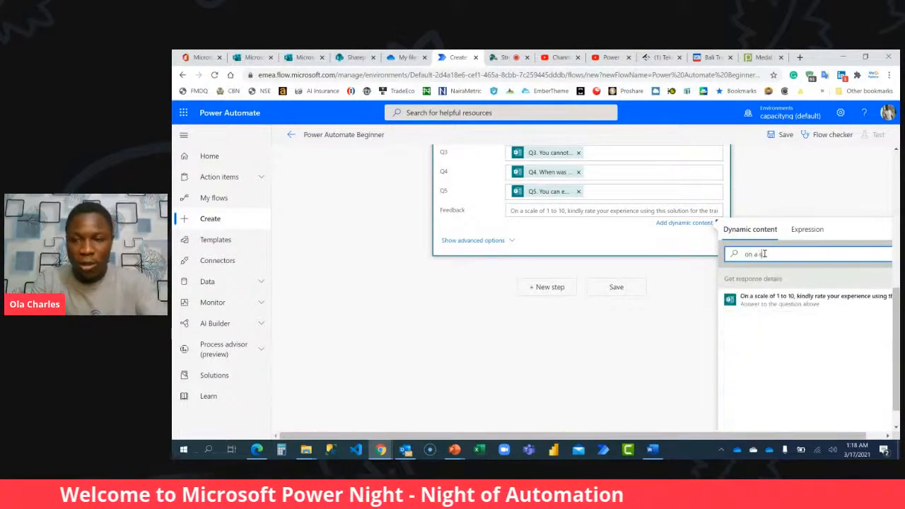
pyautogui.click(769, 301)
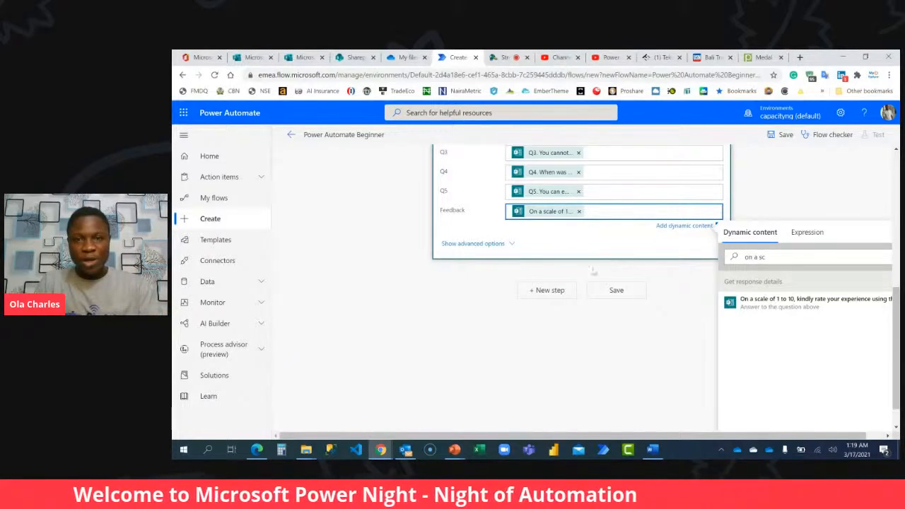
pyautogui.click(552, 375)
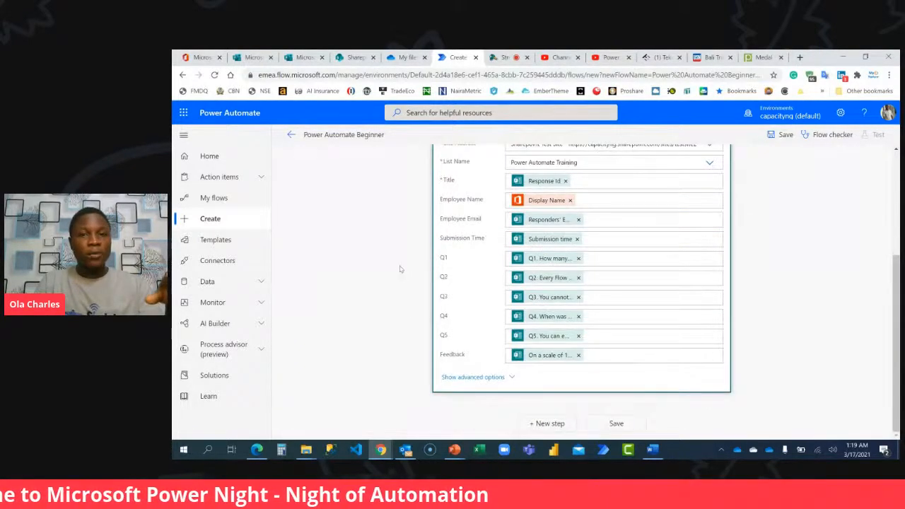
# Check the completed Create item fields and save the flow.
pyautogui.scroll(2, 399, 269)
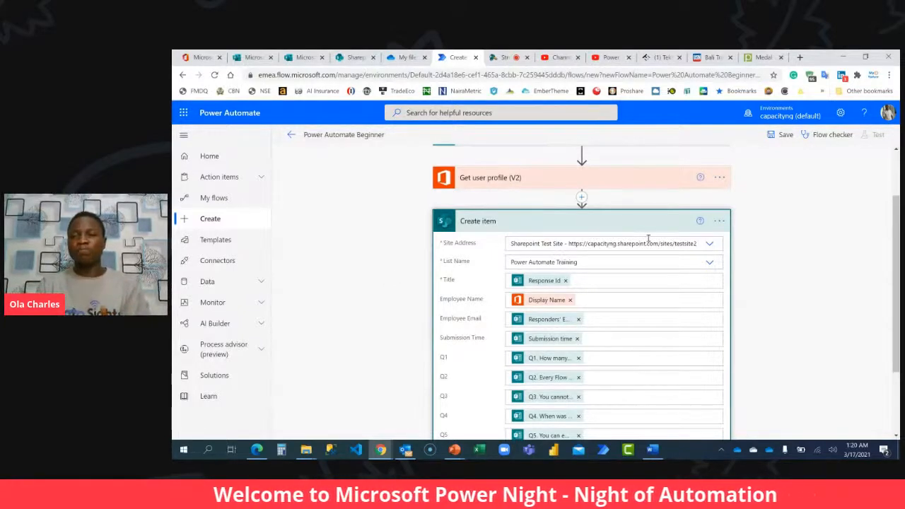
pyautogui.scroll(-2, 747, 262)
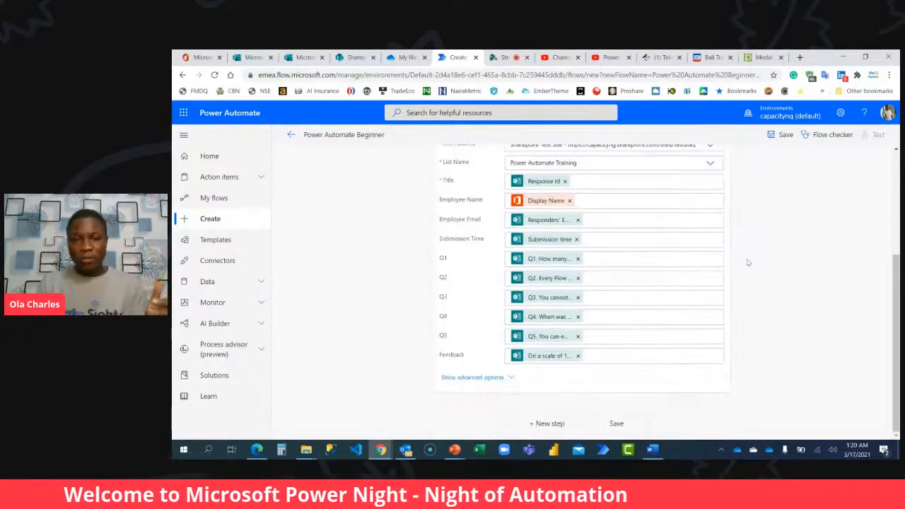
pyautogui.click(624, 423)
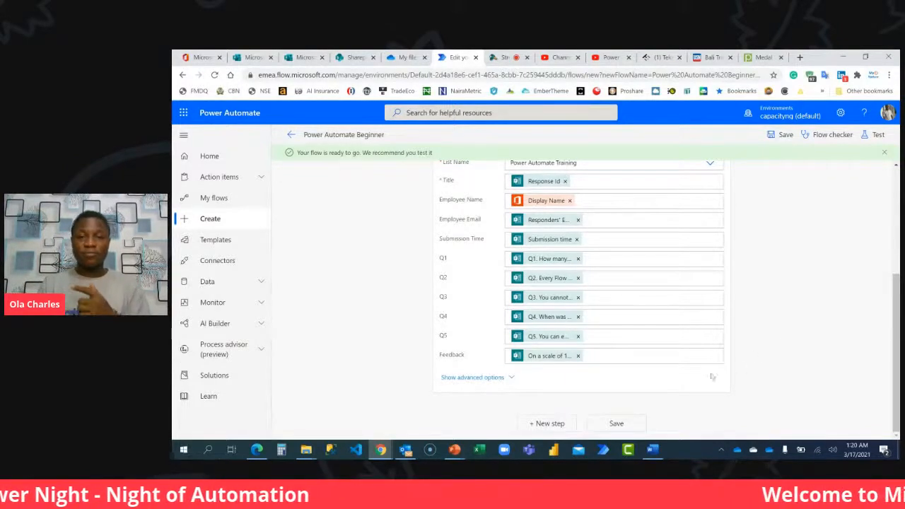
# Add a Condition control after Create item and set its first value to Create item's Total Score.
pyautogui.click(548, 422)
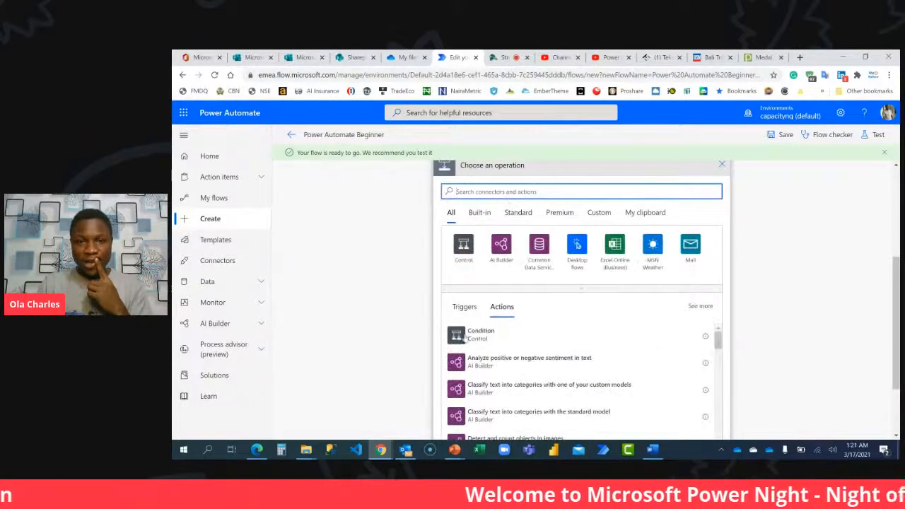
pyautogui.click(484, 337)
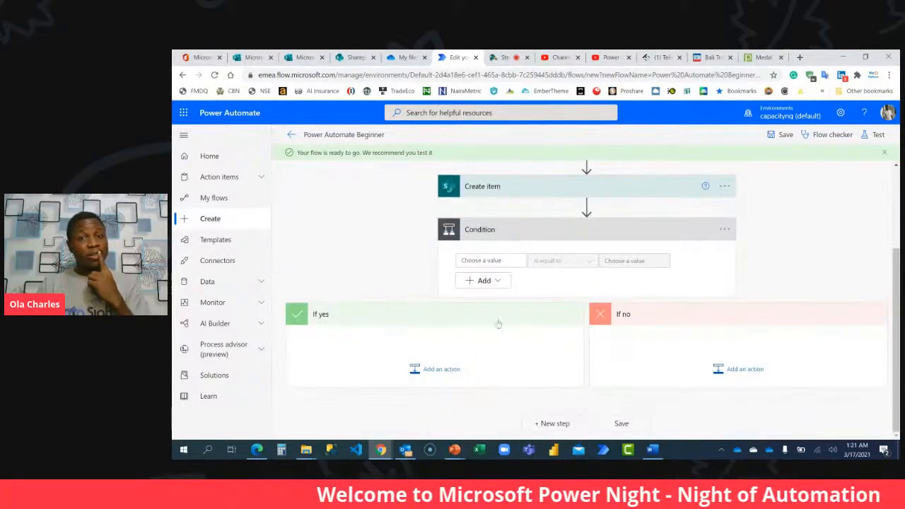
pyautogui.click(486, 259)
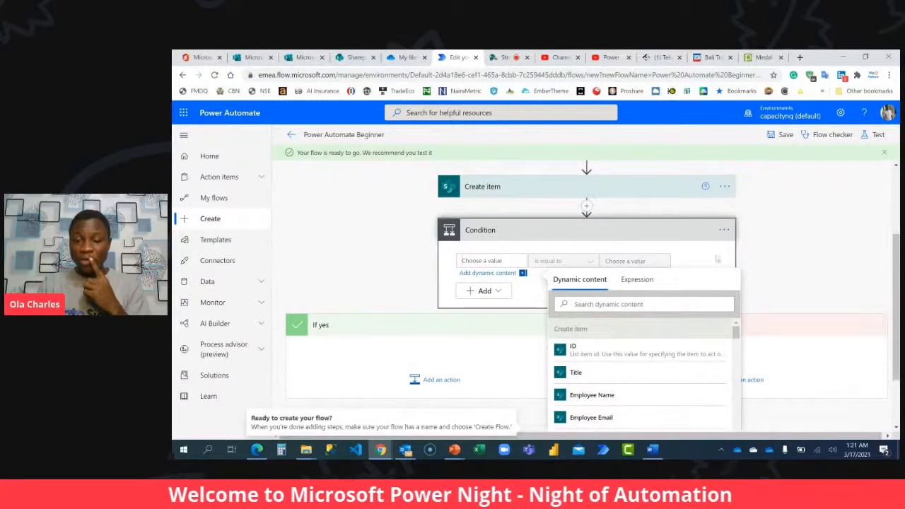
pyautogui.scroll(-4, 649, 341)
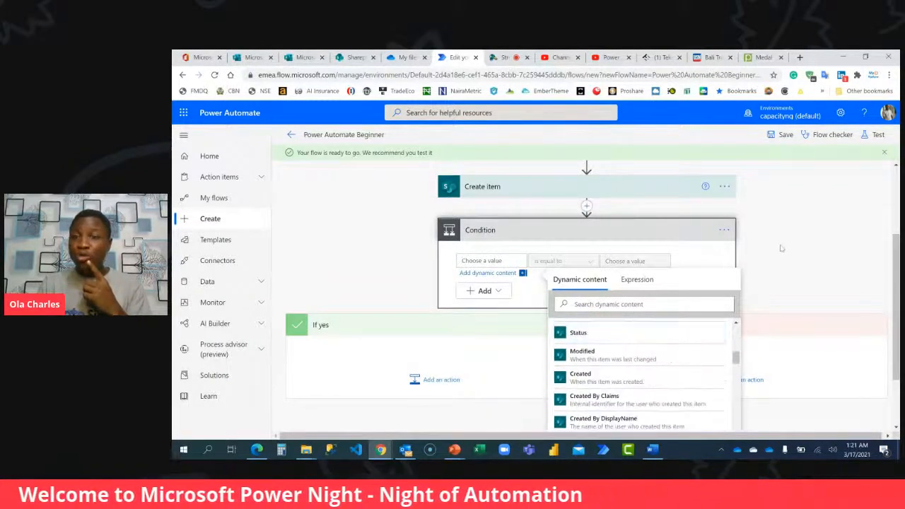
pyautogui.scroll(-2, 779, 253)
pyautogui.scroll(-6, 649, 298)
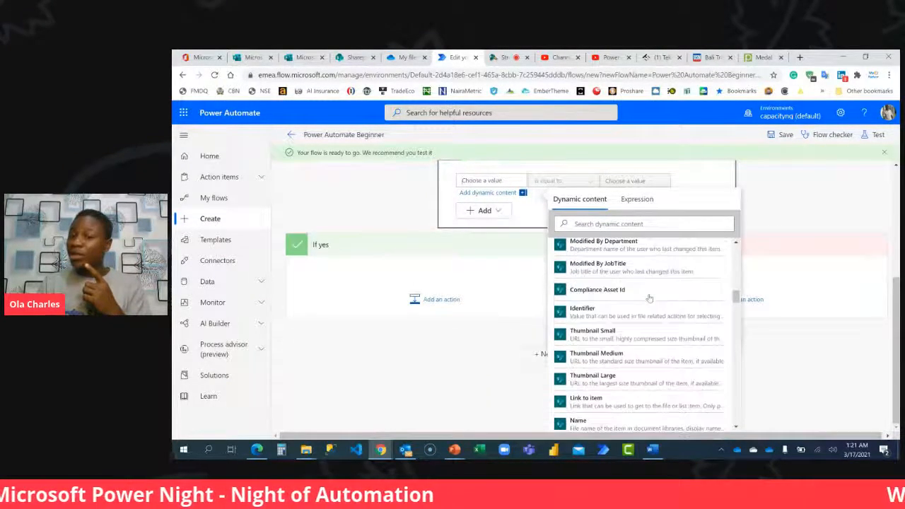
pyautogui.scroll(-5, 649, 299)
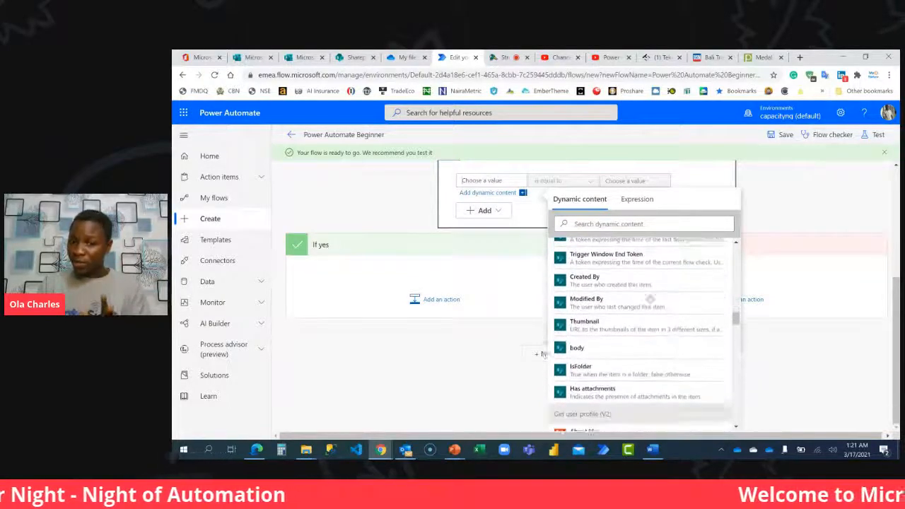
pyautogui.scroll(10, 650, 298)
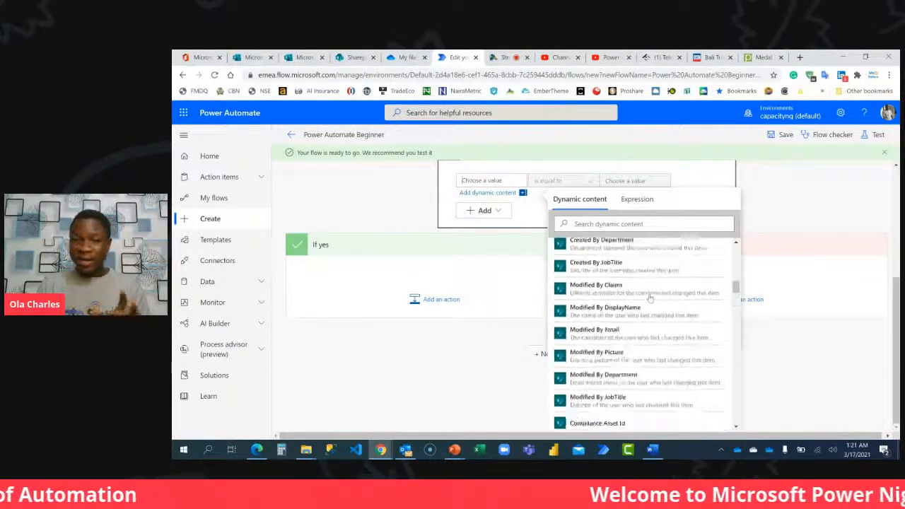
pyautogui.scroll(-1, 648, 289)
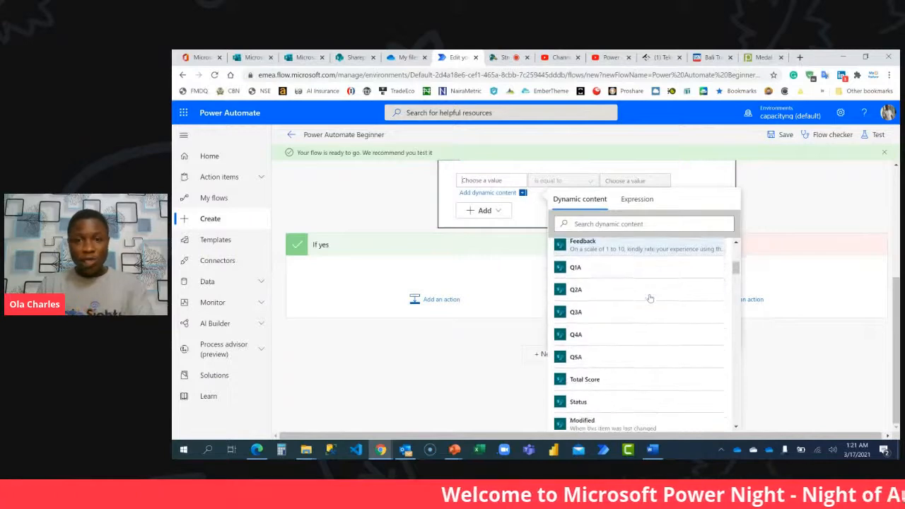
pyautogui.click(600, 380)
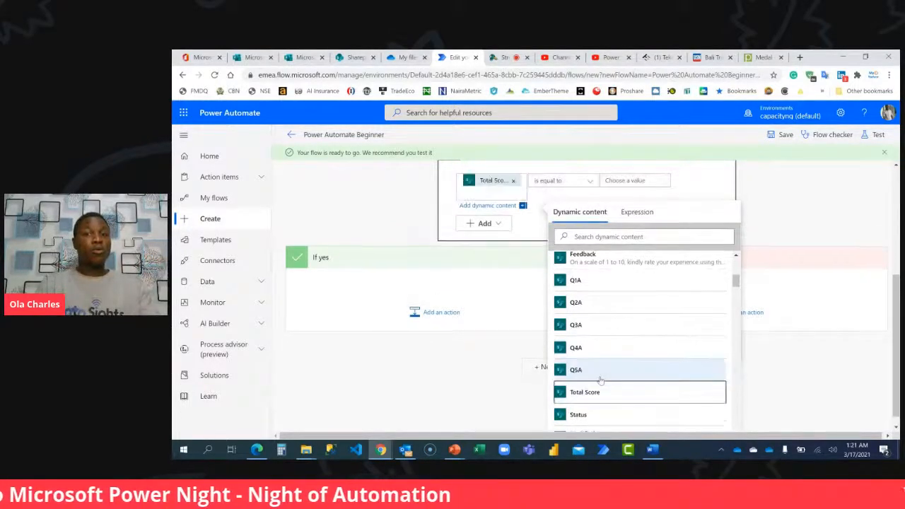
# Set the Total Score condition to "is greater than" 3 and start an action in the If yes branch.
pyautogui.click(577, 183)
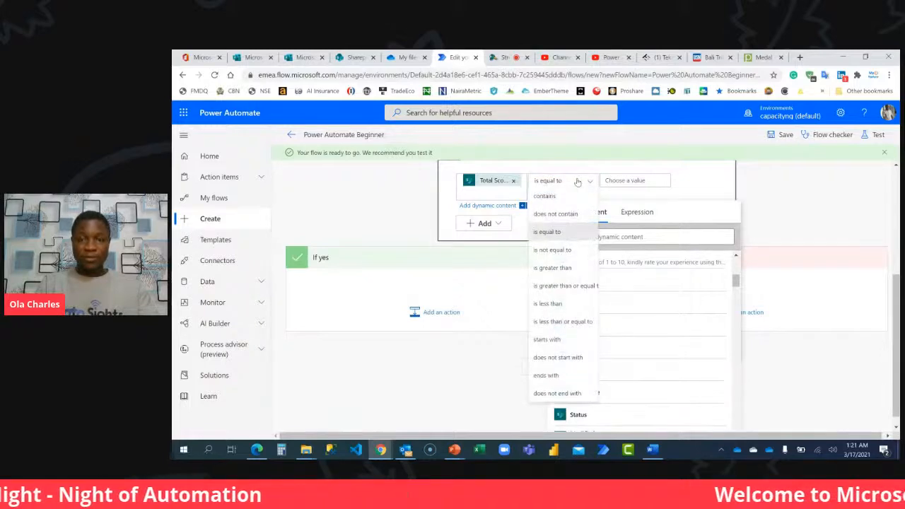
pyautogui.click(557, 269)
pyautogui.click(623, 247)
pyautogui.write('3')
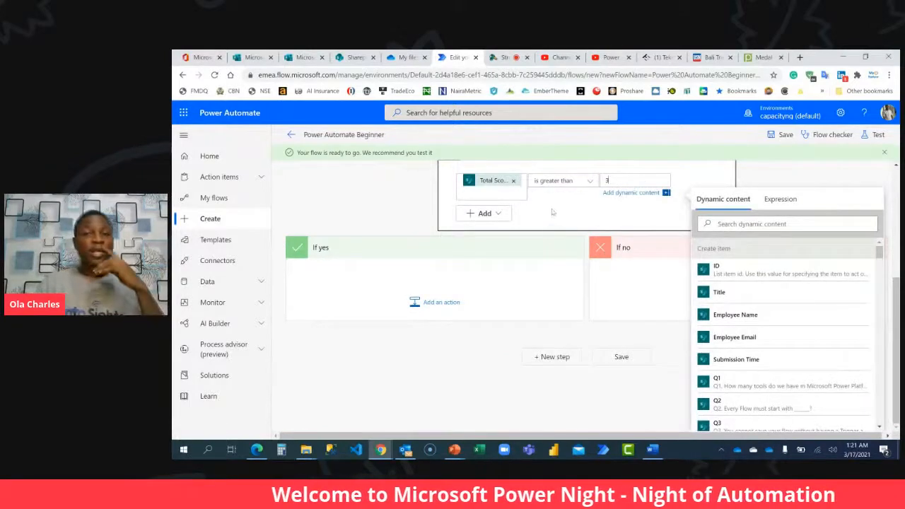
pyautogui.click(554, 212)
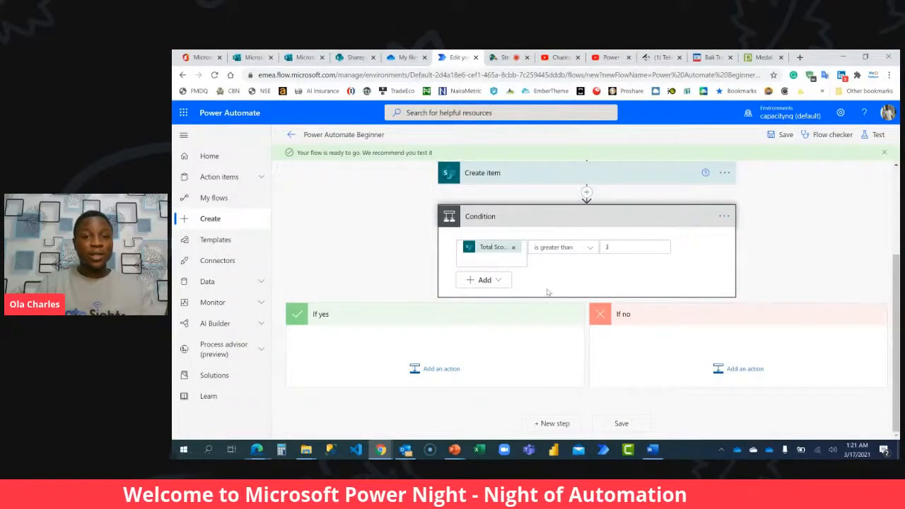
pyautogui.click(432, 371)
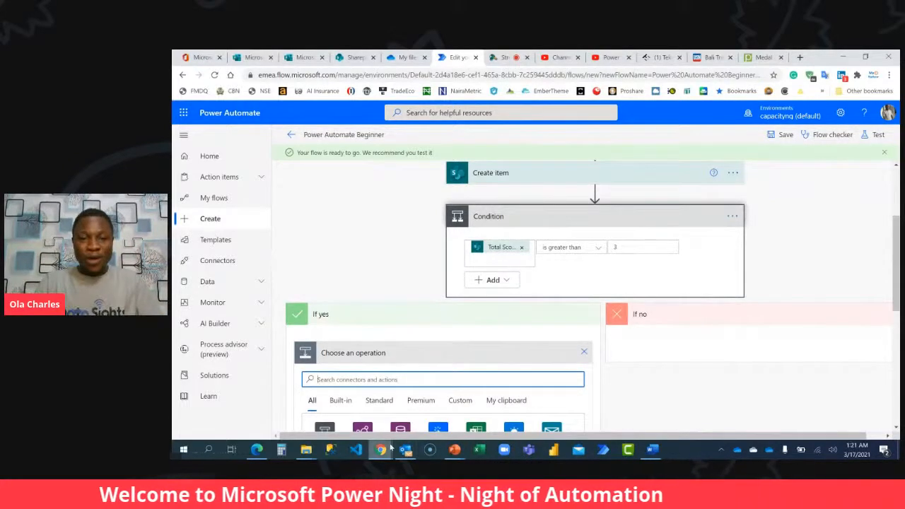
# Copy the Badge image from the desktop into the OneDrive - capacityng folder in File Explorer.
pyautogui.moveTo(306, 449)
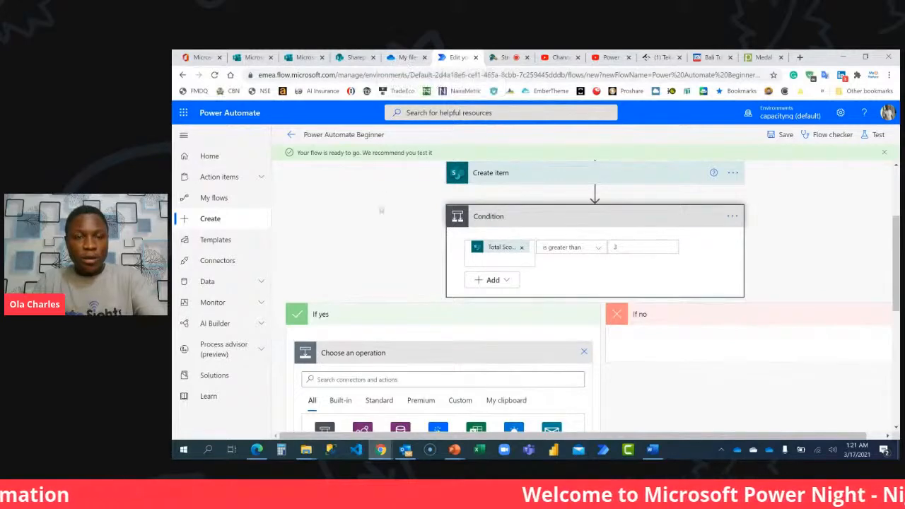
pyautogui.press('super+d')
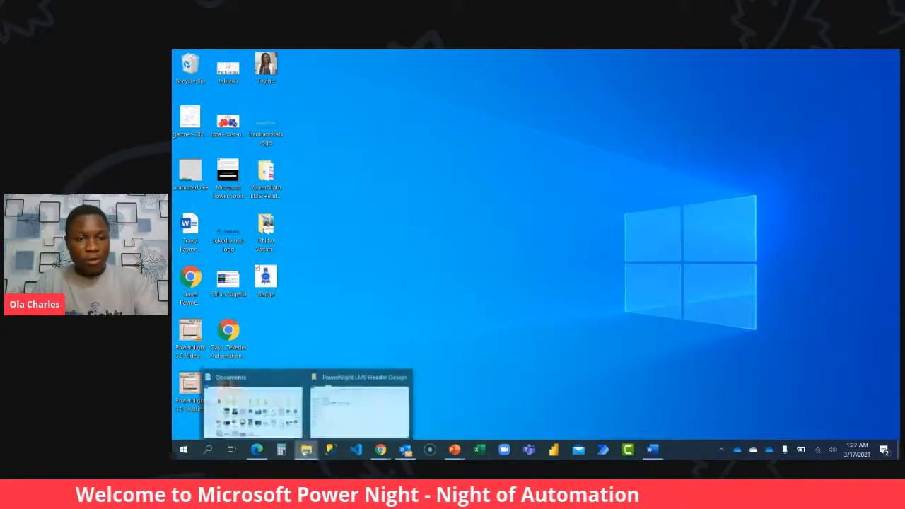
pyautogui.click(252, 408)
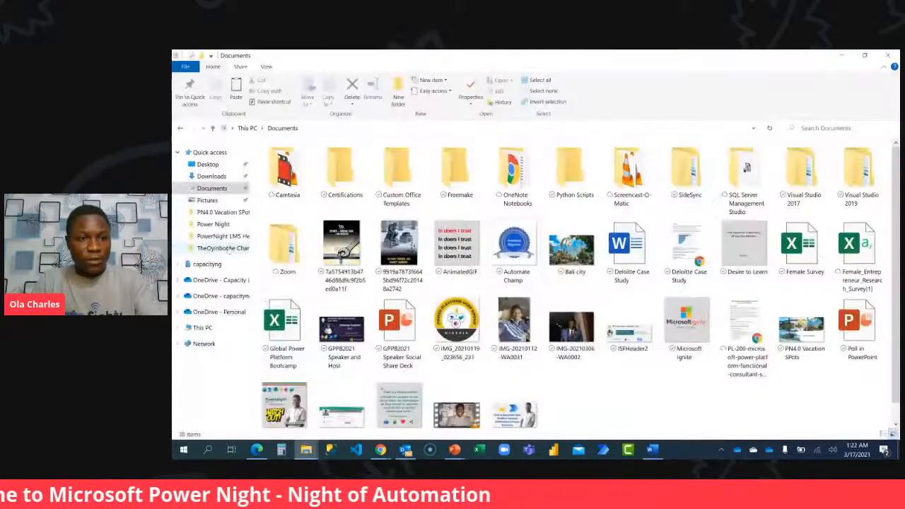
pyautogui.click(220, 296)
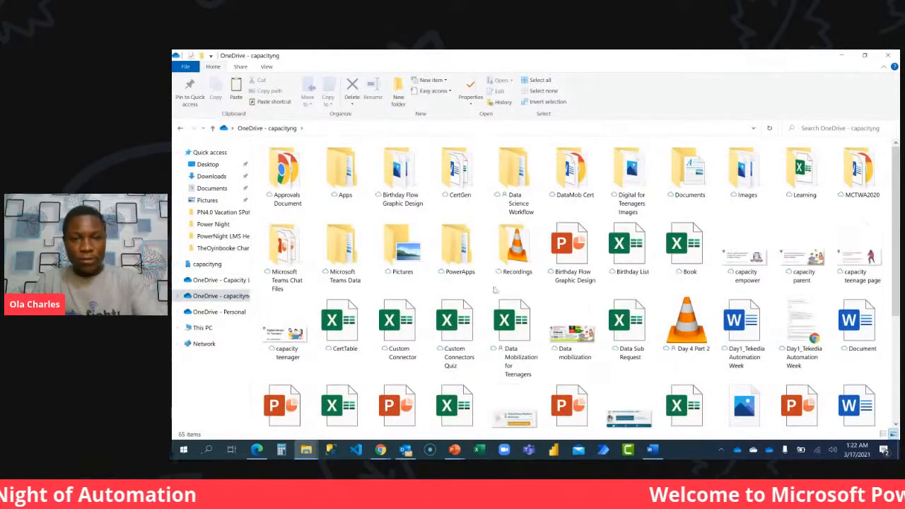
pyautogui.hotkey('ctrl', 'v')
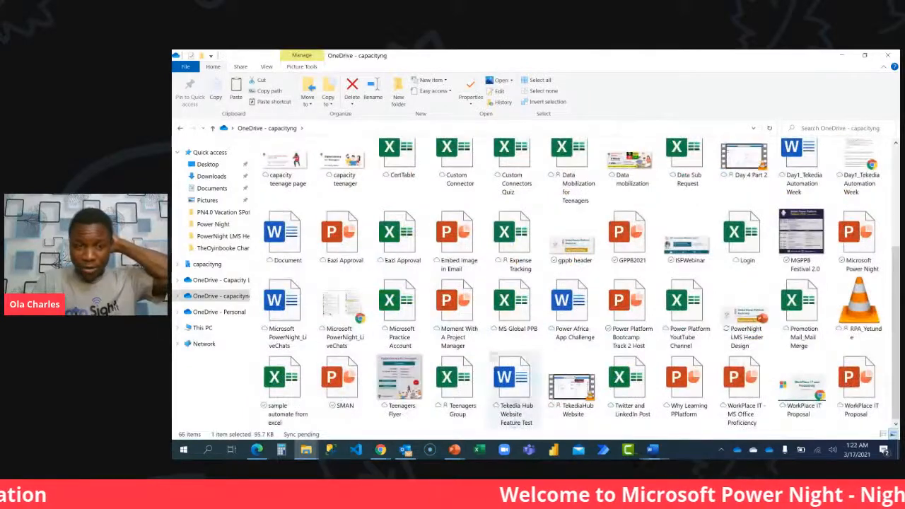
# Return to the flow in Chrome and add the OneDrive for Business "Get file content" action to the If yes branch.
pyautogui.moveTo(380, 449)
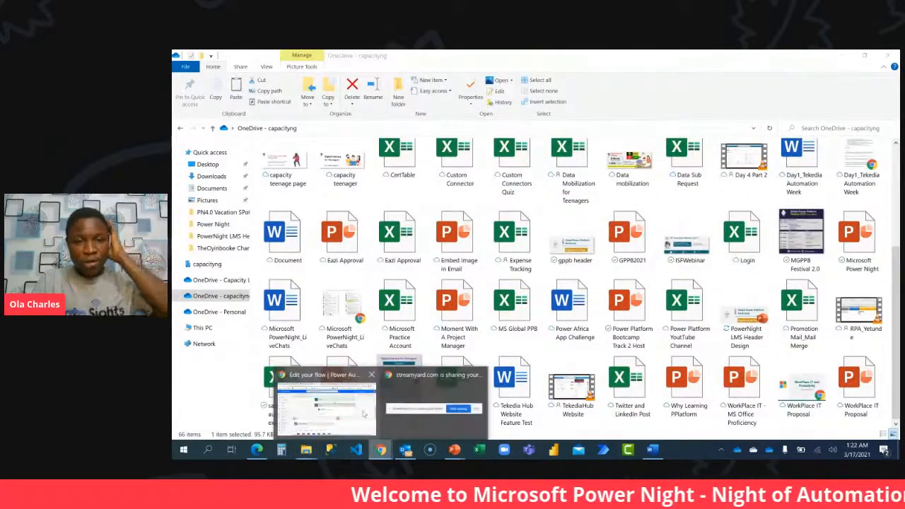
pyautogui.click(325, 403)
pyautogui.scroll(-1, 404, 288)
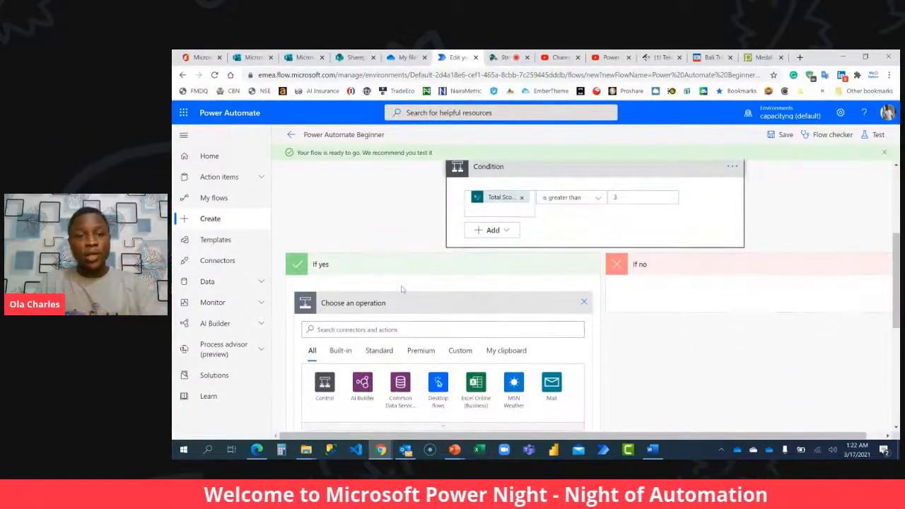
pyautogui.click(386, 329)
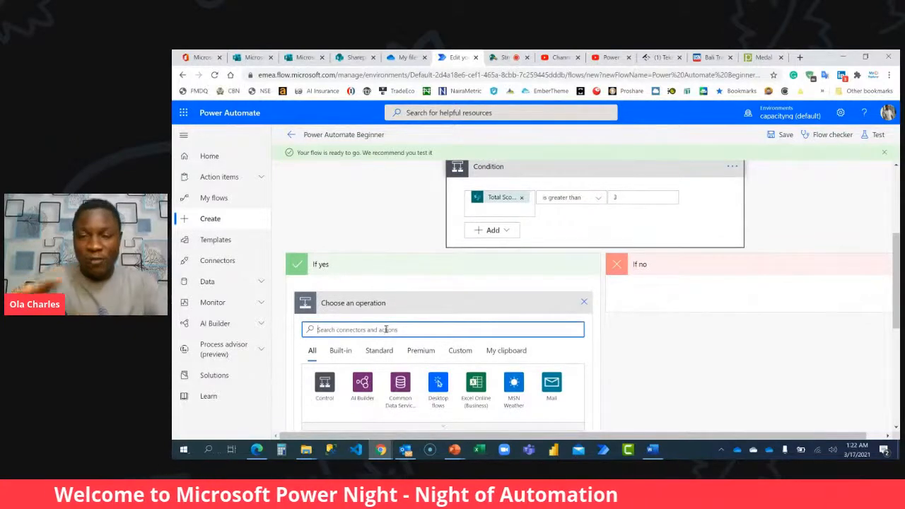
pyautogui.write('g')
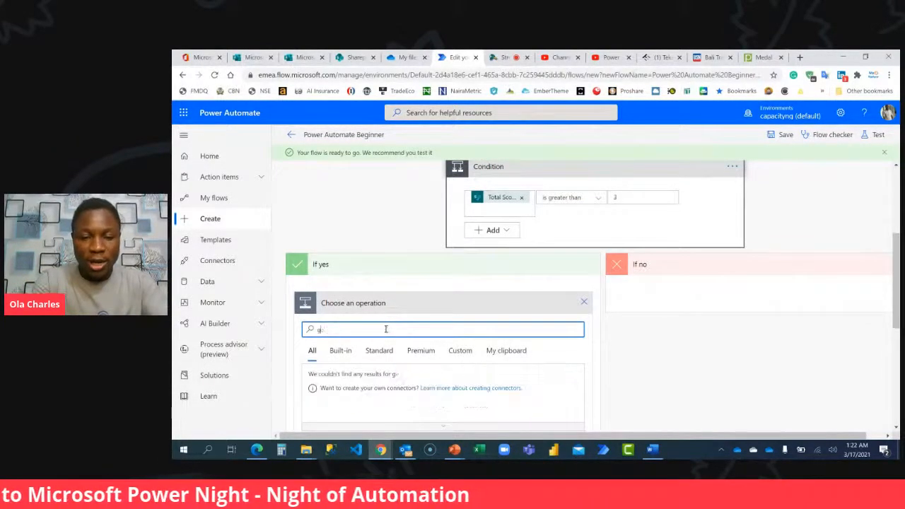
pyautogui.write('et file content')
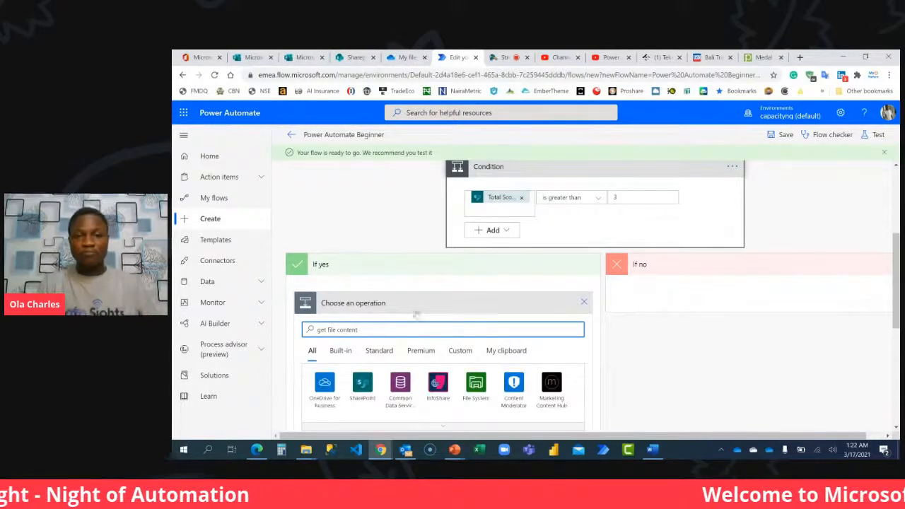
pyautogui.scroll(-2, 417, 316)
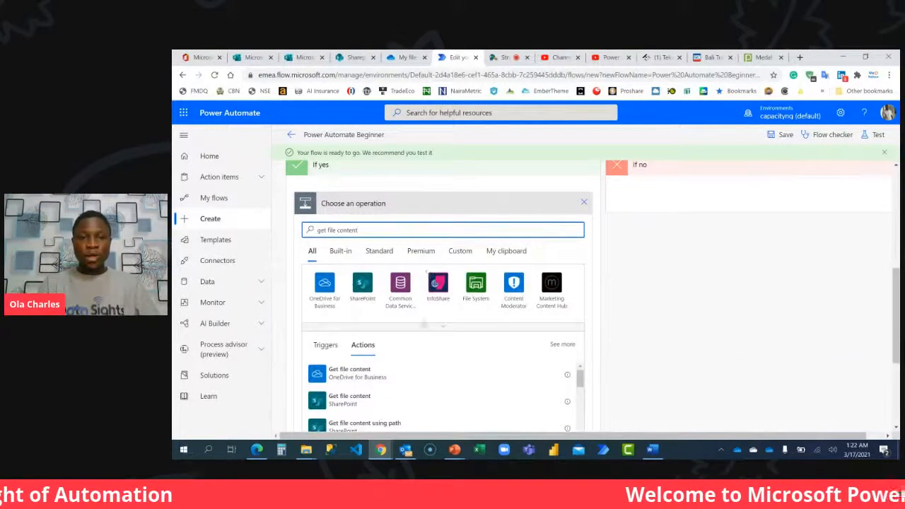
pyautogui.click(351, 374)
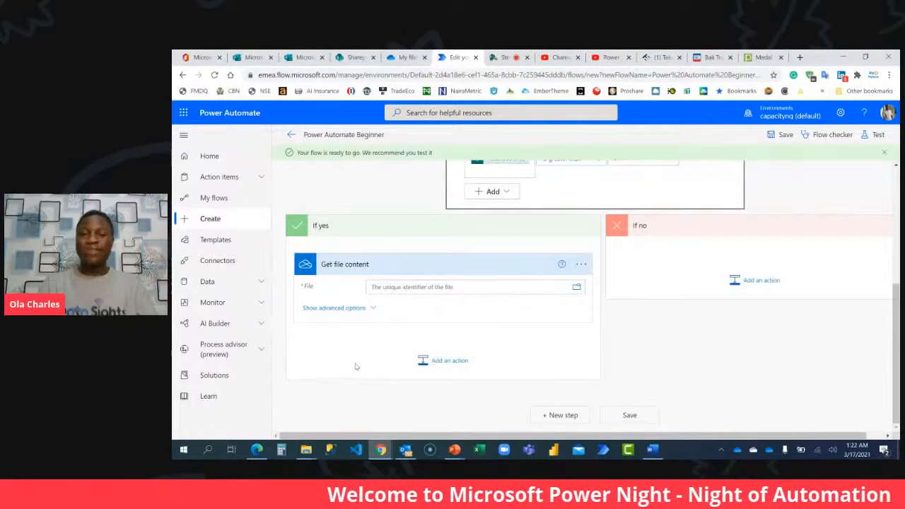
# Select Badge.png as the file for Get file content and start another action below it in the If yes branch.
pyautogui.click(576, 288)
pyautogui.click(728, 317)
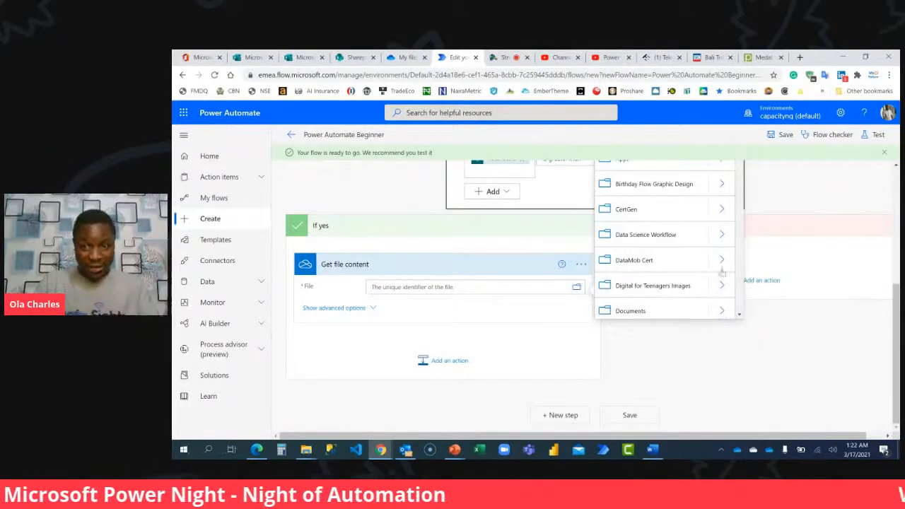
pyautogui.scroll(-10, 707, 241)
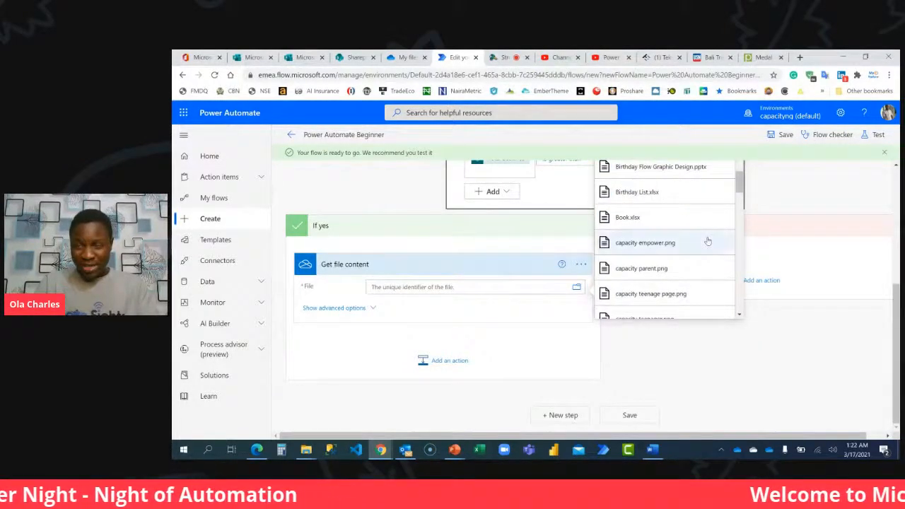
pyautogui.scroll(-10, 707, 241)
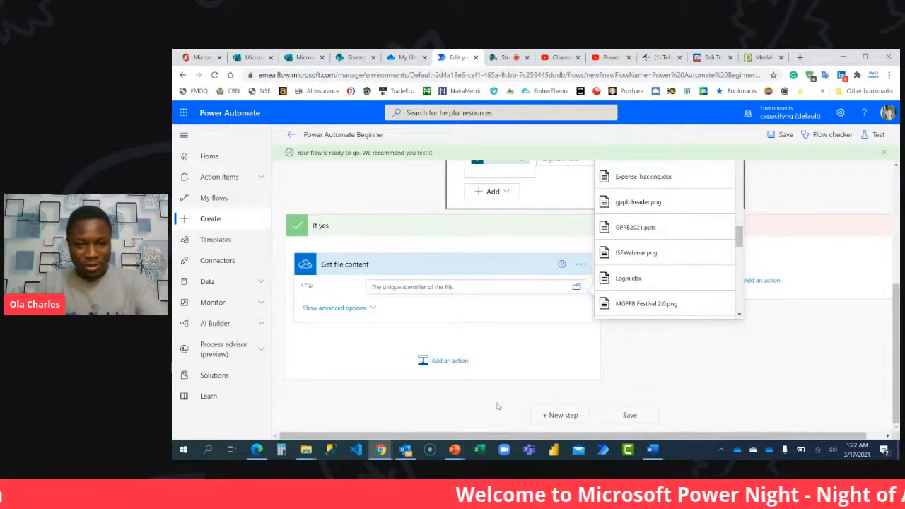
pyautogui.press('super+d')
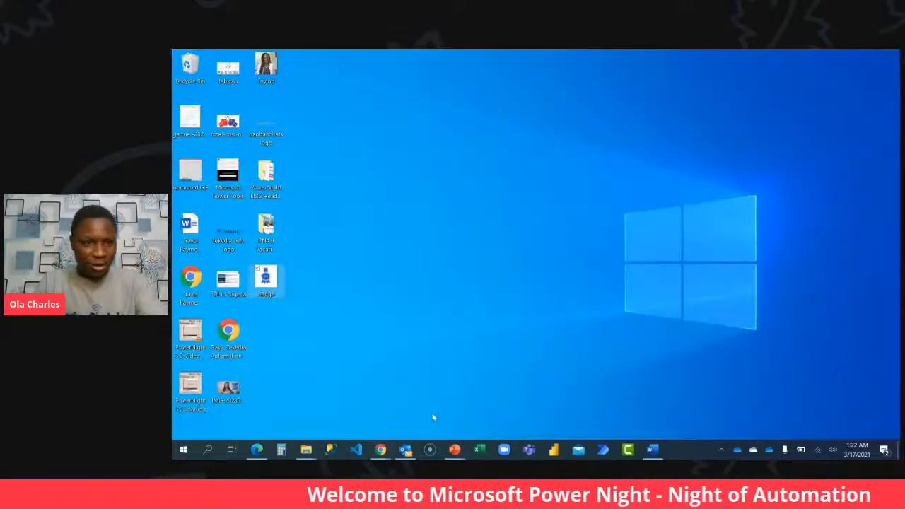
pyautogui.press('super+d')
pyautogui.scroll(3, 668, 247)
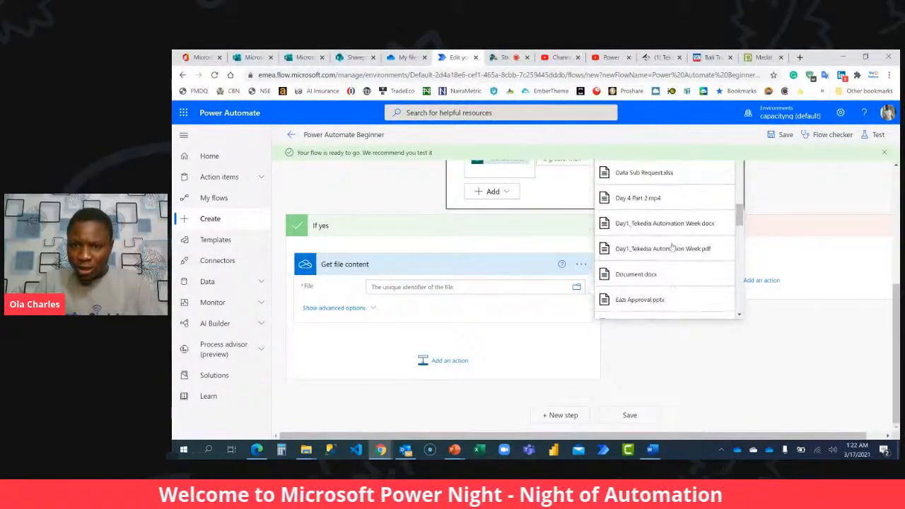
pyautogui.scroll(3, 671, 246)
pyautogui.scroll(4, 672, 246)
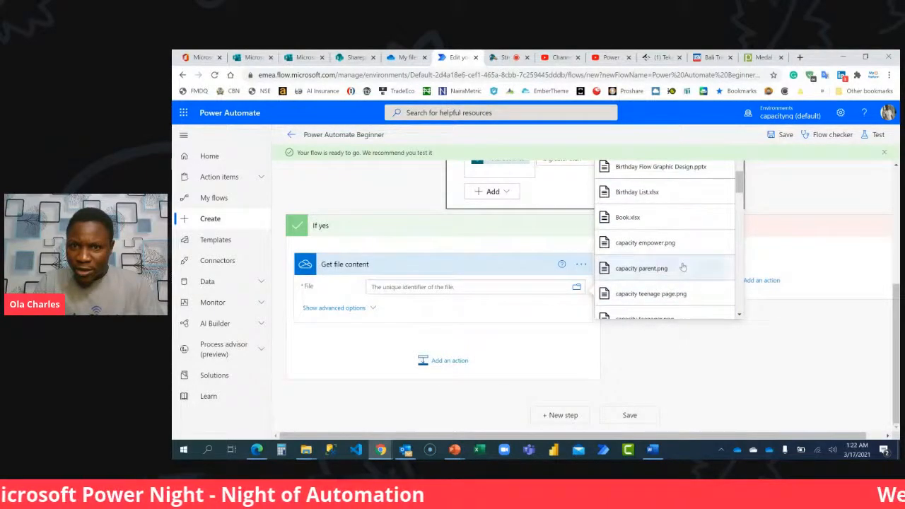
pyautogui.scroll(1, 682, 267)
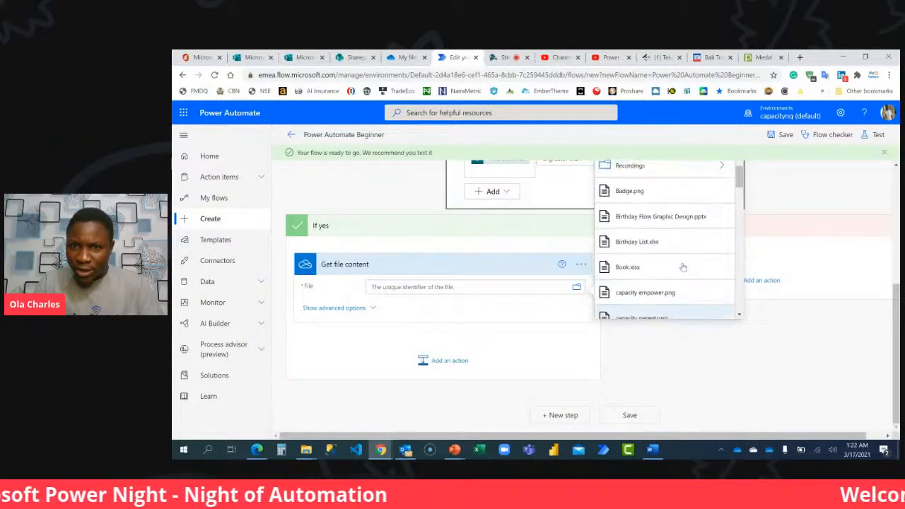
pyautogui.click(635, 191)
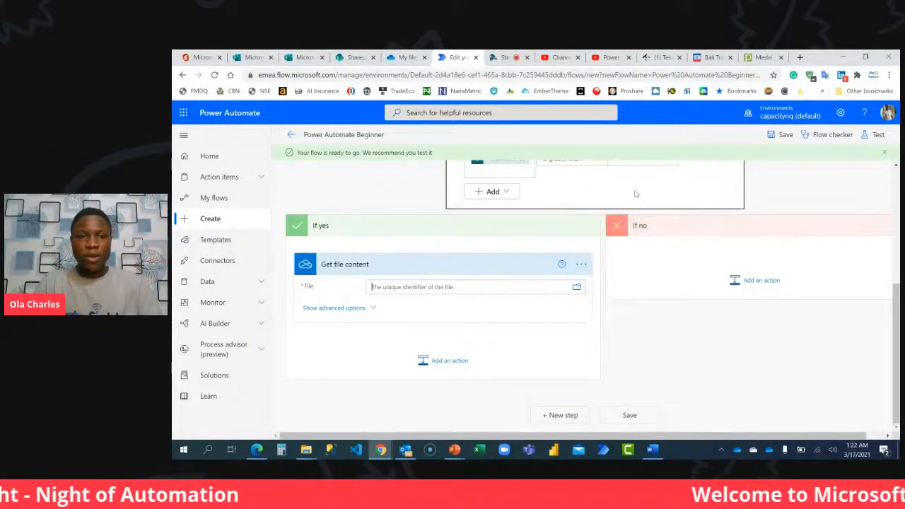
pyautogui.click(509, 373)
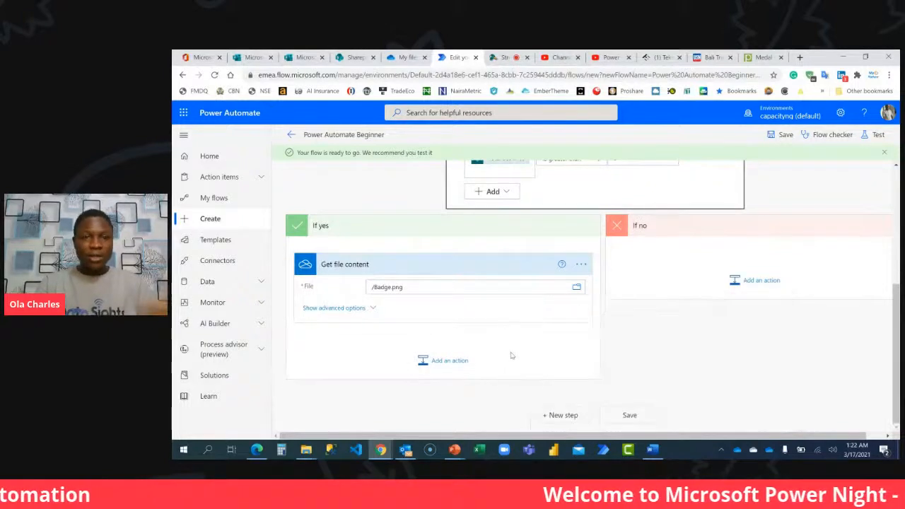
pyautogui.click(453, 362)
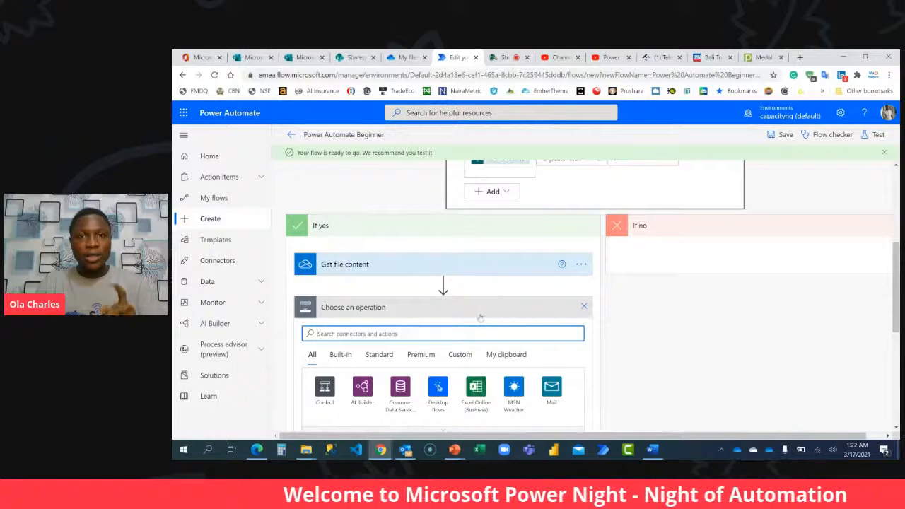
# Switch to StreamYard, show the latest viewer comment on the broadcast and hide it again, and return to the flow.
pyautogui.click(494, 57)
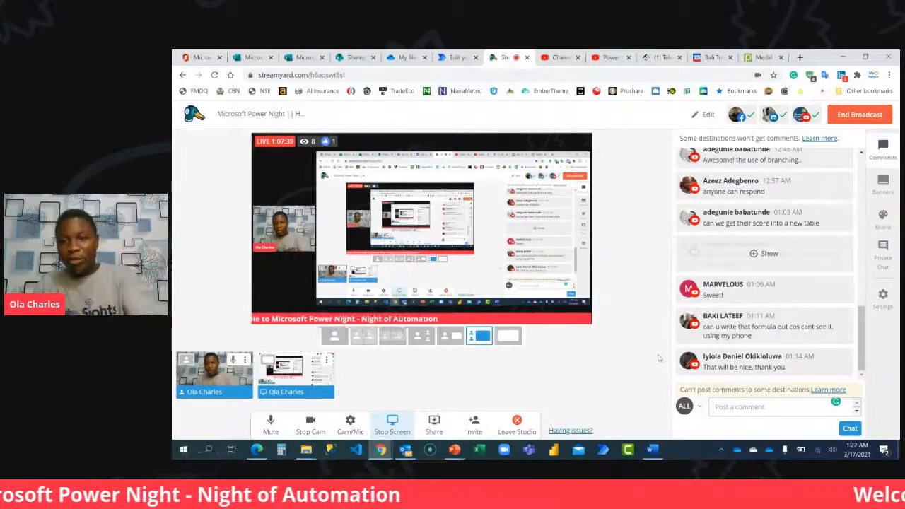
pyautogui.moveTo(772, 366)
pyautogui.click(769, 361)
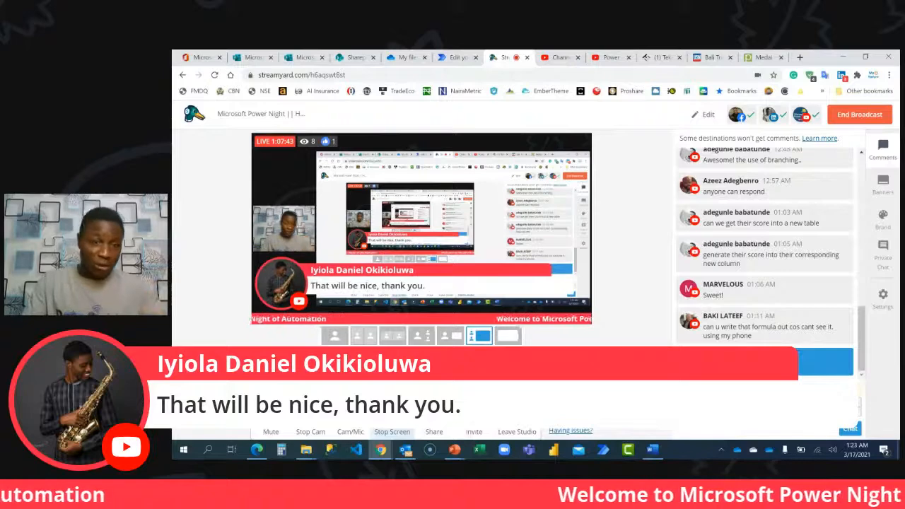
pyautogui.click(769, 361)
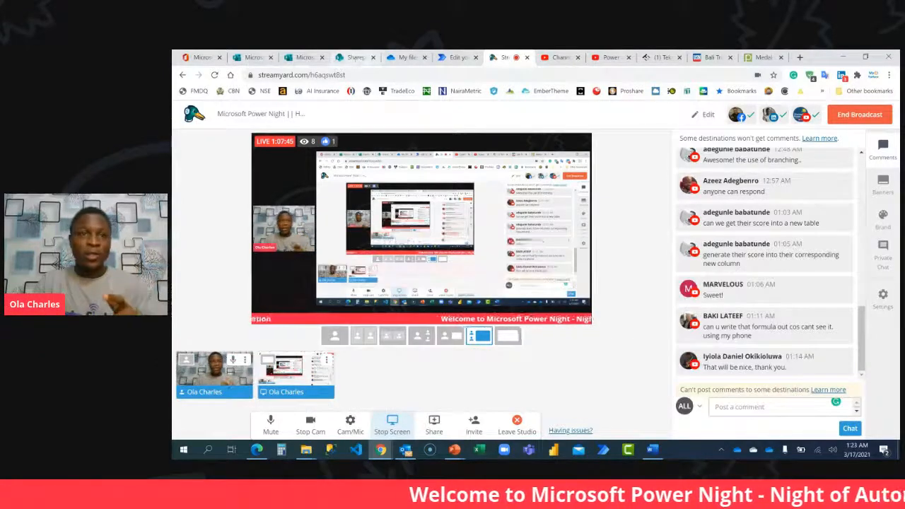
pyautogui.click(353, 57)
pyautogui.click(456, 58)
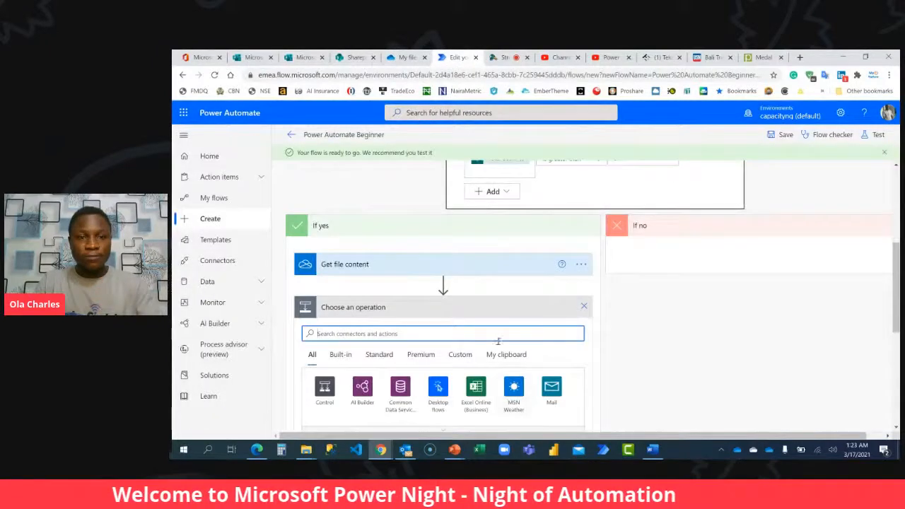
# Find "send an email" and add the Office 365 Outlook "Send an email (V2)" action after Get file content.
pyautogui.scroll(-3, 511, 325)
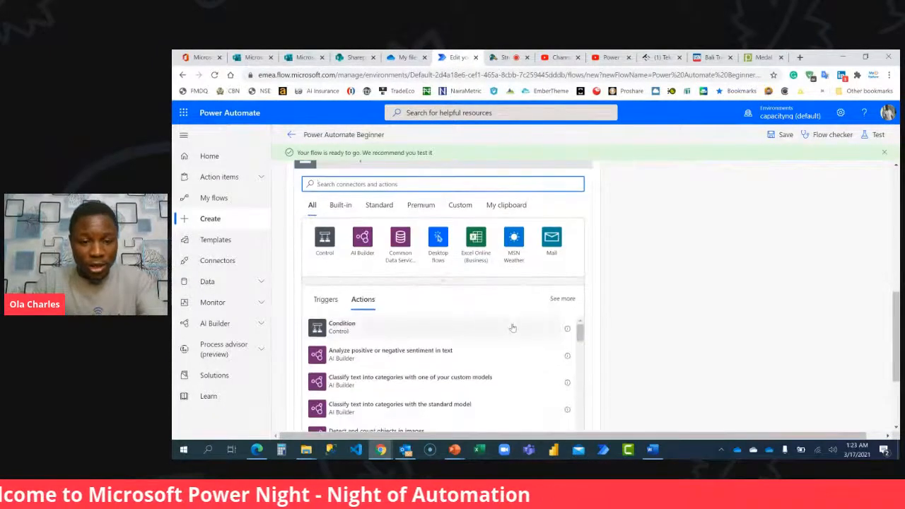
pyautogui.write('send an email')
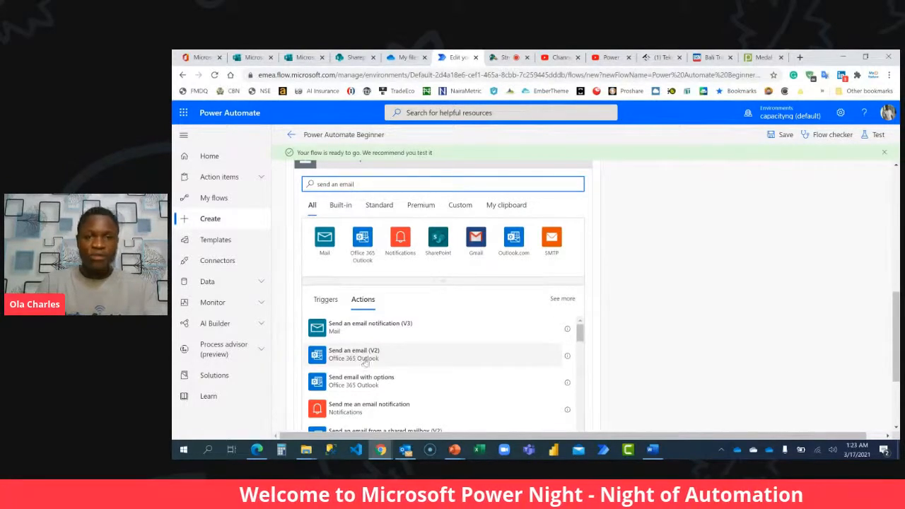
pyautogui.click(366, 361)
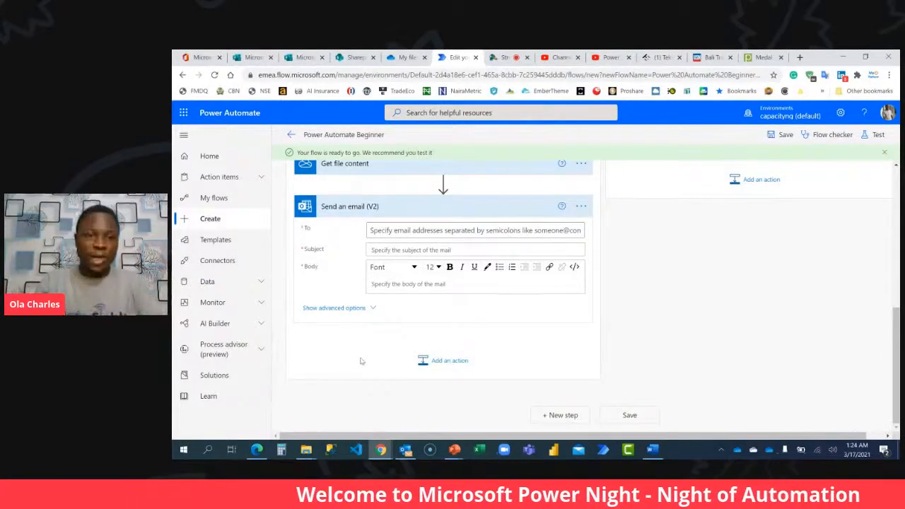
# Set the email's To recipient to the Responders' Email dynamic content from Get response details.
pyautogui.click(413, 230)
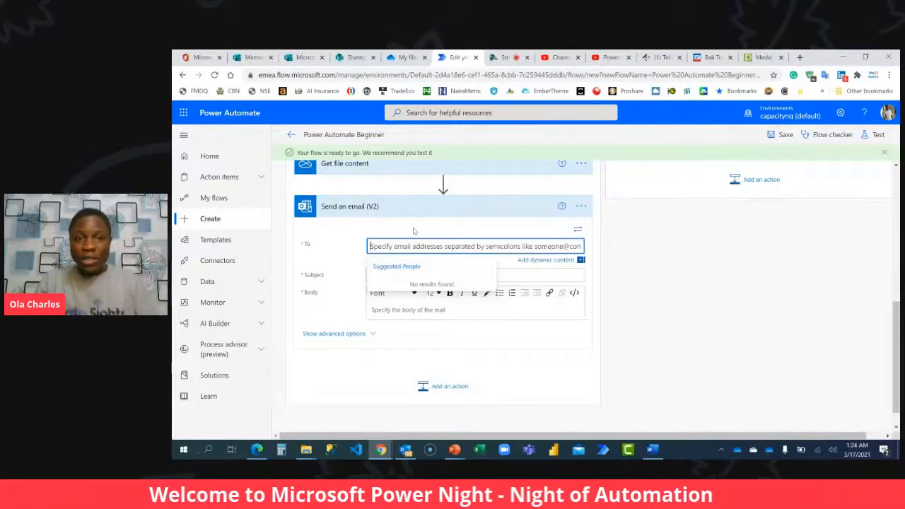
pyautogui.click(527, 260)
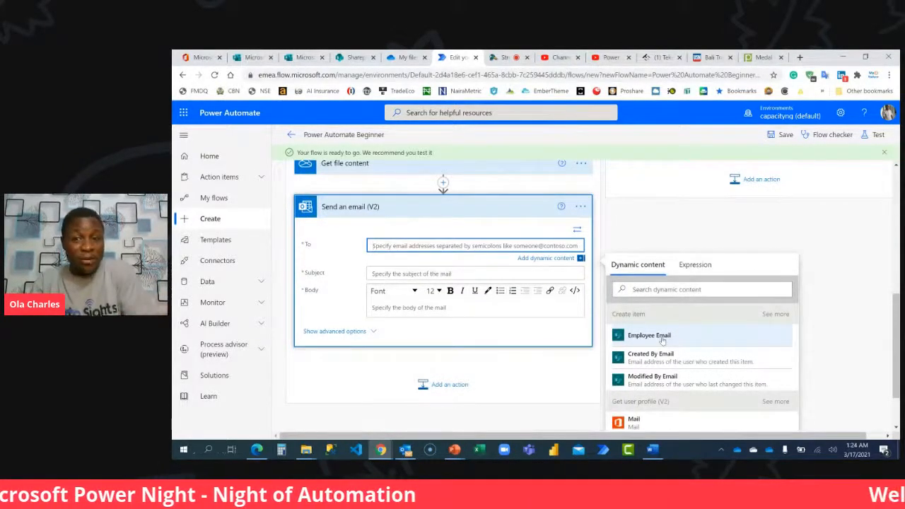
pyautogui.scroll(-1, 663, 340)
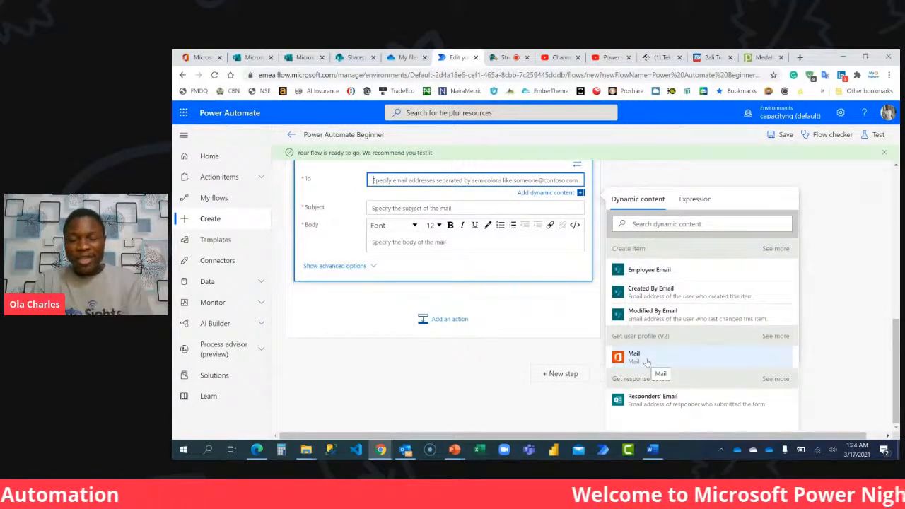
pyautogui.click(672, 401)
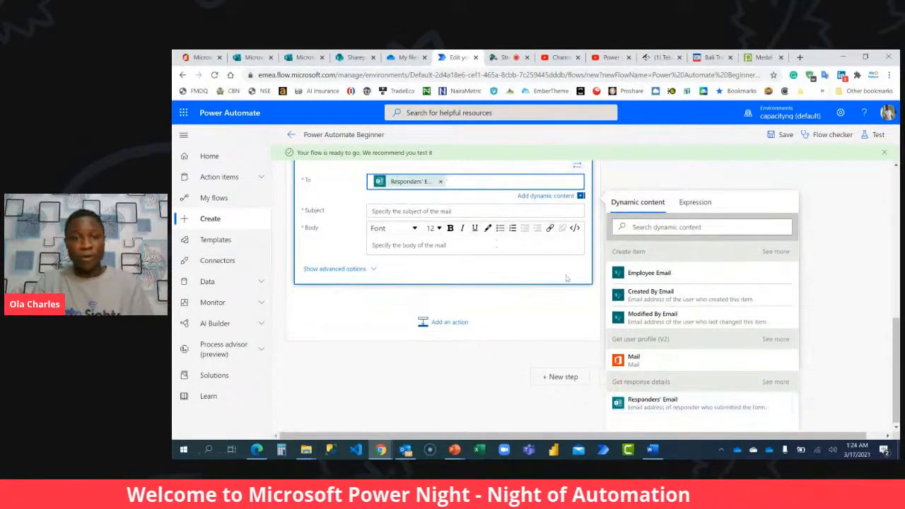
# Set the email subject to "Congratulations" followed by the Display Name dynamic content from Get user profile (V2).
pyautogui.click(471, 212)
pyautogui.write('C')
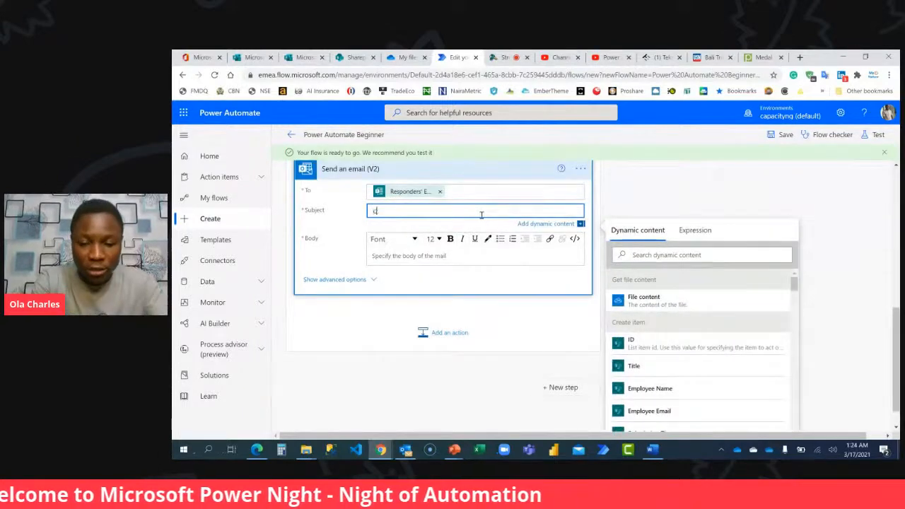
pyautogui.write('ongratulations')
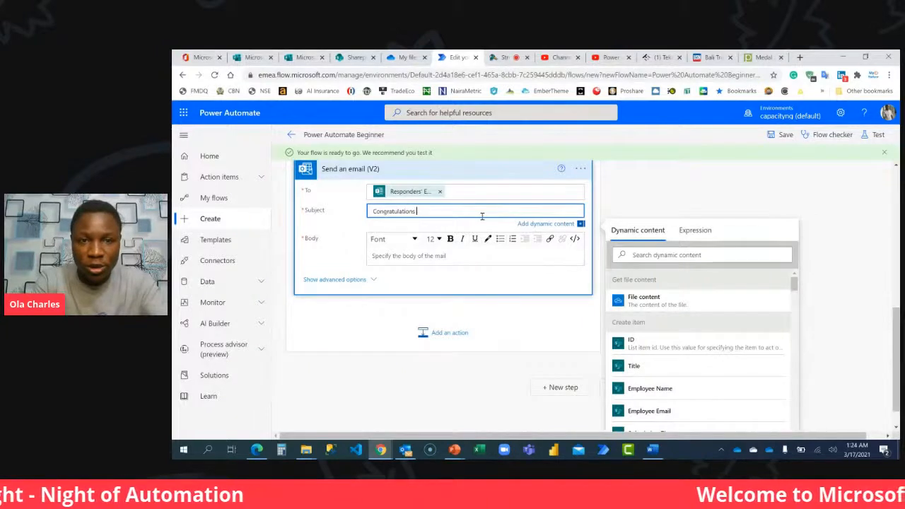
pyautogui.click(646, 255)
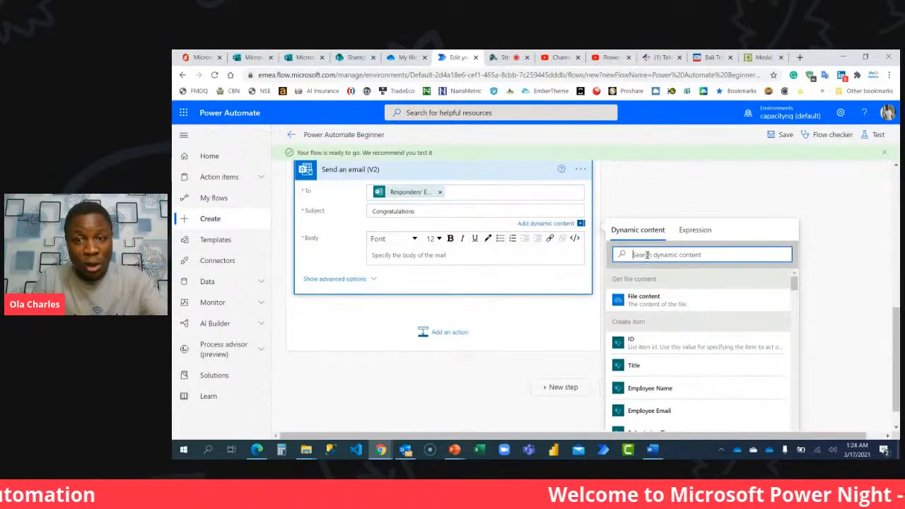
pyautogui.write('displ')
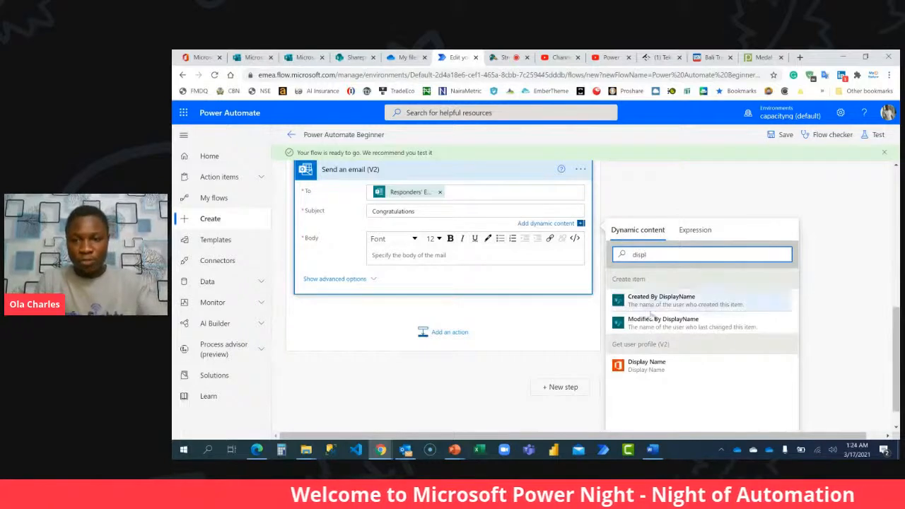
pyautogui.click(645, 365)
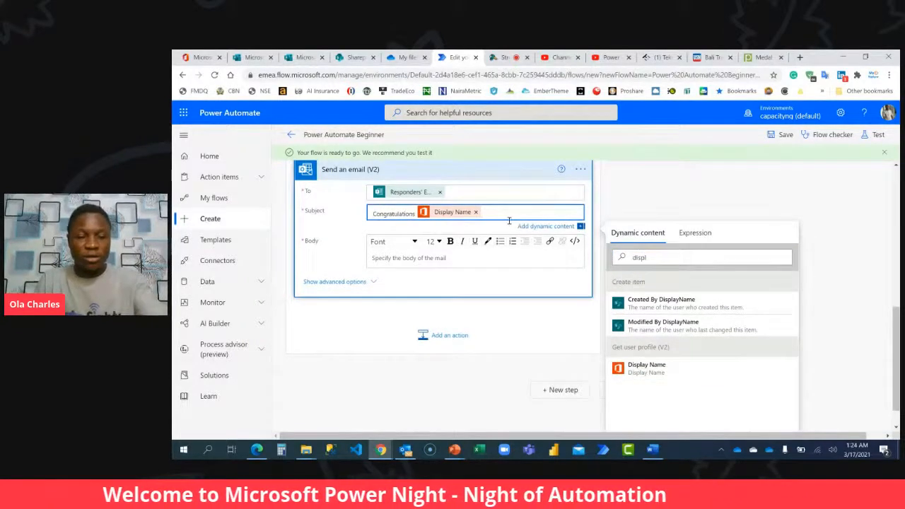
# Begin the email body with a greeting line of "Dear" plus the Display Name dynamic content from Get user profile (V2).
pyautogui.click(452, 259)
pyautogui.write('Dear')
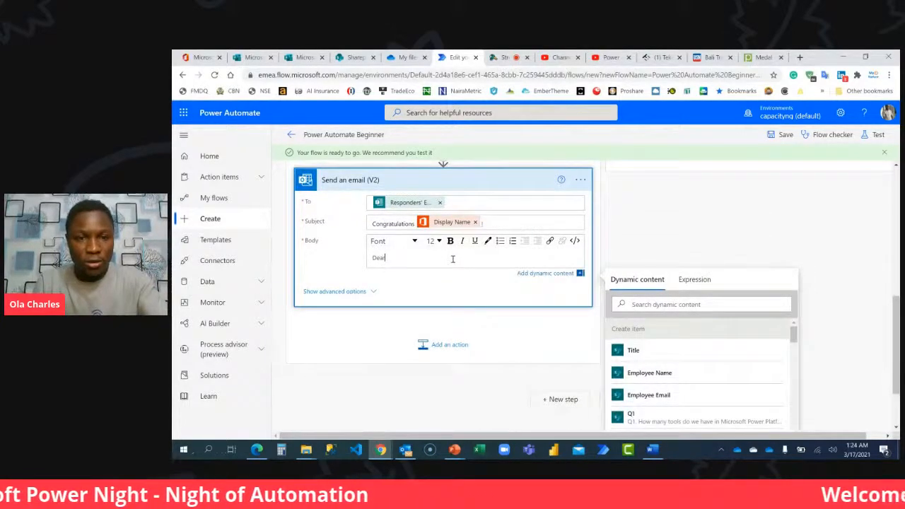
pyautogui.click(691, 303)
pyautogui.write('dsipa')
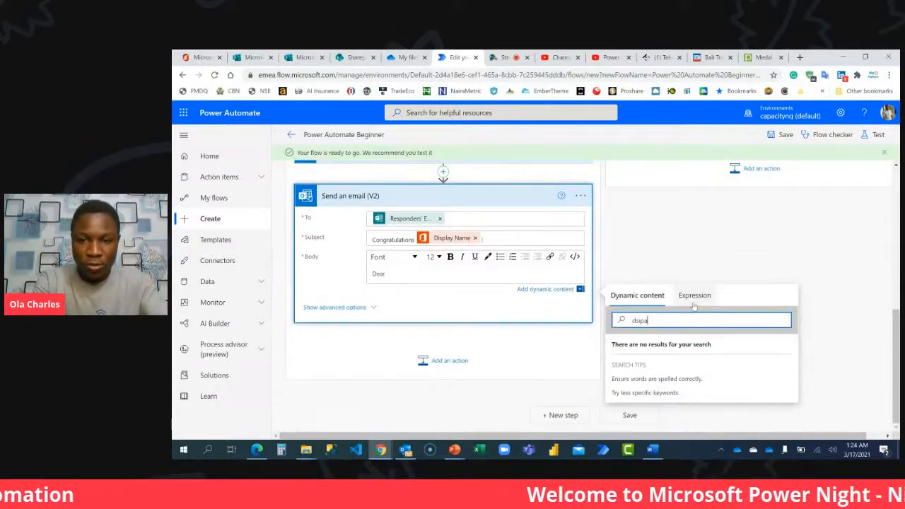
pyautogui.press('BackSpace')
pyautogui.write('lay')
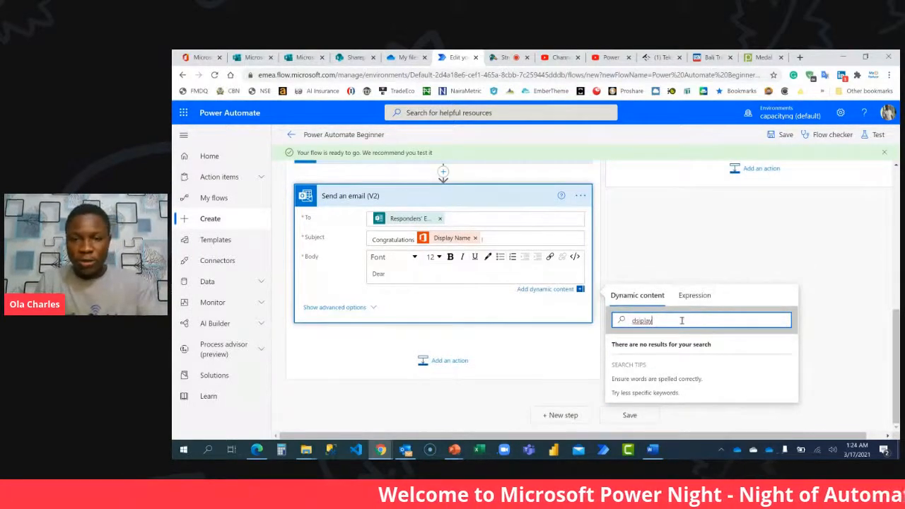
pyautogui.click(406, 274)
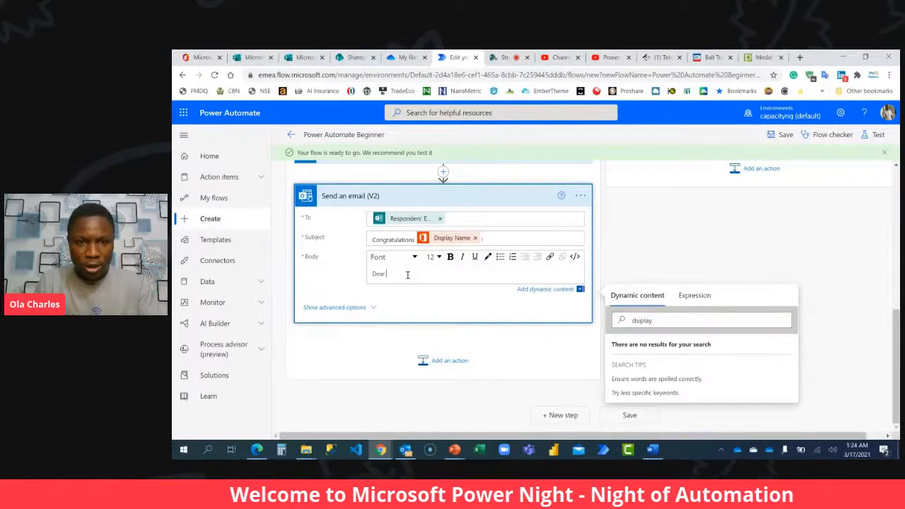
pyautogui.doubleClick(717, 321)
pyautogui.press('BackSpace')
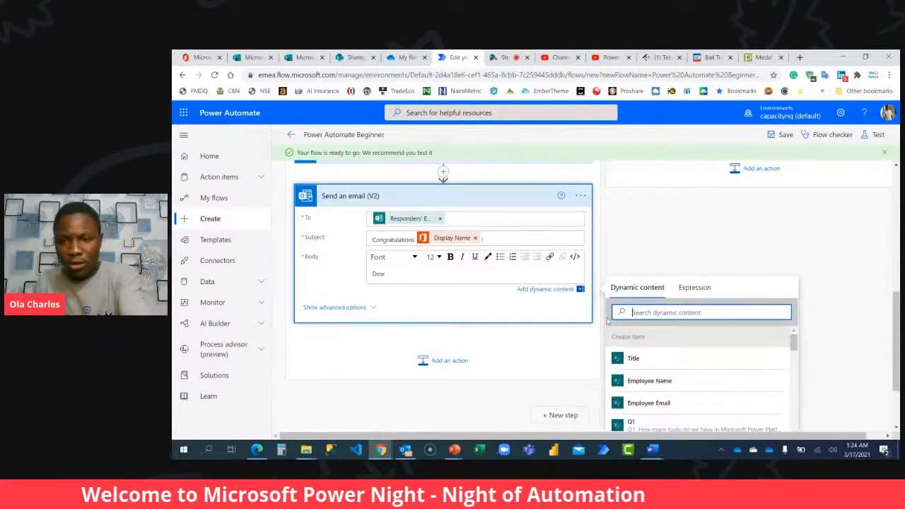
pyautogui.write('d')
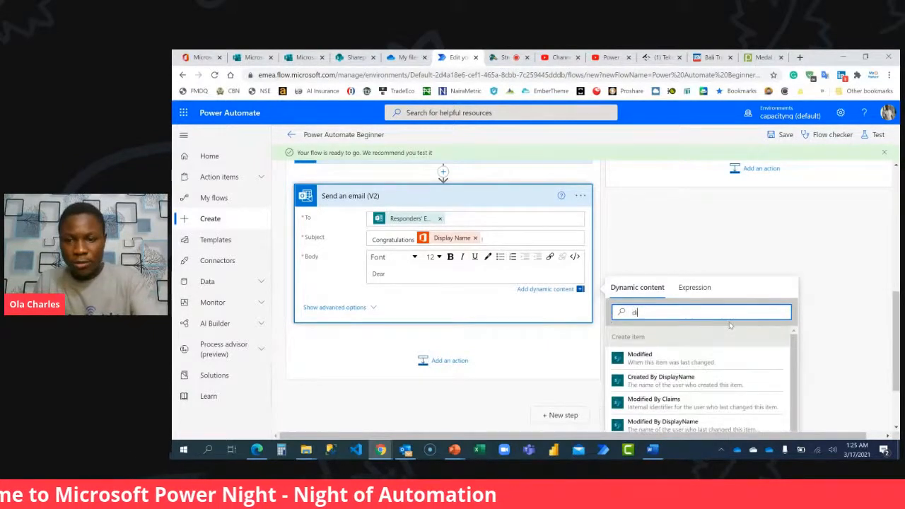
pyautogui.write('isp')
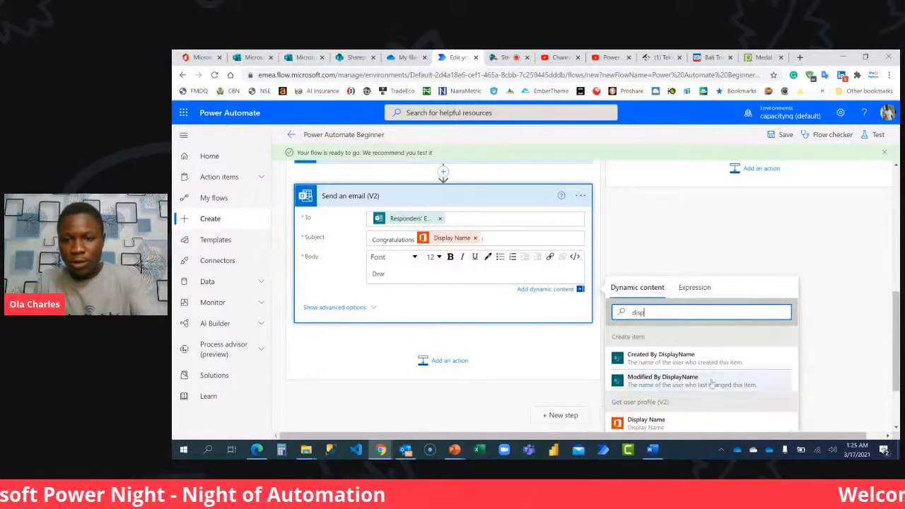
pyautogui.click(643, 420)
pyautogui.press('Return')
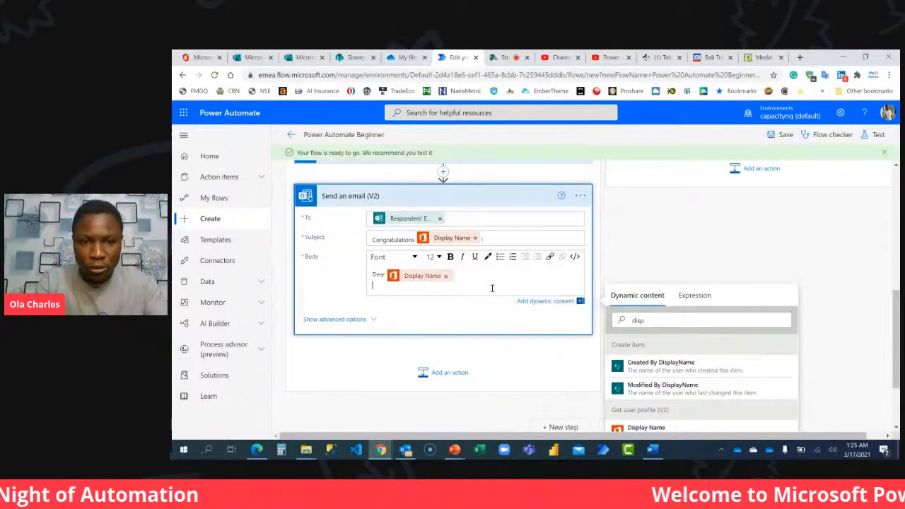
# Write "Congratulations on passing your Microsoft Powr Automate Beginner Course." below the greeting in the email body.
pyautogui.write('Congratulations on passing your')
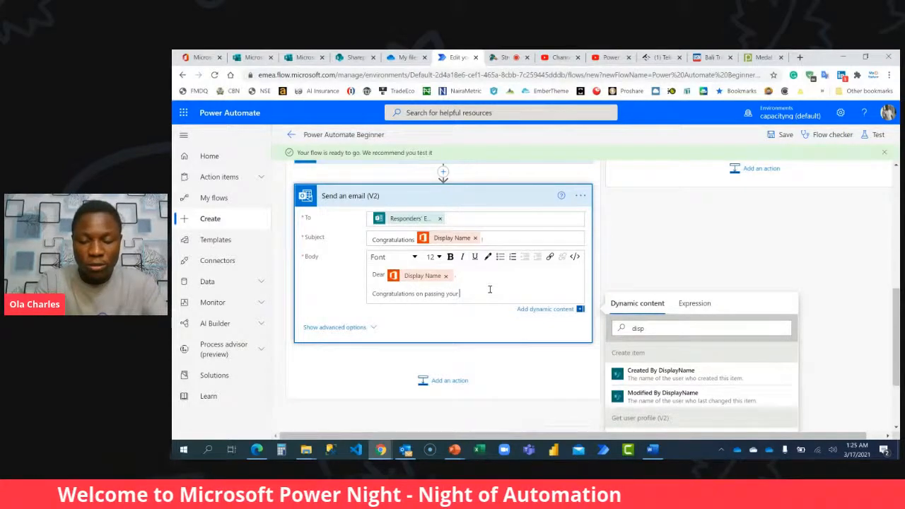
pyautogui.write(' Microsoft')
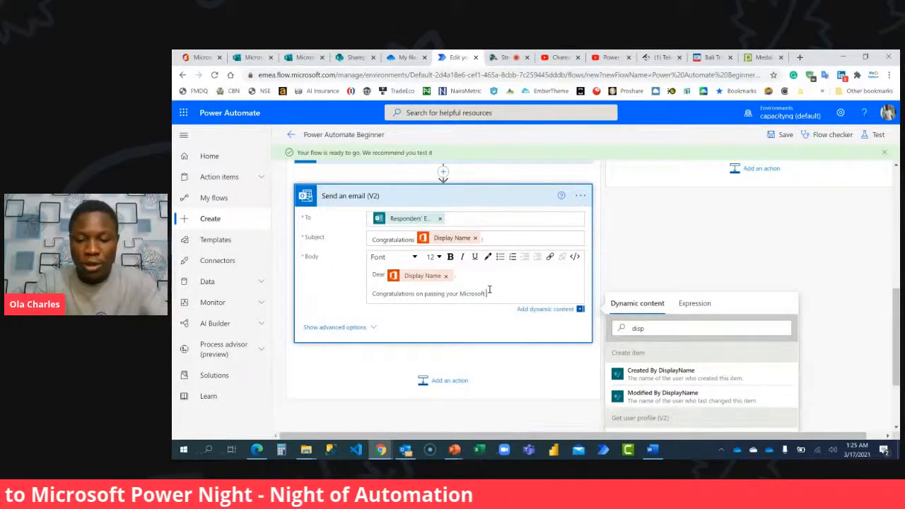
pyautogui.write(' Power Auto')
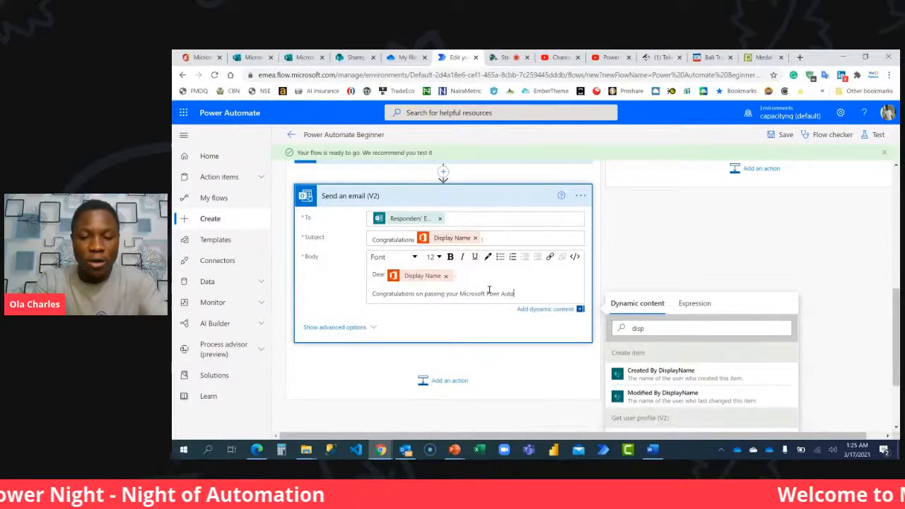
pyautogui.write('mate B')
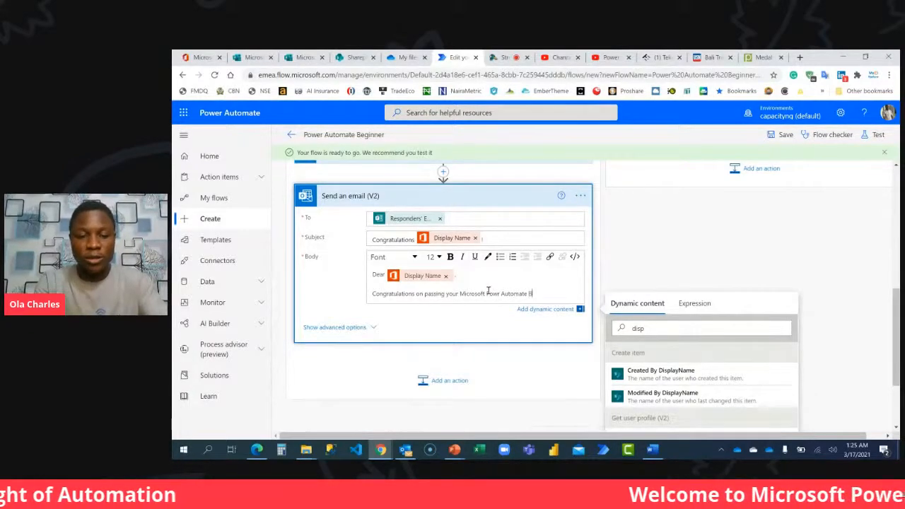
pyautogui.write('eginner Cou')
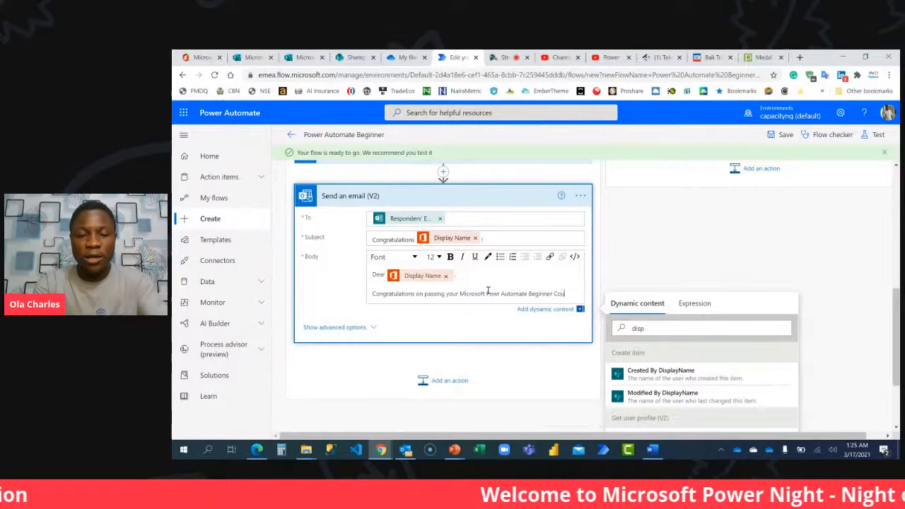
pyautogui.write('rse')
pyautogui.press('Return')
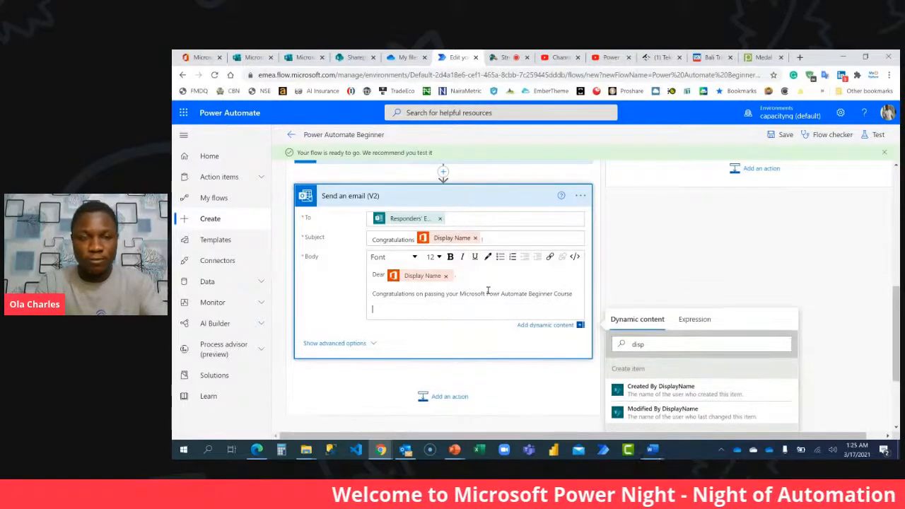
# Add the line "Kindly find attached your badge." to the email body below the congratulations sentence.
pyautogui.write('Kindl')
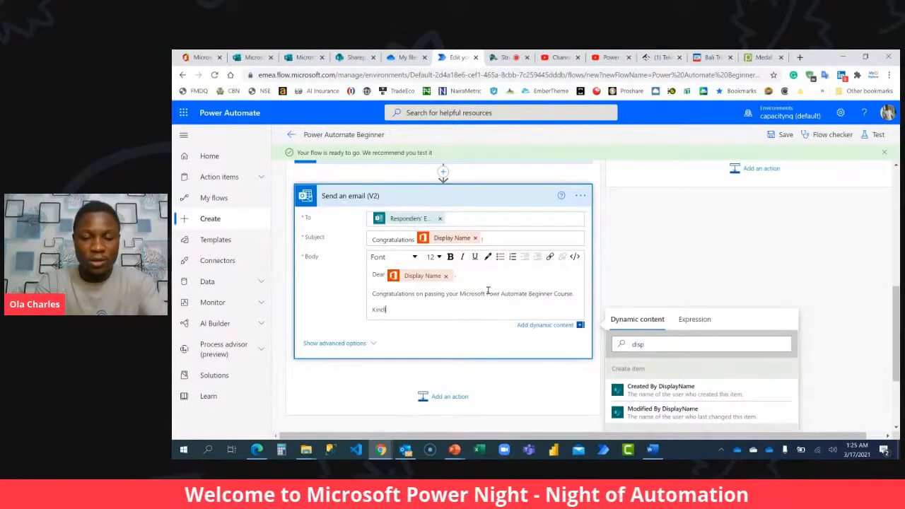
pyautogui.write('y find attached you')
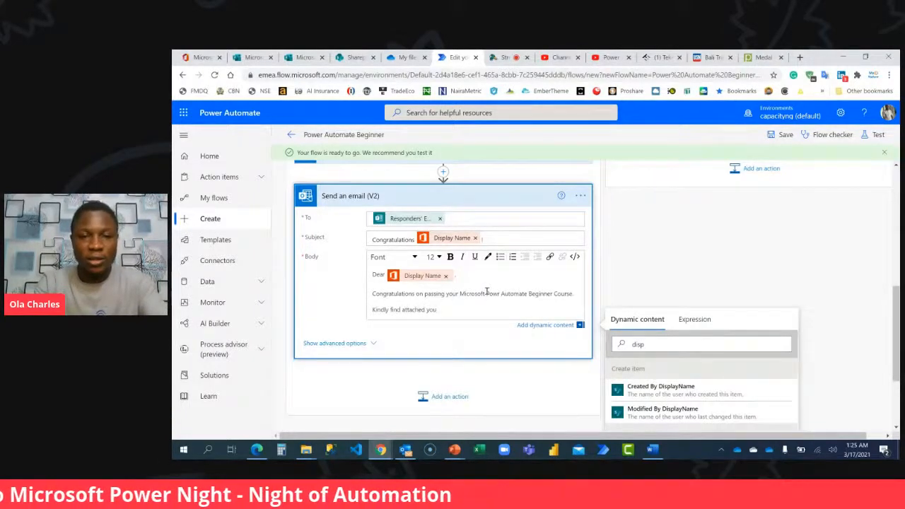
pyautogui.write('r badge.')
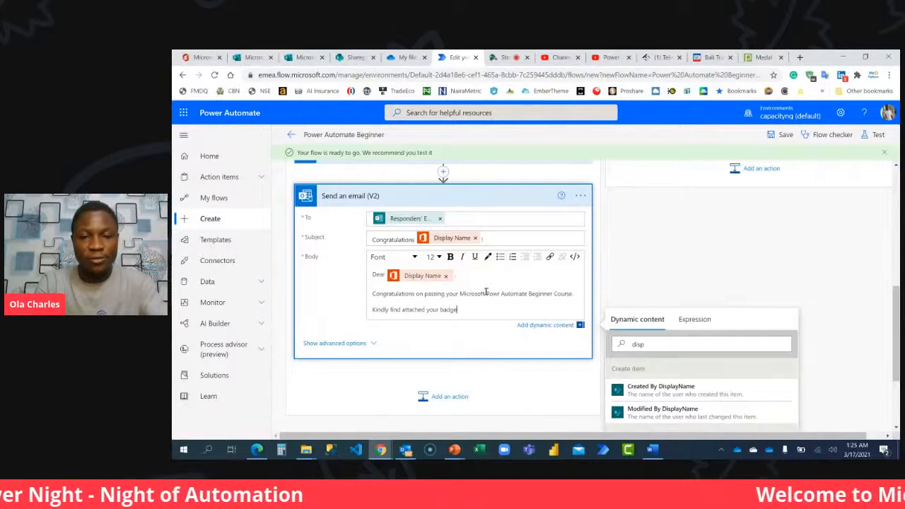
pyautogui.press('Return')
# Add the body line "You are advised to keep practising and subscribe to Microsoft Power tools channel for more learning resources.".
pyautogui.write('R')
pyautogui.press('BackSpace')
pyautogui.write('Y')
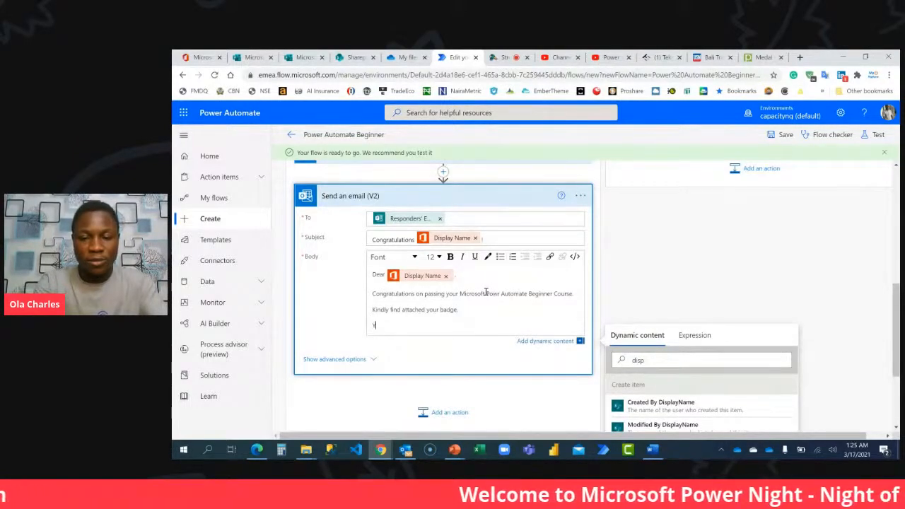
pyautogui.write('ou are advised to ')
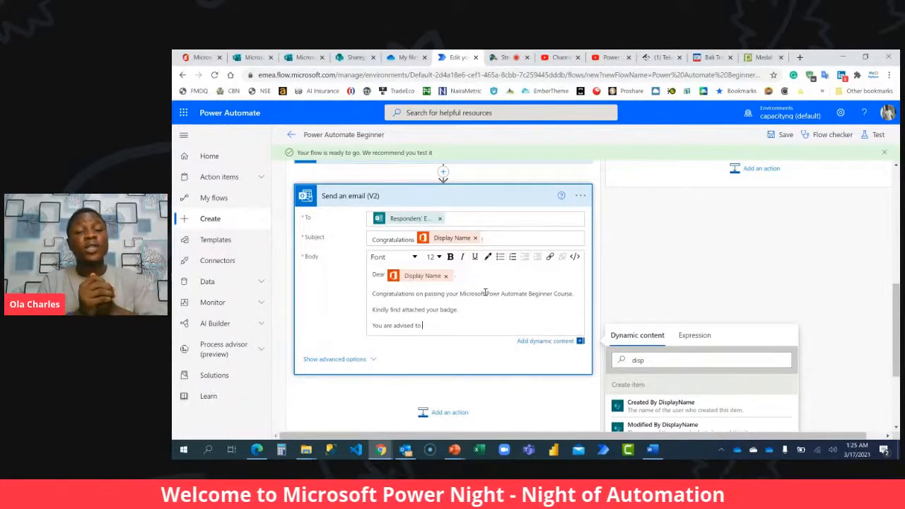
pyautogui.write('keep')
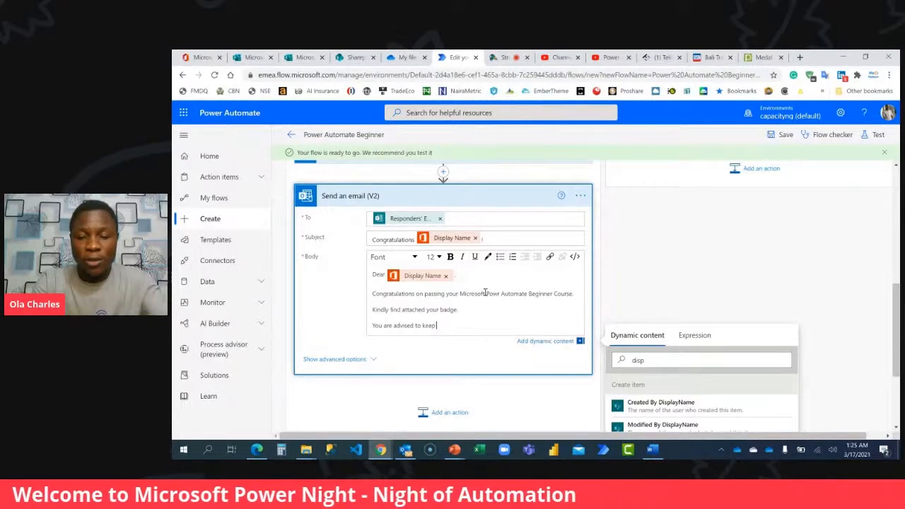
pyautogui.write(' practising')
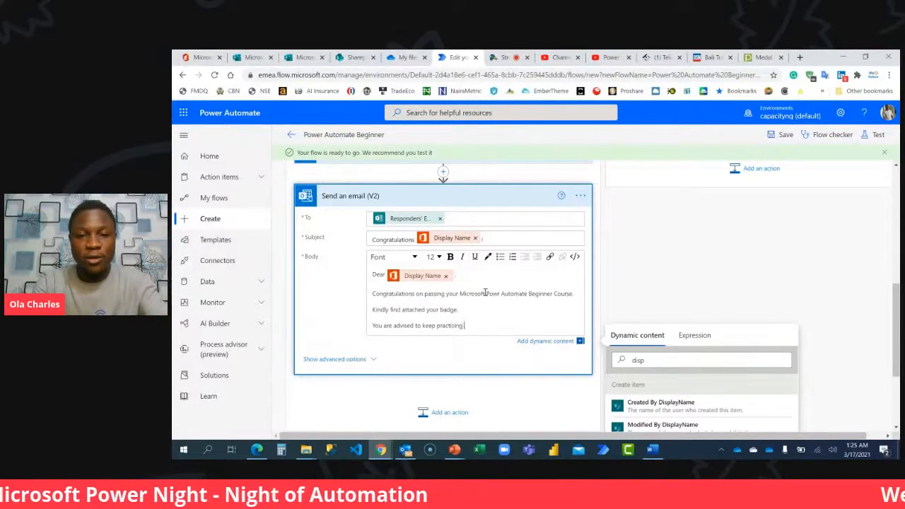
pyautogui.write(' and subscribe to')
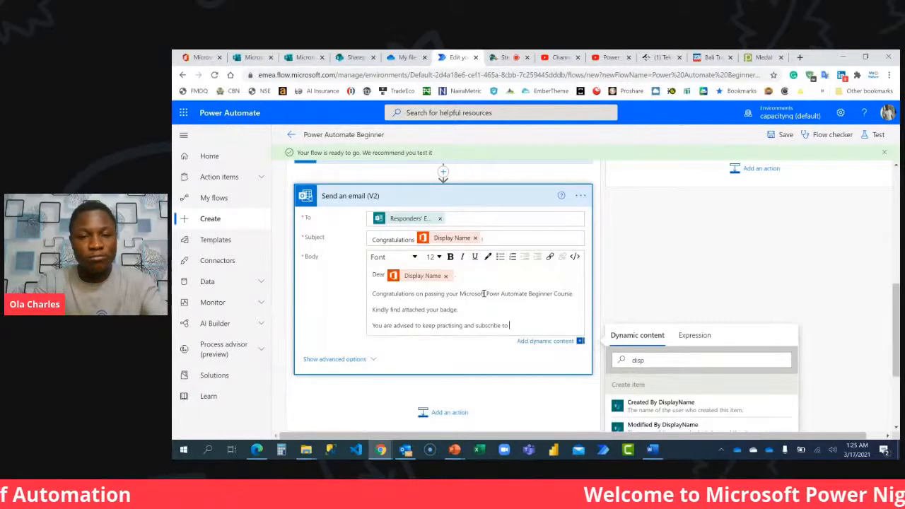
pyautogui.write(' M')
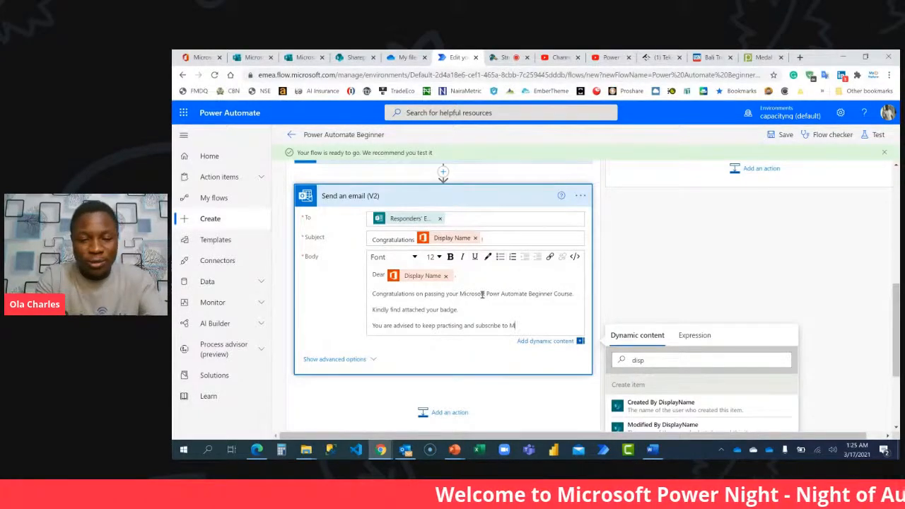
pyautogui.write('icrosoft Tool')
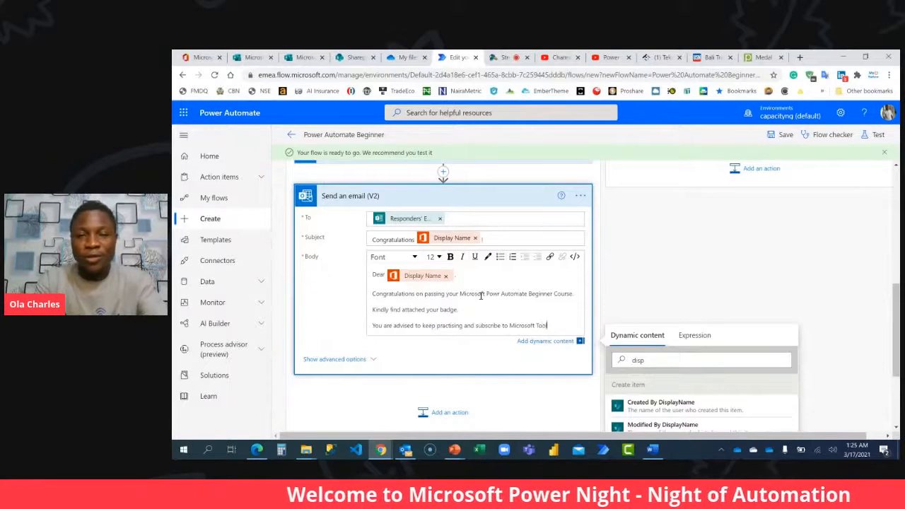
pyautogui.press('BackSpace')
pyautogui.press('BackSpace')
pyautogui.press('BackSpace')
pyautogui.press('BackSpace')
pyautogui.write('Power tools')
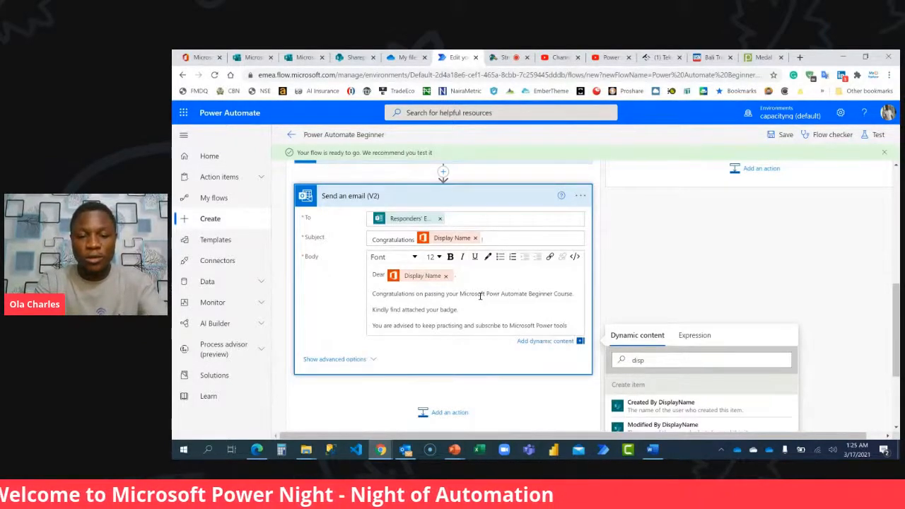
pyautogui.write(' channel for more learning resources.')
# Close the email body with the line "In doers we trust!" and capitalise "Channel" in the sentence above it.
pyautogui.press('Return')
pyautogui.write('In clos')
pyautogui.write('ers')
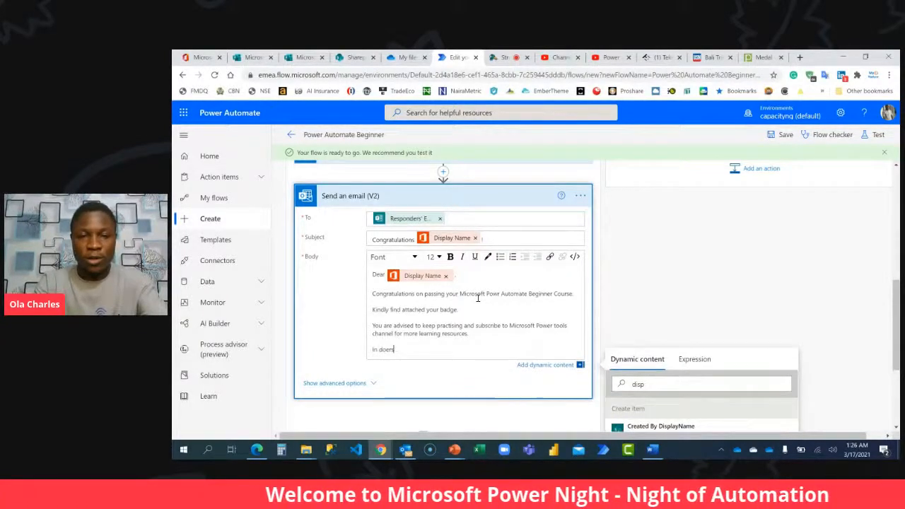
pyautogui.write(' we')
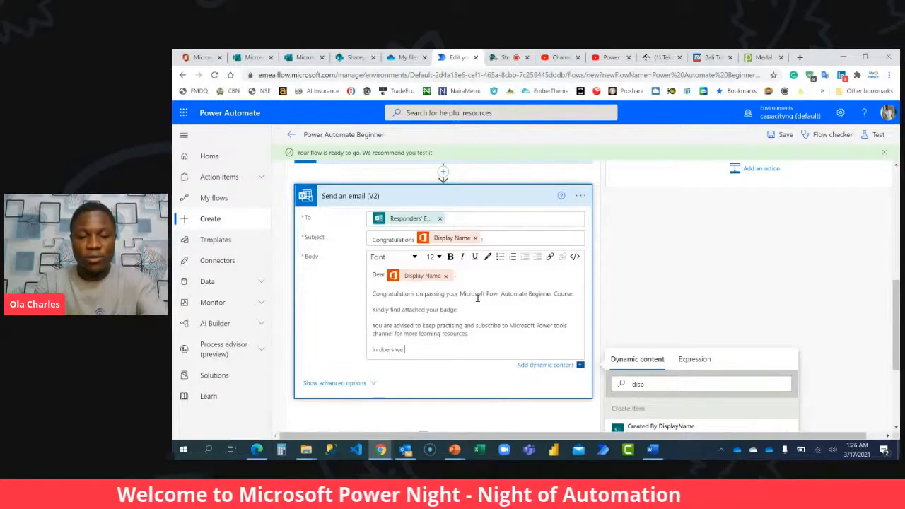
pyautogui.write(' trust!')
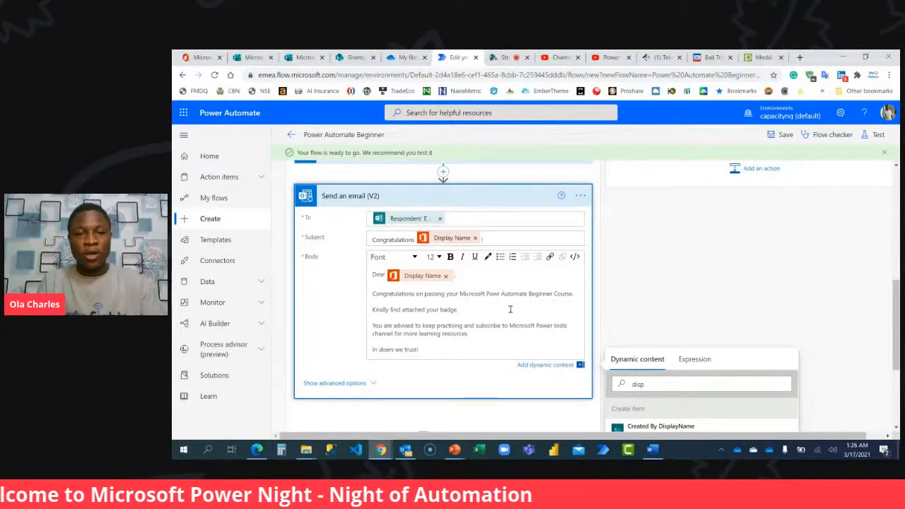
pyautogui.press('BackSpace')
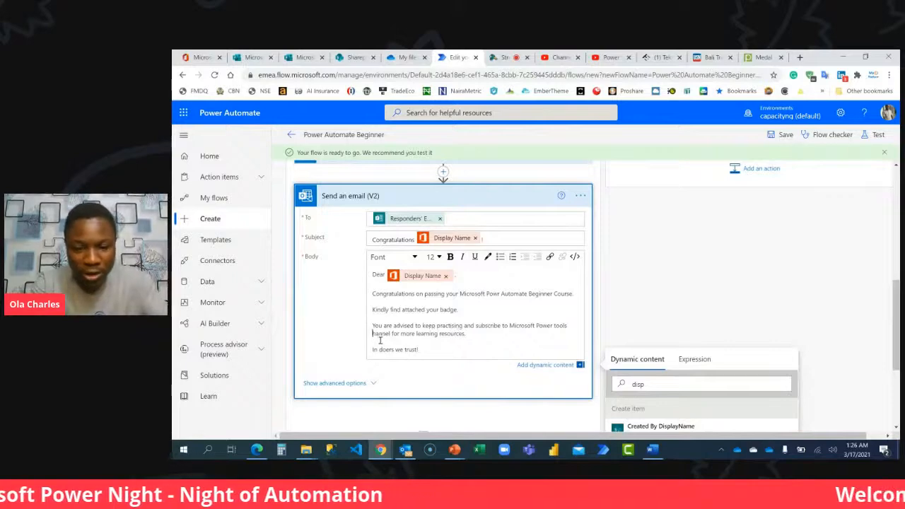
pyautogui.write('C')
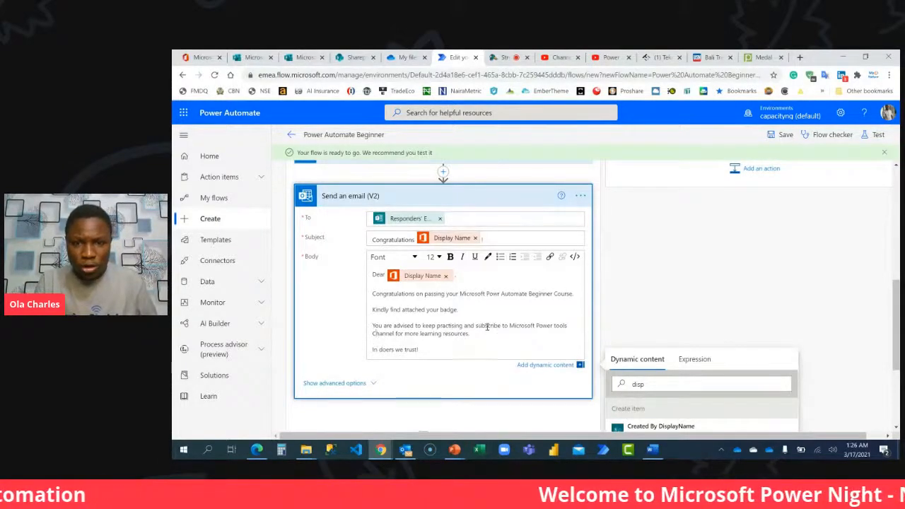
pyautogui.moveTo(509, 325); pyautogui.dragTo(395, 333)
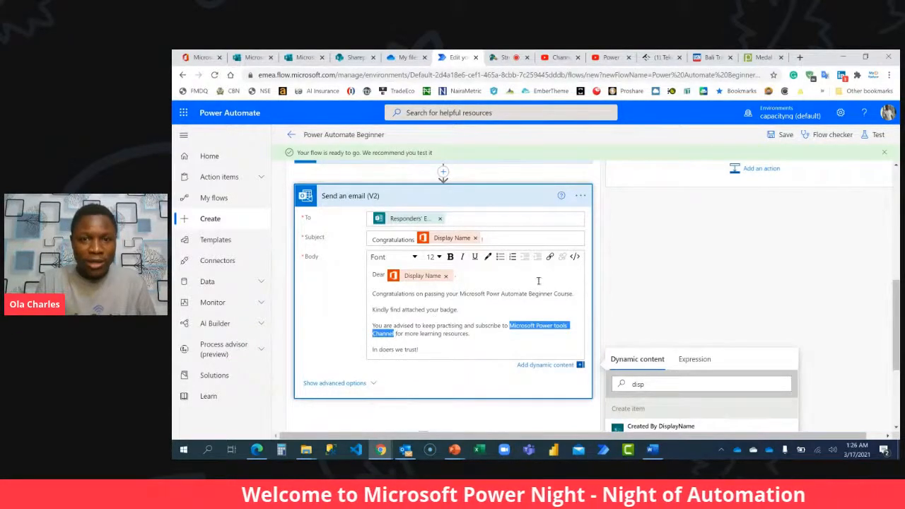
pyautogui.click(550, 257)
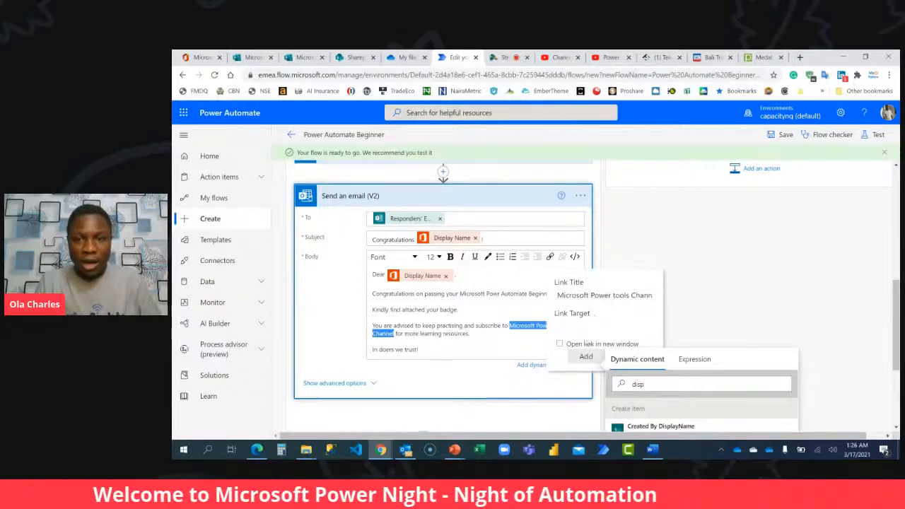
pyautogui.click(587, 322)
pyautogui.write('htt')
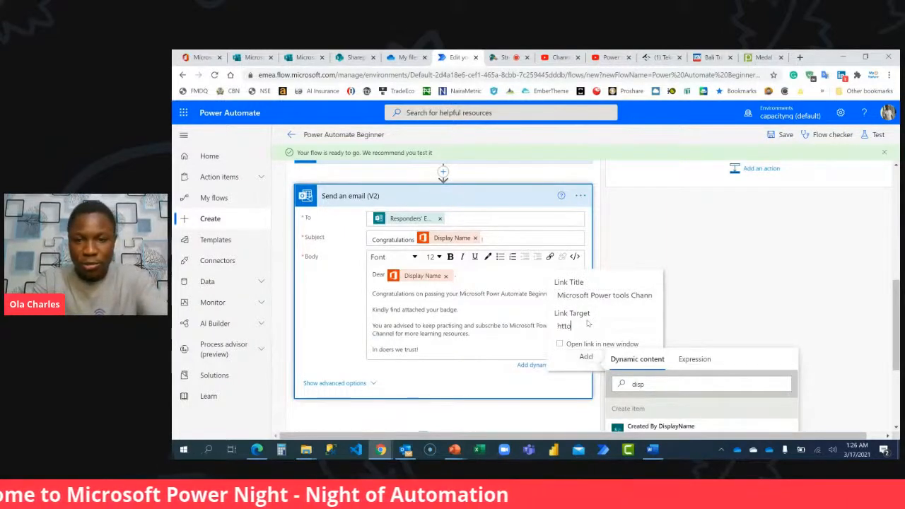
pyautogui.write('ps')
pyautogui.write('://youtu')
pyautogui.write('be.com/')
pyautogui.write('c/thes')
pyautogui.write('yinbooke')
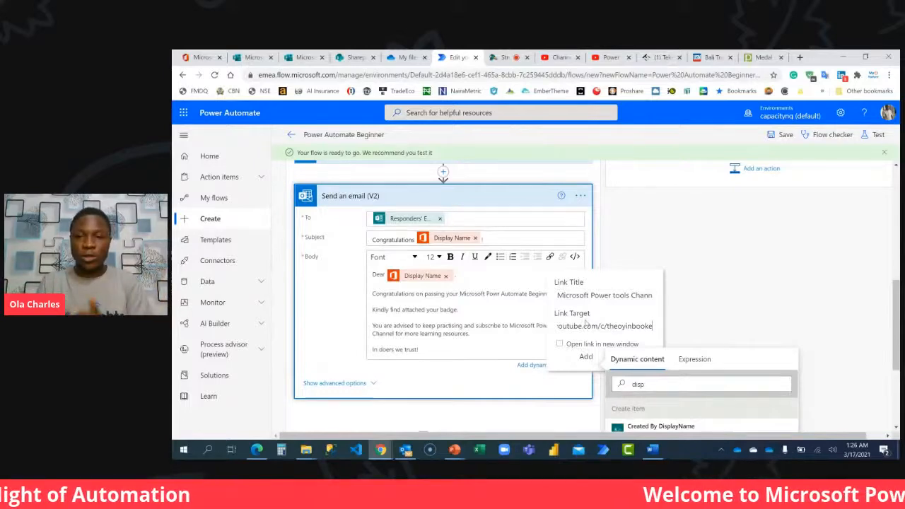
pyautogui.click(586, 356)
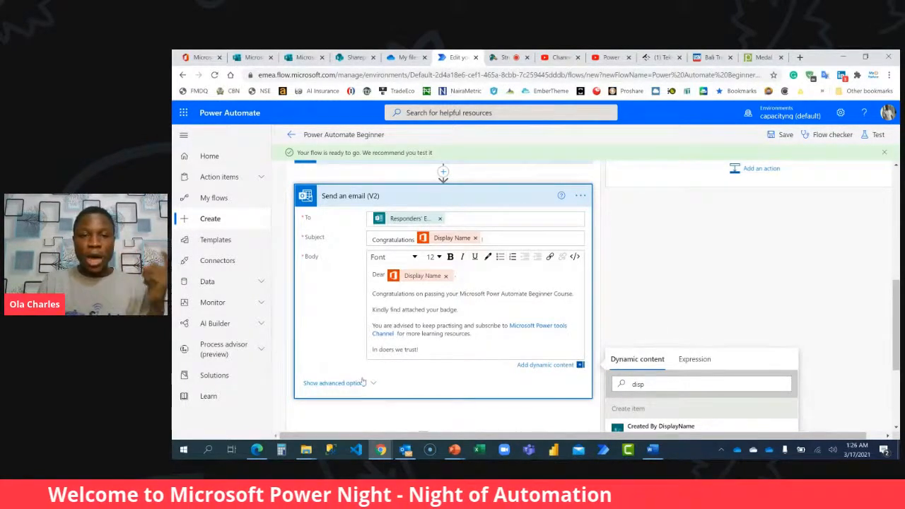
# Show the email action's advanced options and set the attachment content to File content from Get file content.
pyautogui.click(335, 383)
pyautogui.scroll(-2, 327, 299)
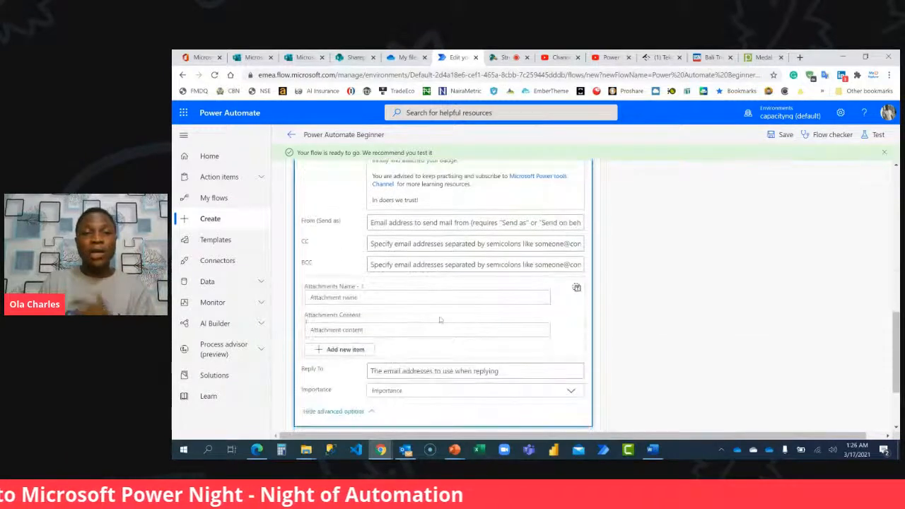
pyautogui.click(342, 330)
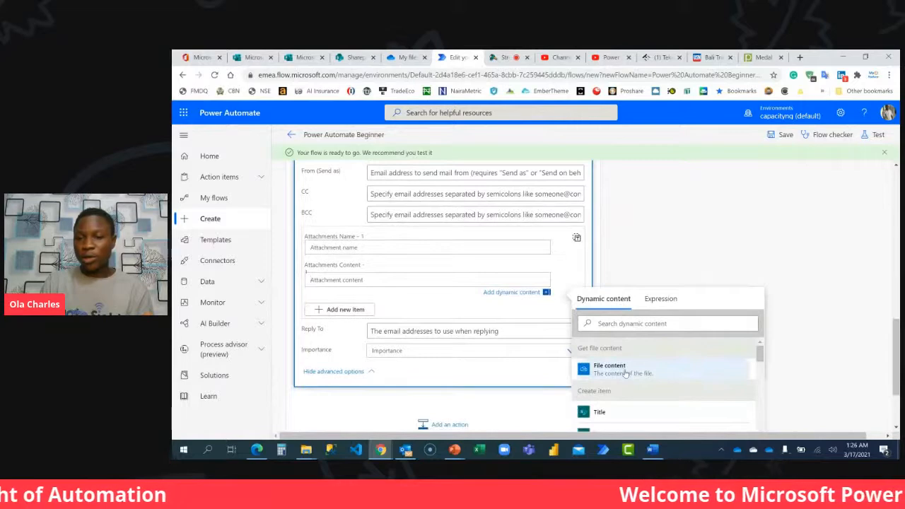
pyautogui.click(625, 369)
# Try to name the attachment with the Display Name dynamic content from Get user profile (V2) followed by ".png".
pyautogui.click(367, 248)
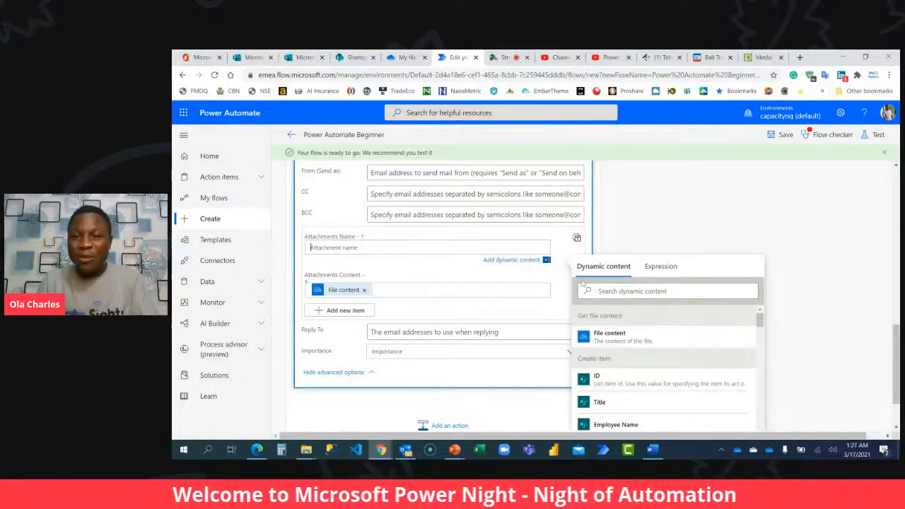
pyautogui.click(615, 288)
pyautogui.write('displ')
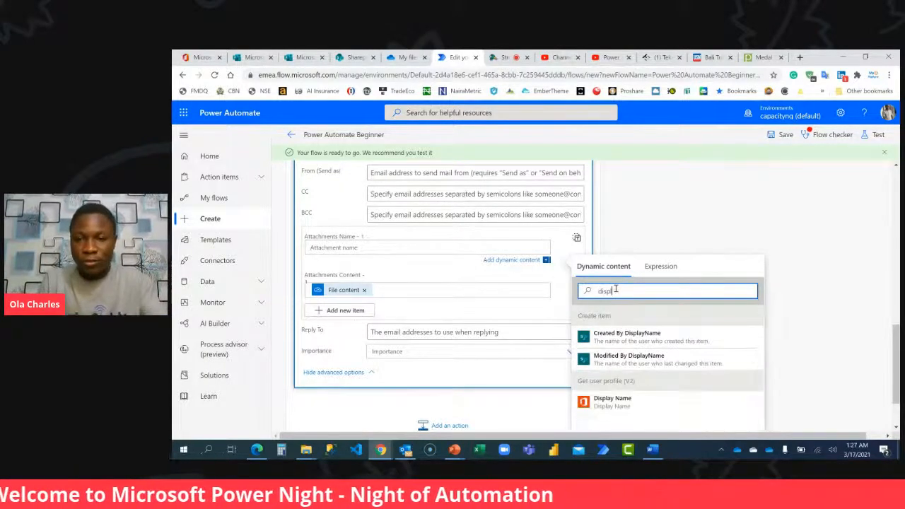
pyautogui.click(612, 401)
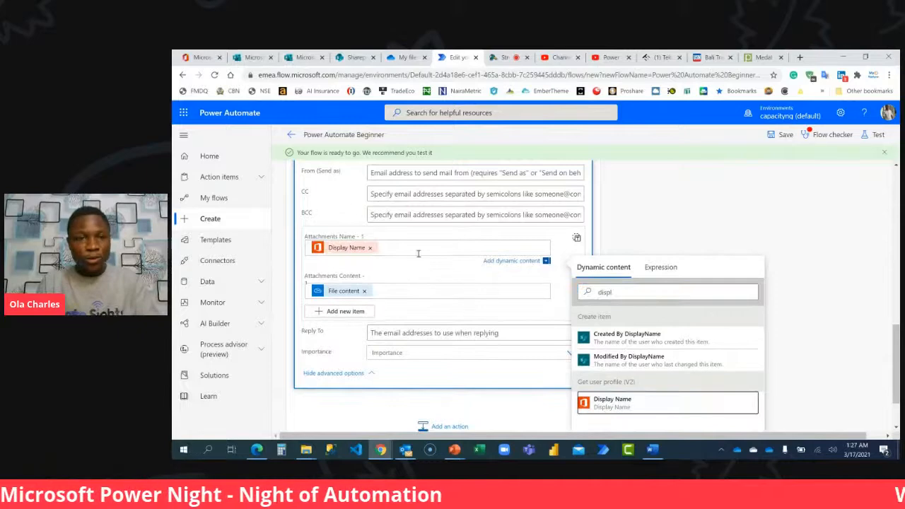
pyautogui.press('BackSpace')
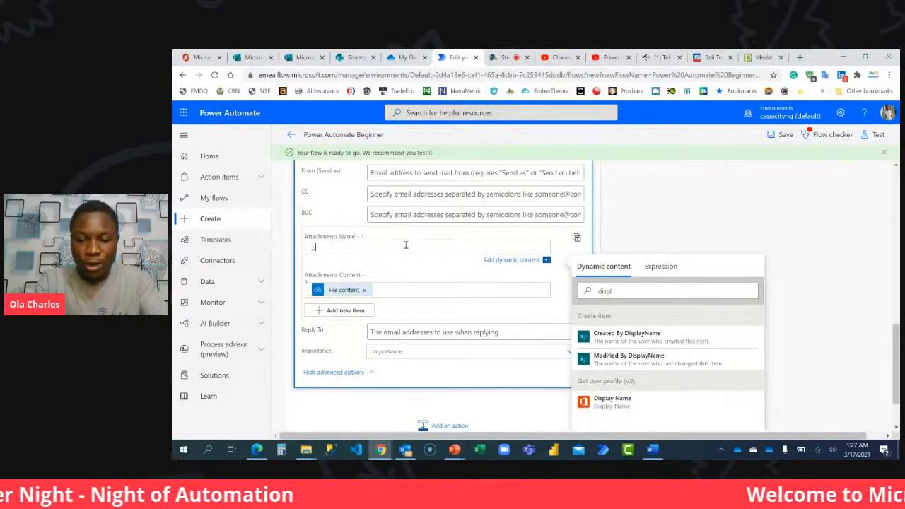
# Try to combine the ".png" text with Display Name in the attachment name, and clear the field.
pyautogui.hotkey('ctrl', 'a')
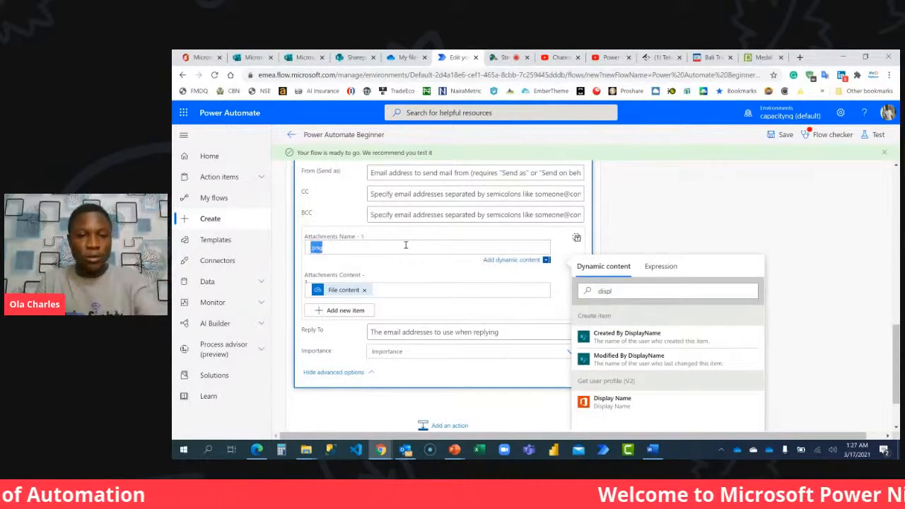
pyautogui.press('BackSpace')
pyautogui.hotkey('ctrl', 'z')
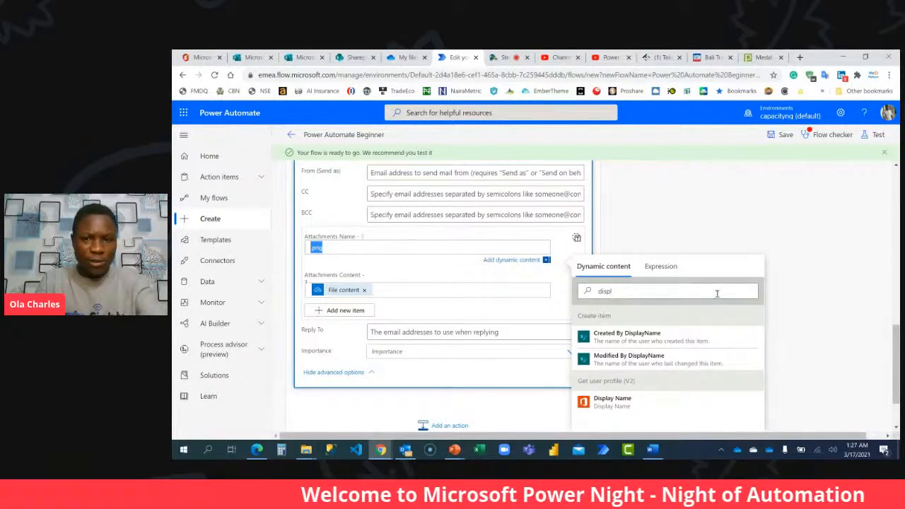
pyautogui.click(622, 400)
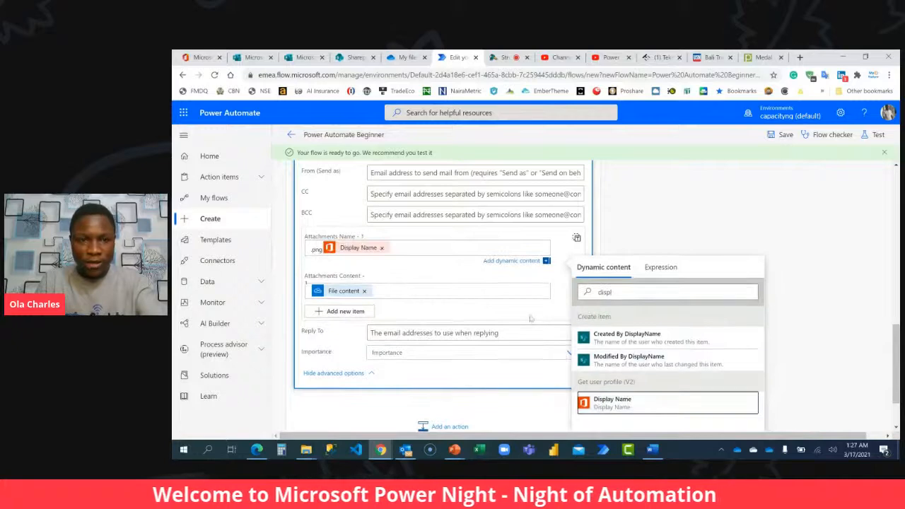
pyautogui.click(381, 248)
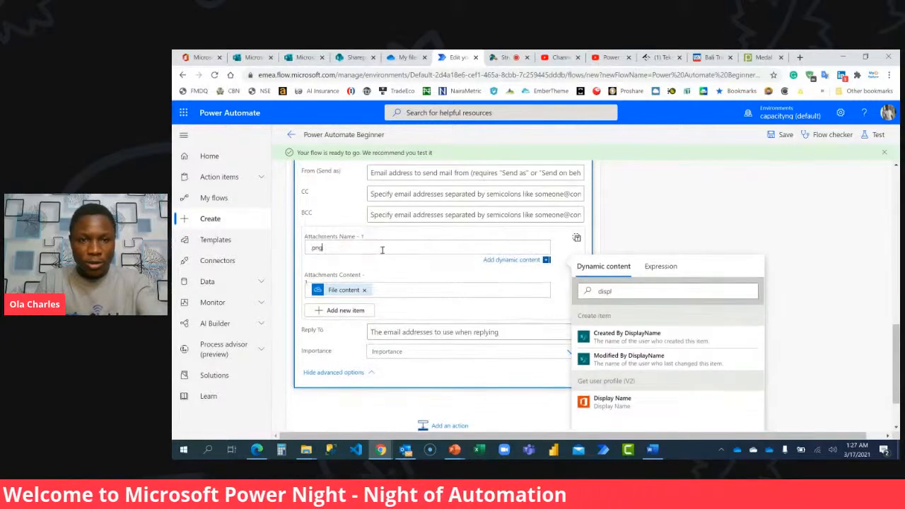
pyautogui.press('BackSpace')
pyautogui.press('BackSpace')
pyautogui.press('BackSpace')
pyautogui.press('BackSpace')
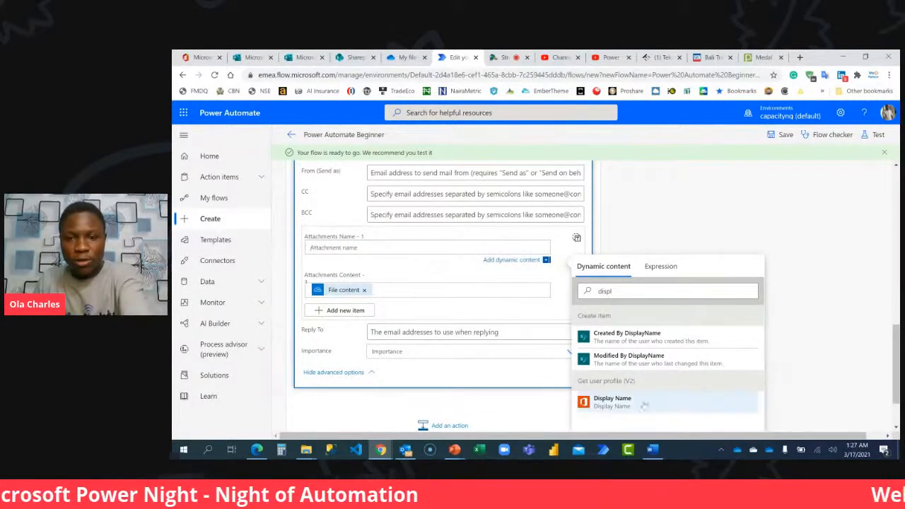
# Try to name the attachment with Display Name followed by "_Badge", and remove that text.
pyautogui.click(612, 400)
pyautogui.click(424, 249)
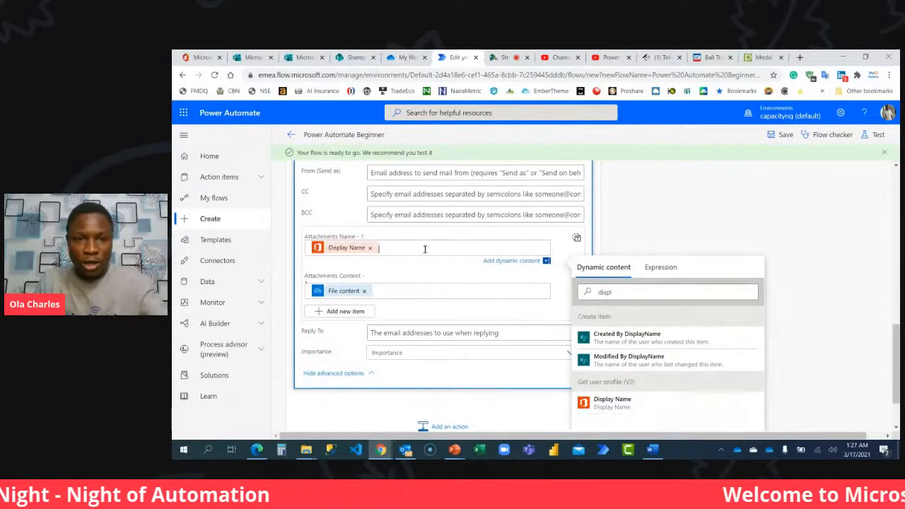
pyautogui.write('_Badge')
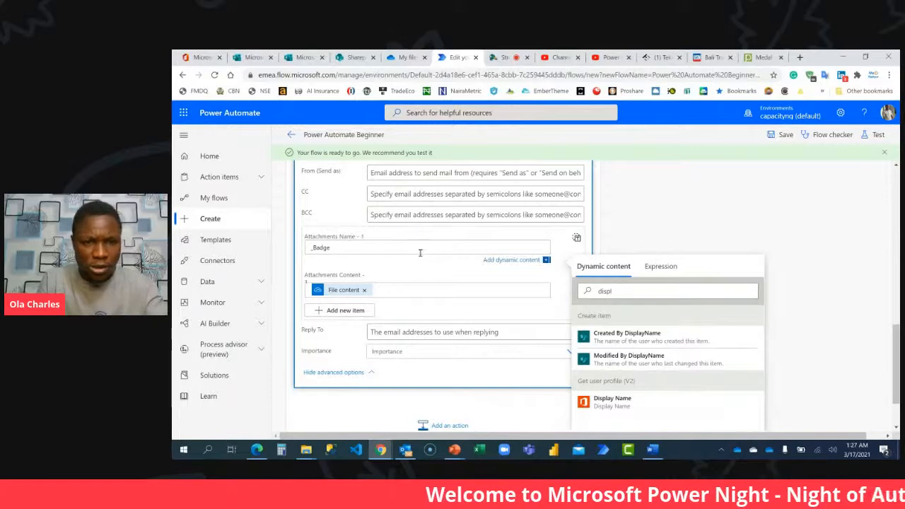
pyautogui.press('BackSpace')
pyautogui.press('BackSpace')
pyautogui.press('BackSpace')
pyautogui.press('BackSpace')
pyautogui.press('BackSpace')
pyautogui.press('BackSpace')
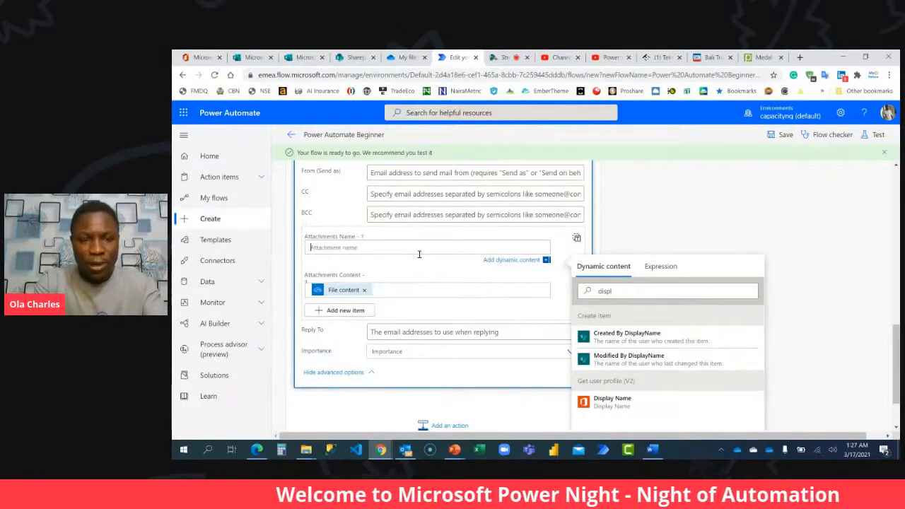
# Name the attachment "Badge.png", without any dynamic content.
pyautogui.write('Badge_')
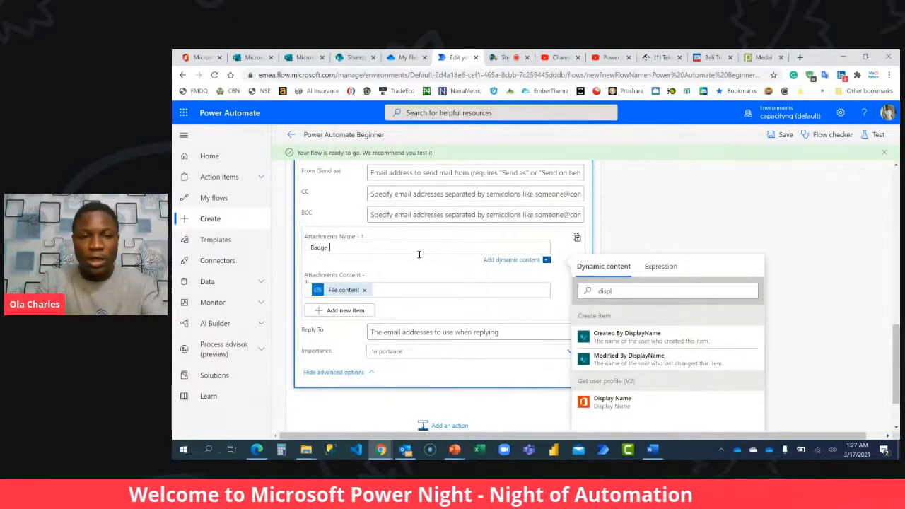
pyautogui.click(615, 400)
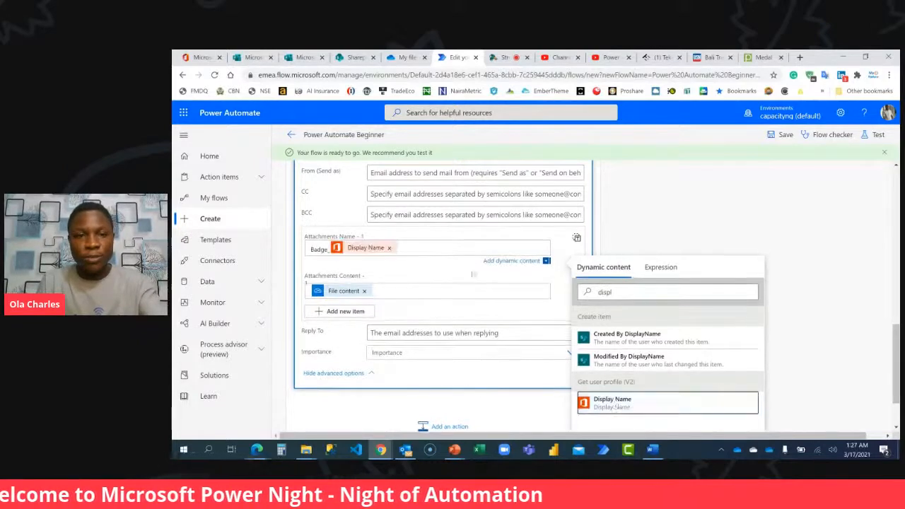
pyautogui.click(432, 248)
pyautogui.press('BackSpace')
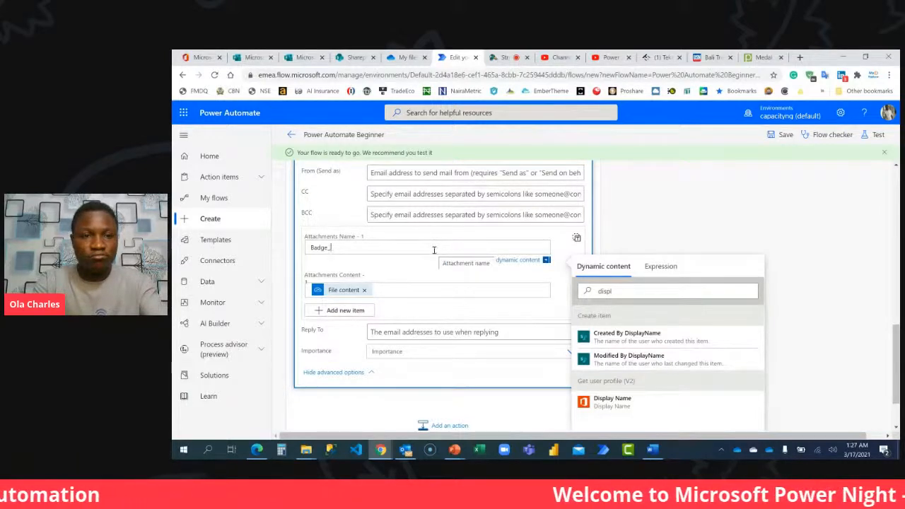
pyautogui.press('BackSpace')
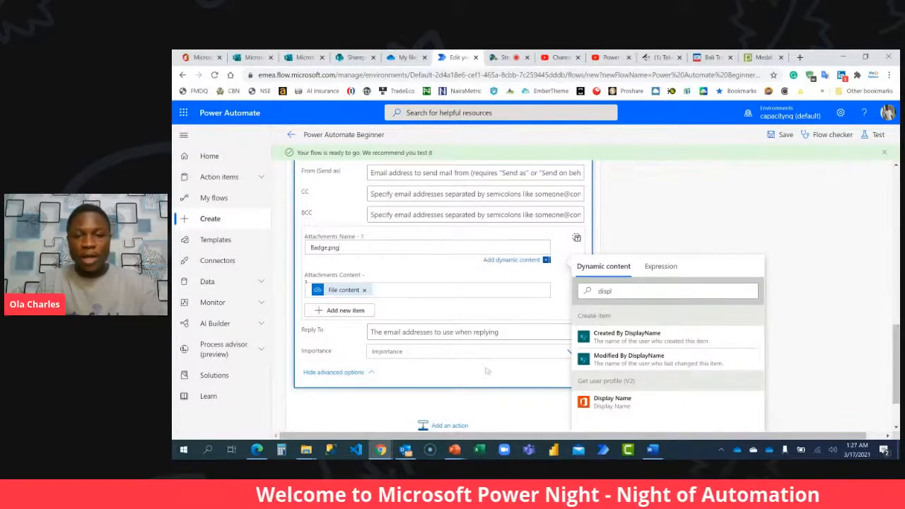
# Save the flow and set the email's importance to Normal.
pyautogui.click(784, 135)
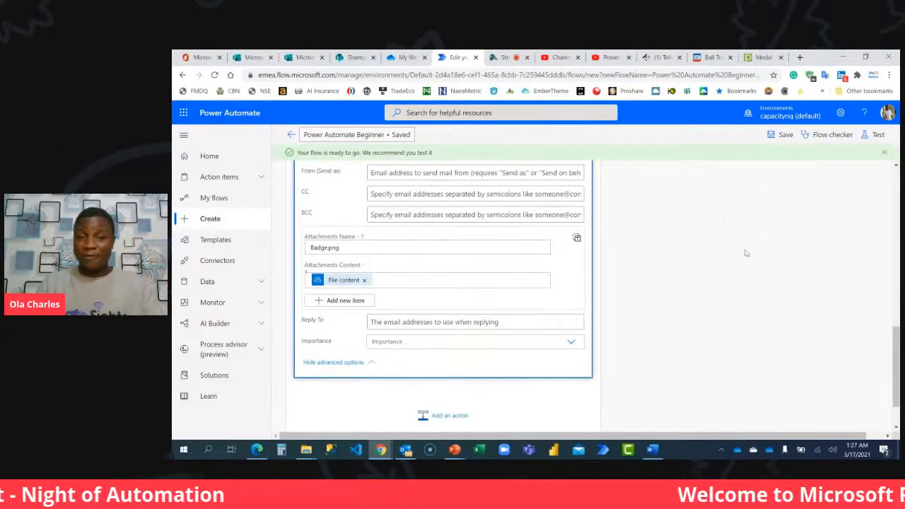
pyautogui.click(552, 338)
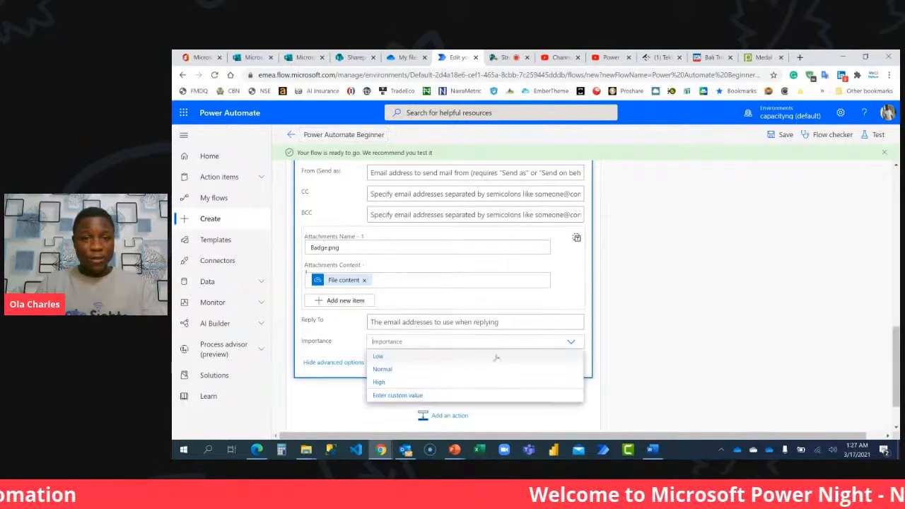
pyautogui.click(383, 369)
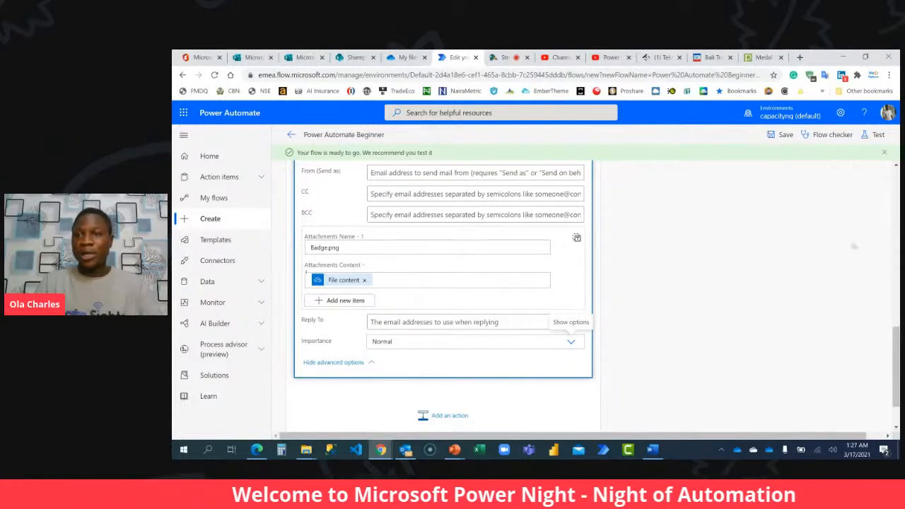
# Add an Office 365 Outlook "Send an email (V2)" action to the If no branch of the condition.
pyautogui.scroll(10, 743, 412)
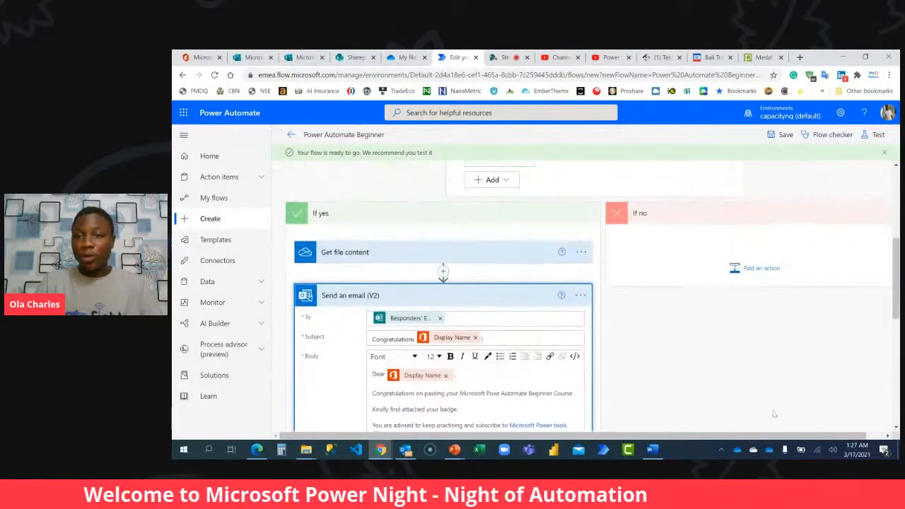
pyautogui.click(735, 267)
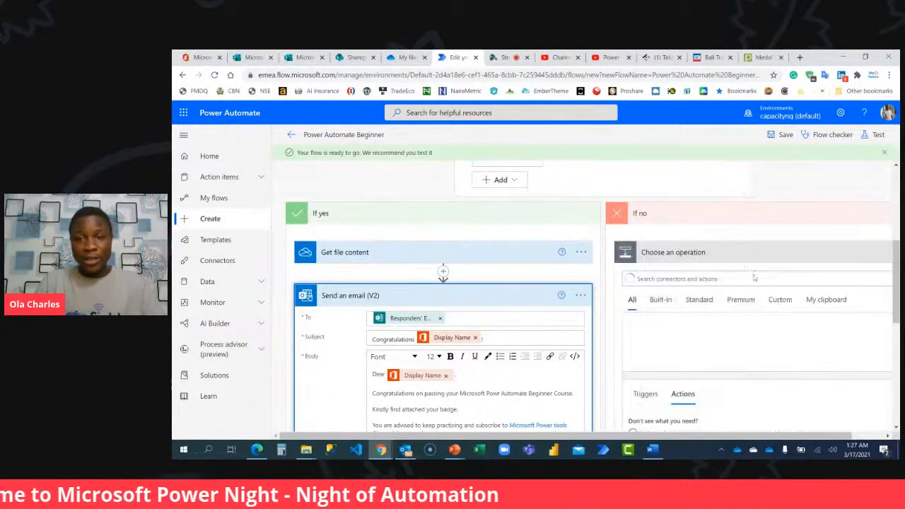
pyautogui.write('send')
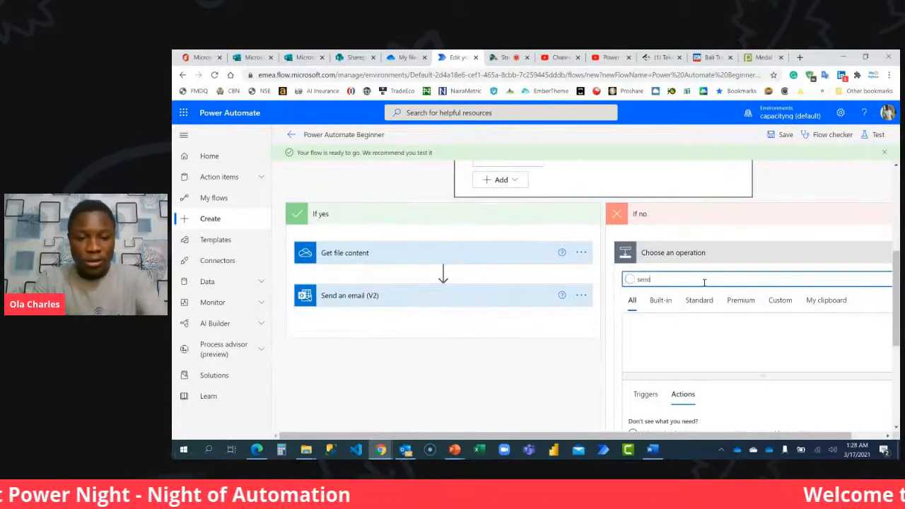
pyautogui.write(' an email')
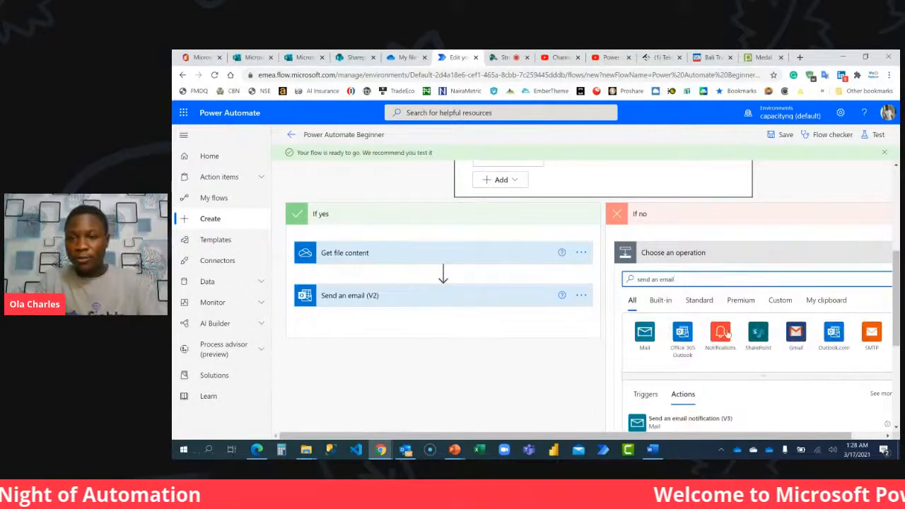
pyautogui.scroll(-3, 699, 296)
pyautogui.click(682, 301)
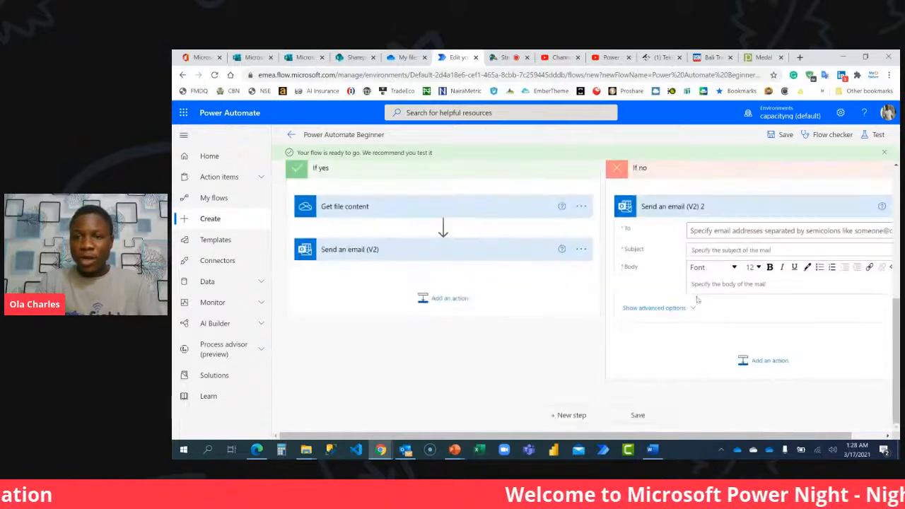
# Enter "Your Power Automate Beginner Result" in the To field of the If no email.
pyautogui.click(742, 230)
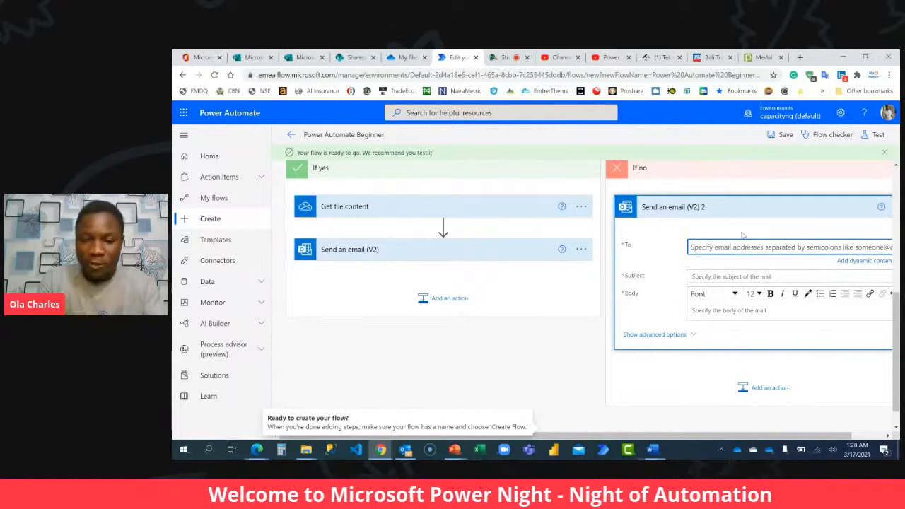
pyautogui.write('Your Result')
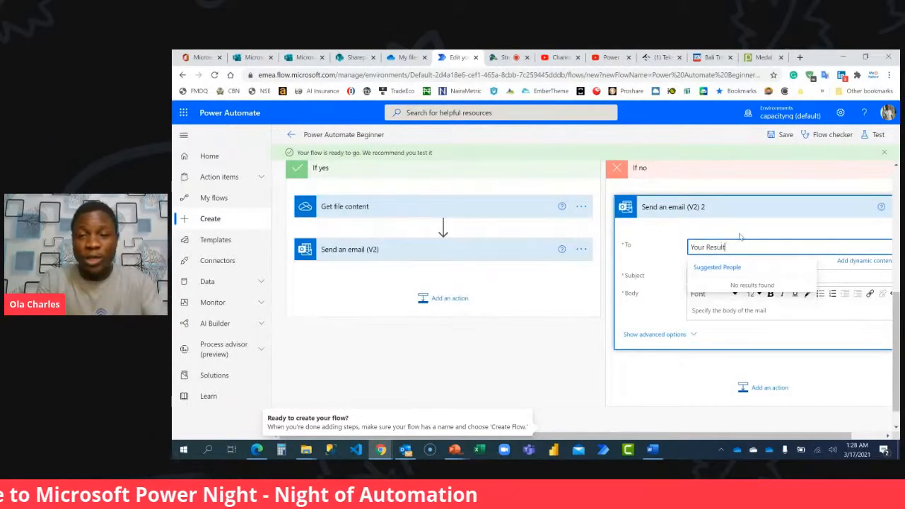
pyautogui.write('Power Automate')
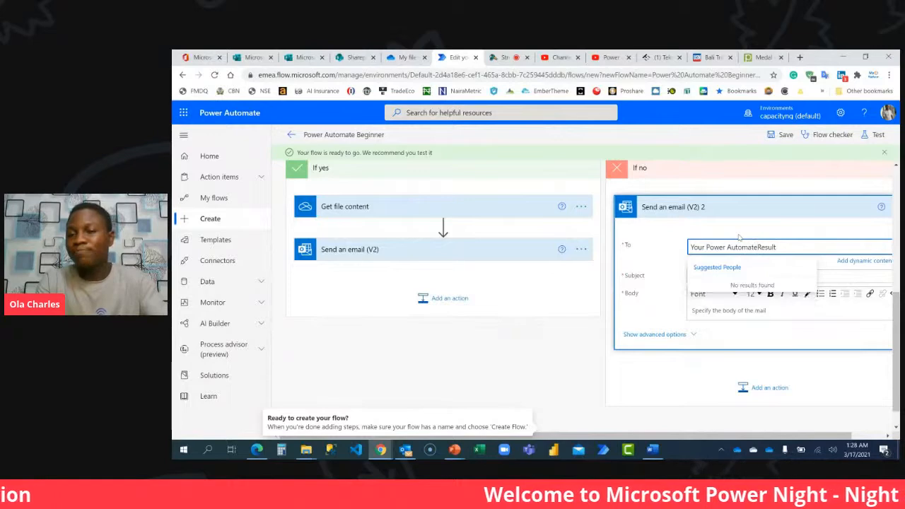
pyautogui.write(' Beginne')
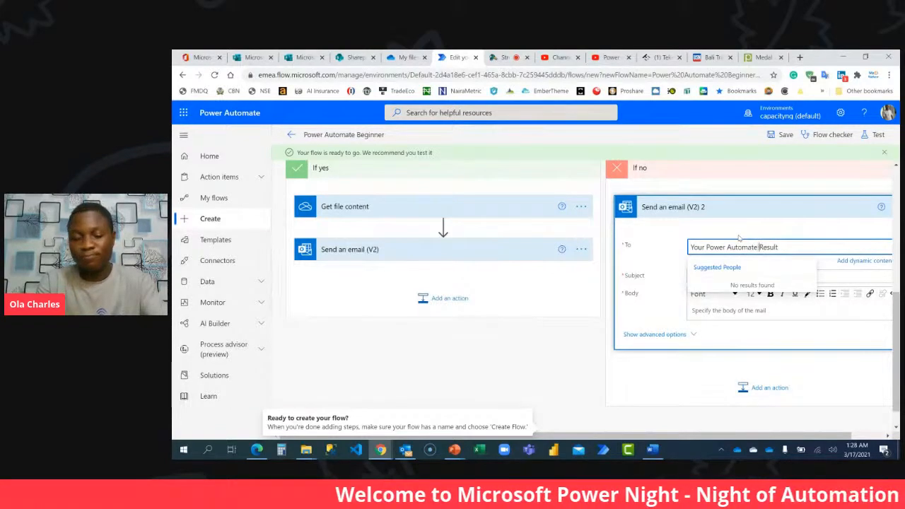
pyautogui.write('r')
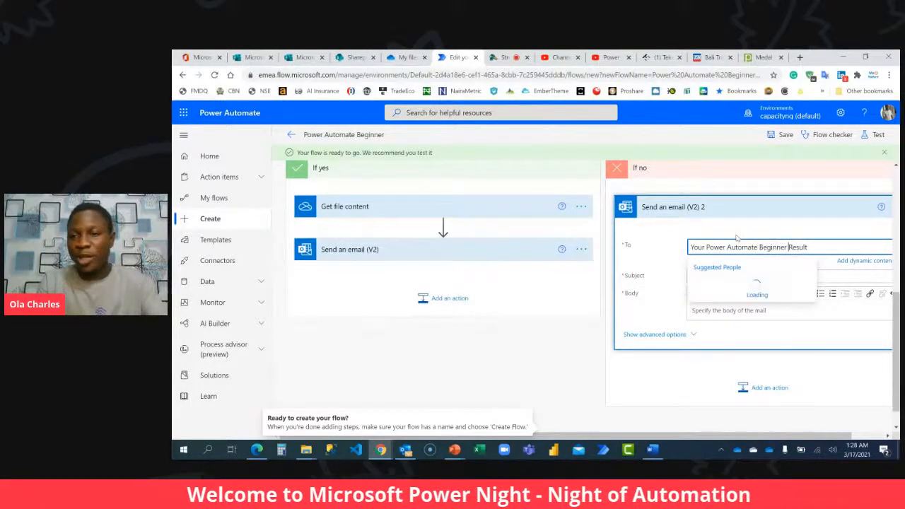
# Move the text "Your Power Automate Beginner Result" from the To field into the email's Subject.
pyautogui.click(752, 312)
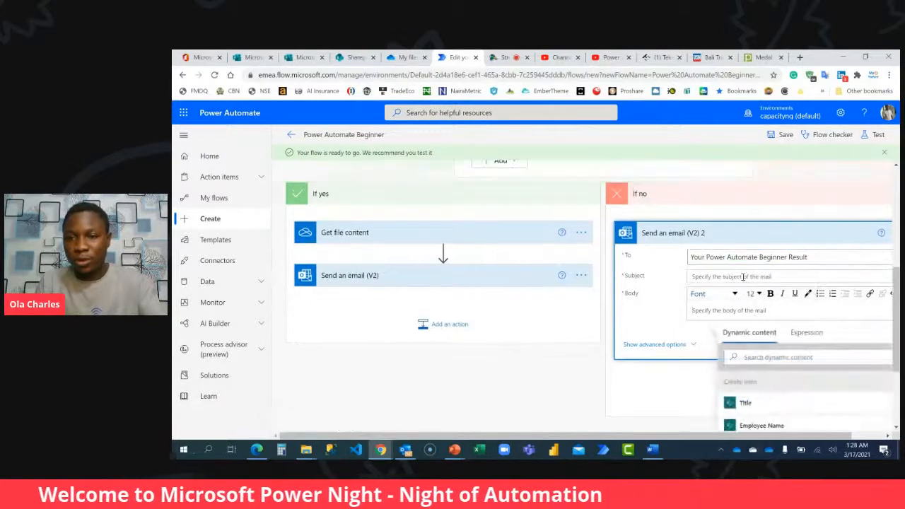
pyautogui.click(807, 256)
pyautogui.hotkey('ctrl', 'a')
pyautogui.hotkey('ctrl', 'c')
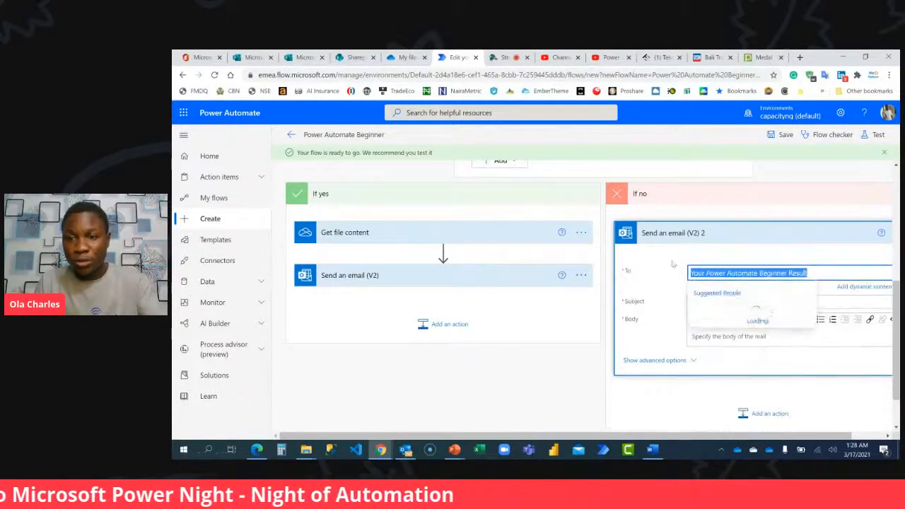
pyautogui.press('BackSpace')
pyautogui.click(696, 302)
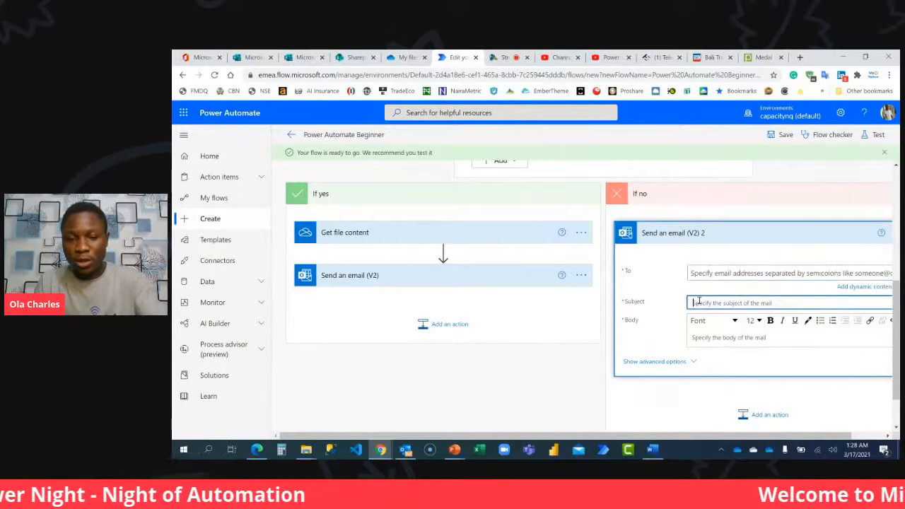
pyautogui.hotkey('ctrl', 'v')
# Set the If no email's recipient to the Responders' Email dynamic content from Get response details.
pyautogui.click(696, 285)
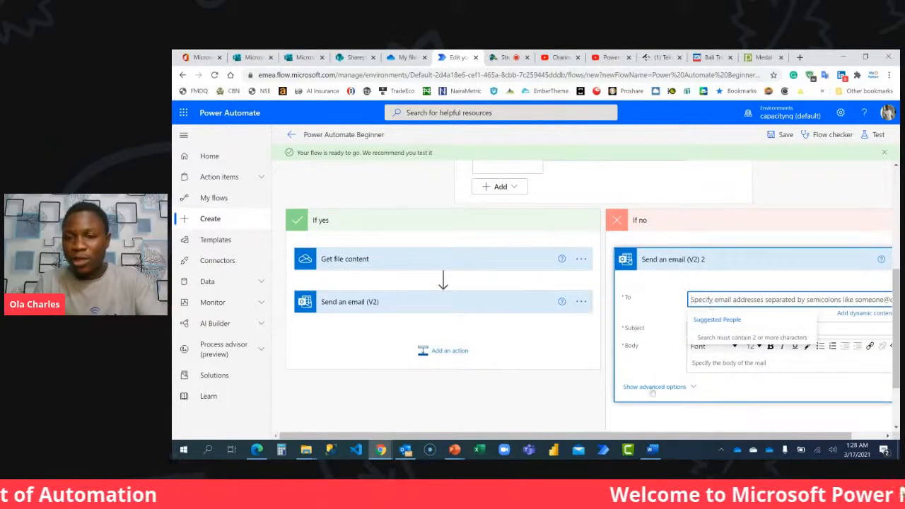
pyautogui.moveTo(623, 436); pyautogui.dragTo(665, 435)
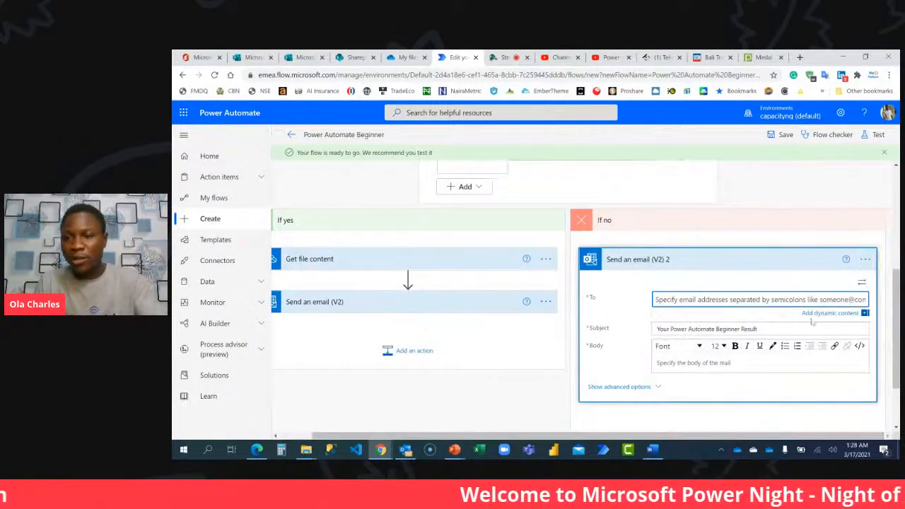
pyautogui.hotkey('ctrl', '-')
pyautogui.click(818, 290)
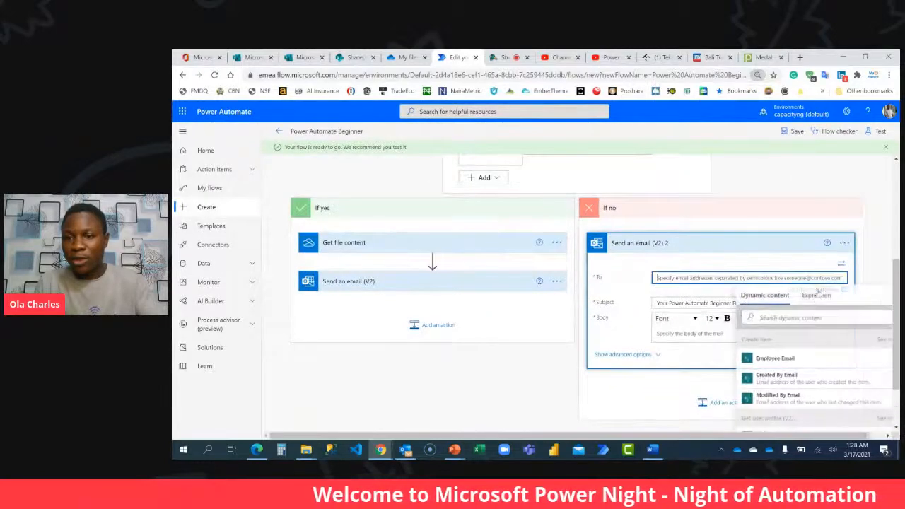
pyautogui.scroll(-1, 798, 320)
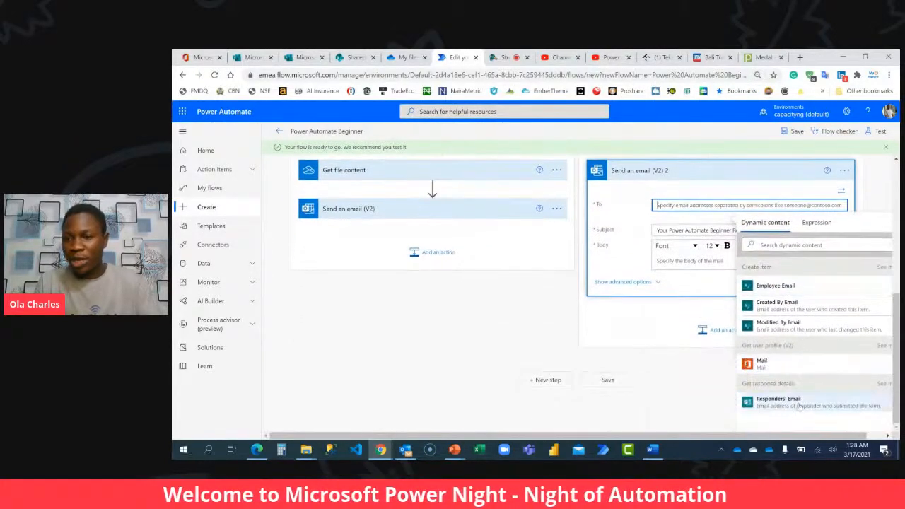
pyautogui.click(777, 401)
# Start the email body with "Dear" followed by the Display Name dynamic content from Get user profile (V2).
pyautogui.click(664, 265)
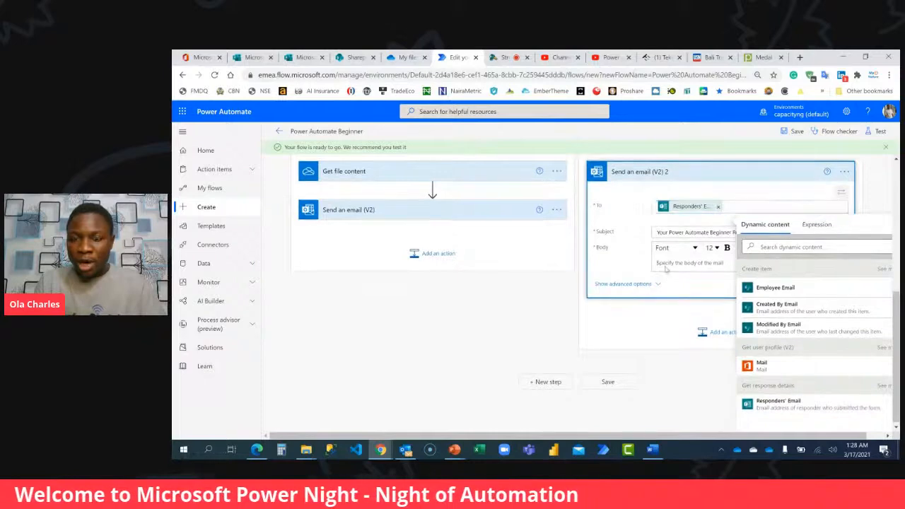
pyautogui.write('Deal')
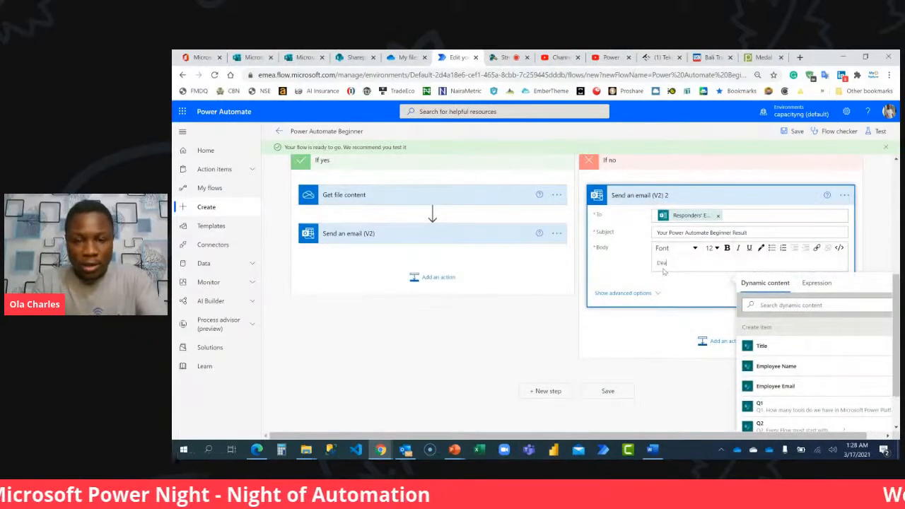
pyautogui.scroll(-4, 815, 383)
pyautogui.click(797, 305)
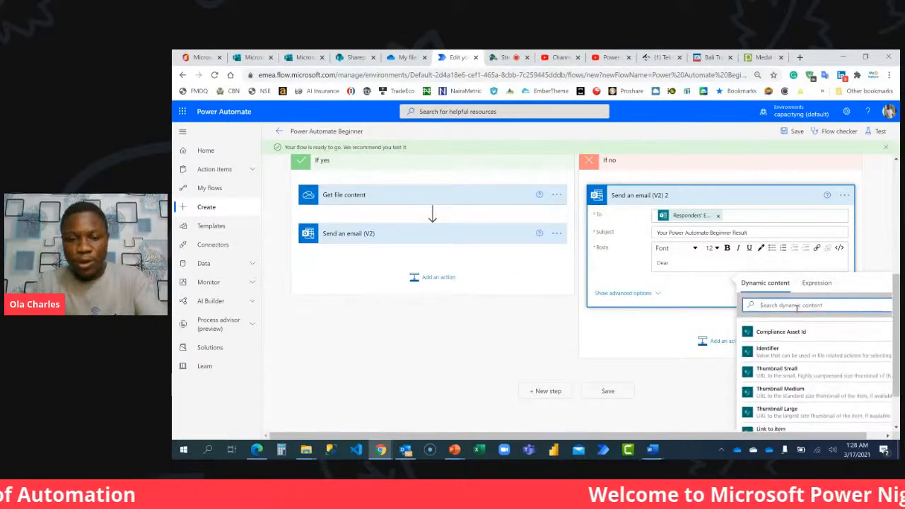
pyautogui.write('display')
pyautogui.click(773, 403)
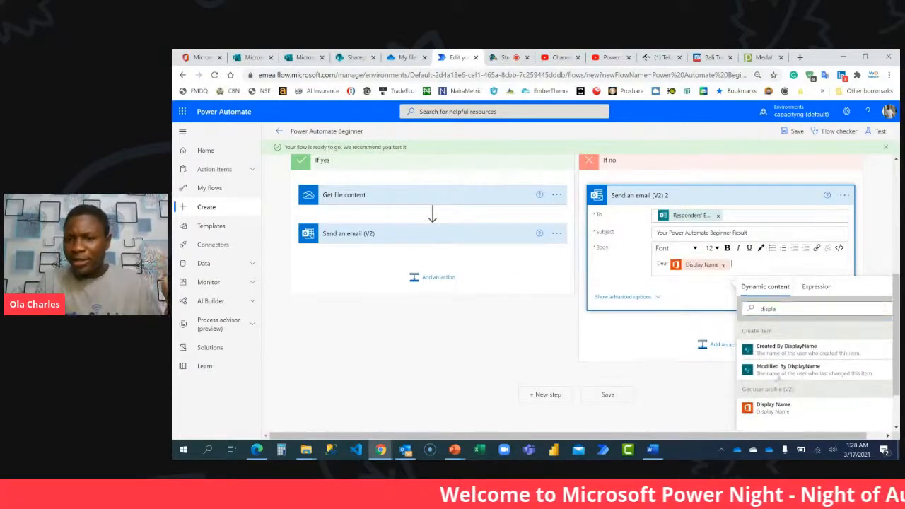
# Begin a second body line with "You score", discarding the wording "You do not".
pyautogui.press('Return')
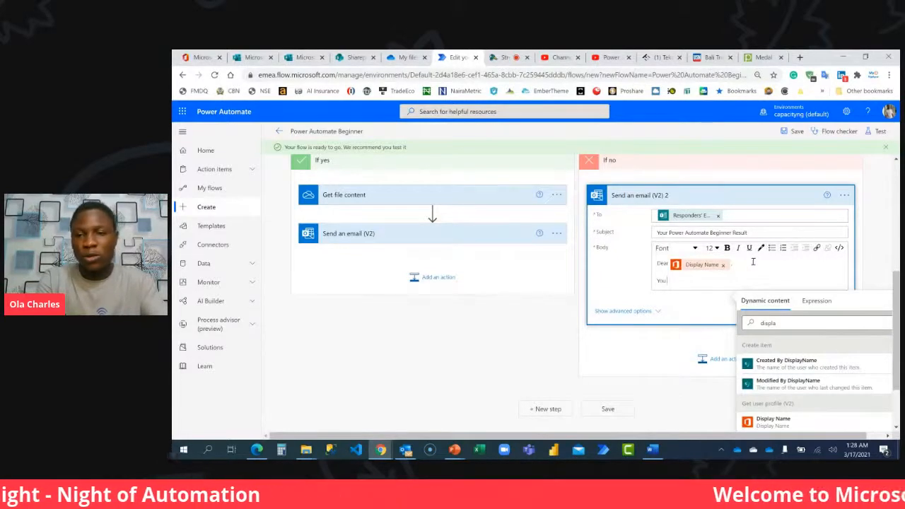
pyautogui.write('not')
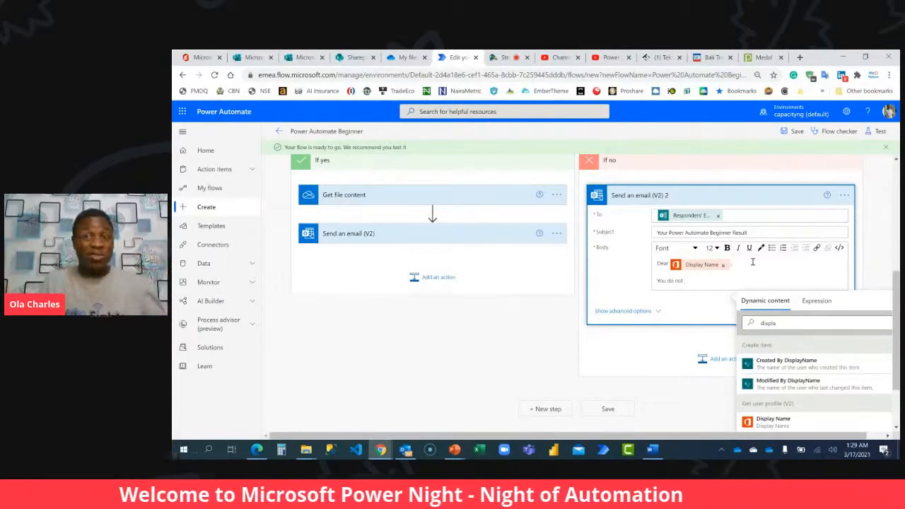
pyautogui.hotkey('ctrl', 'shift', 'Left')
pyautogui.hotkey('ctrl', 'shift', 'Left')
pyautogui.press('BackSpace')
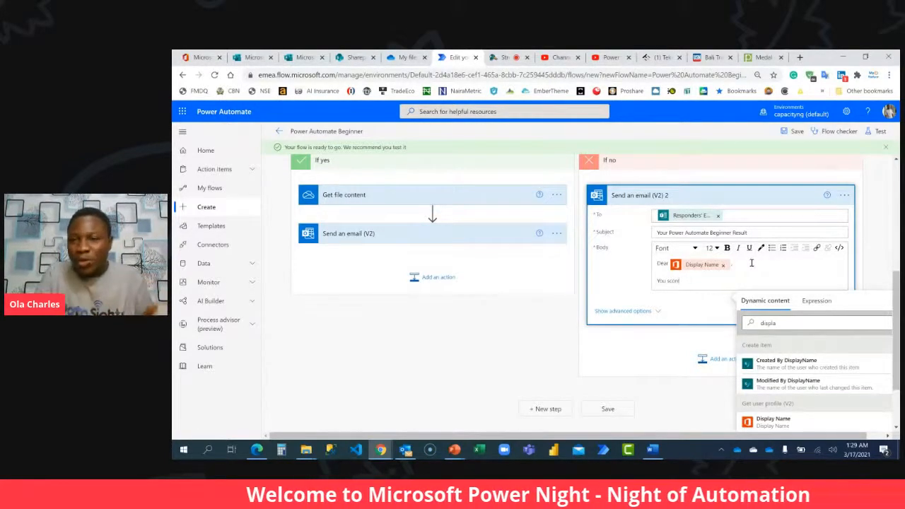
# Insert the Total Score dynamic content from Create item after "You score" in the body.
pyautogui.doubleClick(751, 322)
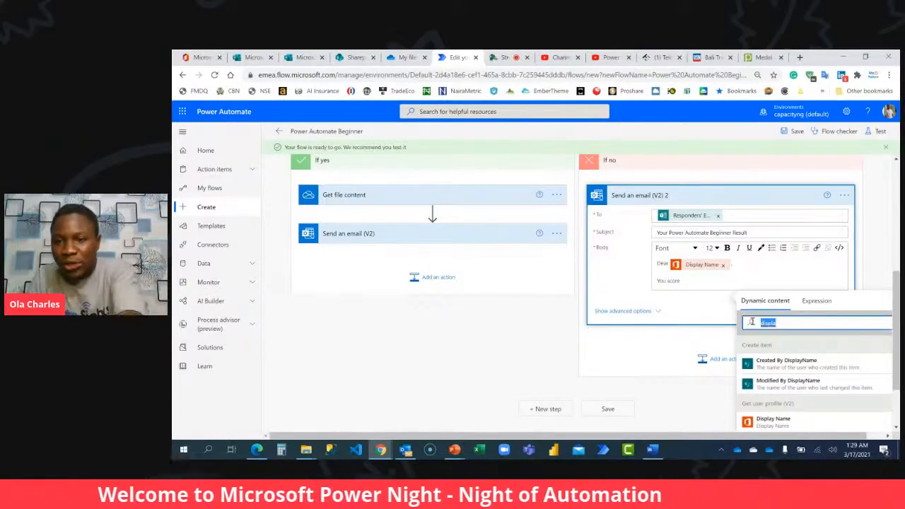
pyautogui.press('BackSpace')
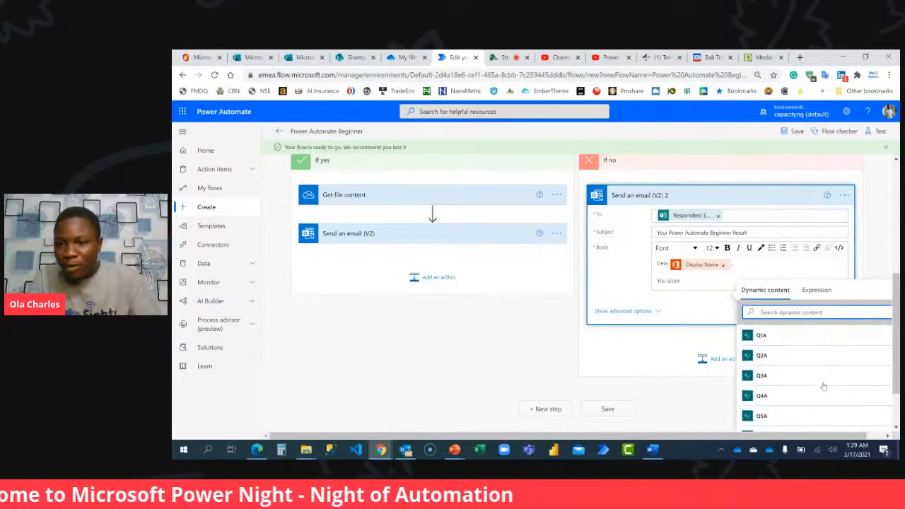
pyautogui.scroll(-5, 823, 386)
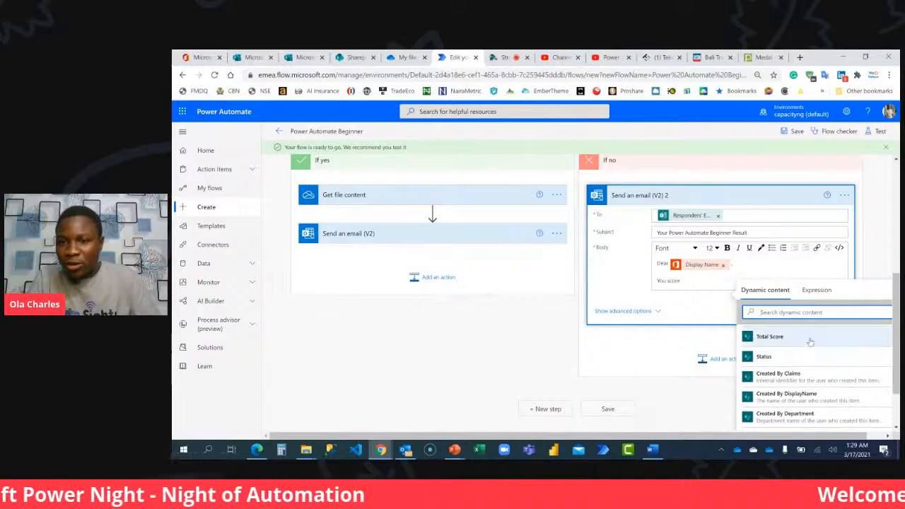
pyautogui.click(769, 336)
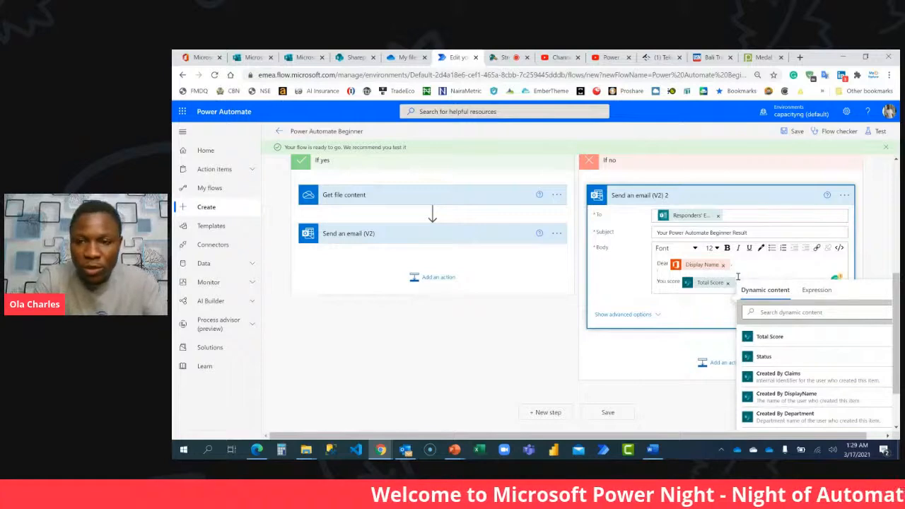
# Add "in" after Total Score in the body and show the email's advanced options.
pyautogui.click(716, 306)
pyautogui.click(760, 300)
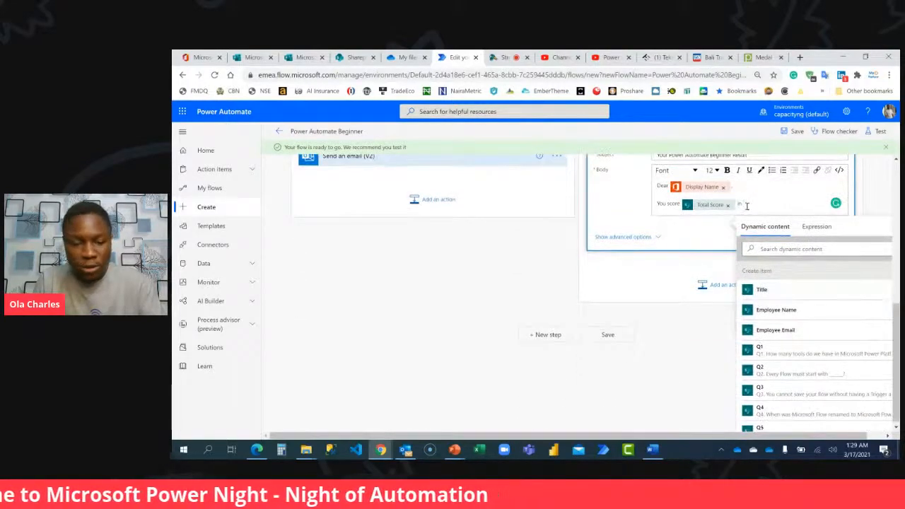
pyautogui.hotkey('ctrl', '-')
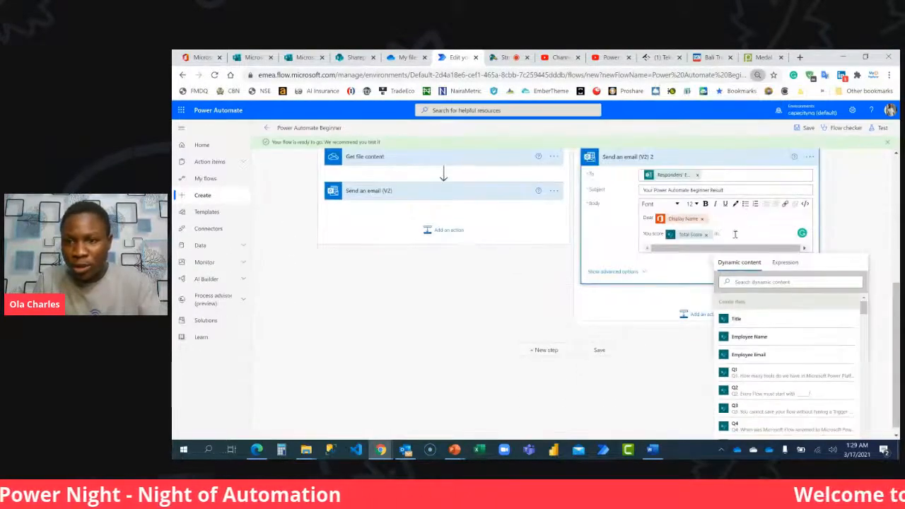
pyautogui.click(692, 270)
pyautogui.click(745, 306)
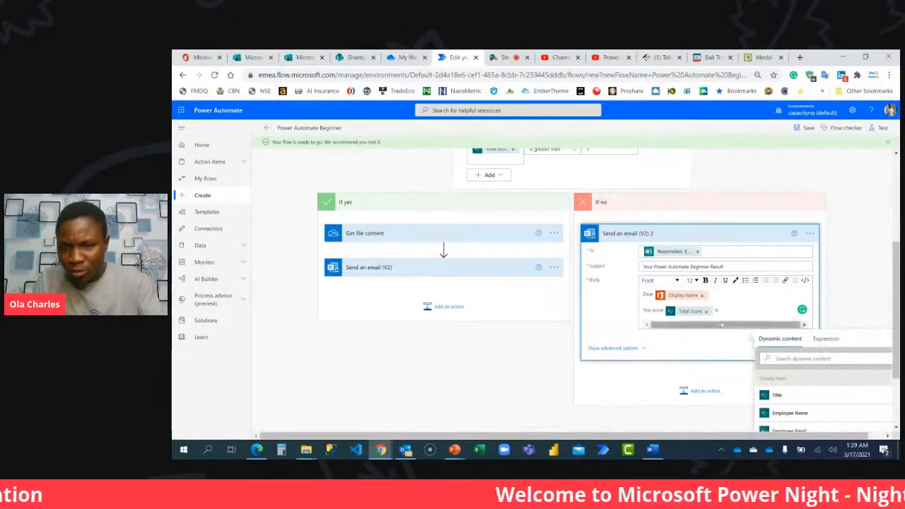
pyautogui.click(640, 348)
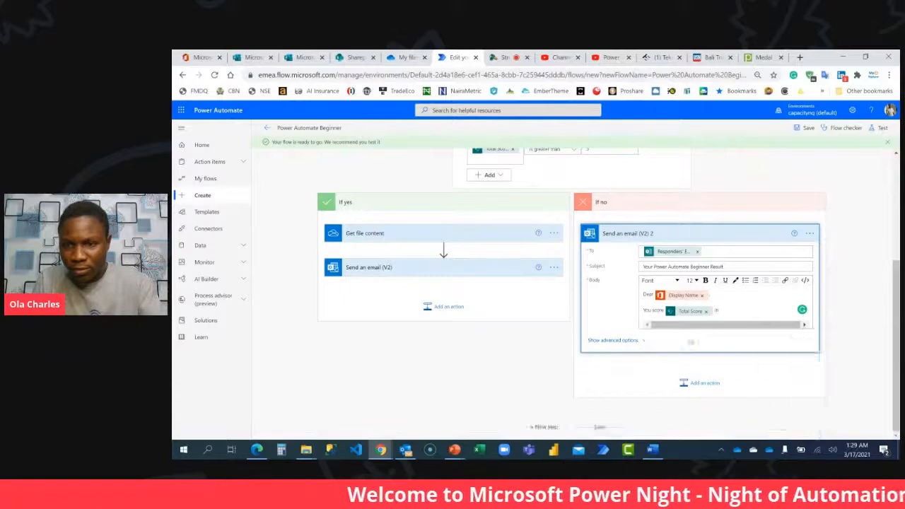
pyautogui.scroll(-2, 739, 299)
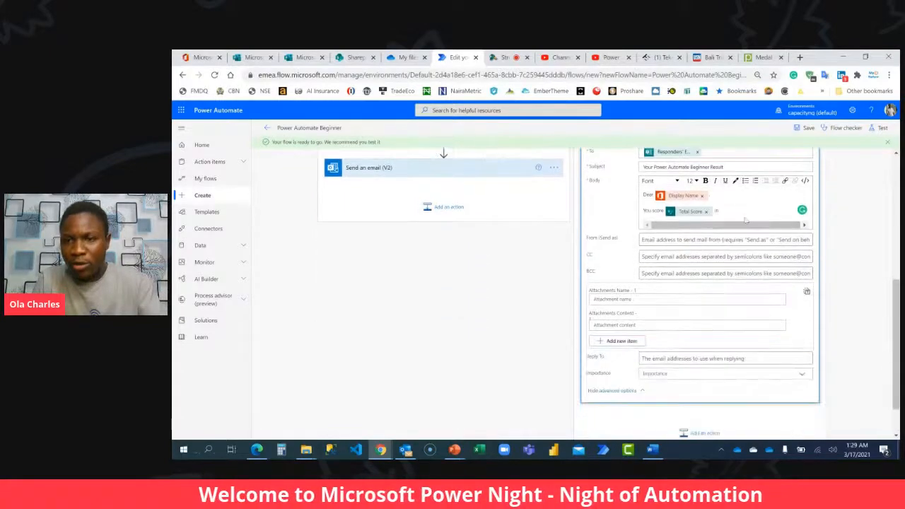
# Complete the score line after Total Score so it reads "in your Power Automate Beginner Assessment.".
pyautogui.click(744, 210)
pyautogui.write('in your')
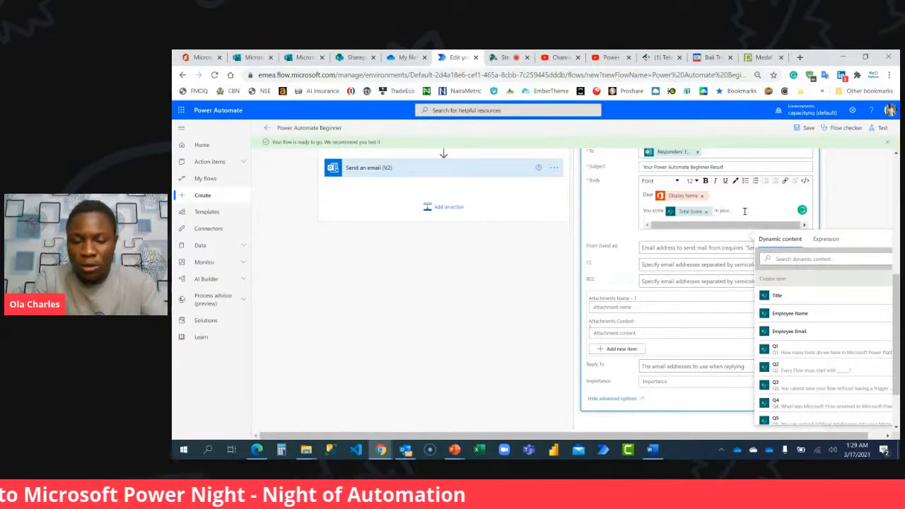
pyautogui.write(' Power')
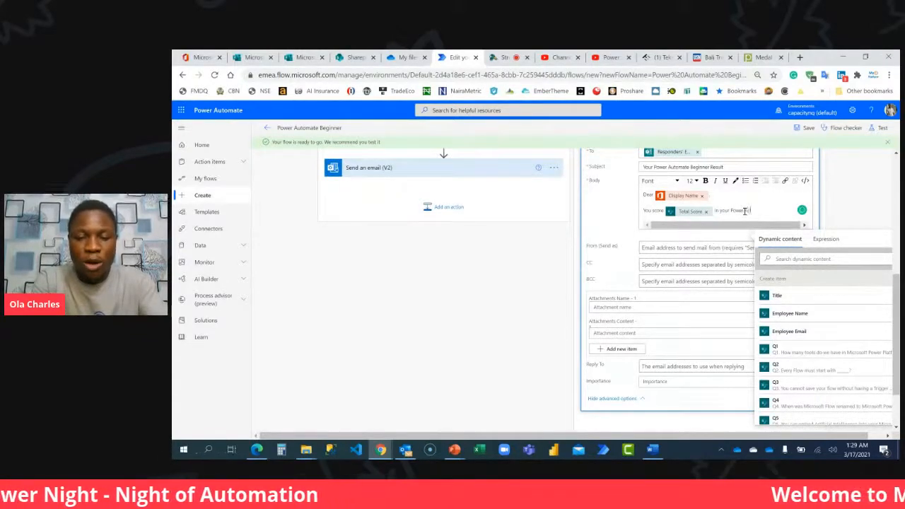
pyautogui.write(' Automate Beginner')
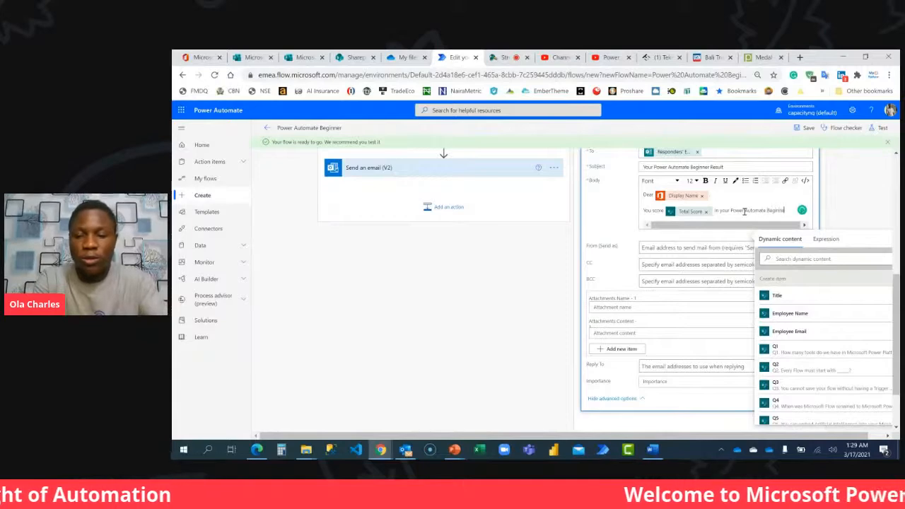
pyautogui.write(' Ass')
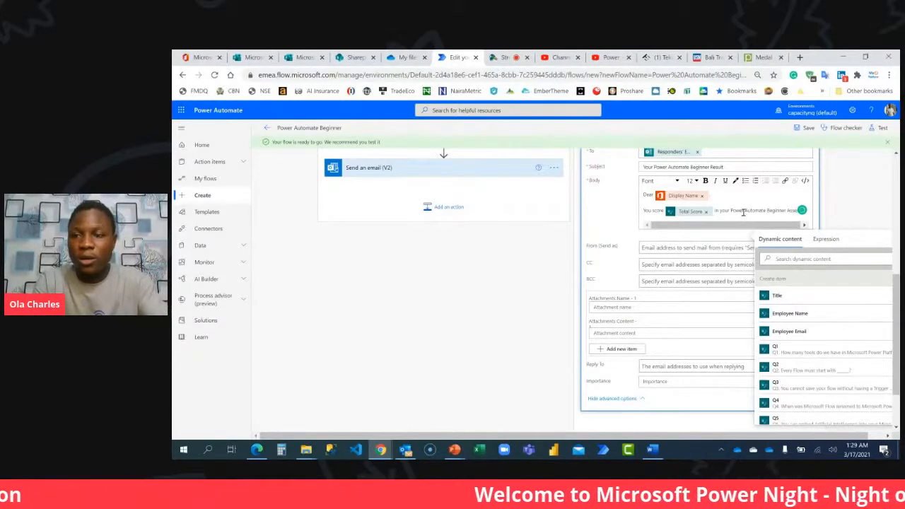
pyautogui.write('essment')
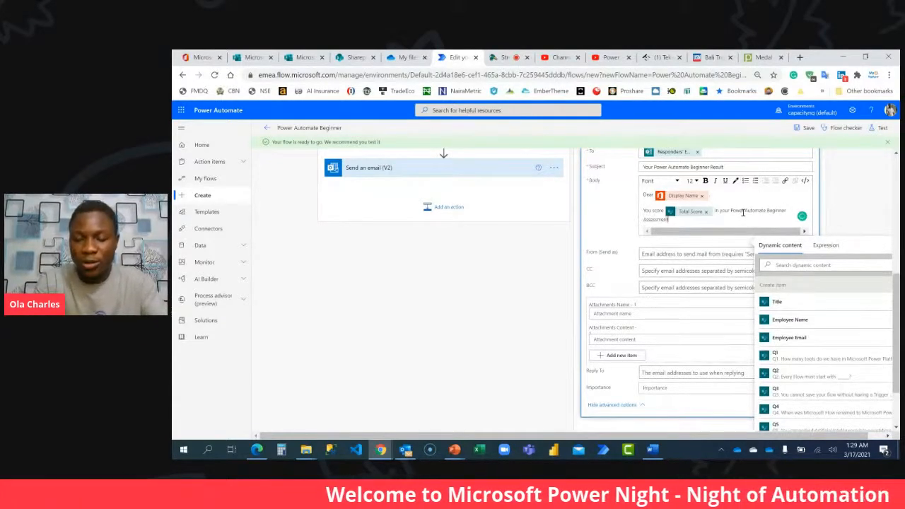
pyautogui.write('.')
pyautogui.press('Return')
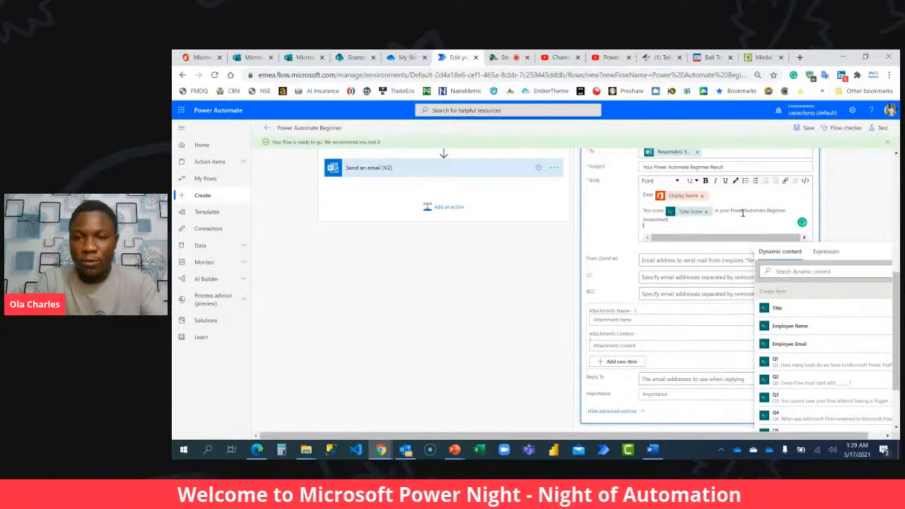
# Add the body line "You will need to score at least 4 to earn a badge and pass the course.".
pyautogui.write('You will need')
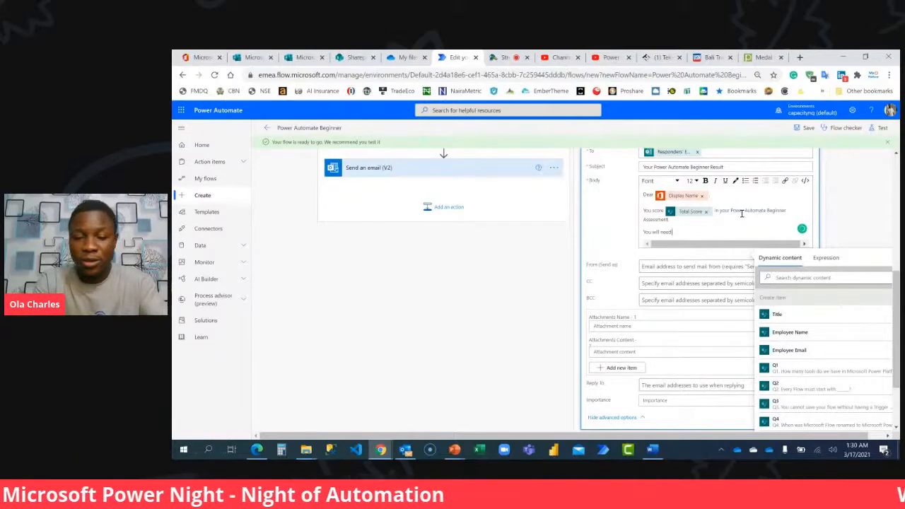
pyautogui.write('at least 4 t')
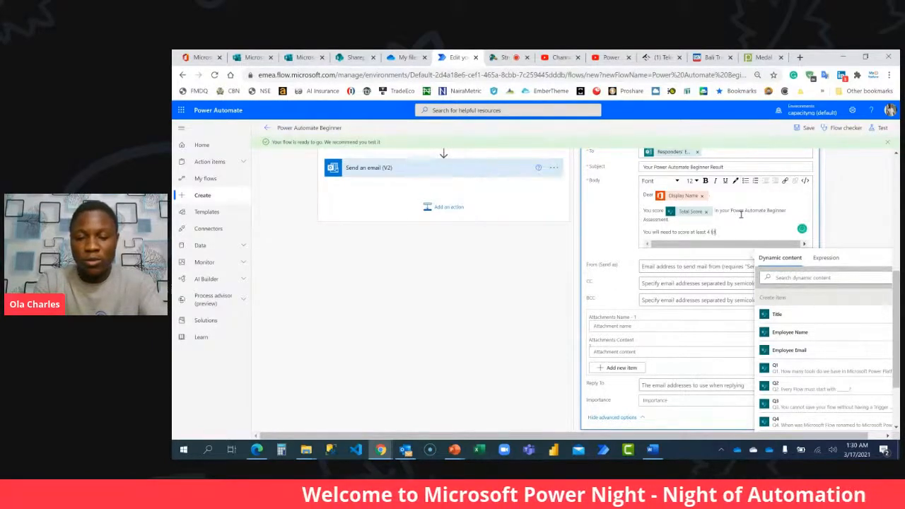
pyautogui.write('dge and pass the')
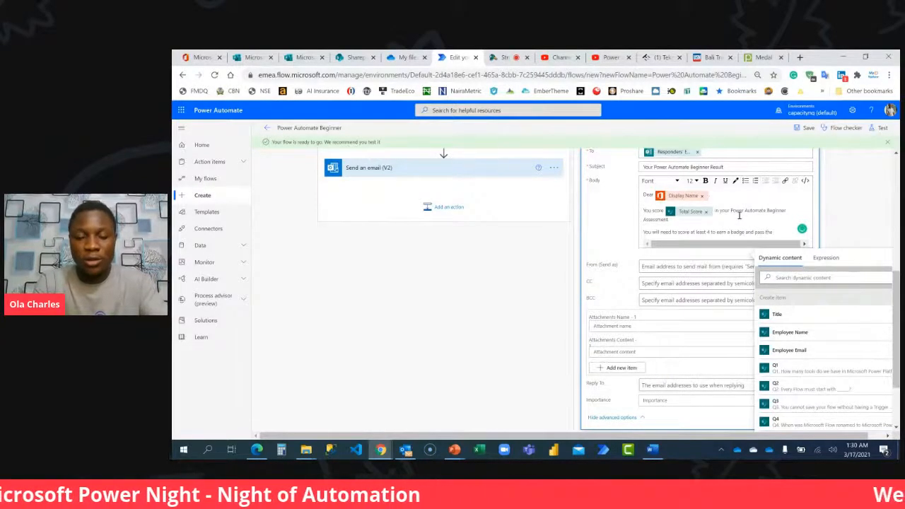
pyautogui.write(' course')
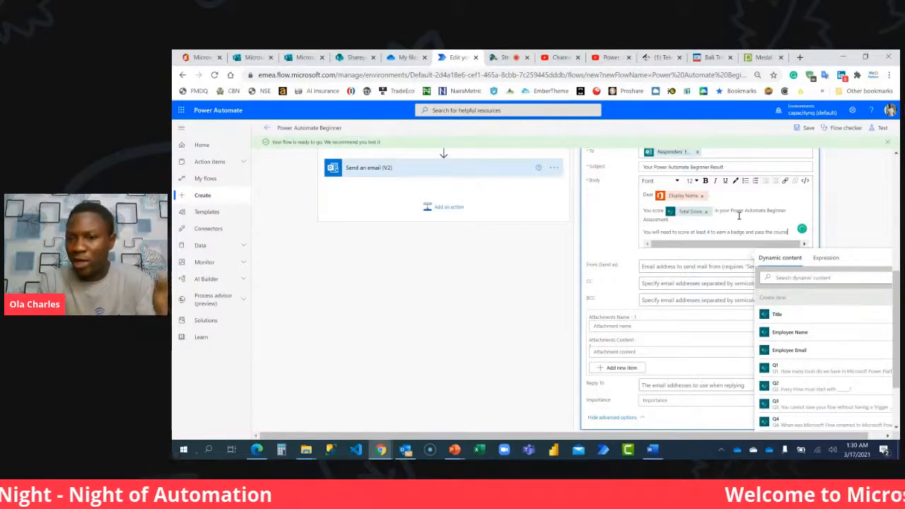
pyautogui.write('.')
# Add a new body line inviting the employee: "Kindly click here to retake the course".
pyautogui.press('Return')
pyautogui.write('Kindly')
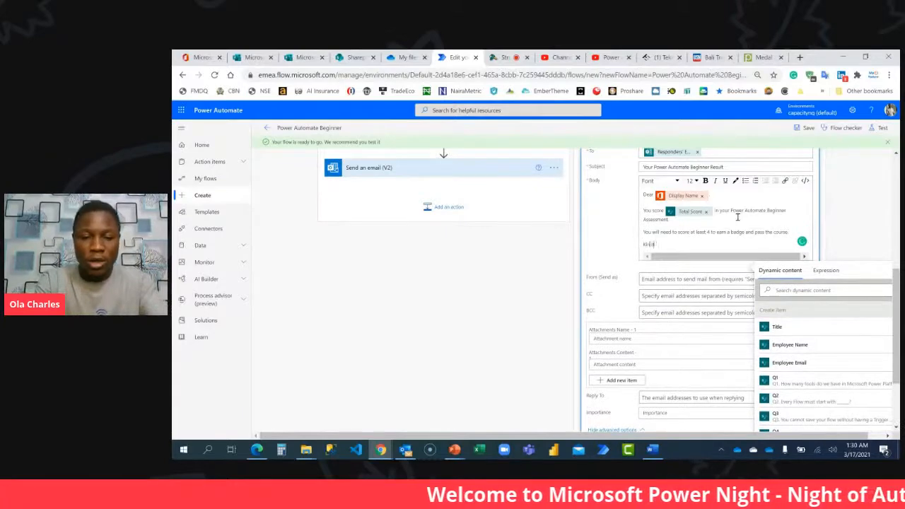
pyautogui.write(' click here fo retake the q')
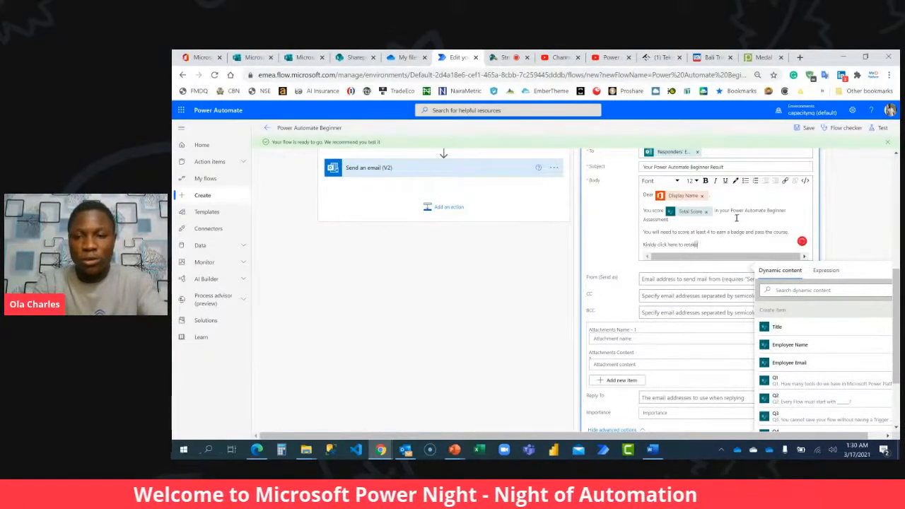
pyautogui.write('ourse')
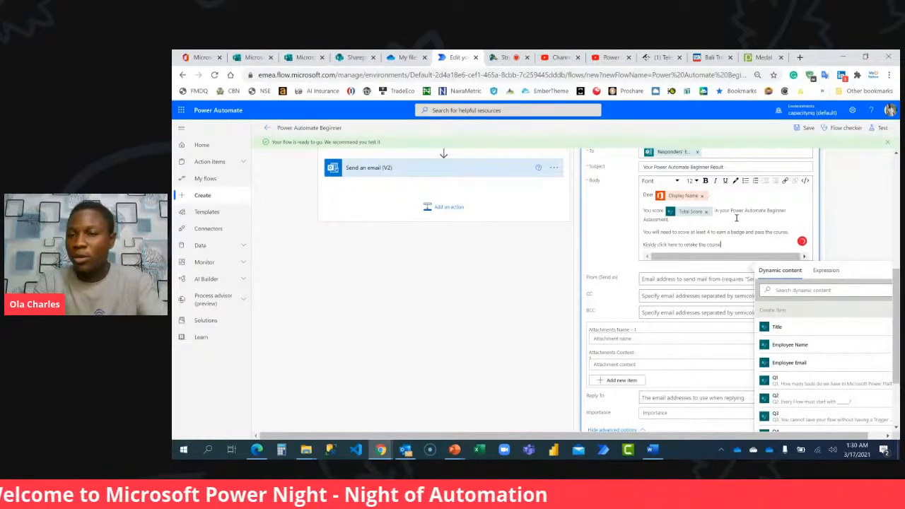
# Shorten the response link of the Power Automate Beginner form in Microsoft Forms and copy it.
pyautogui.click(304, 57)
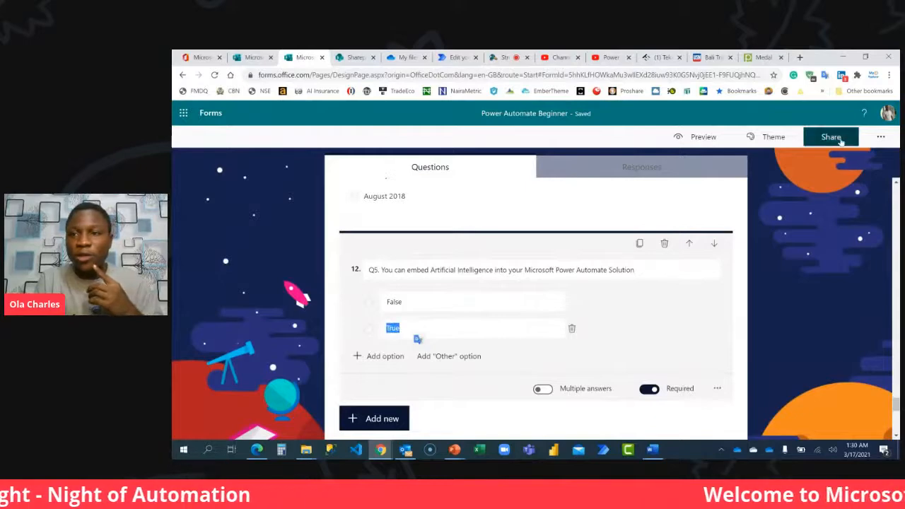
pyautogui.click(834, 138)
pyautogui.click(863, 232)
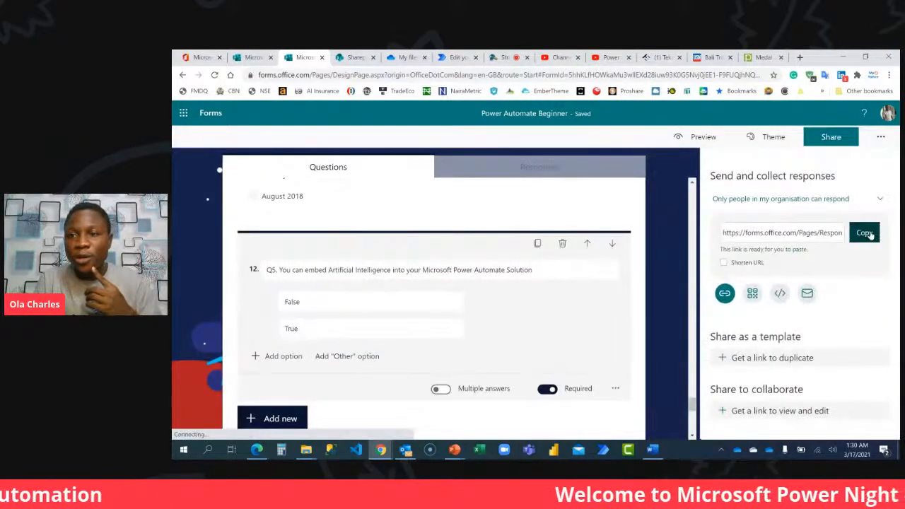
pyautogui.click(725, 262)
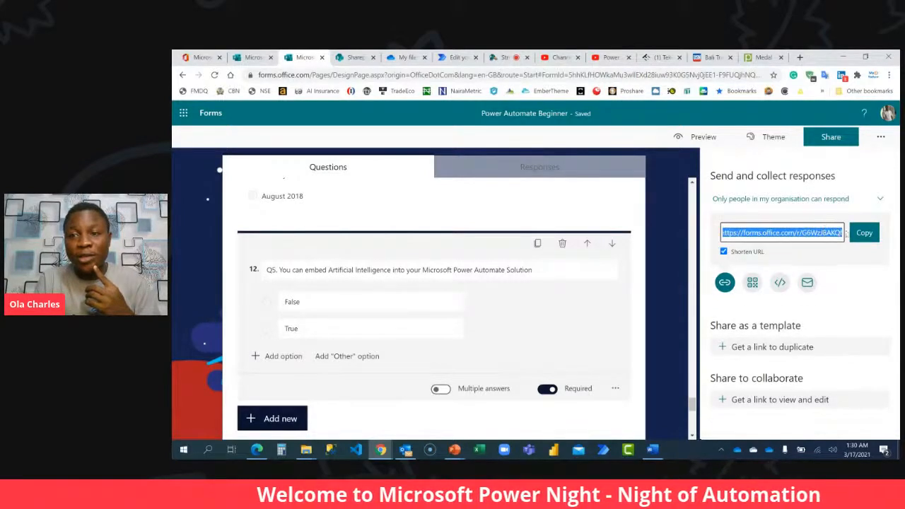
pyautogui.click(864, 233)
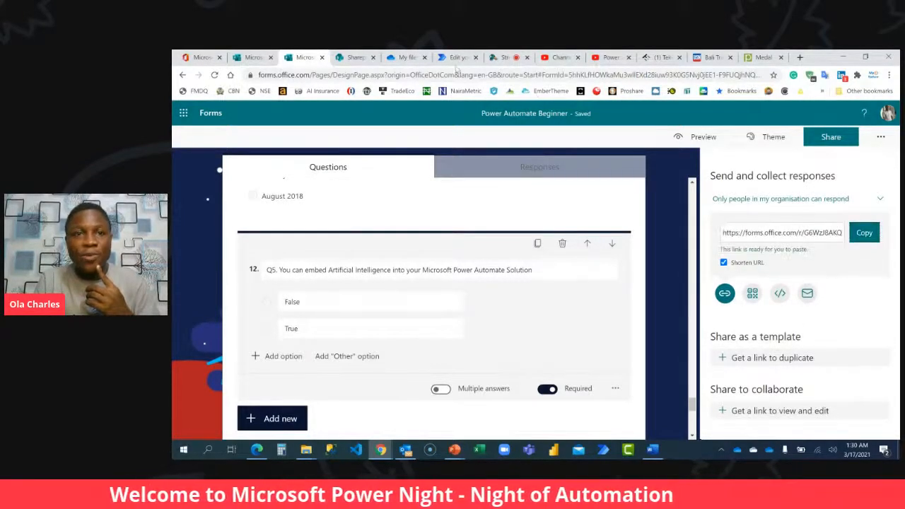
# Back in Power Automate, hyperlink the words "click here" in the email body to the copied form link.
pyautogui.click(455, 58)
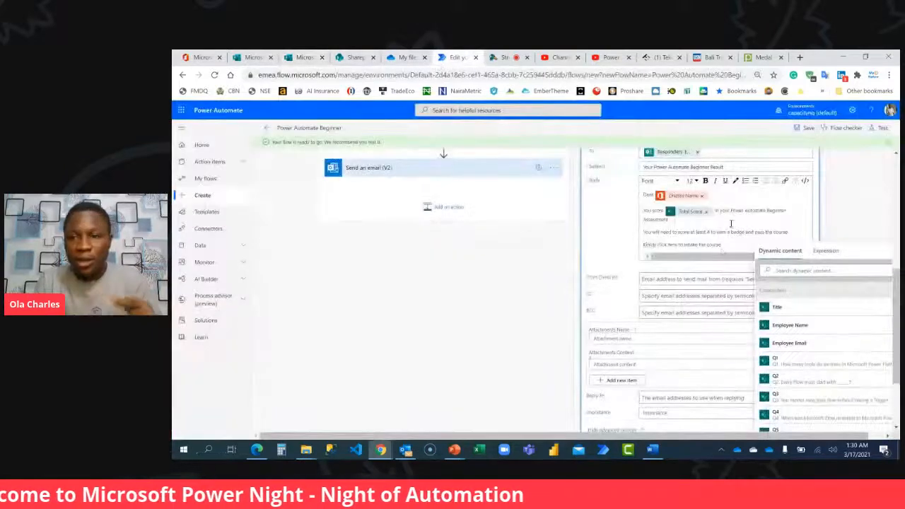
pyautogui.moveTo(678, 243); pyautogui.dragTo(658, 244)
pyautogui.click(785, 181)
pyautogui.click(811, 238)
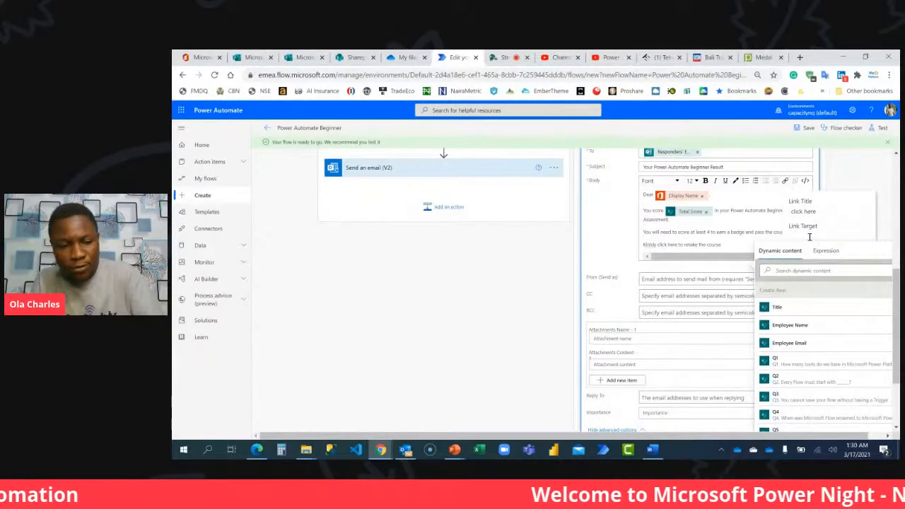
pyautogui.hotkey('ctrl', 'v')
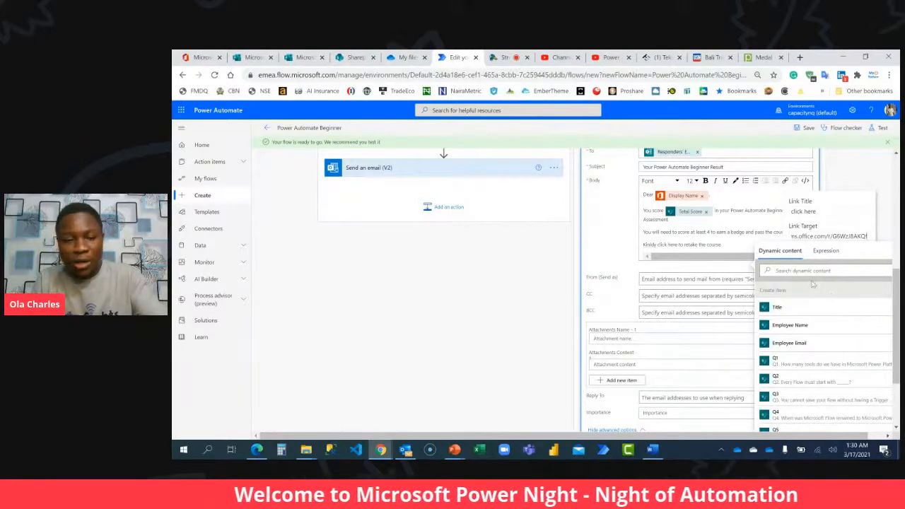
pyautogui.press('Tab')
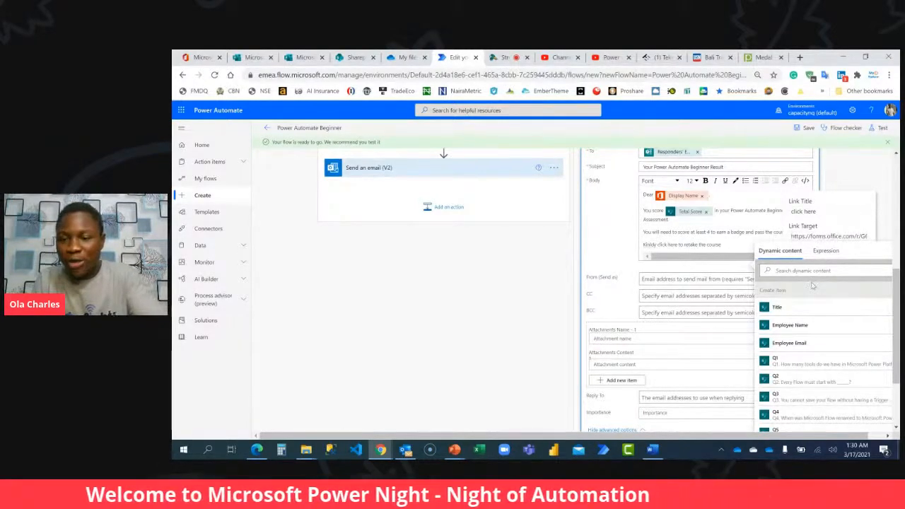
pyautogui.press('Return')
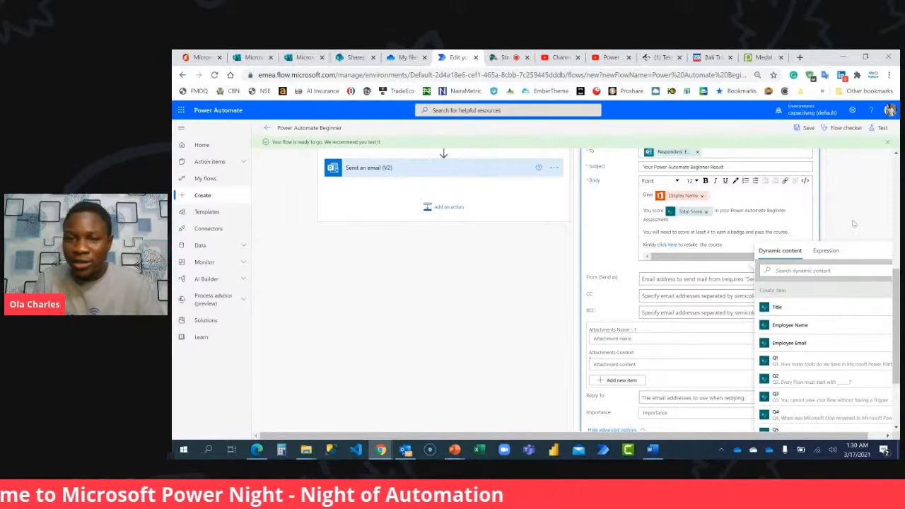
pyautogui.click(855, 241)
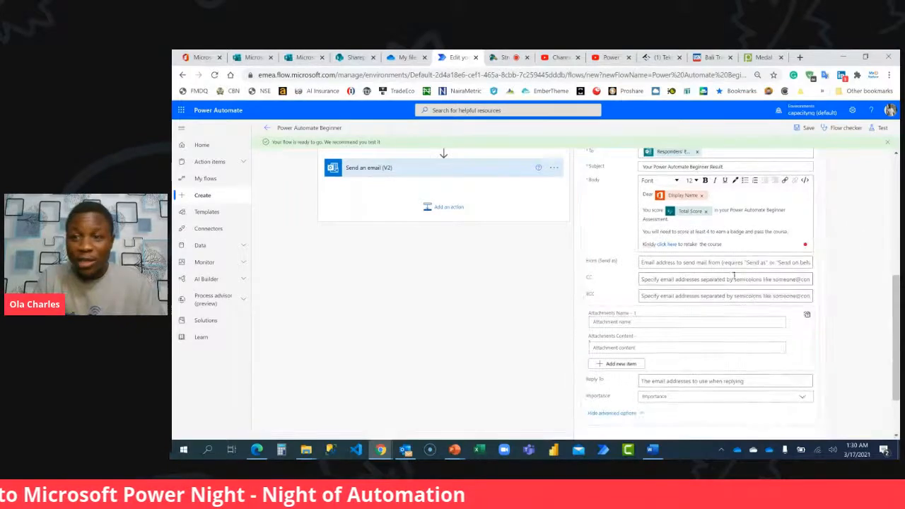
# Correct the spelling of "Kindly" in the last line of the email body and save the flow.
pyautogui.click(712, 243)
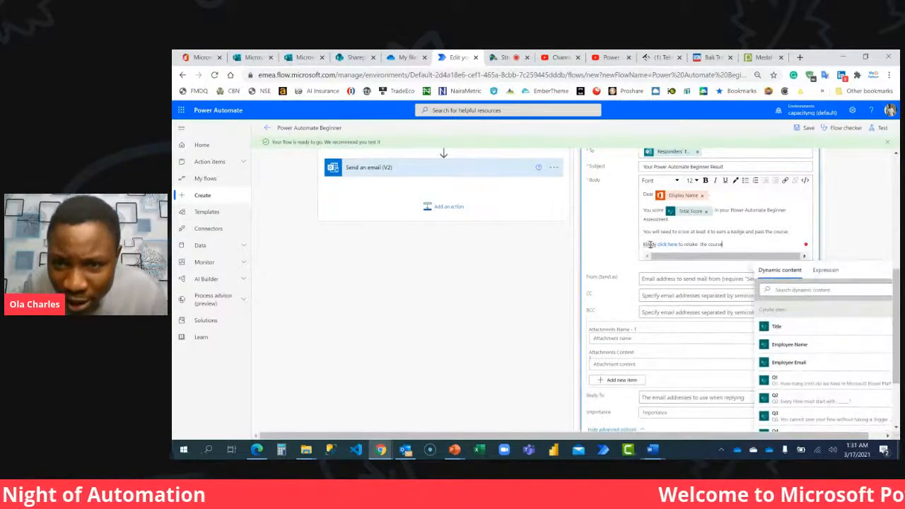
pyautogui.moveTo(649, 245)
pyautogui.click(652, 261)
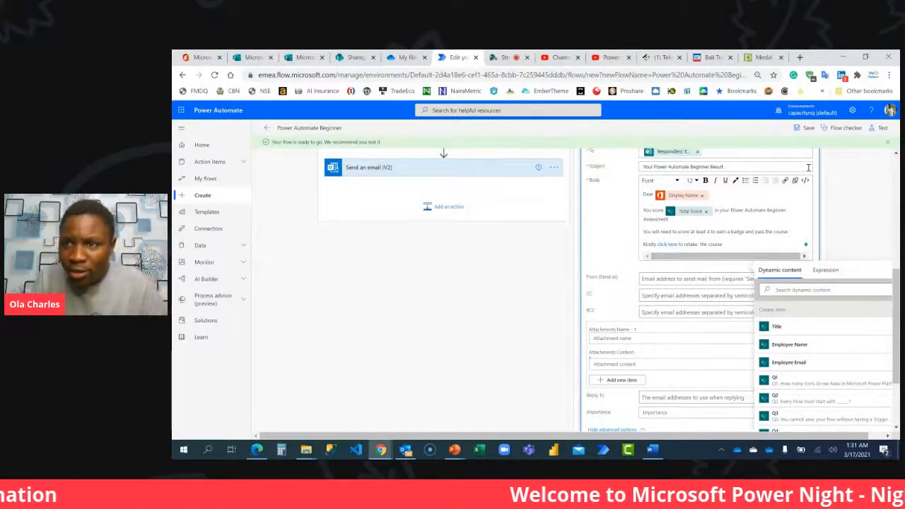
pyautogui.click(805, 129)
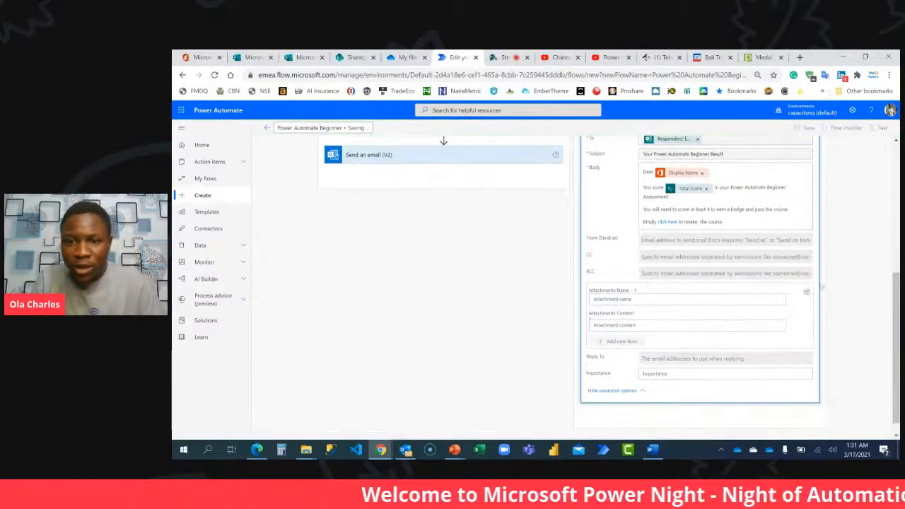
# Set the email's importance to Normal and save the flow again.
pyautogui.click(716, 395)
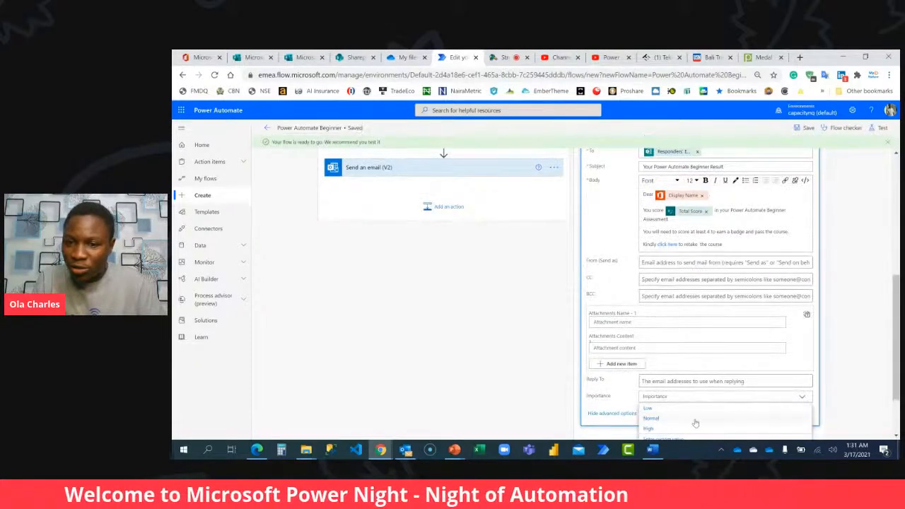
pyautogui.click(695, 418)
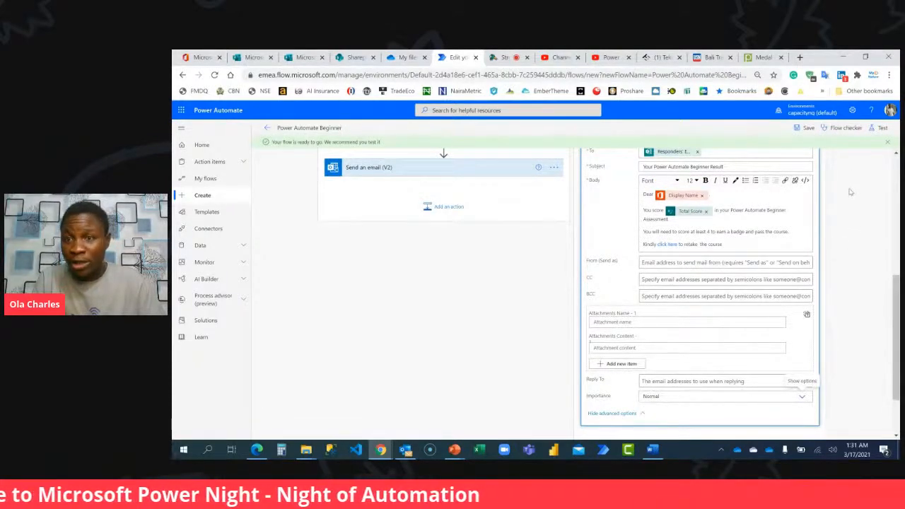
pyautogui.click(809, 128)
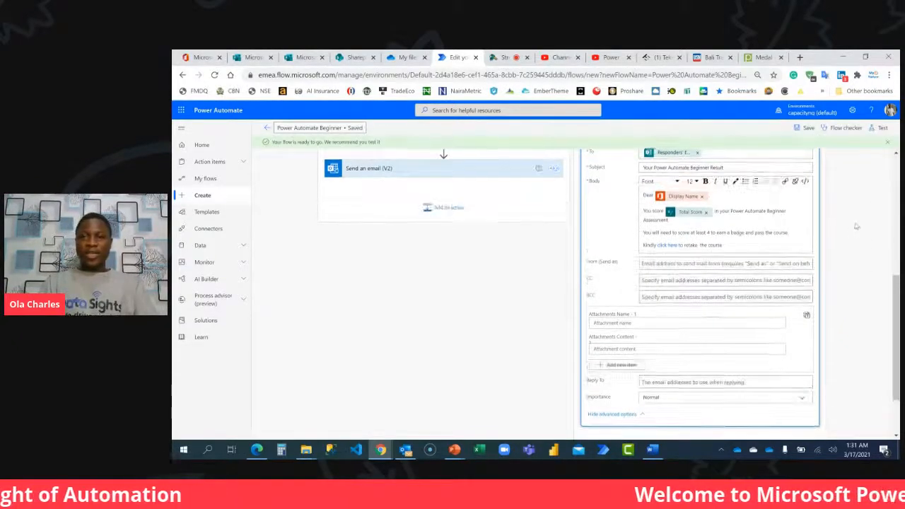
# Collapse the If no and If yes branches and the Condition, and expand the Condition again to review the flow.
pyautogui.click(690, 302)
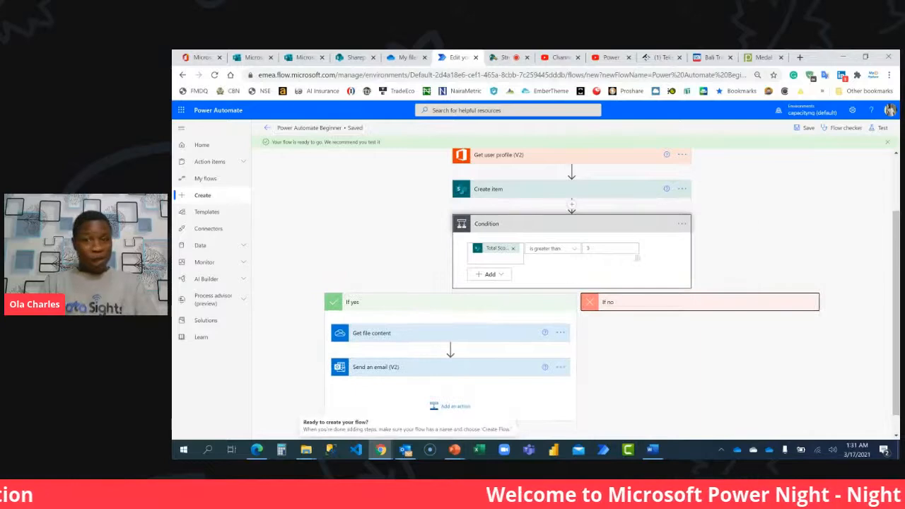
pyautogui.click(537, 301)
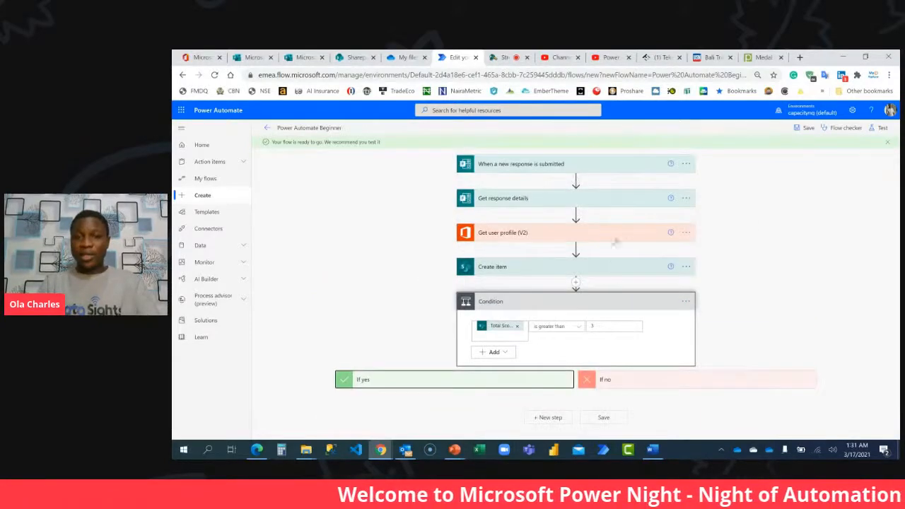
pyautogui.click(607, 304)
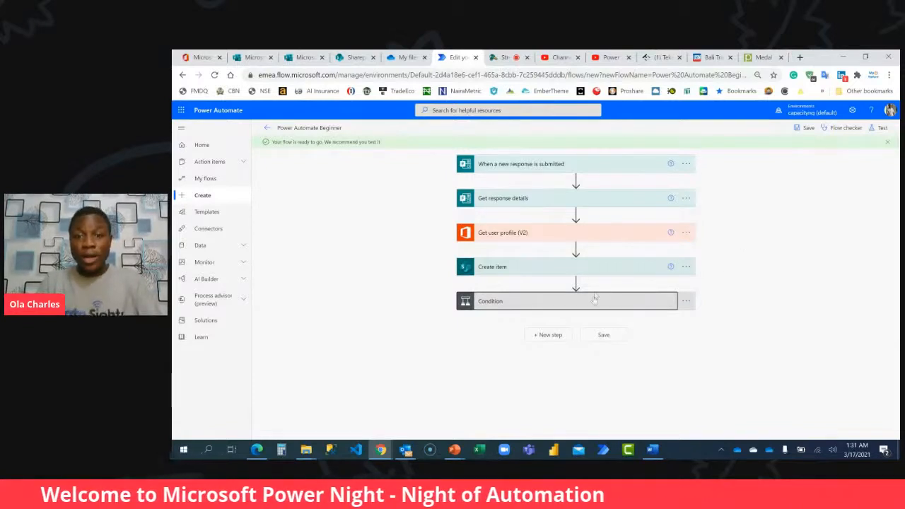
pyautogui.click(594, 301)
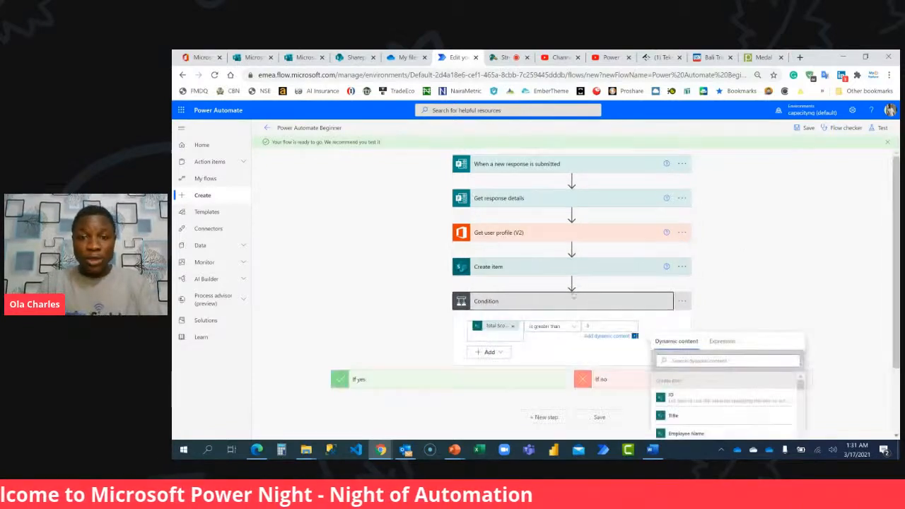
# Reload the flow editor page and switch to StreamYard to check the viewers' comments.
pyautogui.click(215, 76)
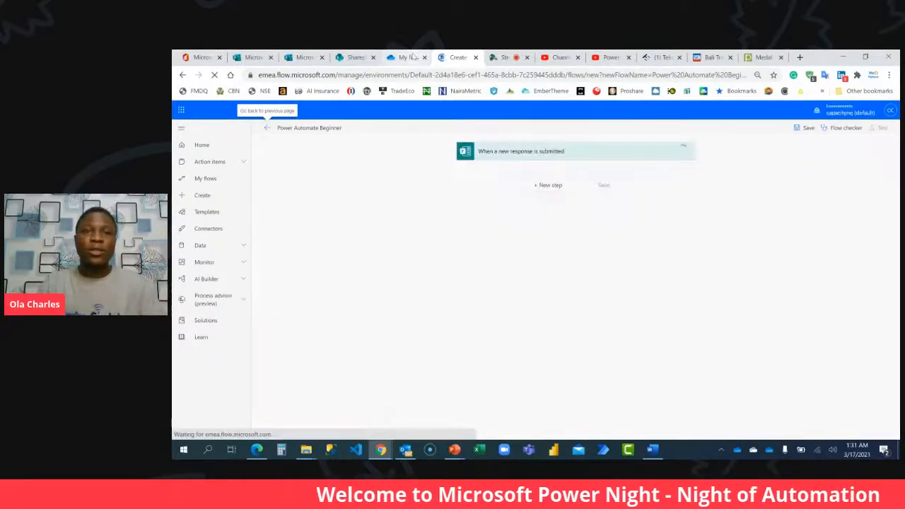
pyautogui.click(504, 57)
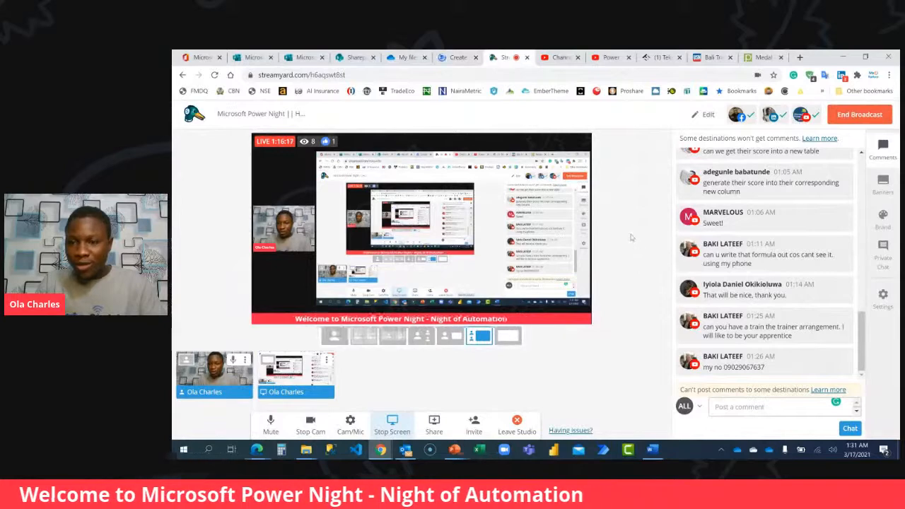
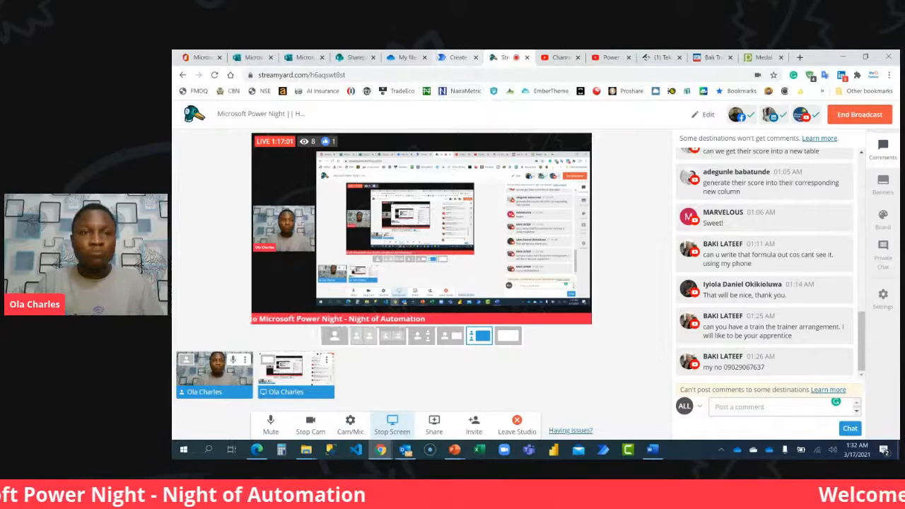
# Switch to Power Automate, leave the unfinished new flow, and open the existing Power Automate Beginner flow for editing.
pyautogui.click(341, 60)
pyautogui.click(456, 57)
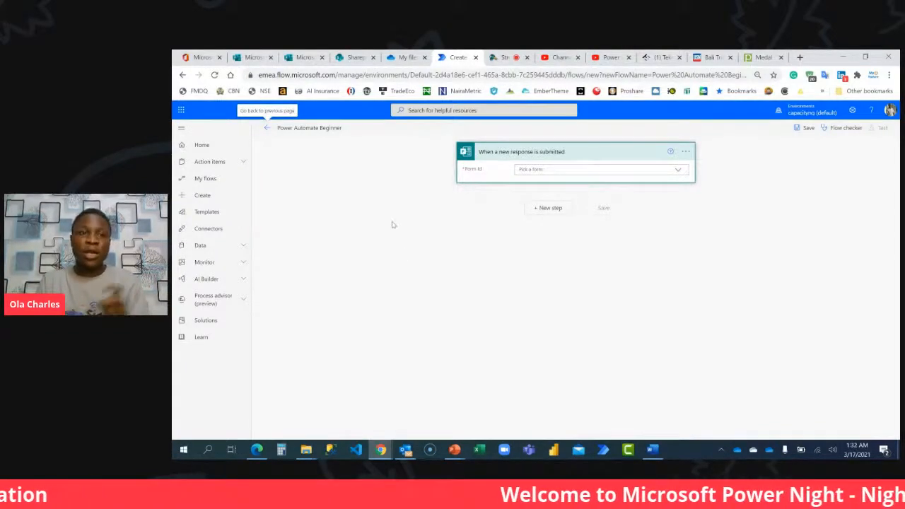
pyautogui.click(210, 181)
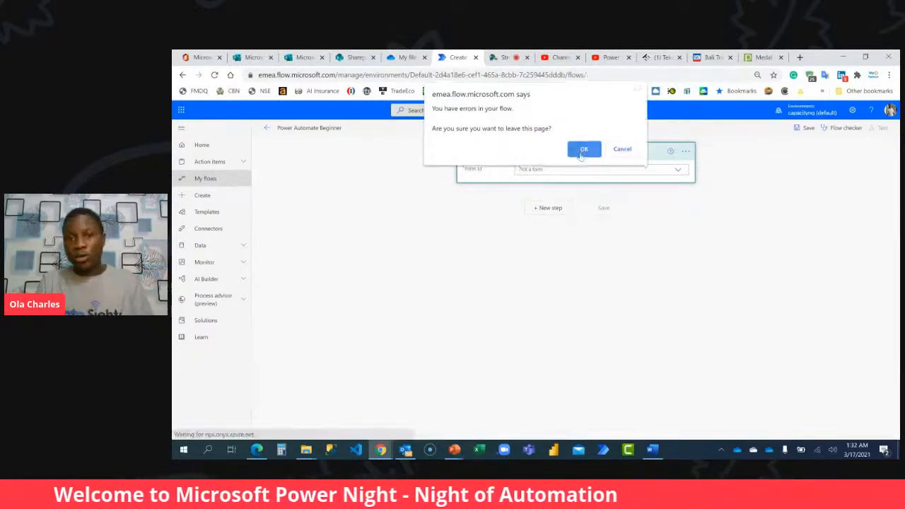
pyautogui.click(583, 150)
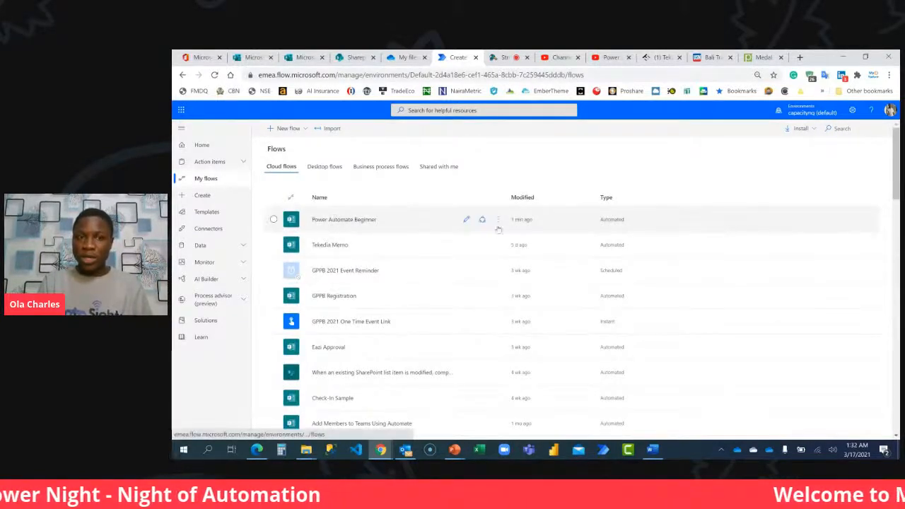
pyautogui.click(466, 220)
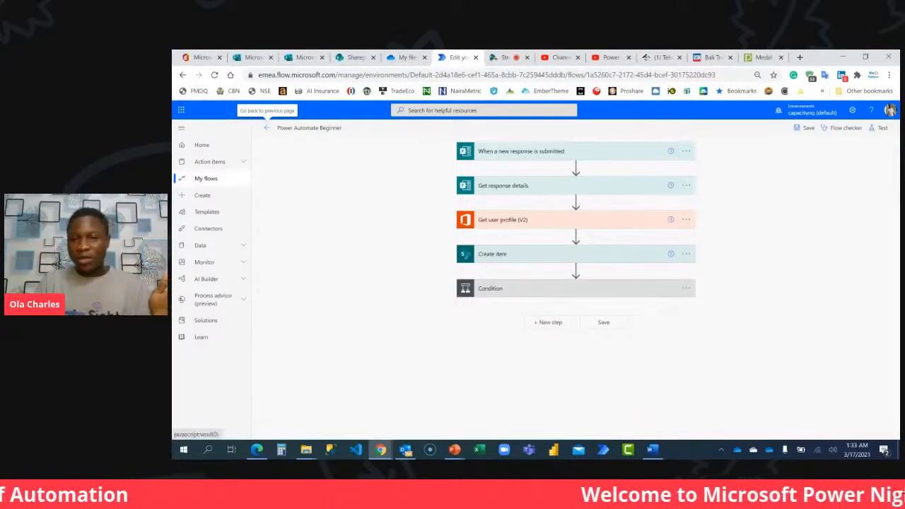
# Expand the Condition and show the advanced options of its If yes branch's Send an email (V2) action.
pyautogui.click(509, 291)
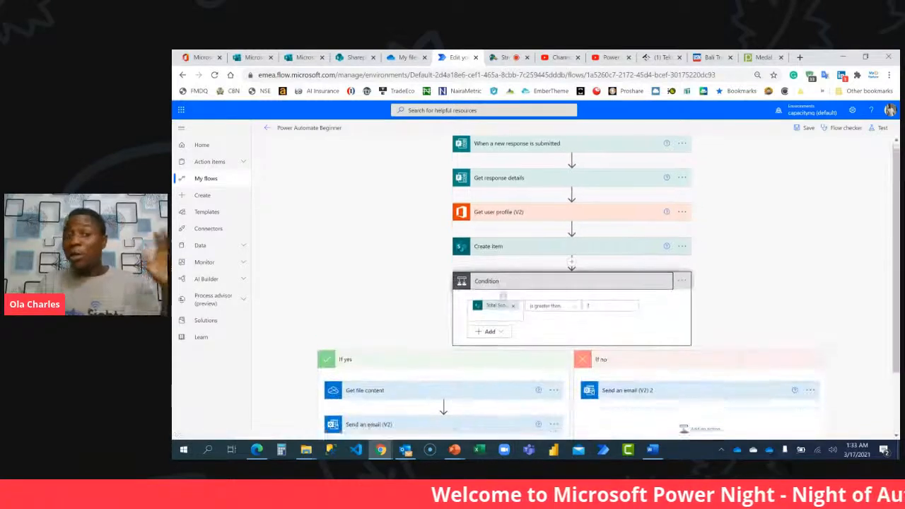
pyautogui.scroll(-2, 503, 294)
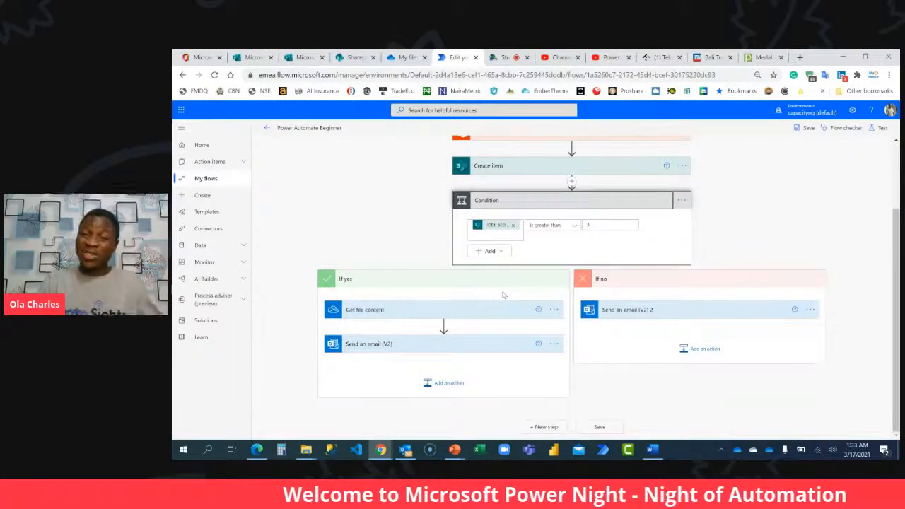
pyautogui.click(465, 347)
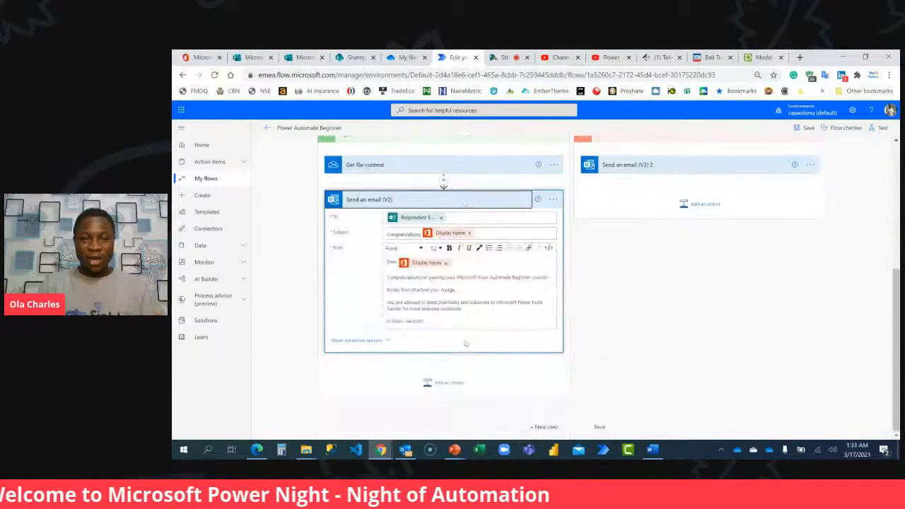
pyautogui.click(367, 340)
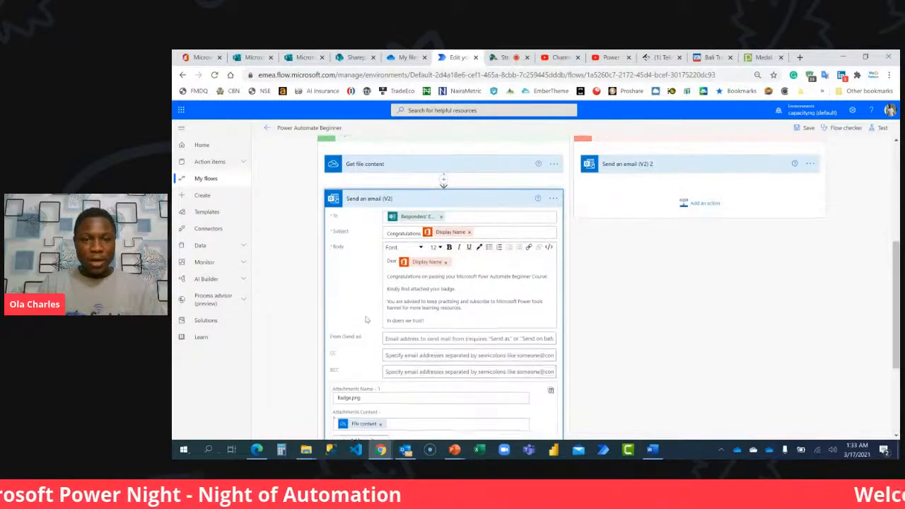
pyautogui.scroll(-3, 398, 272)
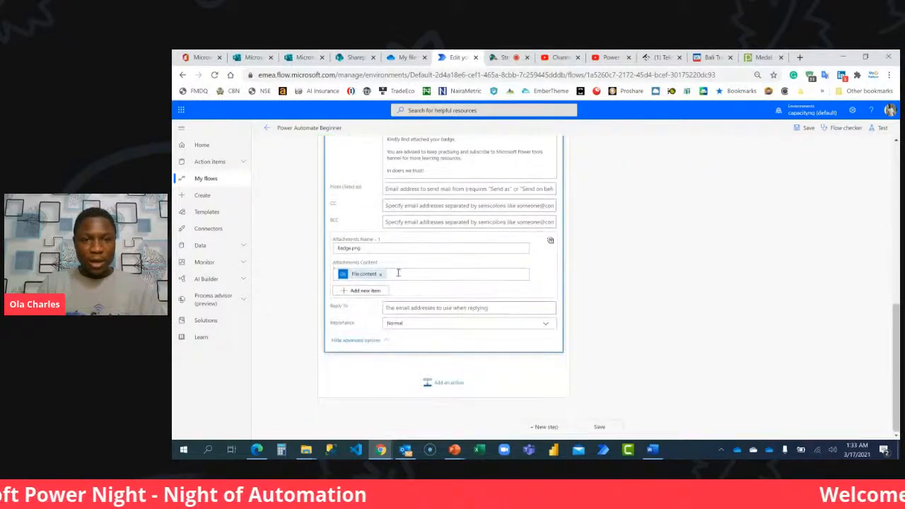
# Change the attachment name to Badge_ followed by the user profile's Display Name and .png, and save the flow.
pyautogui.click(350, 248)
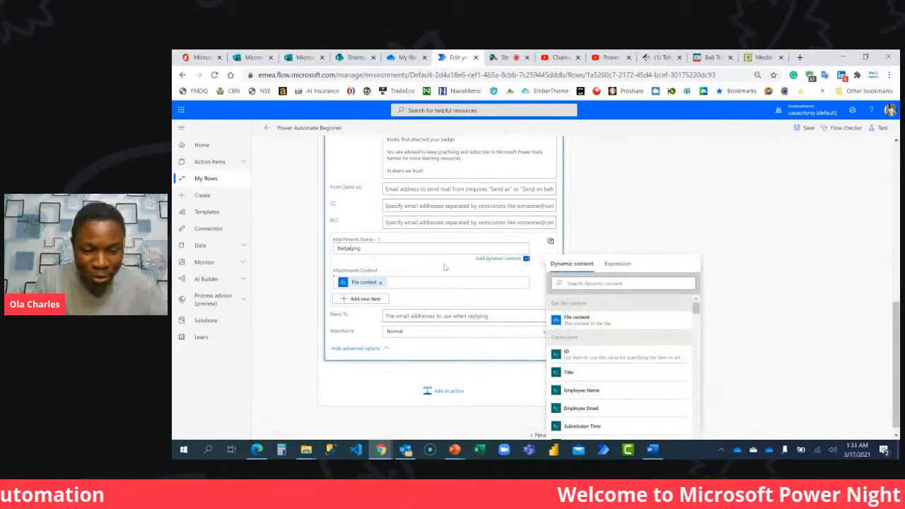
pyautogui.click(602, 282)
pyautogui.write('displa')
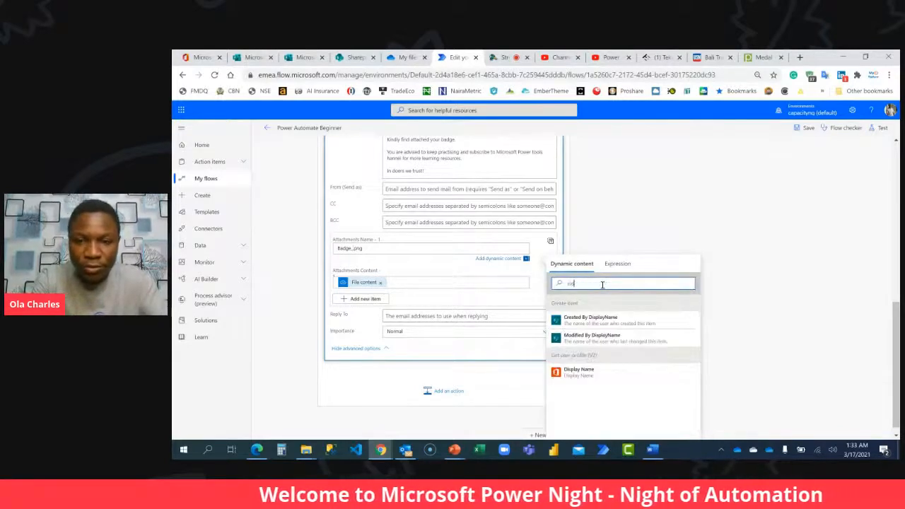
pyautogui.click(590, 372)
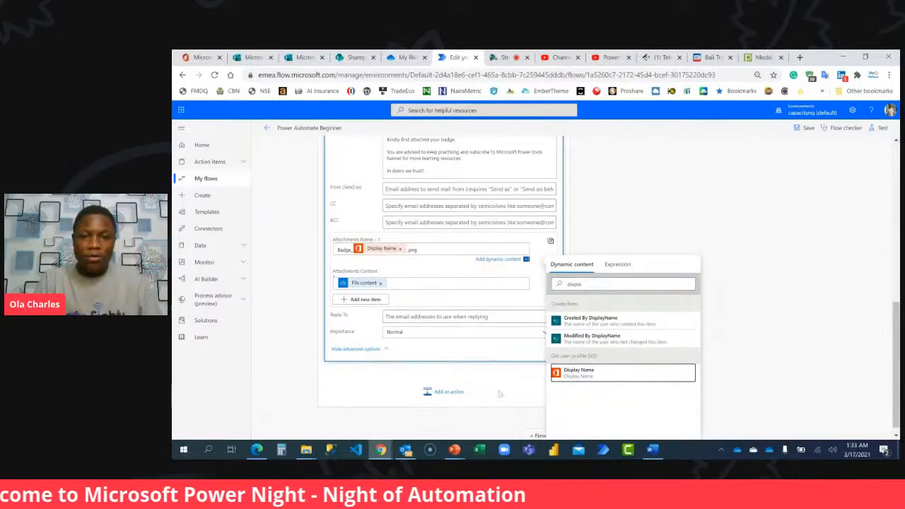
pyautogui.click(802, 128)
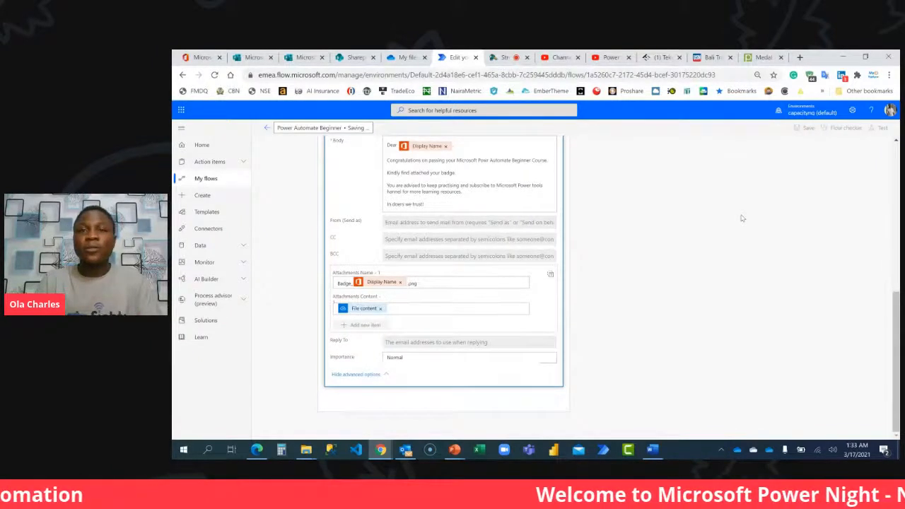
# Return to the Power Automate Beginner form in Microsoft Forms and close its sharing options.
pyautogui.click(304, 57)
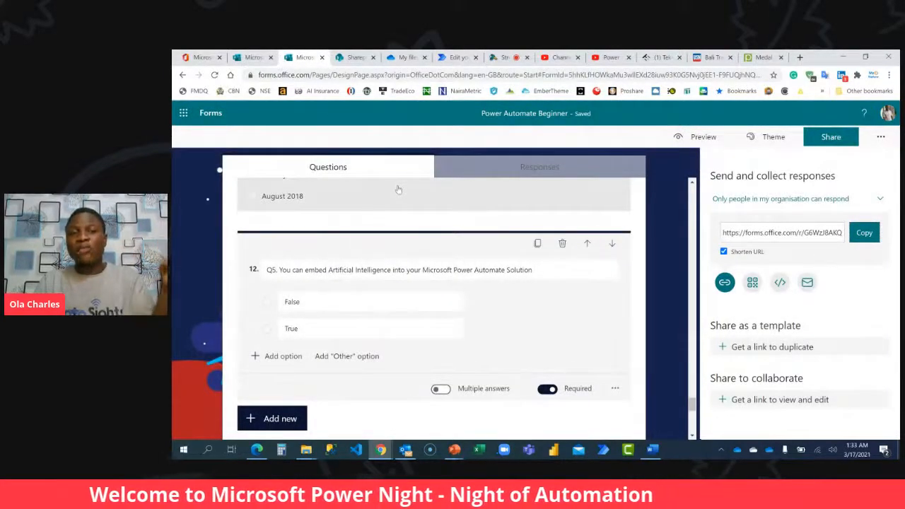
pyautogui.click(834, 141)
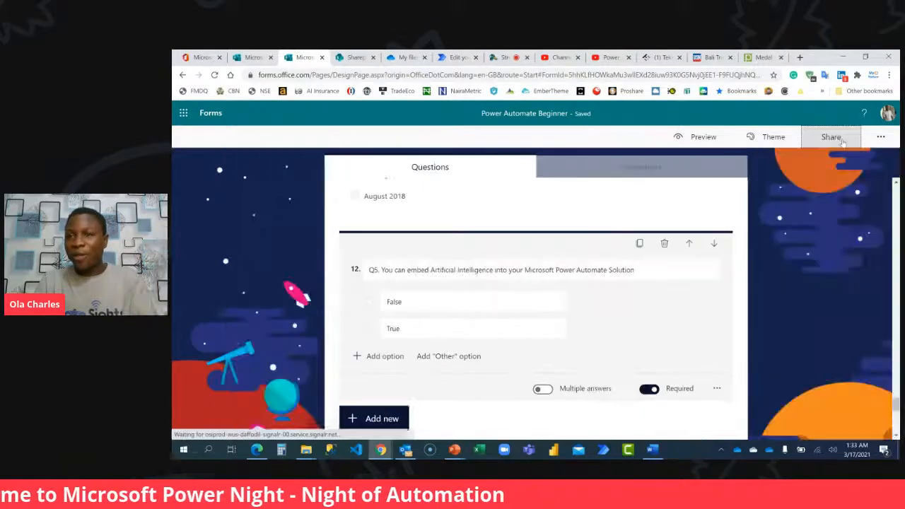
# Switch to Microsoft Edge, open an InPrivate window, and load office.com.
pyautogui.click(256, 450)
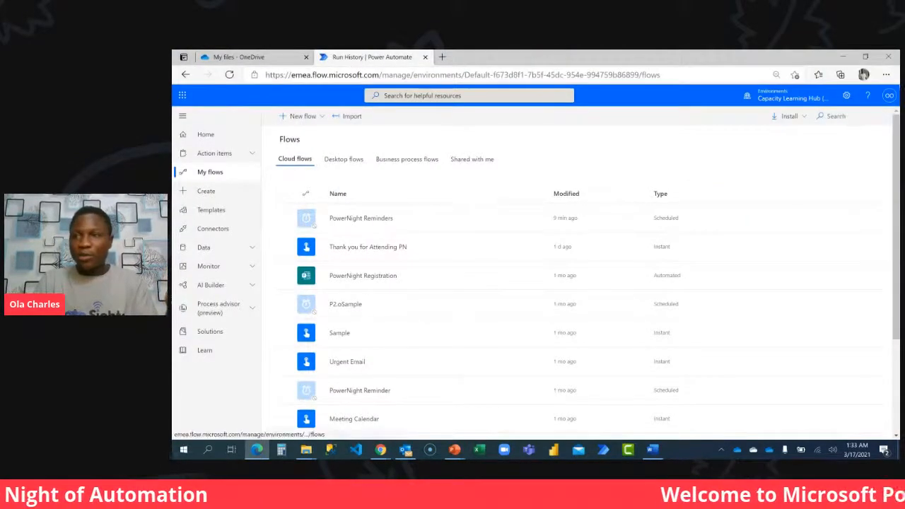
pyautogui.click(885, 74)
pyautogui.click(805, 124)
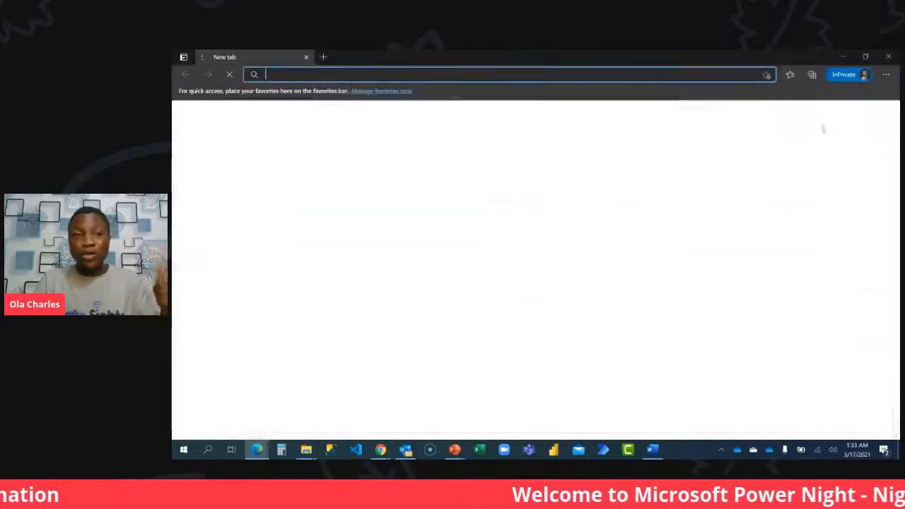
pyautogui.write('office.com')
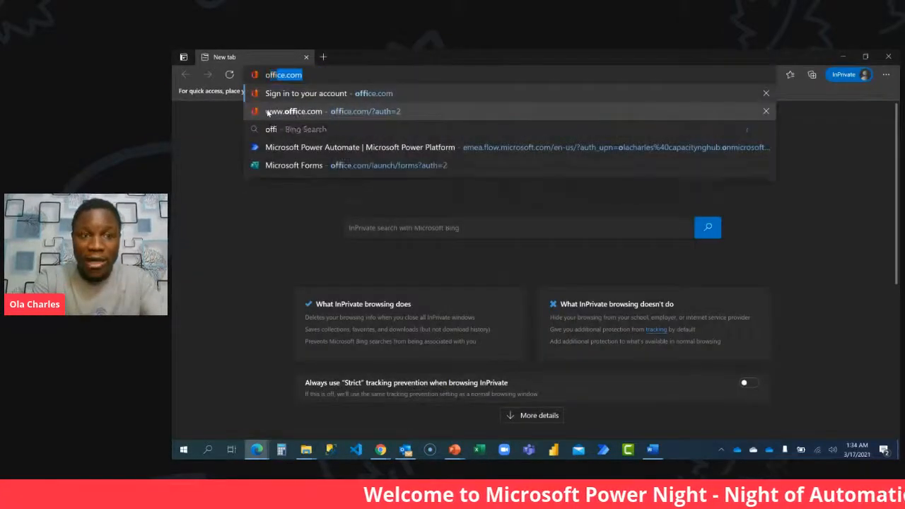
pyautogui.press('Return')
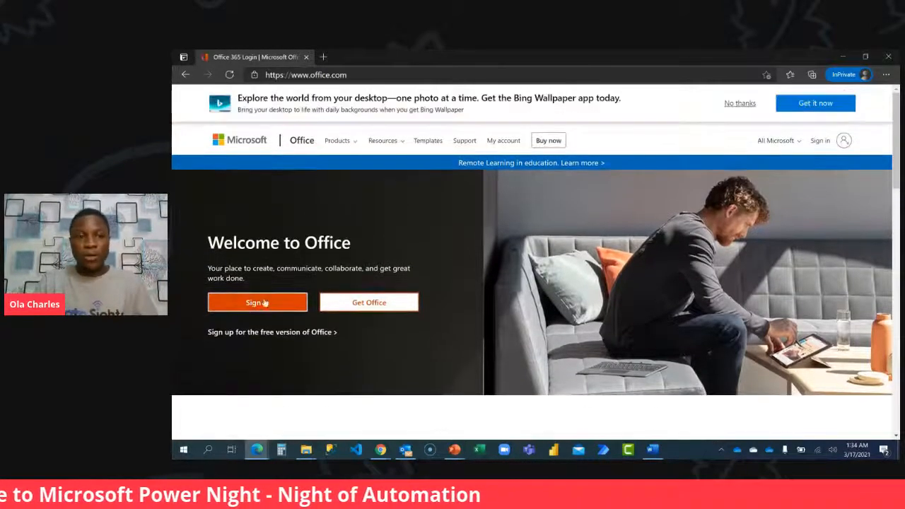
# Sign in to Office as the test employee, using the saved account e-mail and account password.
pyautogui.click(265, 297)
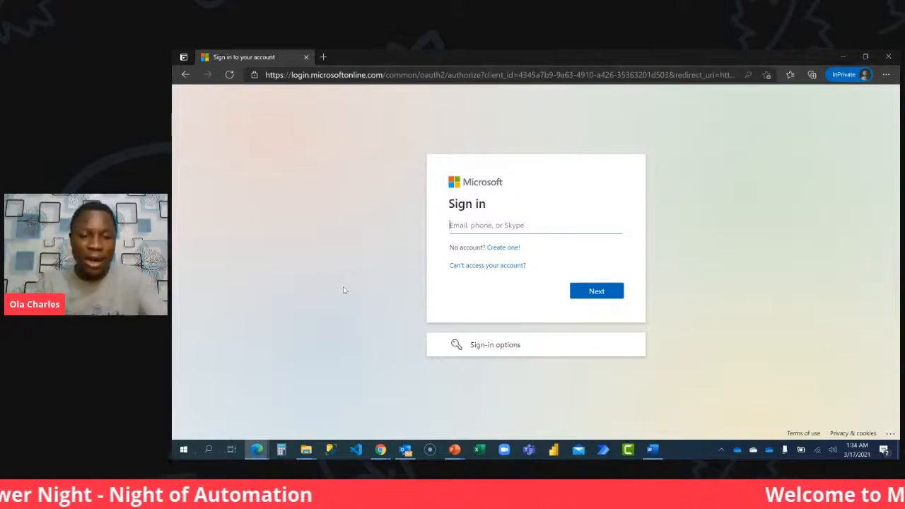
pyautogui.write('ade')
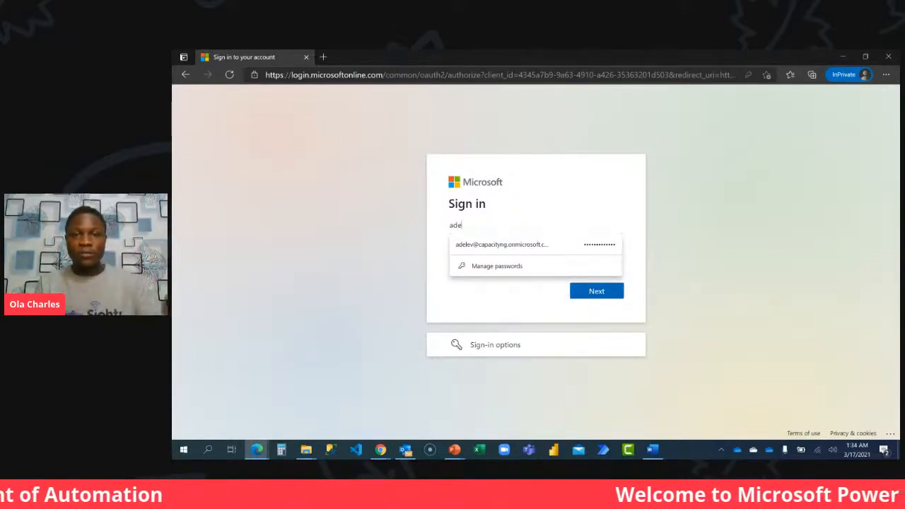
pyautogui.click(471, 245)
pyautogui.click(601, 291)
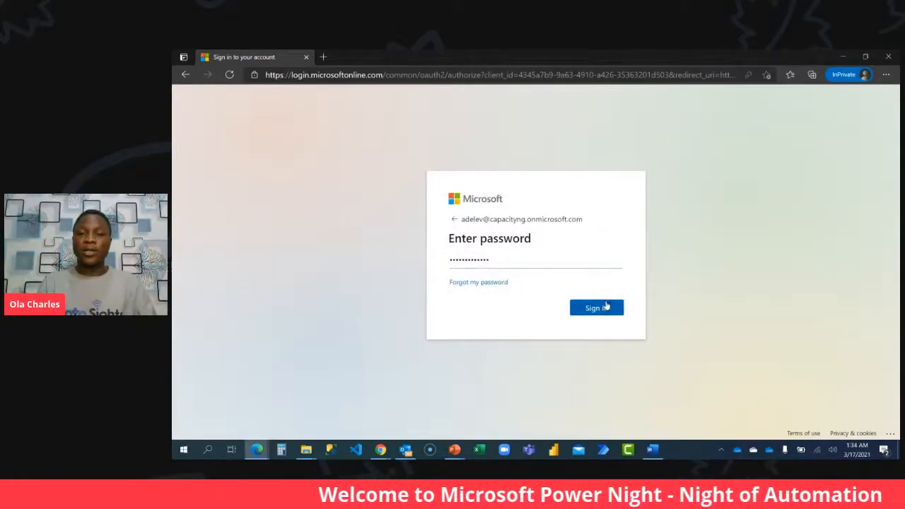
pyautogui.click(606, 306)
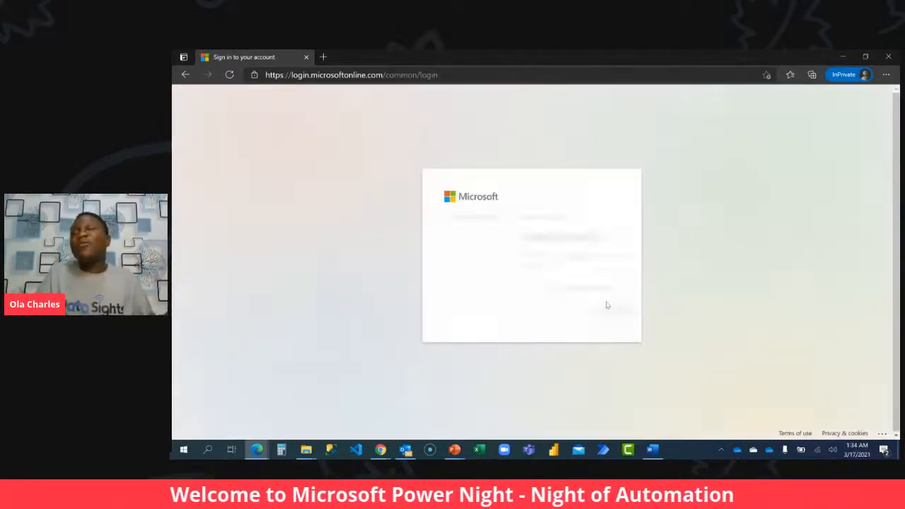
pyautogui.click(606, 311)
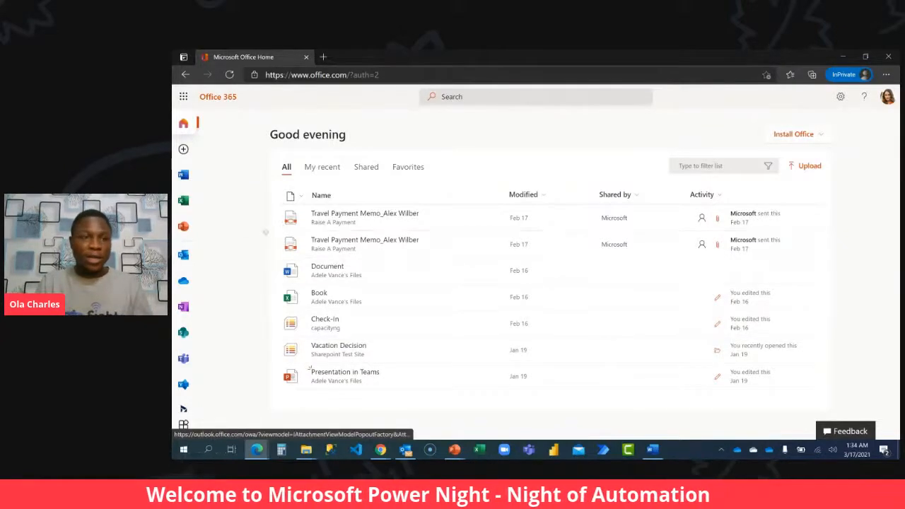
# Open the test account's Outlook in a new tab and load the copied form link in another tab.
pyautogui.rightClick(184, 256)
pyautogui.click(227, 268)
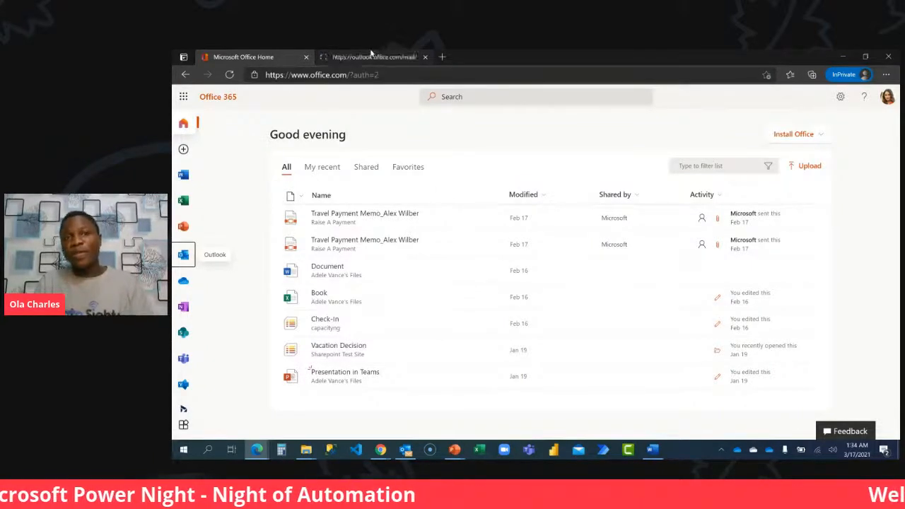
pyautogui.click(442, 57)
pyautogui.write('https://forms.office.com/r/G6WzJ8AKQf')
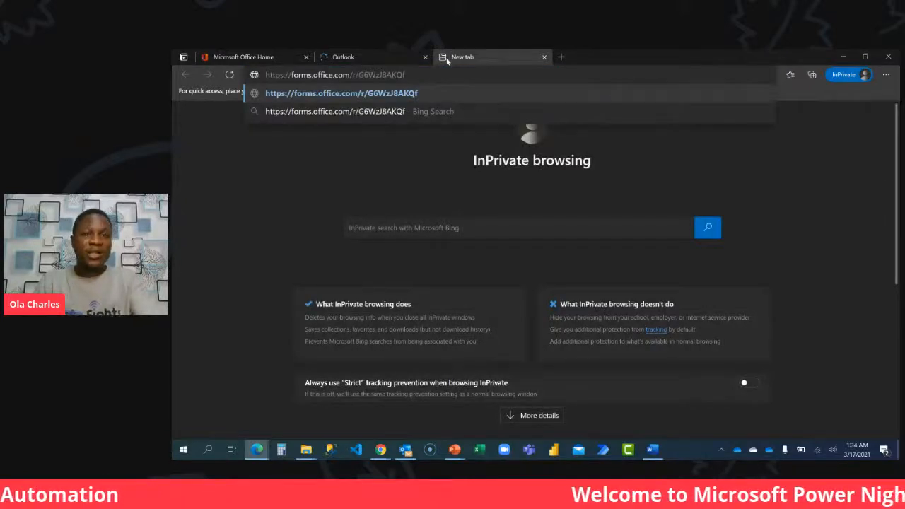
pyautogui.press('Return')
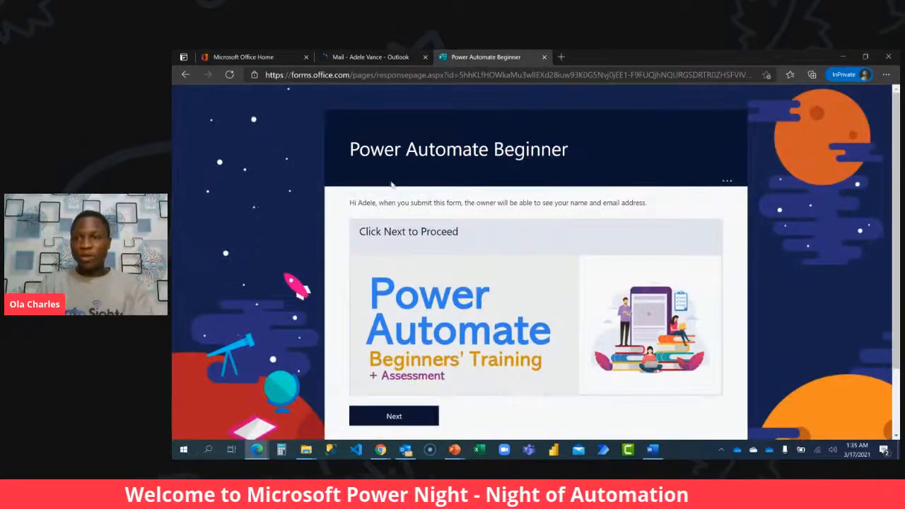
# Switch to the regular Edge window and show which Capacity Learning Hub account is signed in to Power Automate.
pyautogui.moveTo(257, 450)
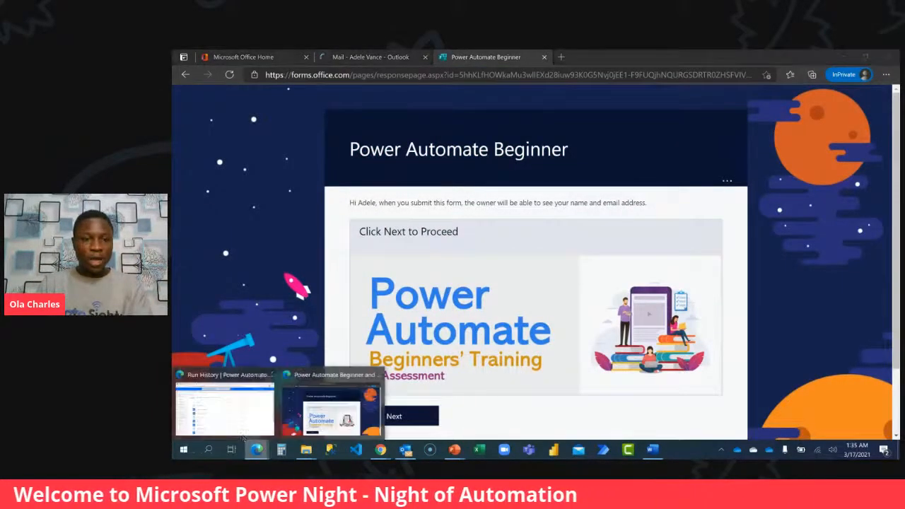
pyautogui.click(222, 404)
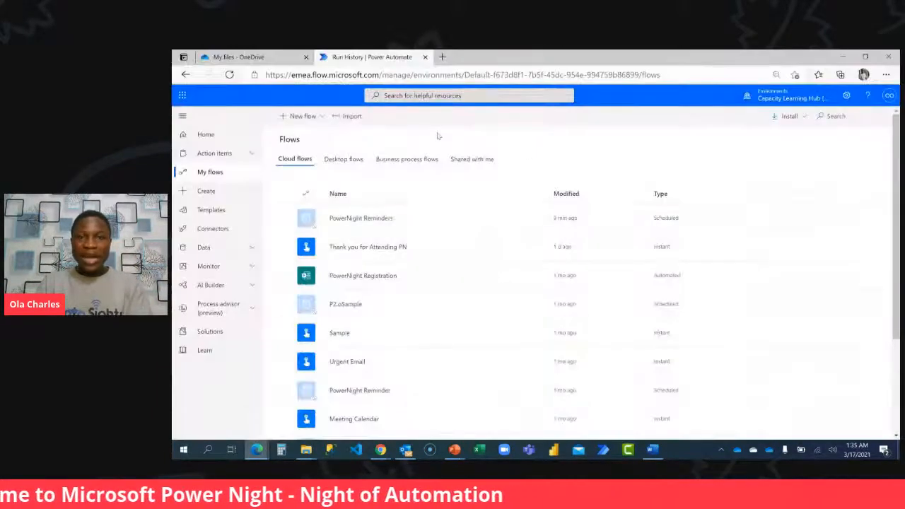
pyautogui.click(889, 95)
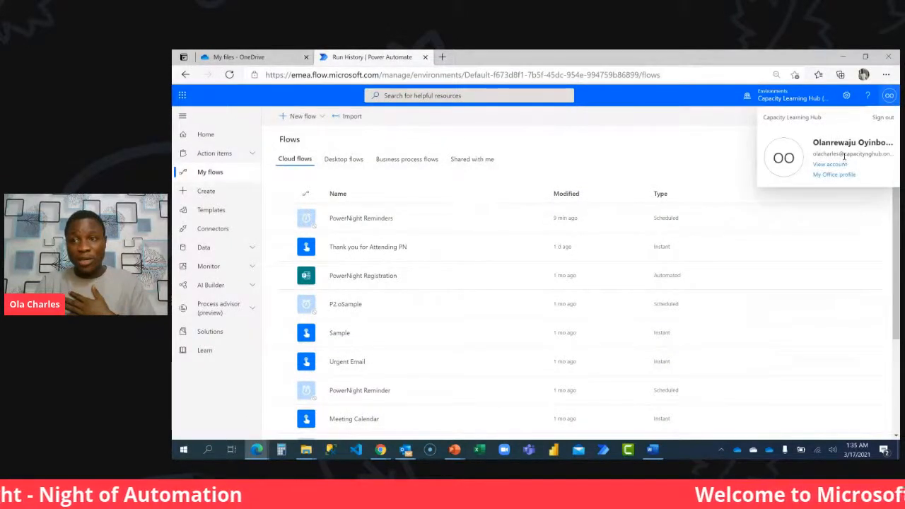
# Try opening the form link with the signed-in Capacity Learning Hub account, close that tab, and return to the InPrivate form window.
pyautogui.click(442, 57)
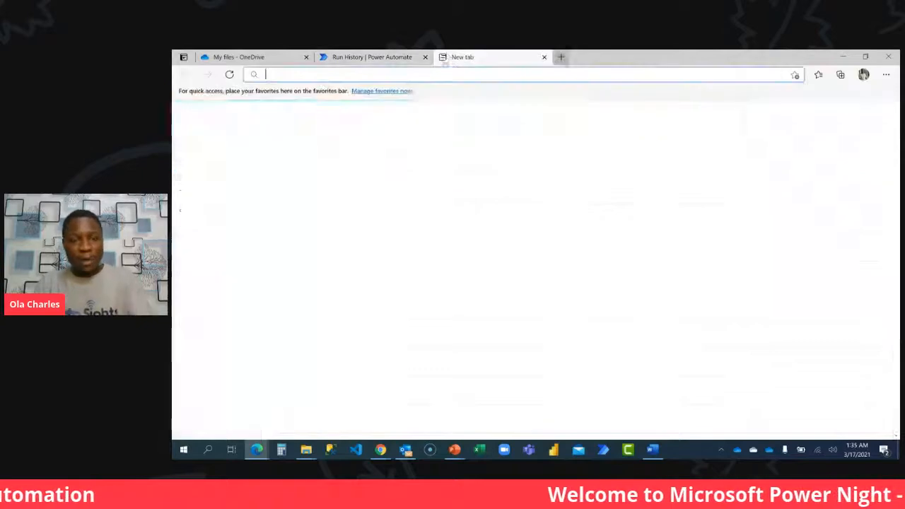
pyautogui.hotkey('ctrl', 'v')
pyautogui.press('Return')
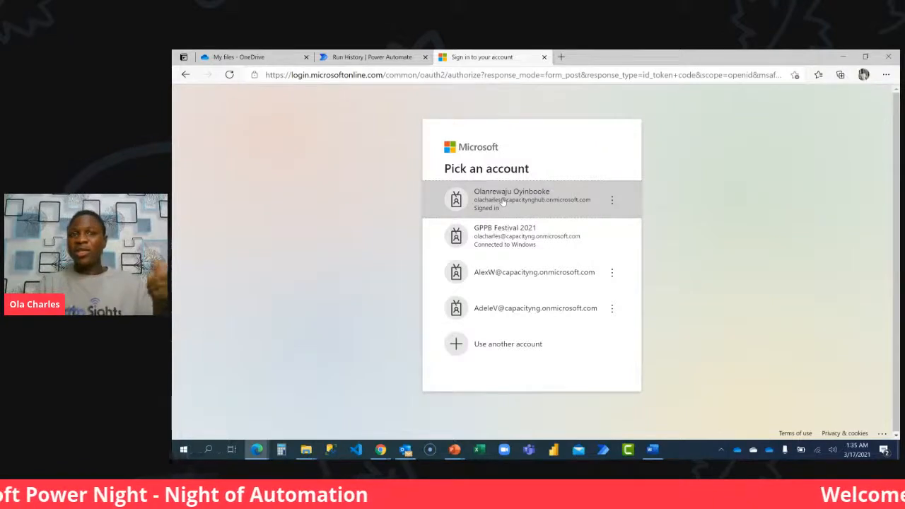
pyautogui.click(500, 200)
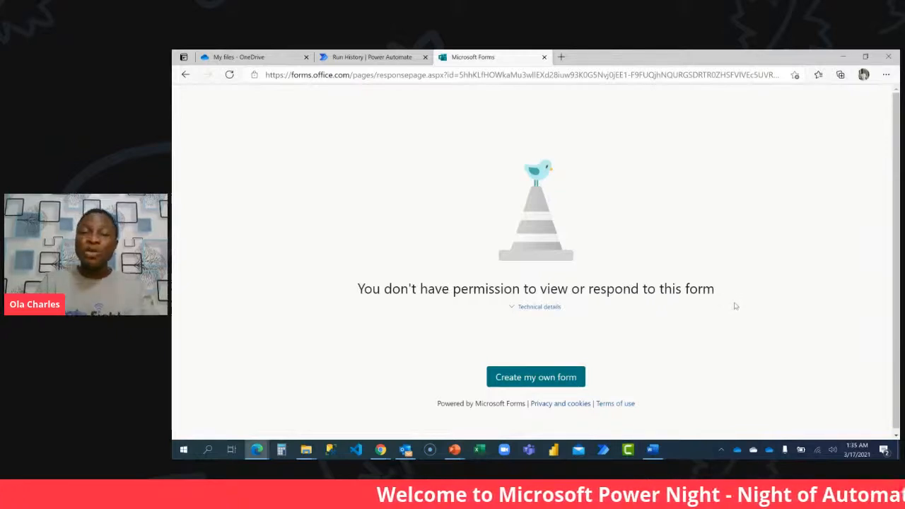
pyautogui.click(543, 57)
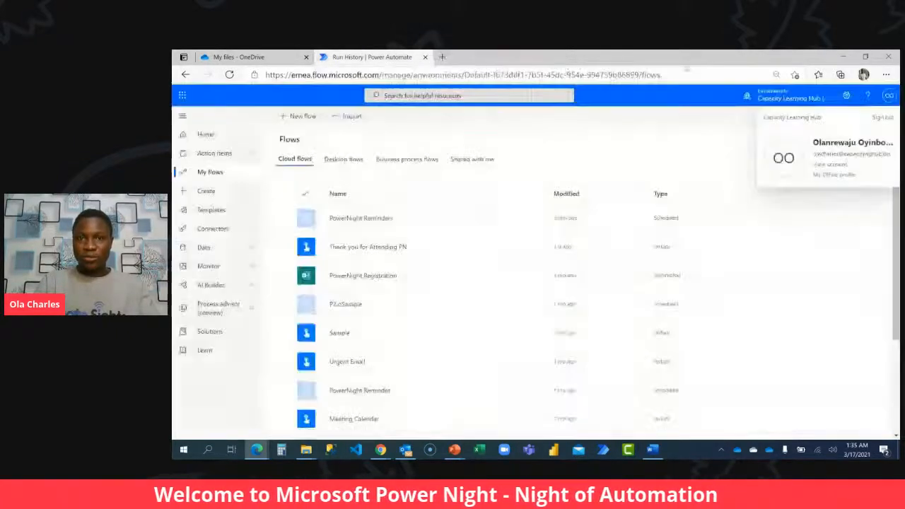
pyautogui.click(842, 57)
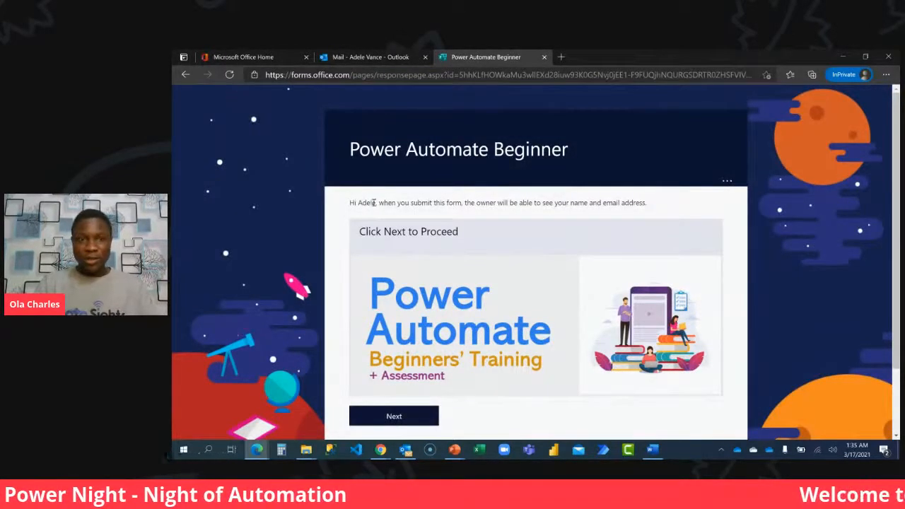
# Start the Power Automate Beginner form, choose Phuket (Thailand) as this year's vacation destination, and continue to the following section.
pyautogui.scroll(-3, 514, 223)
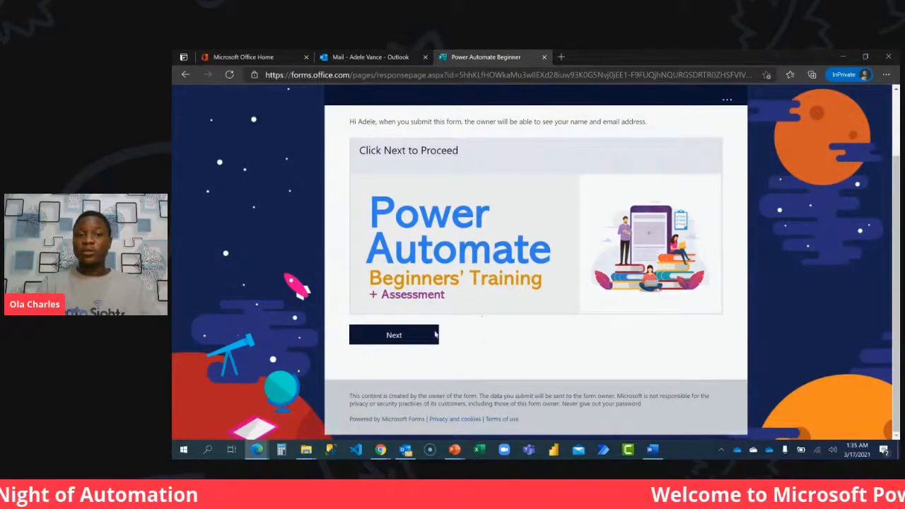
pyautogui.click(395, 335)
pyautogui.scroll(-5, 422, 301)
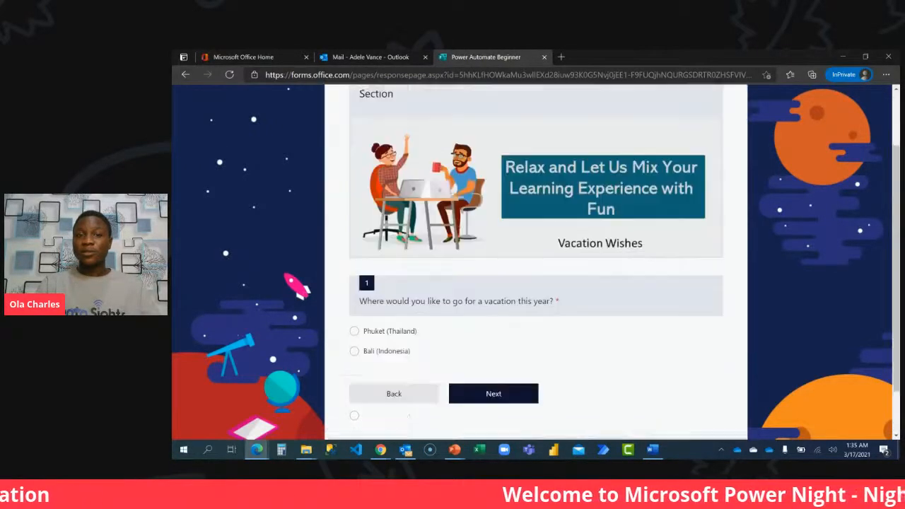
pyautogui.click(391, 276)
pyautogui.click(495, 335)
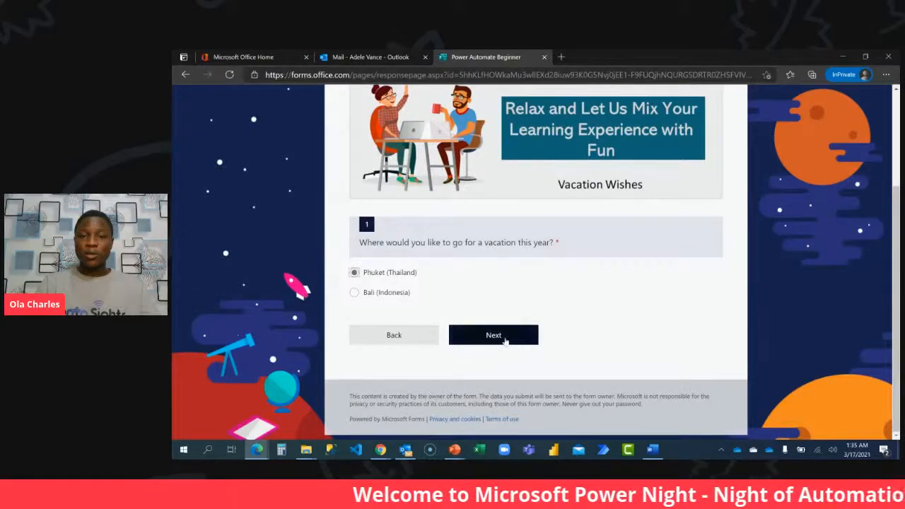
# Look through the Phuket section, answer question 2 with "proceed to the next page", and continue to Module 1.
pyautogui.scroll(-4, 500, 283)
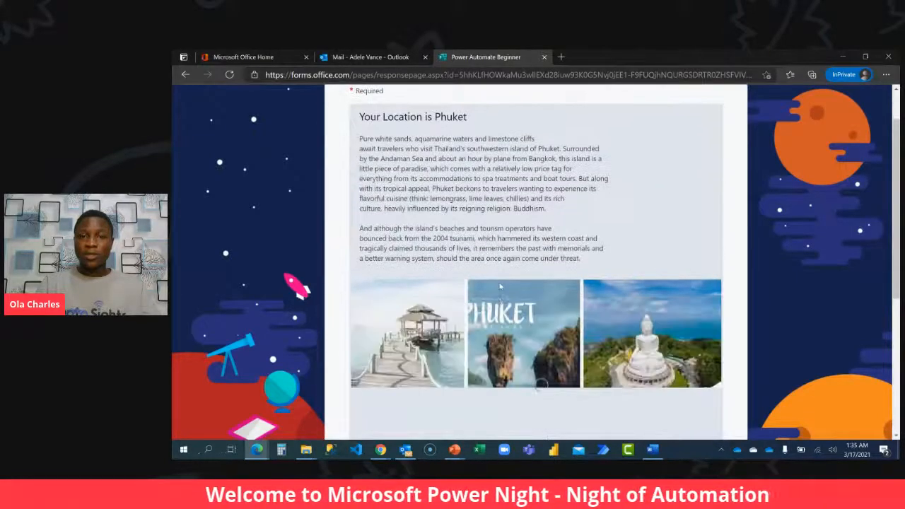
pyautogui.scroll(-4, 499, 284)
pyautogui.scroll(8, 500, 283)
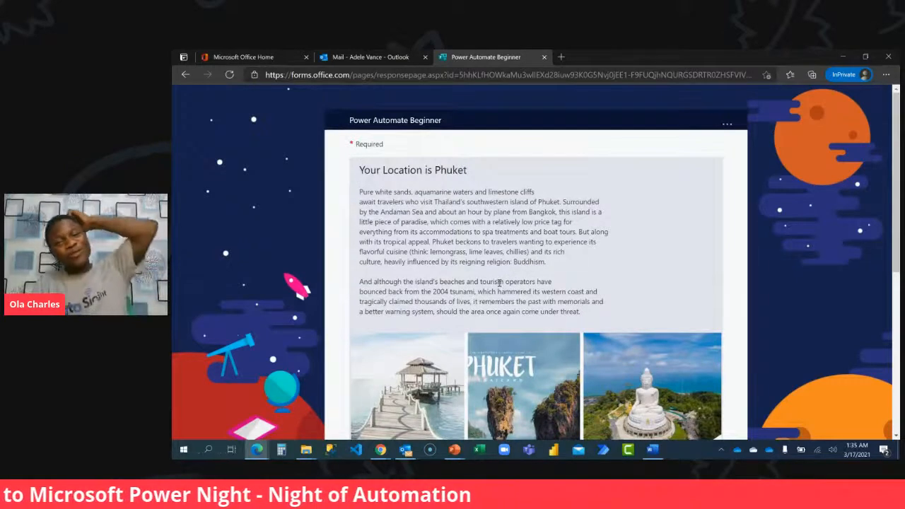
pyautogui.scroll(-1, 498, 281)
pyautogui.scroll(-3, 499, 235)
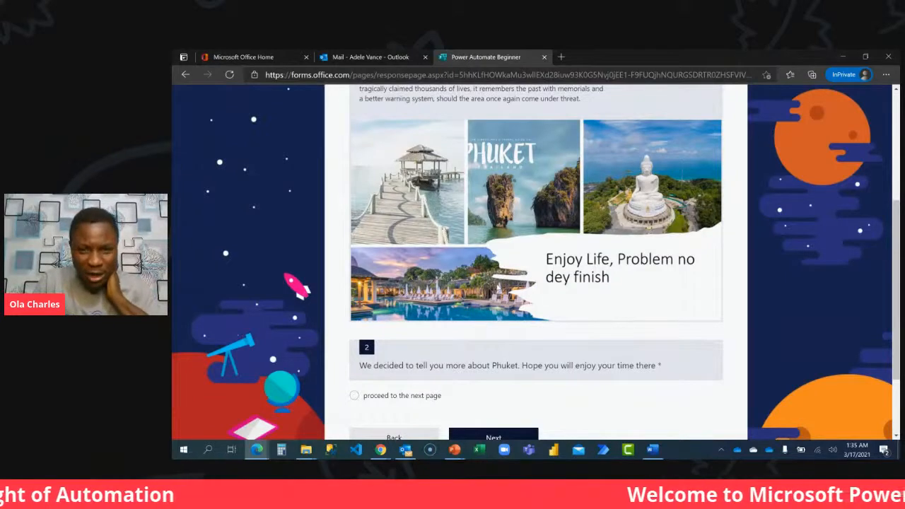
pyautogui.scroll(-2, 498, 286)
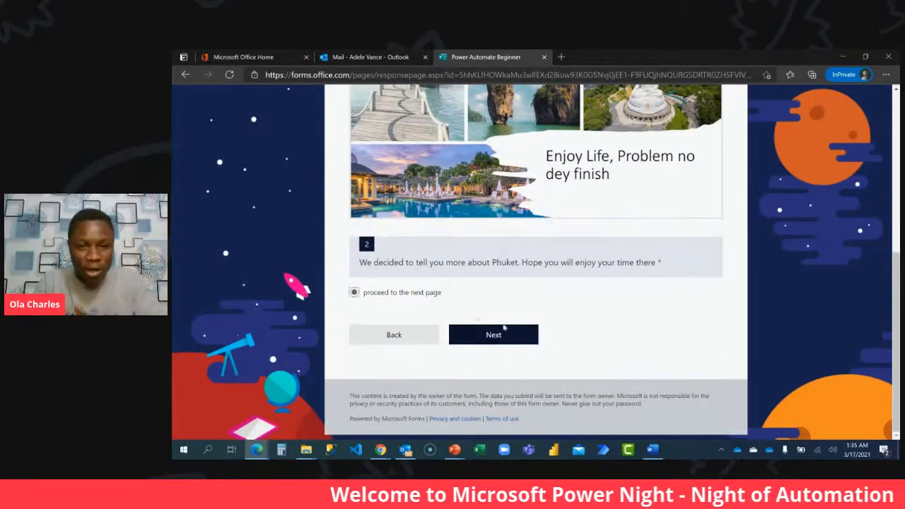
pyautogui.click(478, 334)
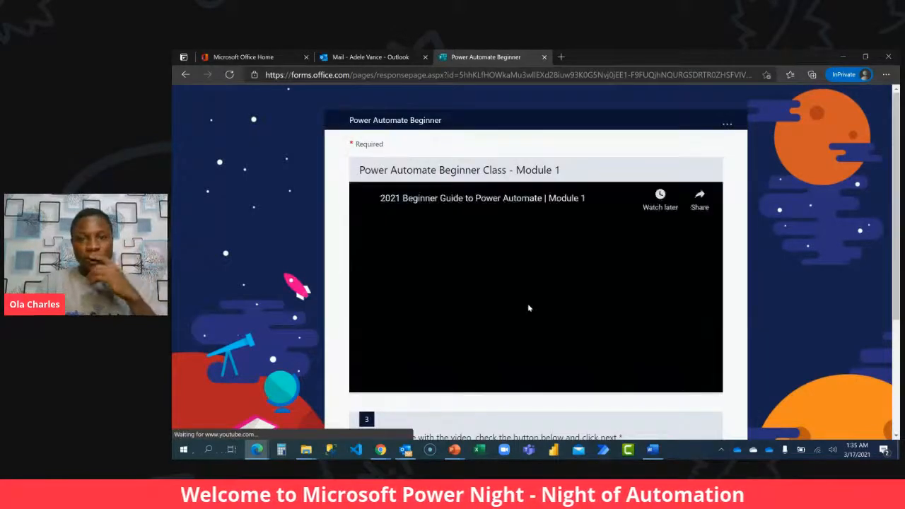
# Mark the Module 1 video as completed, play it briefly and pause it, and continue to the following section.
pyautogui.scroll(-2, 531, 313)
pyautogui.scroll(-1, 527, 313)
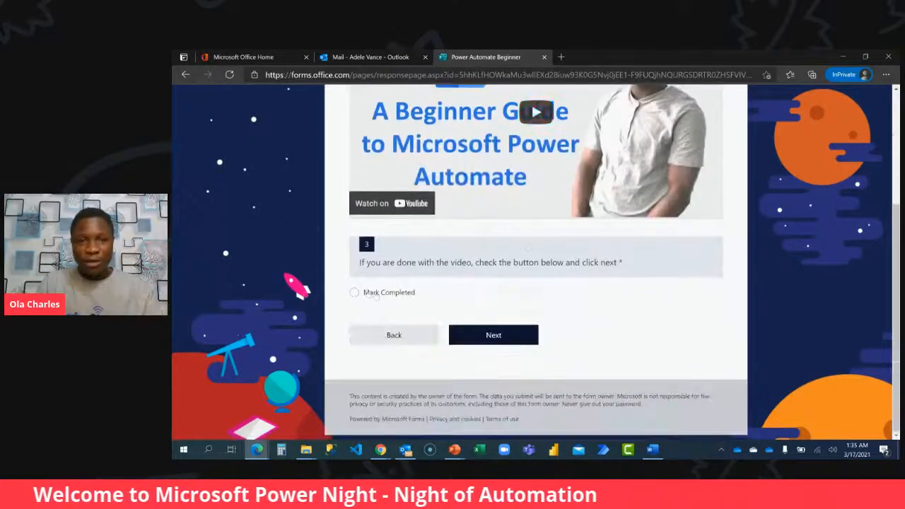
pyautogui.click(354, 292)
pyautogui.click(536, 111)
pyautogui.scroll(1, 536, 142)
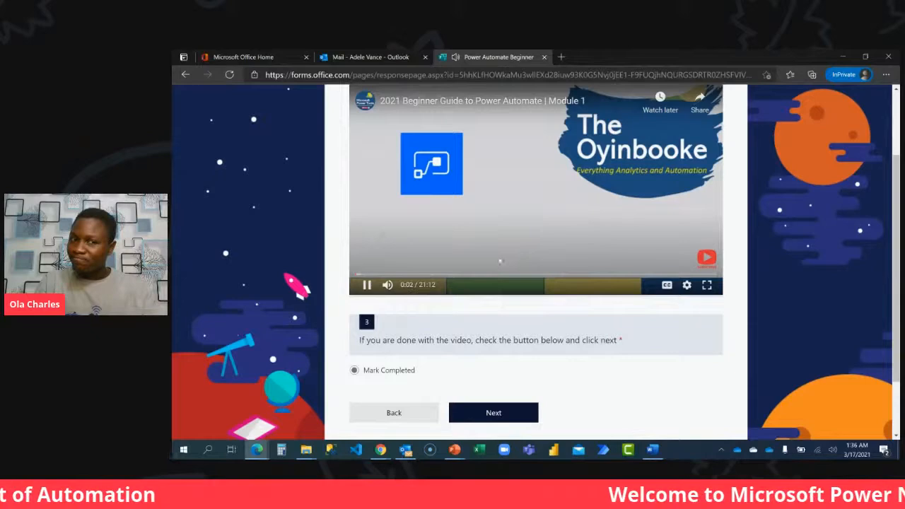
pyautogui.click(542, 173)
pyautogui.scroll(-1, 489, 319)
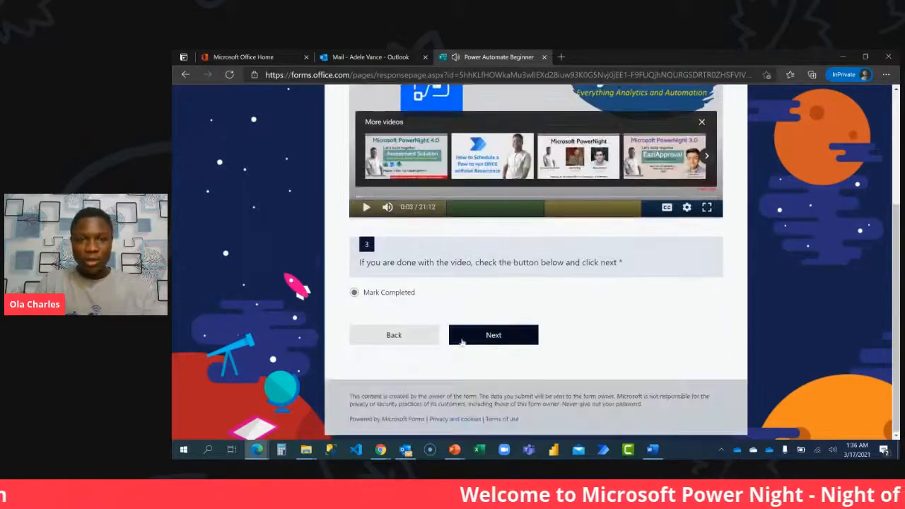
pyautogui.click(490, 335)
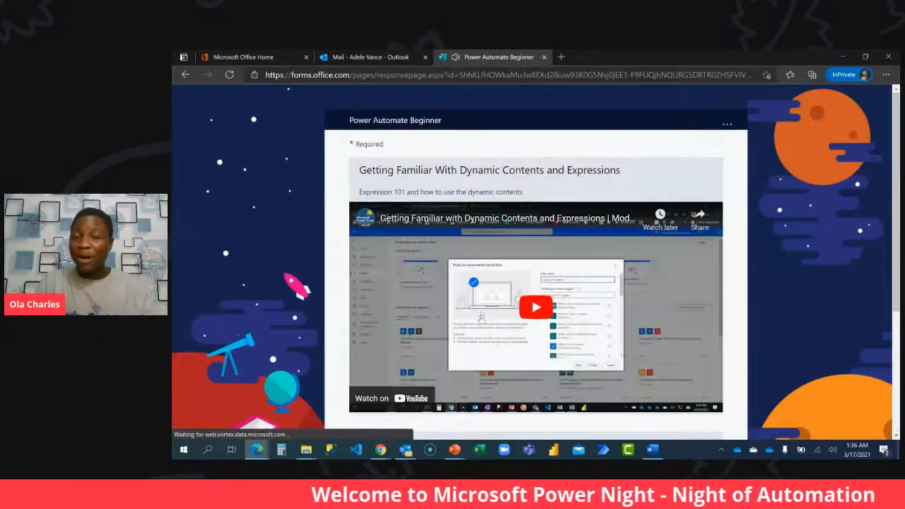
# Mark the Dynamic Contents and Expressions video and the Microsoft Forms video as completed, and continue to the knowledge check.
pyautogui.scroll(-2, 483, 313)
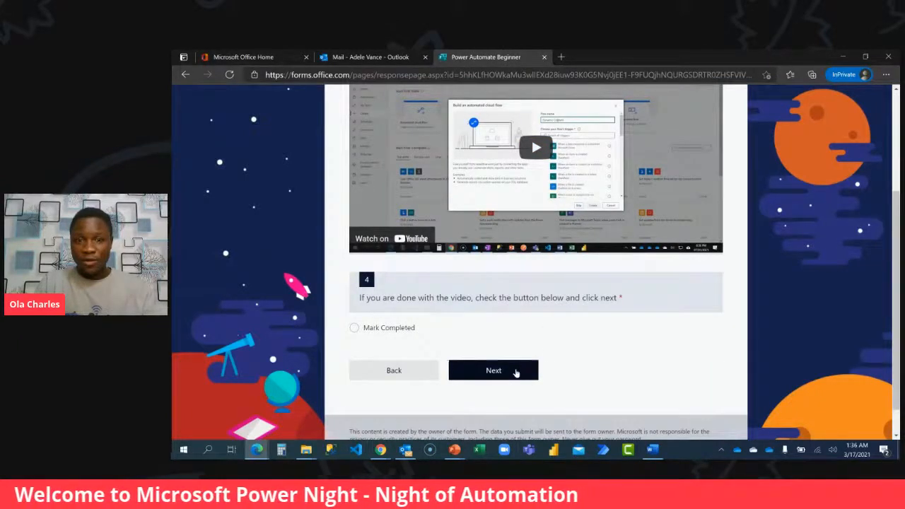
pyautogui.click(494, 371)
pyautogui.click(382, 350)
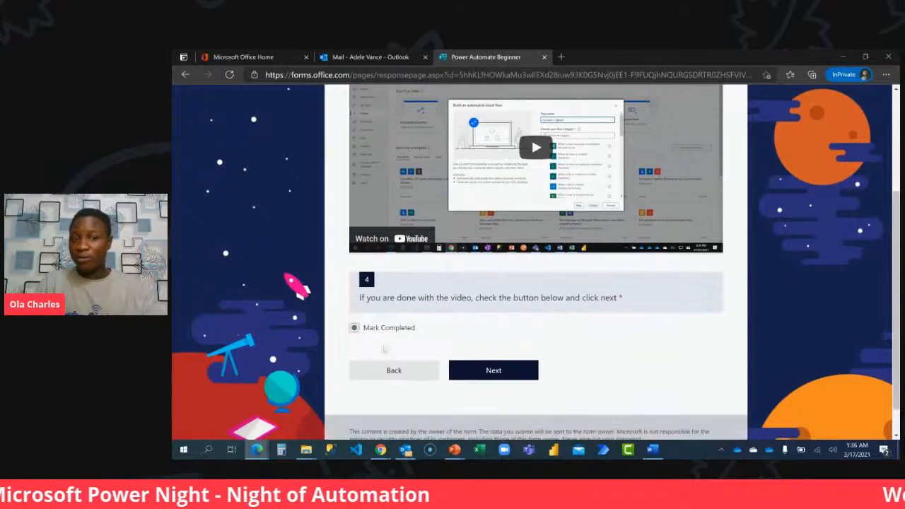
pyautogui.click(493, 369)
pyautogui.scroll(-2, 492, 361)
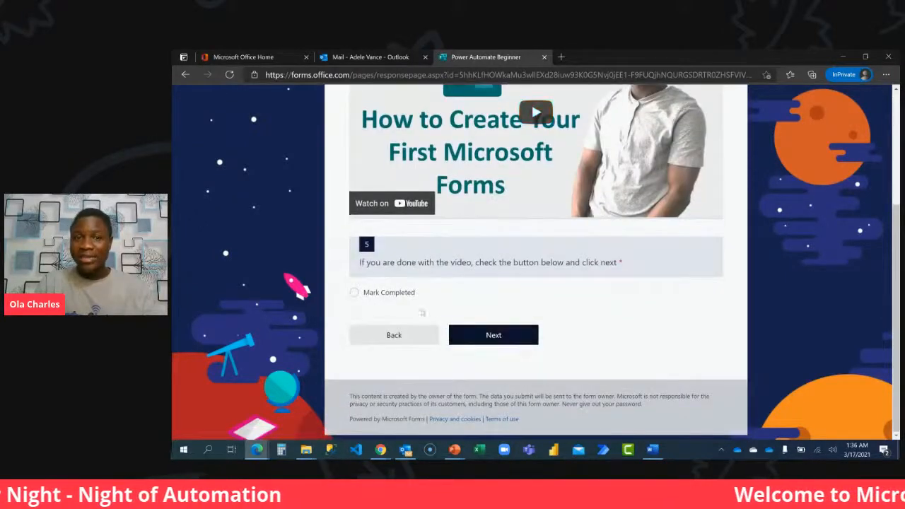
pyautogui.click(400, 296)
pyautogui.click(503, 336)
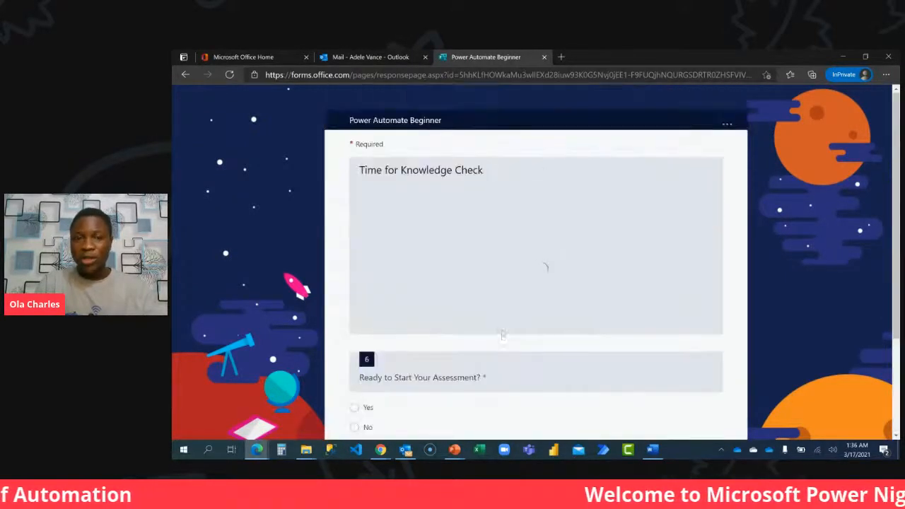
# Answer No to "Ready to Start Your Assessment?" and submit the form.
pyautogui.scroll(-2, 485, 328)
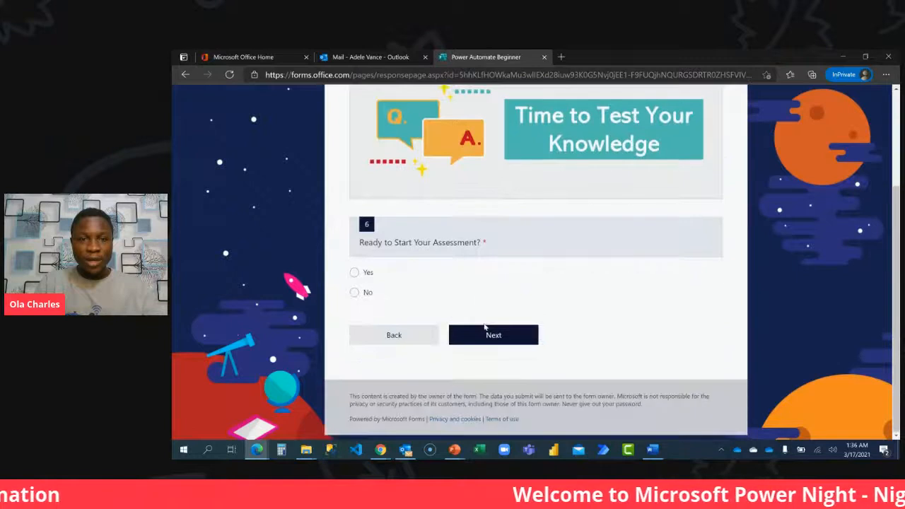
pyautogui.click(354, 293)
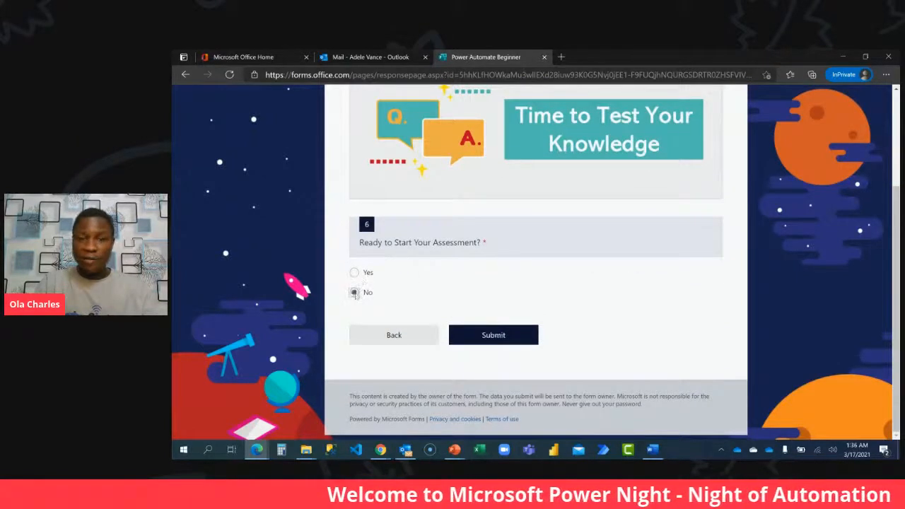
pyautogui.click(488, 334)
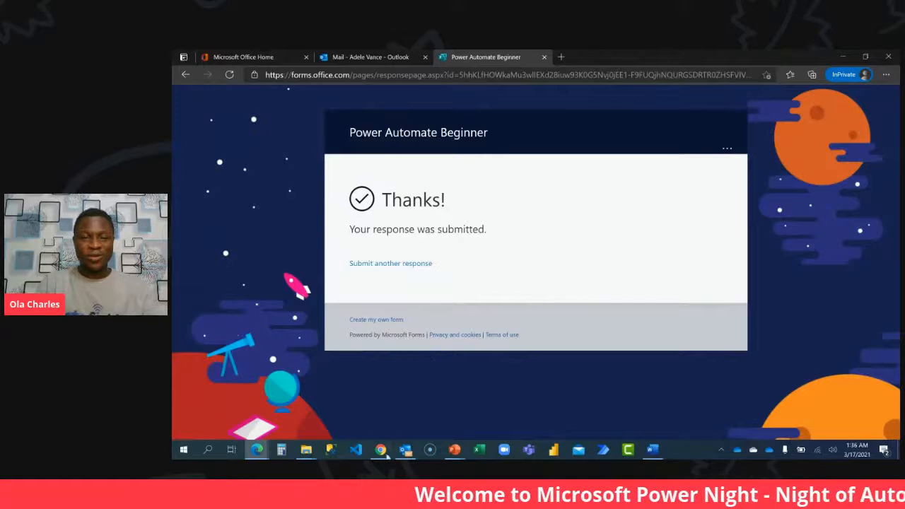
# Switch to the form's design page in Chrome and open the branching settings for question 7, "Ready to Start Your Assessment?".
pyautogui.click(382, 450)
pyautogui.click(334, 419)
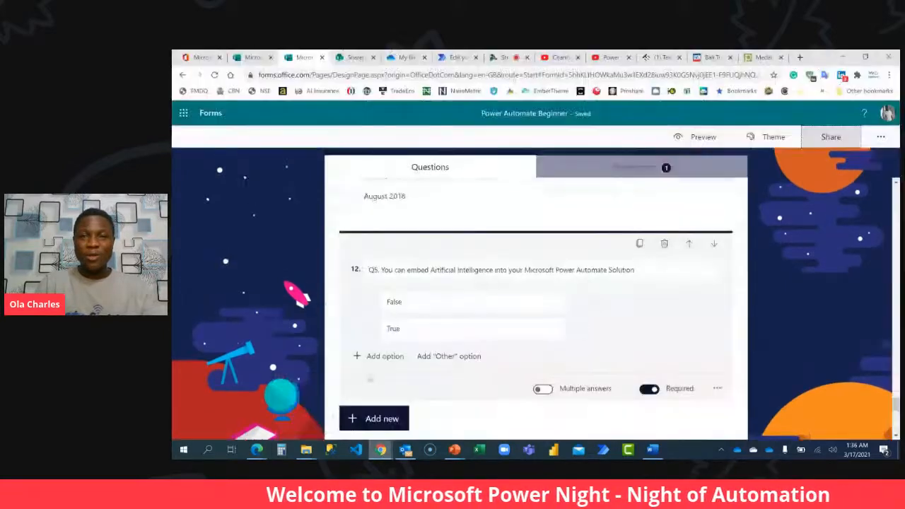
pyautogui.scroll(-5, 596, 205)
pyautogui.scroll(-2, 596, 208)
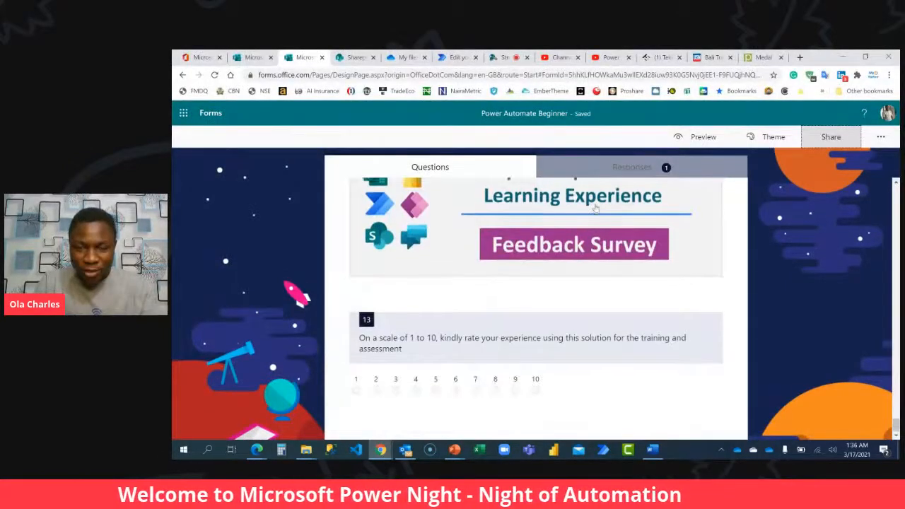
pyautogui.scroll(5, 597, 212)
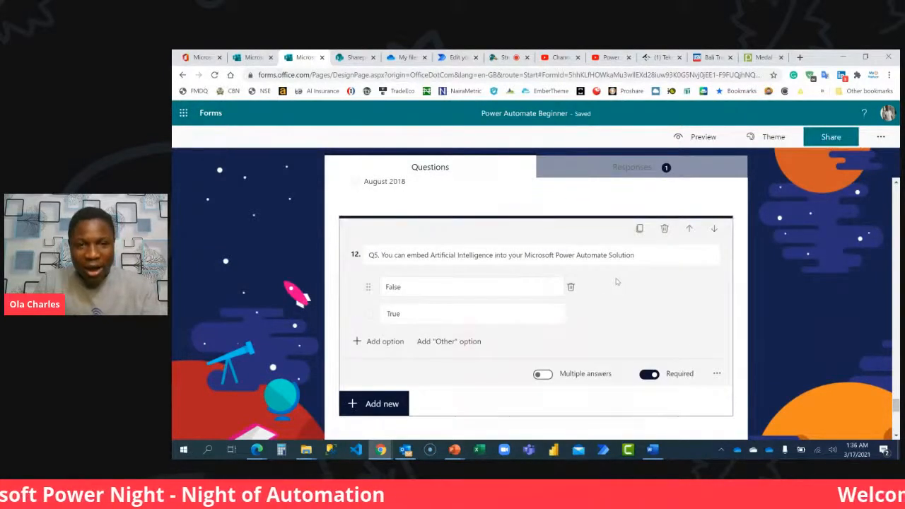
pyautogui.scroll(15, 502, 281)
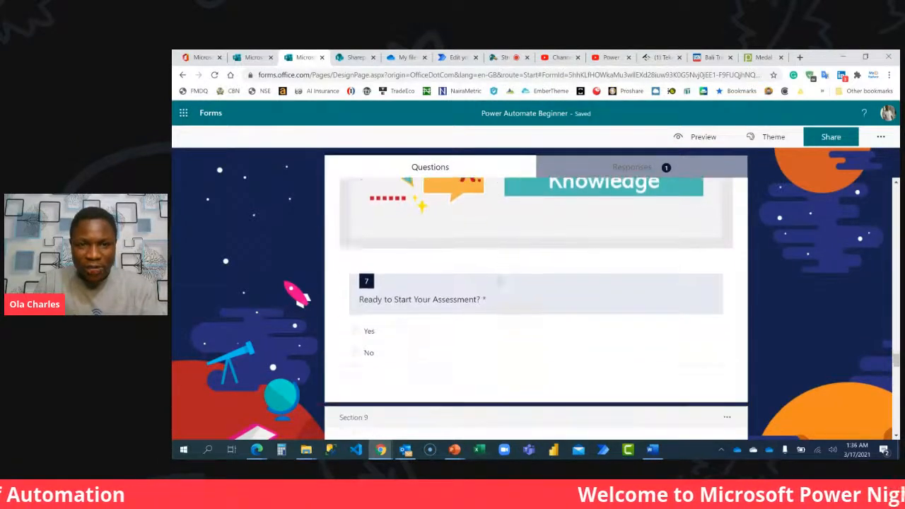
pyautogui.click(558, 346)
pyautogui.click(718, 390)
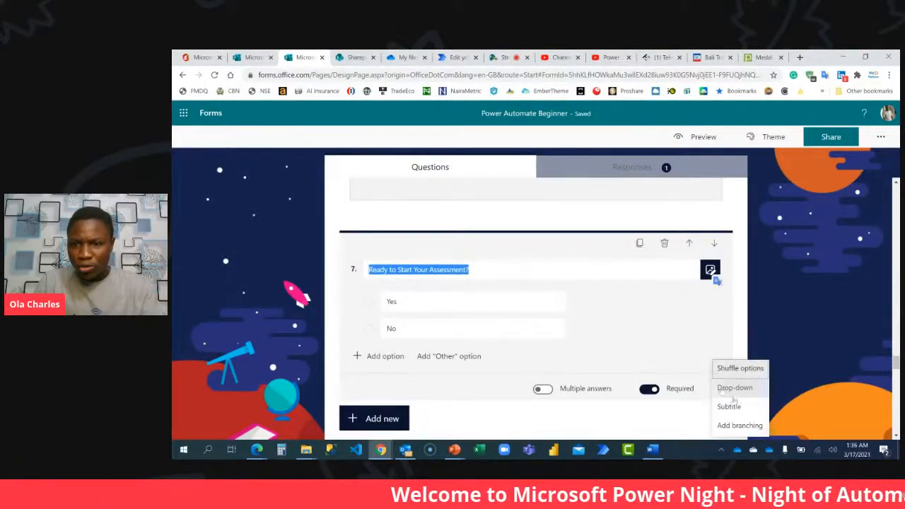
pyautogui.click(742, 426)
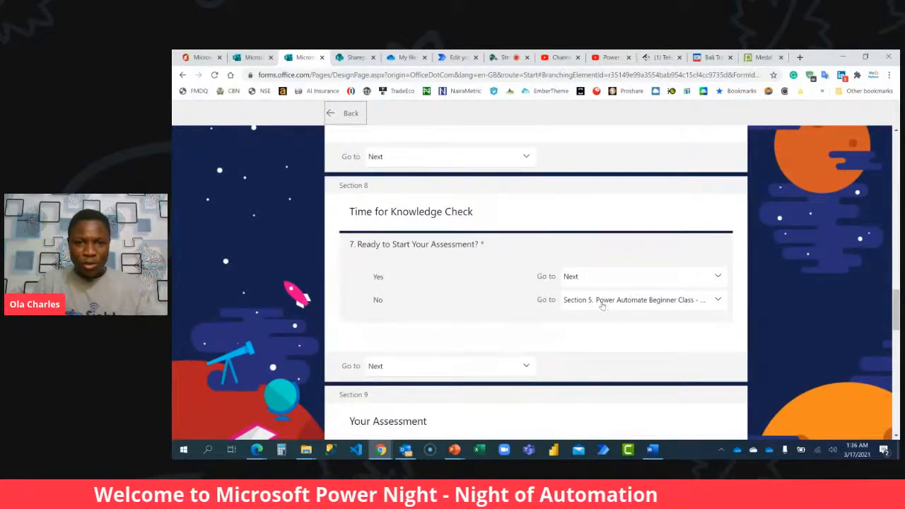
# Set the Go to destination of Section 8, Time for Knowledge Check, to "Section 9. Your Assessment".
pyautogui.click(521, 371)
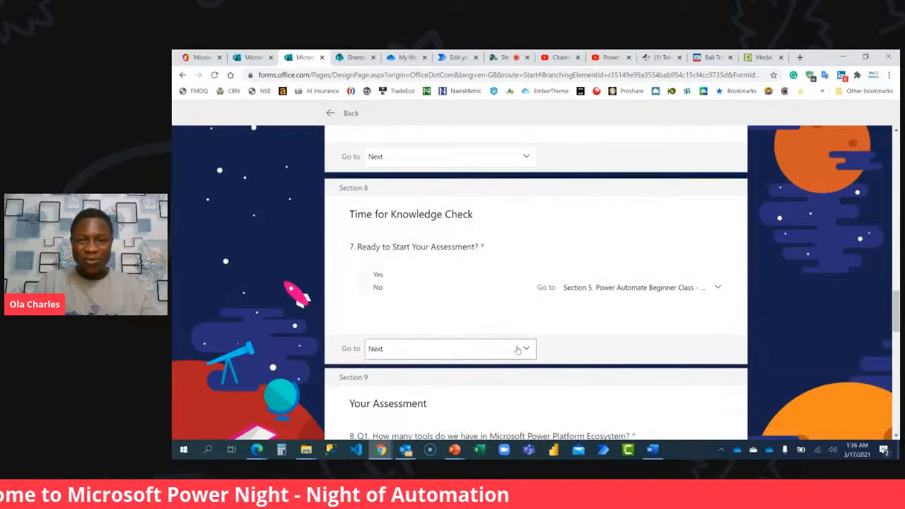
pyautogui.click(518, 347)
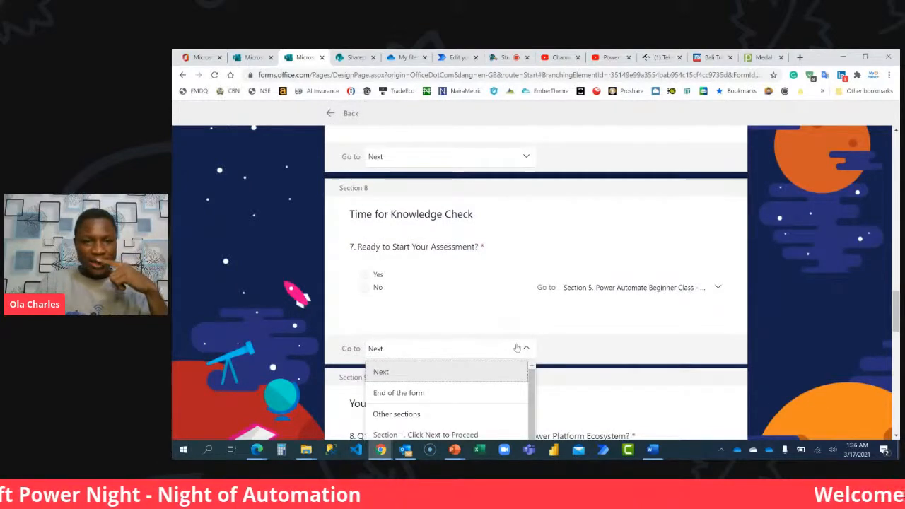
pyautogui.scroll(-1, 578, 340)
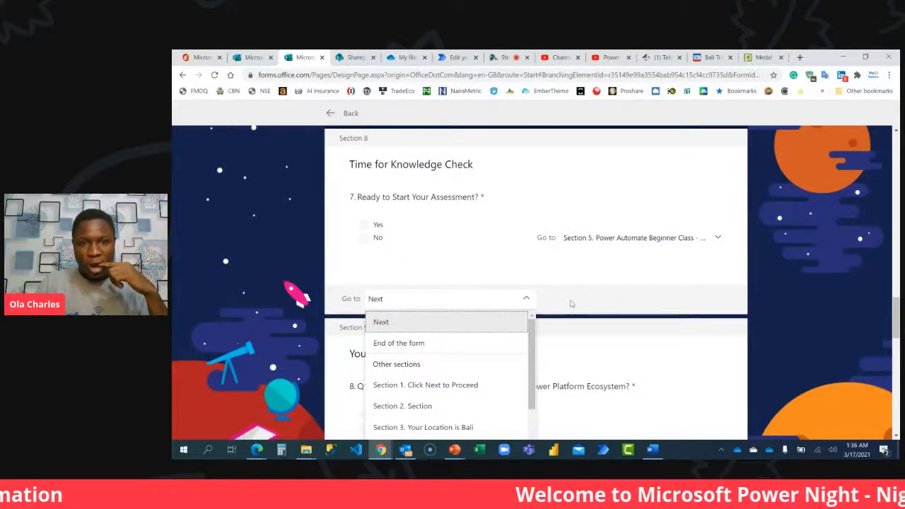
pyautogui.scroll(-1, 570, 304)
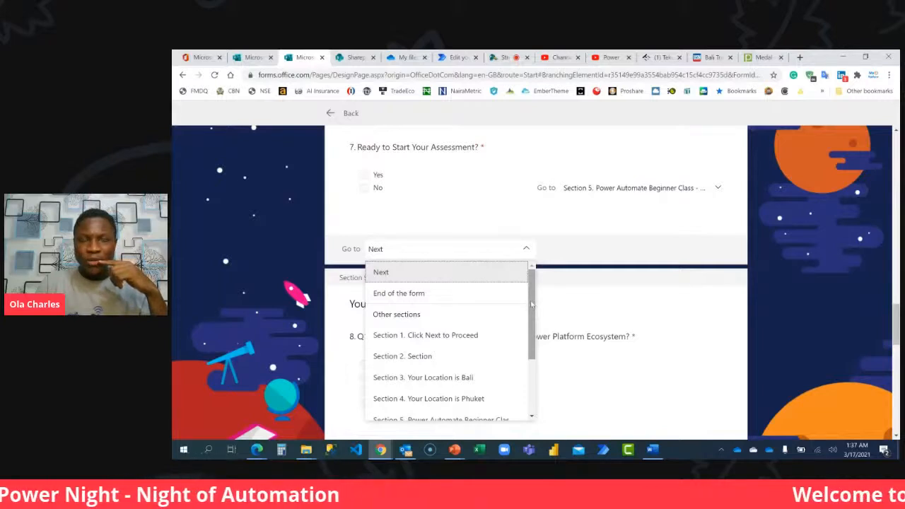
pyautogui.moveTo(531, 305); pyautogui.dragTo(530, 367)
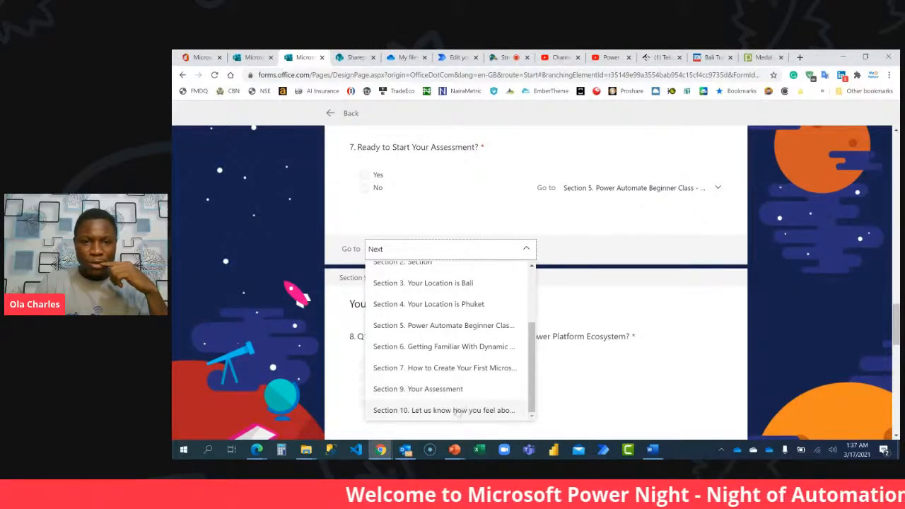
pyautogui.click(441, 390)
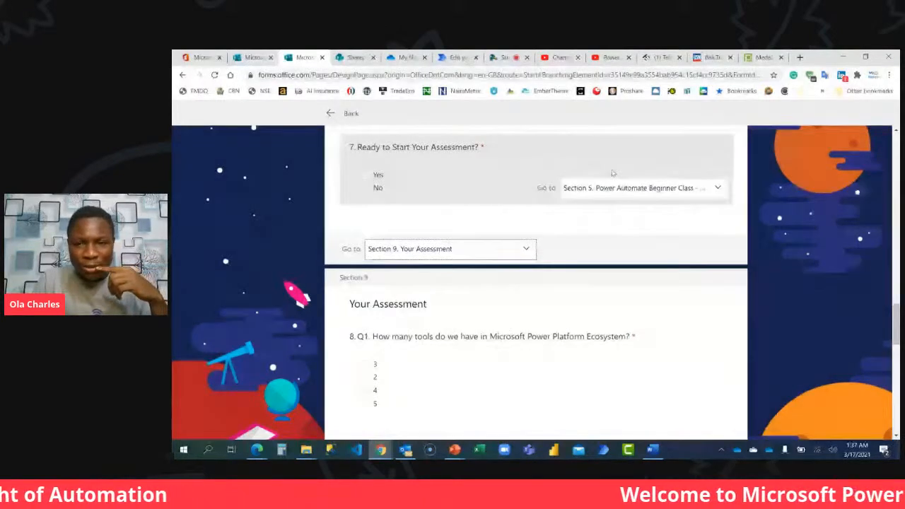
# Branch question 7's Yes answer to "Section 9. Your Assessment" and set Section 8's Go to destination to Next.
pyautogui.click(612, 173)
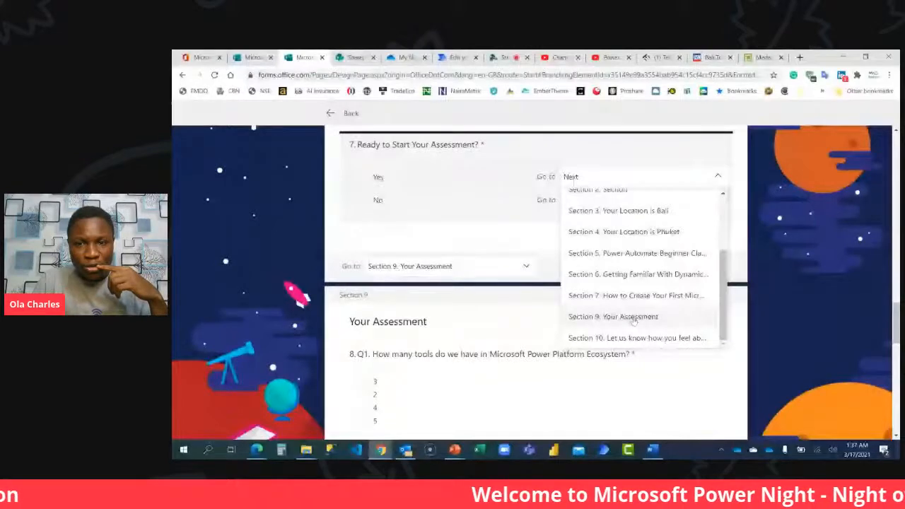
pyautogui.click(632, 322)
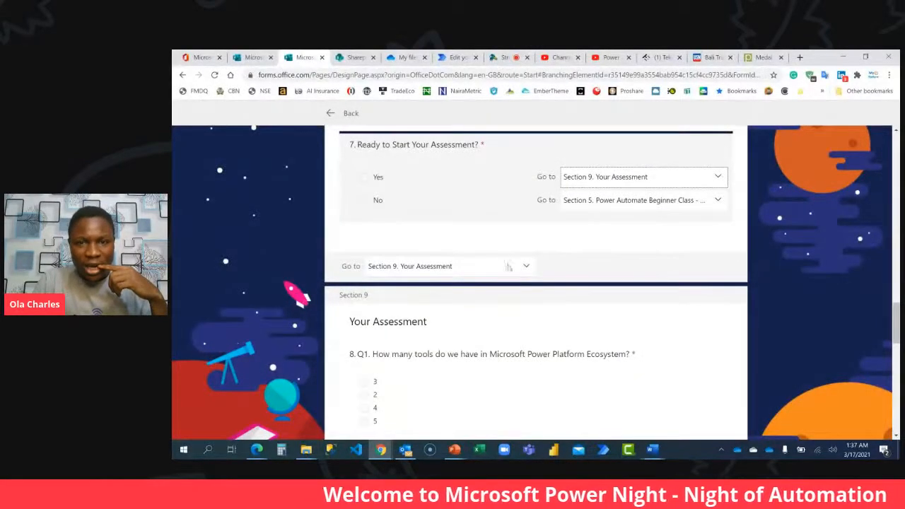
pyautogui.click(525, 249)
pyautogui.scroll(3, 462, 283)
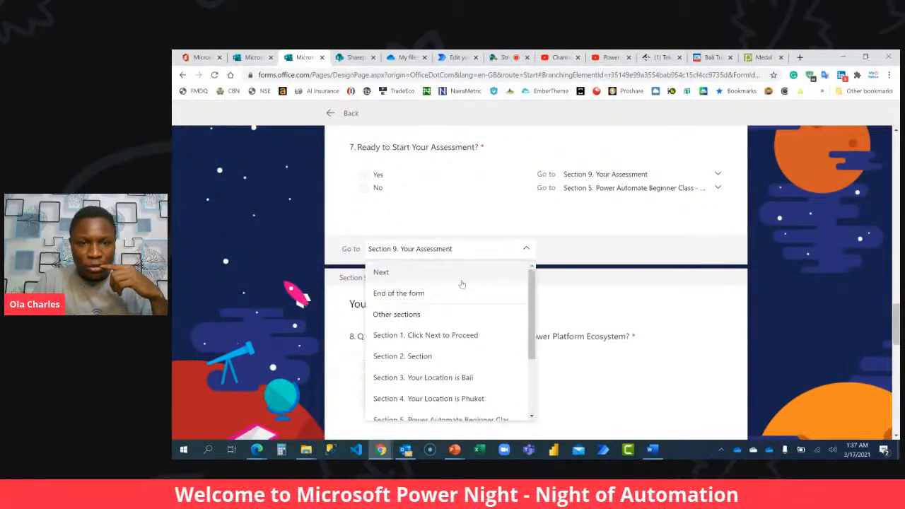
pyautogui.click(459, 274)
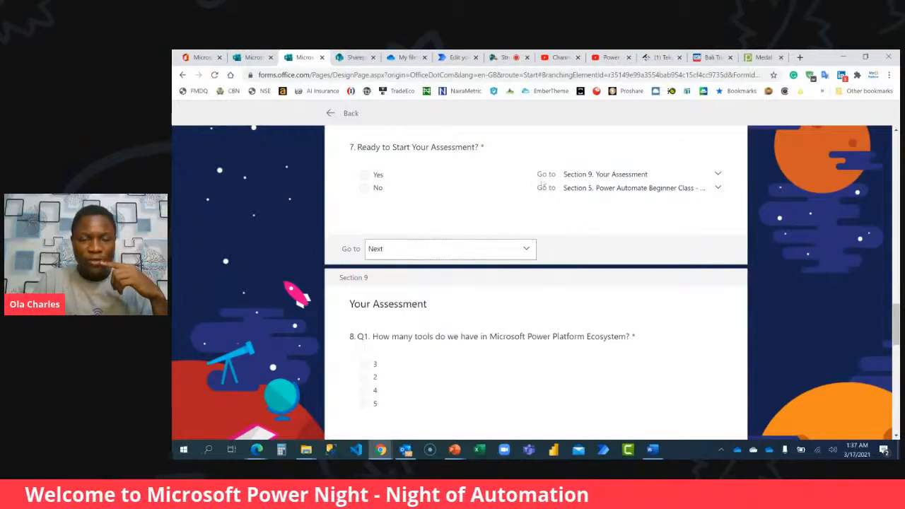
# Close the branching settings, switch to the test employee's form page in Edge and start another response.
pyautogui.click(350, 114)
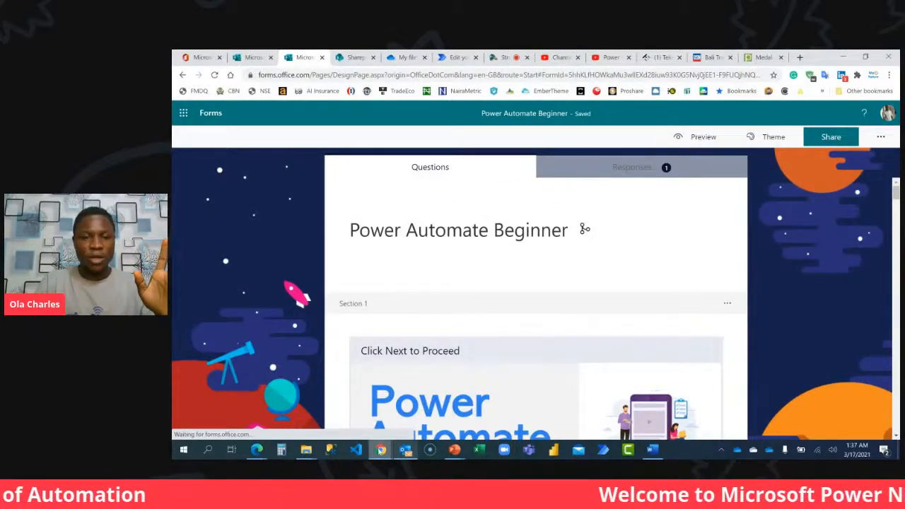
pyautogui.moveTo(256, 450)
pyautogui.click(332, 404)
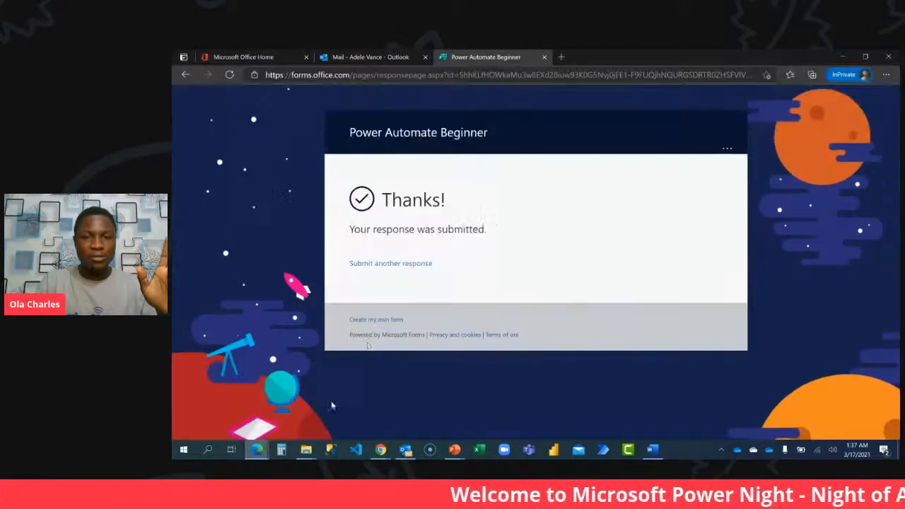
pyautogui.click(396, 262)
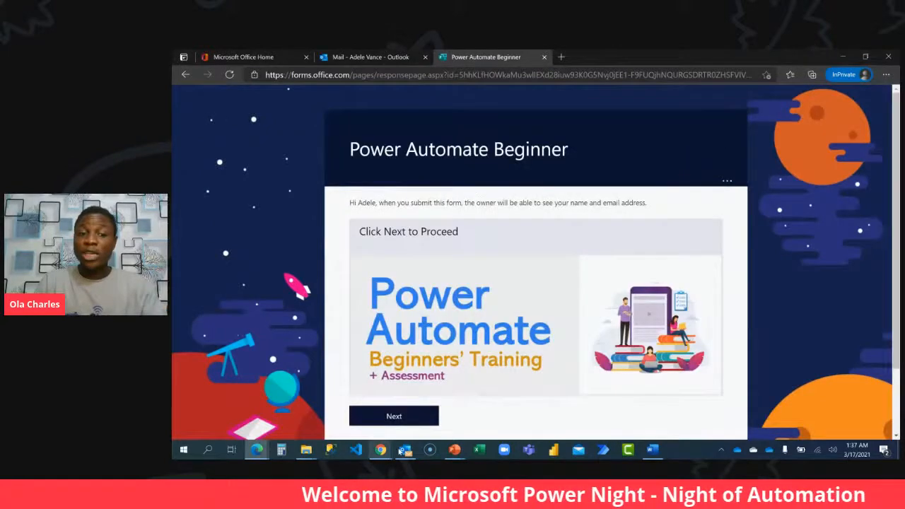
# Switch to Chrome and look over the recorded entry in the Power Automate Training SharePoint list.
pyautogui.moveTo(382, 452)
pyautogui.click(325, 399)
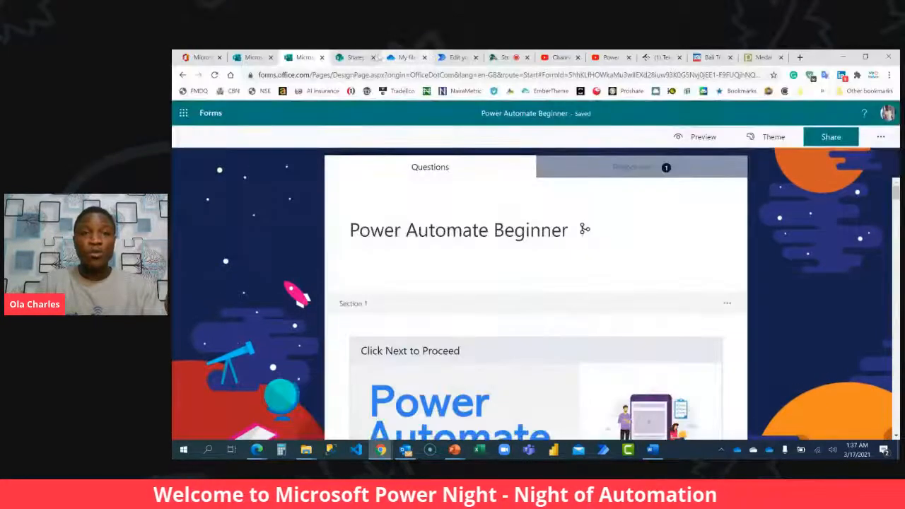
pyautogui.click(350, 58)
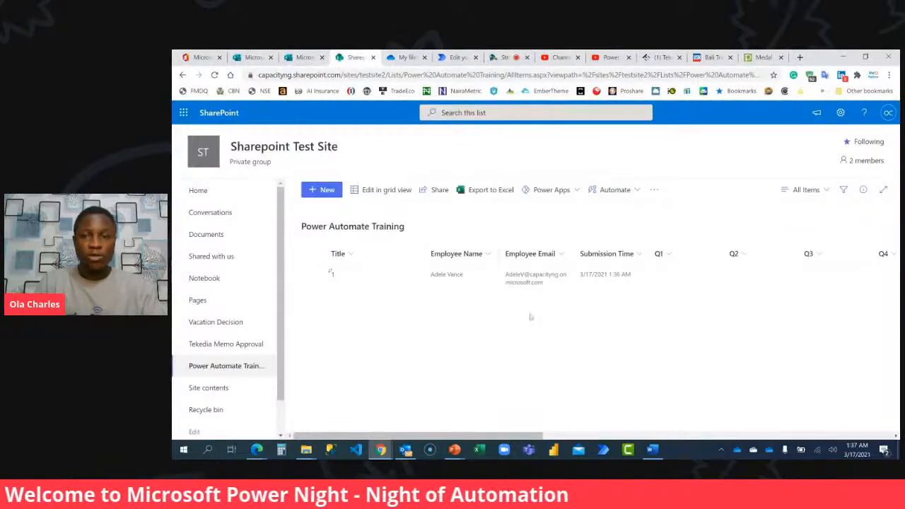
pyautogui.moveTo(478, 436); pyautogui.dragTo(455, 398)
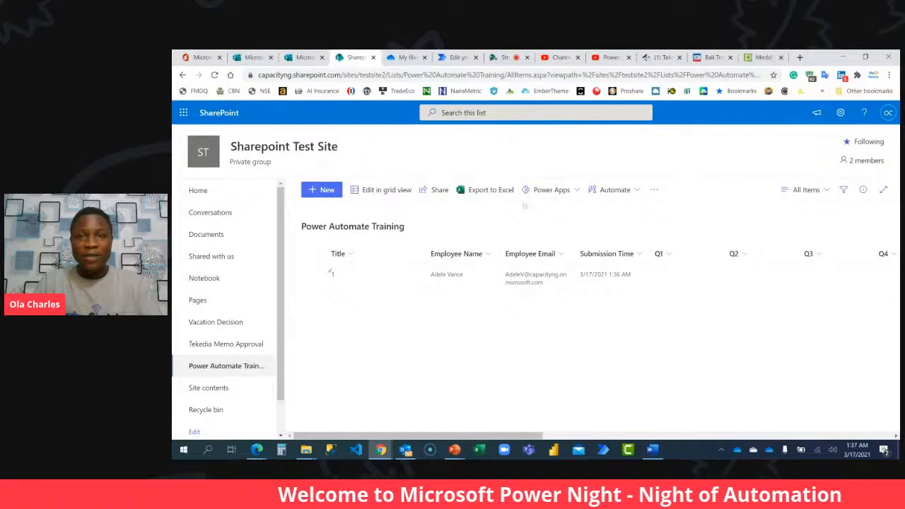
# Switch to Edge and check the test employee's Outlook inbox for the flow's email.
pyautogui.moveTo(257, 449)
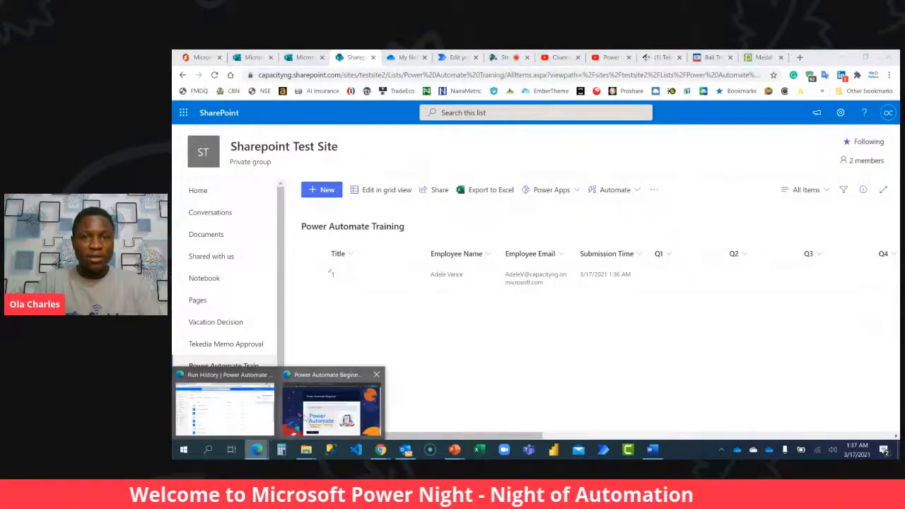
pyautogui.click(332, 410)
pyautogui.click(368, 58)
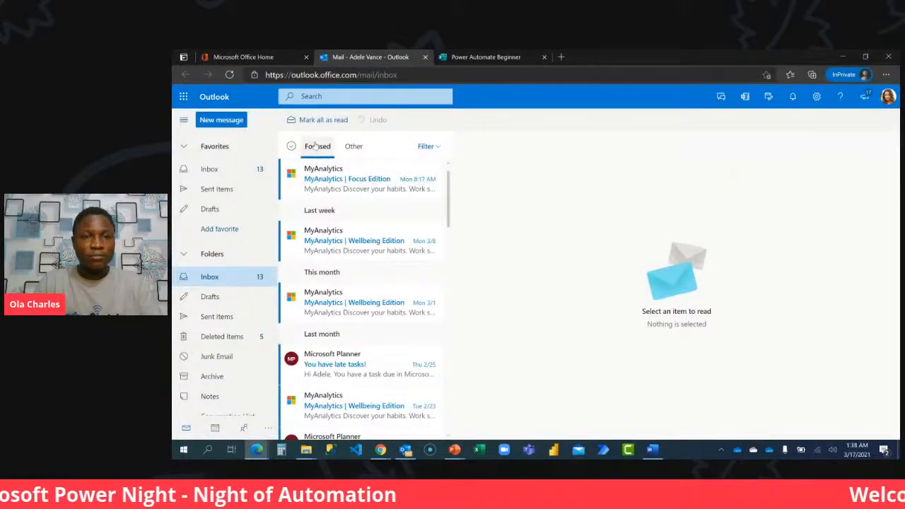
# Switch to Chrome and open the failed run of the Power Automate Beginner flow.
pyautogui.click(381, 450)
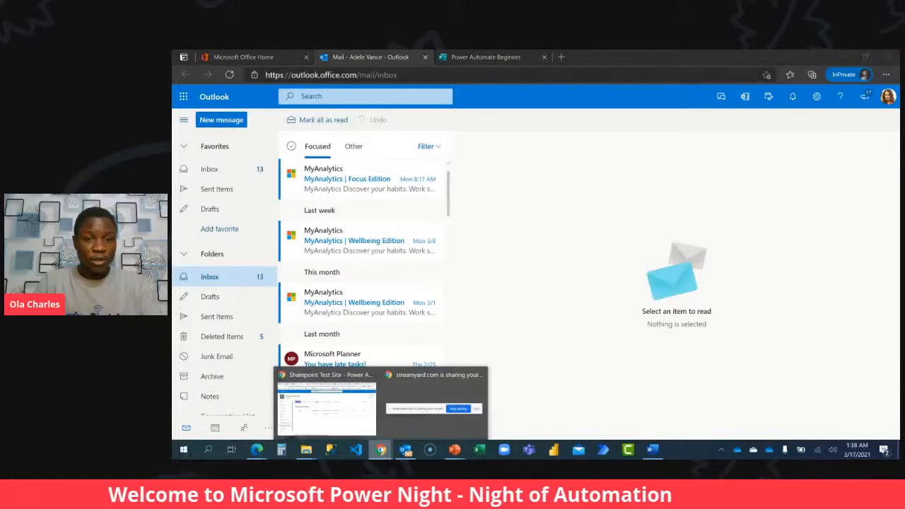
pyautogui.click(315, 402)
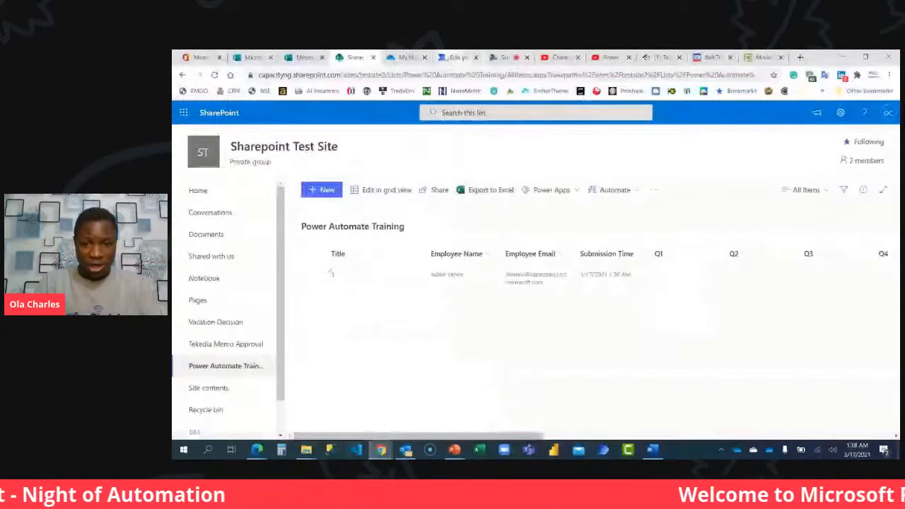
pyautogui.click(448, 59)
pyautogui.click(332, 371)
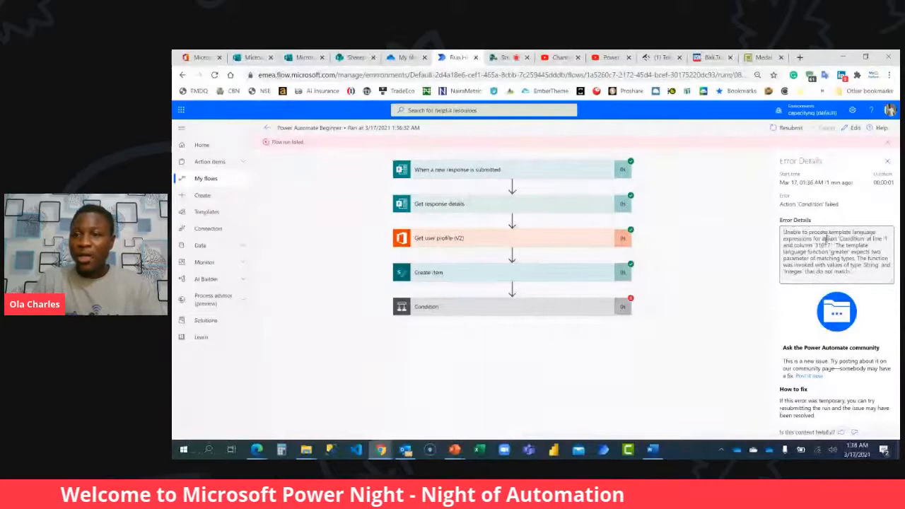
# Examine the run's error details and the failed Condition action's message for the value types it names.
pyautogui.moveTo(870, 275); pyautogui.dragTo(774, 231)
pyautogui.click(853, 256)
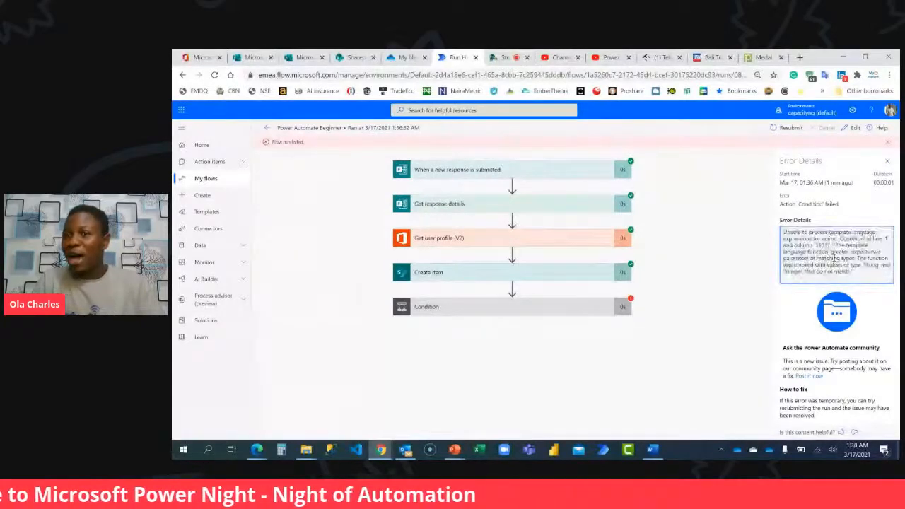
pyautogui.click(533, 308)
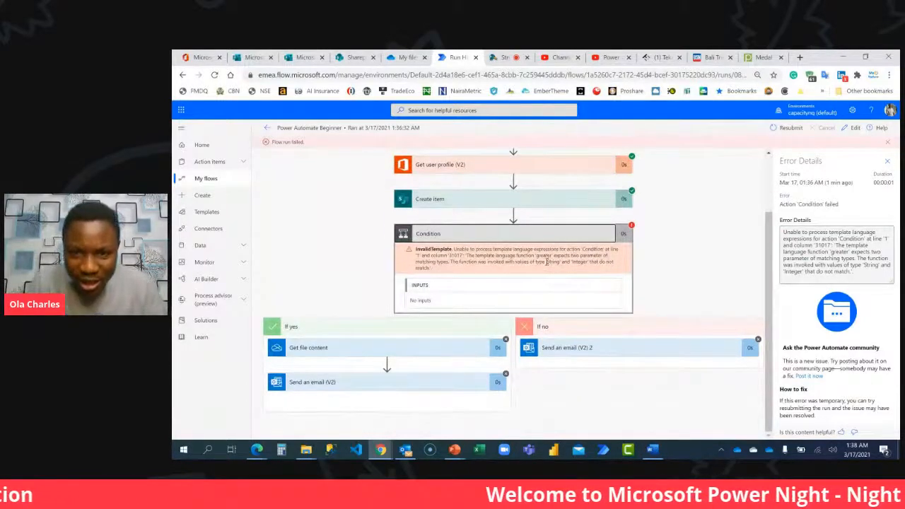
pyautogui.doubleClick(551, 262)
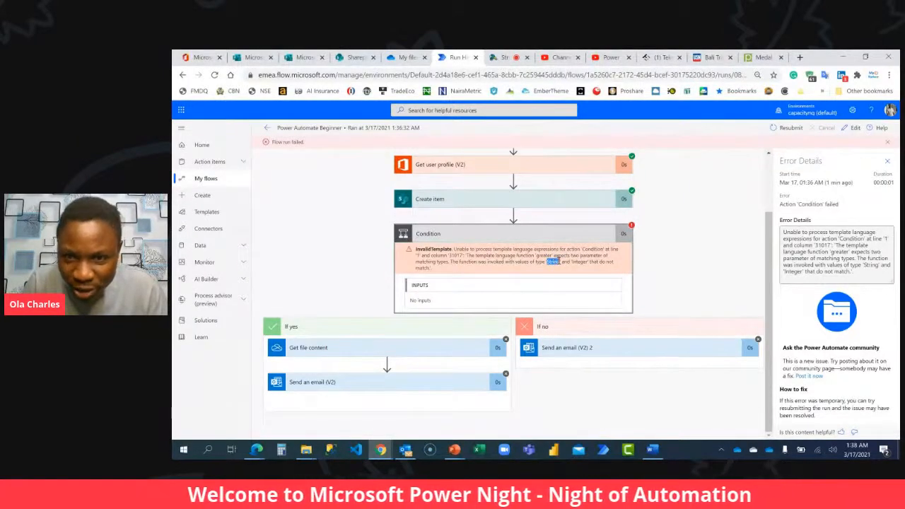
pyautogui.moveTo(571, 261); pyautogui.dragTo(592, 262)
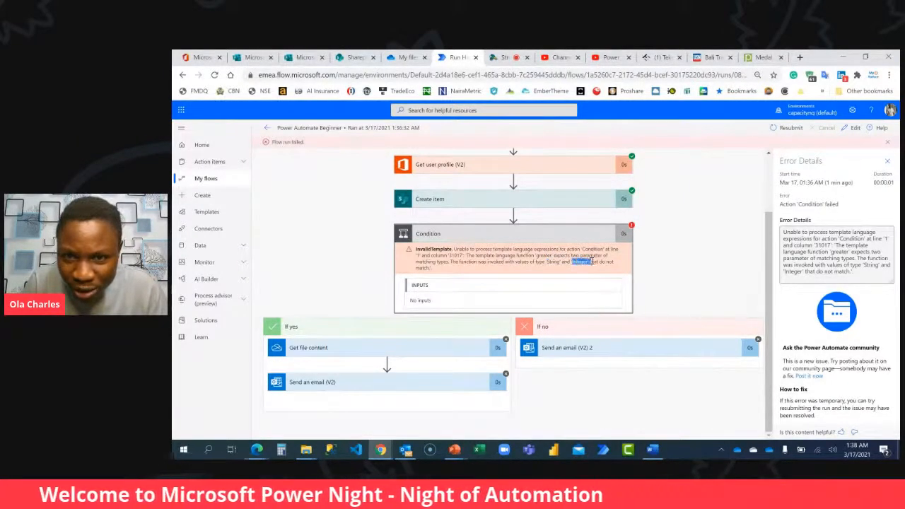
# Open the flow for editing and remove Total Score from the Condition's first value.
pyautogui.click(845, 130)
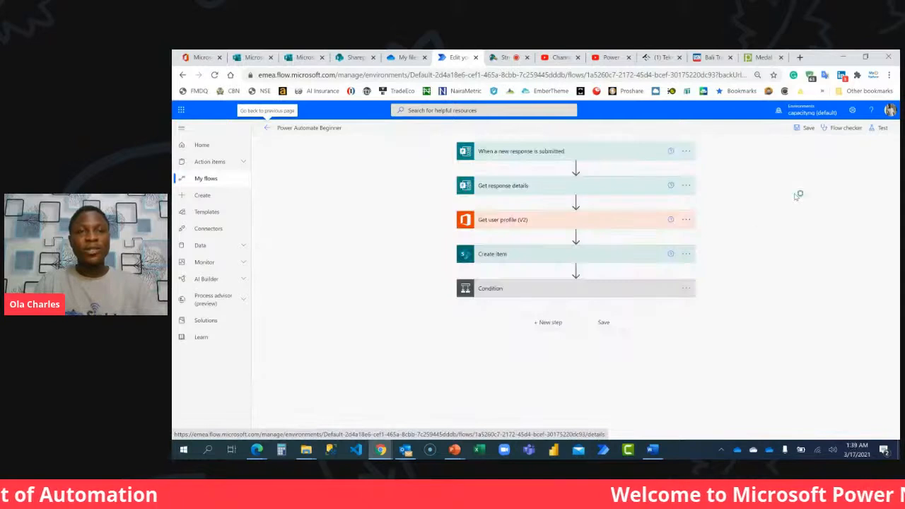
pyautogui.click(621, 288)
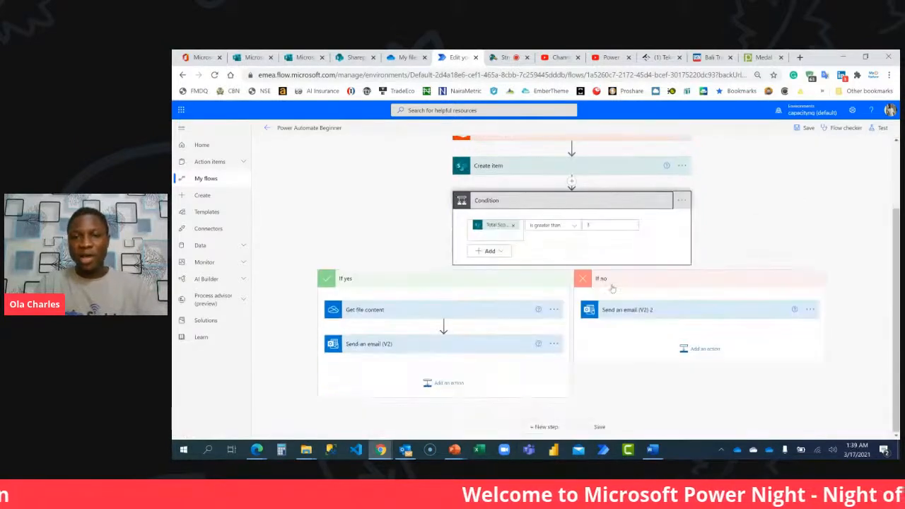
pyautogui.click(492, 225)
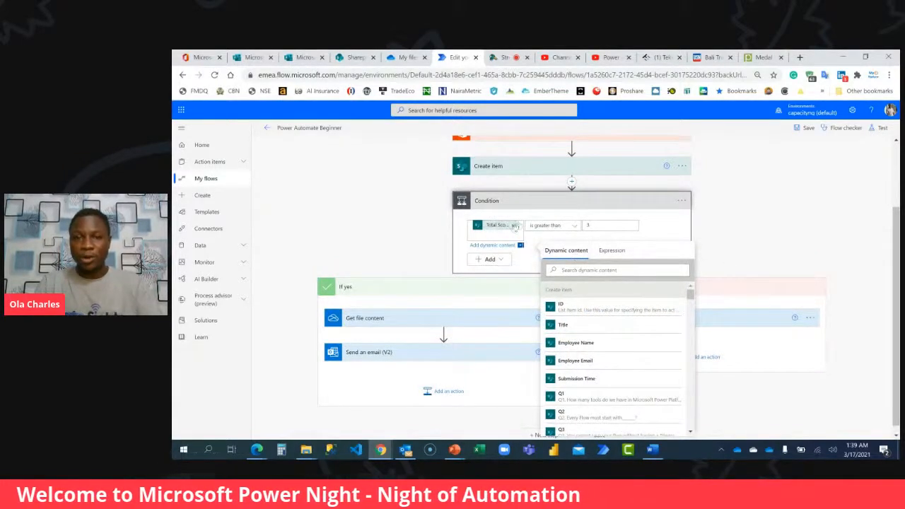
pyautogui.click(513, 225)
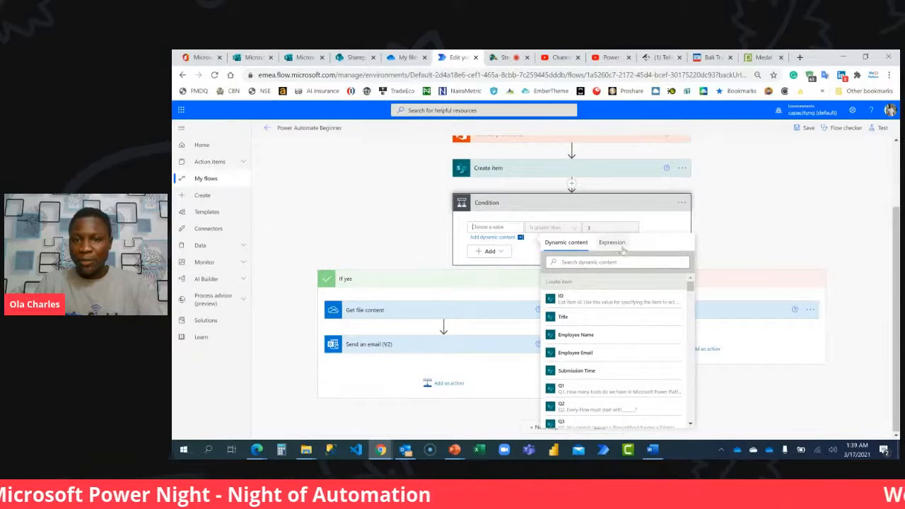
# Set the Condition's first value to an int() expression wrapping the Total Score from Create item, and save the flow.
pyautogui.click(611, 242)
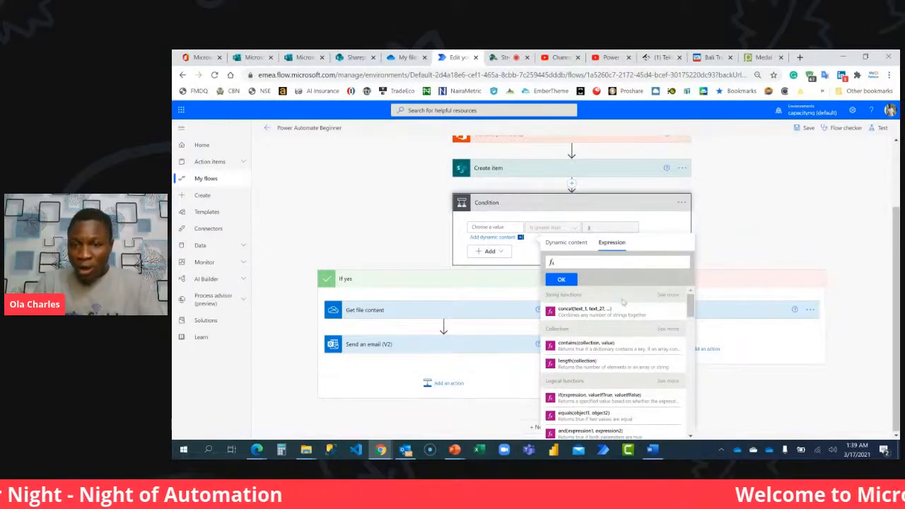
pyautogui.scroll(-3, 623, 302)
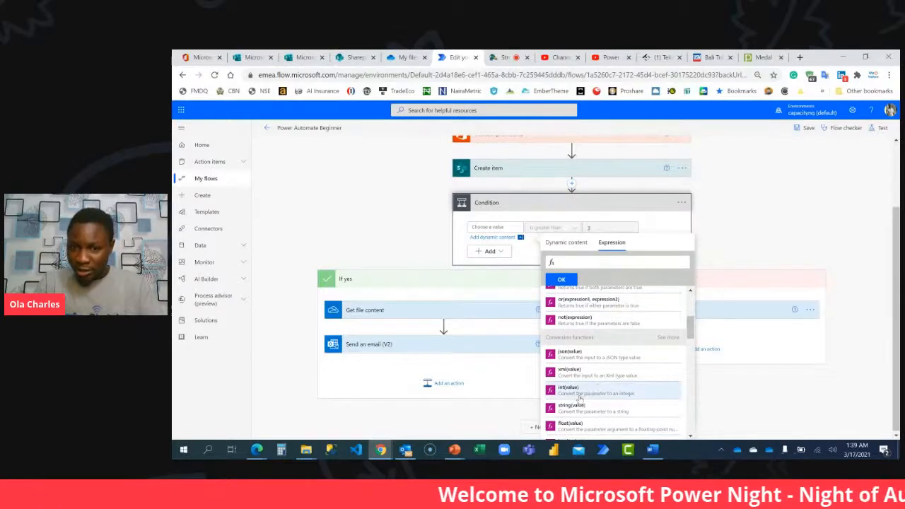
pyautogui.click(619, 397)
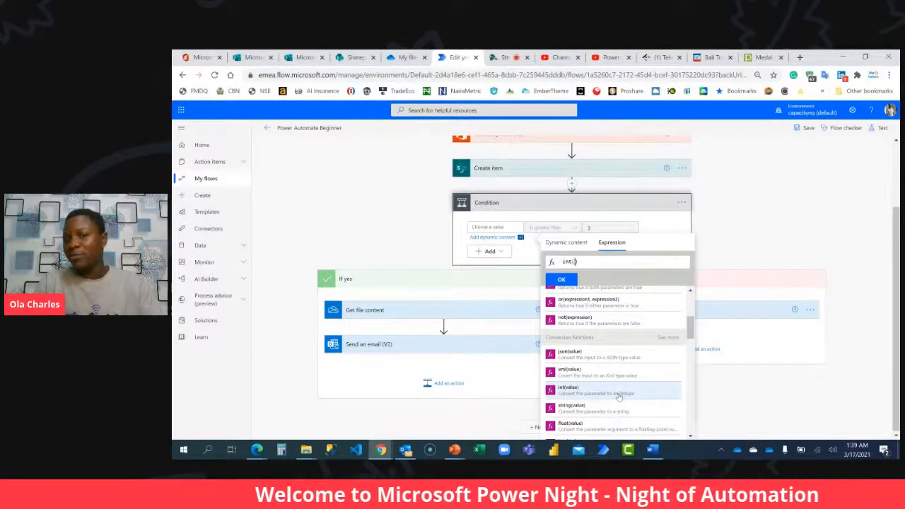
pyautogui.click(572, 242)
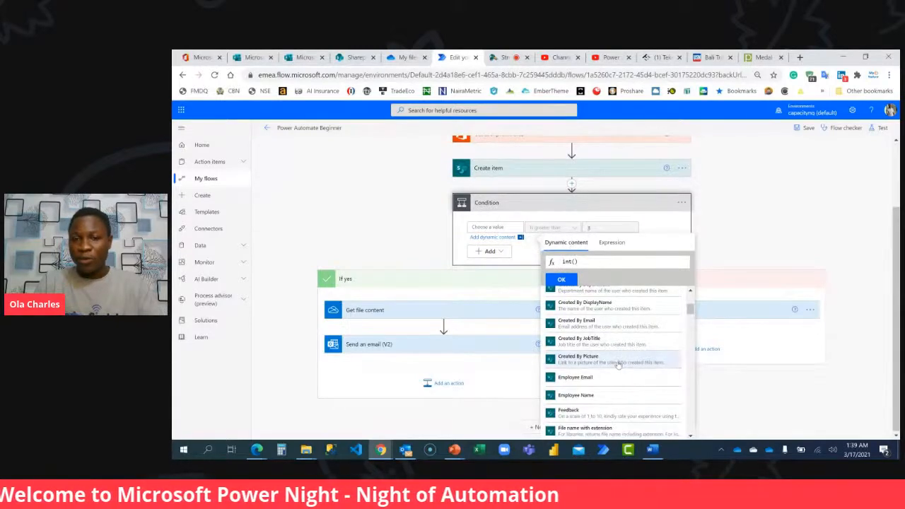
pyautogui.scroll(-3, 618, 364)
pyautogui.scroll(-5, 618, 365)
pyautogui.scroll(-3, 617, 365)
pyautogui.scroll(-3, 605, 342)
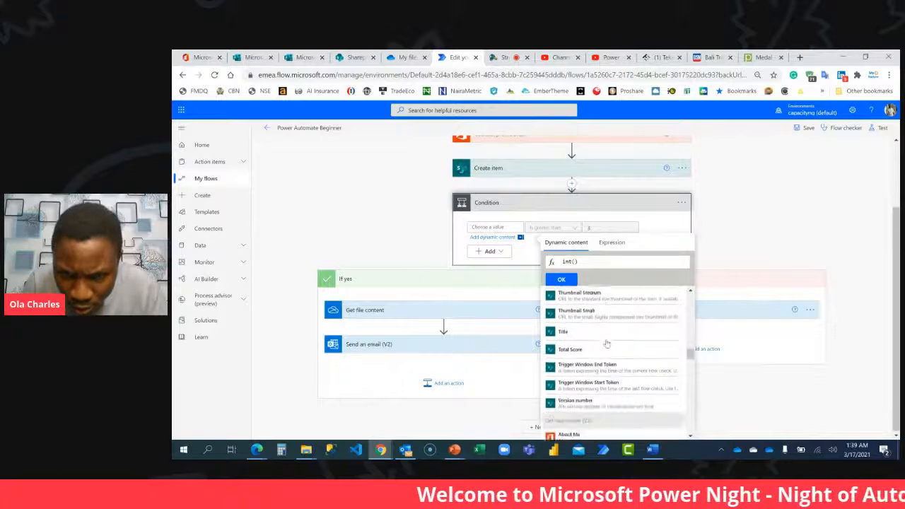
pyautogui.click(607, 343)
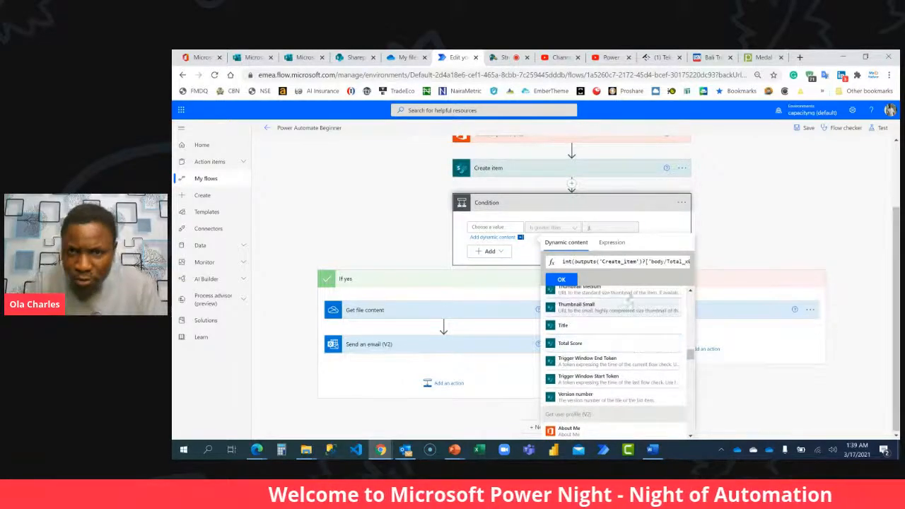
pyautogui.click(564, 279)
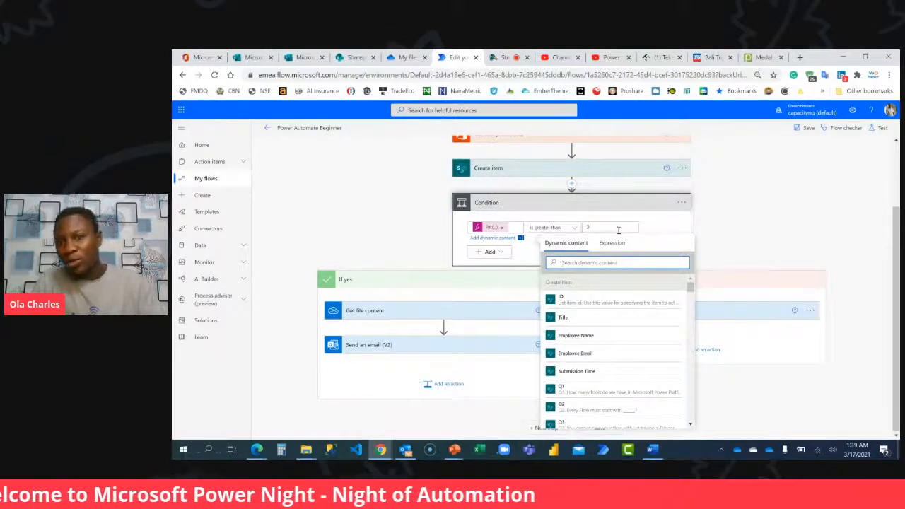
pyautogui.click(808, 128)
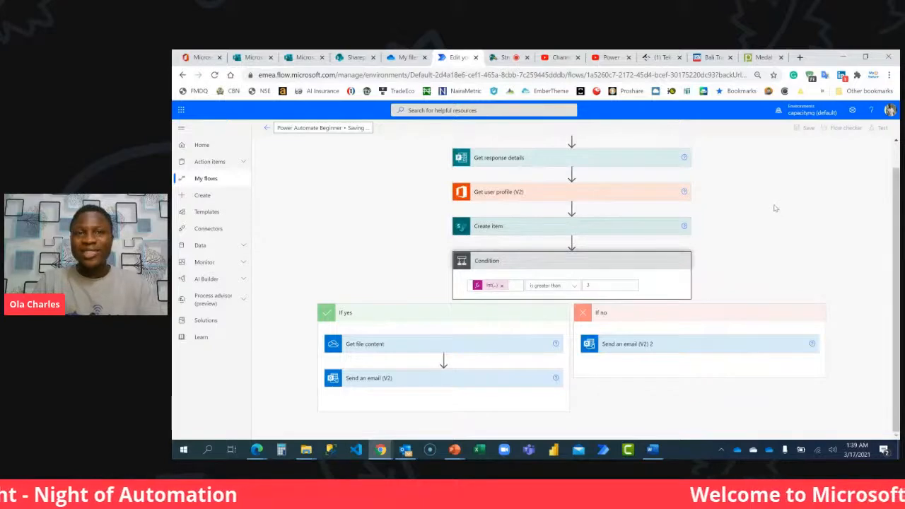
# Test the flow automatically with a recently used trigger, using the failed run.
pyautogui.click(882, 128)
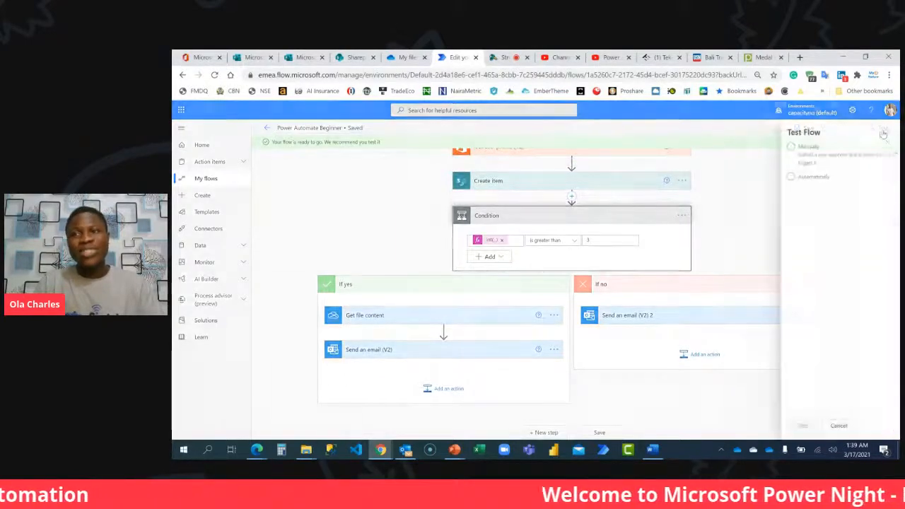
pyautogui.click(793, 177)
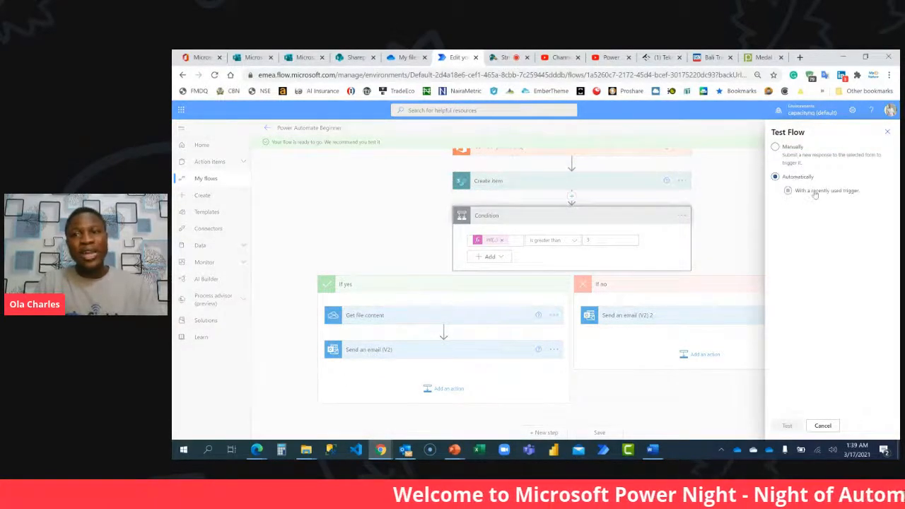
pyautogui.click(814, 192)
pyautogui.click(777, 206)
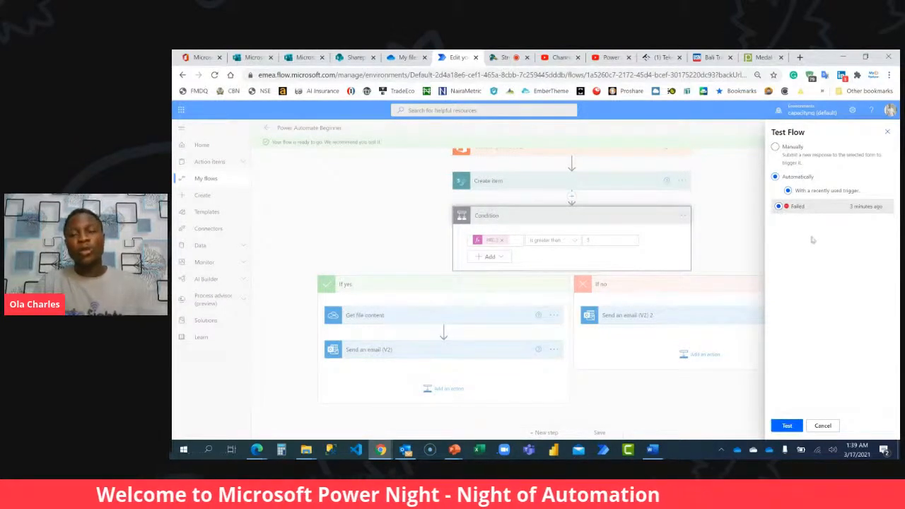
pyautogui.click(786, 426)
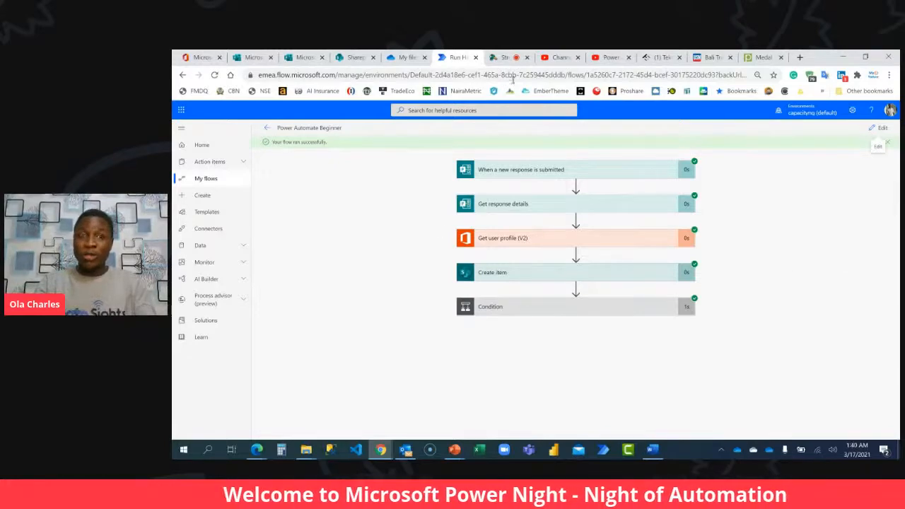
# Switch to Edge and look through the test employee's inbox messages for the flow's result email.
pyautogui.moveTo(256, 450)
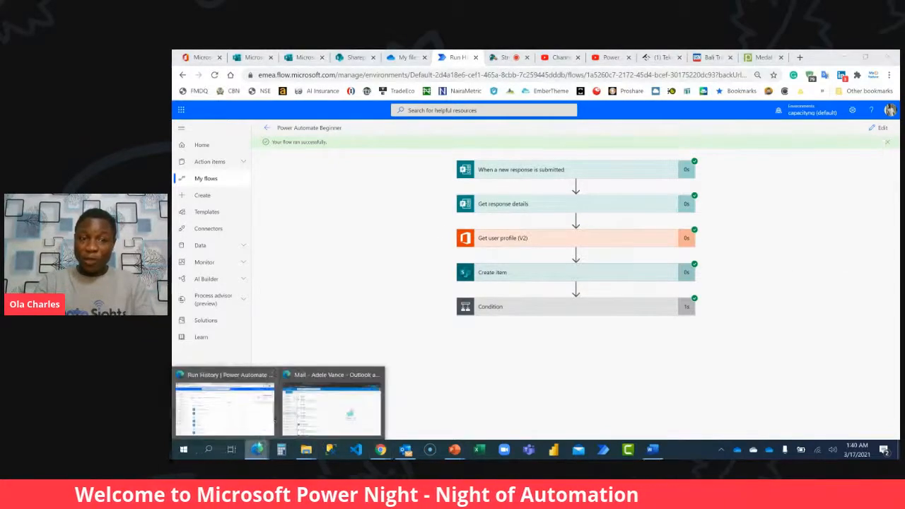
pyautogui.click(332, 403)
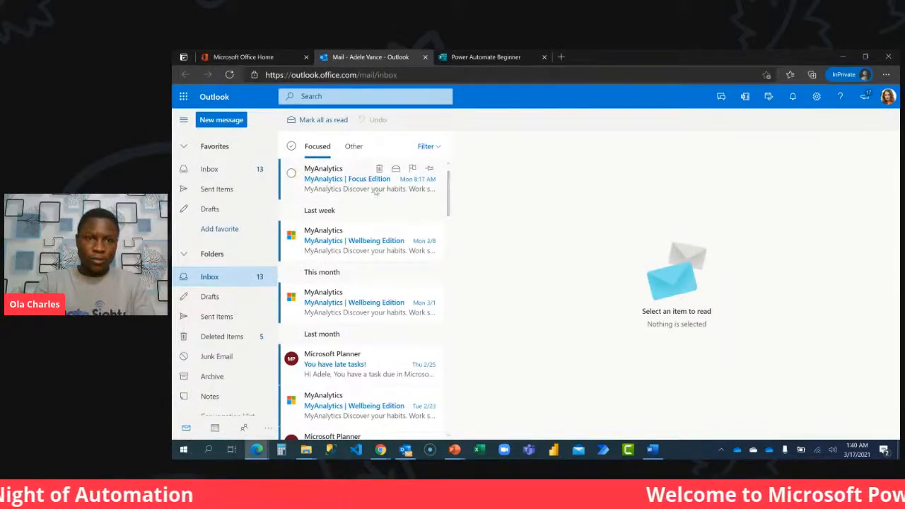
pyautogui.click(344, 188)
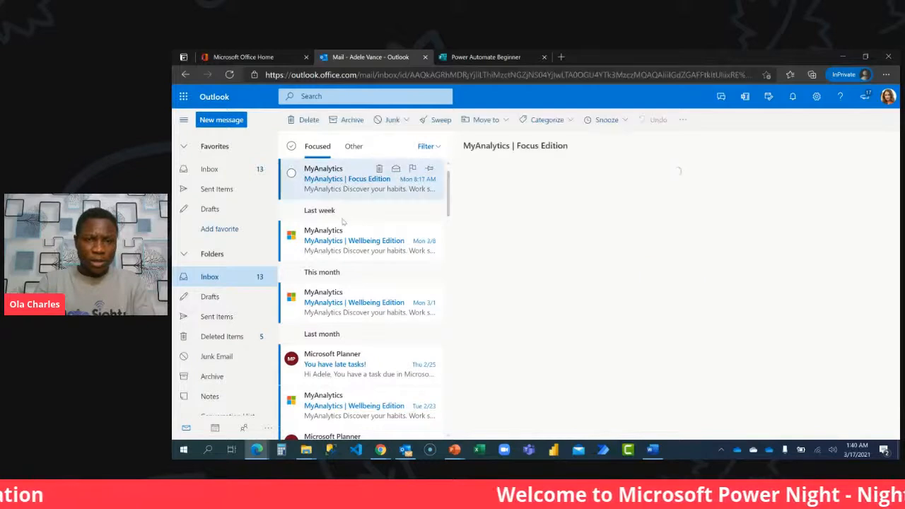
pyautogui.click(343, 247)
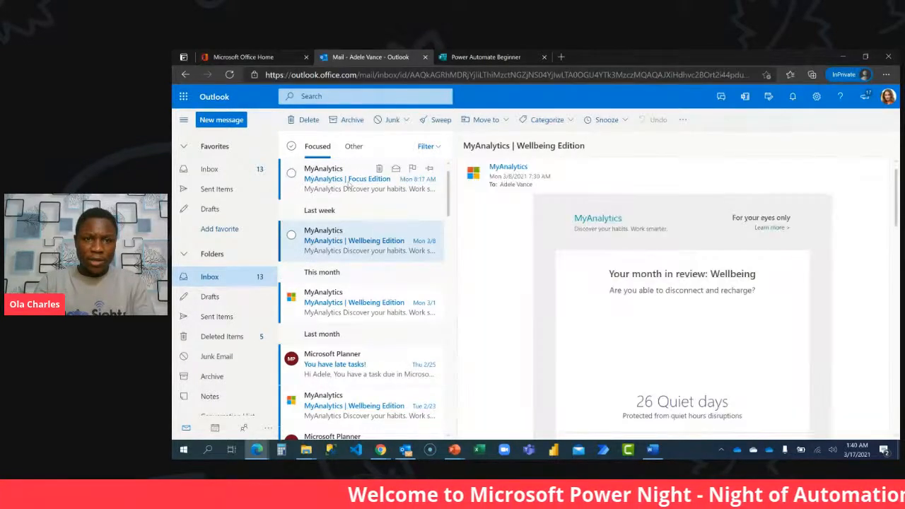
# Read through the latest MyAnalytics messages and delete the Wellbeing Edition message dated 3/8 from the inbox.
pyautogui.click(354, 189)
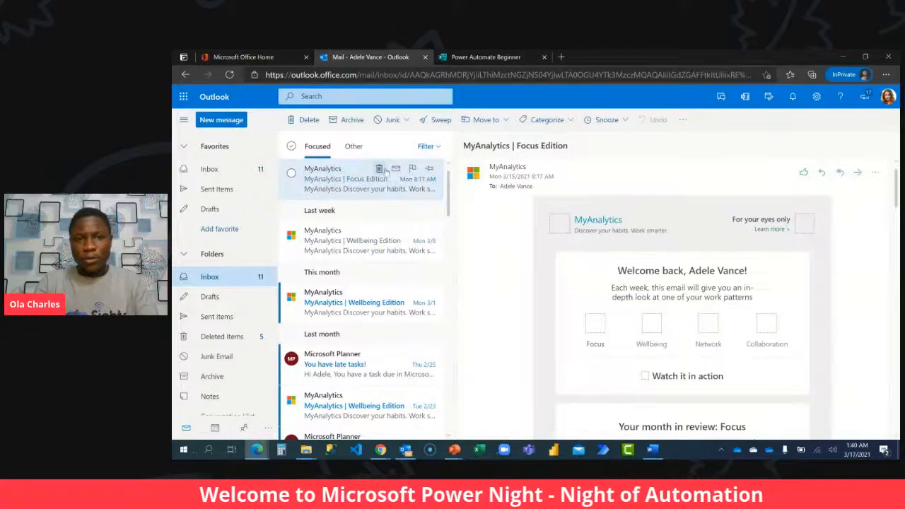
pyautogui.click(359, 250)
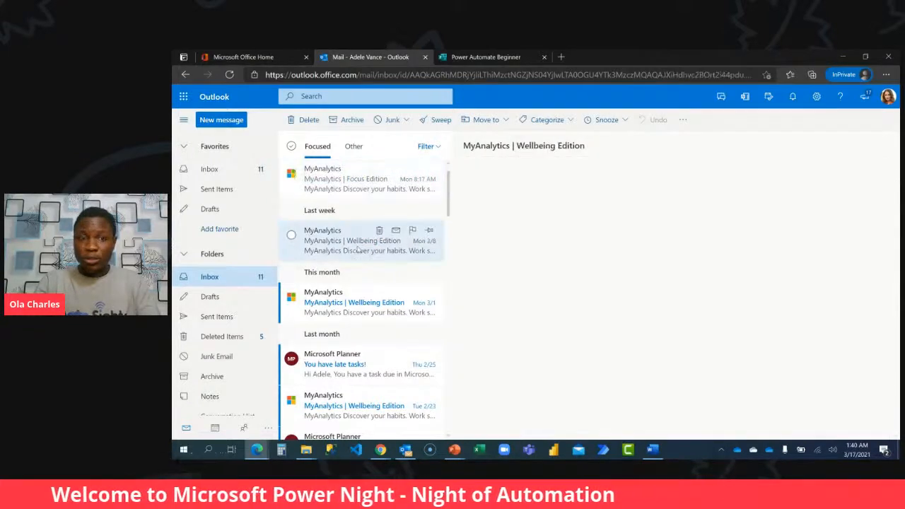
pyautogui.click(379, 230)
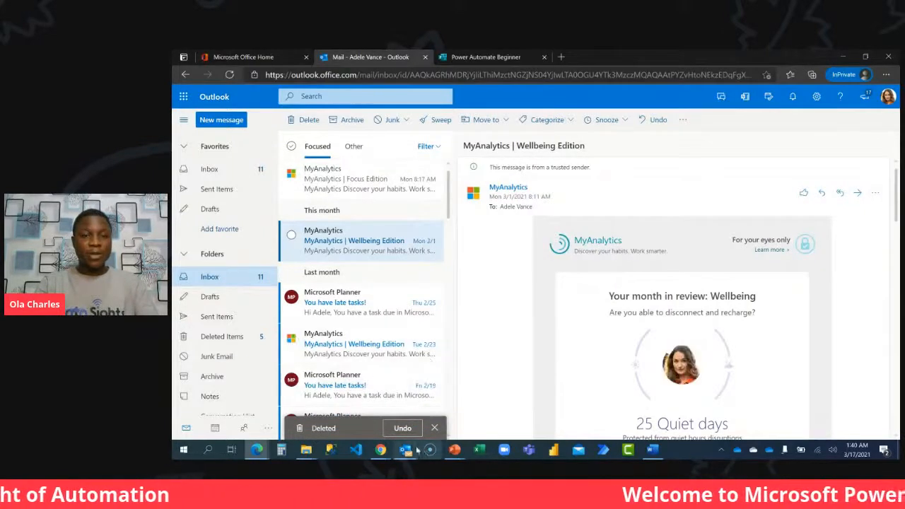
# Check the Condition's result in the flow run in Chrome, and open the Power Automate Beginner result email in the Edge inbox.
pyautogui.moveTo(381, 453)
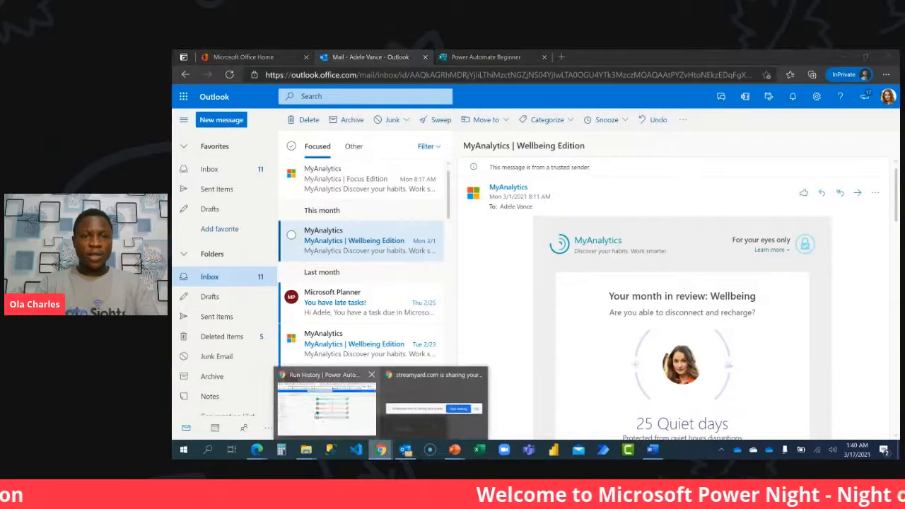
pyautogui.click(315, 414)
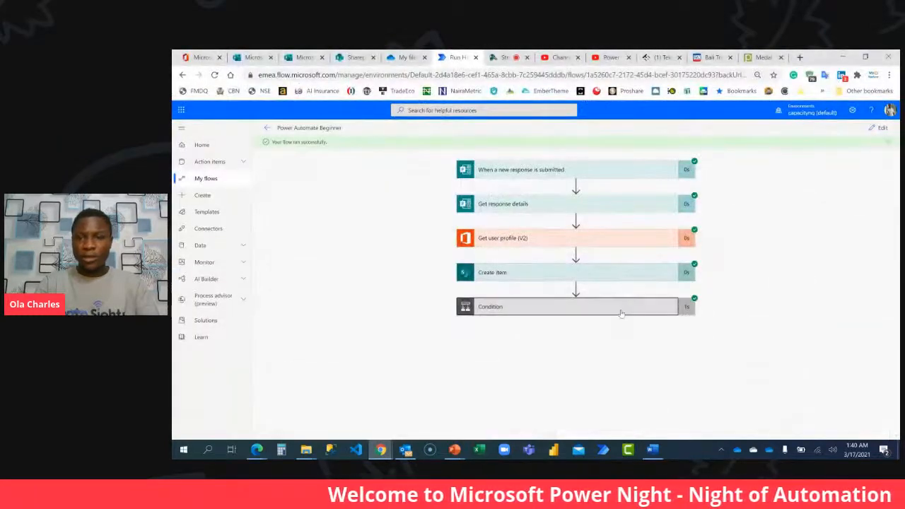
pyautogui.moveTo(256, 450)
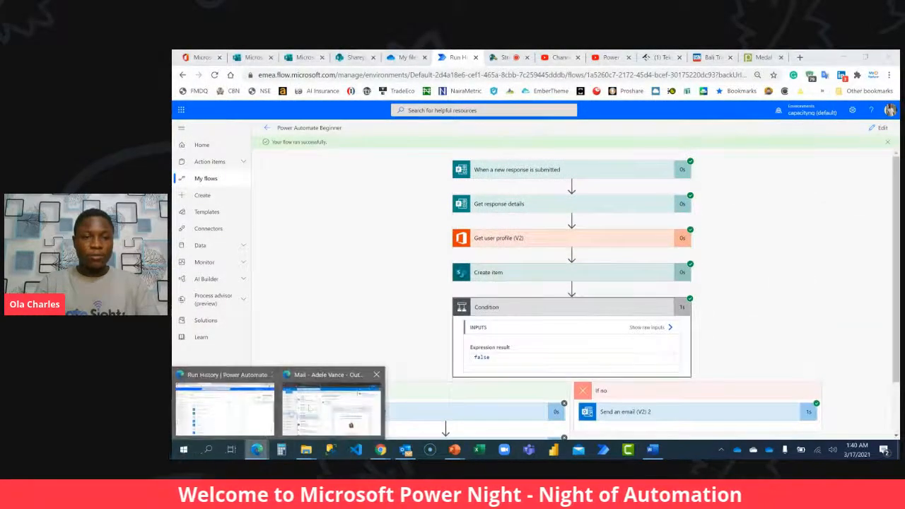
pyautogui.click(330, 414)
pyautogui.click(360, 185)
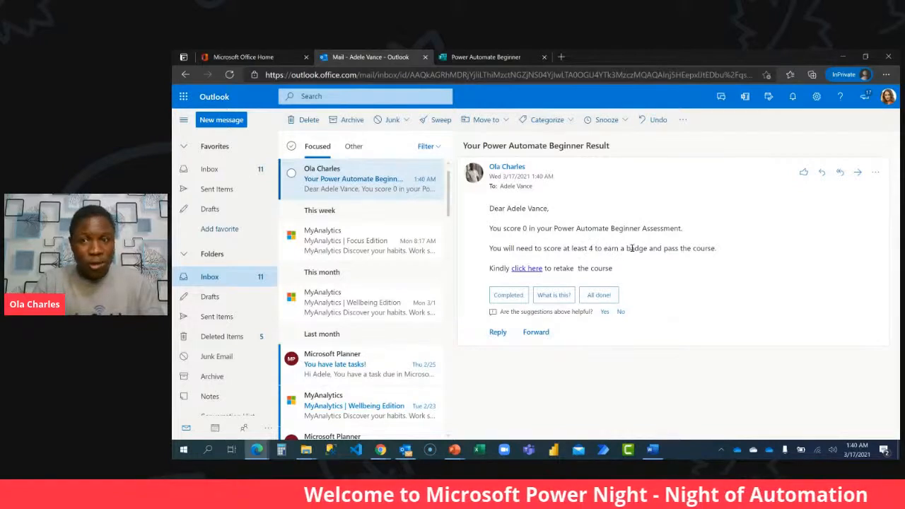
# Open the retake link in the result email, close the duplicate form tab, and start the Power Automate Beginner form.
pyautogui.click(526, 269)
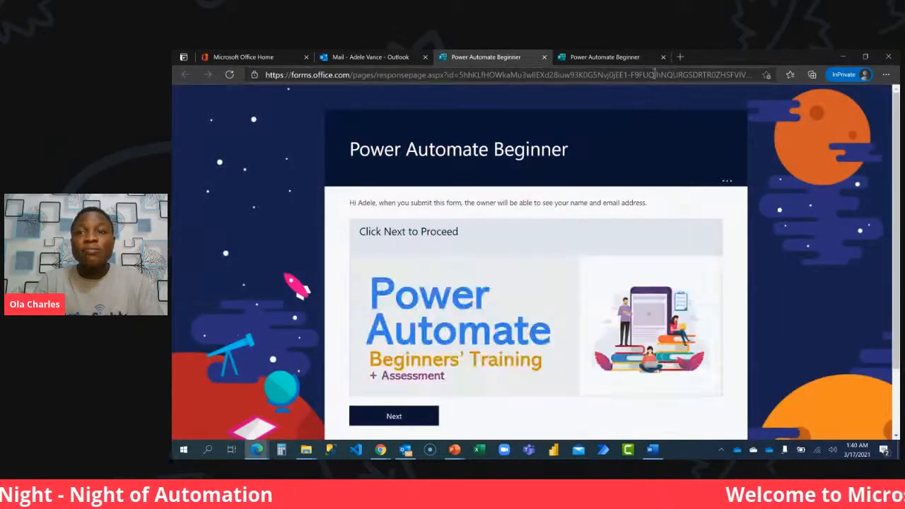
pyautogui.click(662, 57)
pyautogui.scroll(-2, 594, 254)
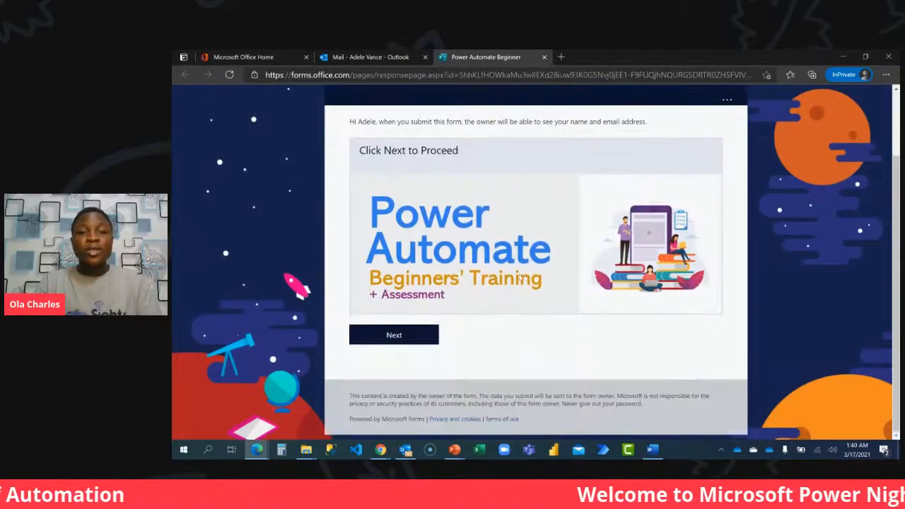
pyautogui.click(401, 327)
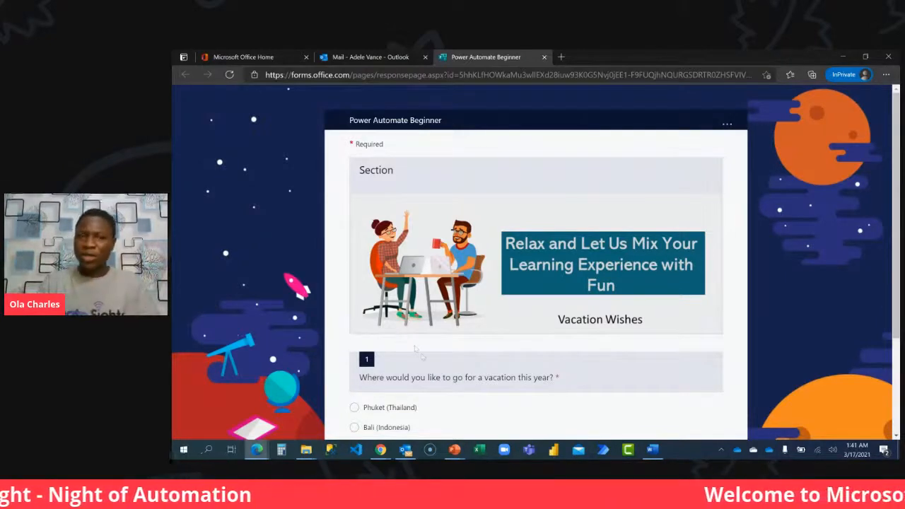
# Choose Bali (Indonesia) as the vacation destination and proceed past the Bali and Phuket information pages.
pyautogui.scroll(-2, 422, 357)
pyautogui.click(400, 292)
pyautogui.click(481, 333)
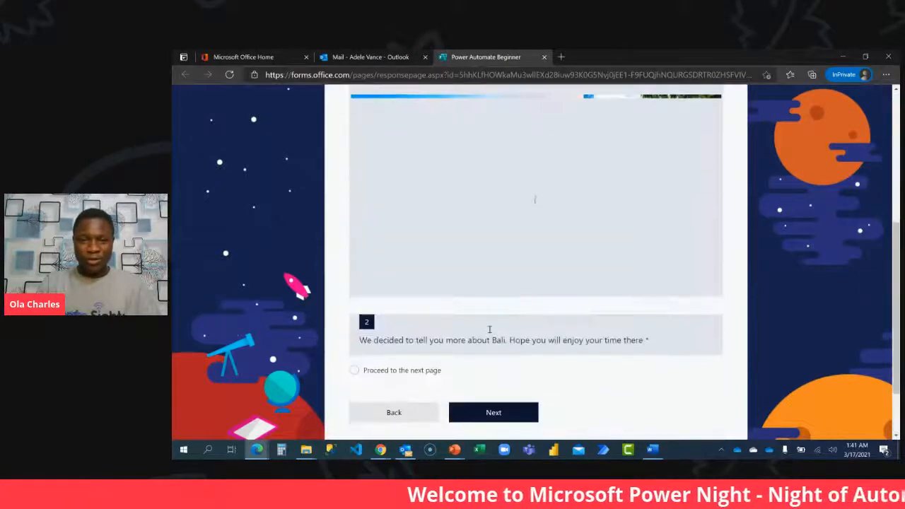
pyautogui.scroll(-1, 489, 329)
pyautogui.click(431, 295)
pyautogui.click(511, 338)
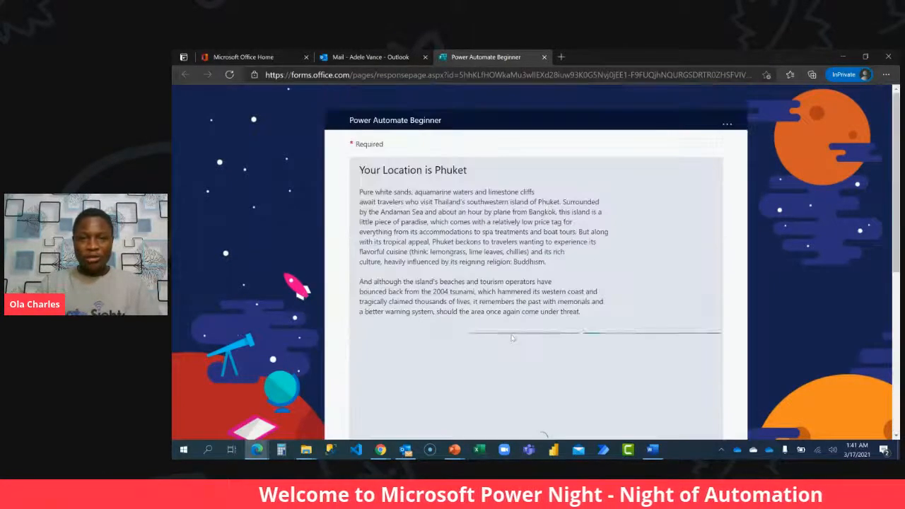
pyautogui.scroll(-1, 513, 338)
pyautogui.click(354, 292)
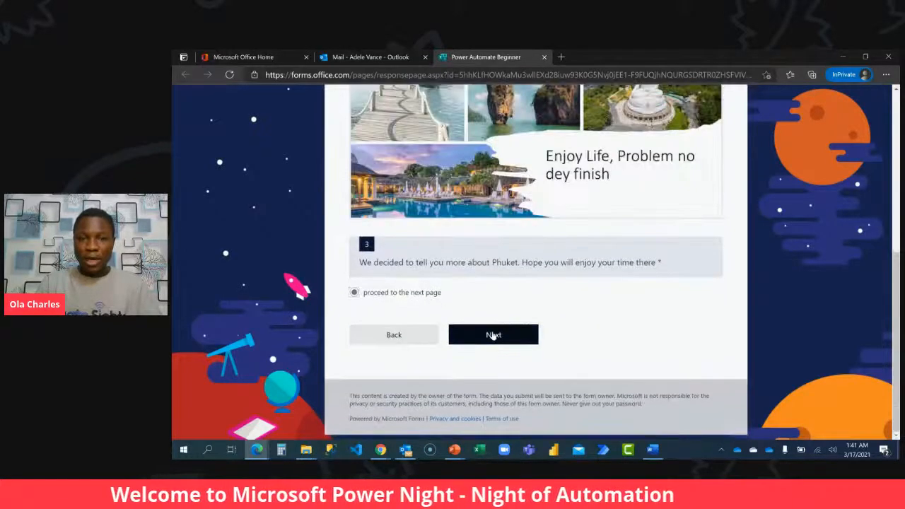
pyautogui.click(494, 335)
# Mark the training videos in questions 4 to 6 as completed and answer Yes to "Ready to Start Your Assessment?".
pyautogui.click(412, 296)
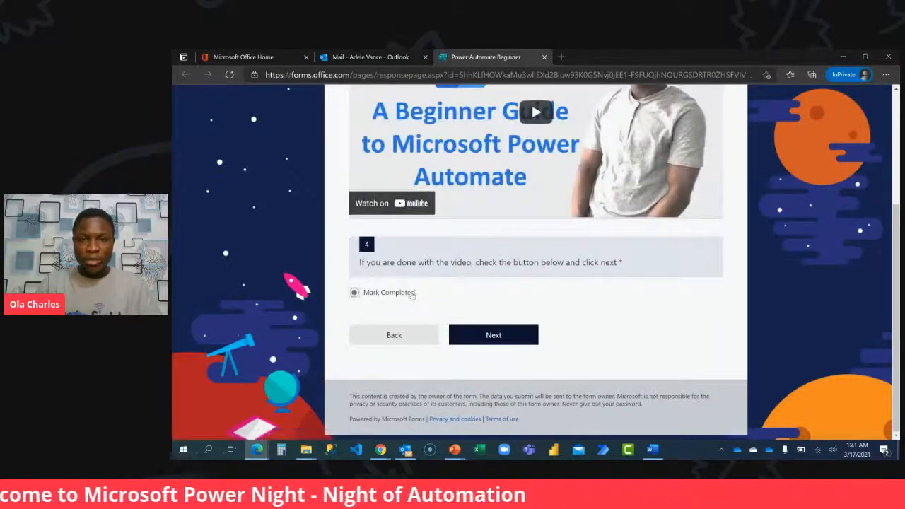
pyautogui.click(493, 335)
pyautogui.click(394, 296)
pyautogui.click(494, 335)
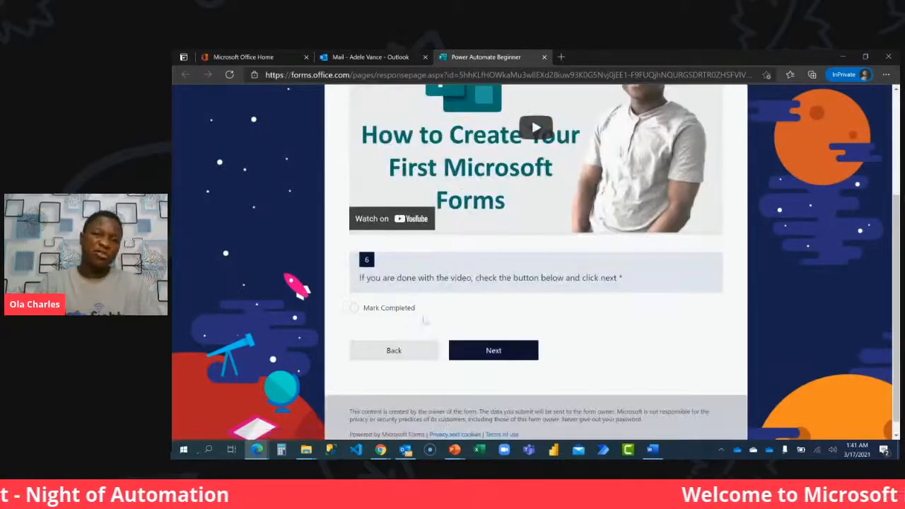
pyautogui.click(392, 308)
pyautogui.click(515, 346)
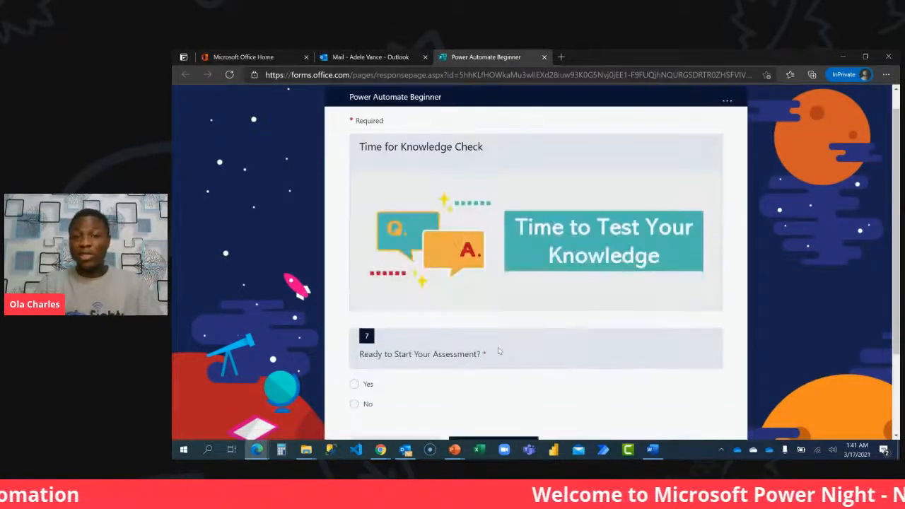
pyautogui.scroll(-2, 498, 351)
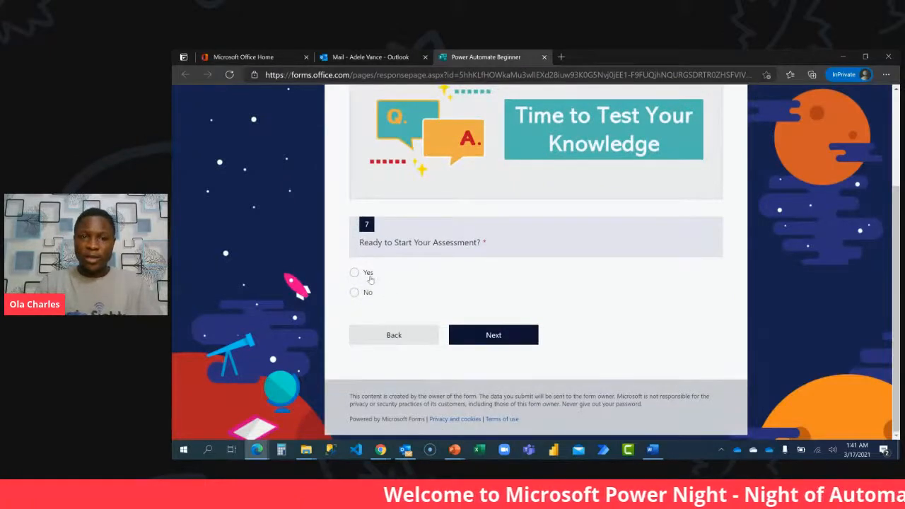
pyautogui.click(496, 340)
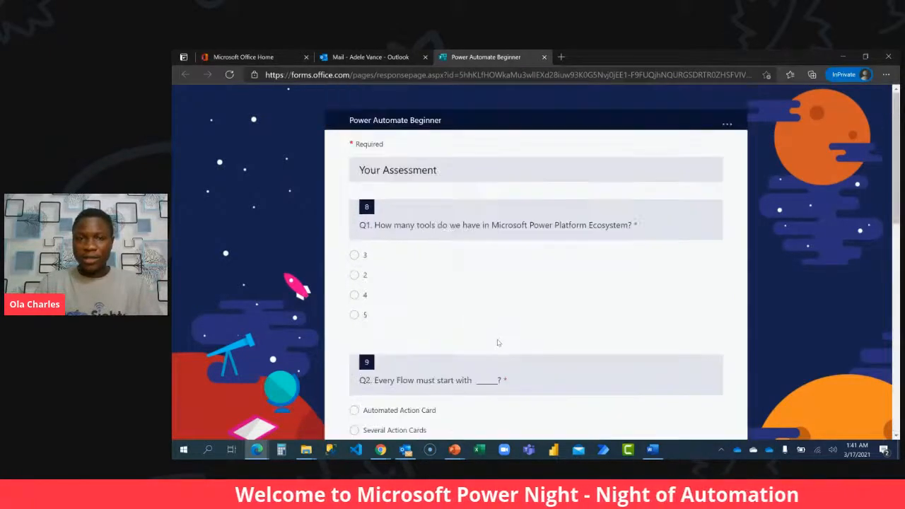
# Go back from the assessment to the readiness question, try the No answer, and return to the assessment with Yes selected.
pyautogui.scroll(-9, 498, 321)
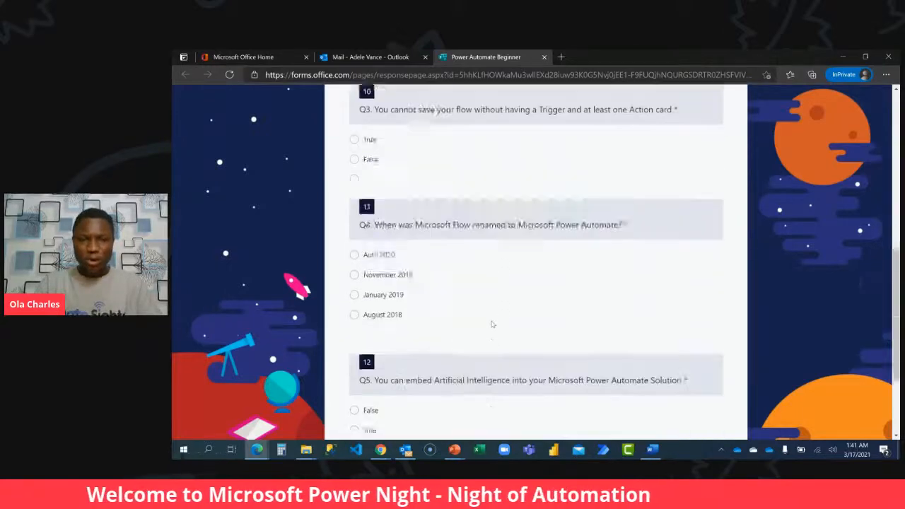
pyautogui.click(394, 335)
pyautogui.scroll(-2, 404, 340)
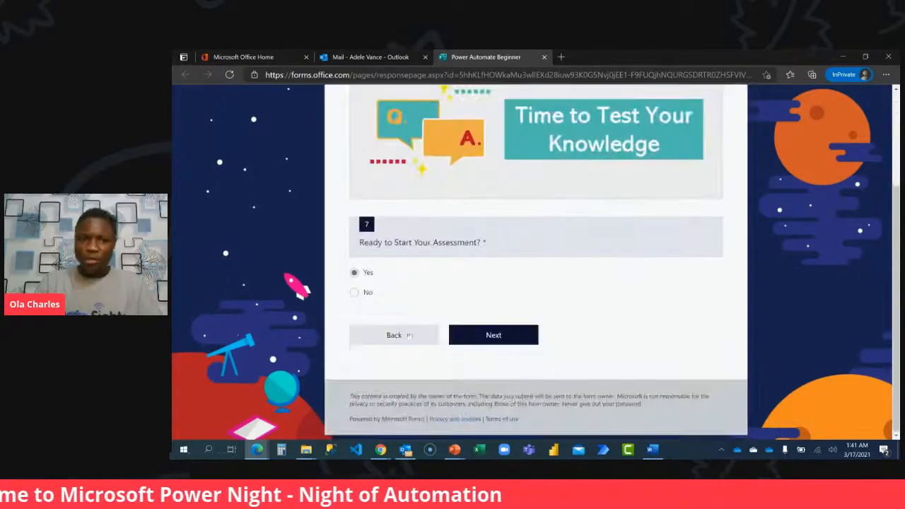
pyautogui.click(368, 293)
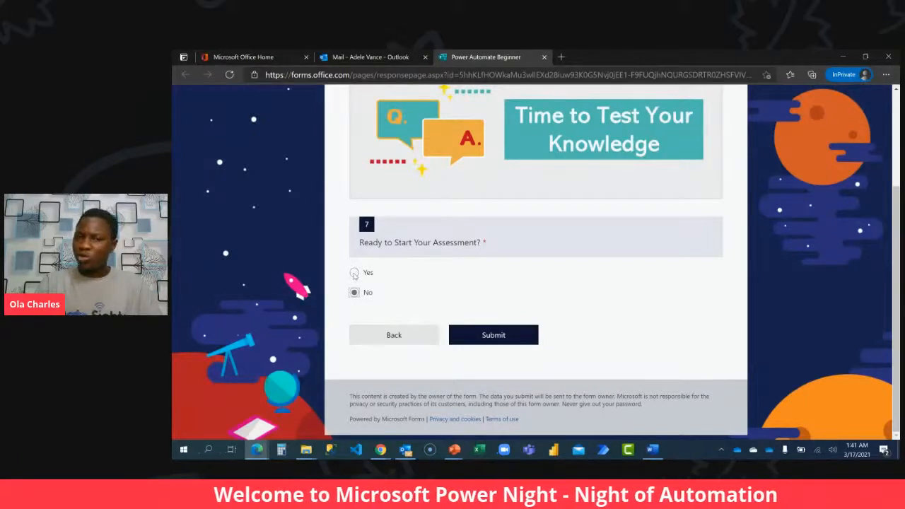
pyautogui.click(354, 273)
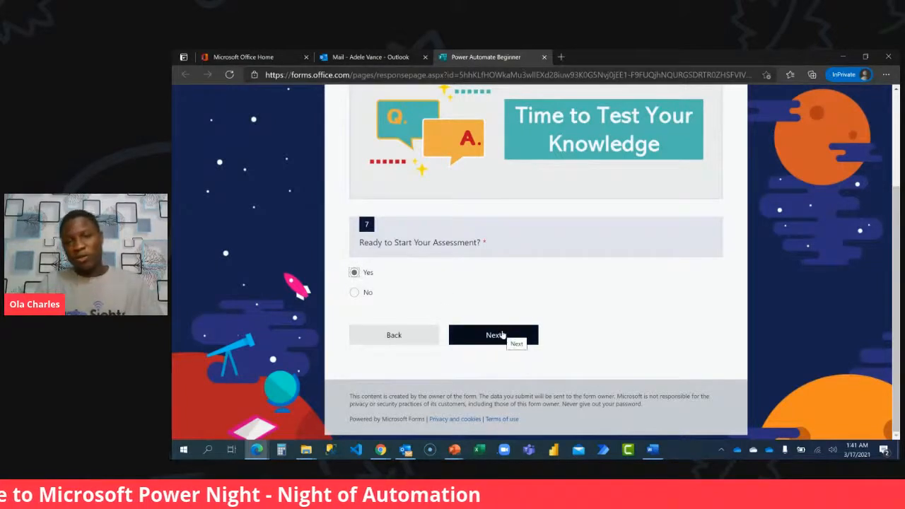
pyautogui.click(501, 332)
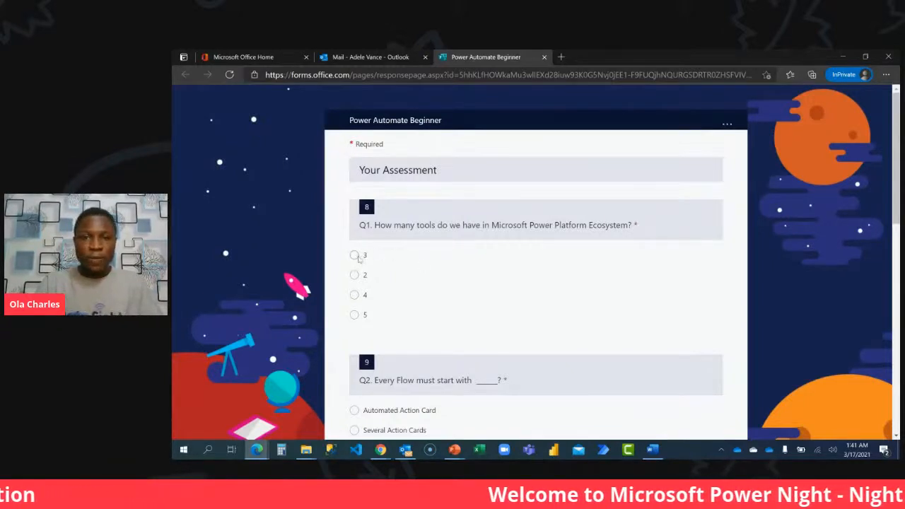
# Answer the five assessment questions with 4, A Trigger, True, November 2019 and False.
pyautogui.click(354, 294)
pyautogui.scroll(-2, 393, 296)
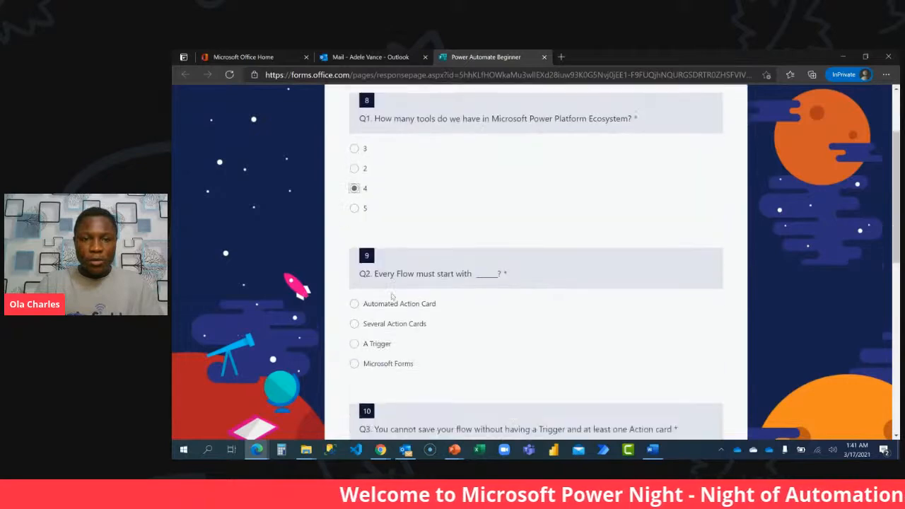
pyautogui.click(370, 344)
pyautogui.scroll(-3, 386, 308)
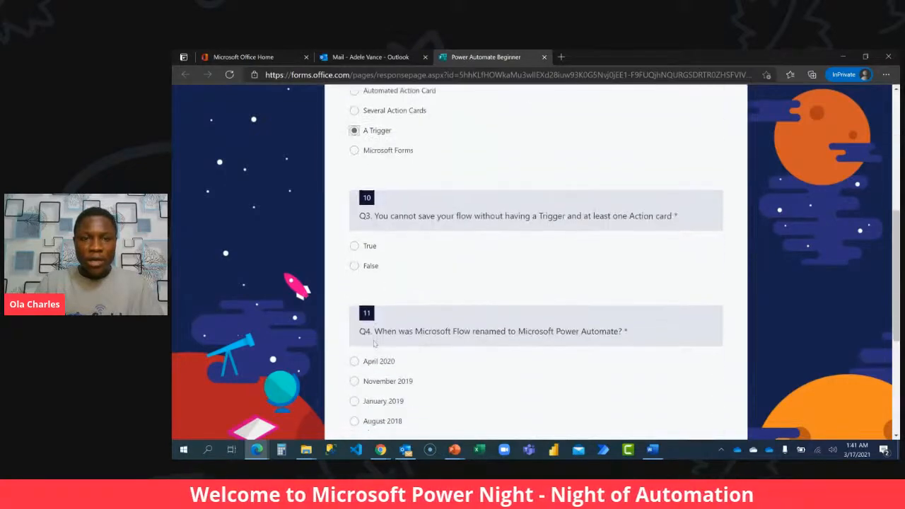
pyautogui.scroll(-2, 387, 259)
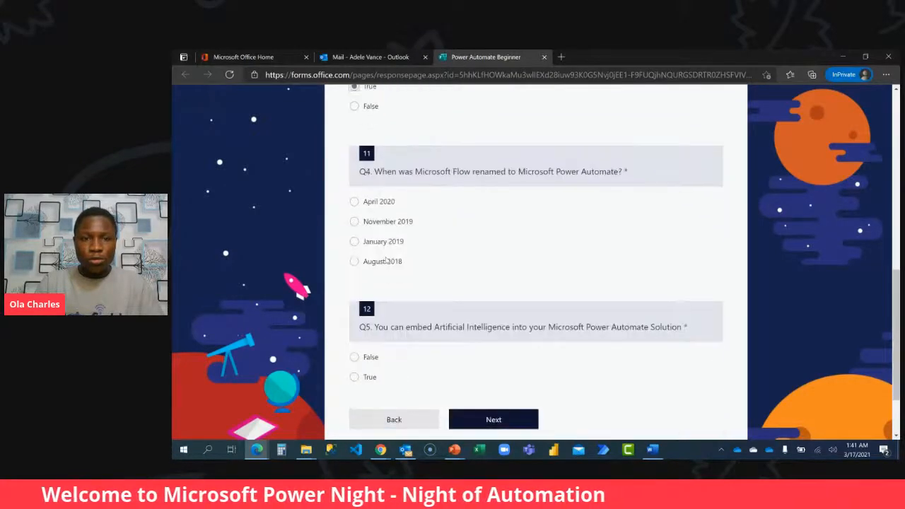
pyautogui.click(382, 223)
pyautogui.scroll(-1, 394, 288)
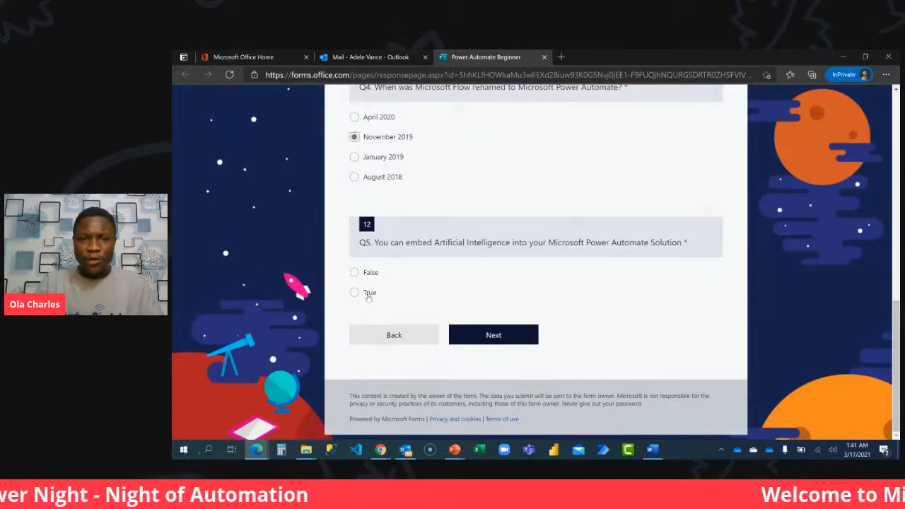
pyautogui.click(371, 274)
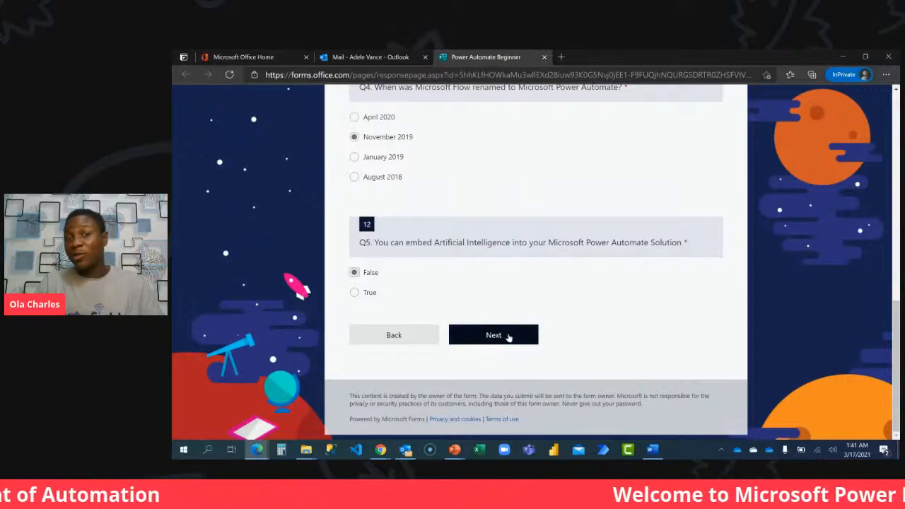
# Continue to the feedback survey, rate the experience 9 out of 10, and submit the form.
pyautogui.click(493, 335)
pyautogui.scroll(-2, 508, 337)
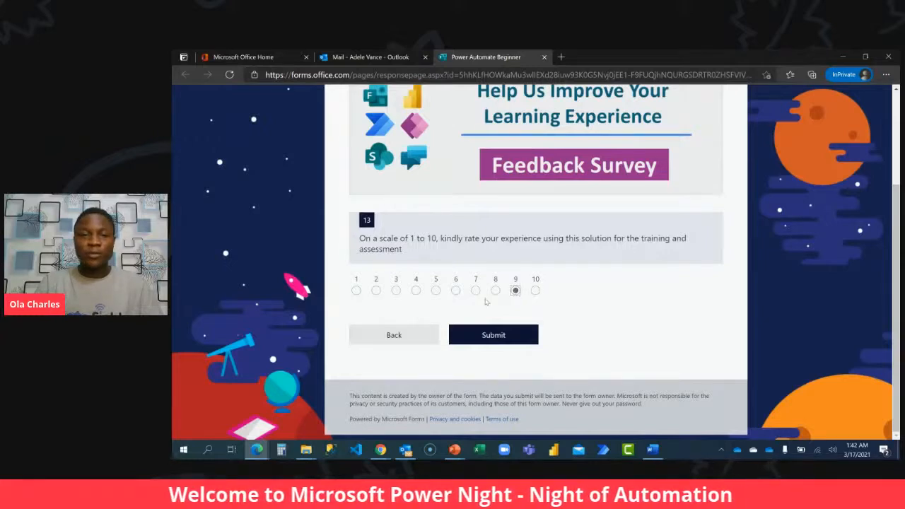
pyautogui.click(497, 335)
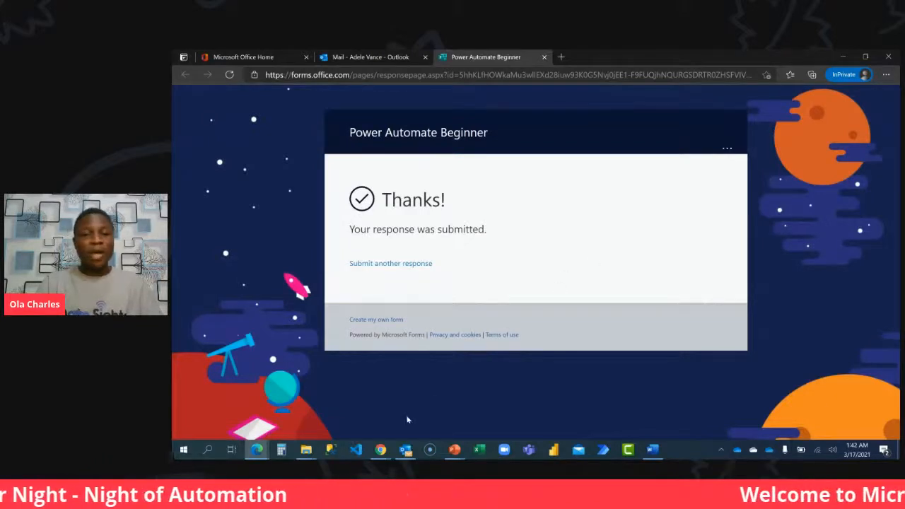
# Switch to Chrome and check the new response's answers, Total Score and Status in the SharePoint Power Automate Training list.
pyautogui.moveTo(380, 449)
pyautogui.click(326, 413)
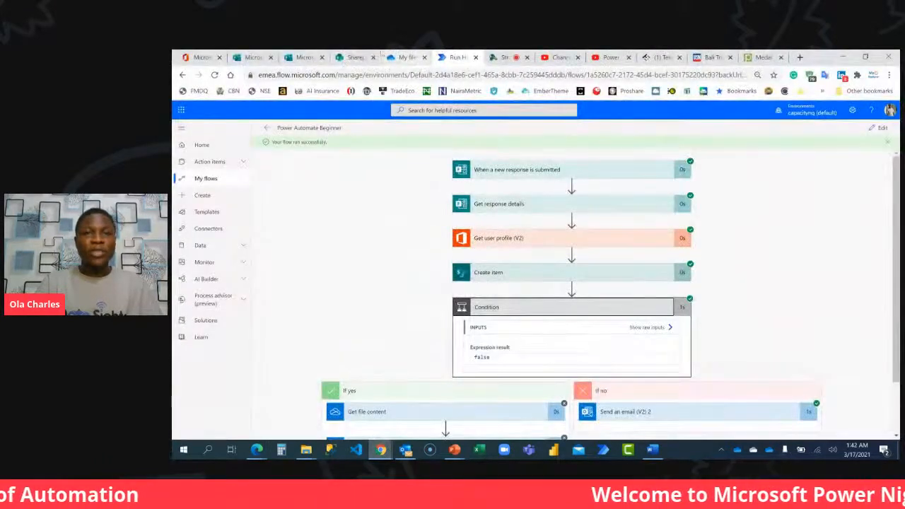
pyautogui.click(355, 57)
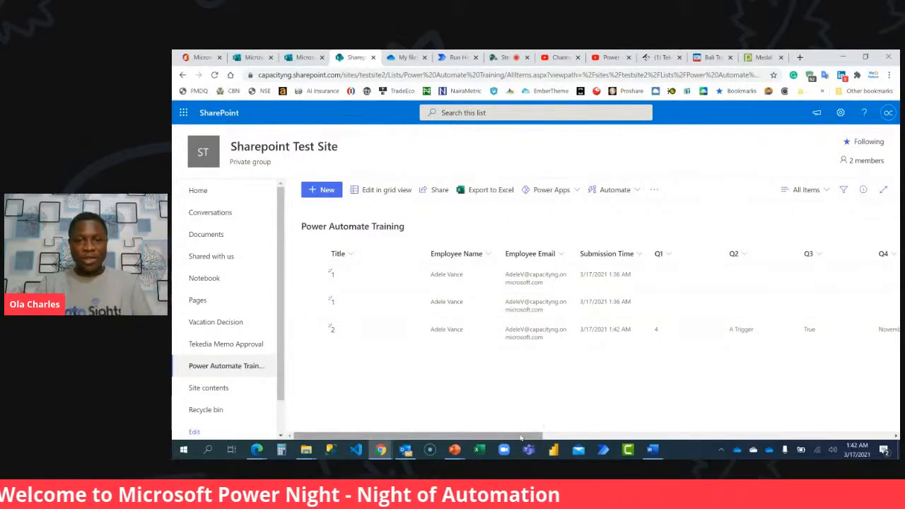
pyautogui.moveTo(520, 438); pyautogui.dragTo(788, 407)
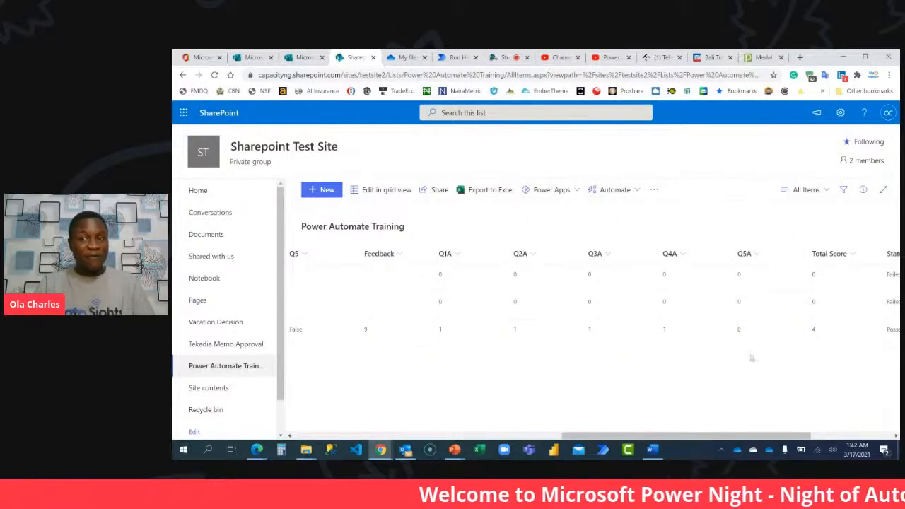
pyautogui.moveTo(742, 434); pyautogui.dragTo(819, 432)
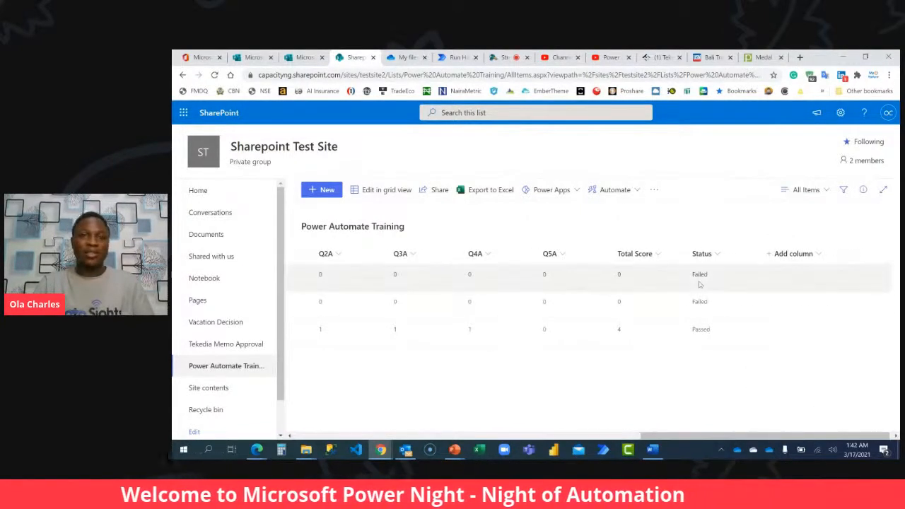
# Switch to the test employee's InPrivate Edge window and check the Outlook inbox for the latest assessment result email.
pyautogui.click(257, 450)
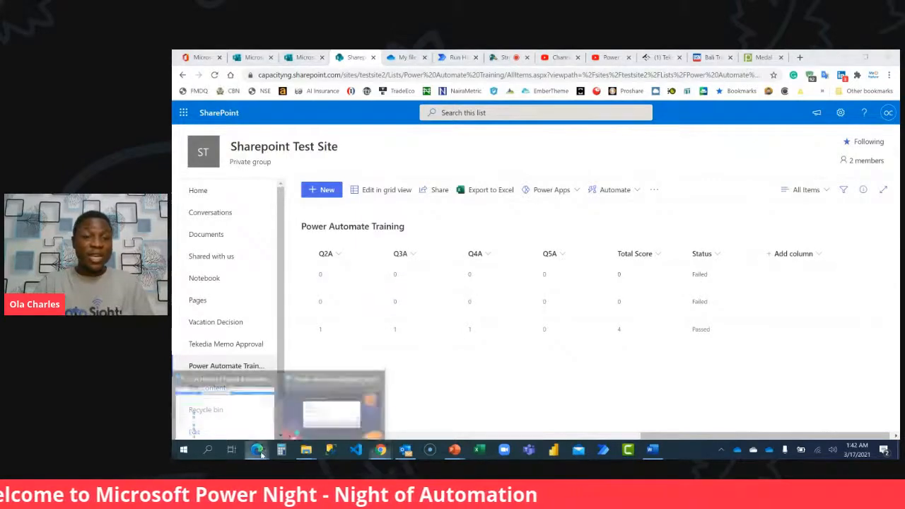
pyautogui.click(256, 414)
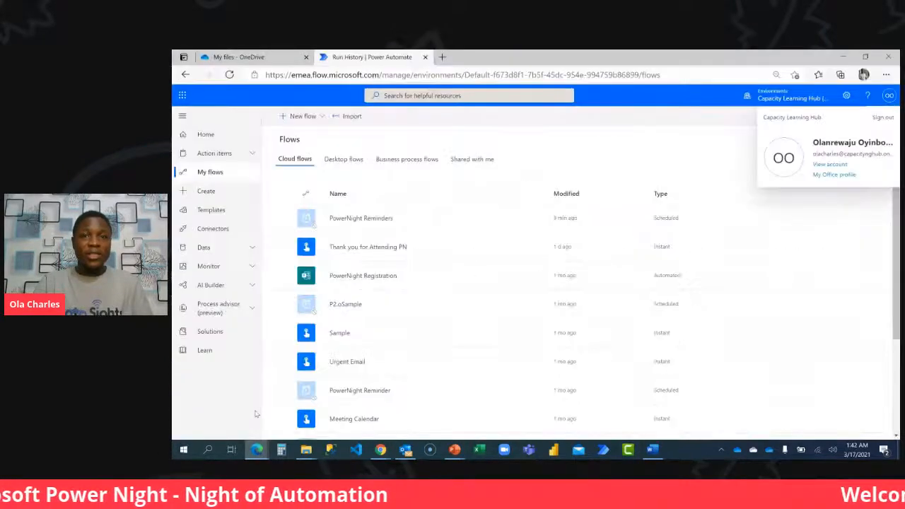
pyautogui.click(257, 450)
pyautogui.click(333, 408)
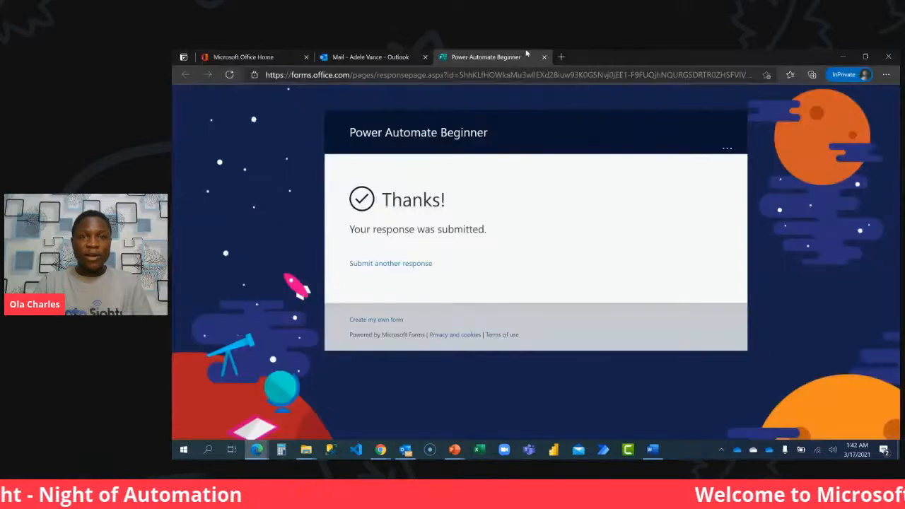
pyautogui.click(370, 56)
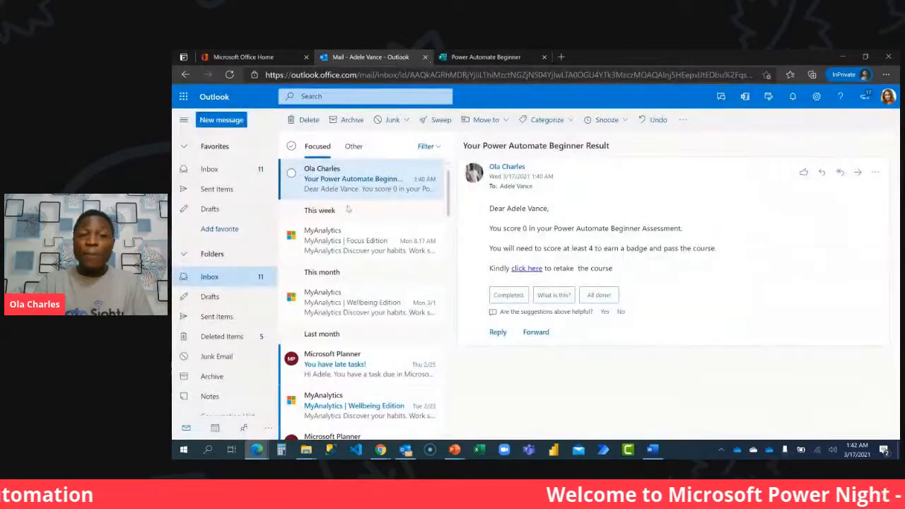
pyautogui.click(340, 255)
pyautogui.click(348, 183)
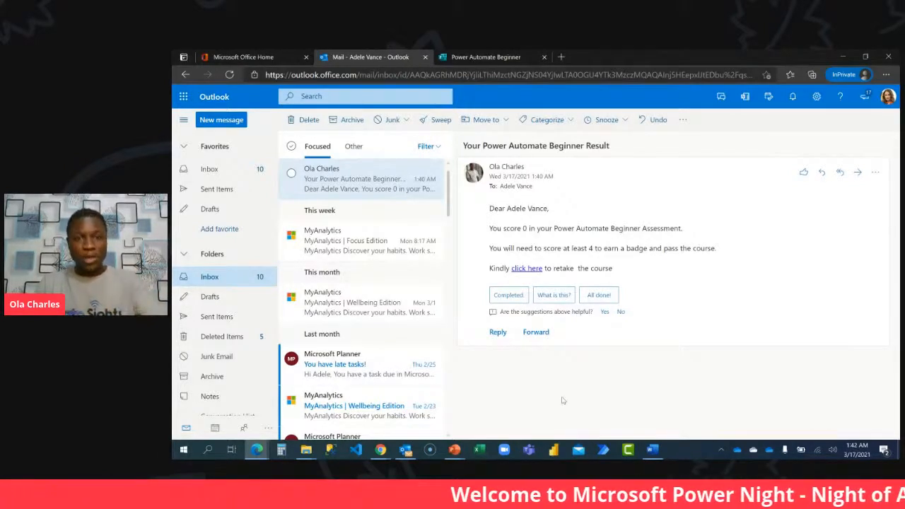
# Switch to Chrome and check the live viewer comments in StreamYard.
pyautogui.click(380, 449)
pyautogui.click(344, 410)
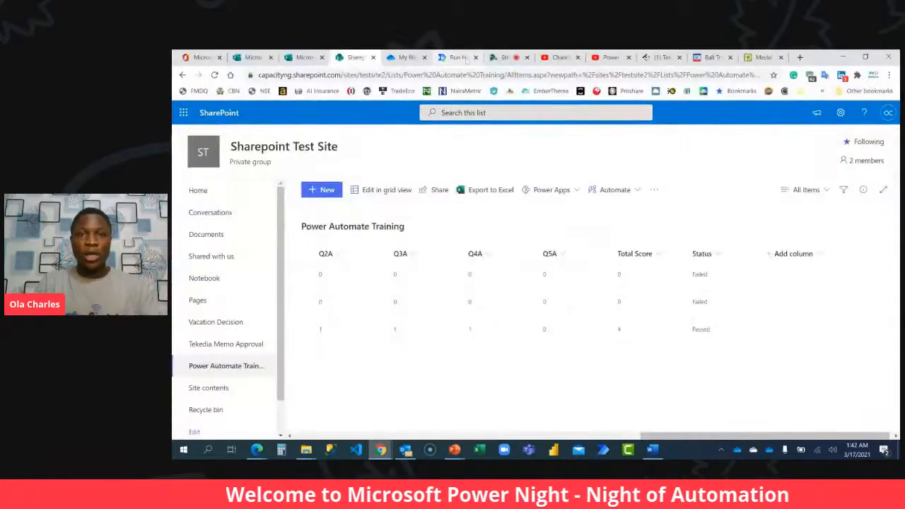
pyautogui.click(505, 57)
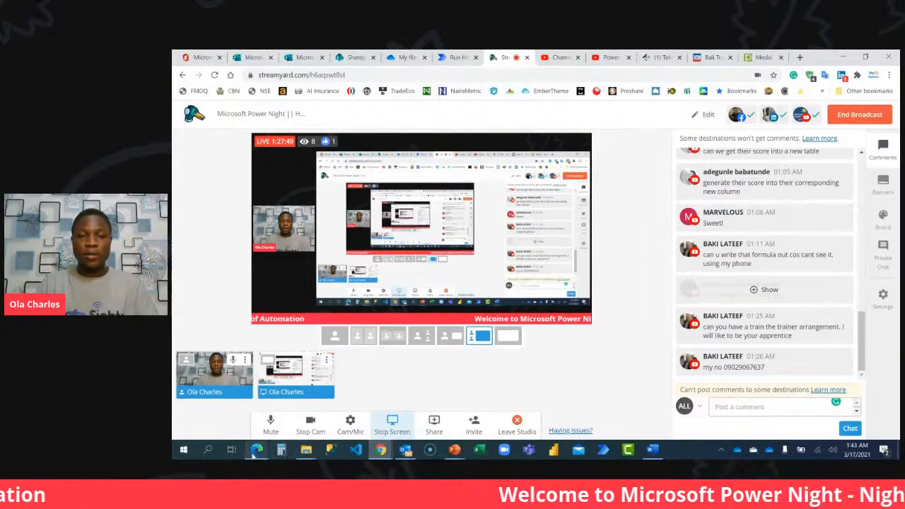
# Return to the test employee's Outlook inbox in Edge and reread the Your Power Automate Beginner Result email.
pyautogui.moveTo(256, 451)
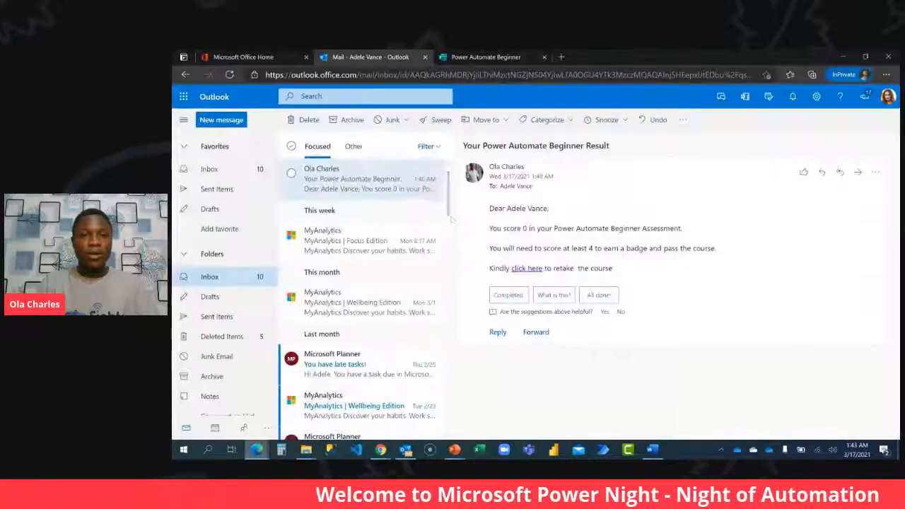
pyautogui.click(331, 402)
pyautogui.click(359, 243)
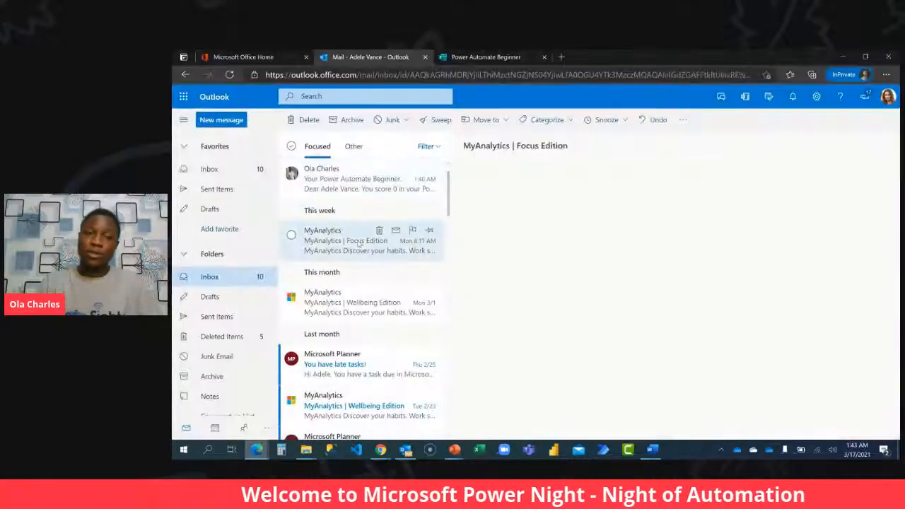
pyautogui.click(368, 186)
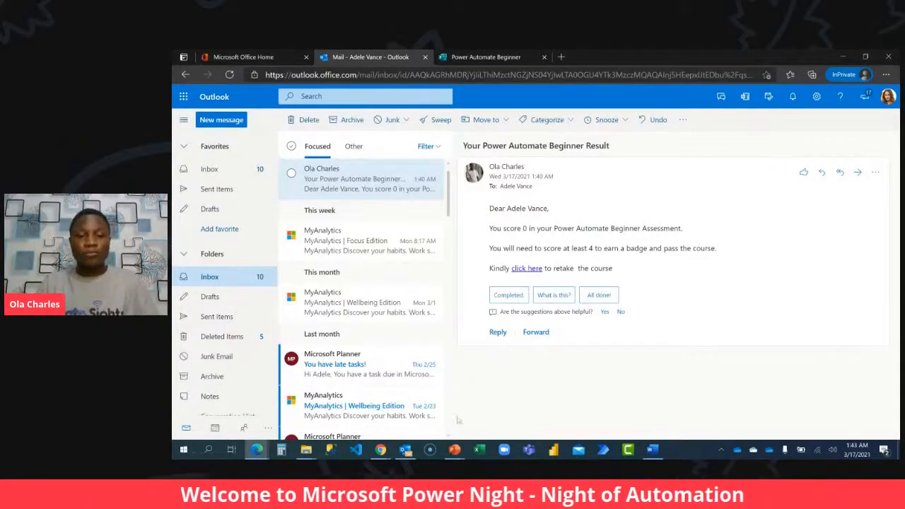
# Switch to Power Automate in Chrome and examine the error details of the Power Automate Beginner flow's 01:42 AM run.
pyautogui.click(380, 449)
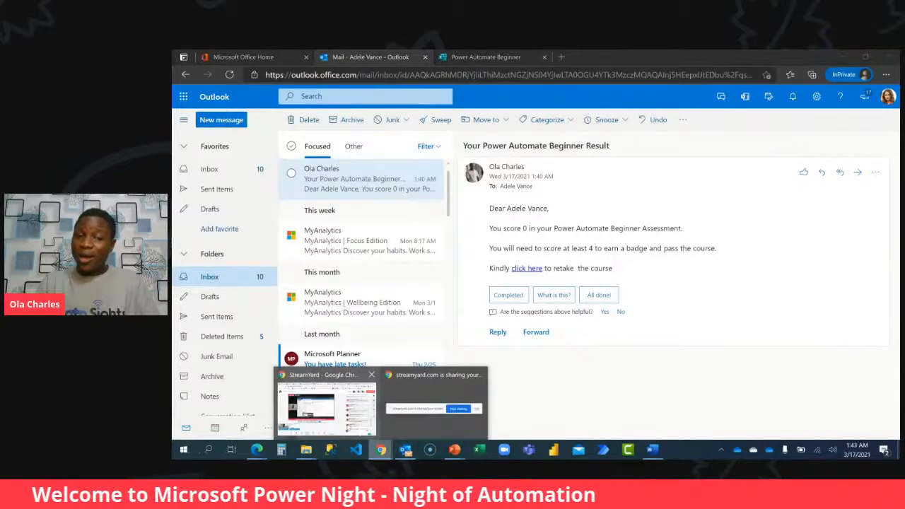
pyautogui.click(347, 427)
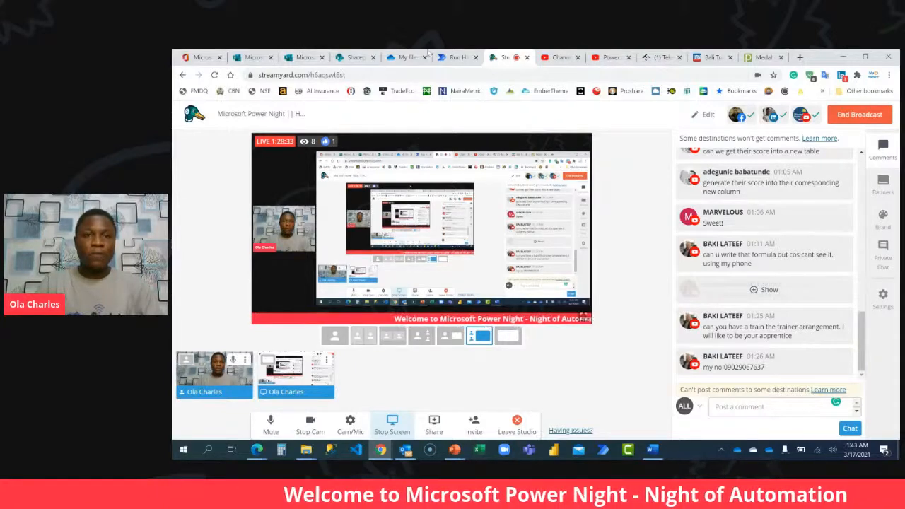
pyautogui.click(453, 57)
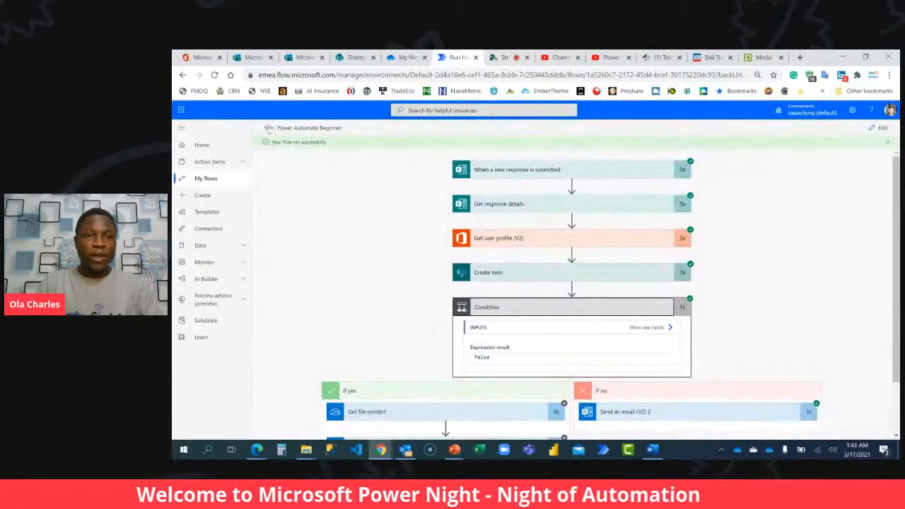
pyautogui.click(268, 128)
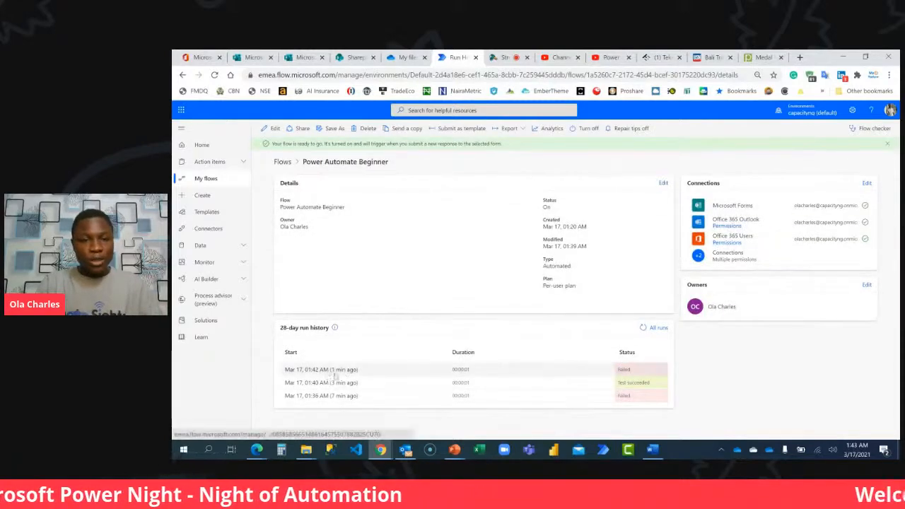
pyautogui.click(318, 370)
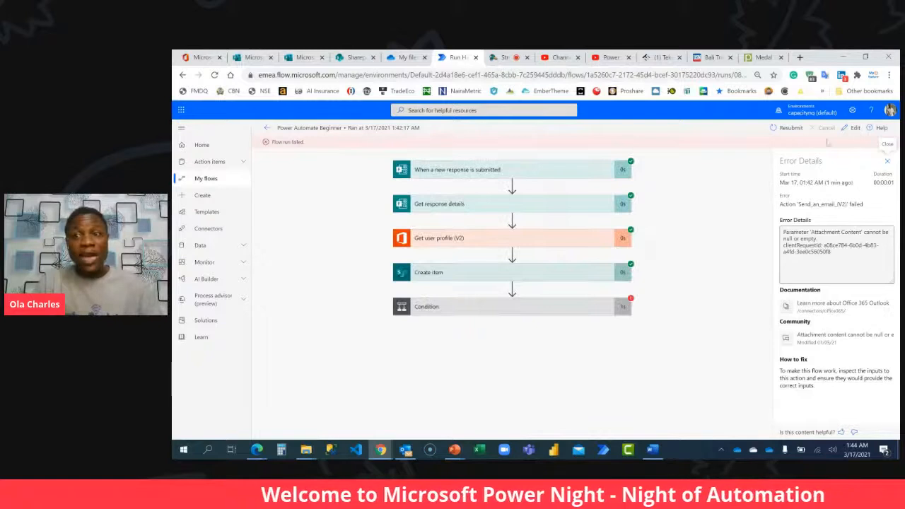
# Edit the flow and show the advanced options of Send an email (V2) in the Condition's If yes branch.
pyautogui.click(854, 128)
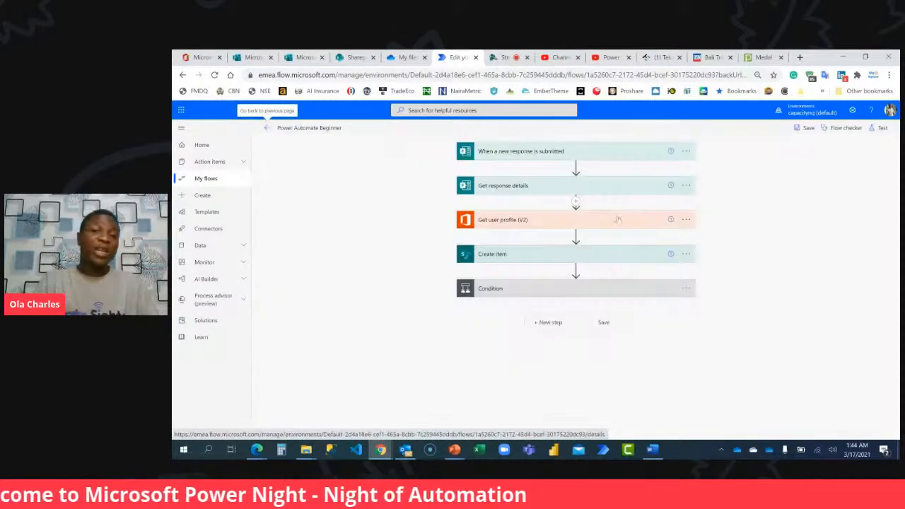
pyautogui.click(595, 292)
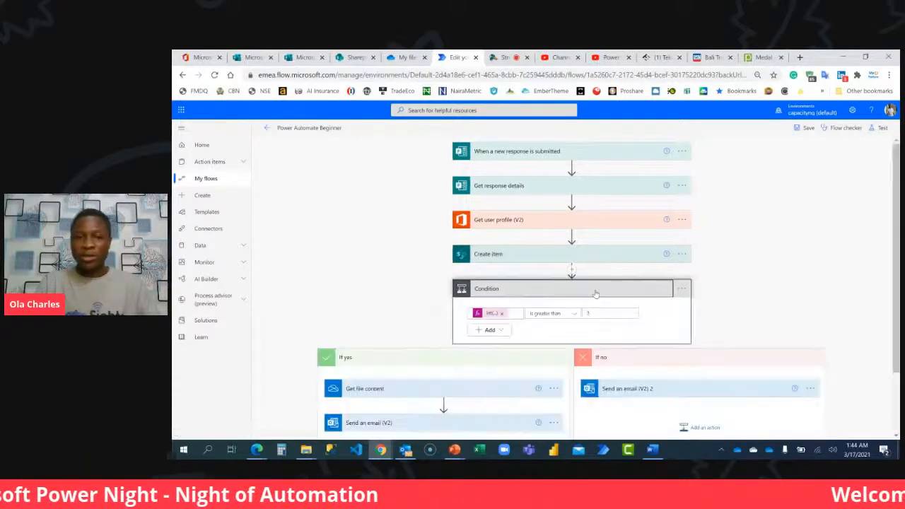
pyautogui.scroll(-1, 466, 350)
pyautogui.click(465, 346)
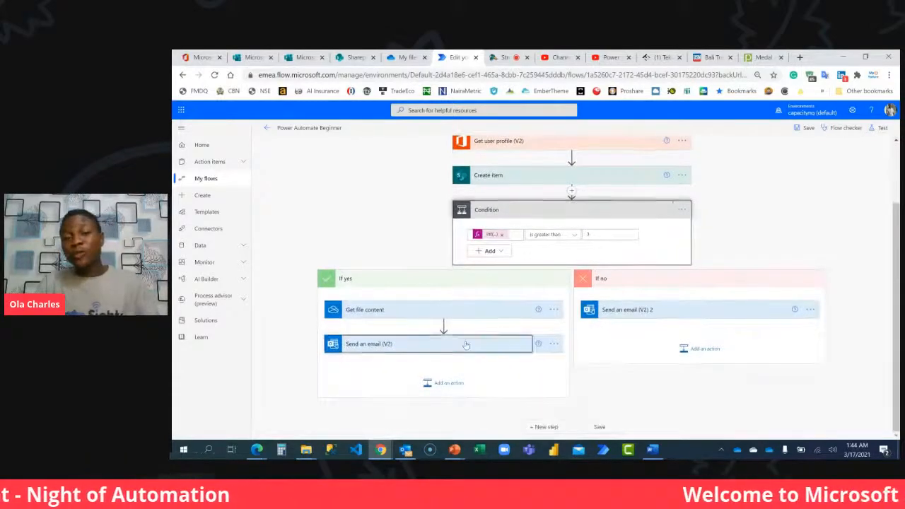
pyautogui.scroll(-2, 467, 346)
pyautogui.click(380, 340)
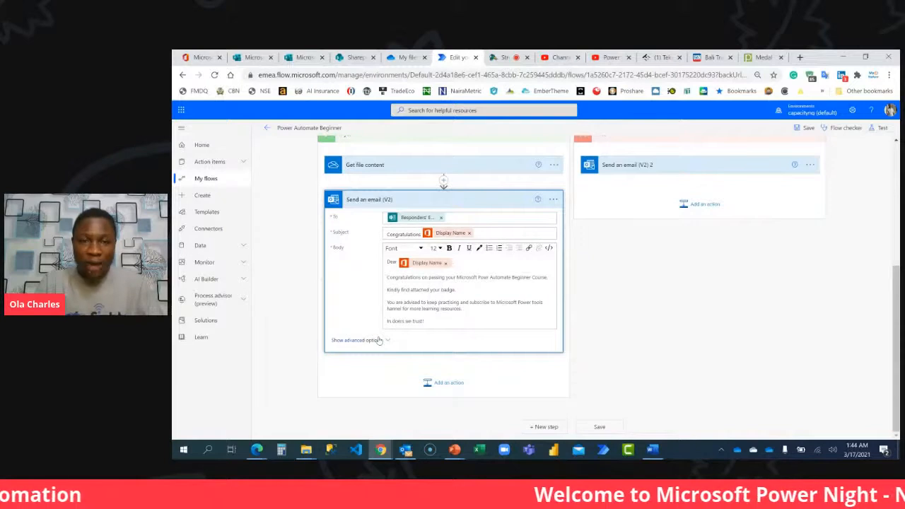
pyautogui.scroll(-2, 382, 285)
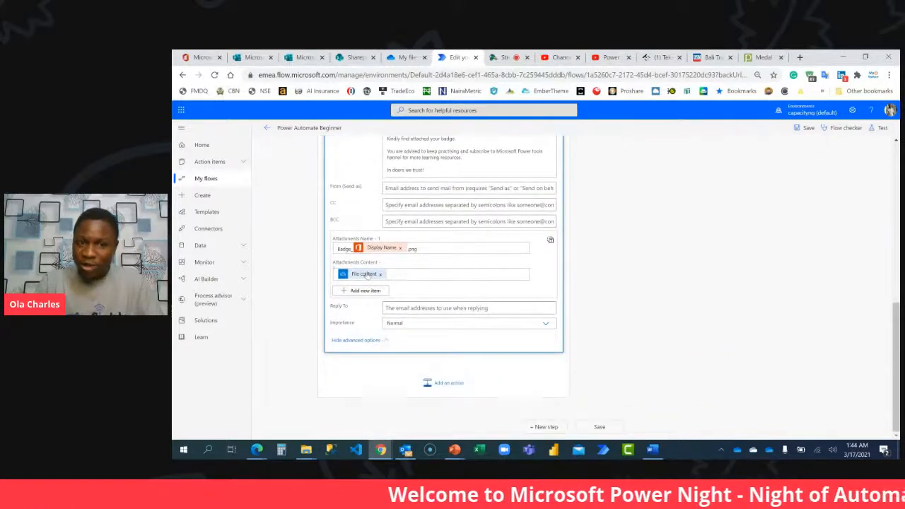
# Replace the email's Attachments Content with the File content value from Get file content, and save the flow.
pyautogui.click(380, 274)
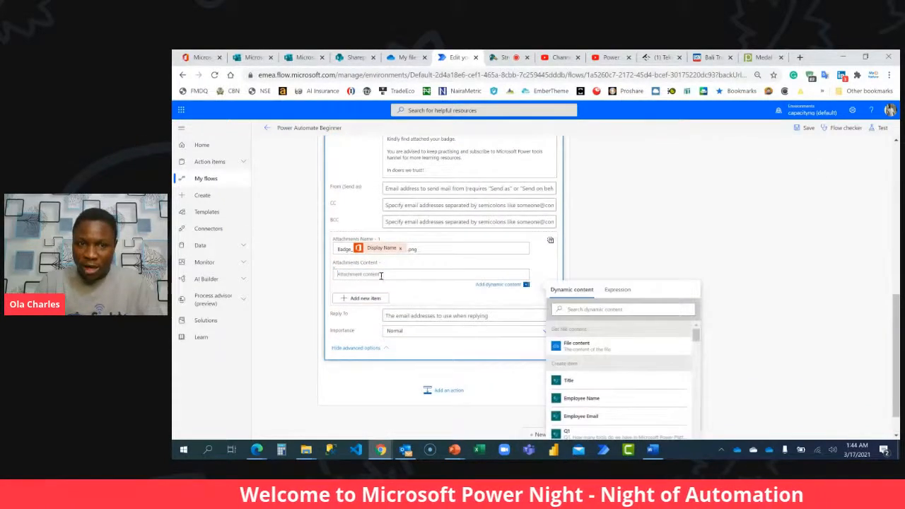
pyautogui.click(571, 344)
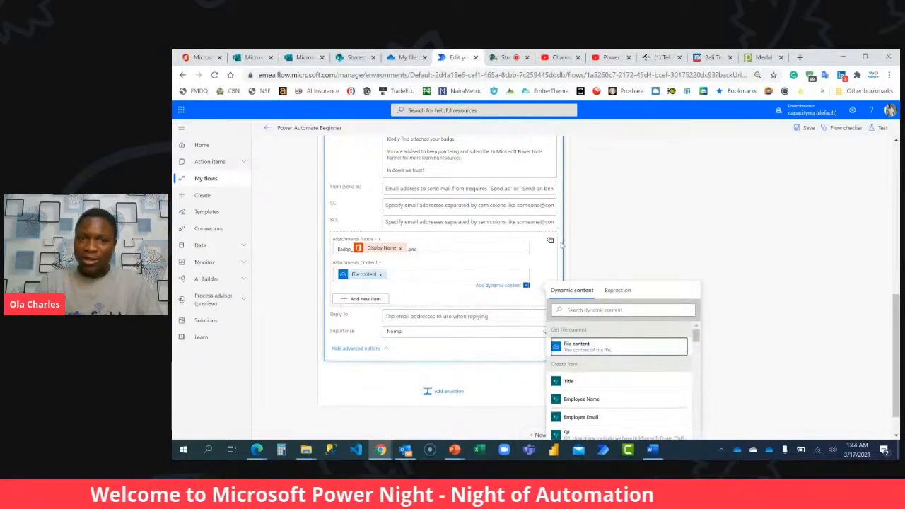
pyautogui.scroll(2, 562, 245)
pyautogui.click(806, 129)
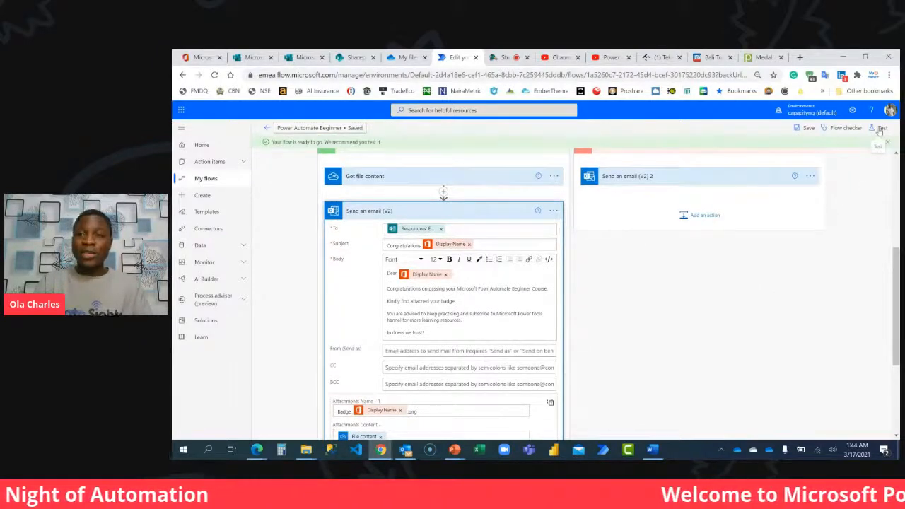
# Test the flow automatically with a recently used trigger, choosing the failed run from 2 minutes ago.
pyautogui.click(881, 127)
pyautogui.click(792, 178)
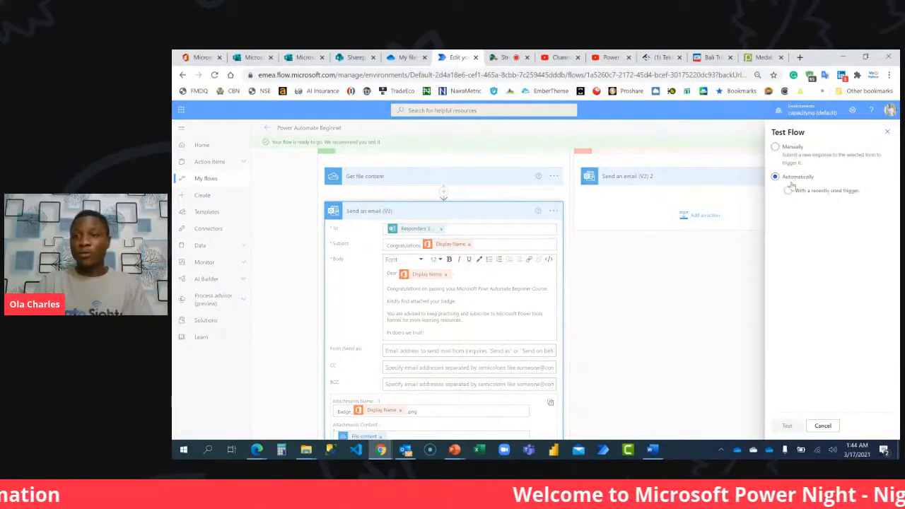
pyautogui.click(789, 191)
pyautogui.click(796, 206)
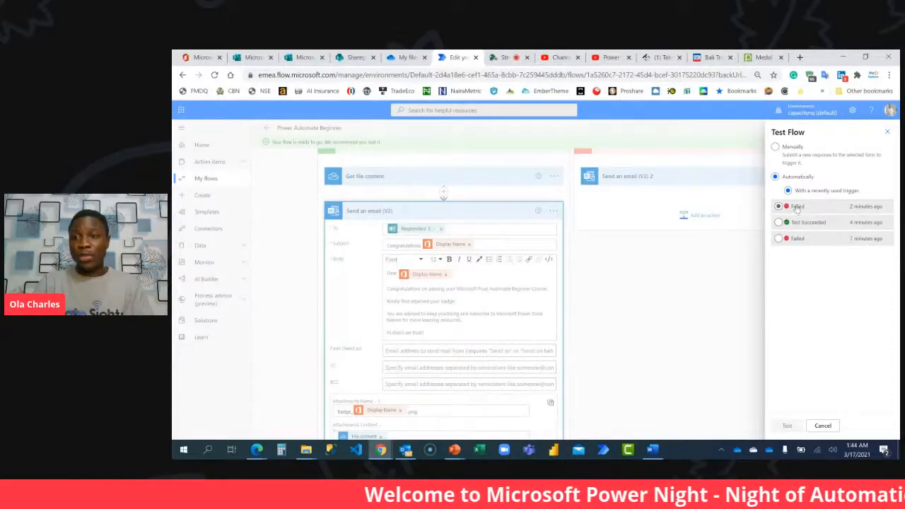
pyautogui.click(783, 422)
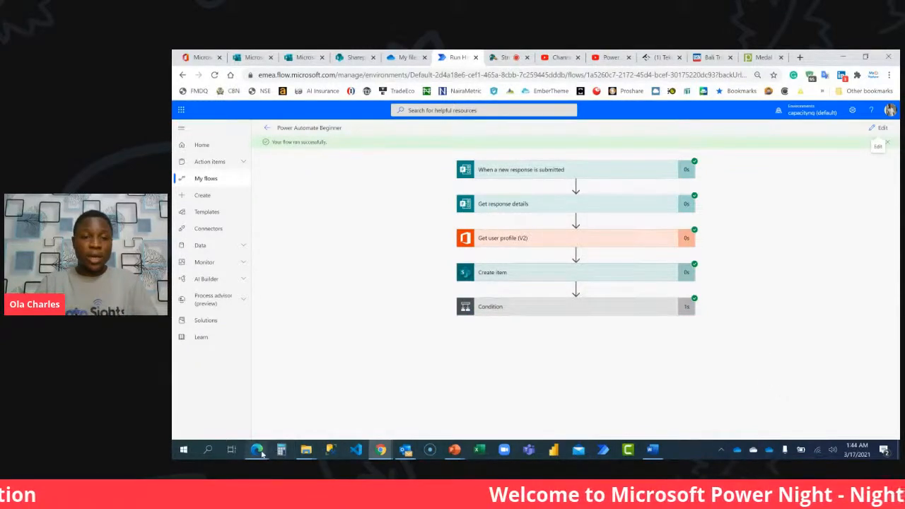
# Switch to the test employee's Outlook inbox in Edge and read the Congratulations email with its badge attachment.
pyautogui.moveTo(262, 454)
pyautogui.click(322, 403)
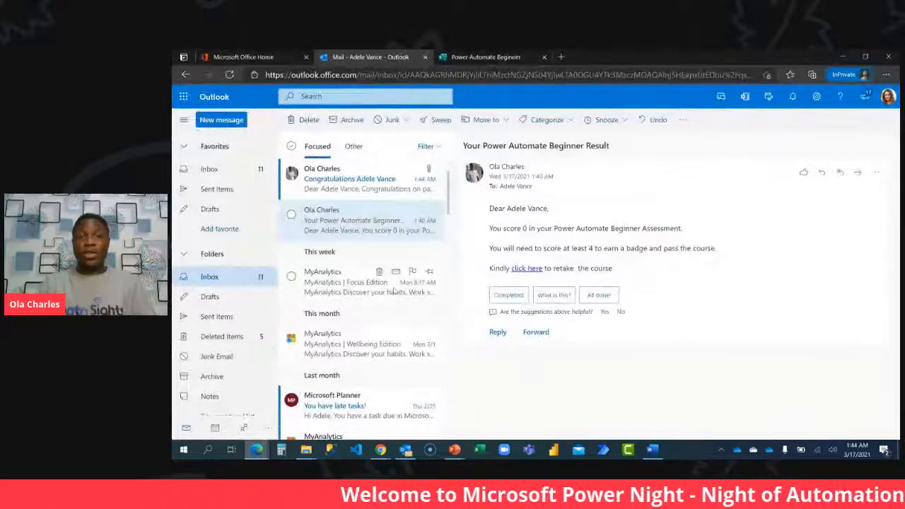
pyautogui.click(367, 194)
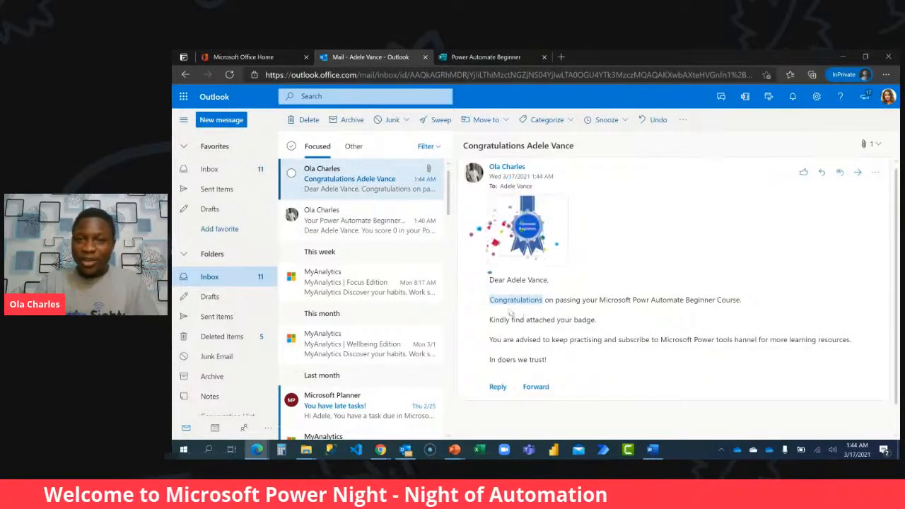
pyautogui.click(516, 304)
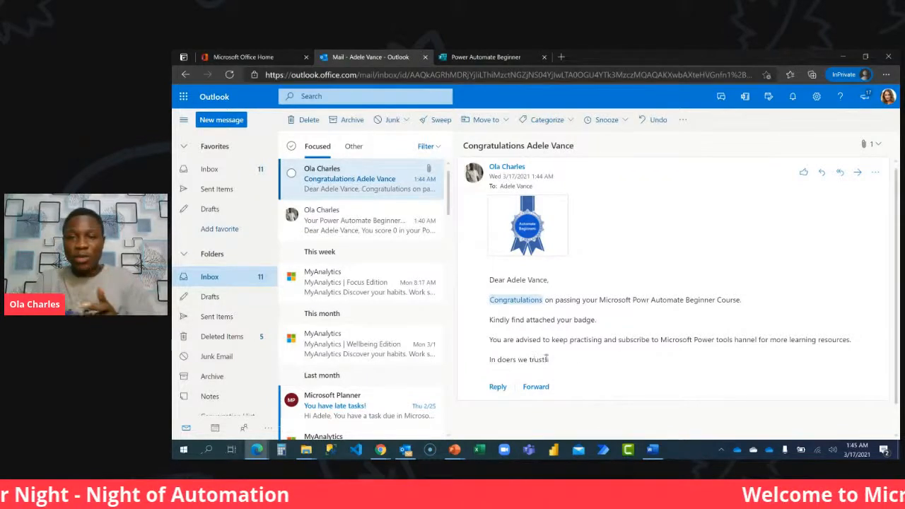
pyautogui.moveTo(619, 340); pyautogui.dragTo(715, 340)
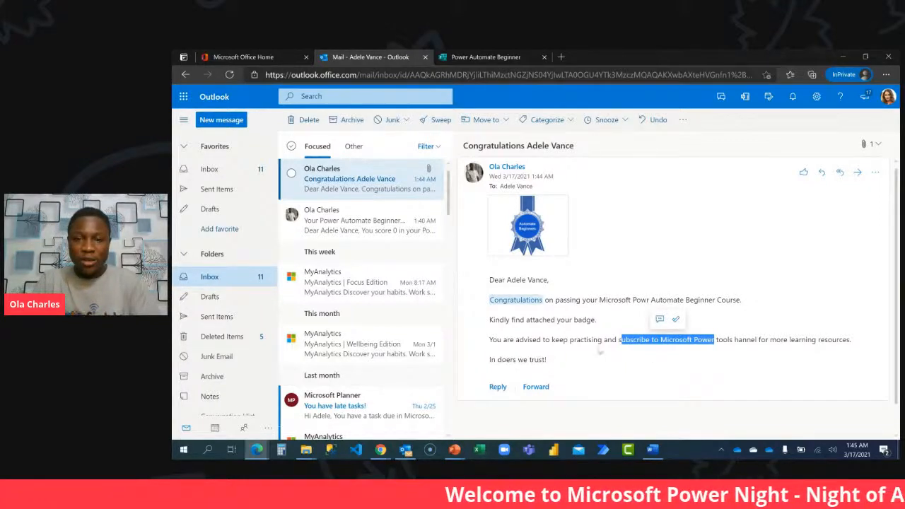
pyautogui.click(587, 361)
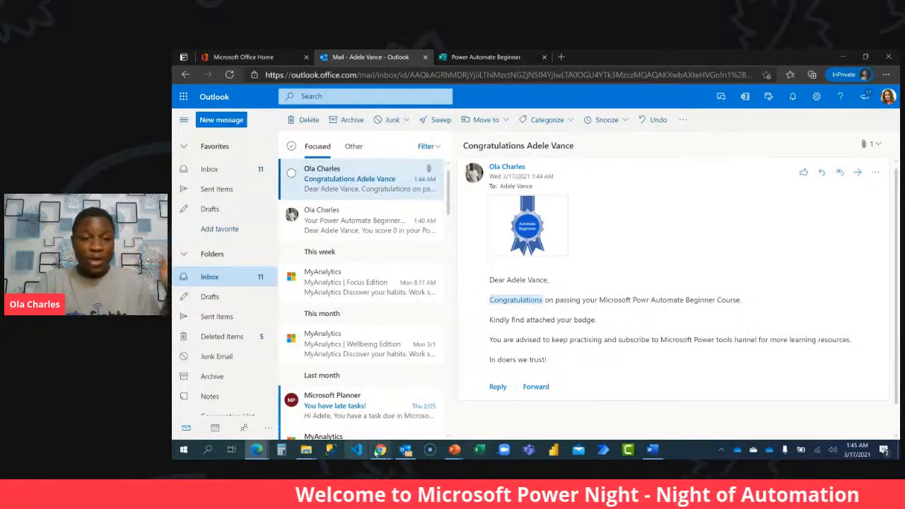
# Reopen the flow for editing in Chrome and correct "hannel" to "Channel" in the If yes email's body.
pyautogui.moveTo(379, 451)
pyautogui.click(311, 420)
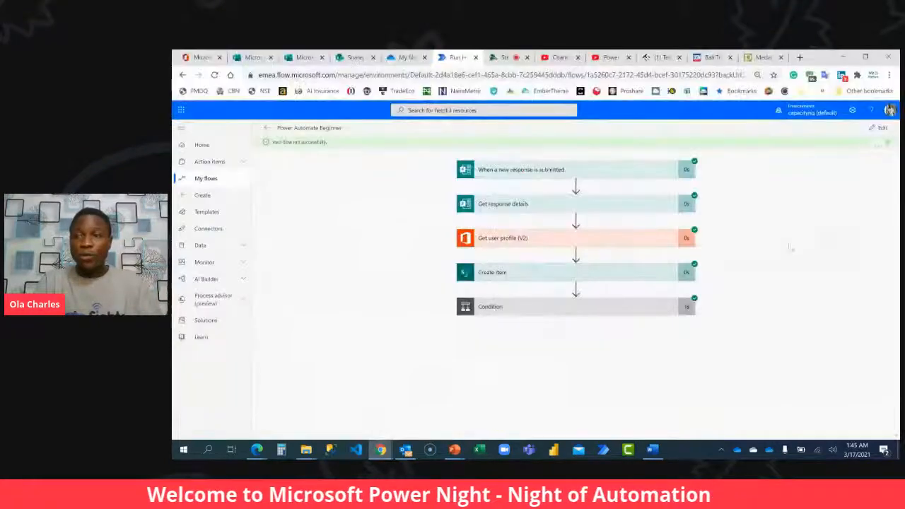
pyautogui.click(882, 128)
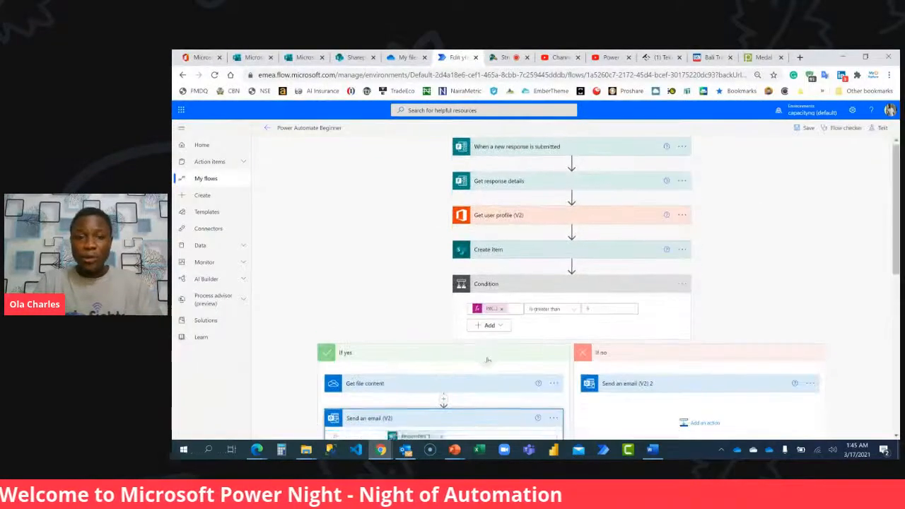
pyautogui.scroll(-8, 497, 277)
pyautogui.scroll(-1, 497, 277)
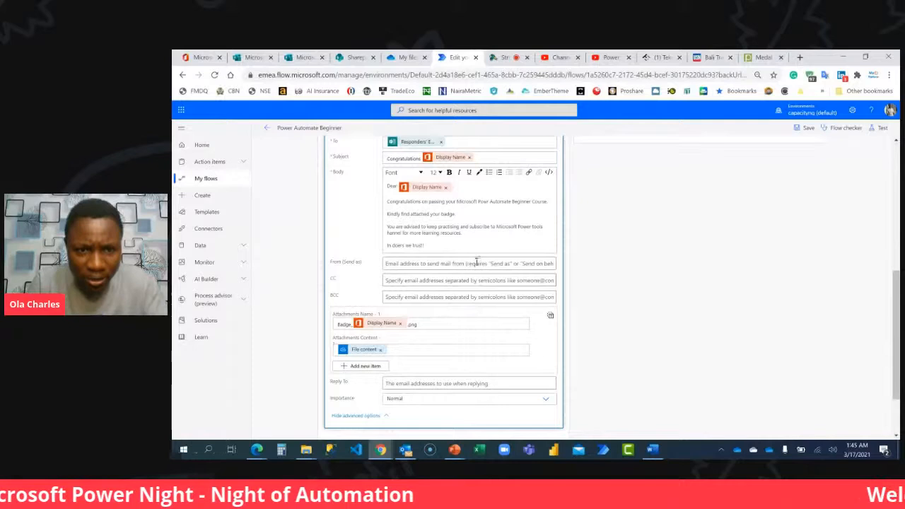
pyautogui.click(387, 238)
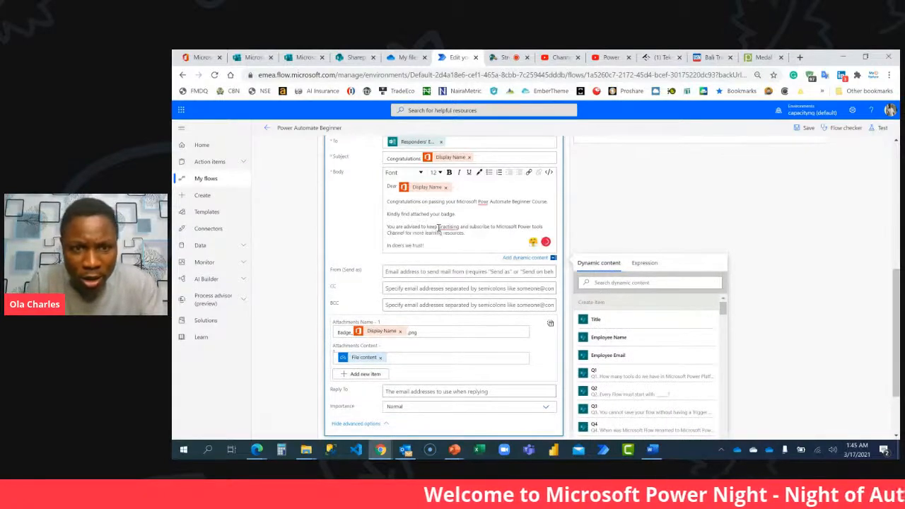
pyautogui.moveTo(457, 227)
pyautogui.click(455, 245)
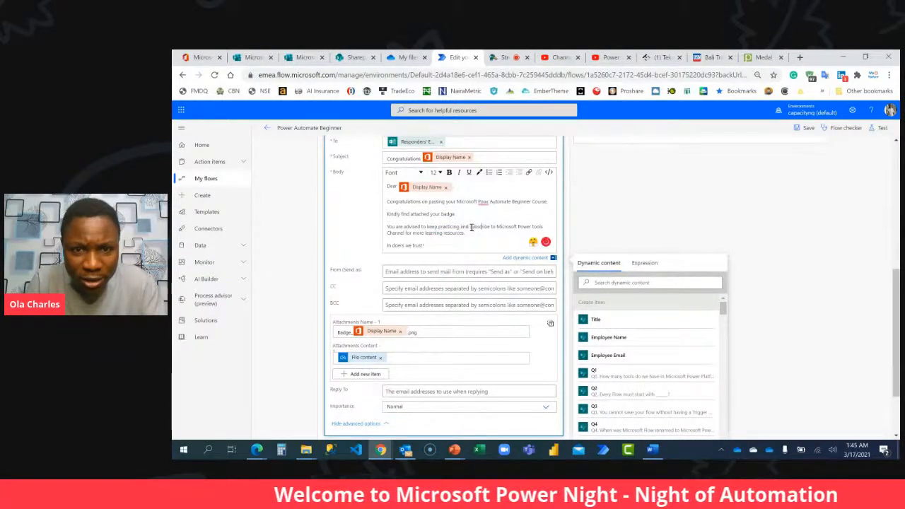
pyautogui.moveTo(475, 229); pyautogui.dragTo(544, 226)
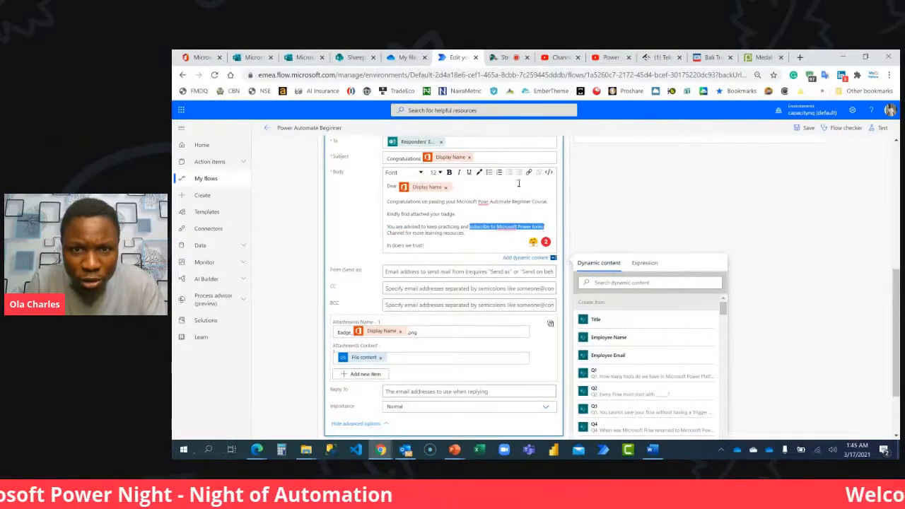
pyautogui.click(528, 173)
pyautogui.click(554, 230)
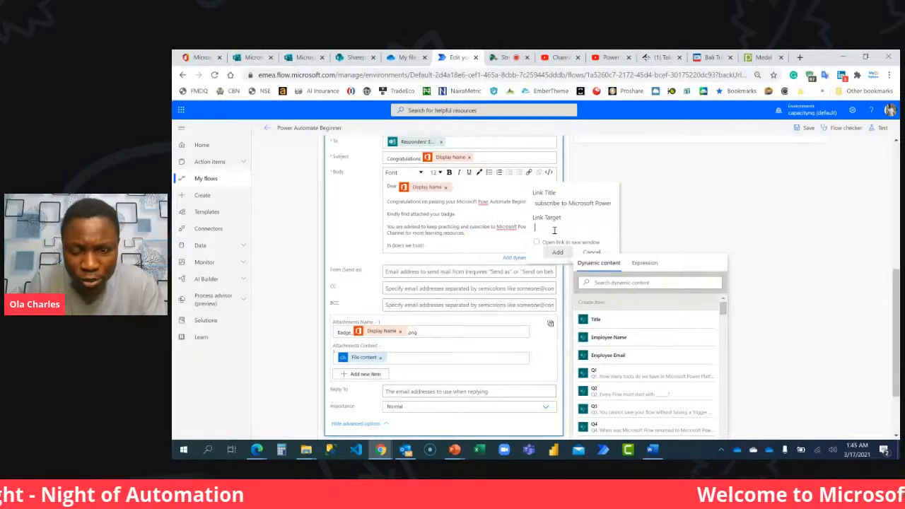
pyautogui.write('htt')
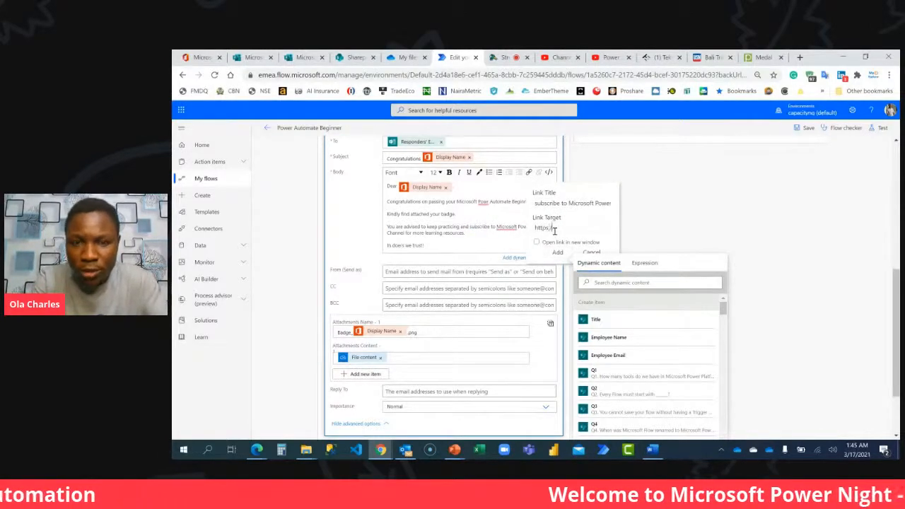
pyautogui.write('ps://xxx')
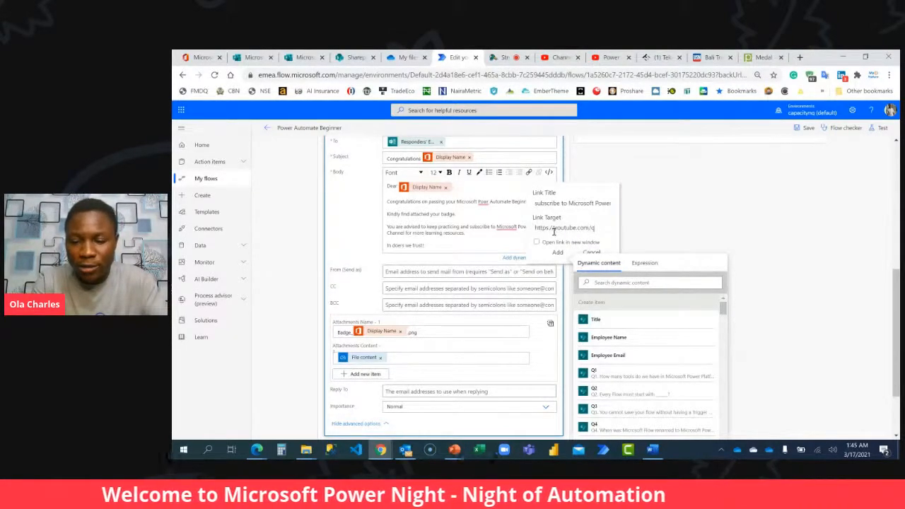
pyautogui.write('oyinbooke')
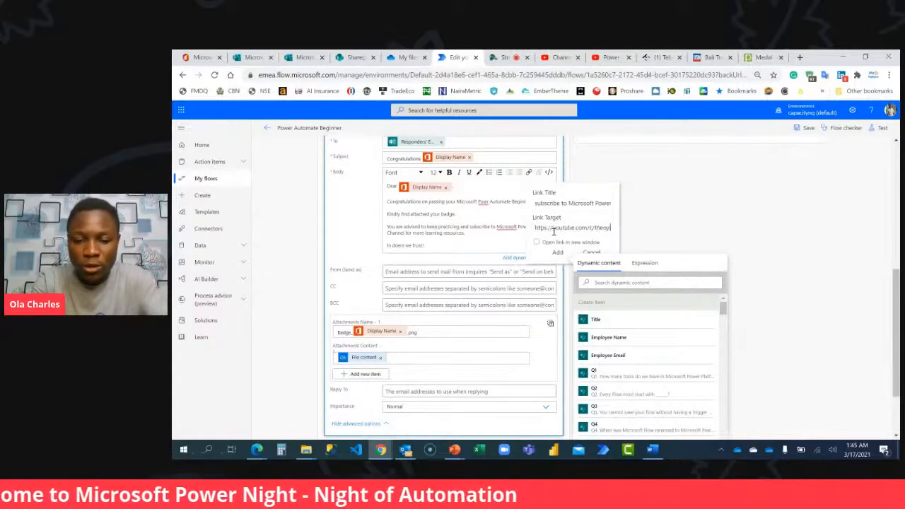
pyautogui.click(536, 242)
pyautogui.click(554, 254)
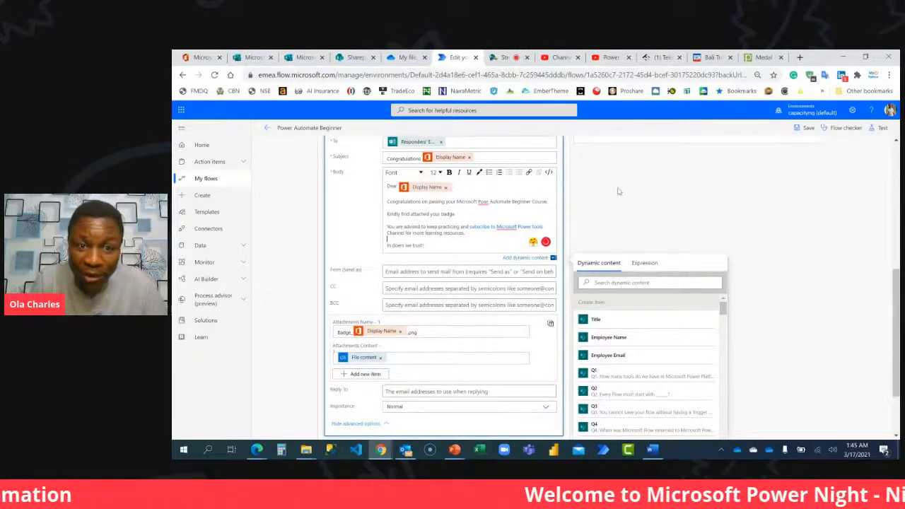
# Correct the misspelled word before "Automate Beginner Course" in the email body to "Power", and save the flow.
pyautogui.rightClick(487, 201)
pyautogui.click(505, 212)
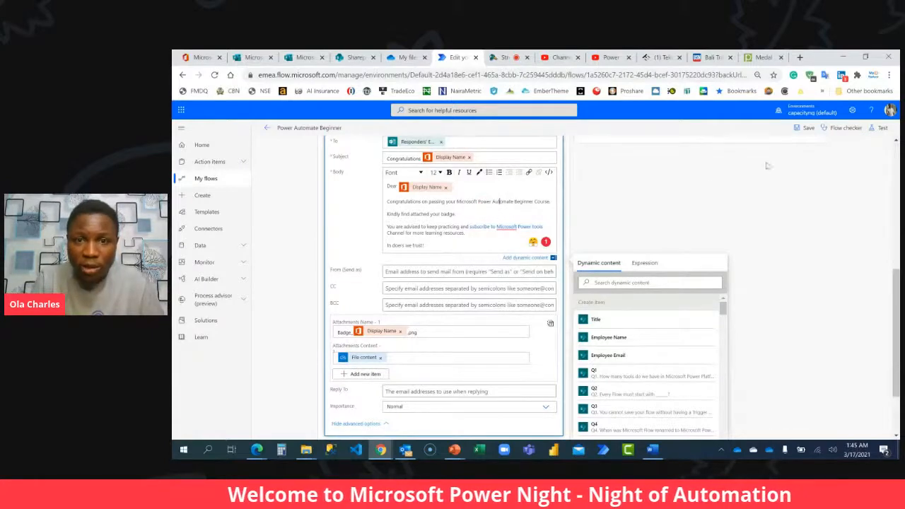
pyautogui.click(805, 129)
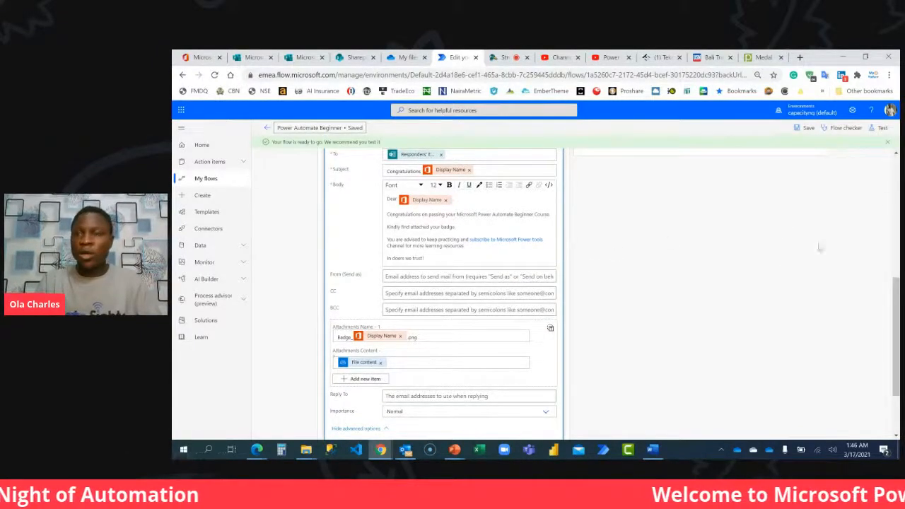
# Test the flow automatically with a recently used trigger, choosing the Test Succeeded run from 1 minute ago.
pyautogui.click(878, 128)
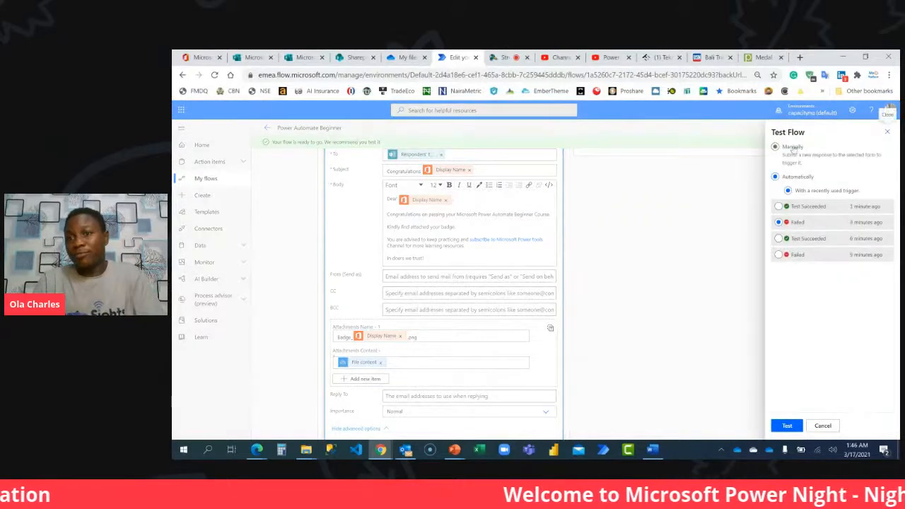
pyautogui.click(795, 207)
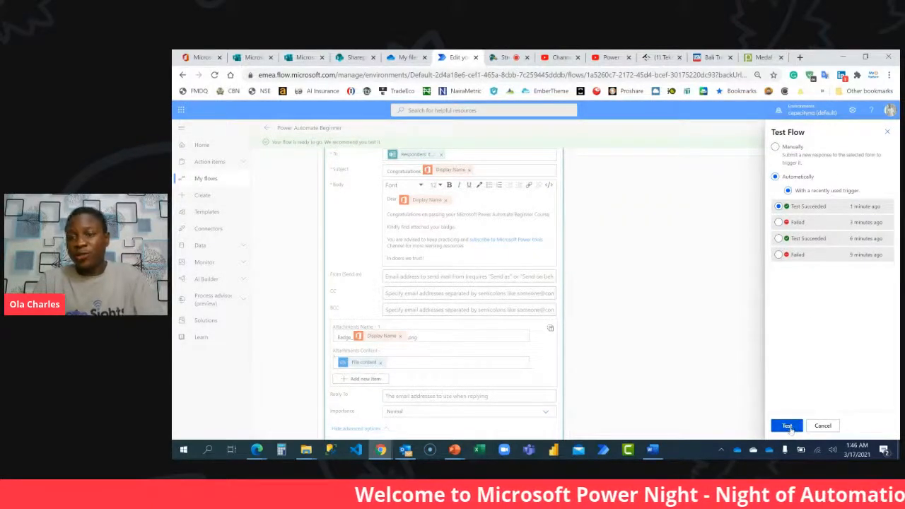
pyautogui.click(787, 425)
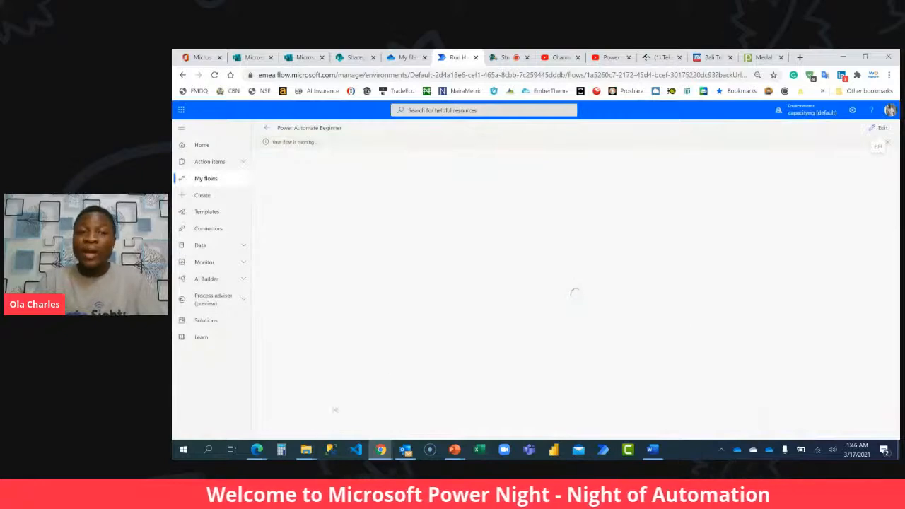
# Switch to the test employee's Outlook inbox in Edge, open the newest Congratulations email and check that its subscribe link opens the YouTube channel.
pyautogui.moveTo(257, 449)
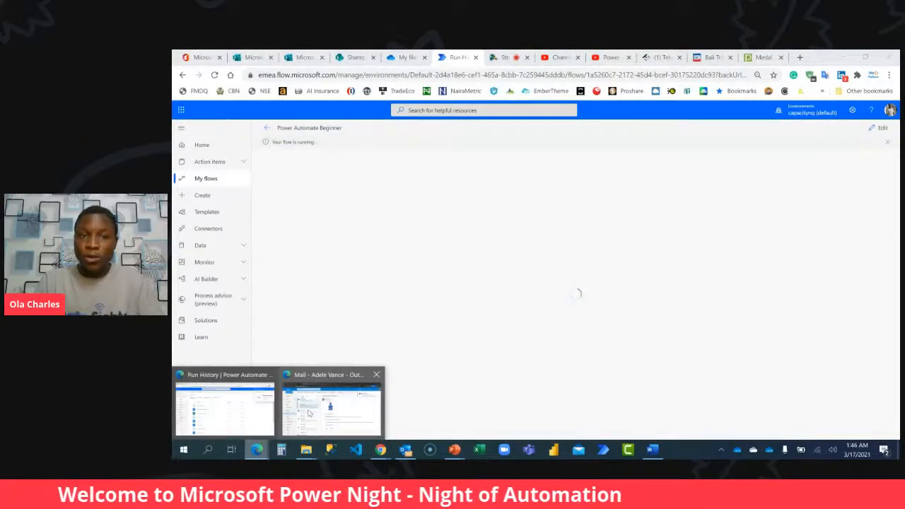
pyautogui.click(308, 413)
pyautogui.click(353, 189)
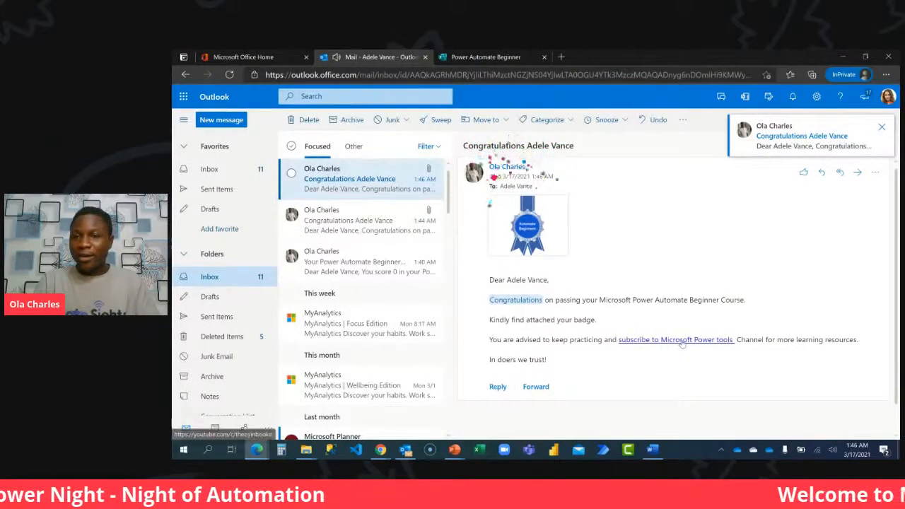
pyautogui.click(682, 340)
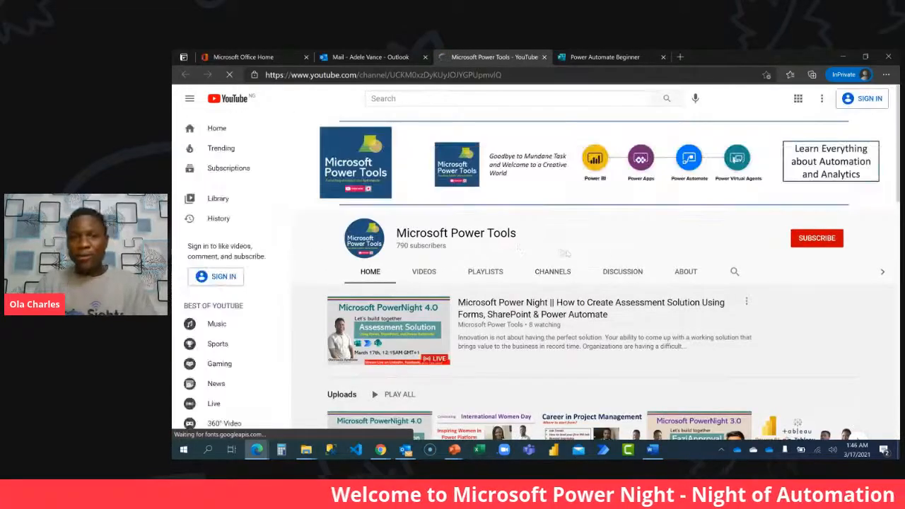
pyautogui.click(544, 56)
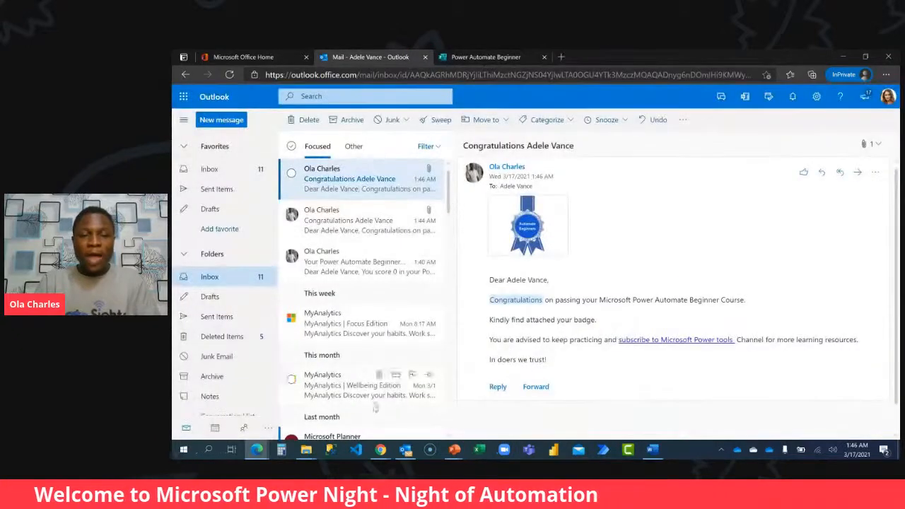
# Return to Chrome, check the flow's run result, and view the live comments in StreamYard.
pyautogui.moveTo(382, 453)
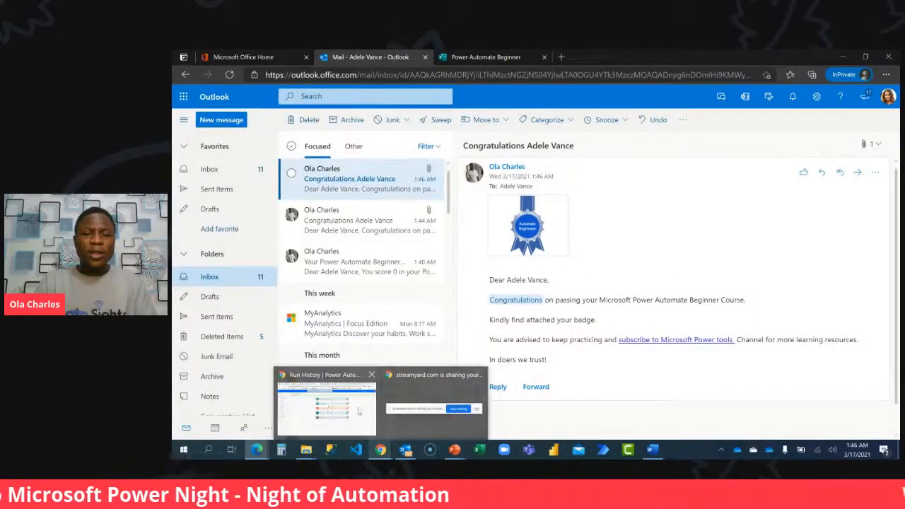
pyautogui.click(329, 408)
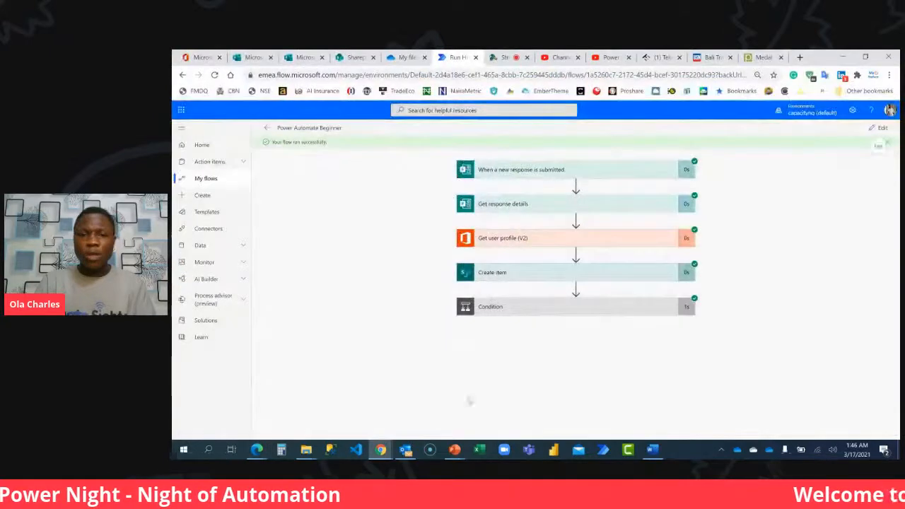
pyautogui.click(405, 450)
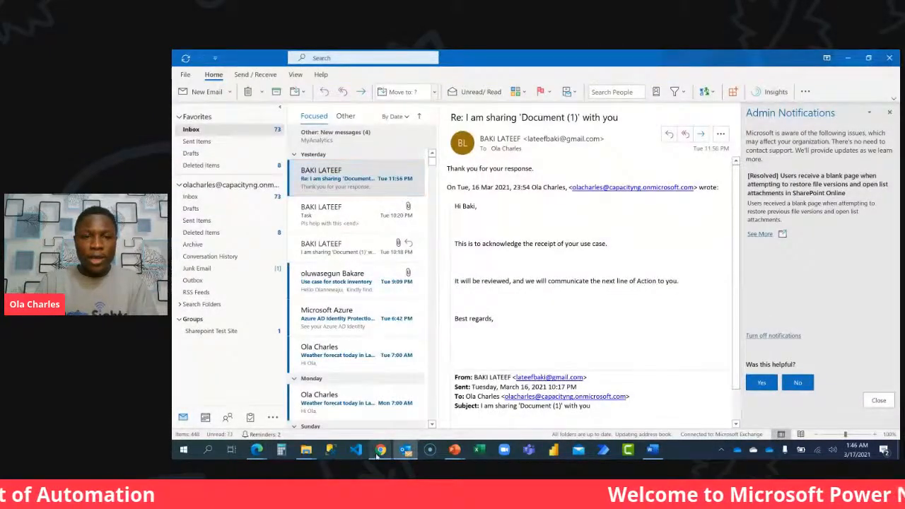
pyautogui.moveTo(380, 451)
pyautogui.click(344, 411)
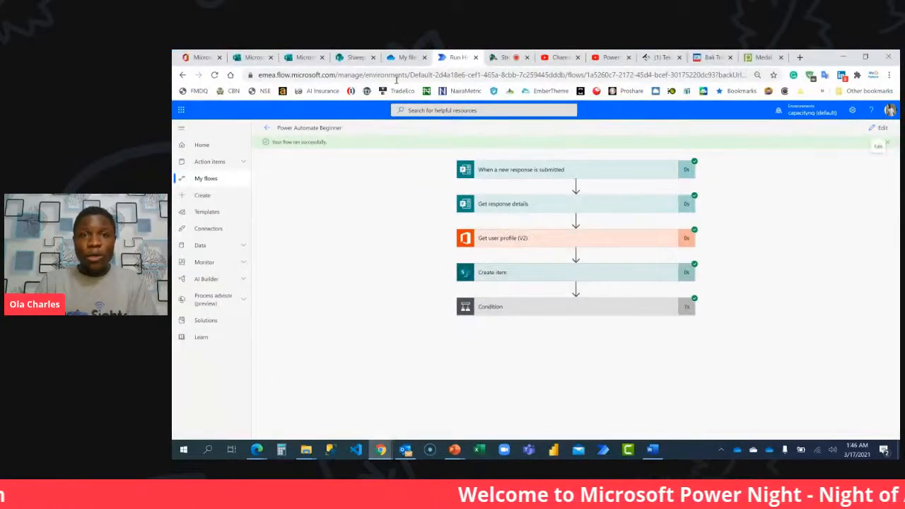
pyautogui.click(503, 58)
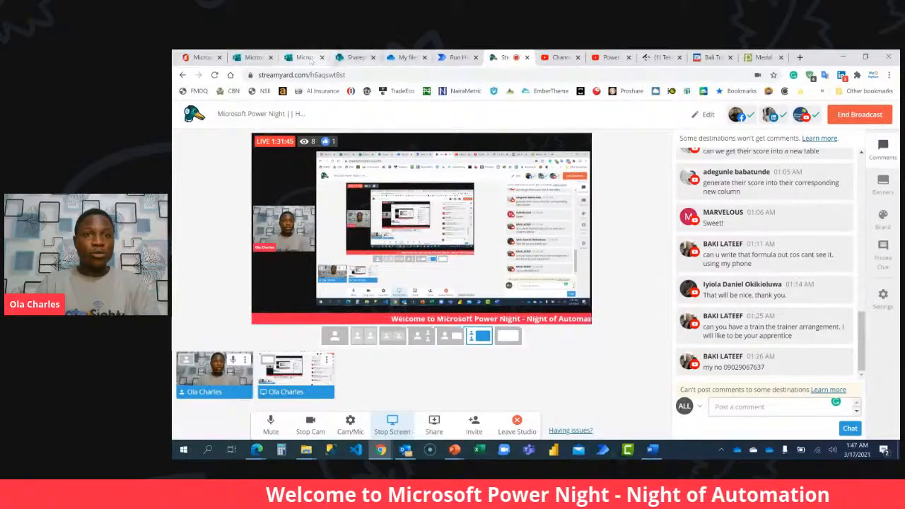
# In the SharePoint Power Automate Training list, move the Status column to directly after Submission Time.
pyautogui.click(351, 58)
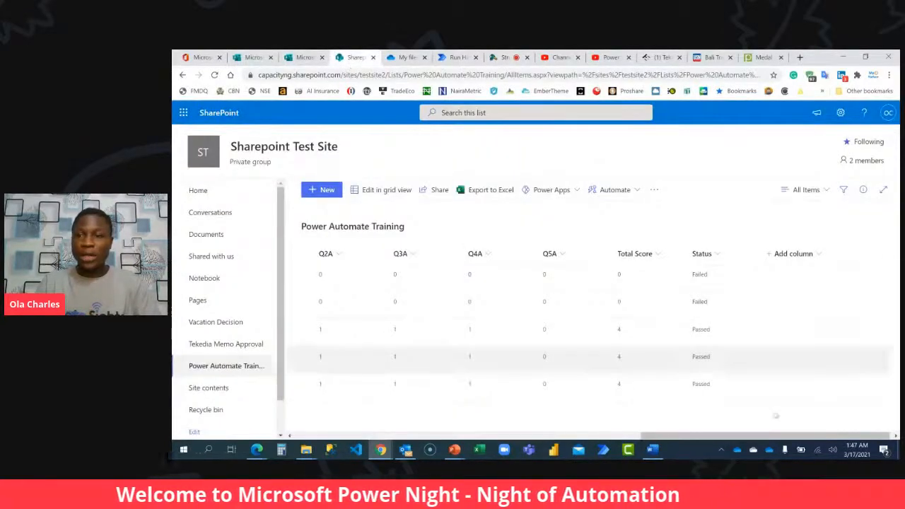
pyautogui.moveTo(739, 438)
pyautogui.mouseDown()
pyautogui.moveTo(485, 438)
pyautogui.moveTo(739, 434)
pyautogui.mouseUp()
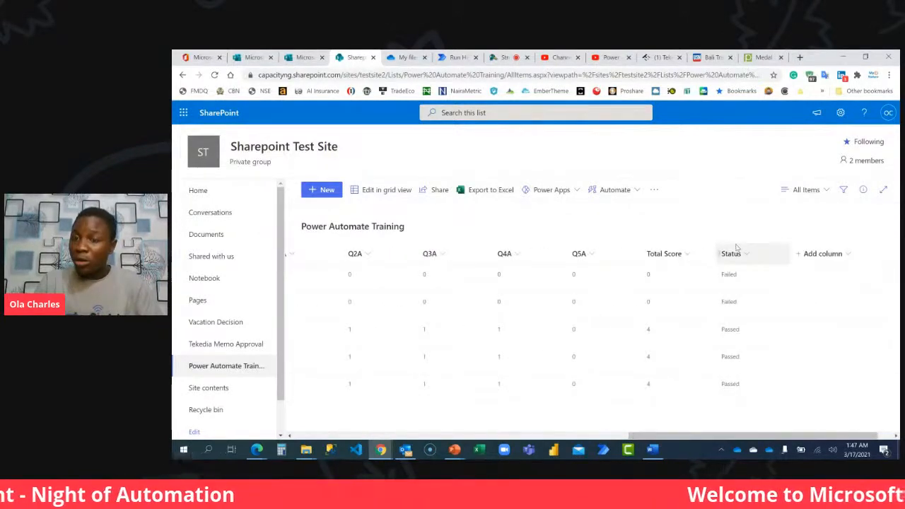
pyautogui.moveTo(741, 256); pyautogui.dragTo(319, 251)
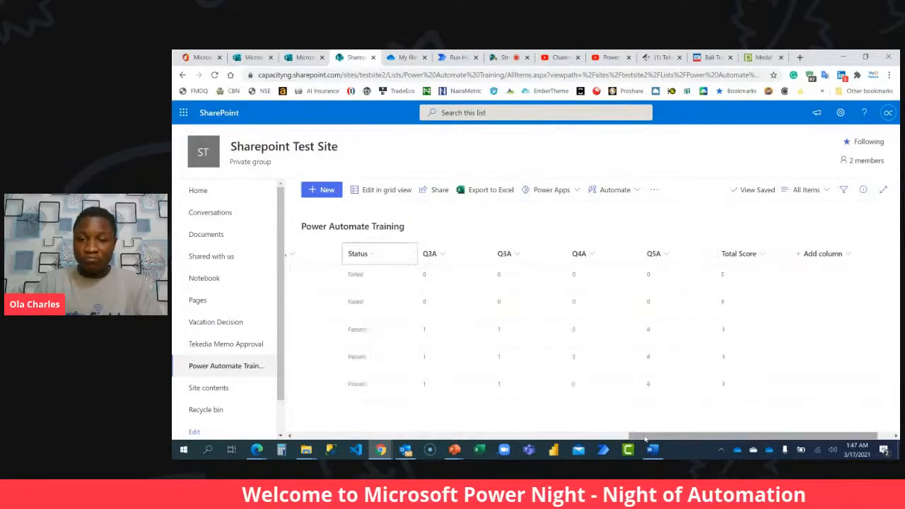
pyautogui.moveTo(535, 417); pyautogui.dragTo(564, 420)
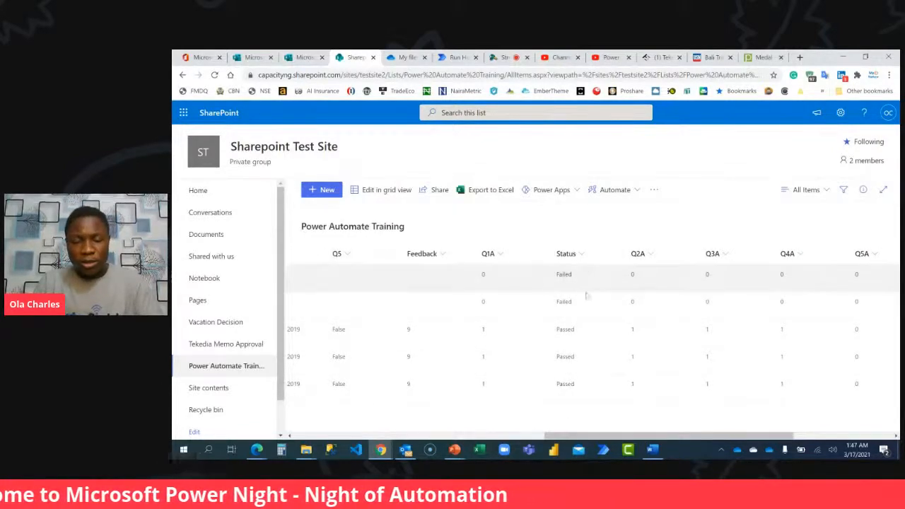
pyautogui.moveTo(566, 260); pyautogui.dragTo(396, 260)
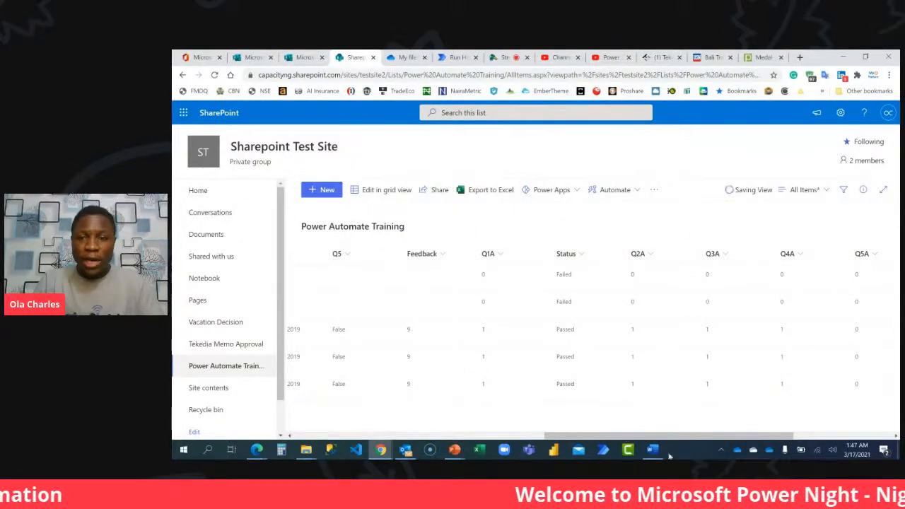
pyautogui.moveTo(683, 441); pyautogui.dragTo(552, 438)
pyautogui.moveTo(747, 253)
pyautogui.mouseDown()
pyautogui.moveTo(674, 261)
pyautogui.moveTo(358, 254)
pyautogui.mouseUp()
pyautogui.moveTo(564, 435); pyautogui.dragTo(414, 427)
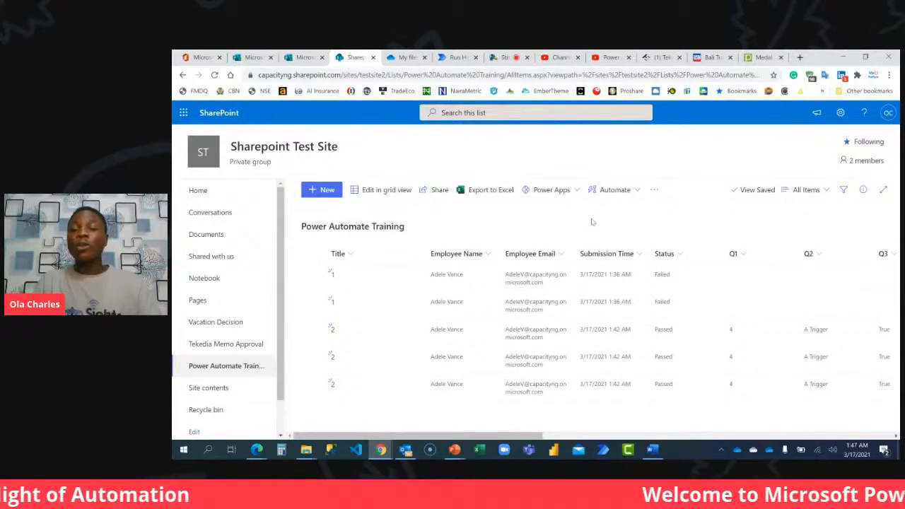